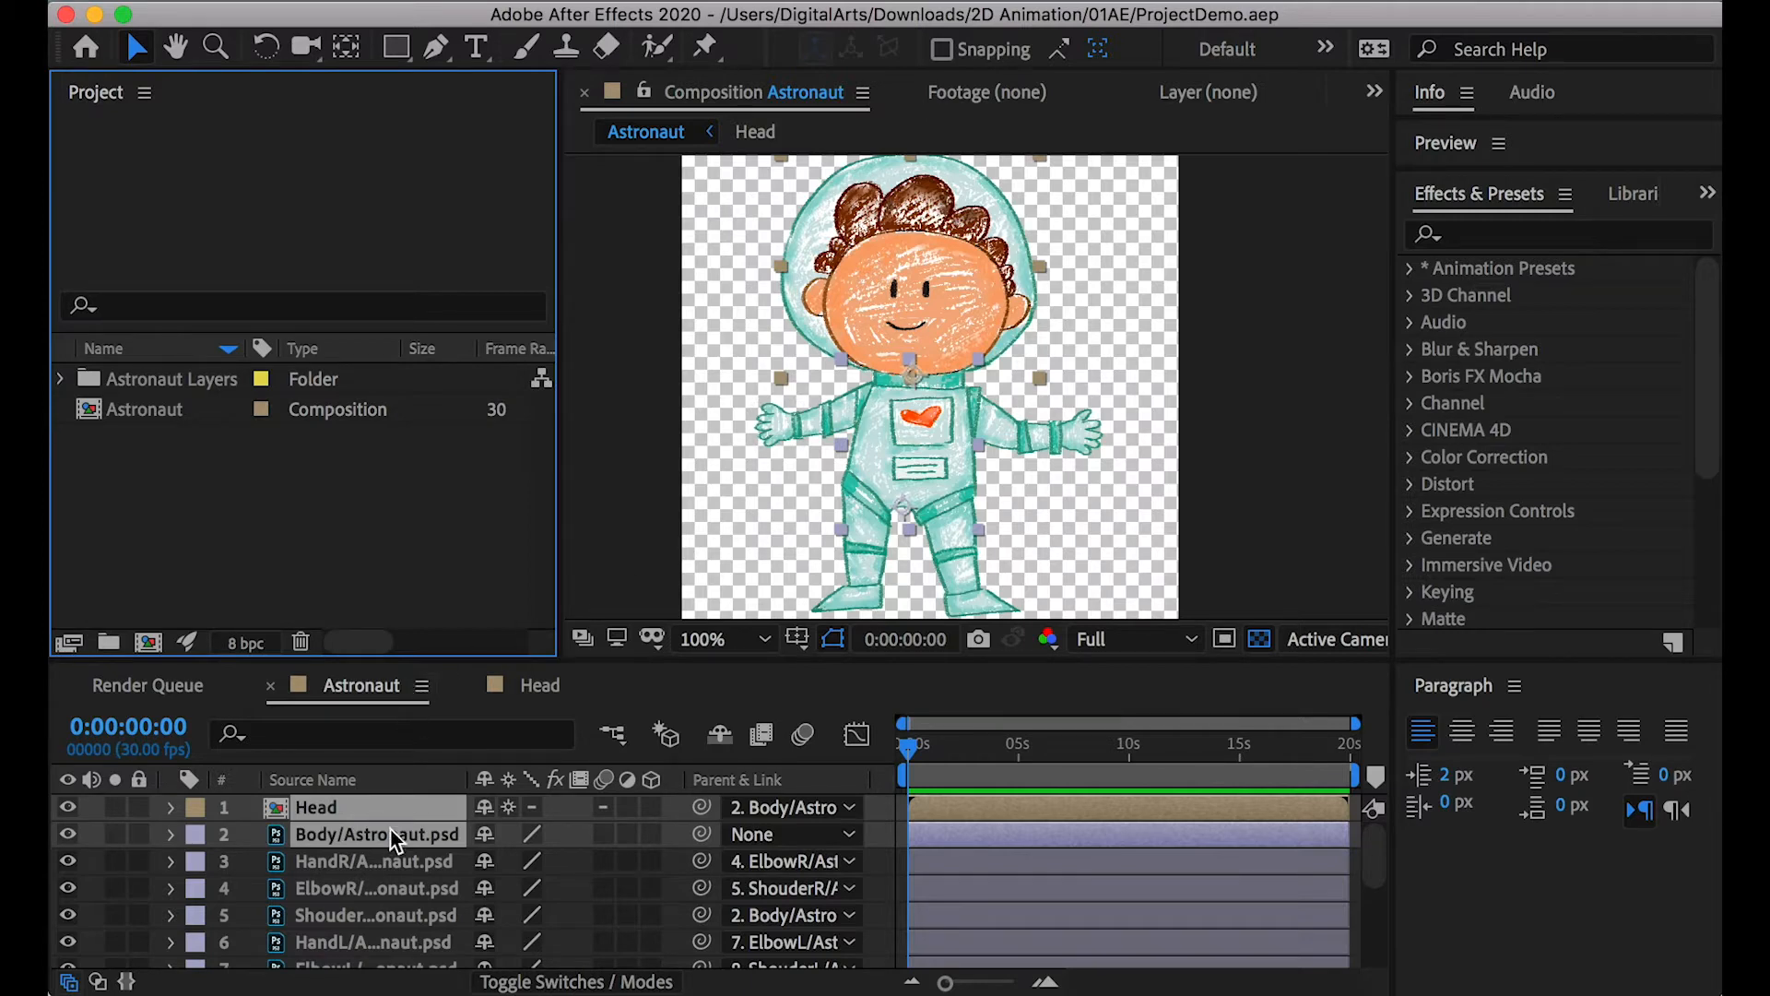
Switch to Finder and import Voice_You Found It.wav from the 01AE folder into the After Effects project
key(super+Tab)
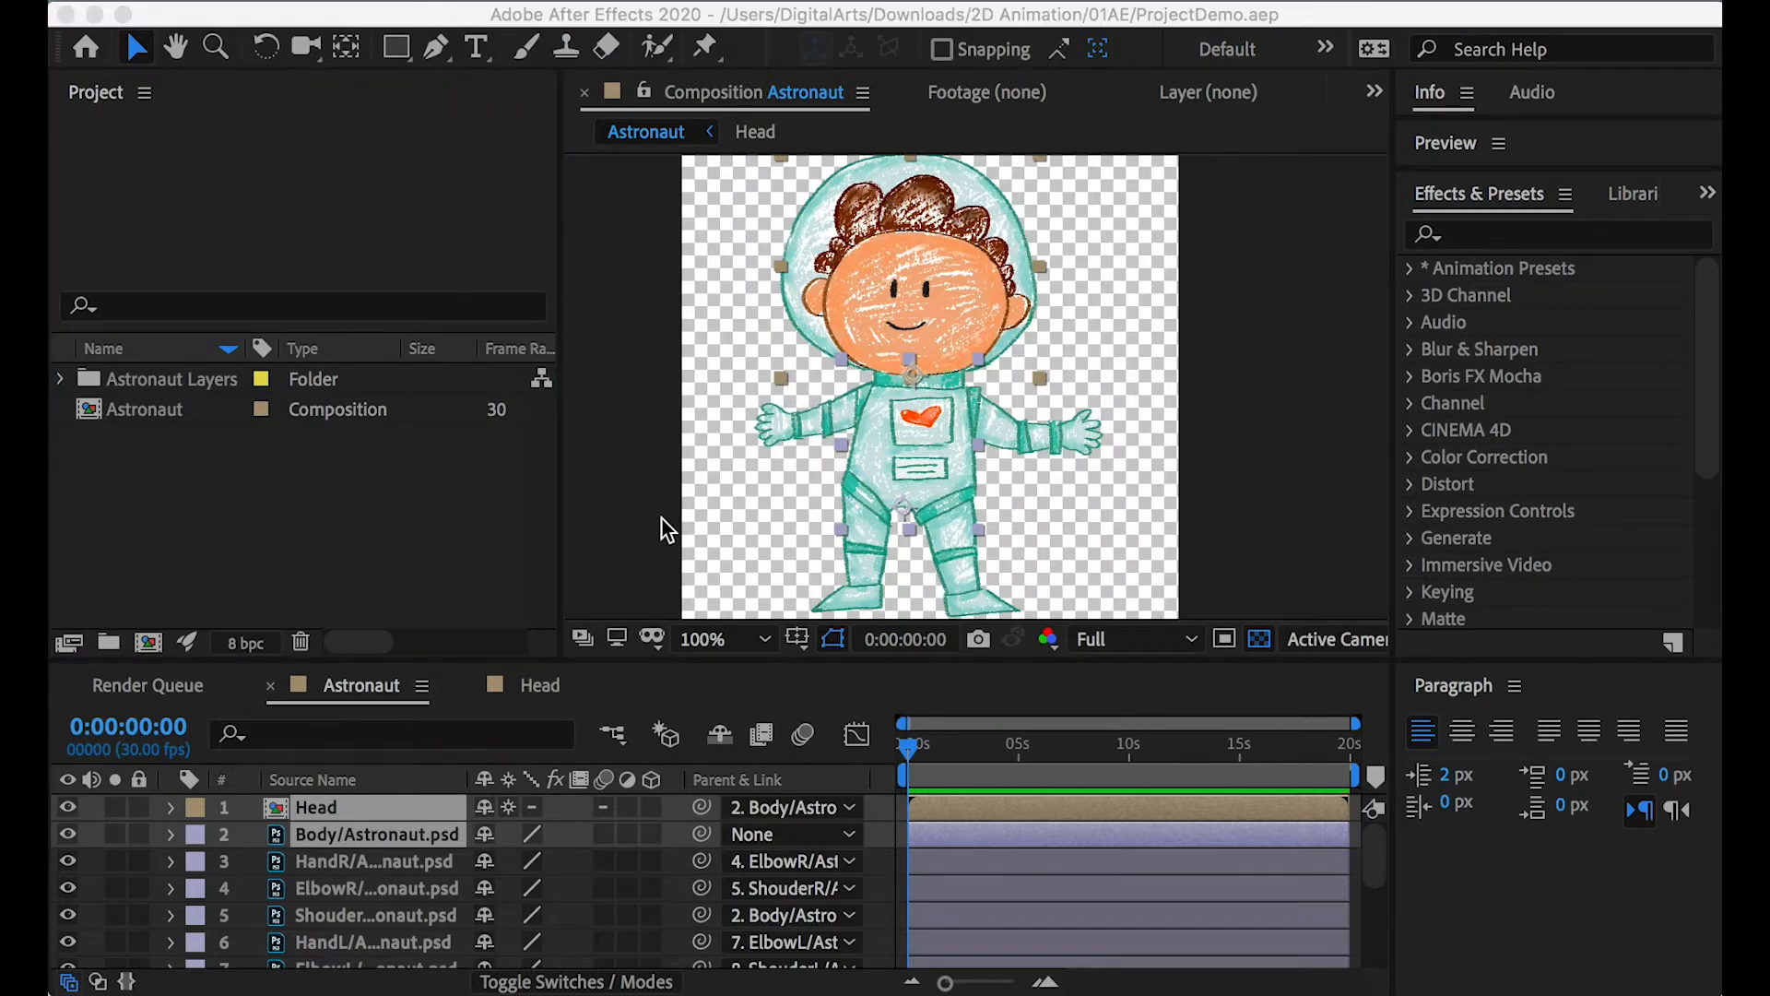
key(super+Tab)
key(super+Tab)
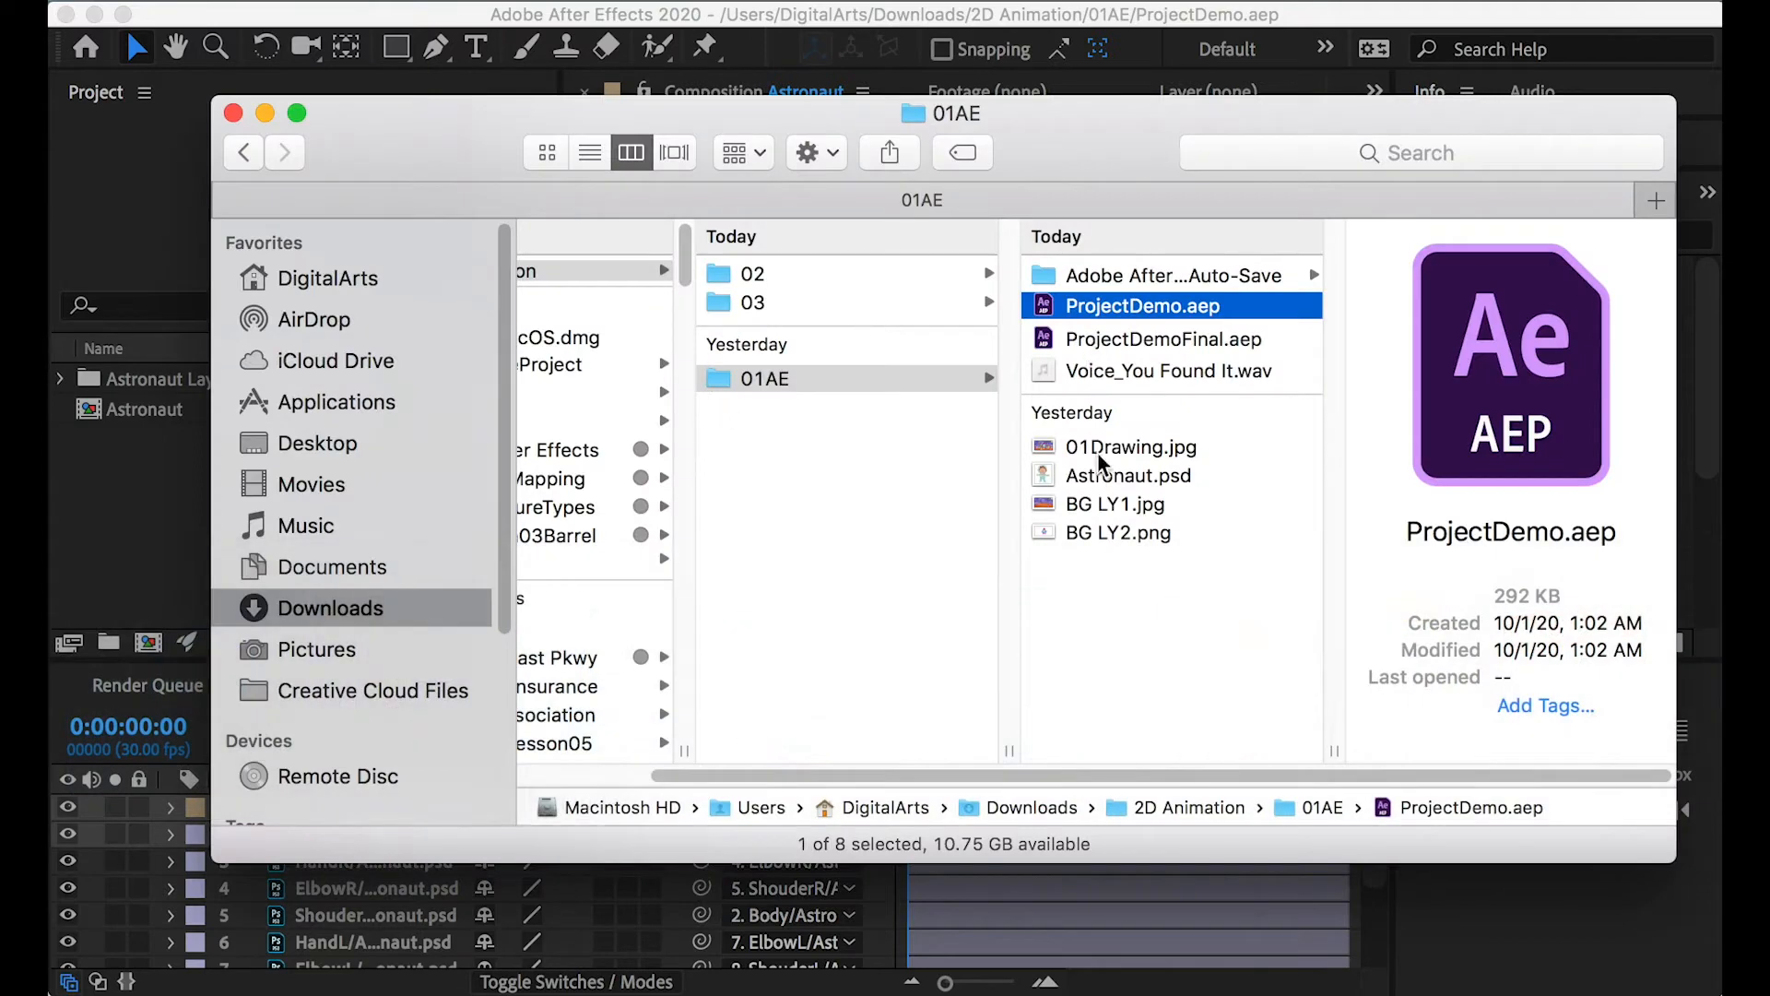
click(1114, 350)
click(1121, 369)
drag(1121, 369, 129, 517)
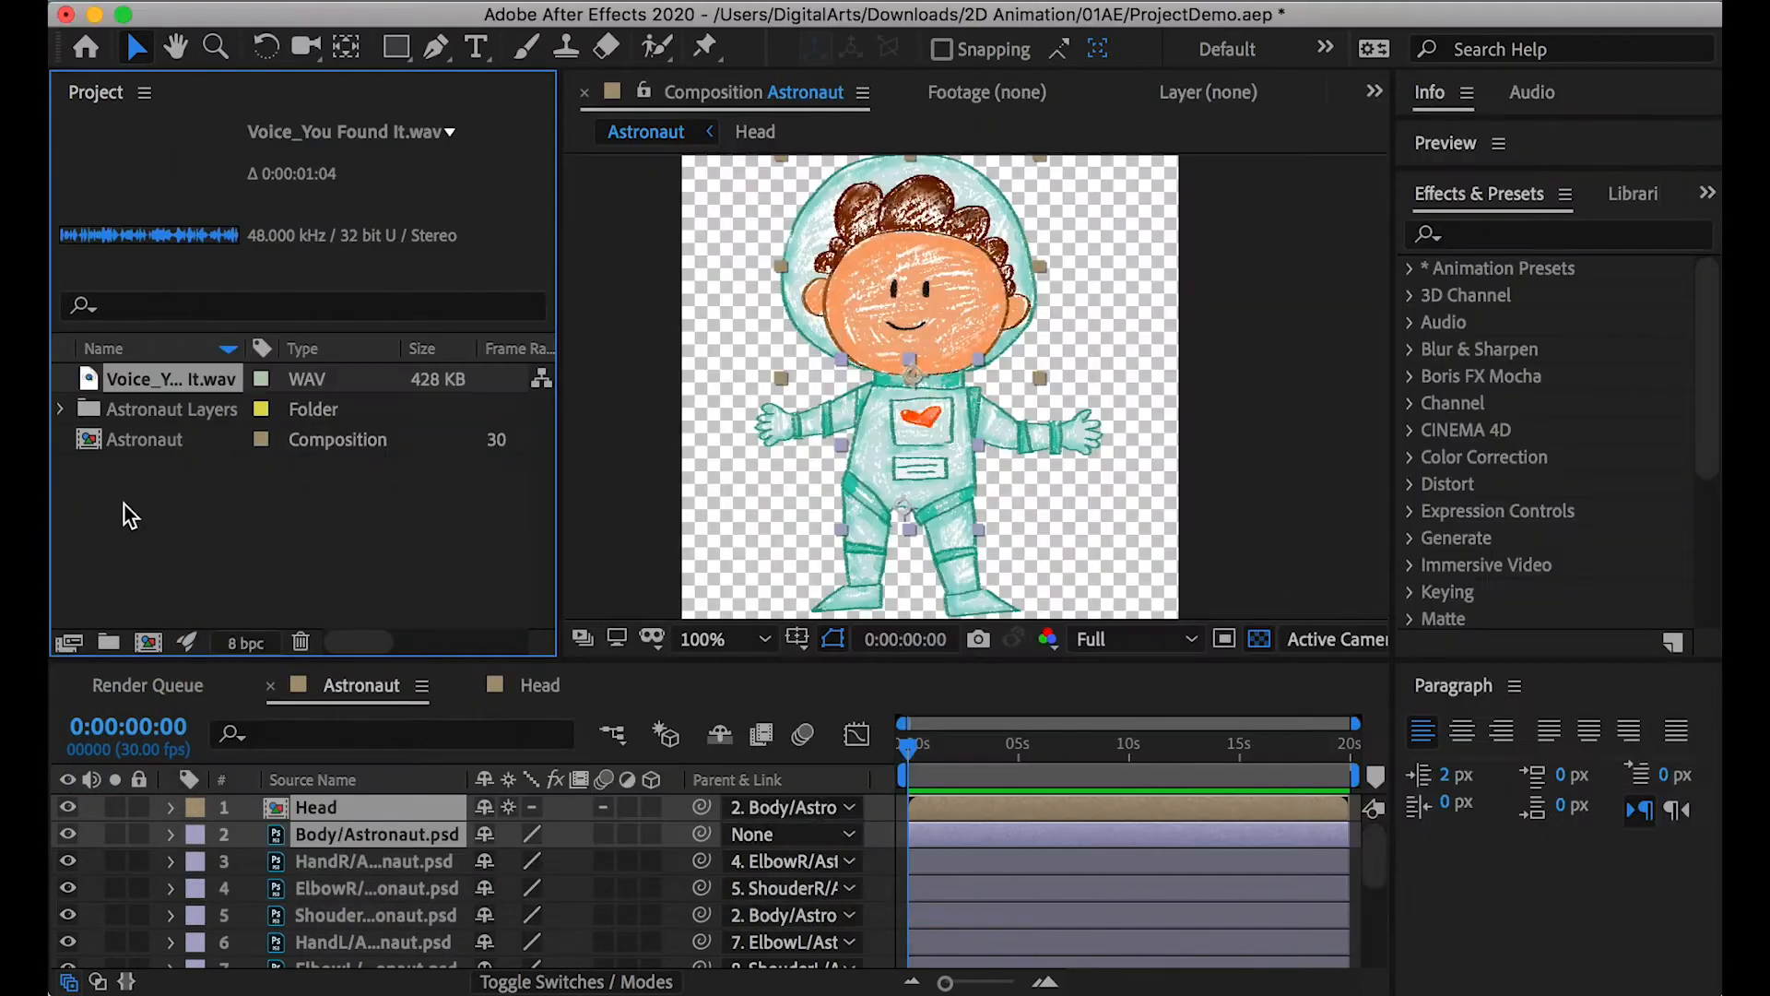
Open the Head composition and add the imported voice clip as the lowest layer beneath Face
click(323, 887)
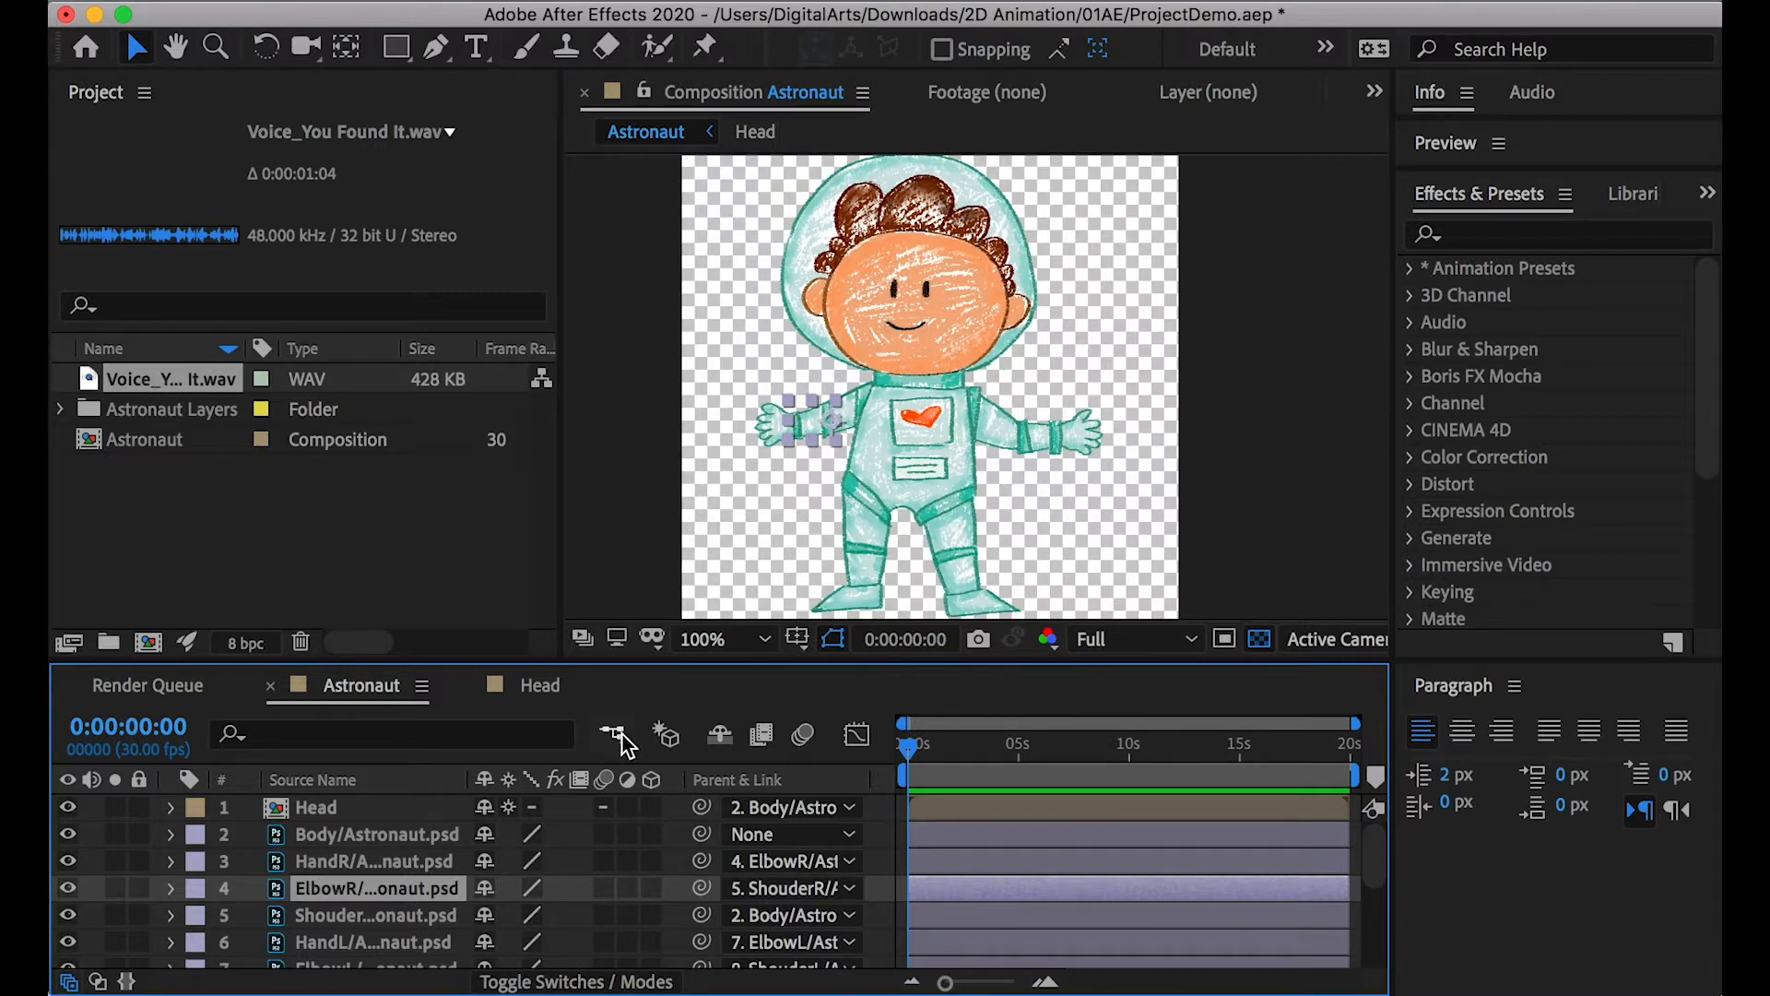
click(327, 812)
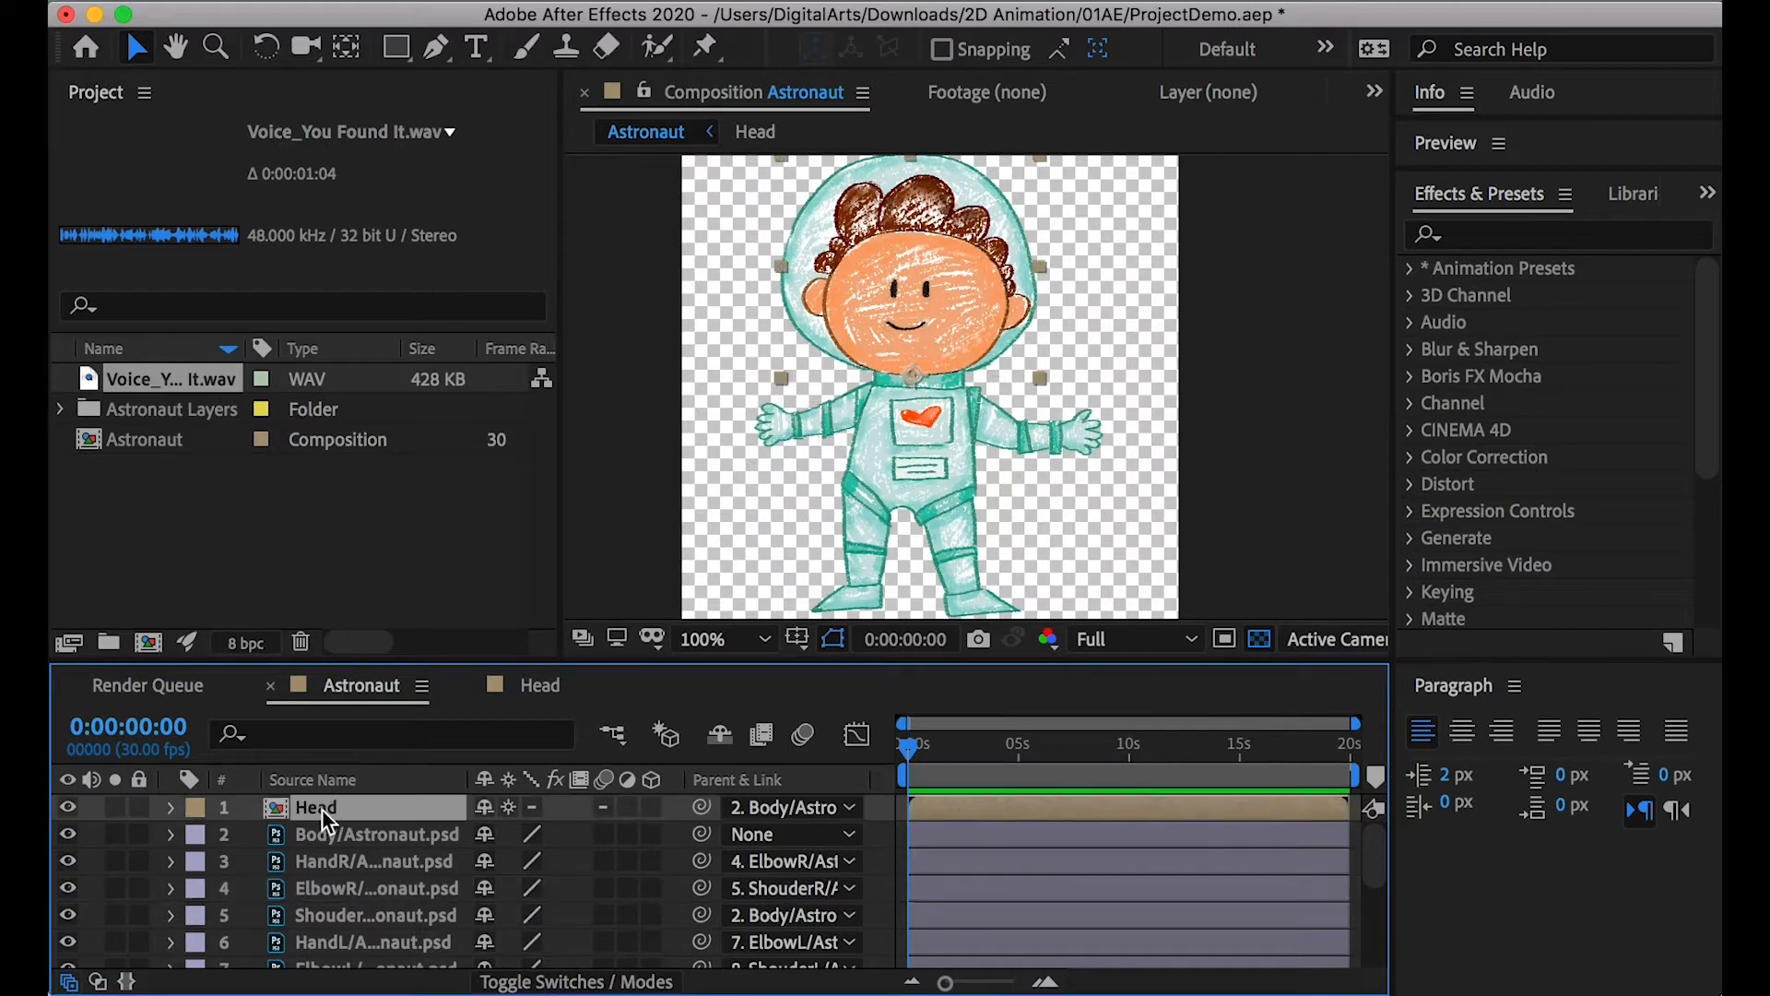
double_click(319, 809)
drag(147, 379, 348, 959)
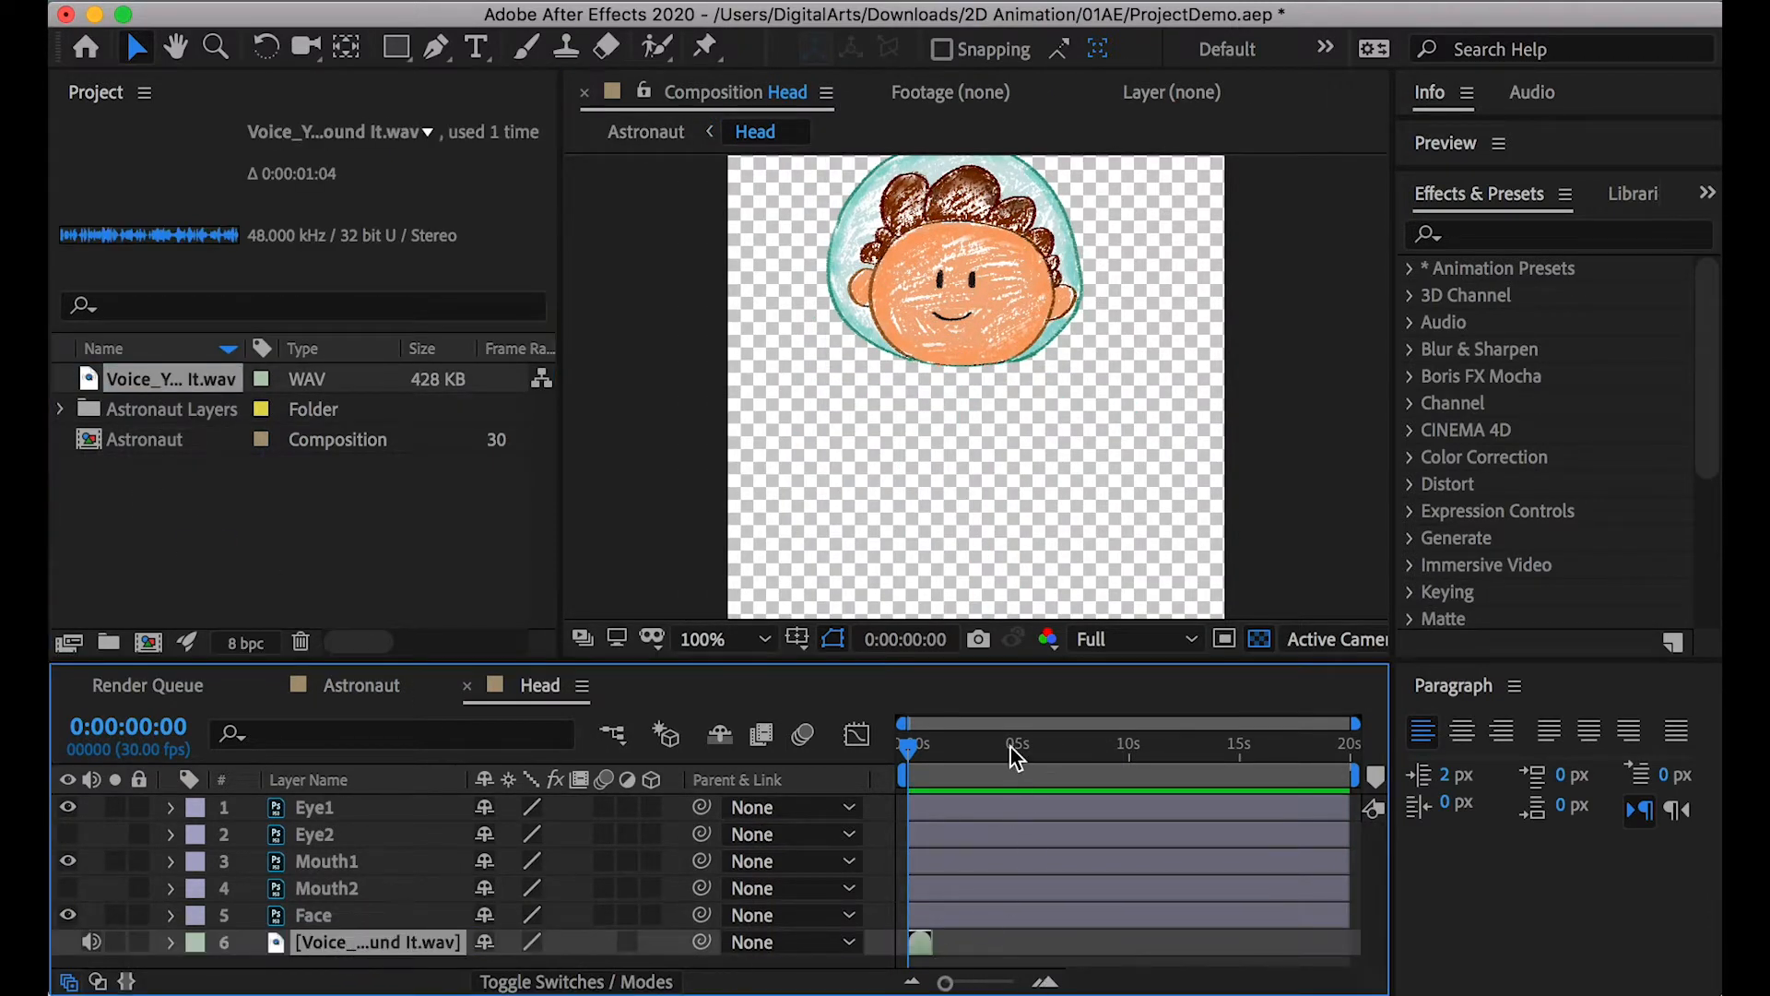
Play the voice clip from the start of the Head timeline to hear it
drag(1361, 724, 983, 712)
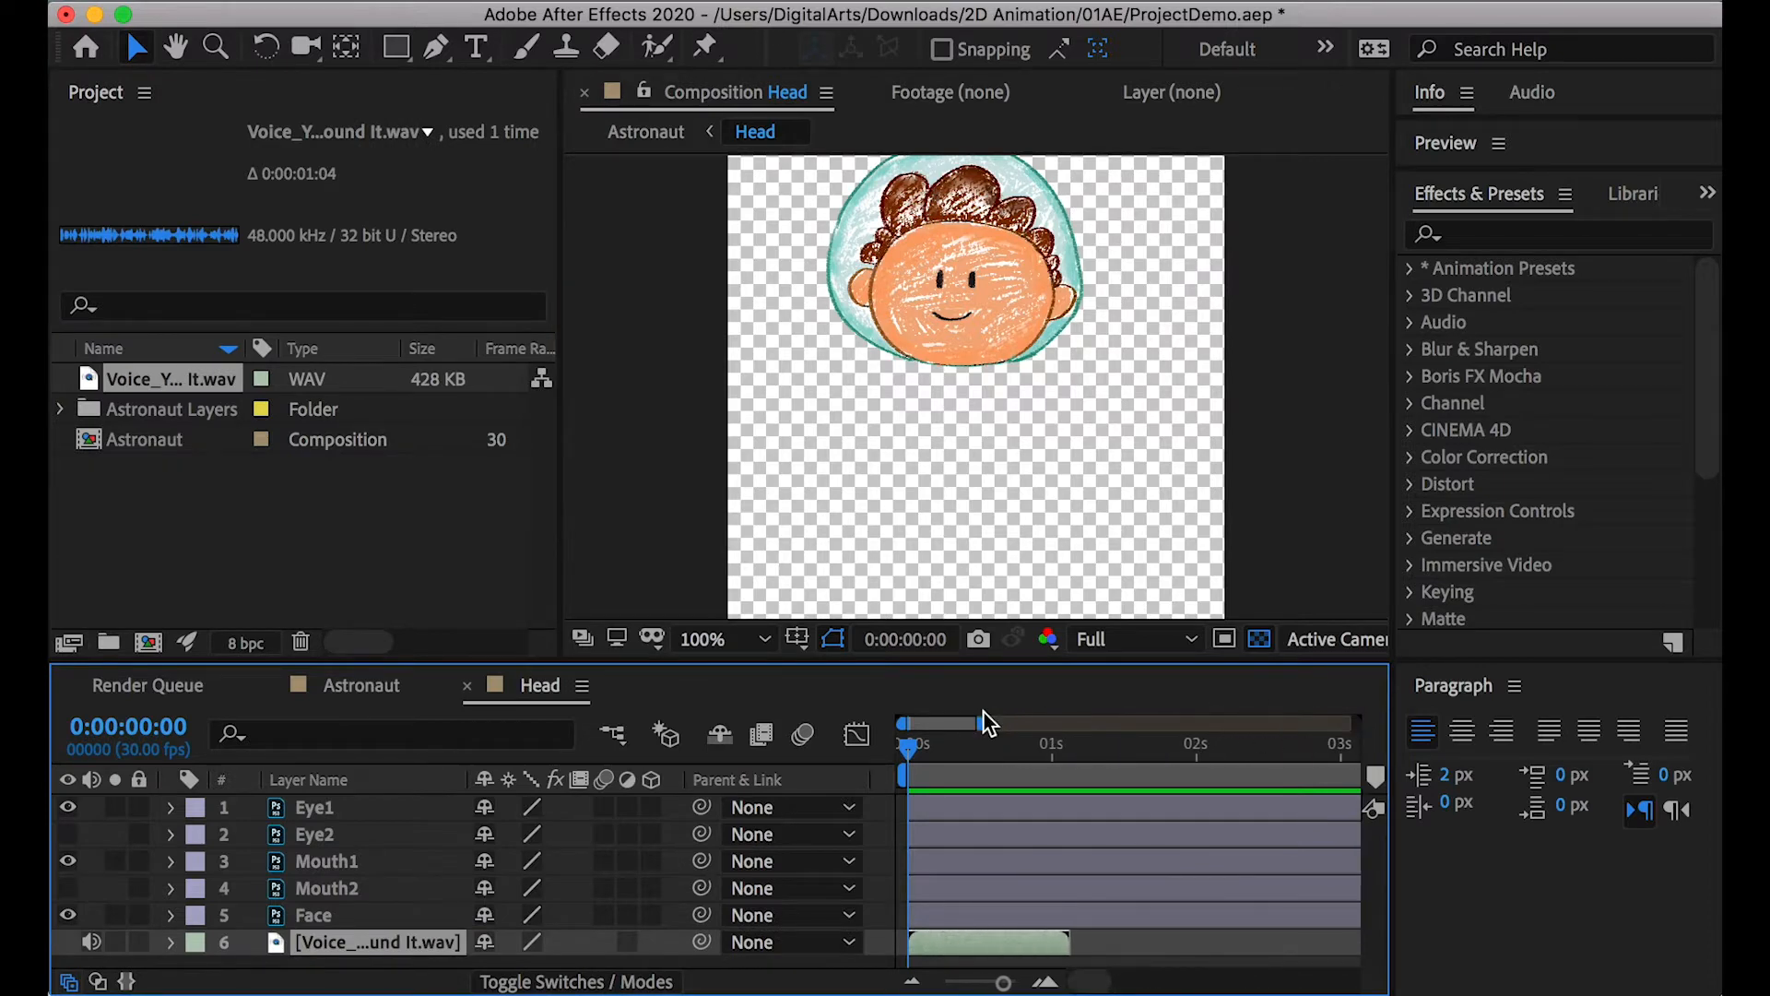
key(XF86AudioRaiseVolume)
key(space)
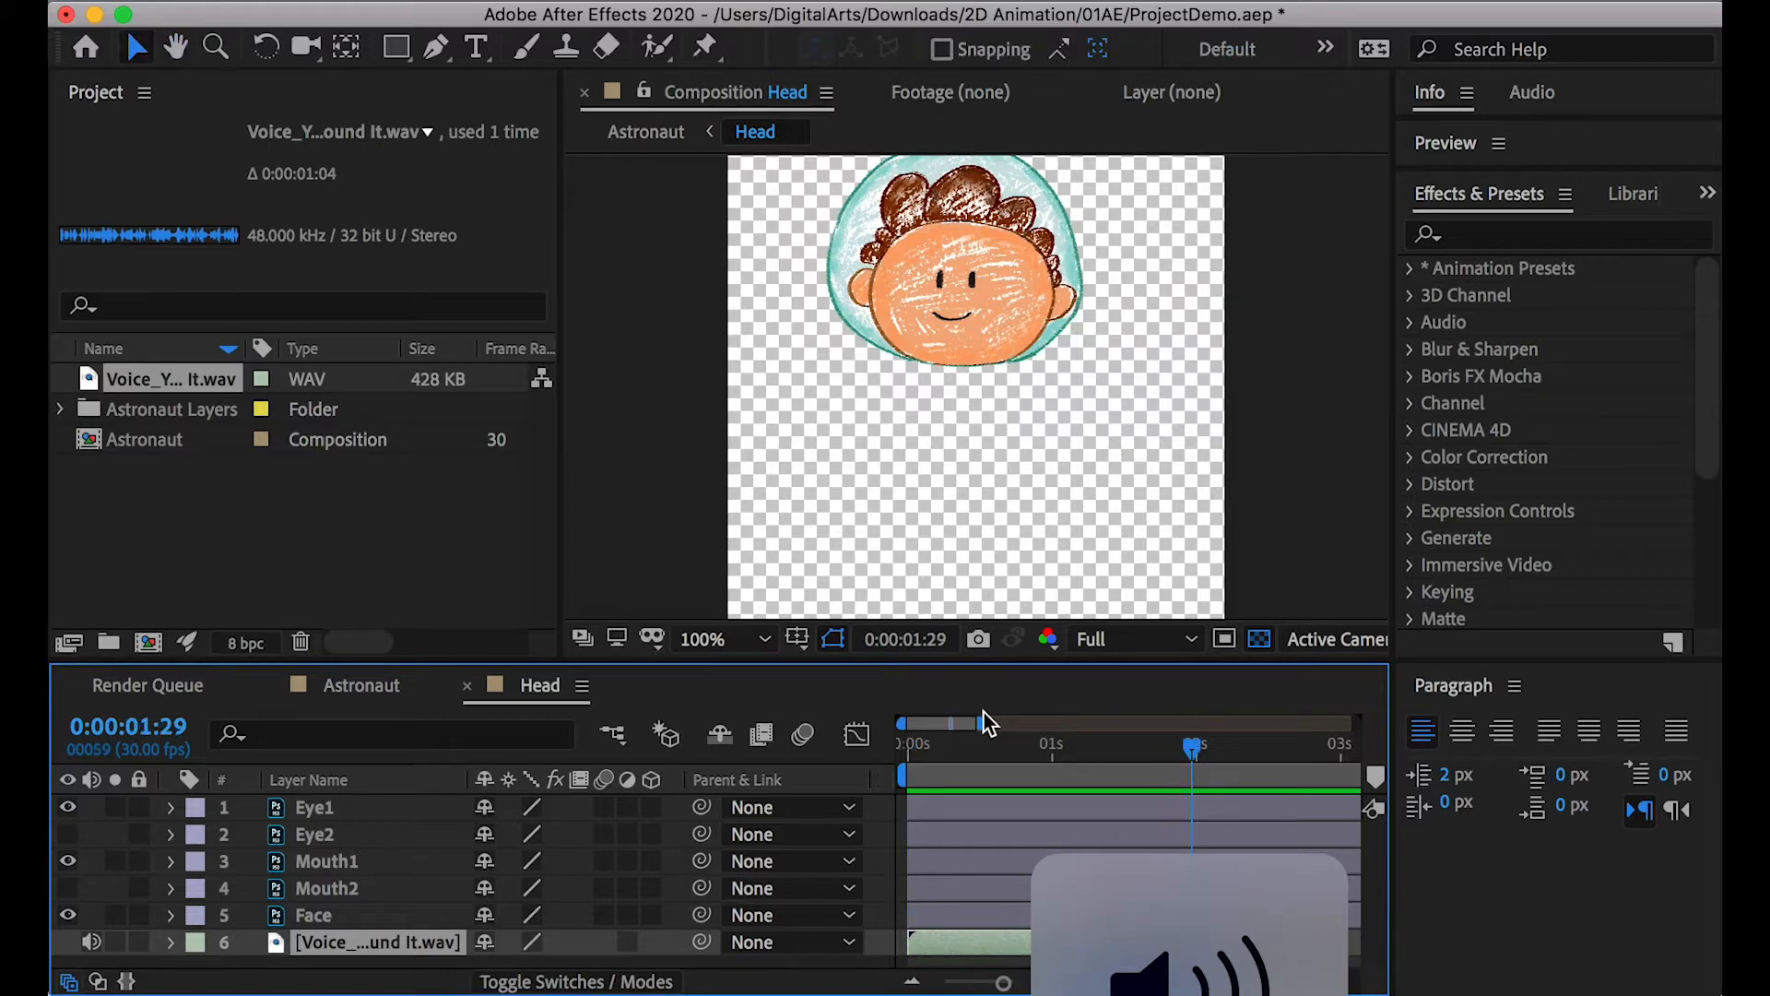
key(space)
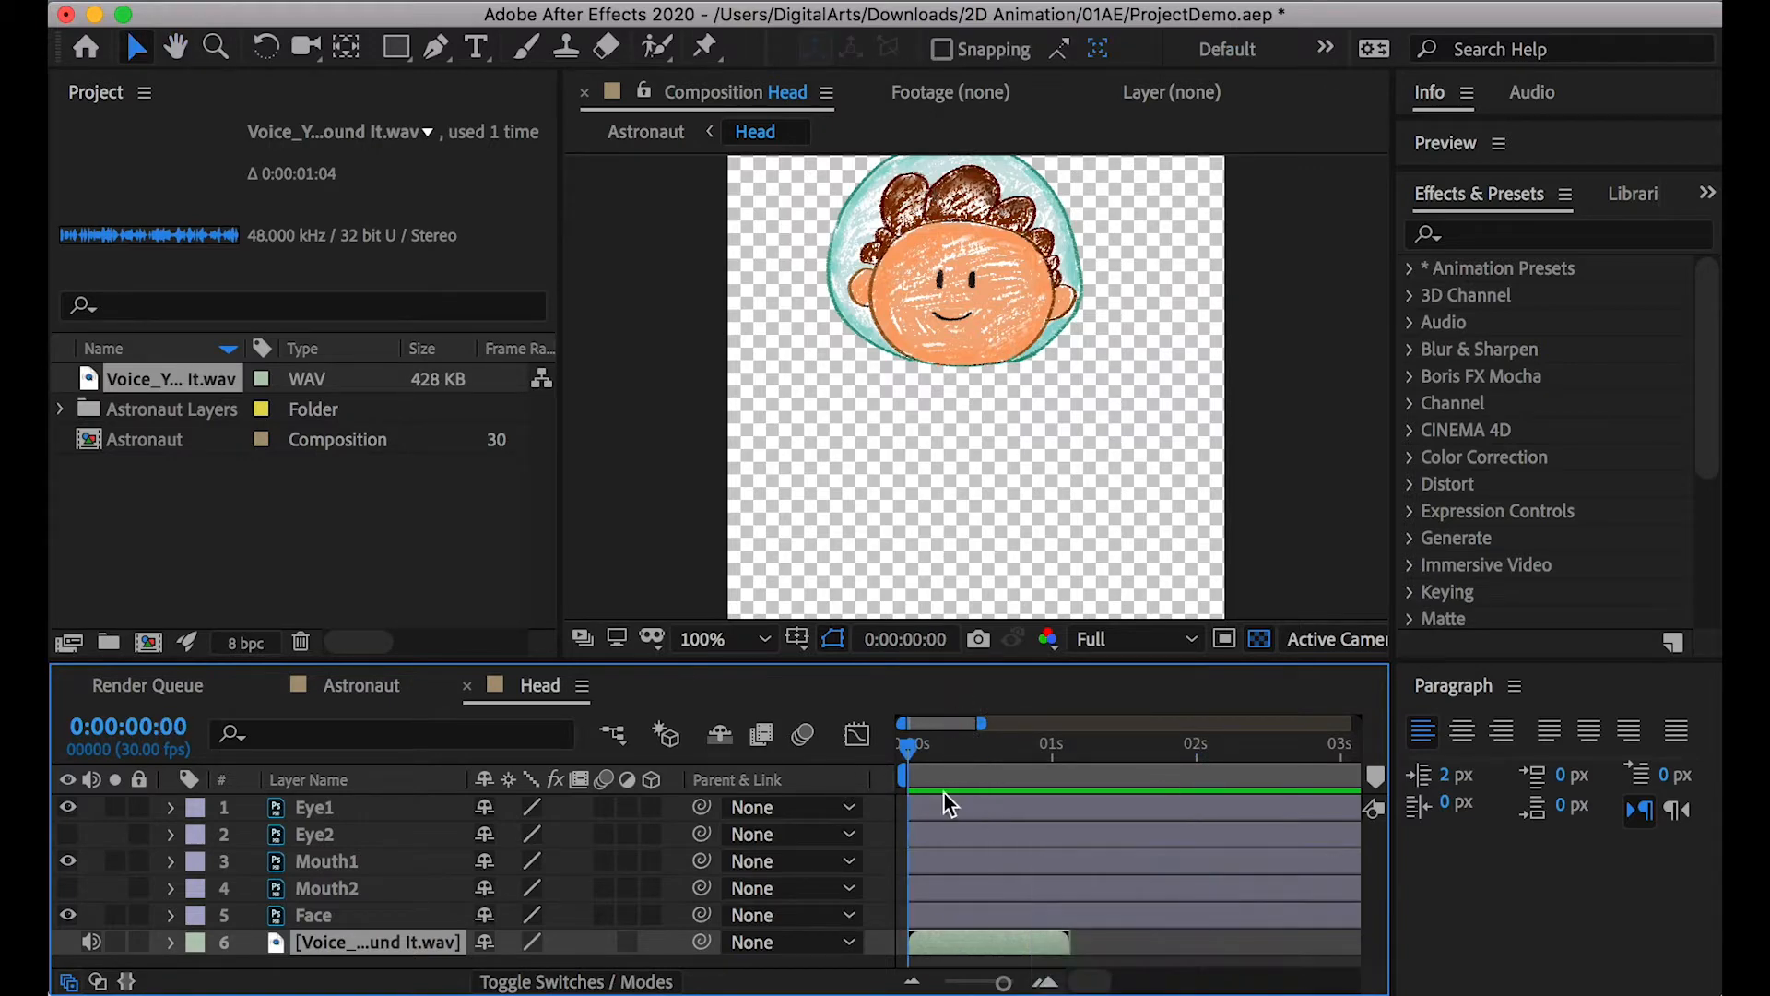
Expand the voice layer's audio properties to examine its waveform
click(171, 943)
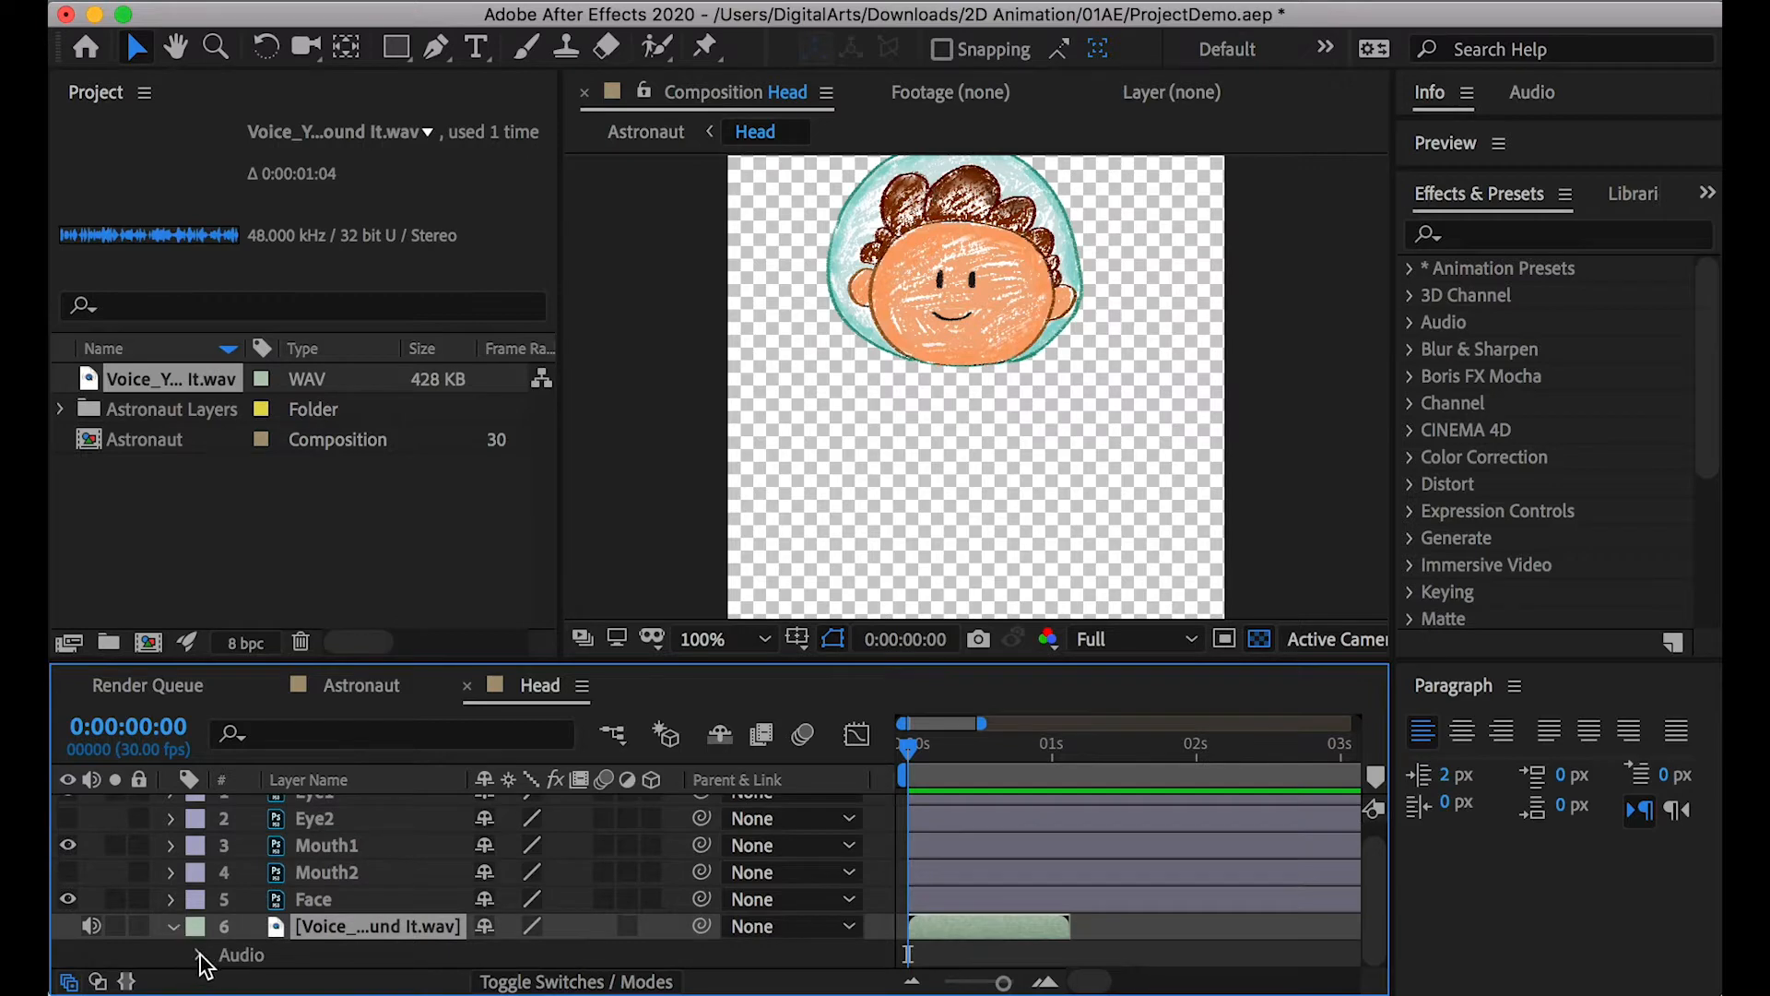
click(201, 955)
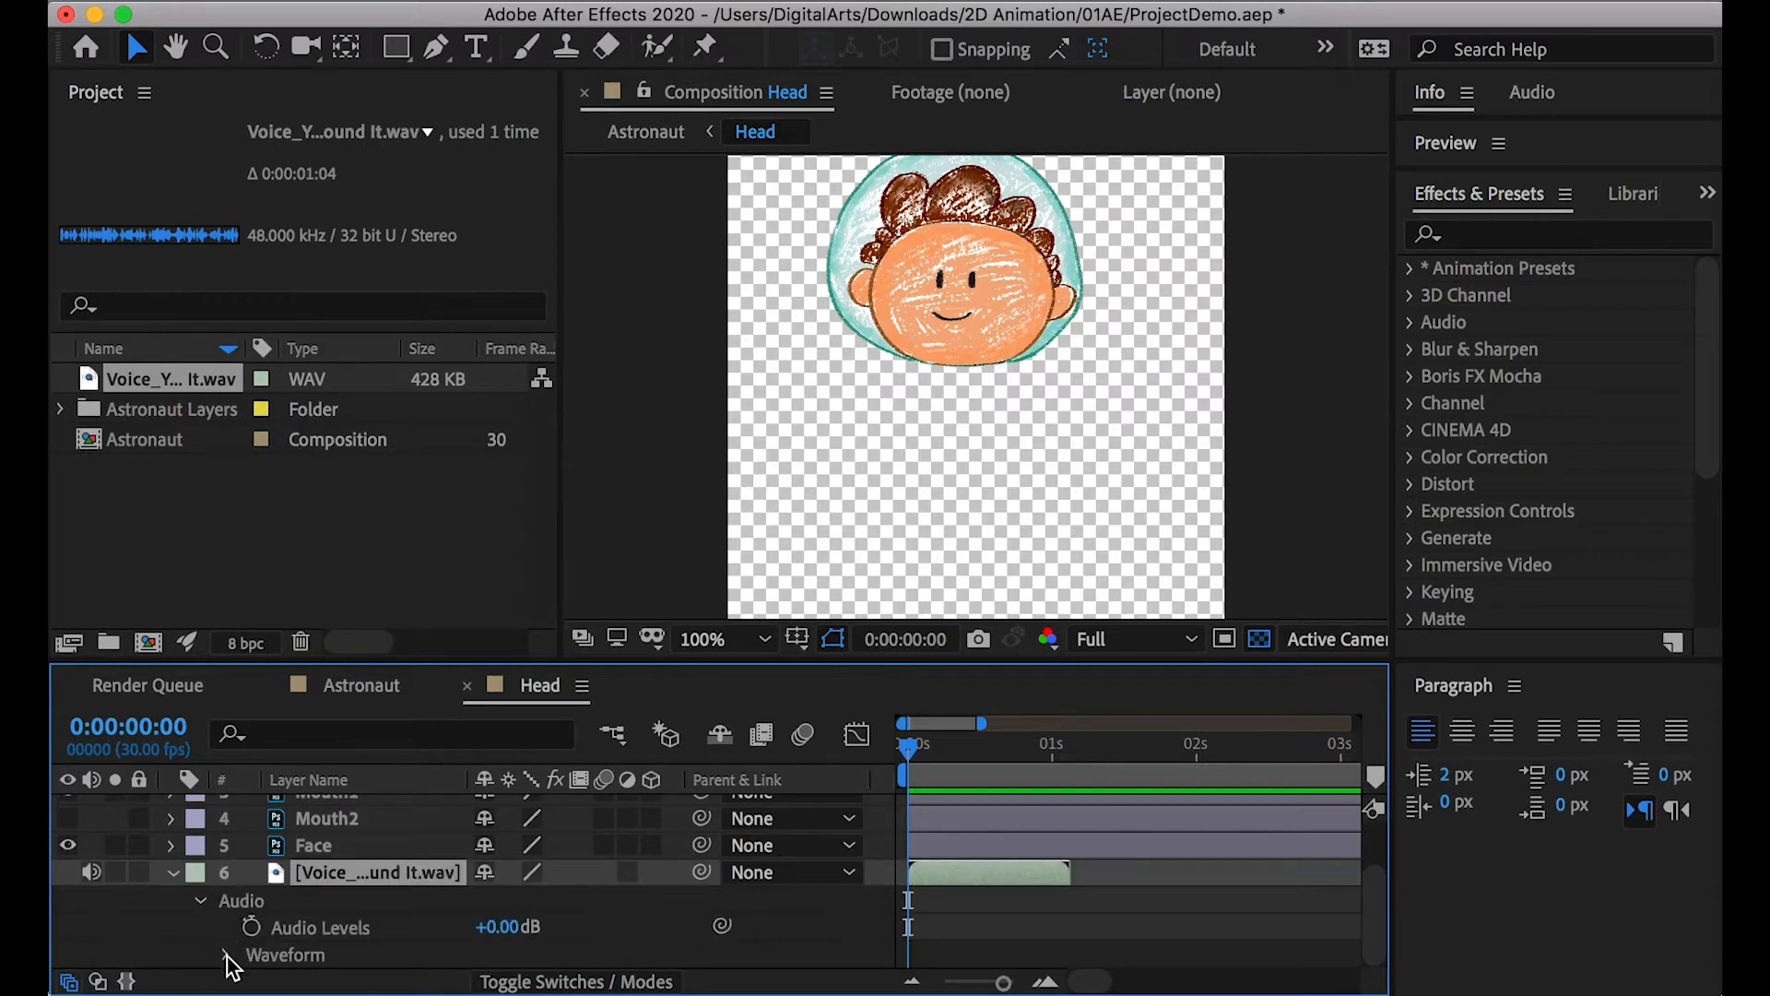
click(227, 957)
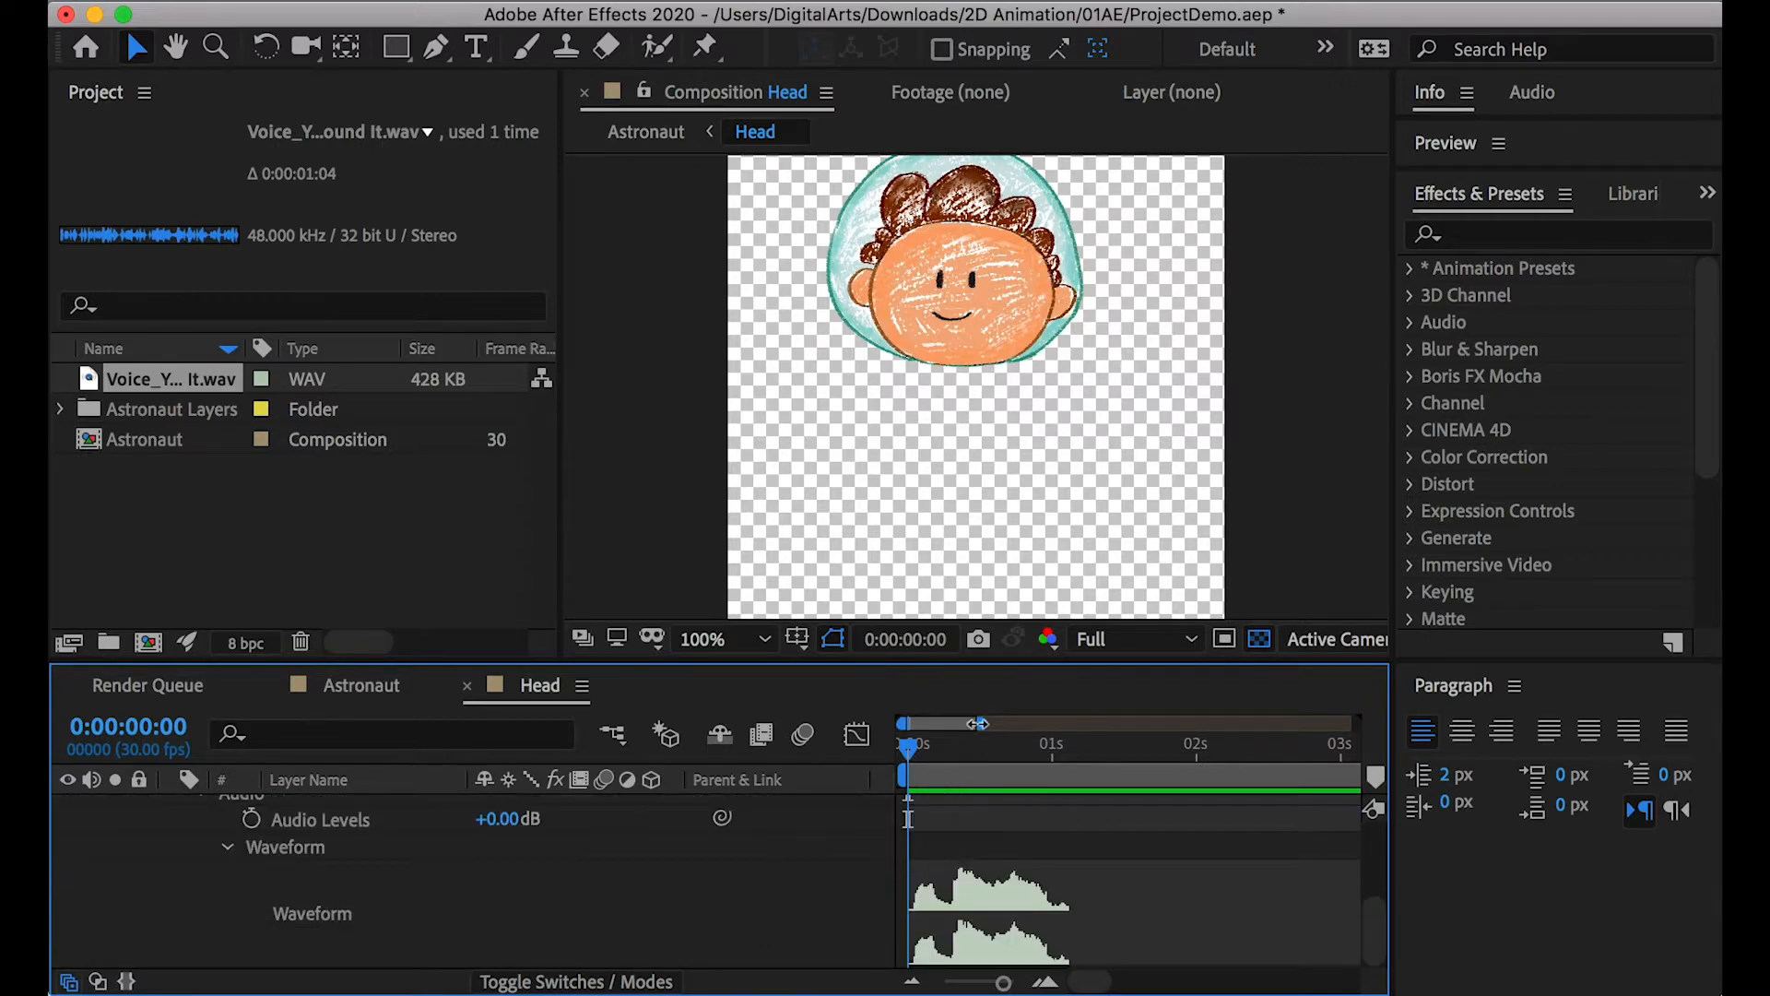
drag(982, 723, 1020, 723)
scroll(1018, 839, up, 5)
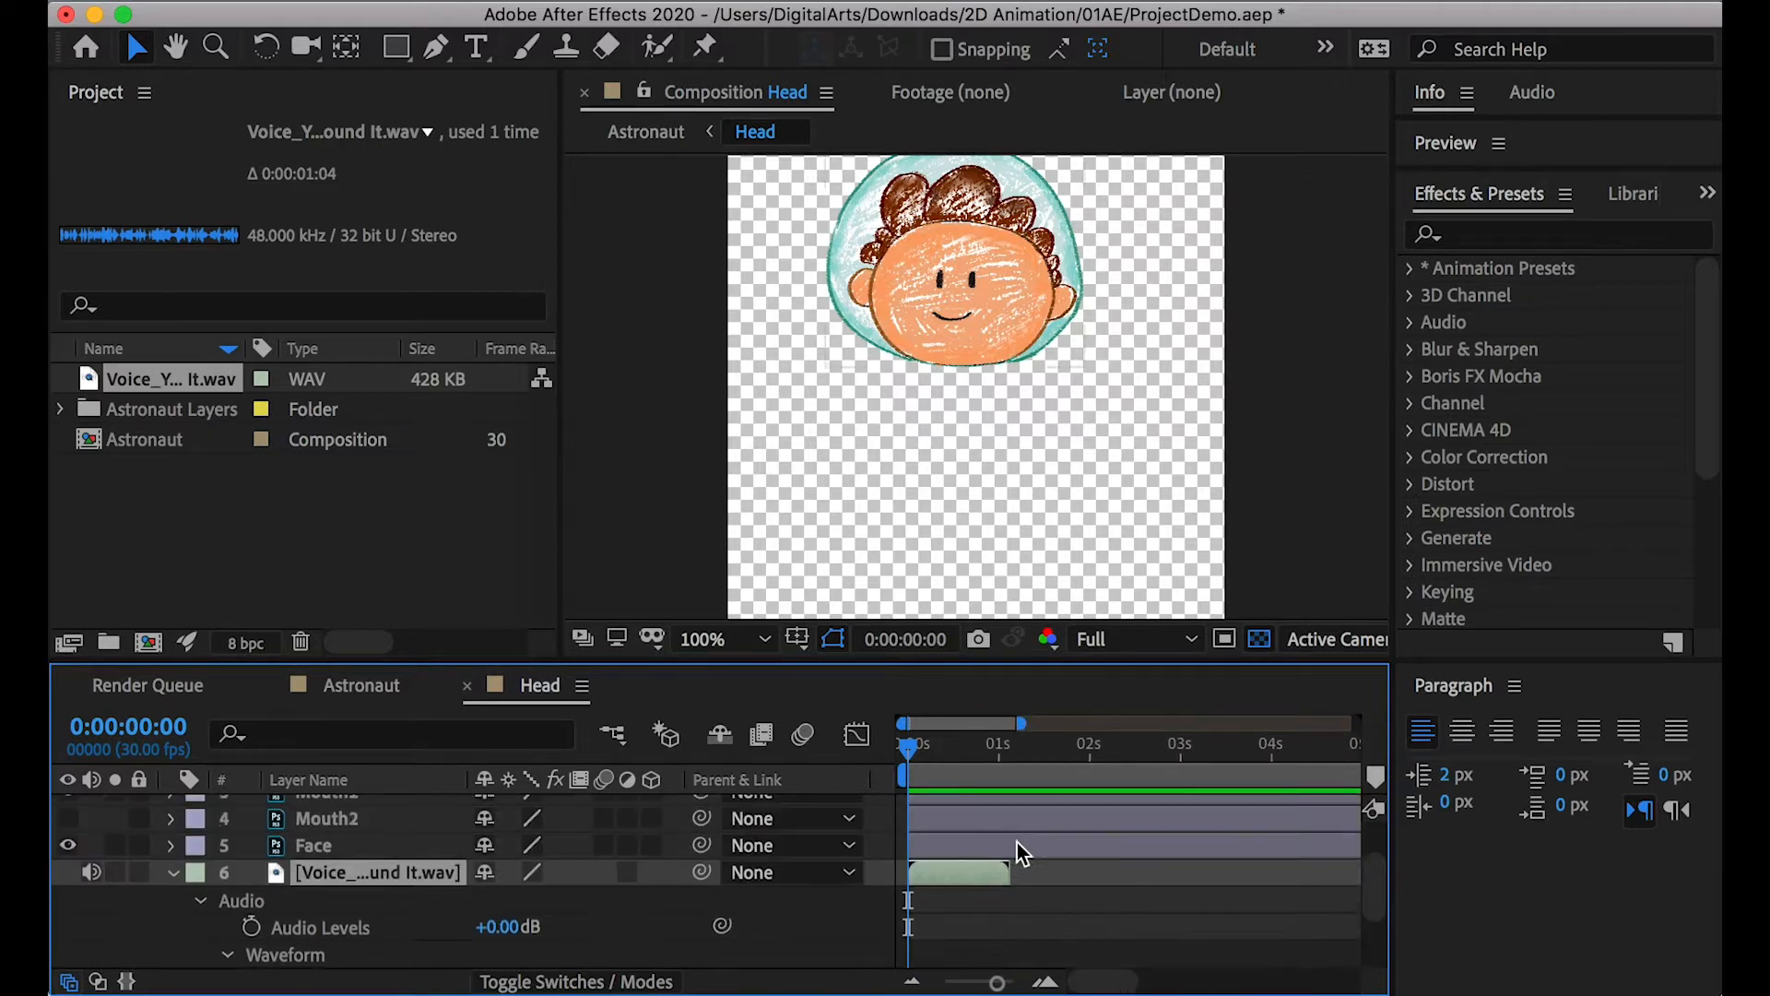
Shift the voice layer to start at 0:00:01:15, preview its timing, and return to that start time
drag(904, 723, 998, 754)
click(970, 748)
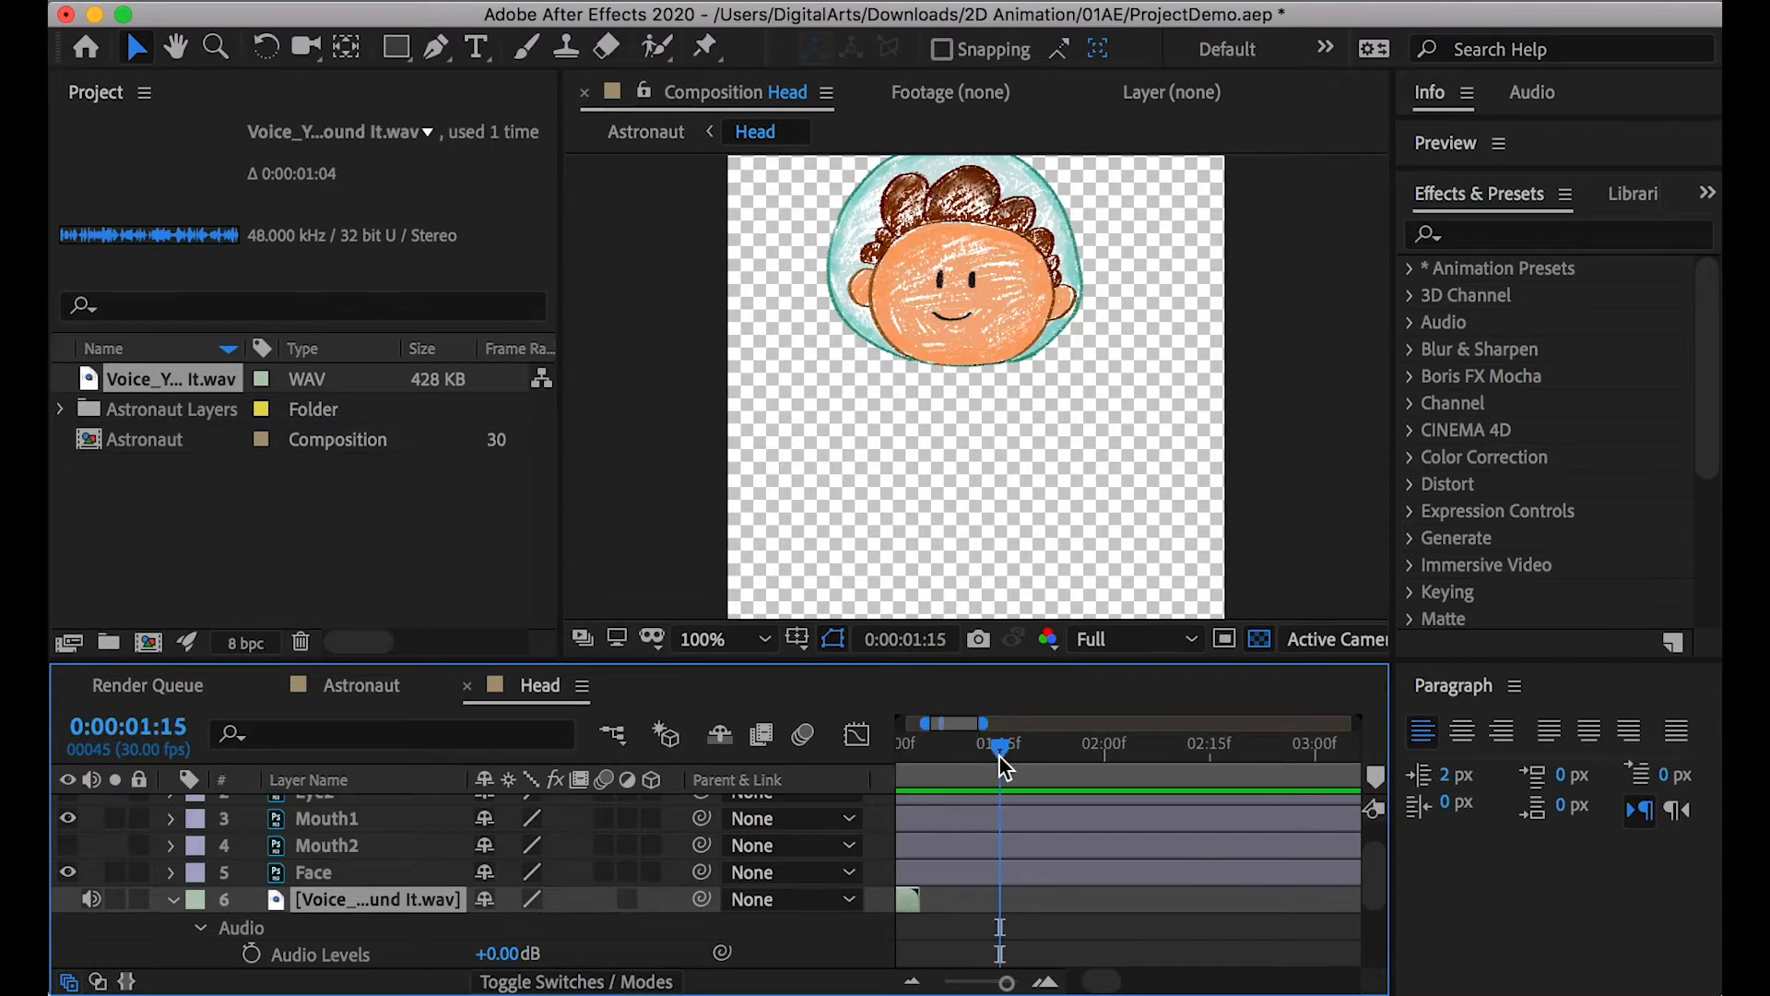
drag(906, 900, 1224, 904)
key(XF86AudioRaiseVolume)
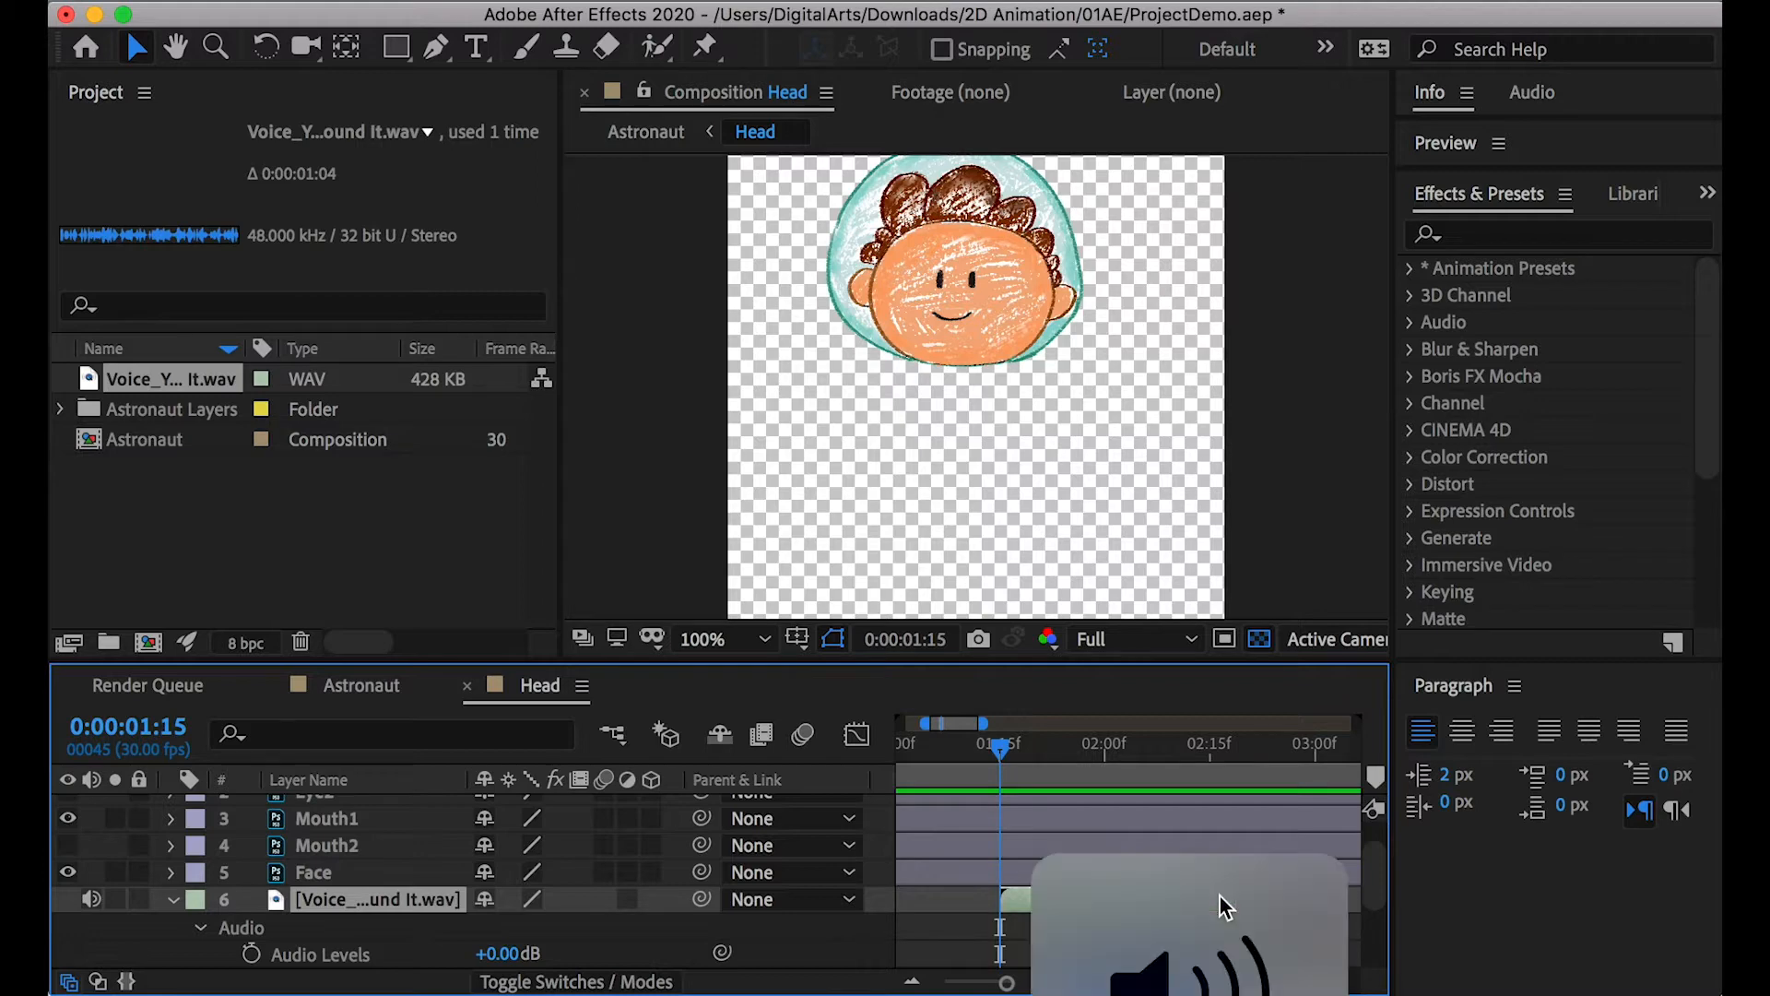
drag(1000, 747, 936, 760)
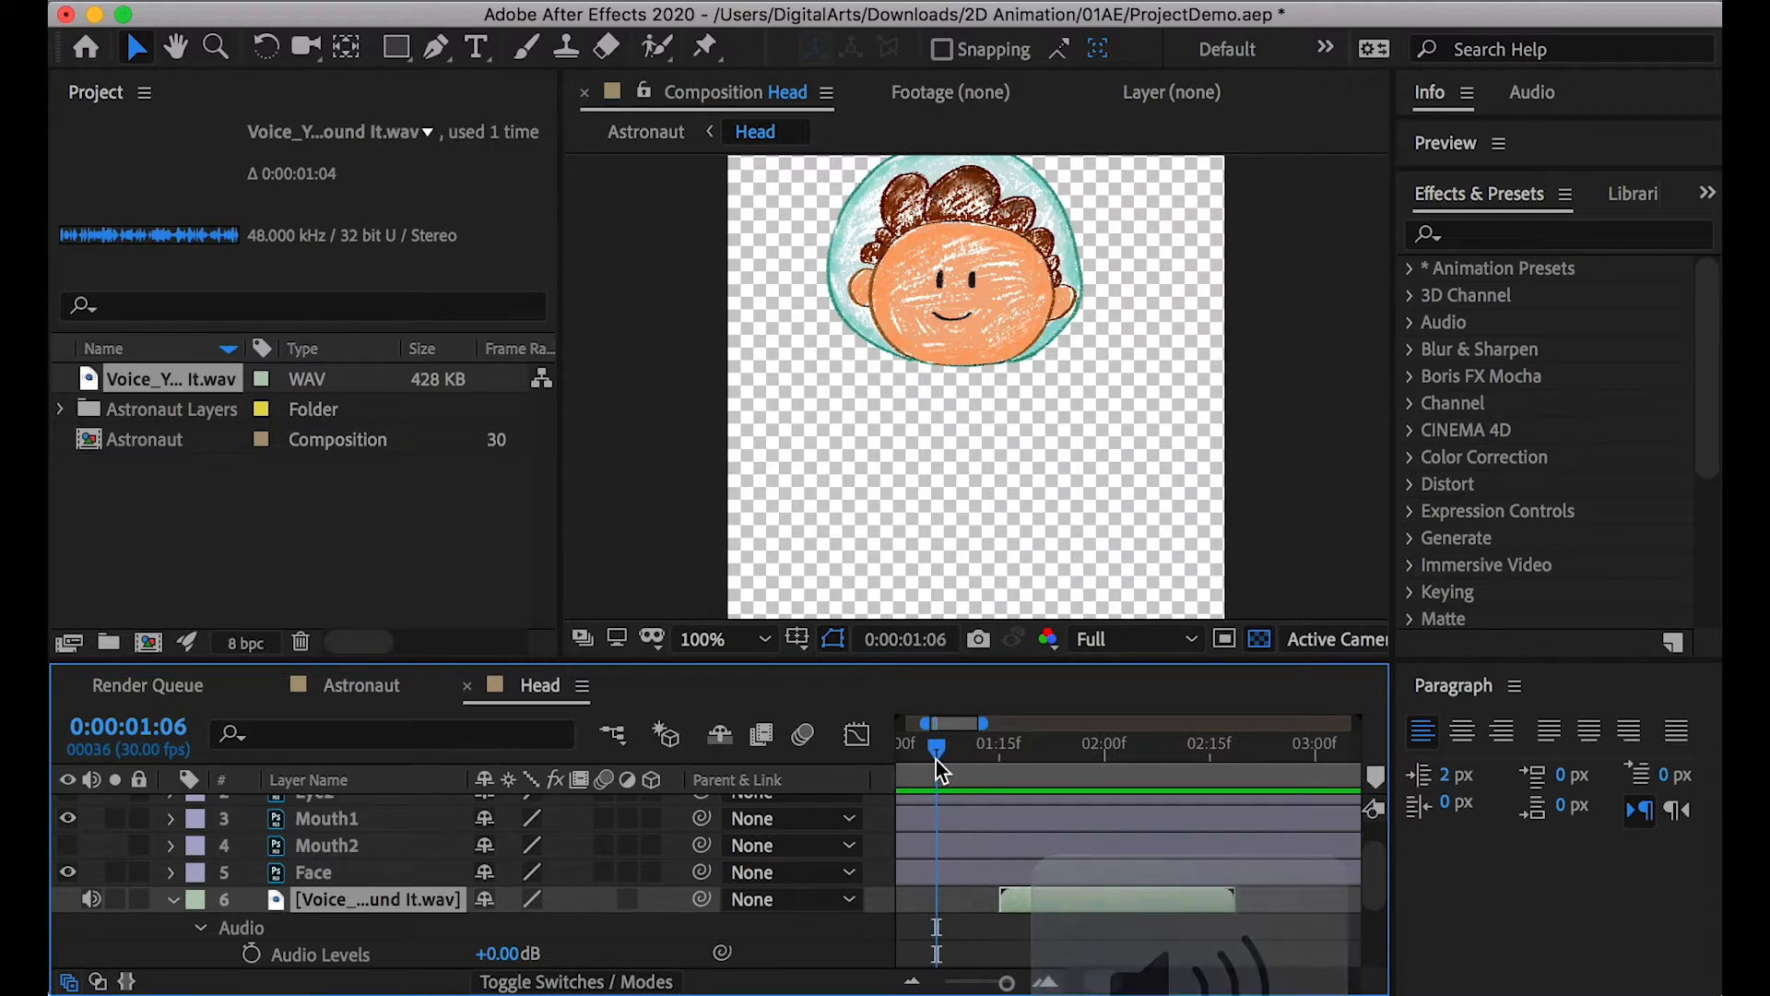
key(space)
drag(926, 724, 900, 725)
drag(1016, 743, 1118, 749)
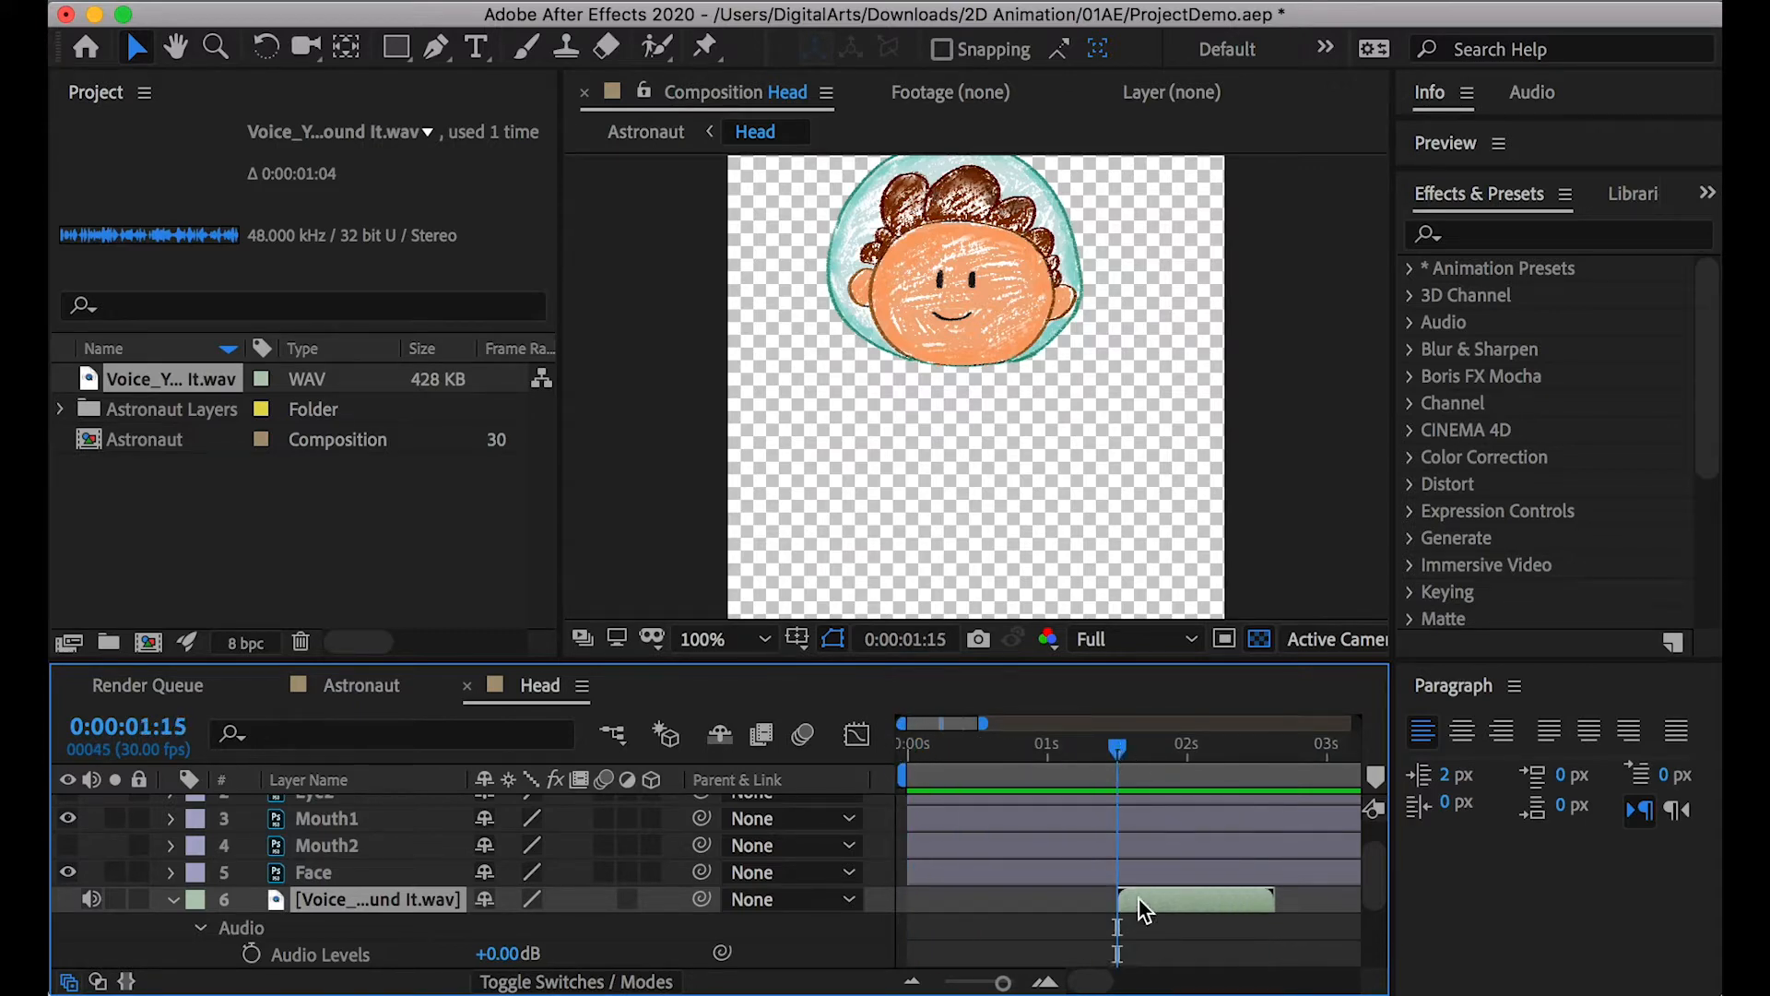
Make the Mouth2 layer visible and move it above Mouth1 in the layer stack
click(345, 829)
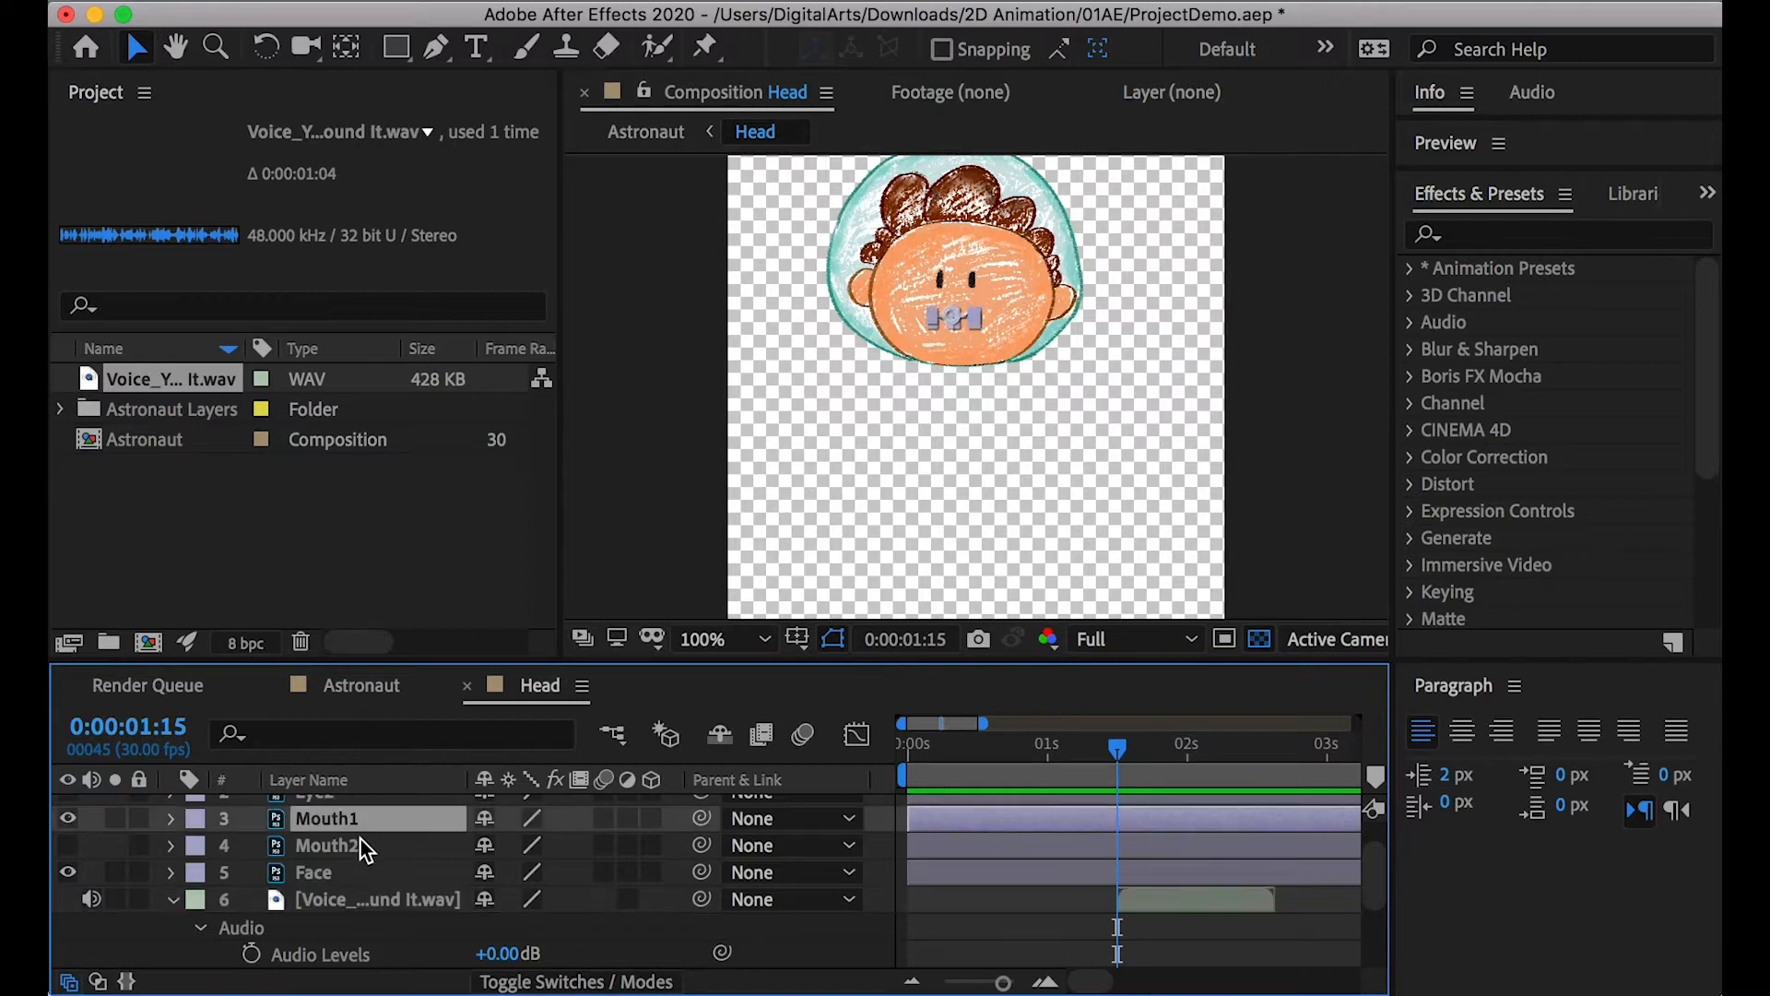
scroll(348, 845, up, 2)
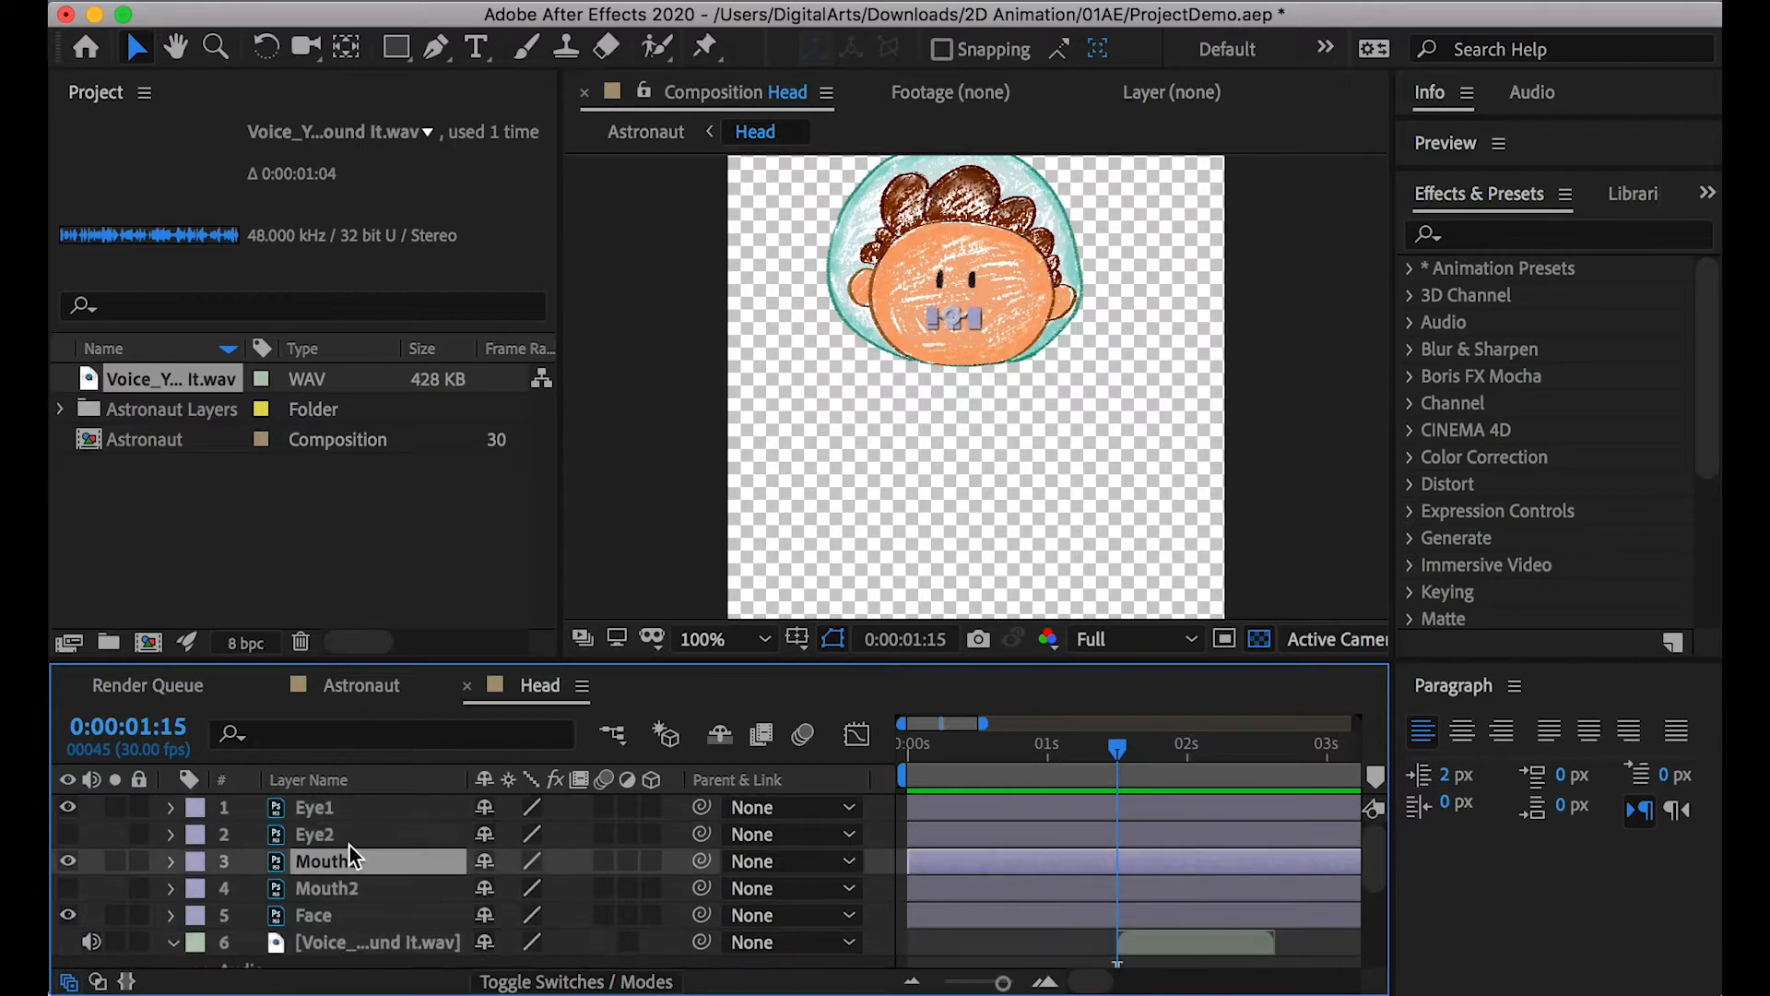
click(94, 895)
click(68, 888)
click(67, 888)
drag(334, 890, 341, 861)
Examine the mouth up close, comparing the open and closed shapes by toggling Mouth2's visibility
scroll(981, 312, up, 2)
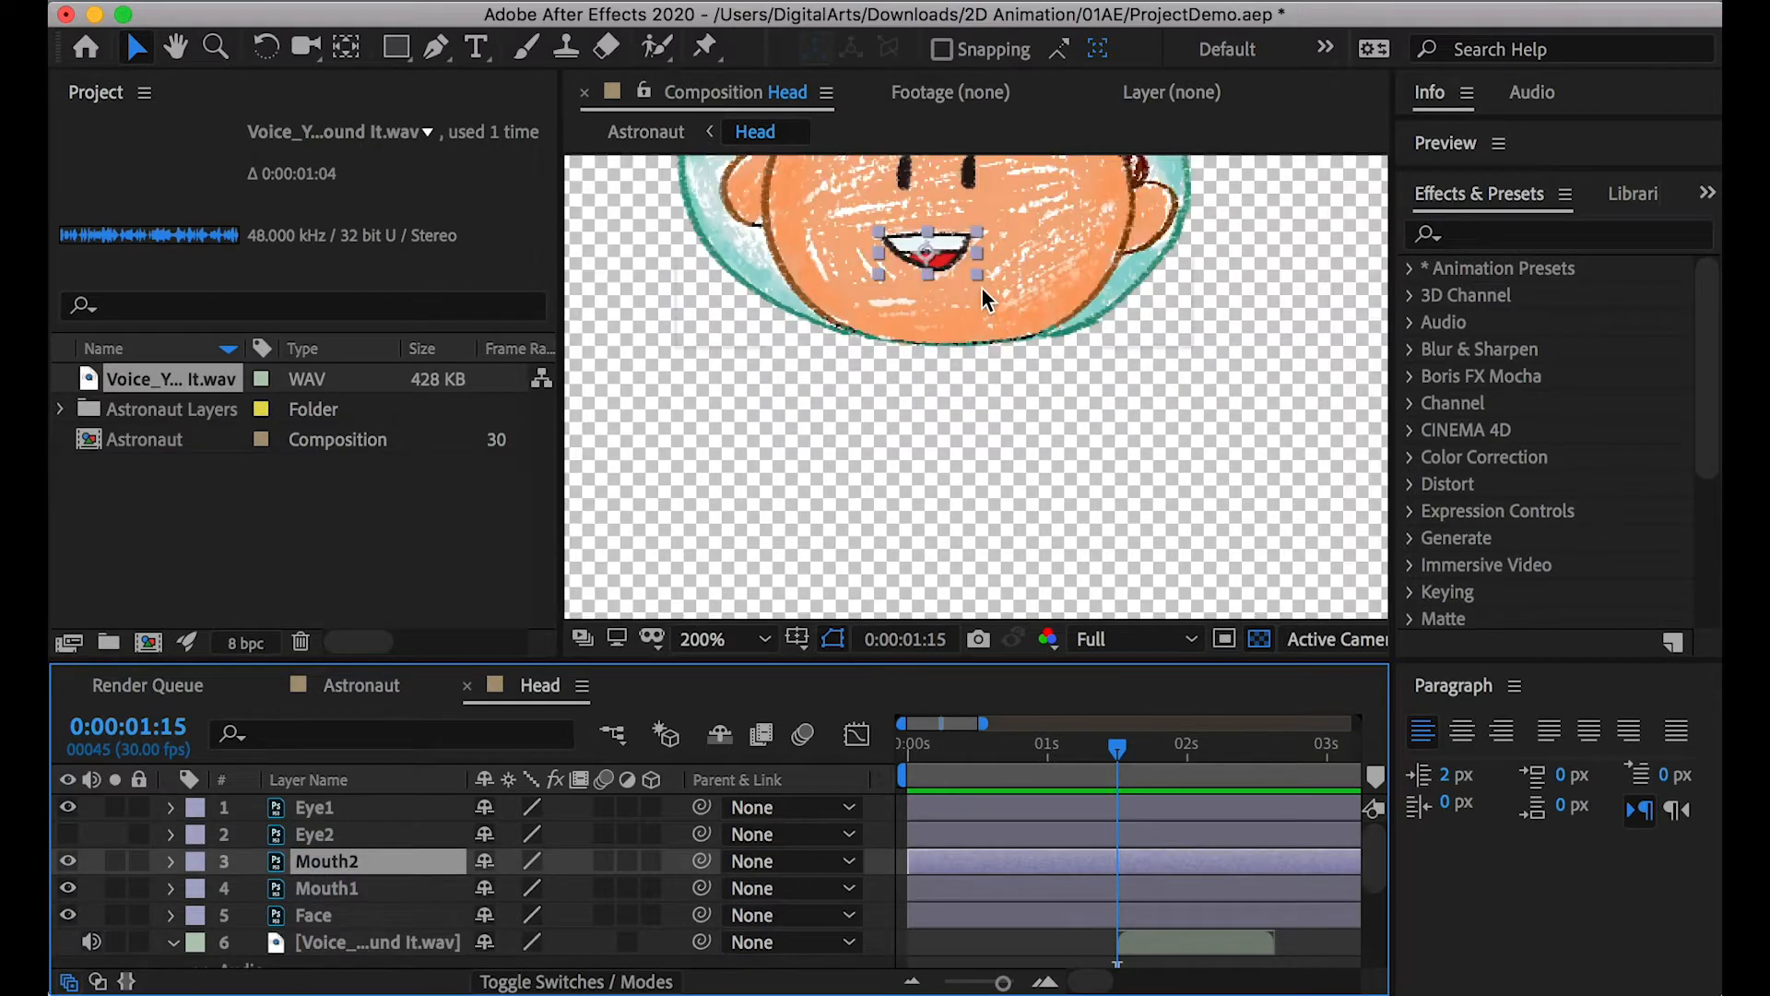
scroll(981, 290, up, 4)
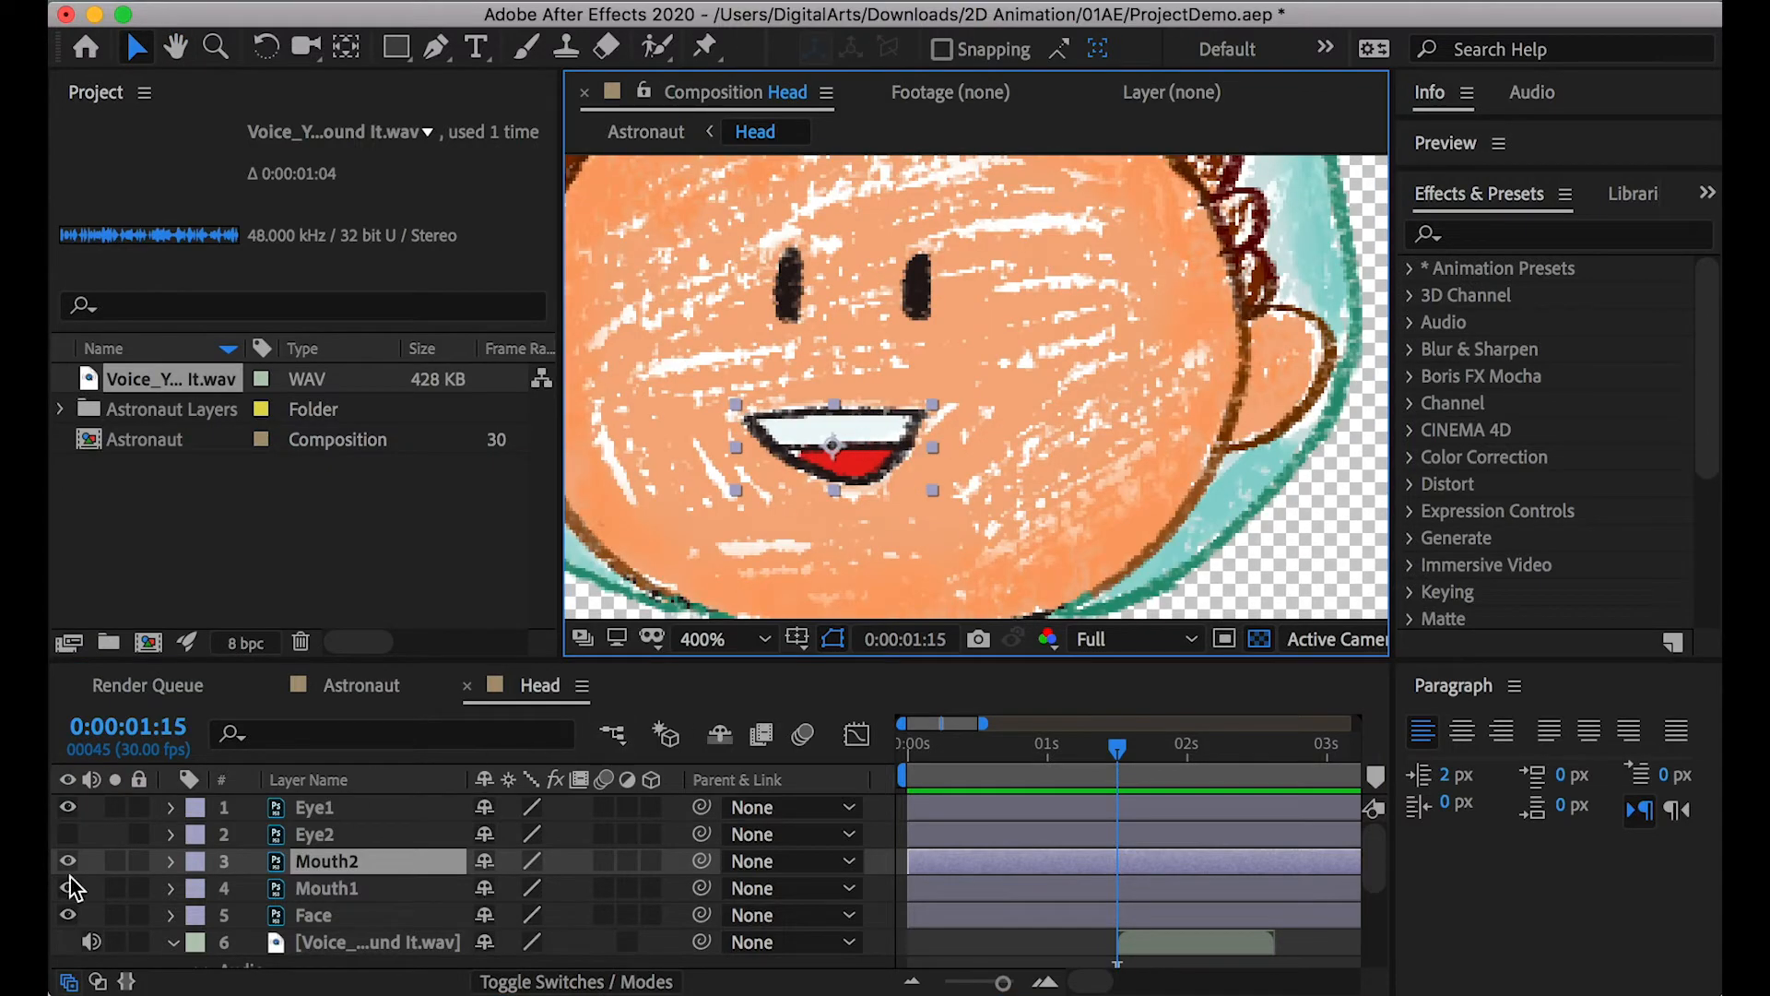
click(68, 861)
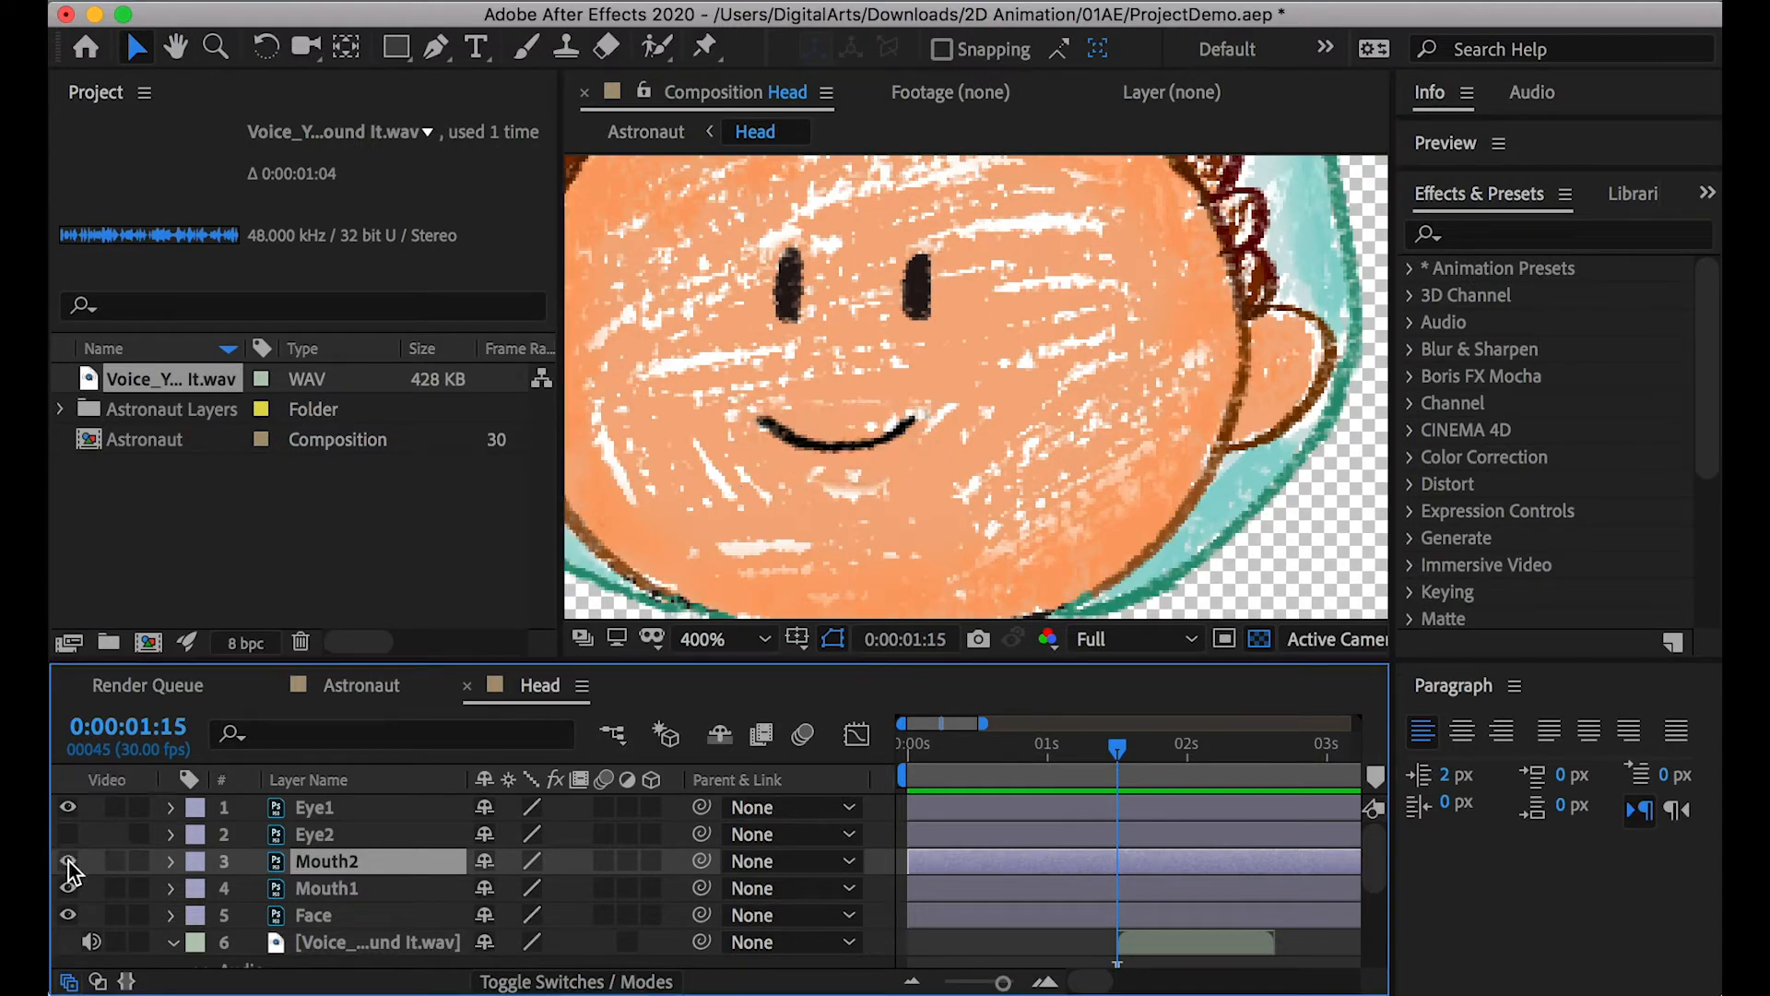
click(67, 861)
click(67, 861)
click(67, 862)
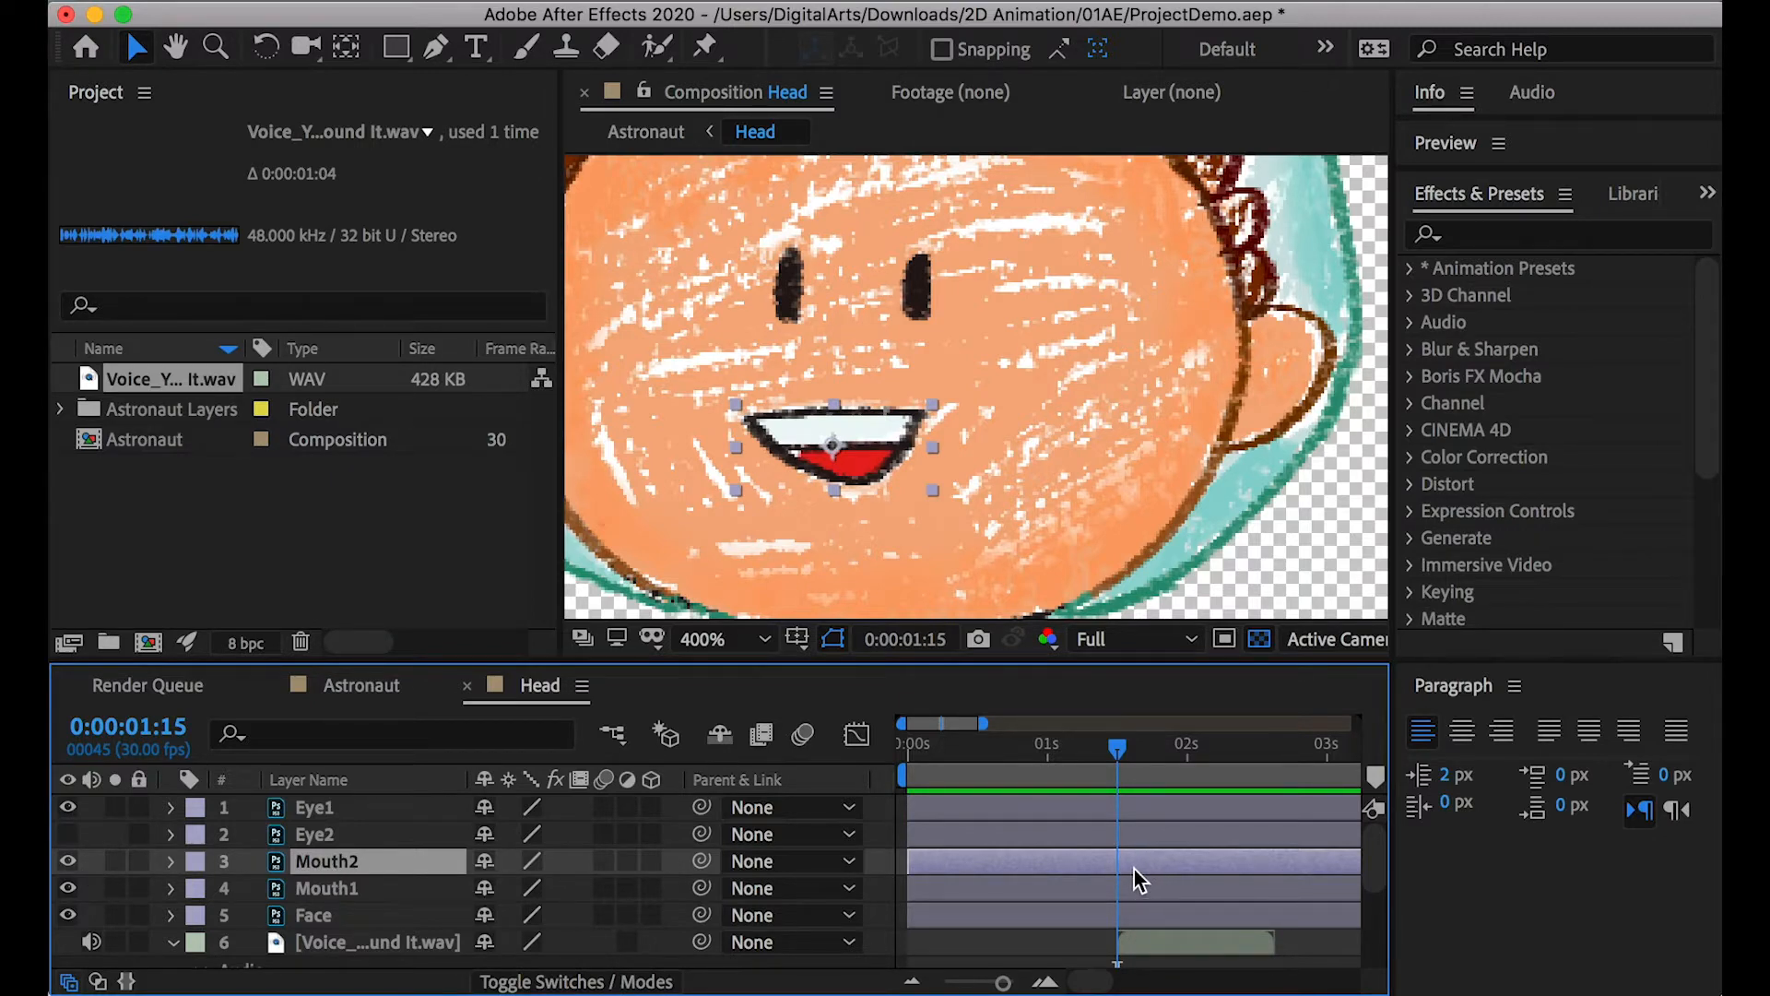
Reveal Mouth2's Opacity property and start keyframing it at 0:00:01:15, where the voice clip begins
key(t)
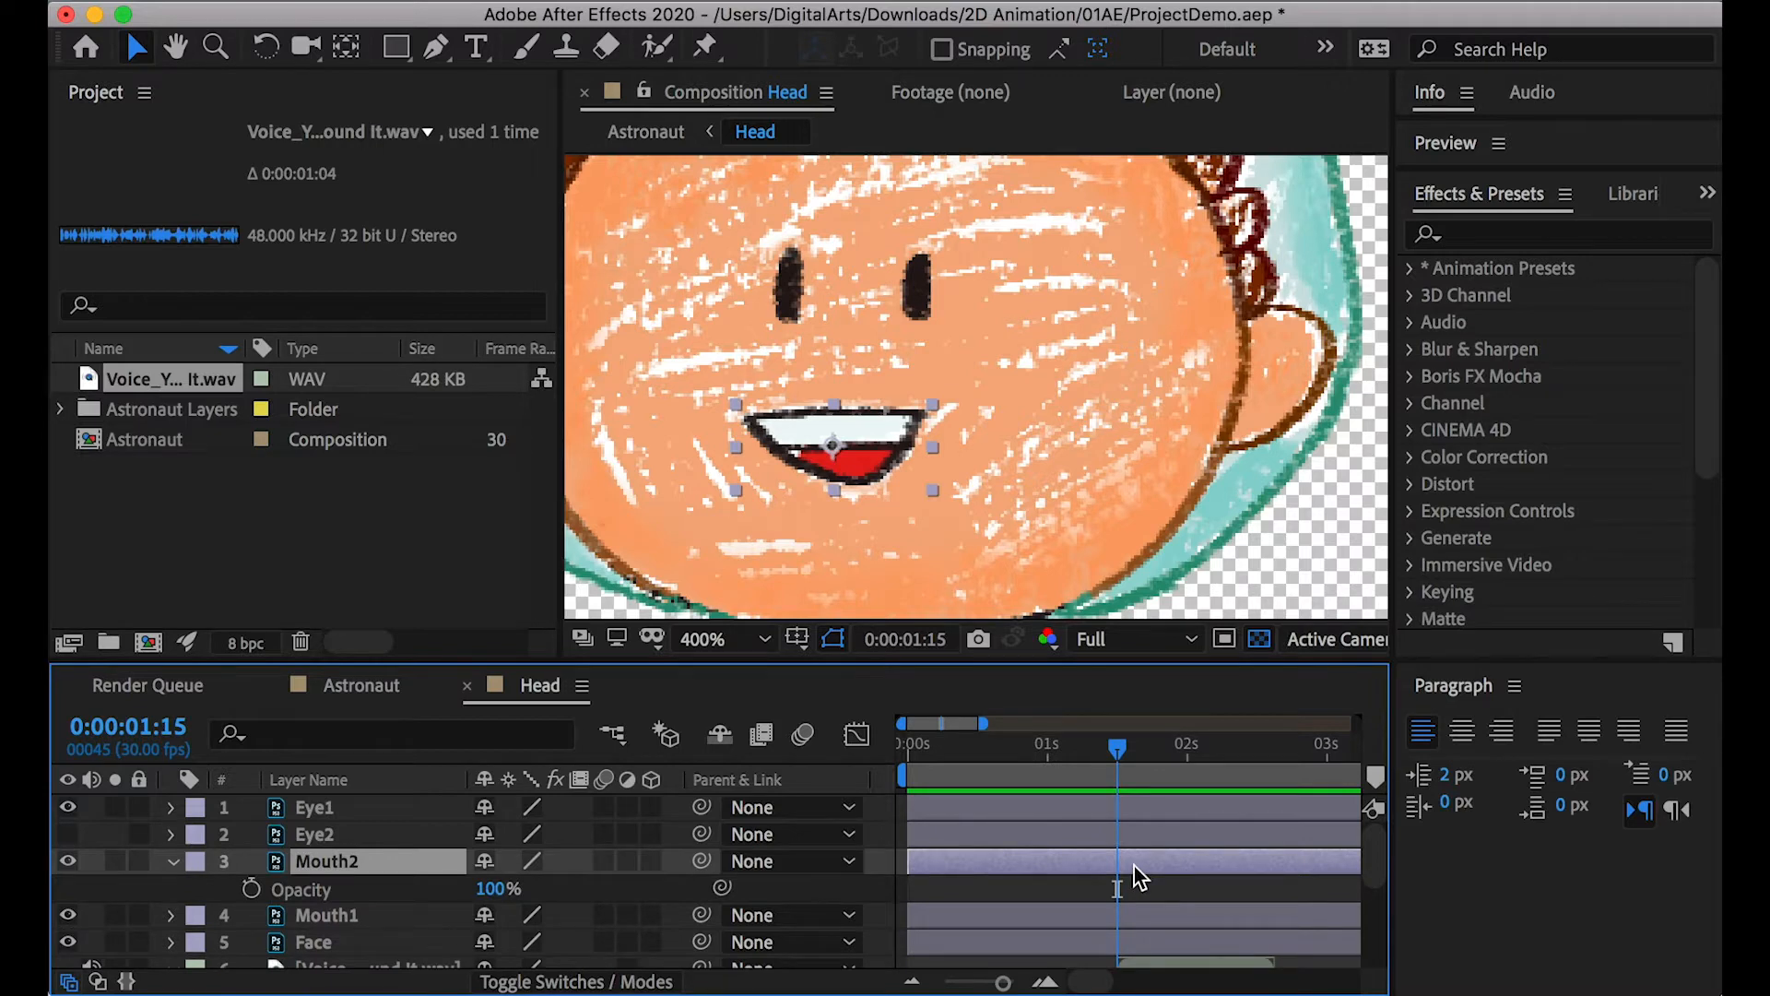
scroll(1134, 876, down, 1)
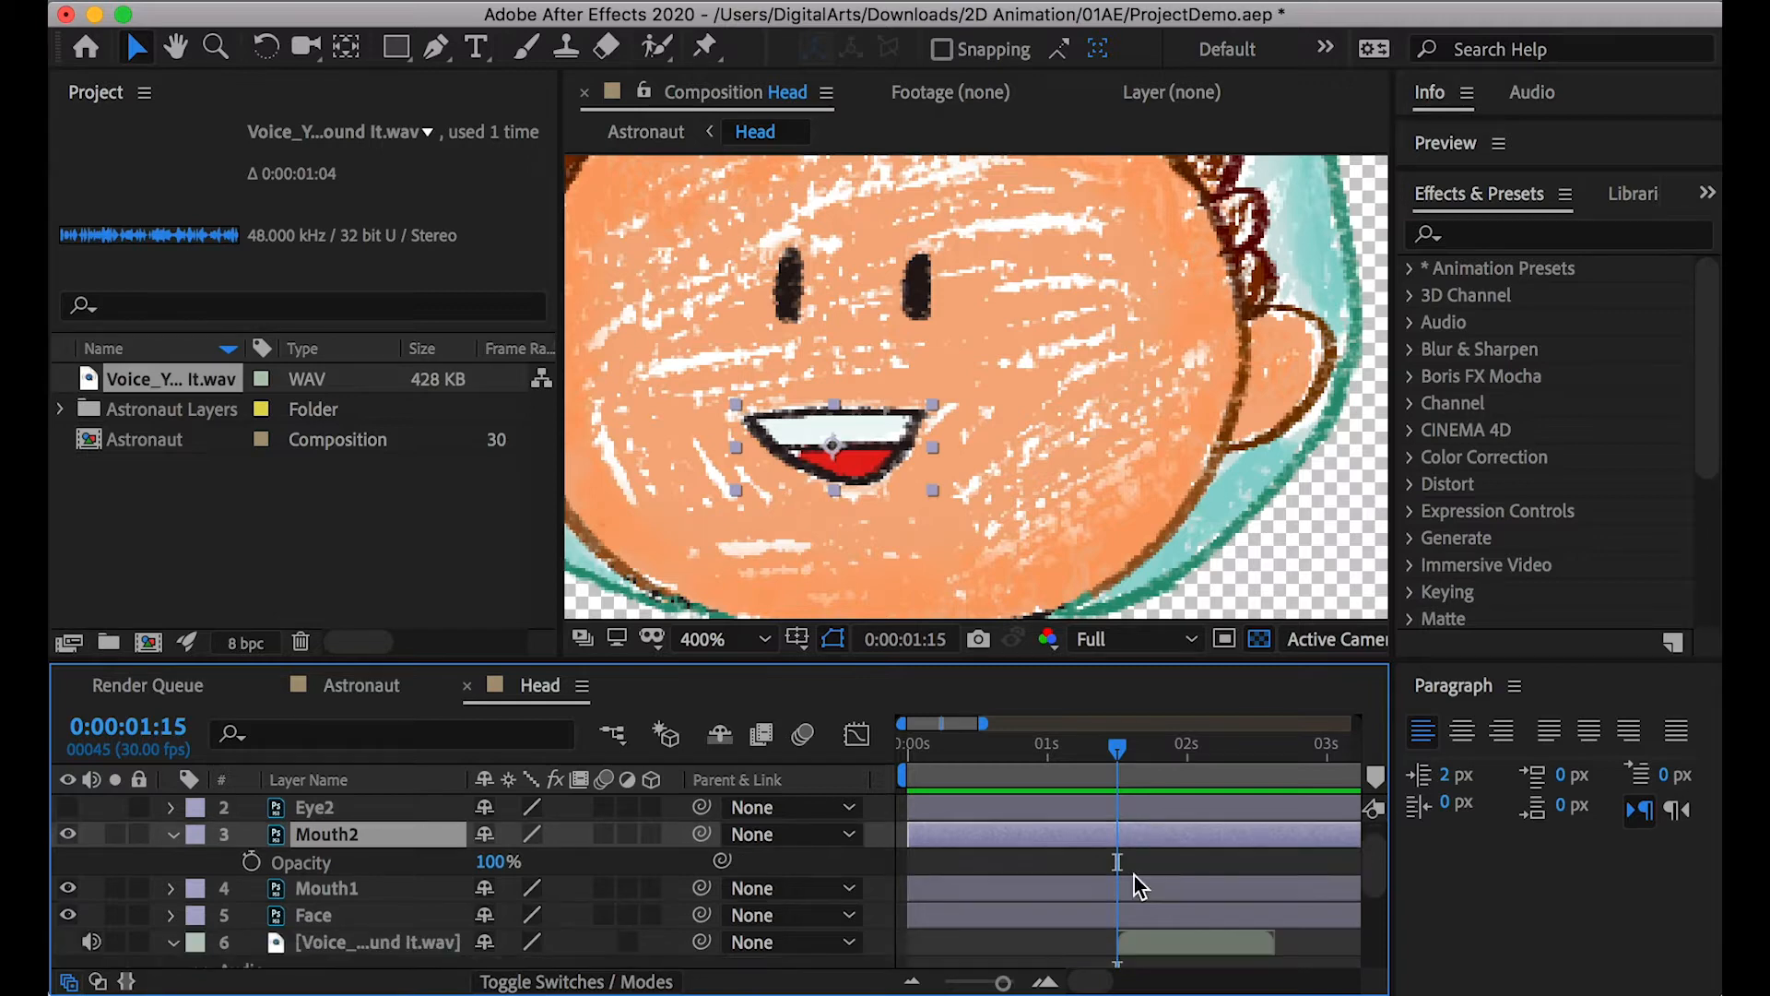
click(250, 861)
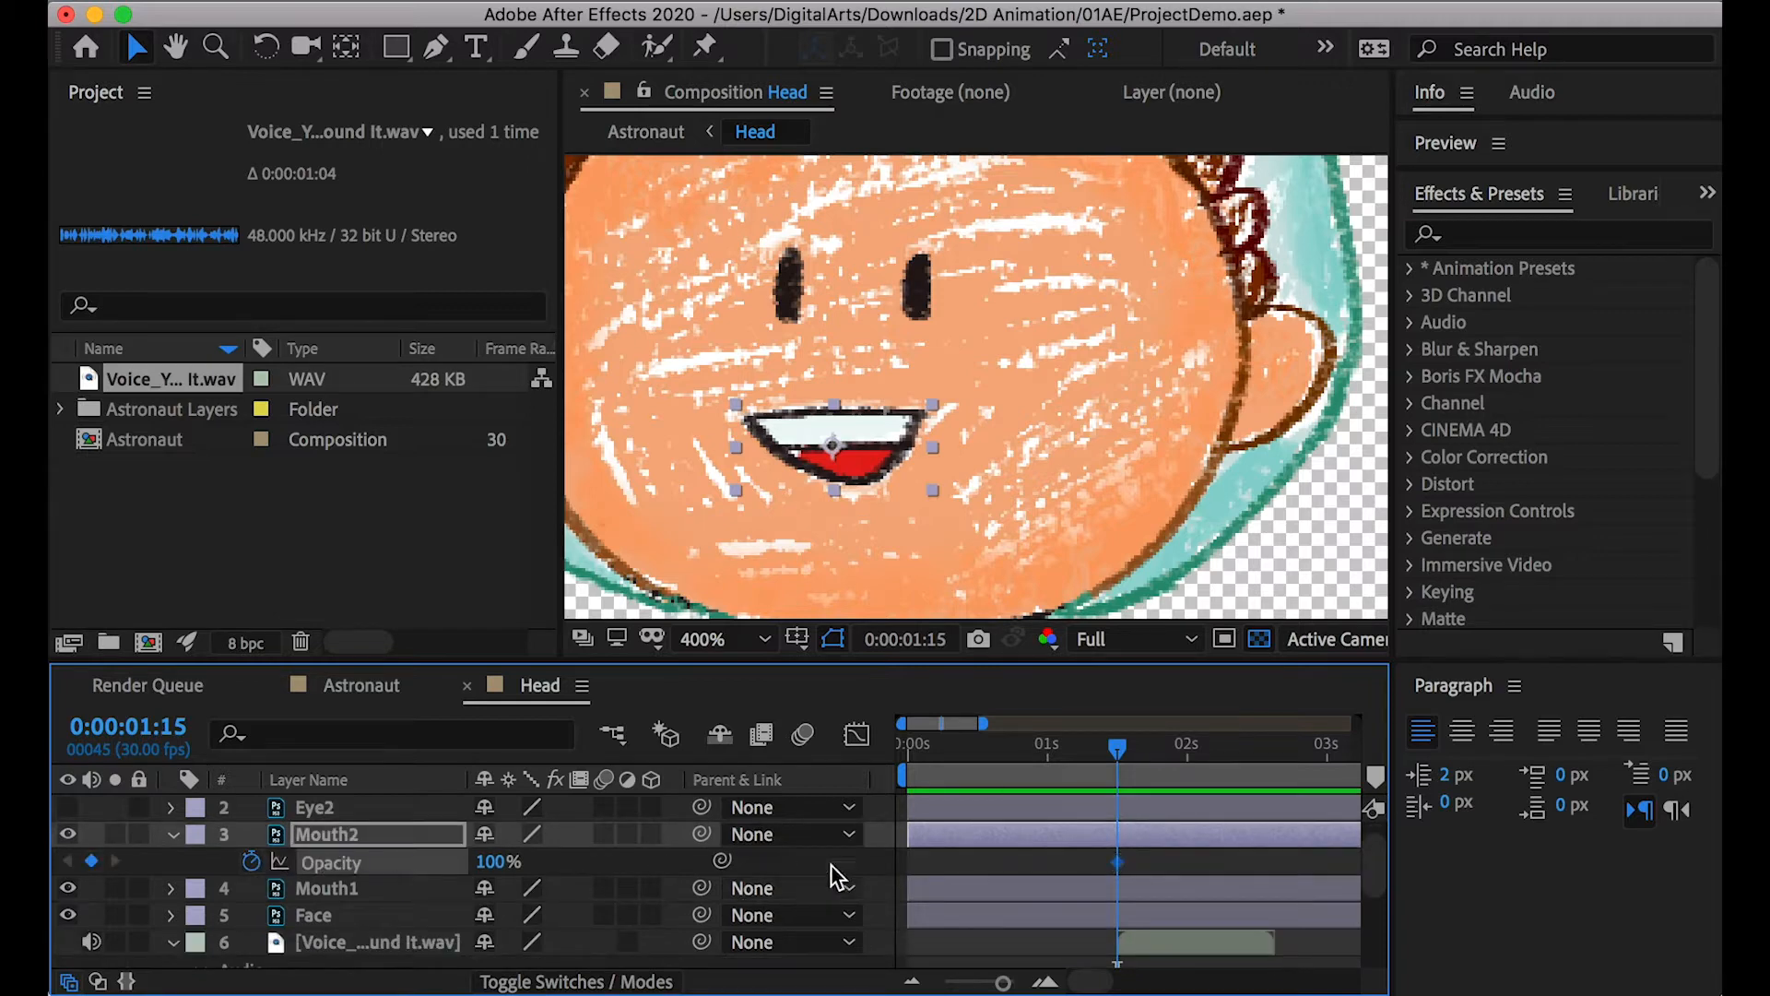
Add an Opacity keyframe of 0% on Mouth2 at 0:00:01:16
drag(899, 723, 973, 743)
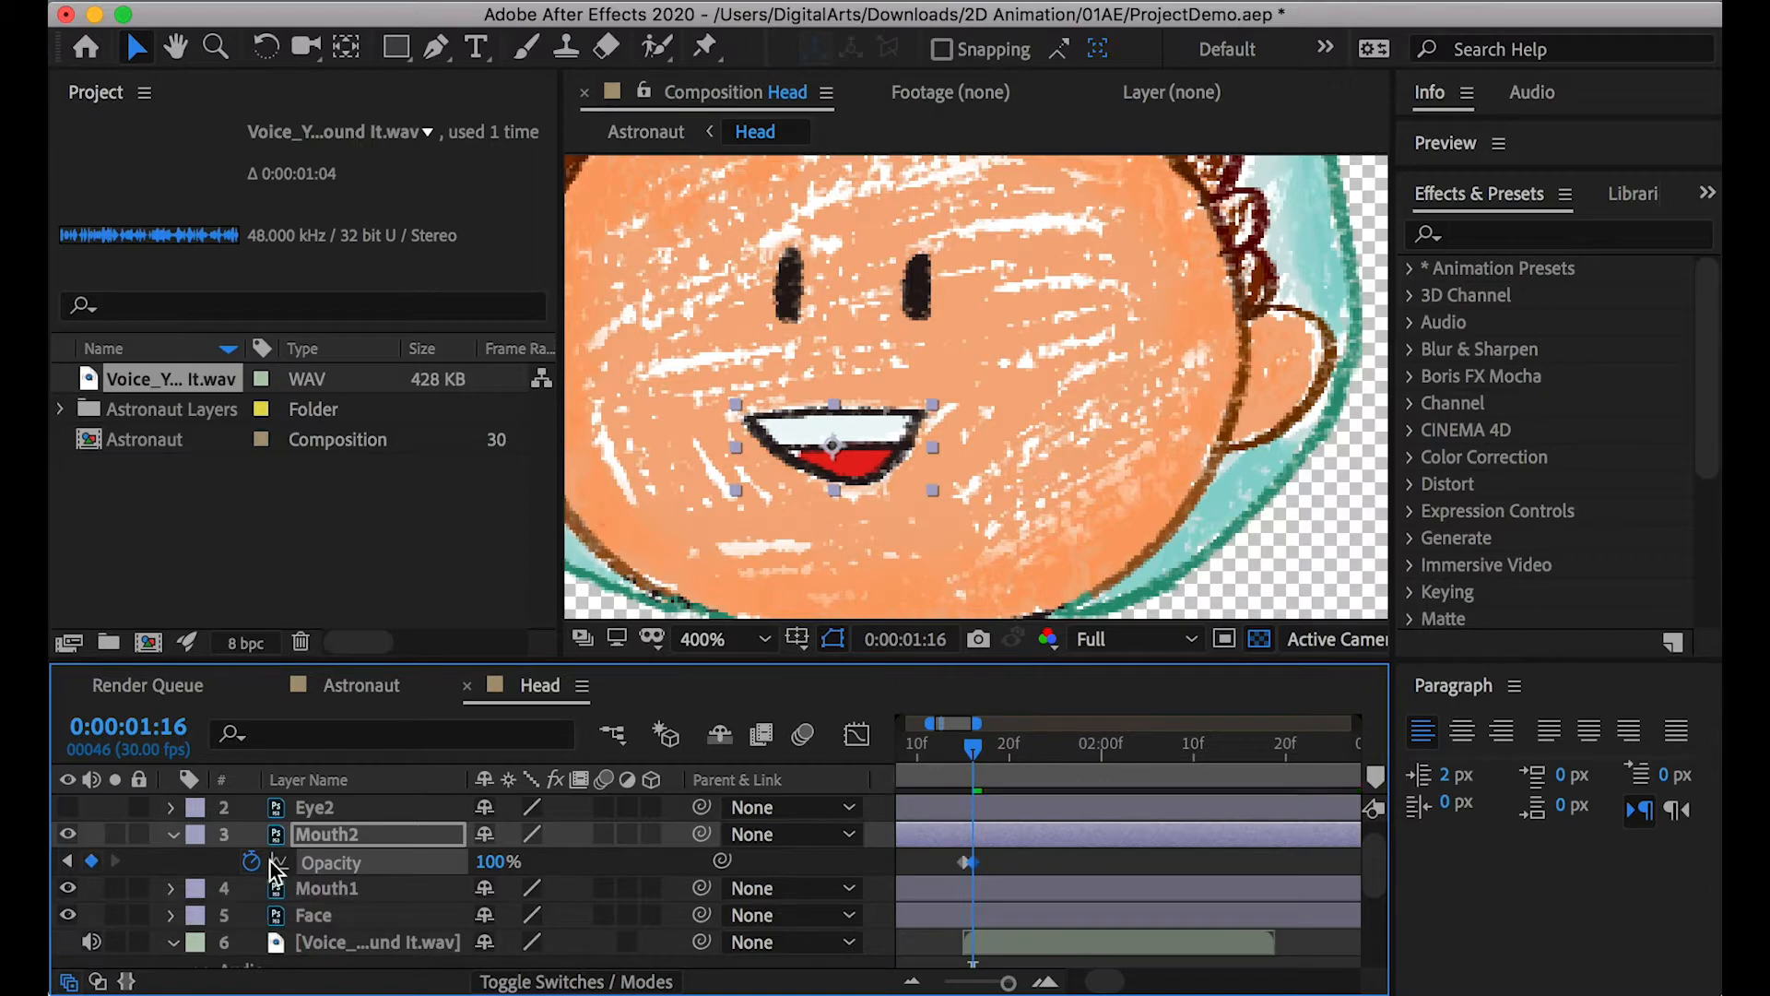
click(94, 861)
click(92, 861)
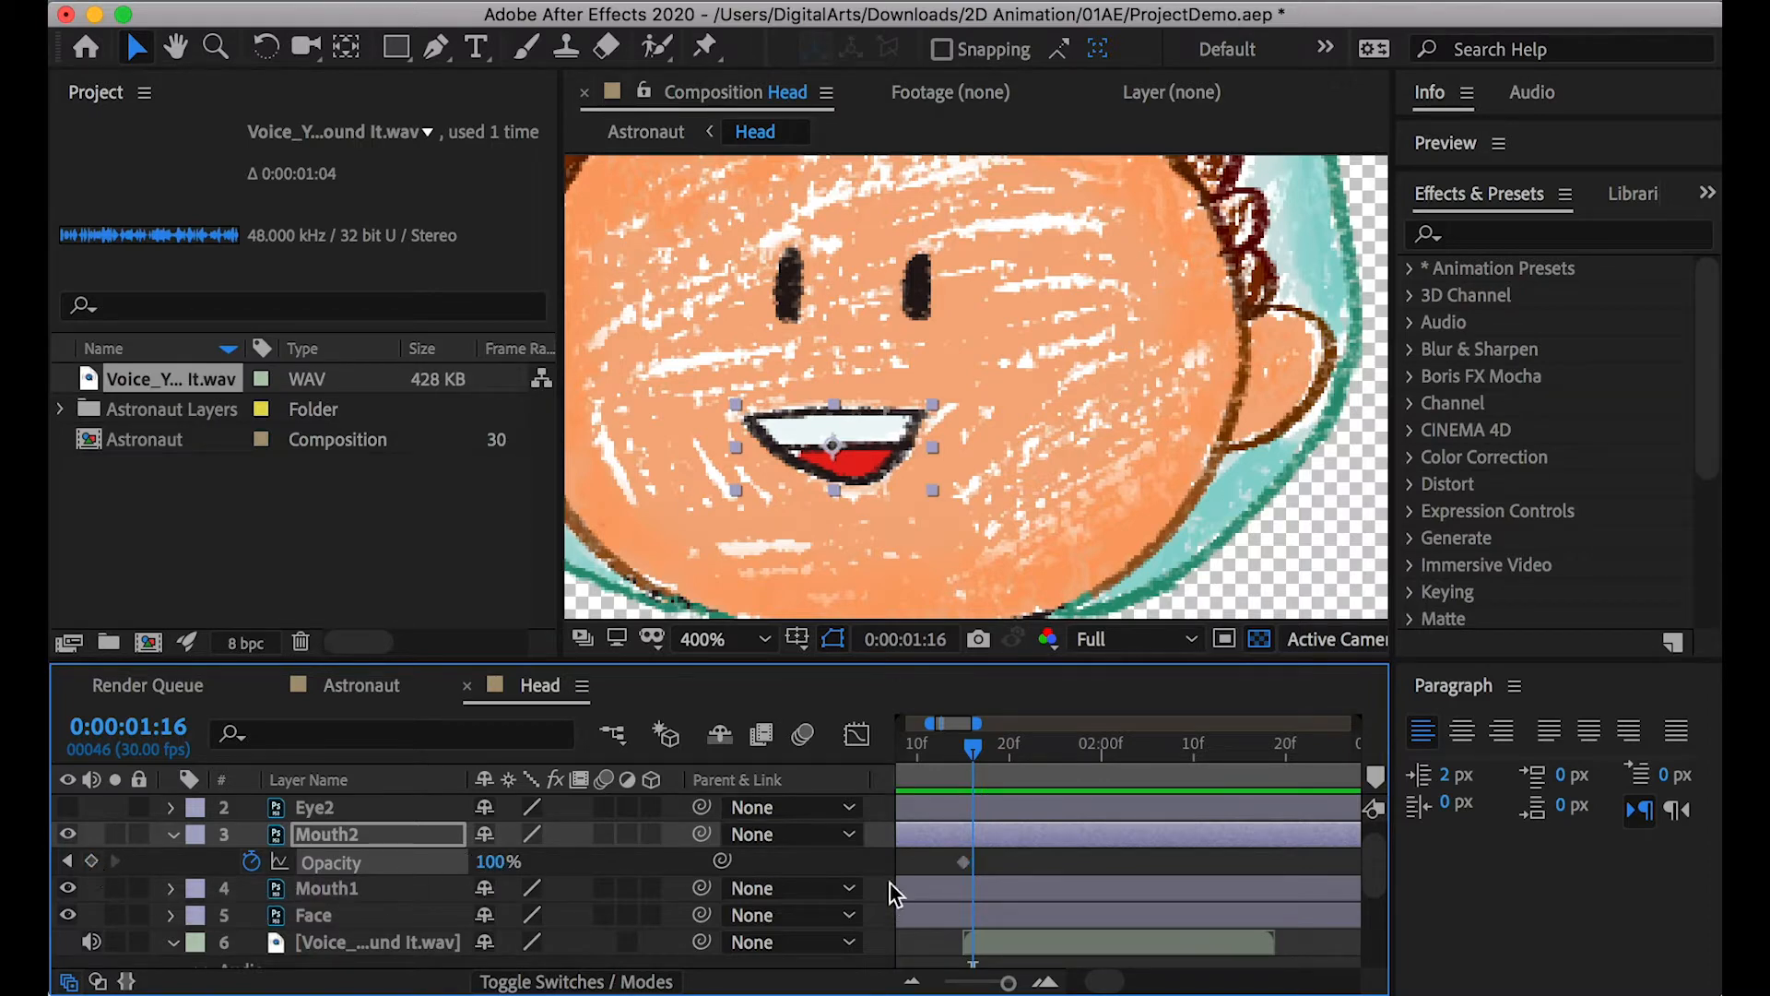
click(499, 861)
text(0)
key(Return)
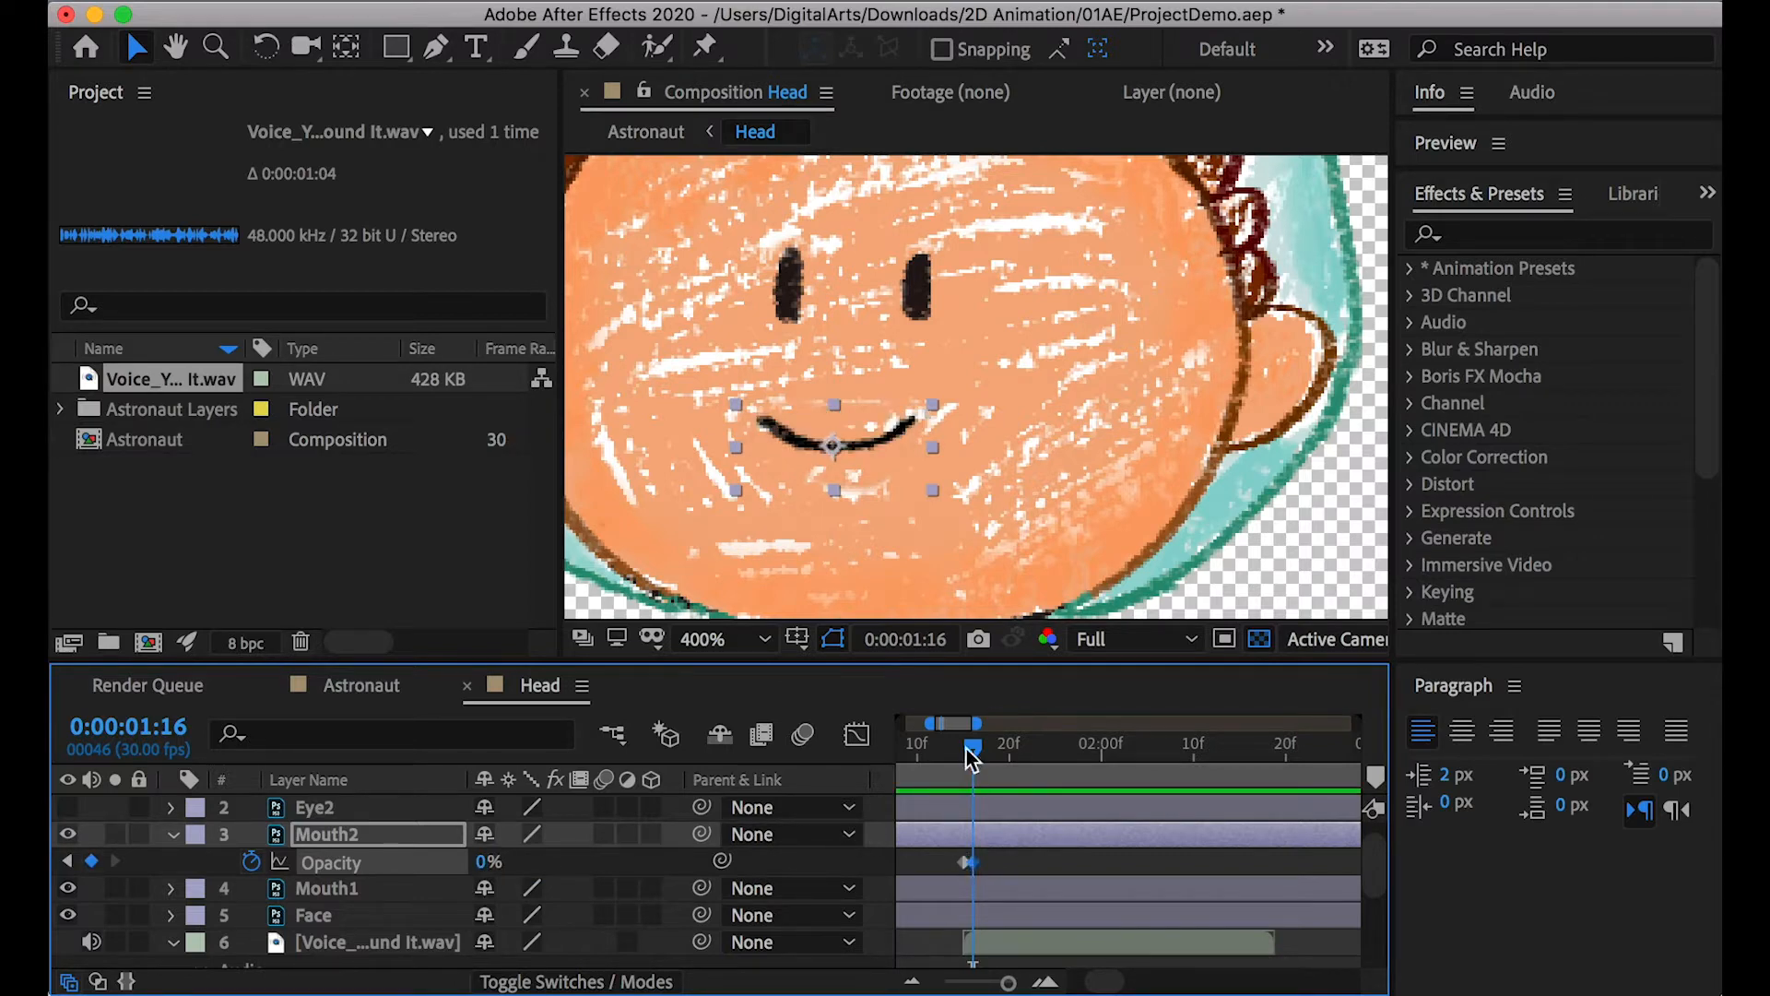
Set Mouth2's Opacity keyframes to 0% at 0:00:01:15 and 100% at 0:00:01:16
mouse_move(973, 758)
mouse_down()
mouse_move(938, 760)
mouse_move(965, 764)
mouse_up()
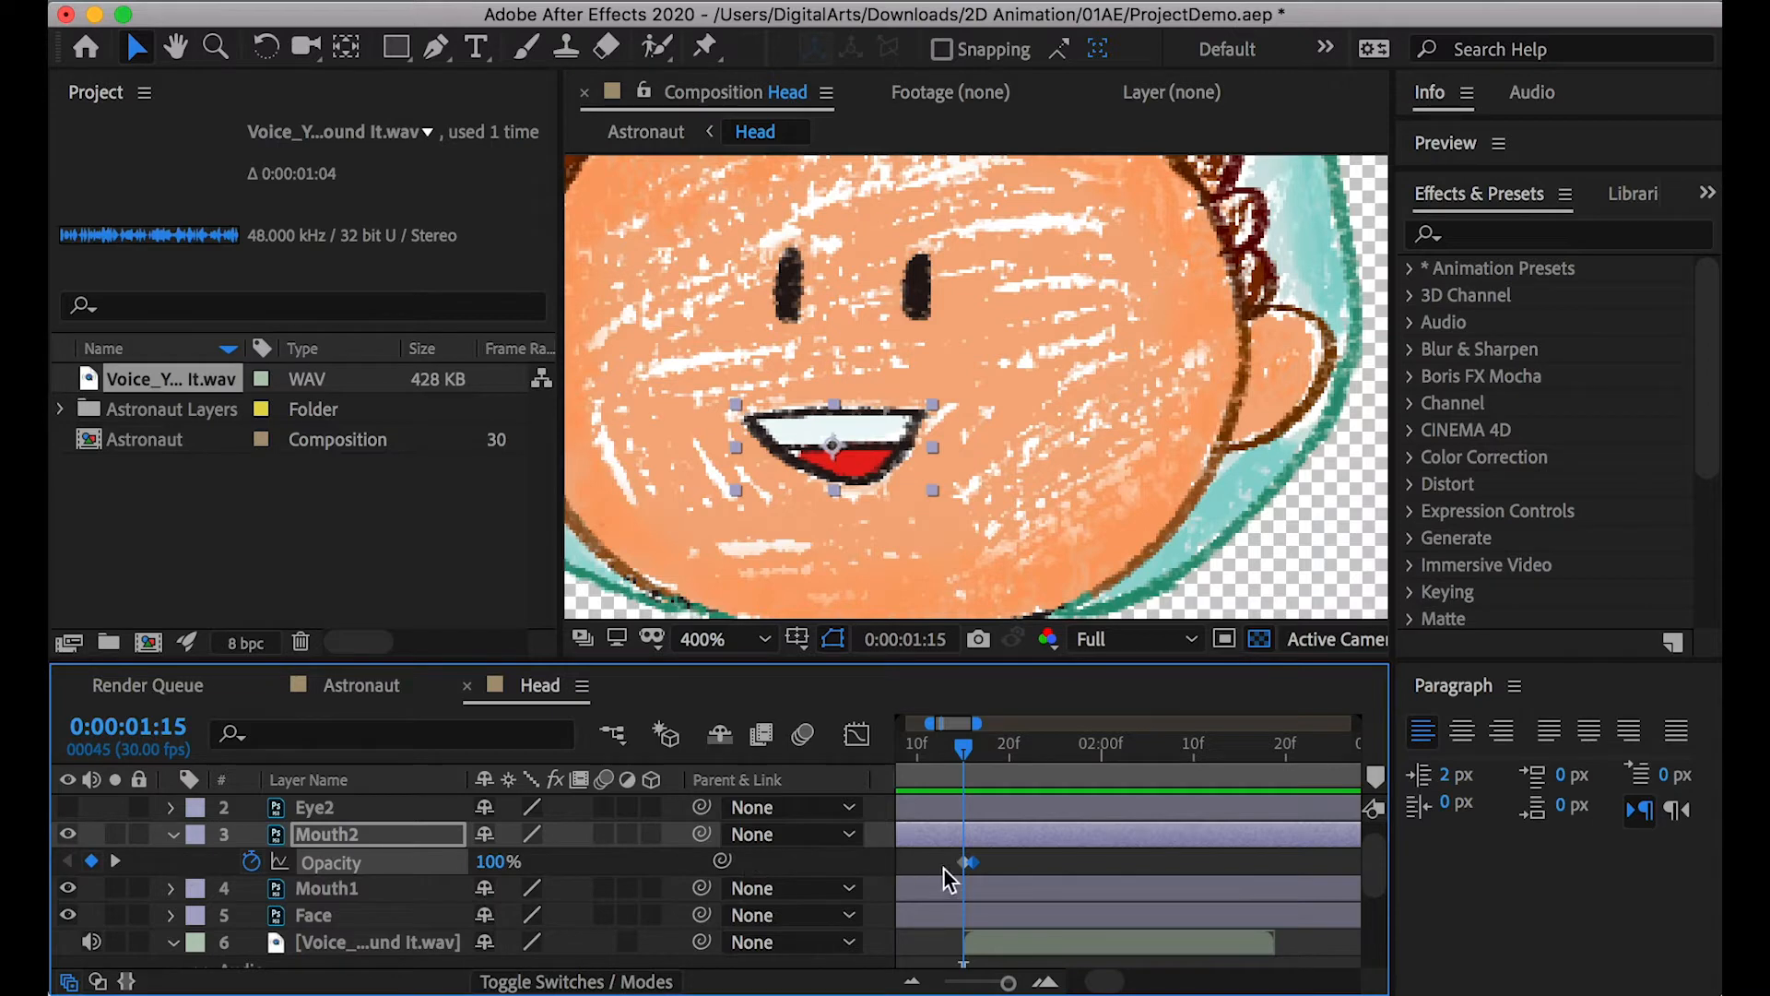
click(492, 863)
text(0)
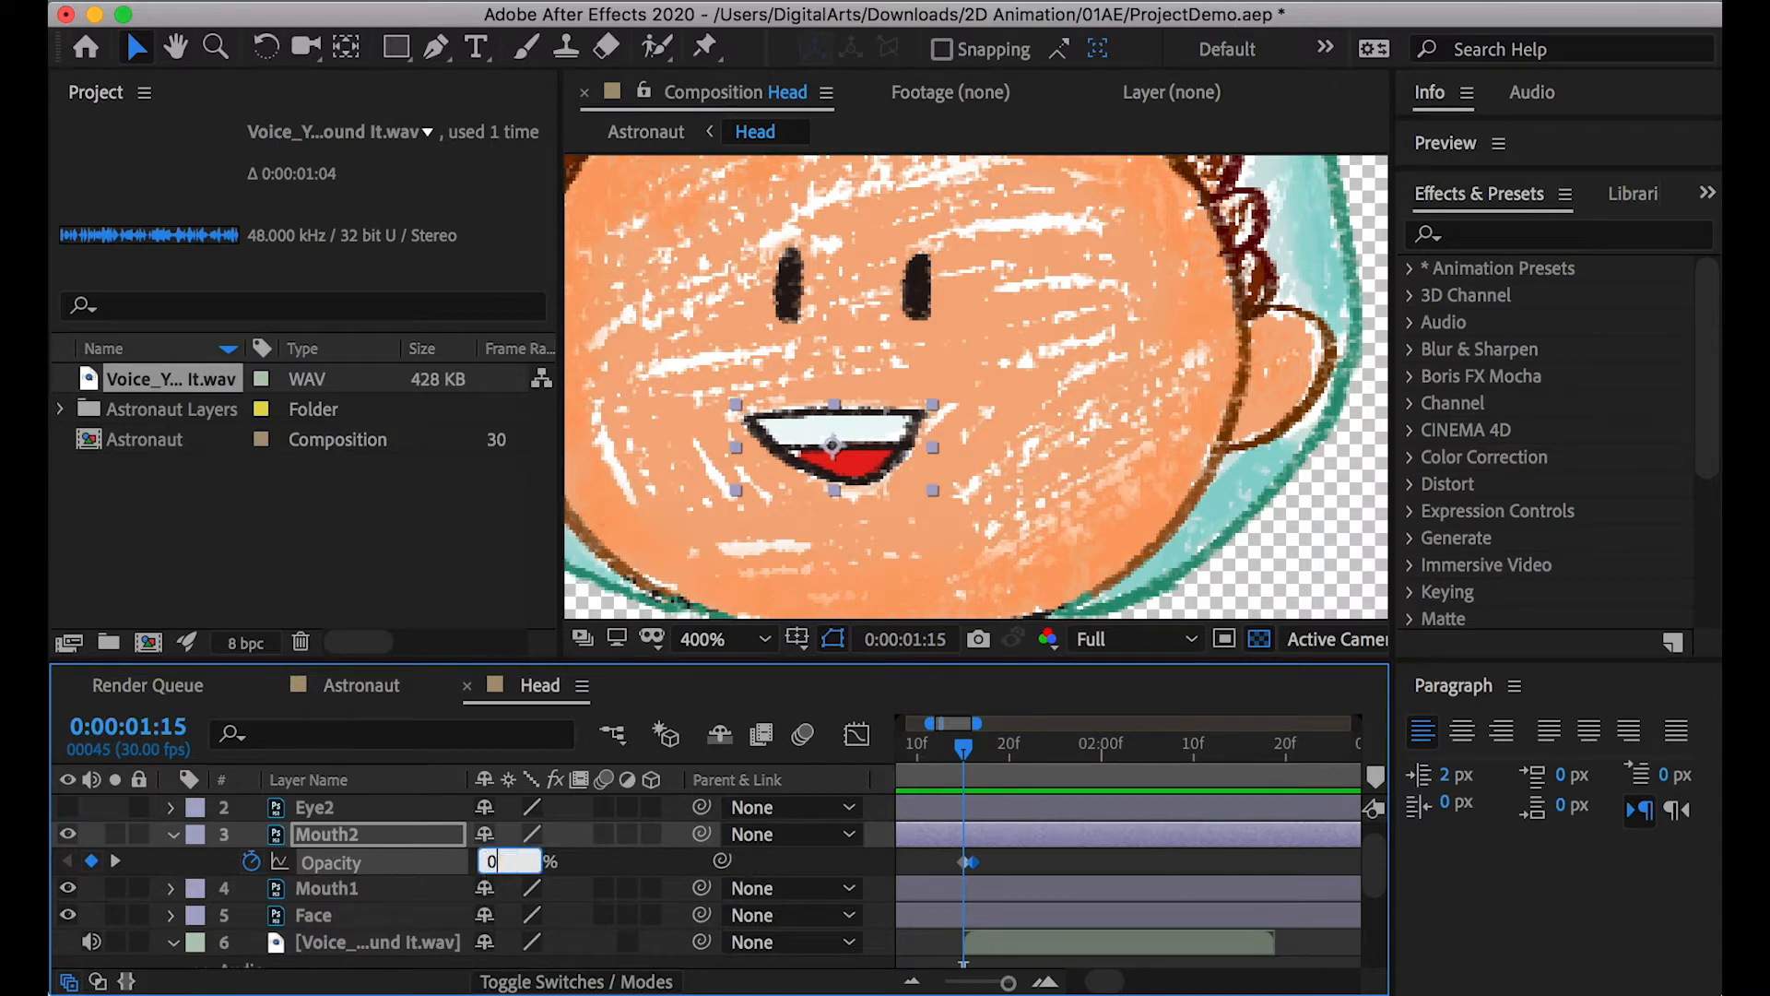
key(Return)
click(115, 860)
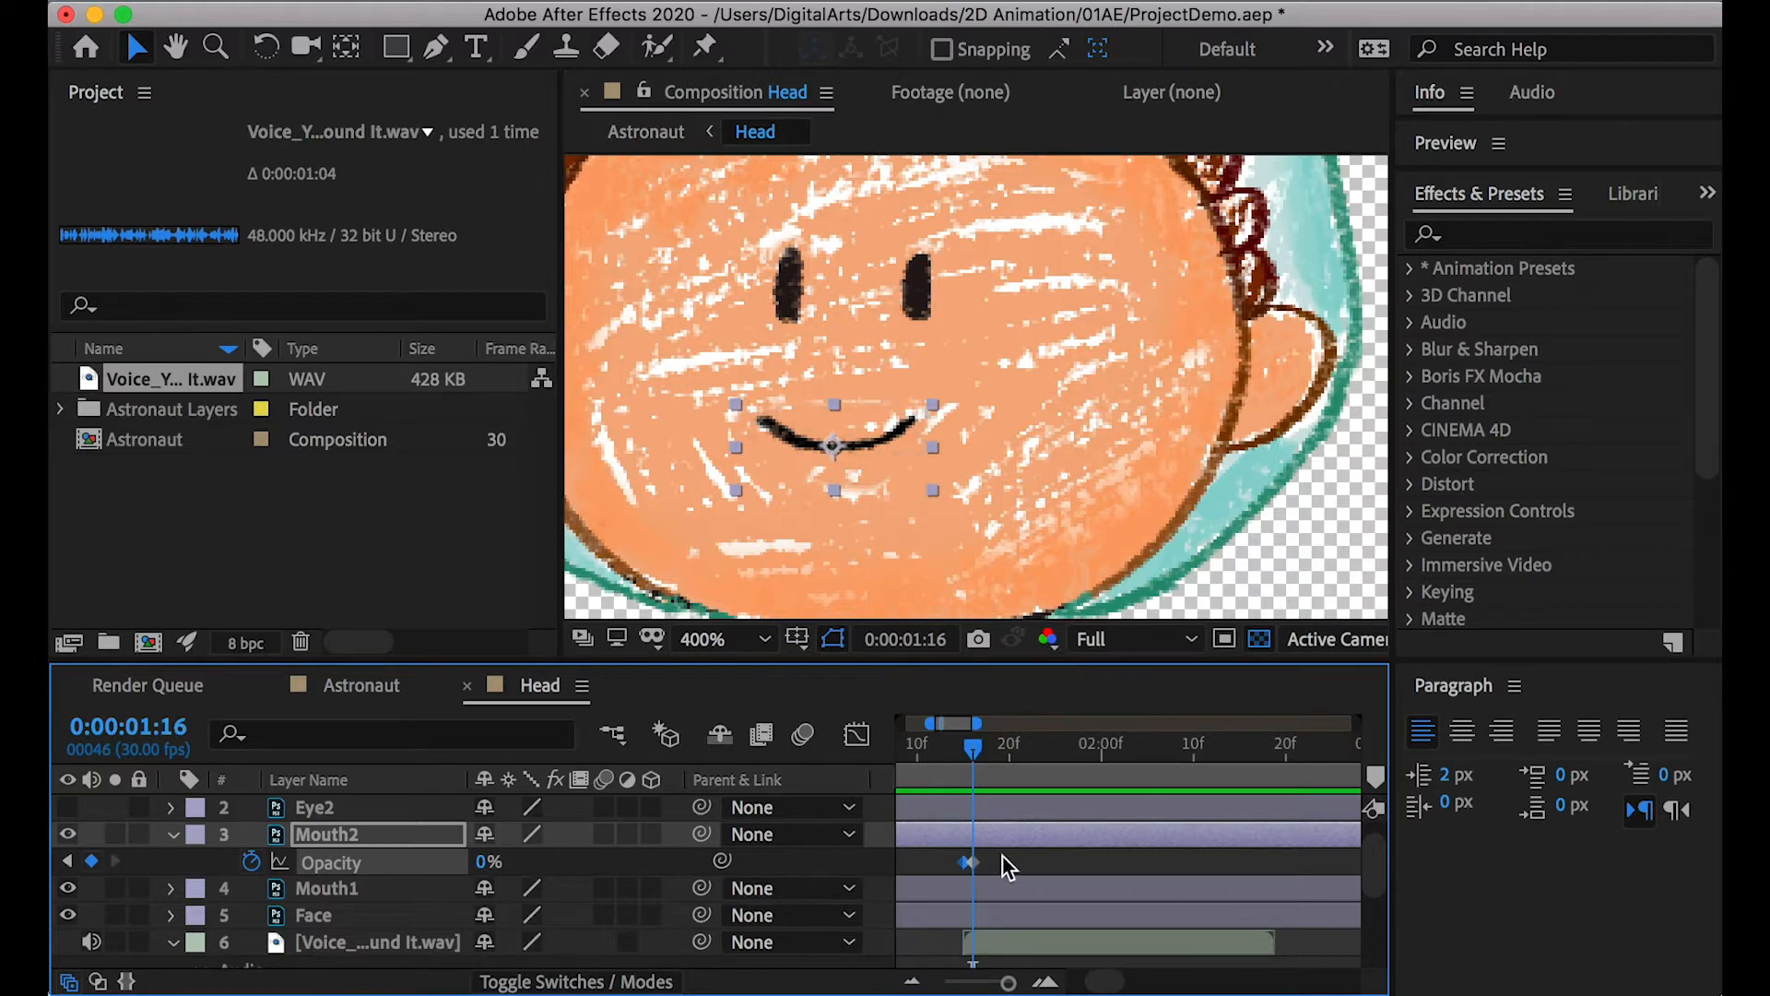
click(488, 863)
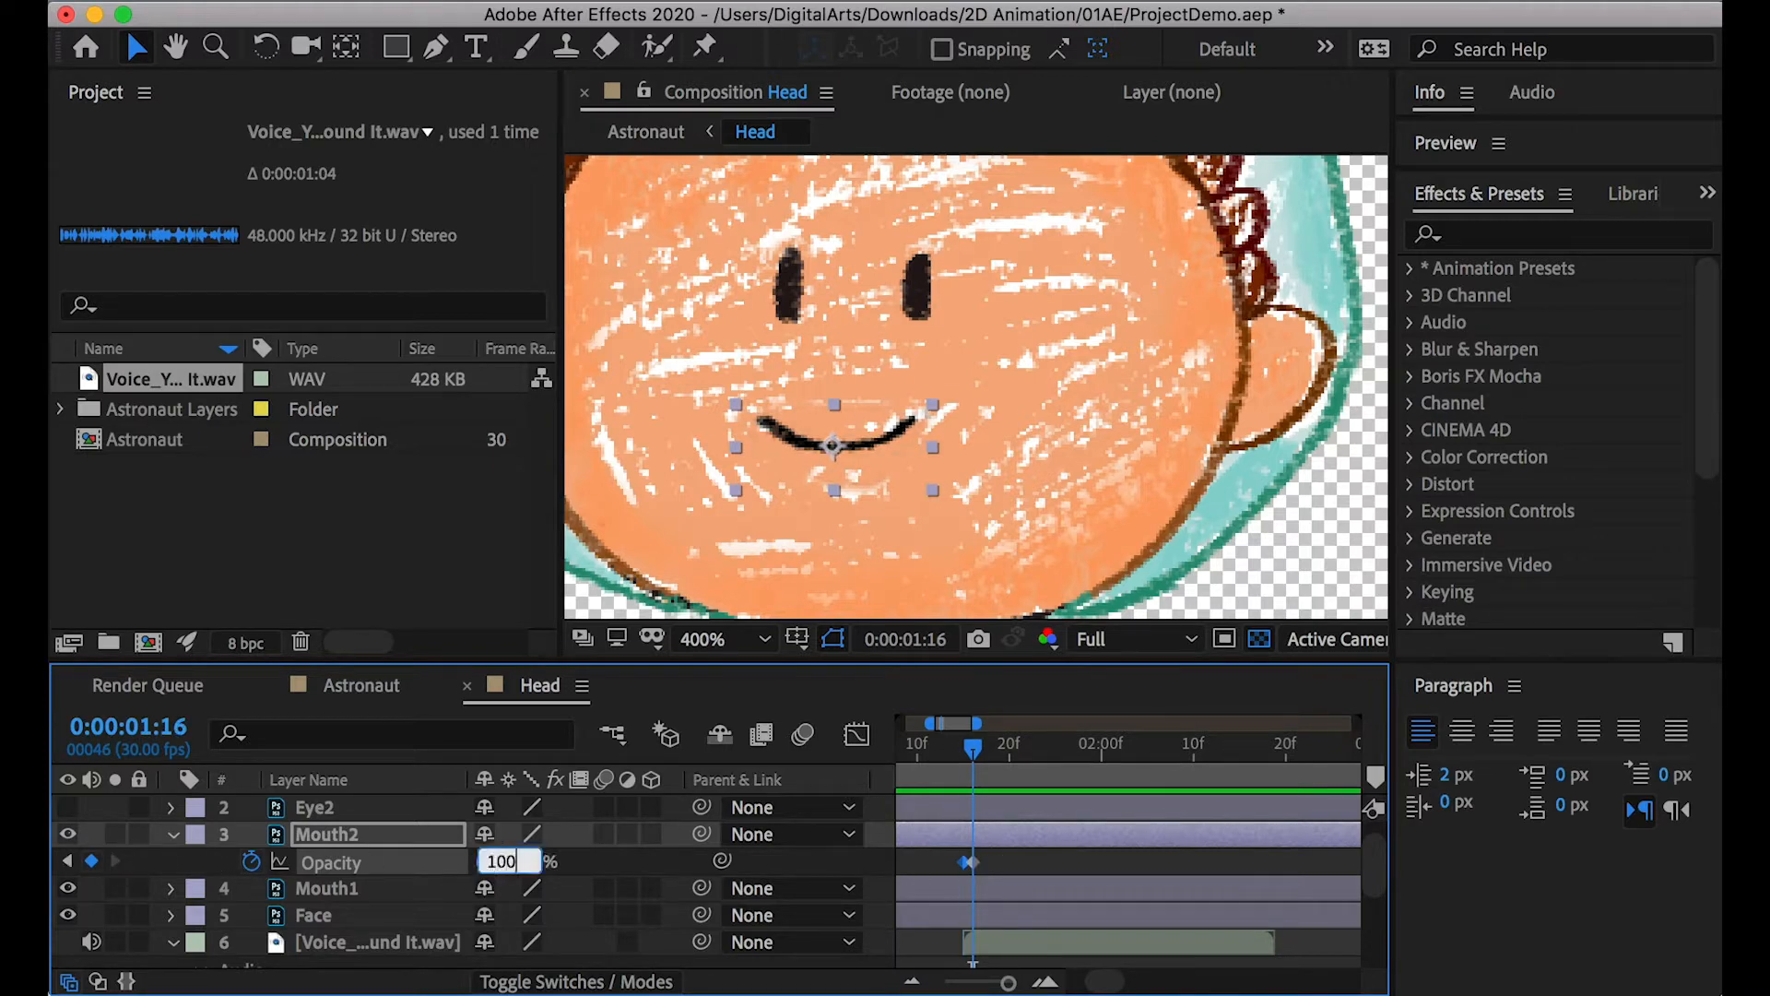
key(Return)
Add a 100% Opacity keyframe on Mouth2 at 0:00:01:18, and advance the current time to 0:00:01:19
click(969, 749)
drag(968, 749, 994, 749)
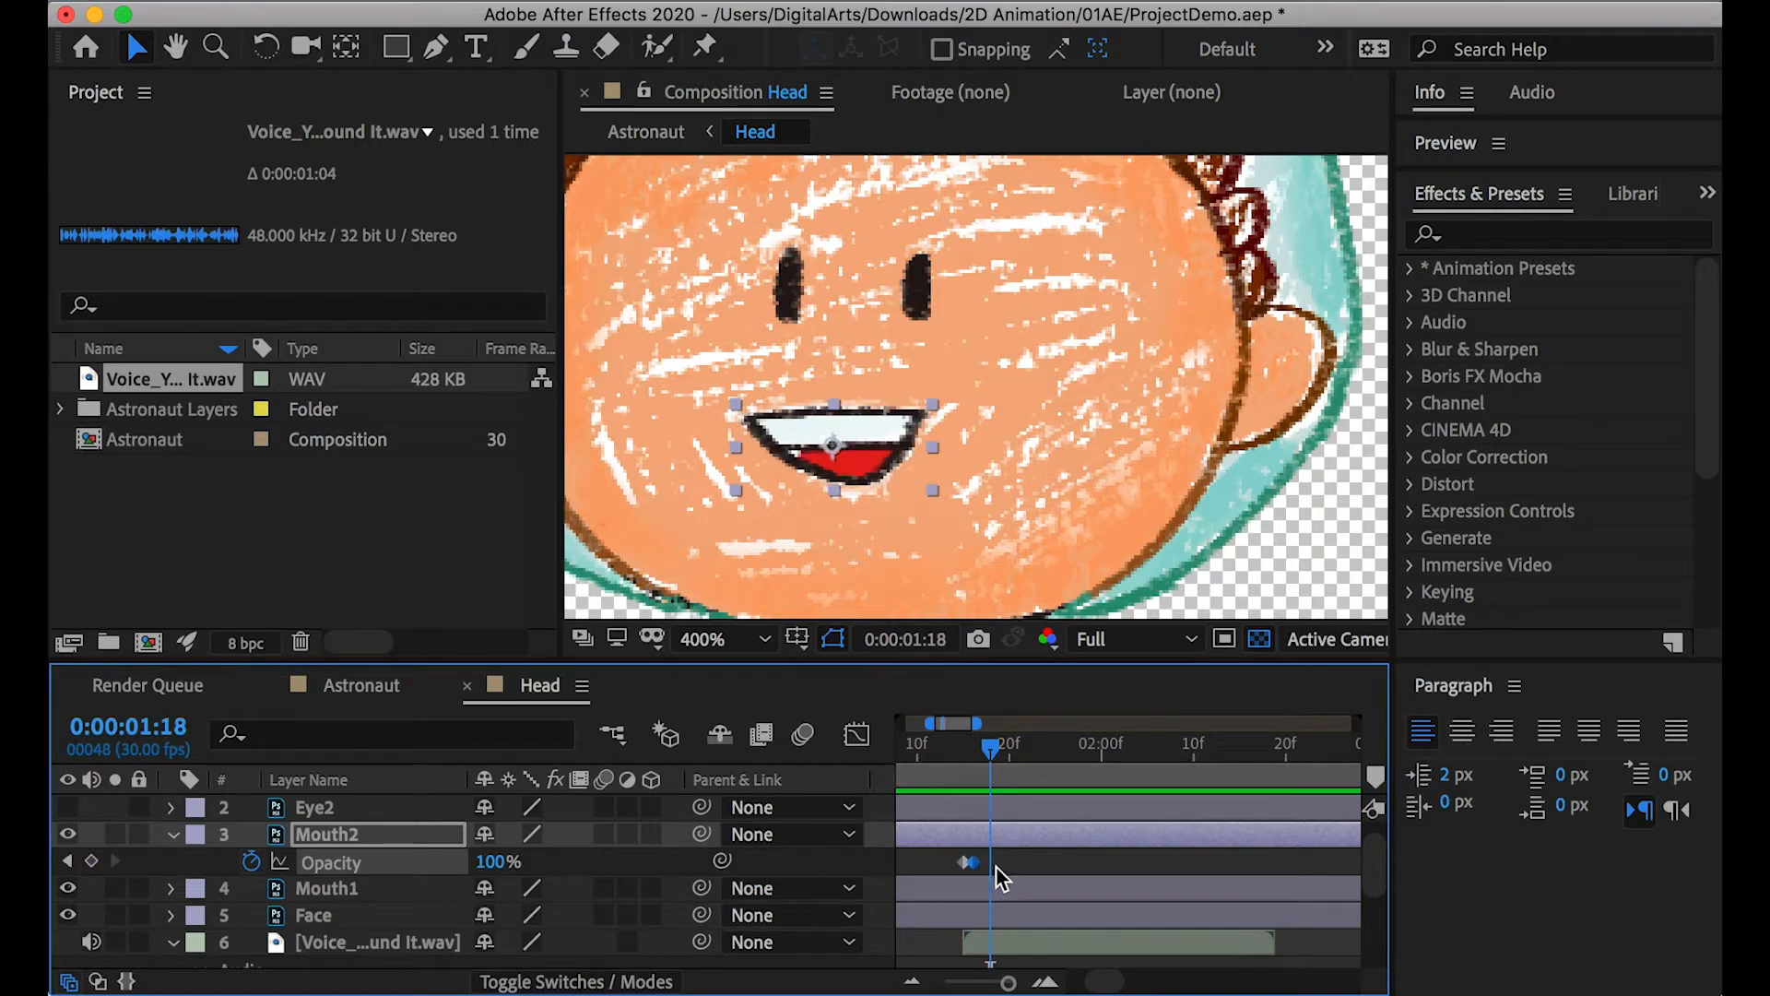
click(91, 860)
click(1003, 747)
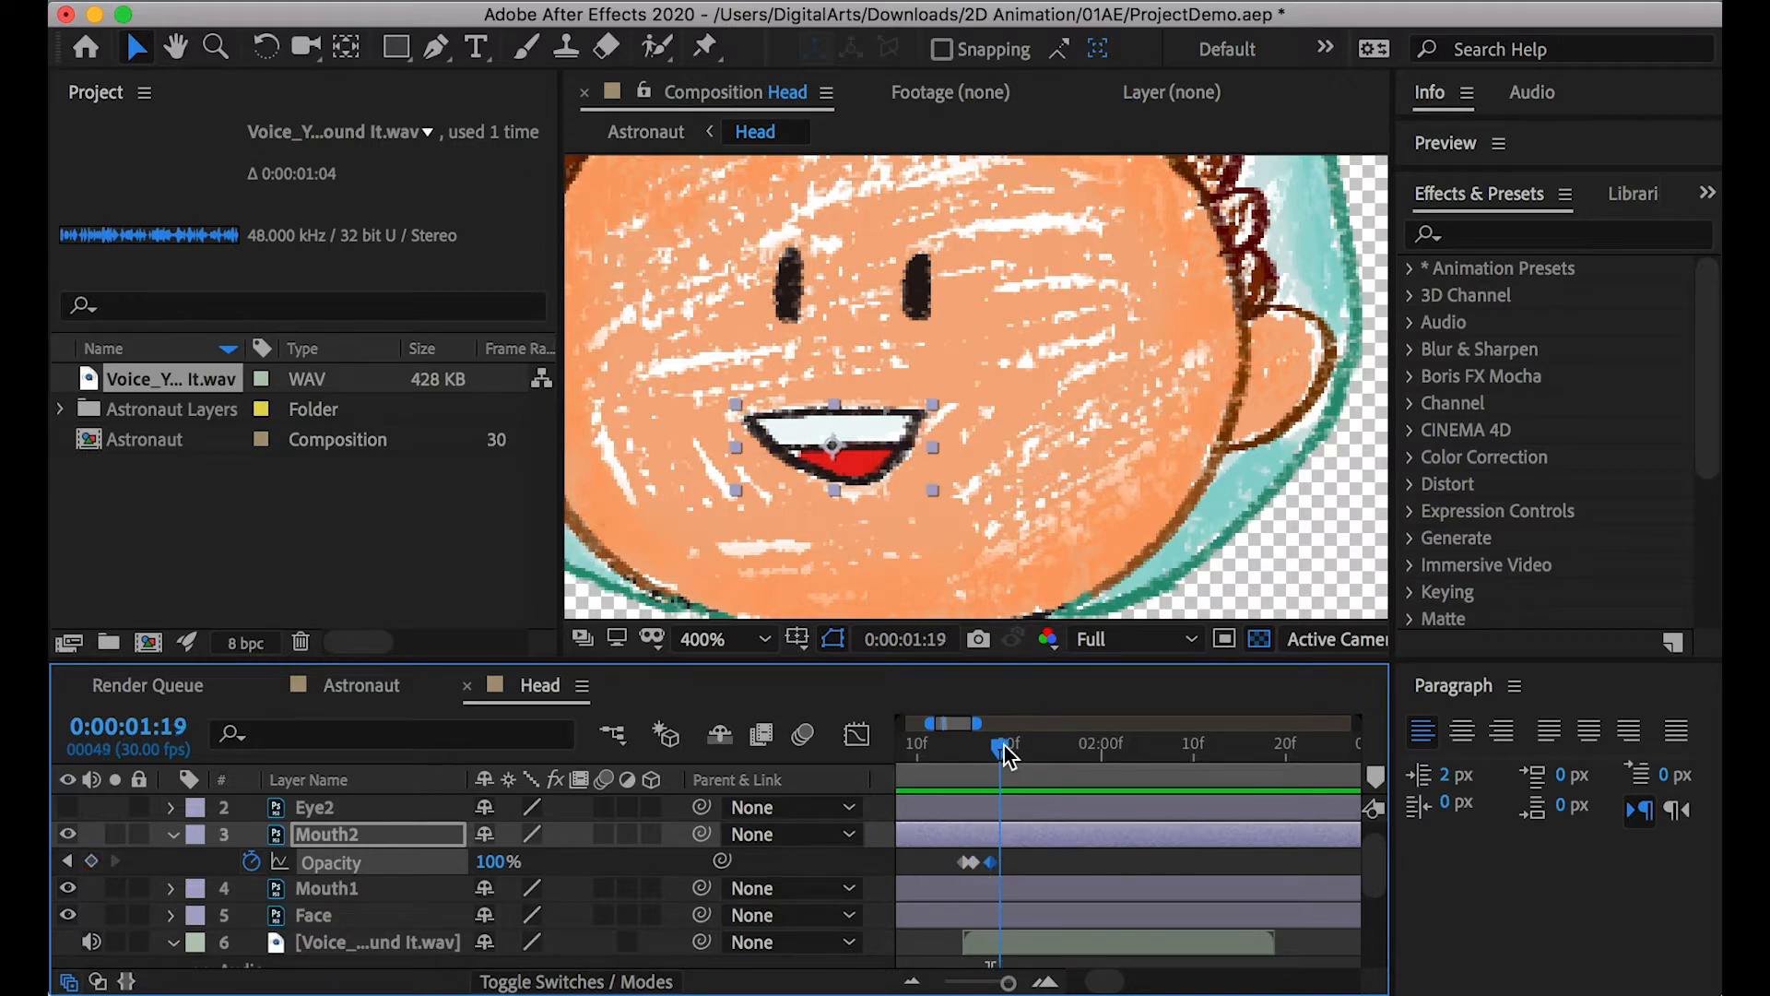
Add a 0% Opacity keyframe on Mouth2 at 0:00:01:19 and scrub through the mouth movement from 0:00:01:15
click(90, 861)
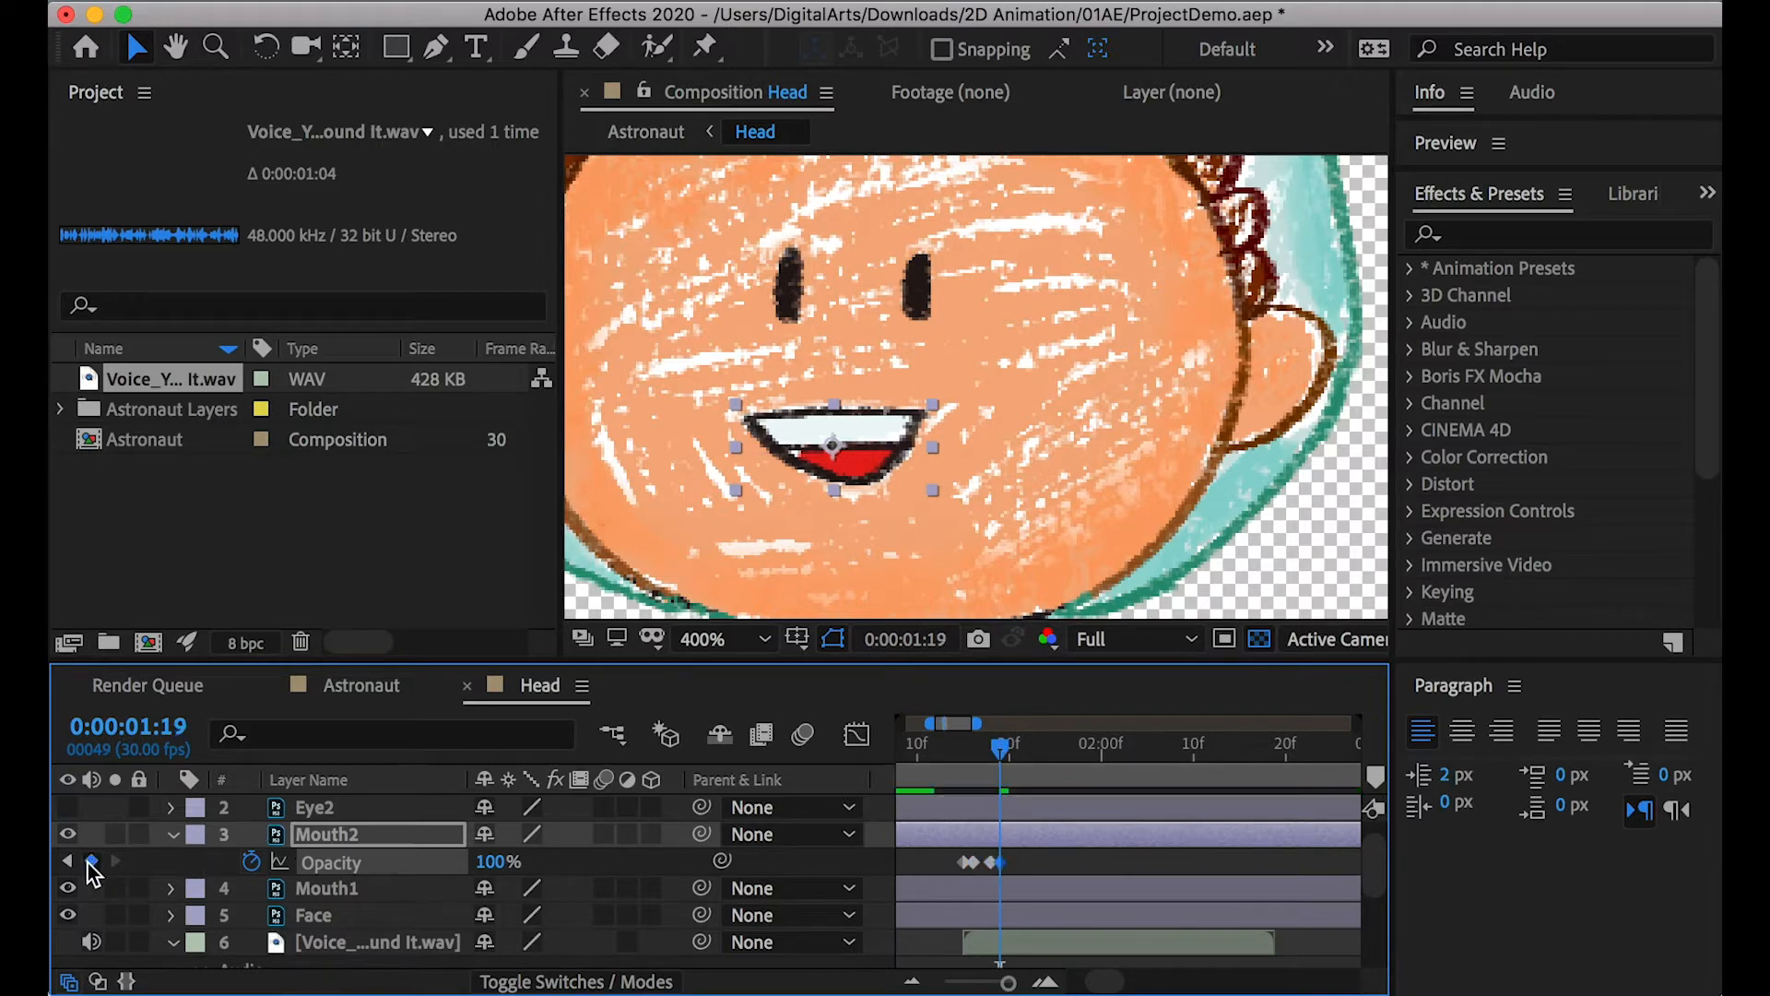
click(488, 861)
text(0)
key(Return)
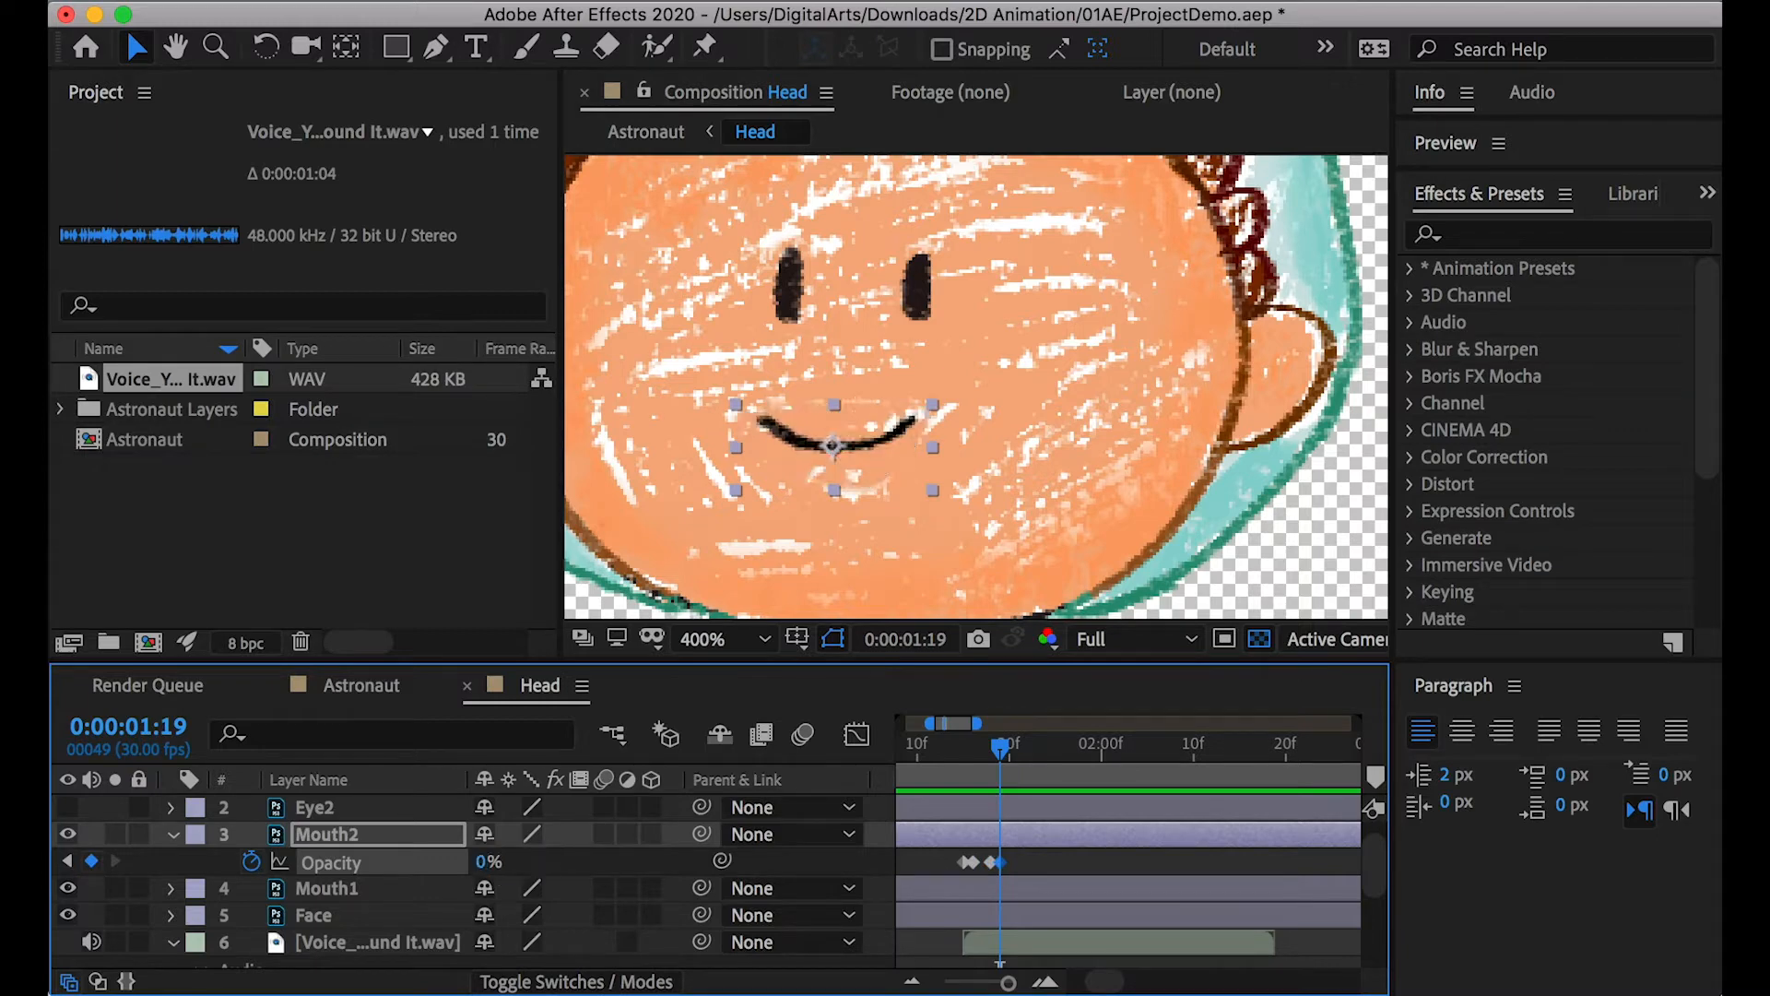
drag(1004, 748, 966, 752)
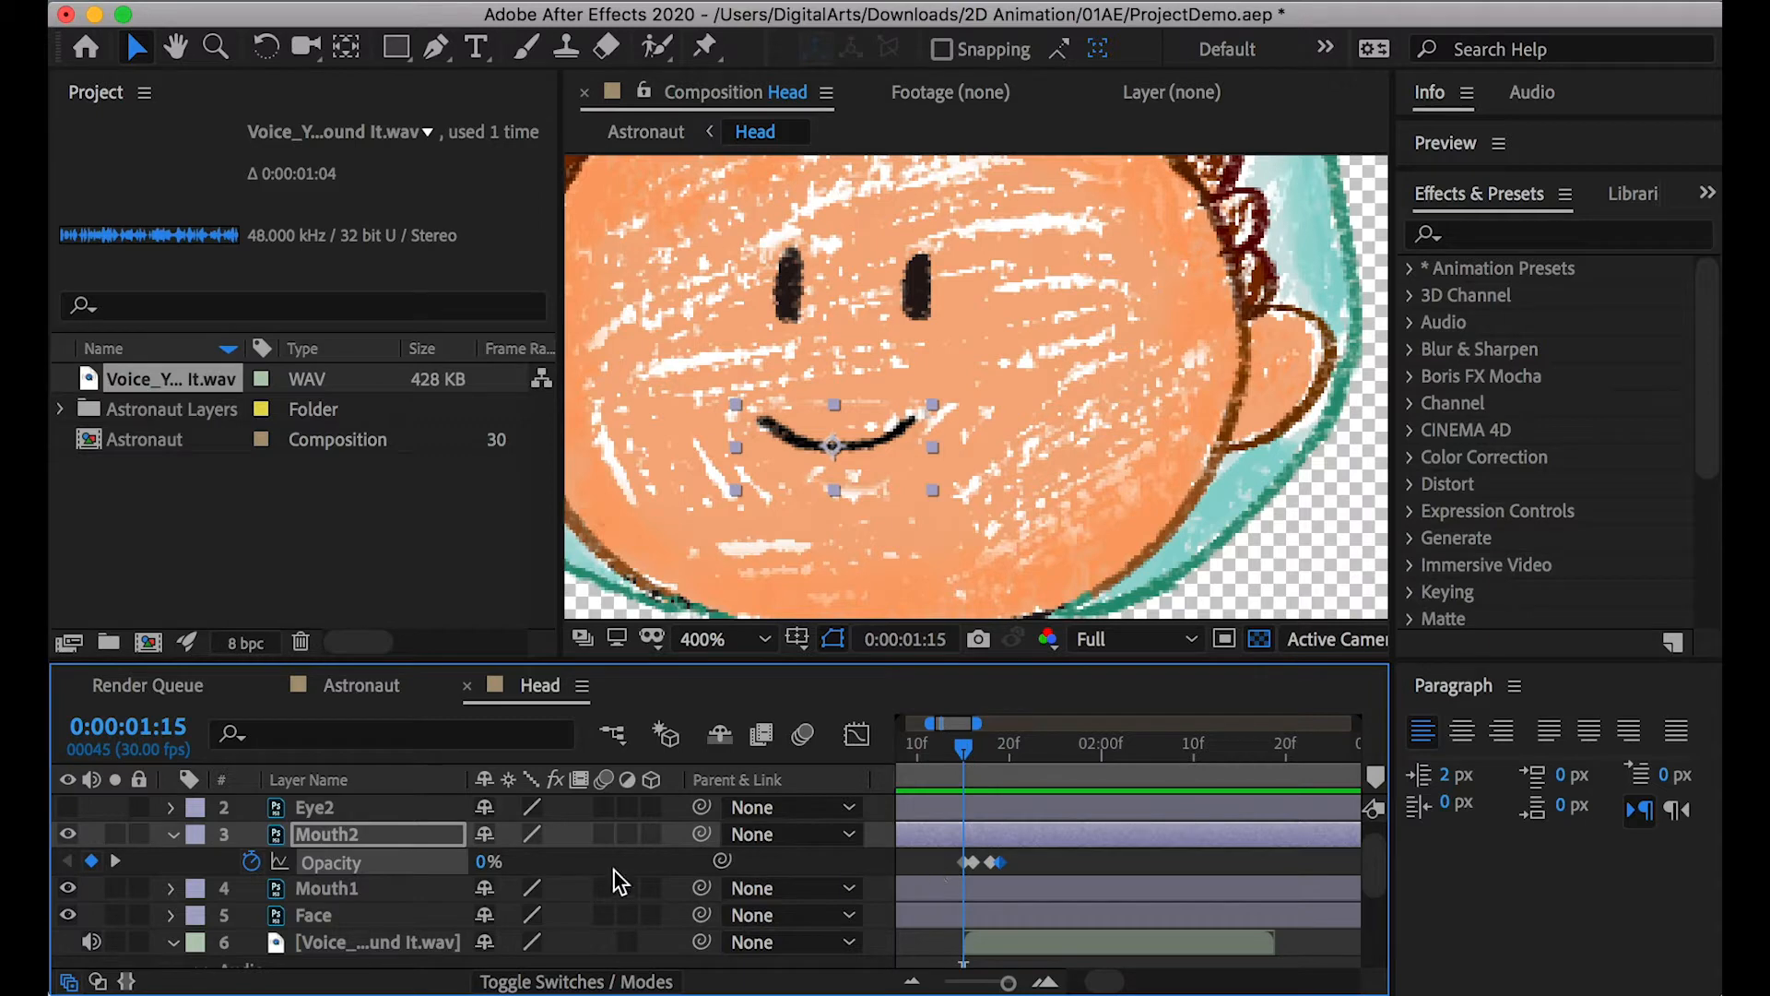
click(978, 751)
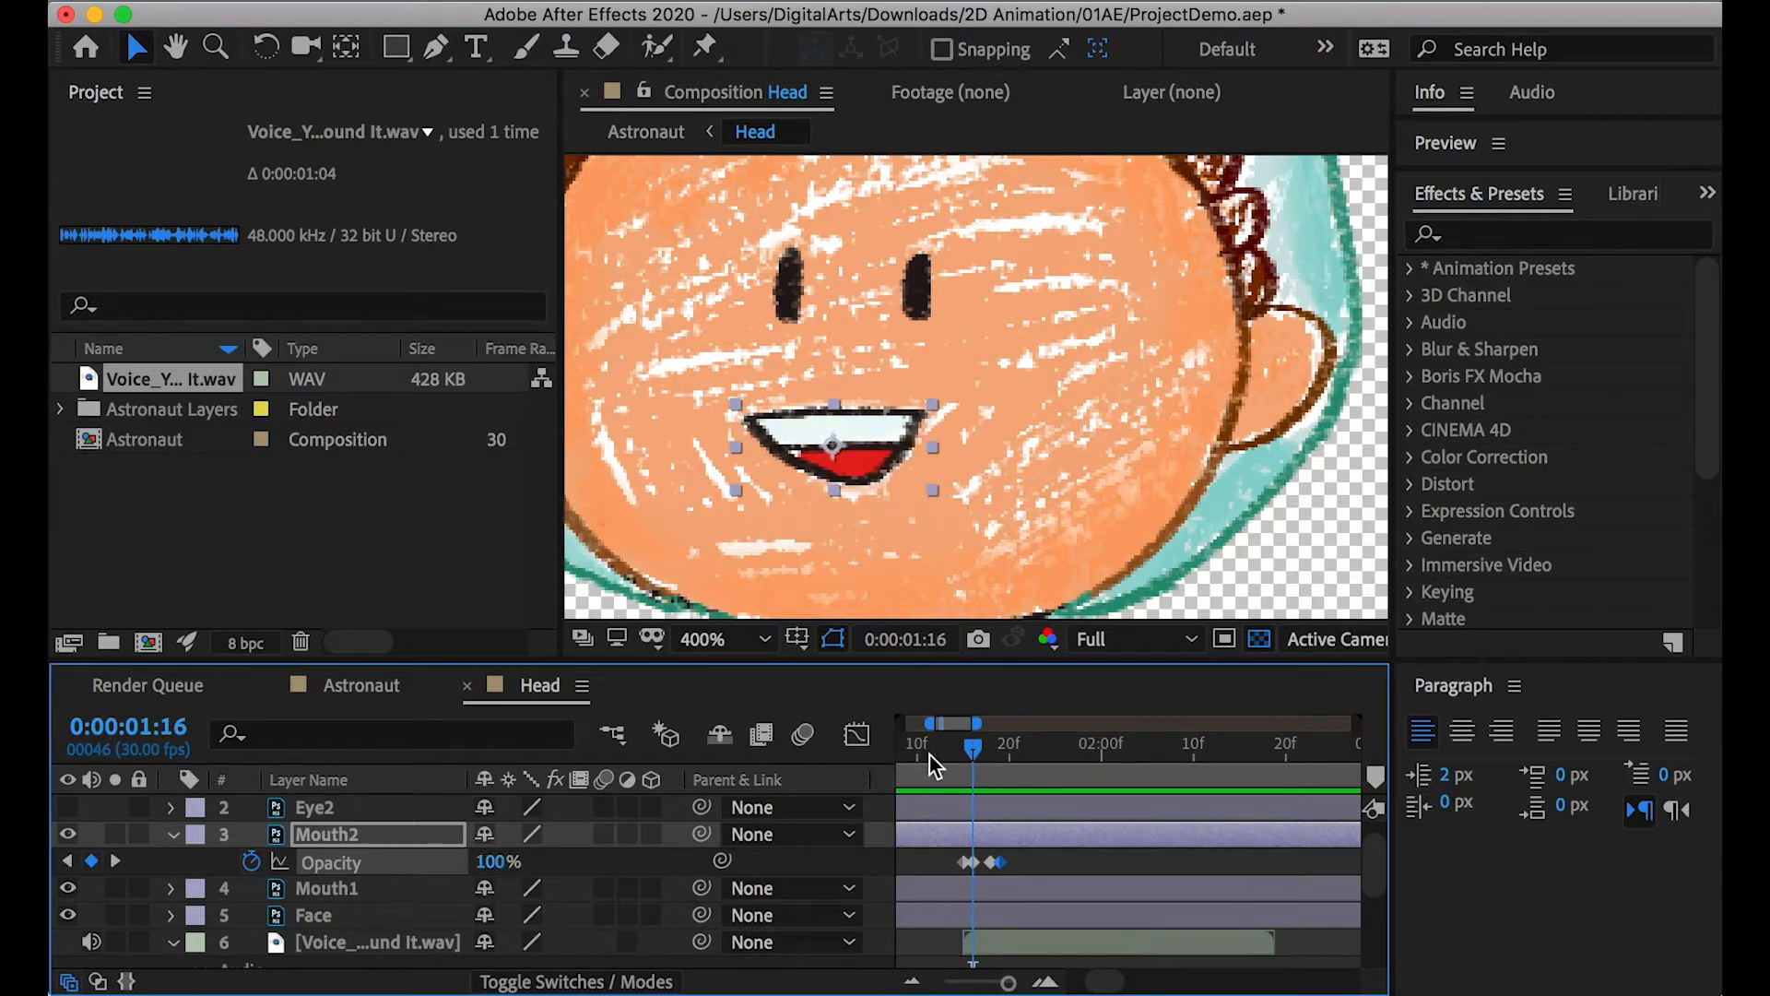
drag(980, 754, 992, 751)
click(1001, 751)
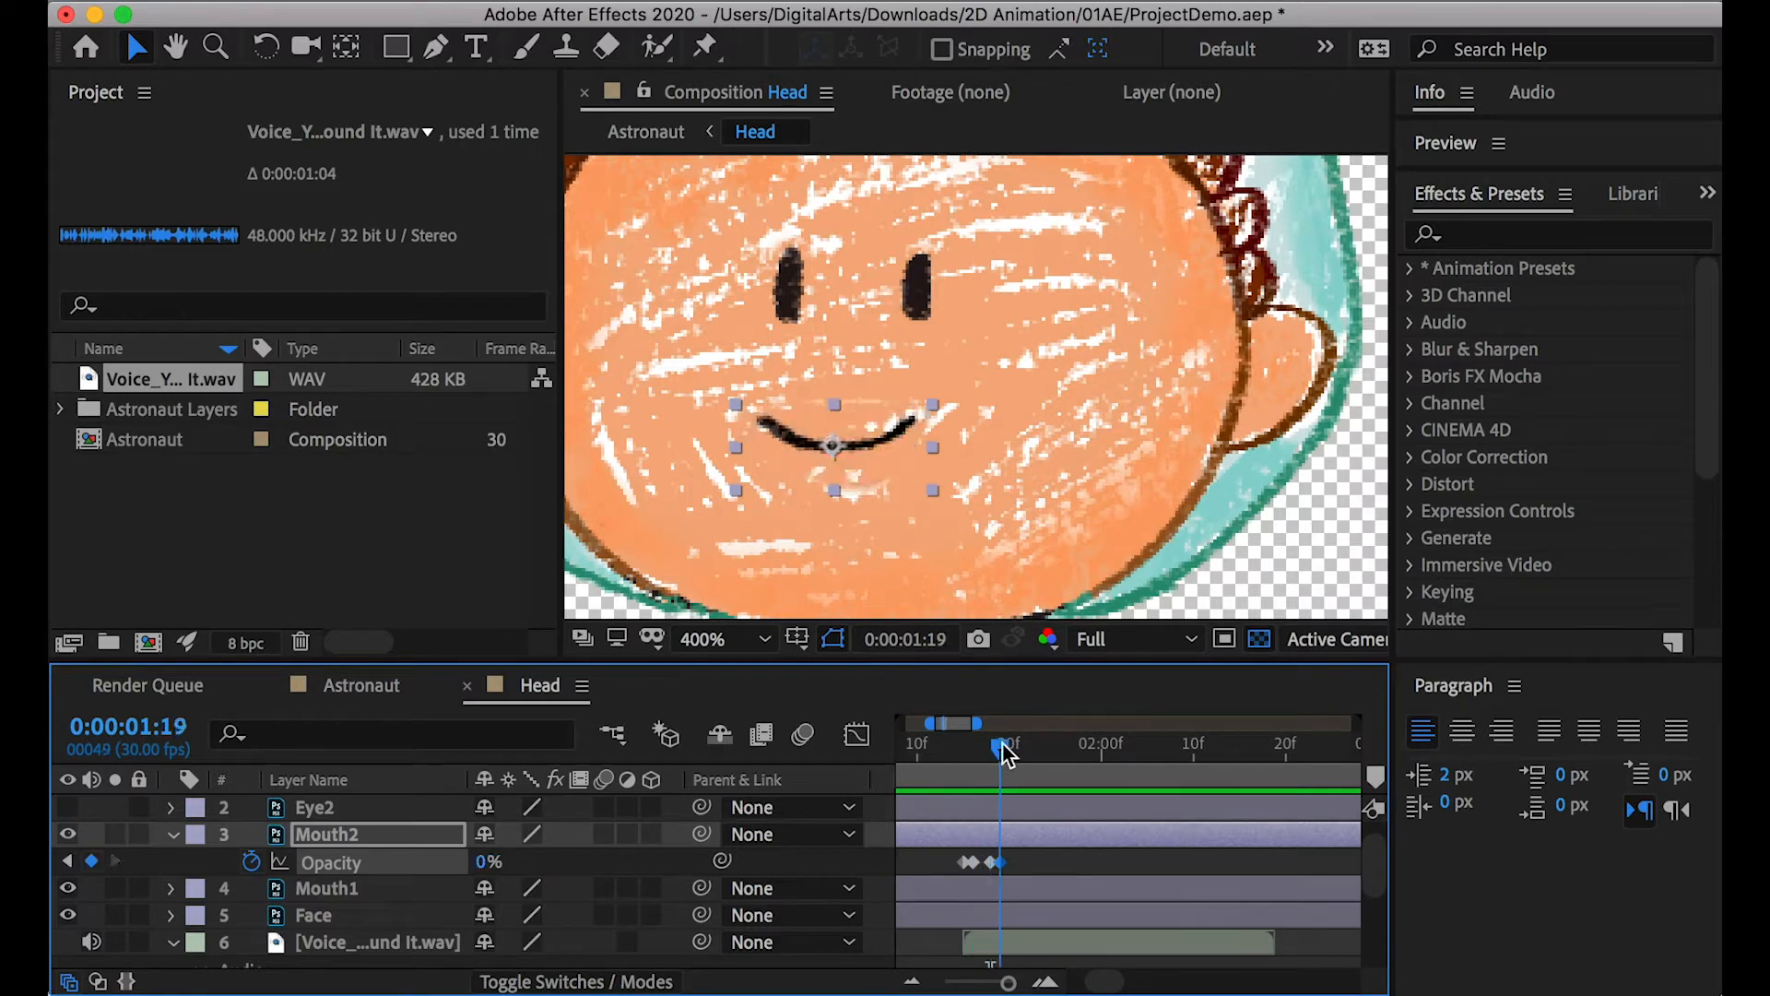
Duplicate Mouth2's four Opacity keyframes starting at 0:00:01:21 and preview the mouth movement with the voice clip
mouse_move(1007, 754)
mouse_down()
mouse_move(965, 752)
mouse_move(1019, 758)
mouse_up()
drag(1031, 856, 957, 871)
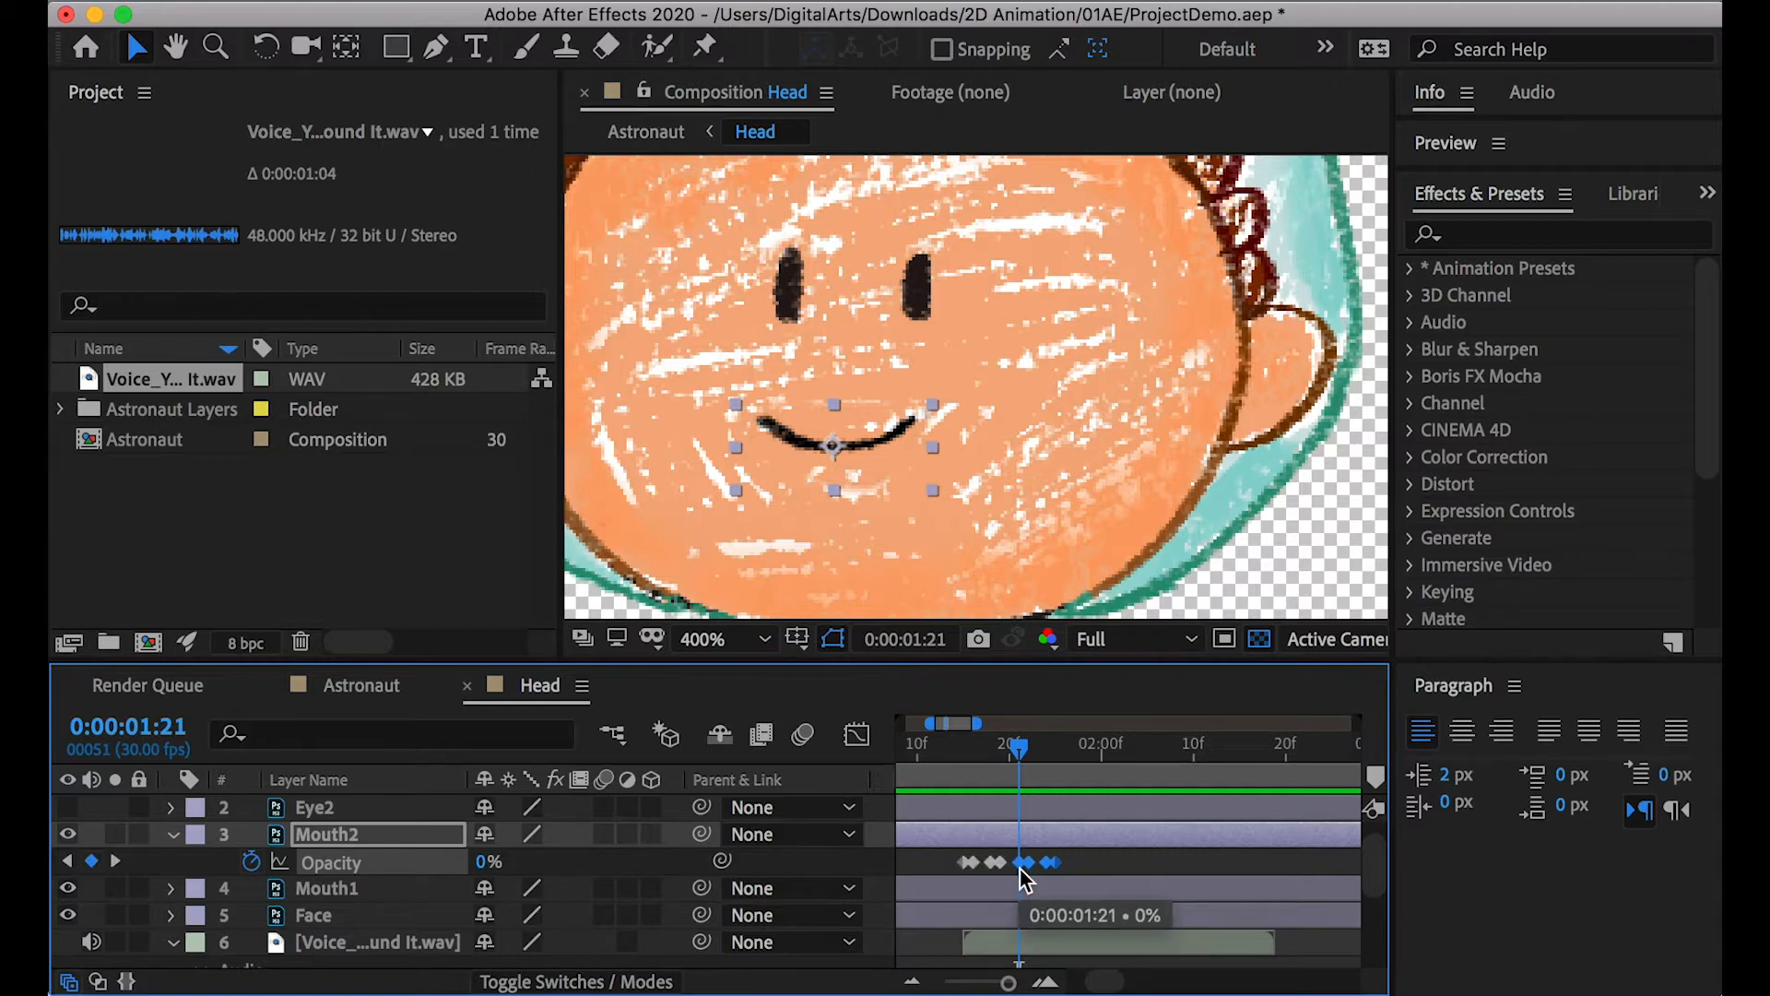
drag(1001, 749, 944, 756)
key(space)
key(space)
click(1075, 744)
drag(1075, 747, 959, 747)
key(space)
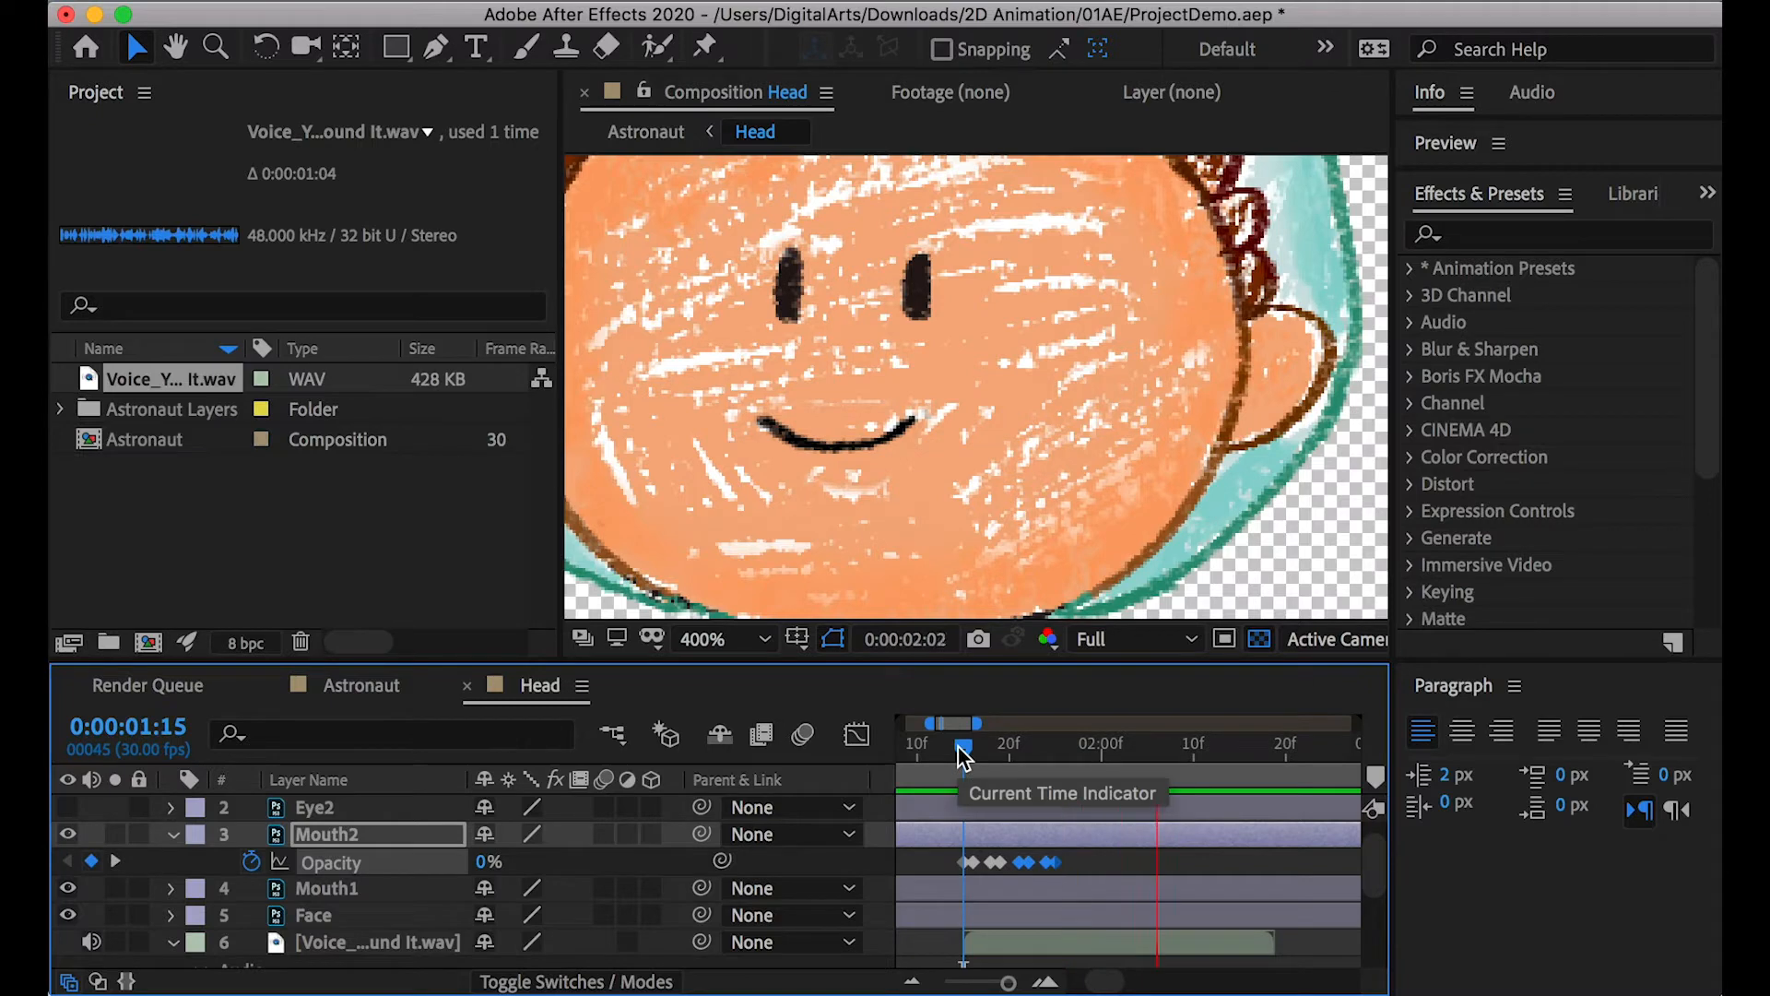
key(space)
Shift the last two Mouth2 Opacity keyframes about two frames later, to start near 0:00:01:26, and play back the timing
drag(1005, 722, 1073, 749)
click(1046, 743)
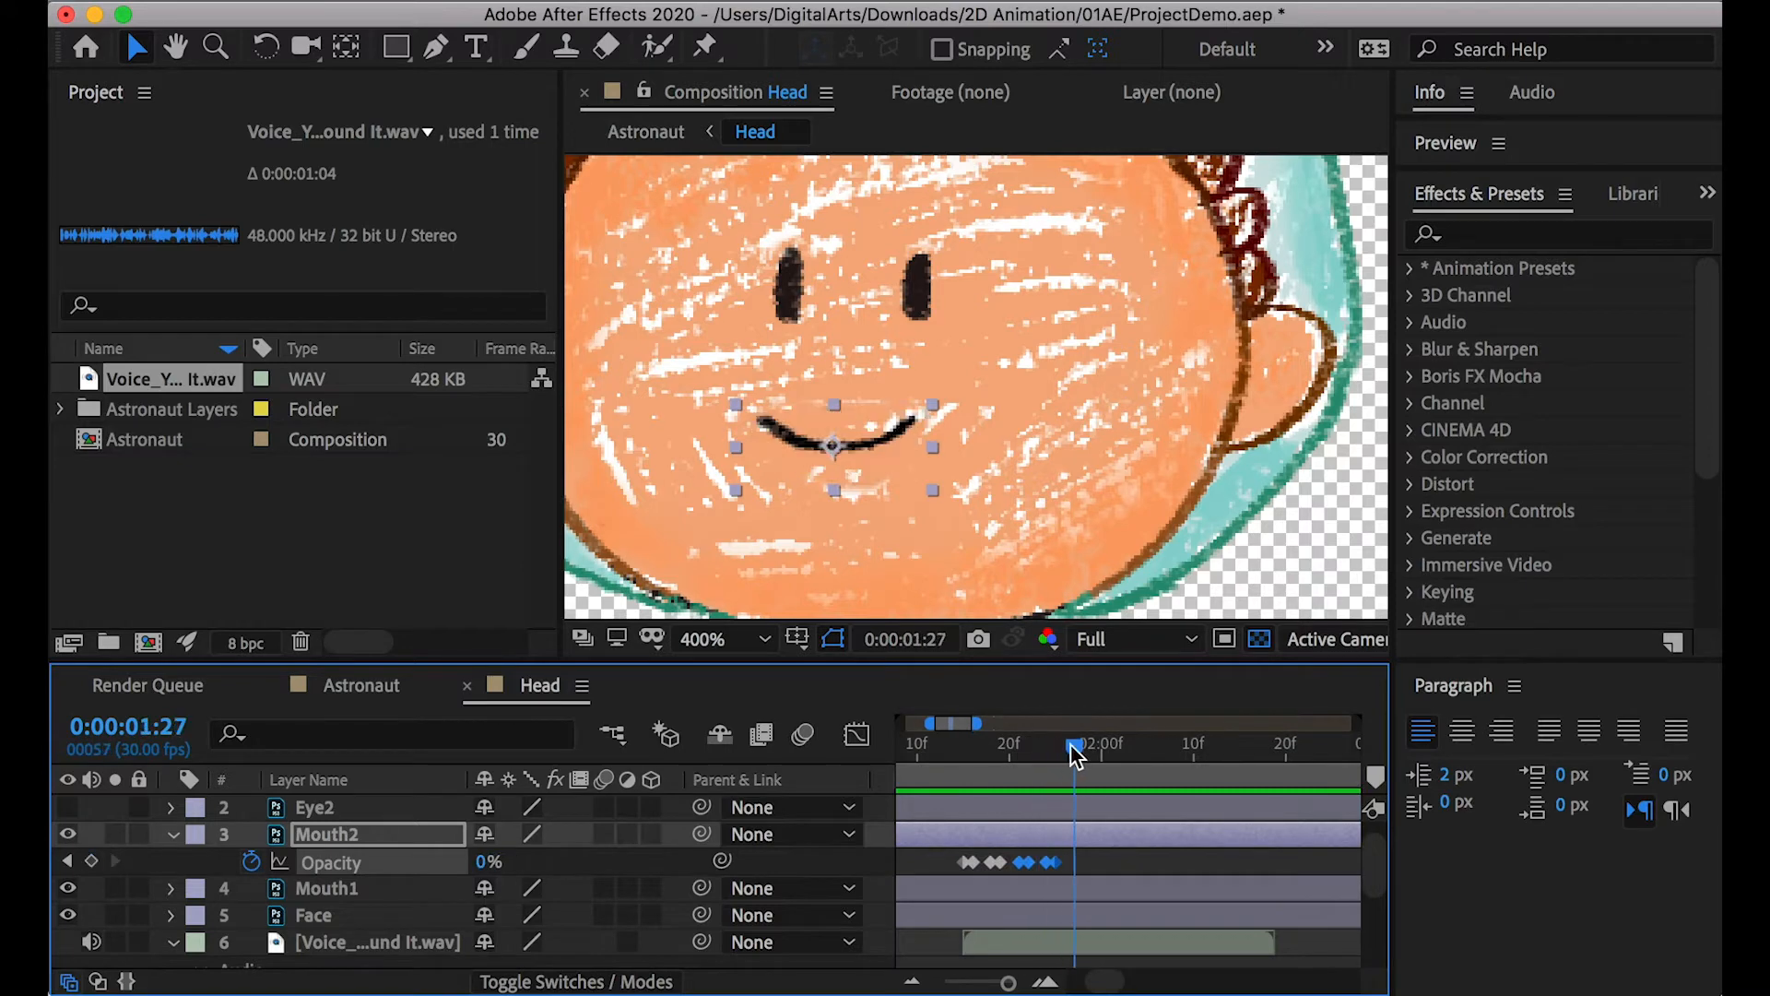
drag(1046, 863, 1068, 865)
click(1037, 748)
drag(1035, 749, 927, 762)
key(space)
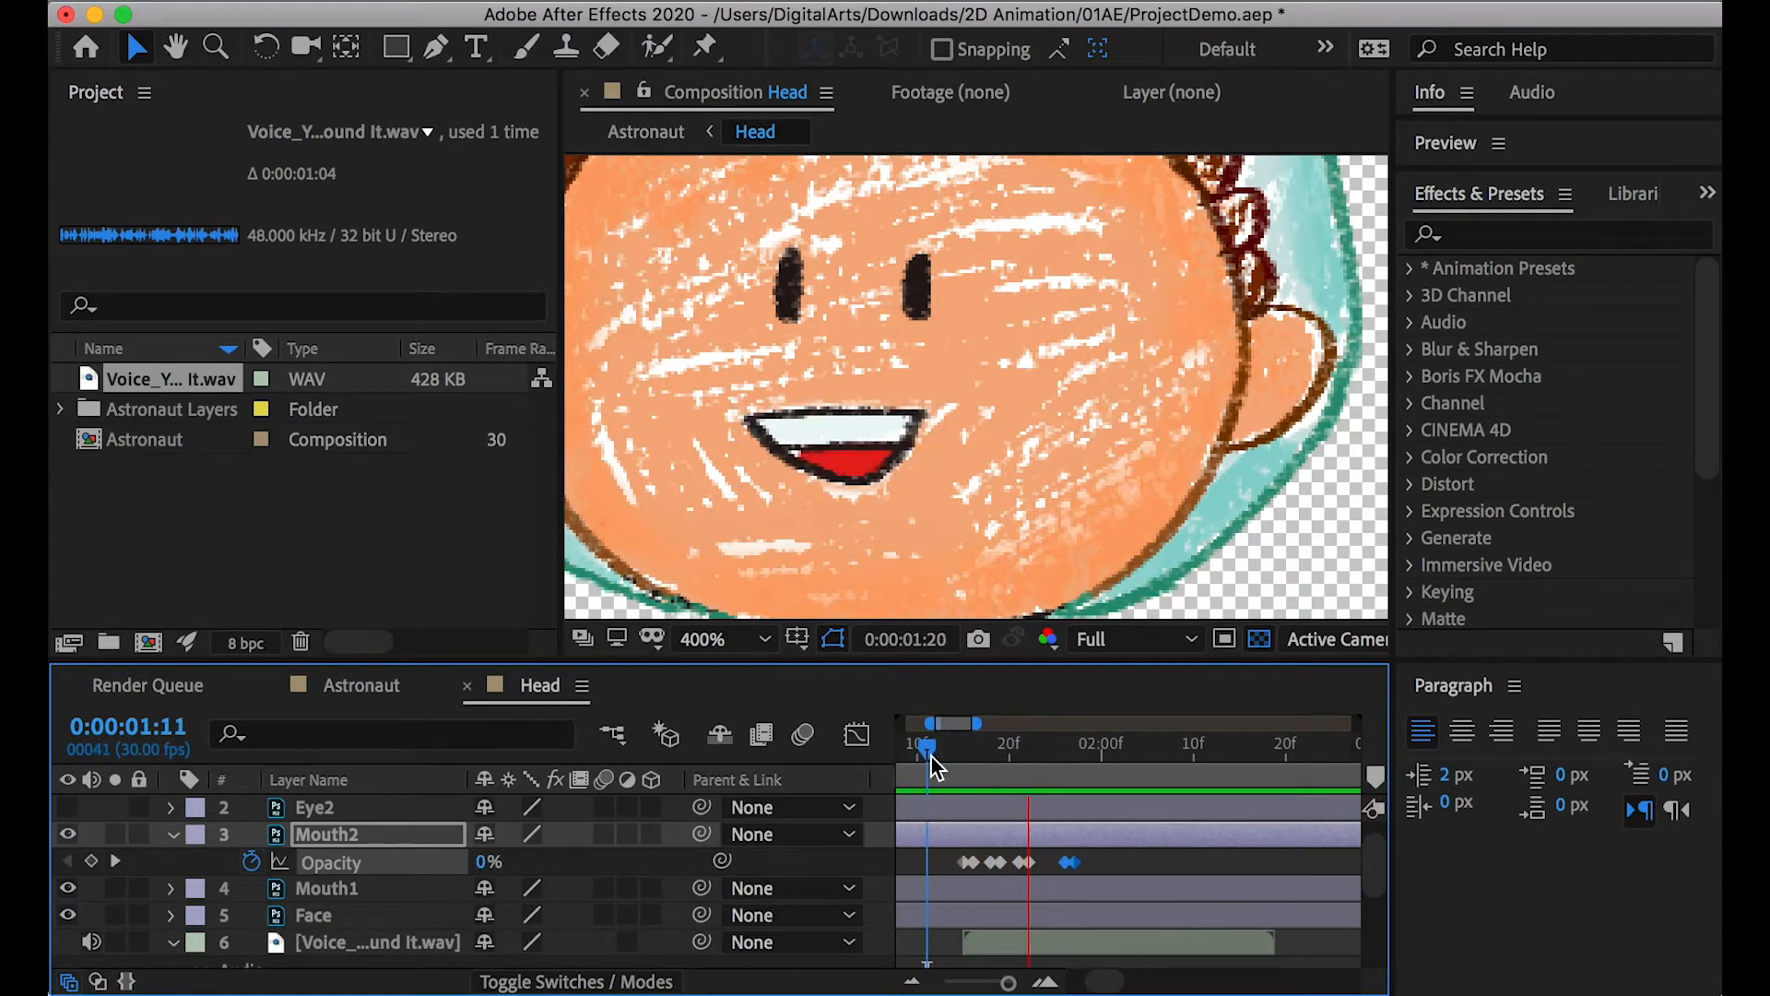
key(space)
Copy all of Mouth2's Opacity keyframes, paste them starting at 0:00:01:29, and preview the result
click(1092, 762)
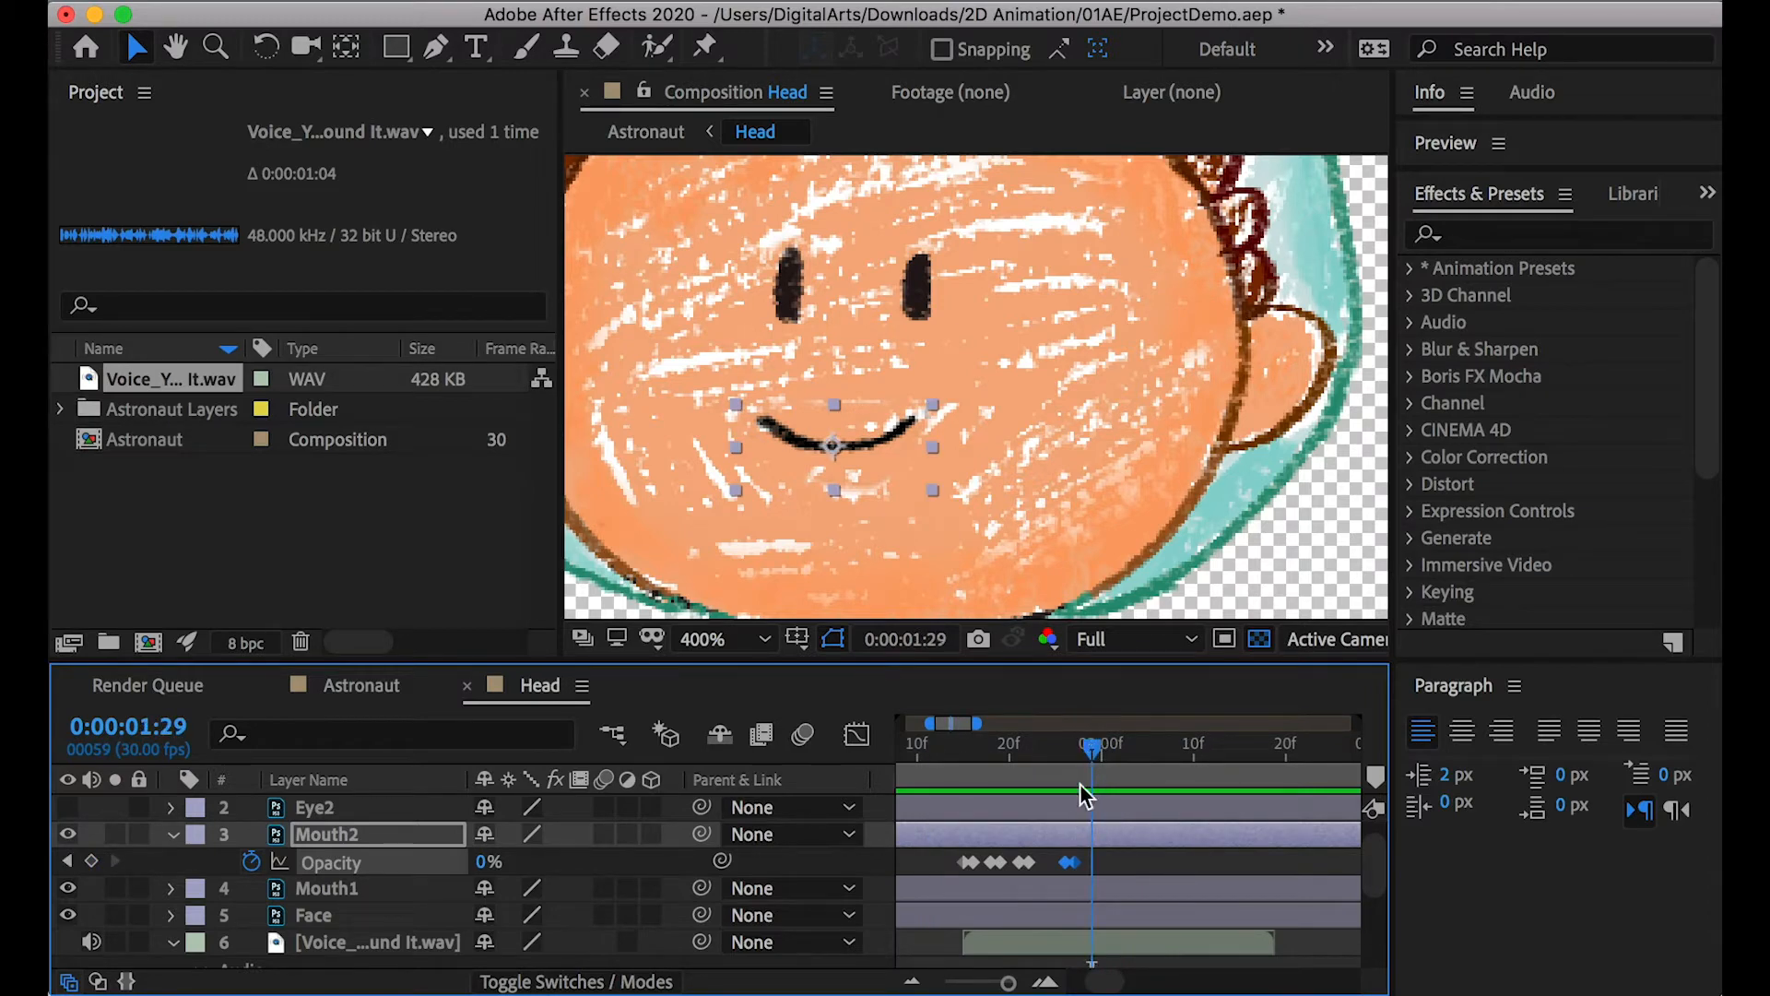
mouse_move(1093, 750)
mouse_down()
mouse_move(1075, 751)
mouse_move(1091, 748)
mouse_up()
drag(1118, 854, 950, 881)
key(super+c)
key(super+v)
drag(1105, 746, 950, 761)
key(space)
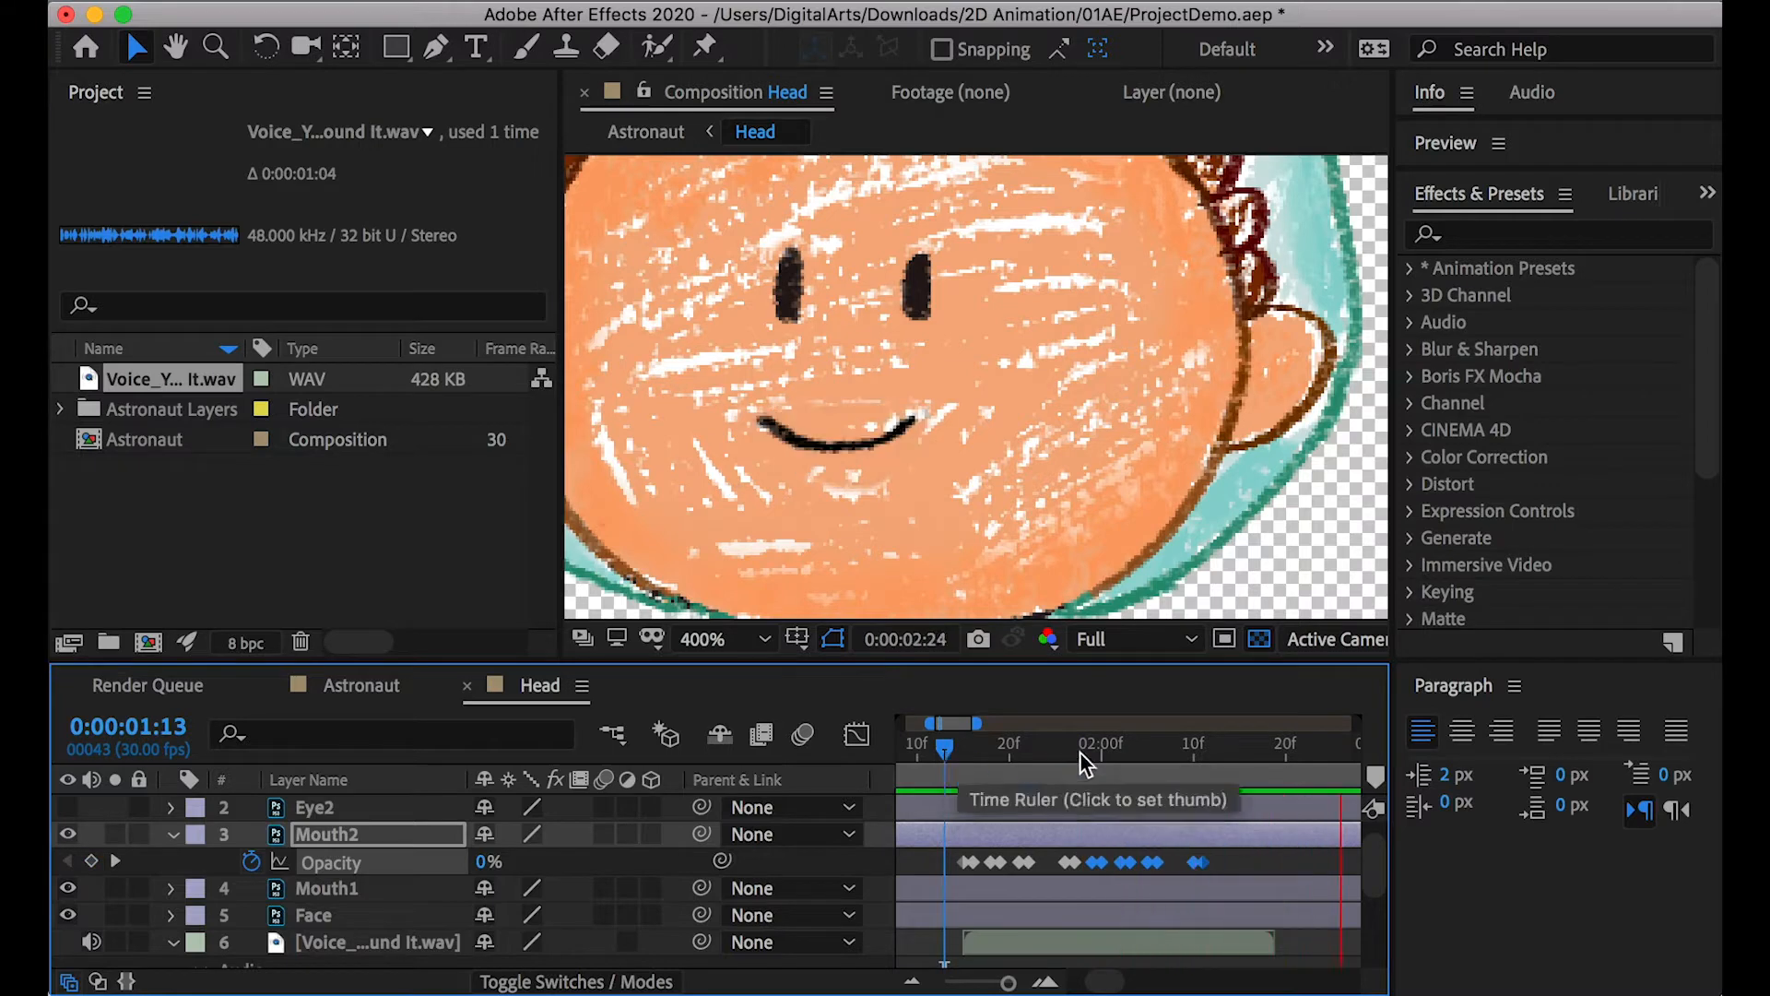
Shift the final pair of Mouth2 Opacity keyframes earlier, to about 0:00:02:08, and play back the whole lip-sync
click(1173, 764)
drag(1173, 764, 1015, 735)
drag(971, 721, 968, 722)
click(1019, 745)
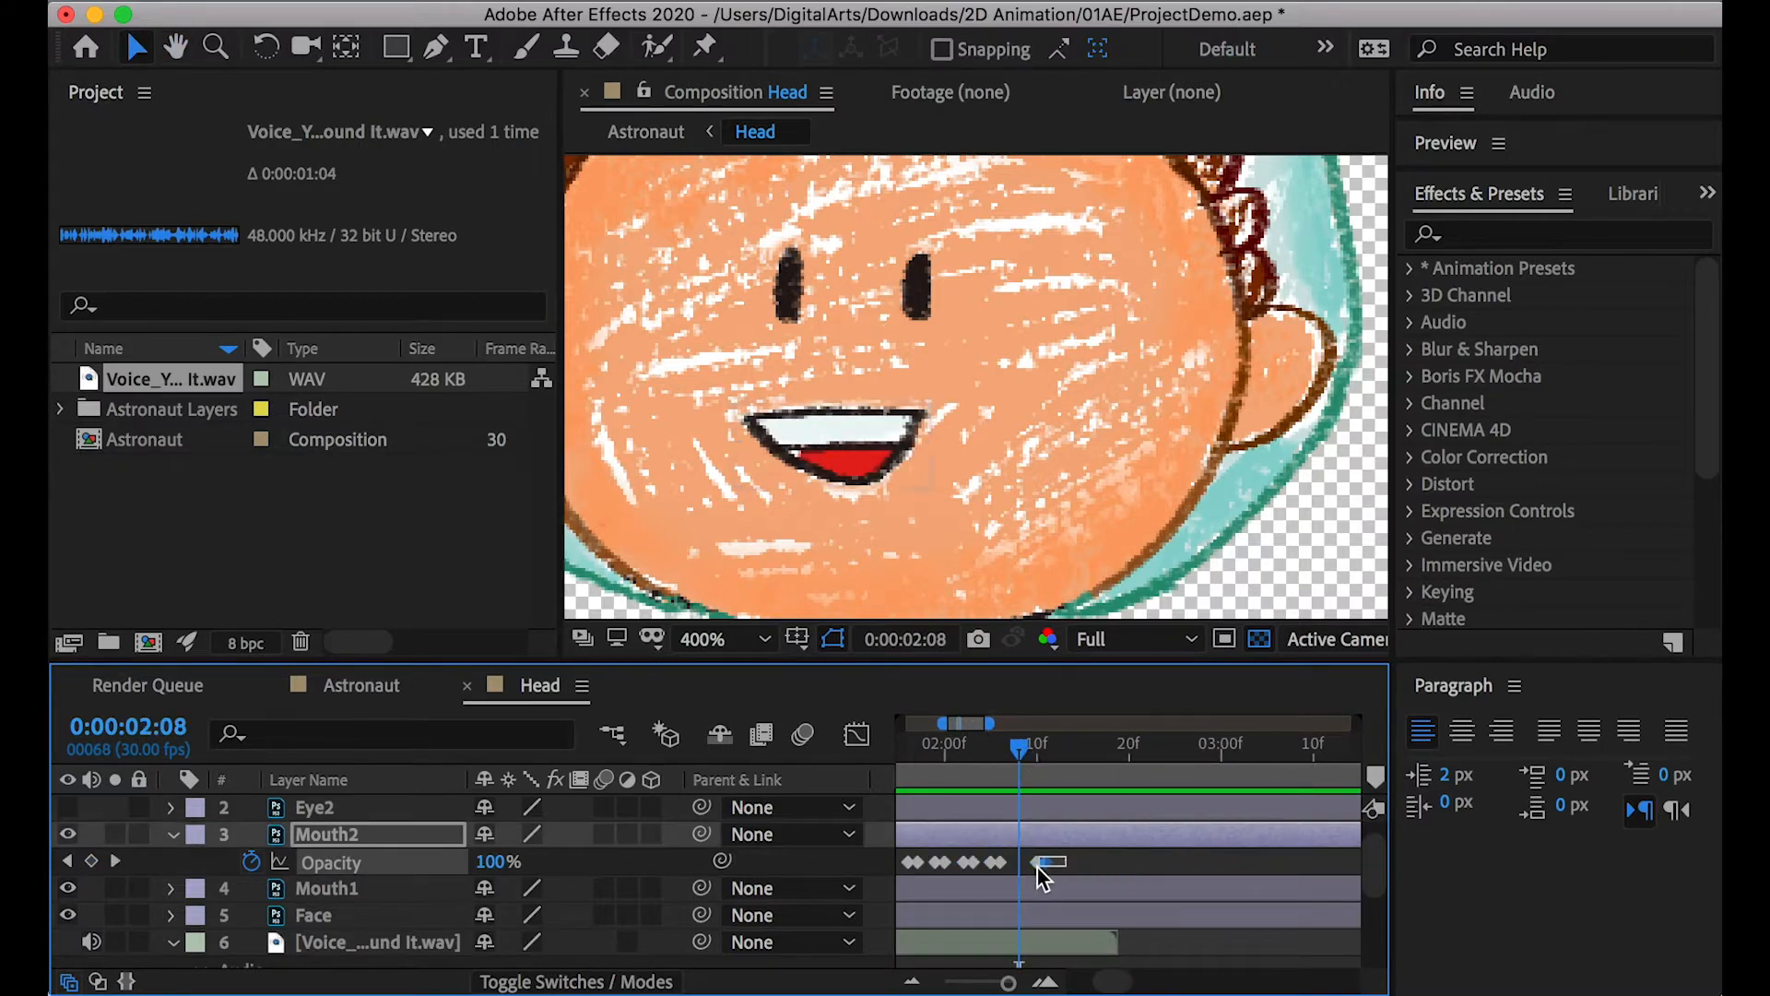
drag(1038, 862, 1025, 865)
drag(1005, 755, 927, 723)
click(960, 748)
key(space)
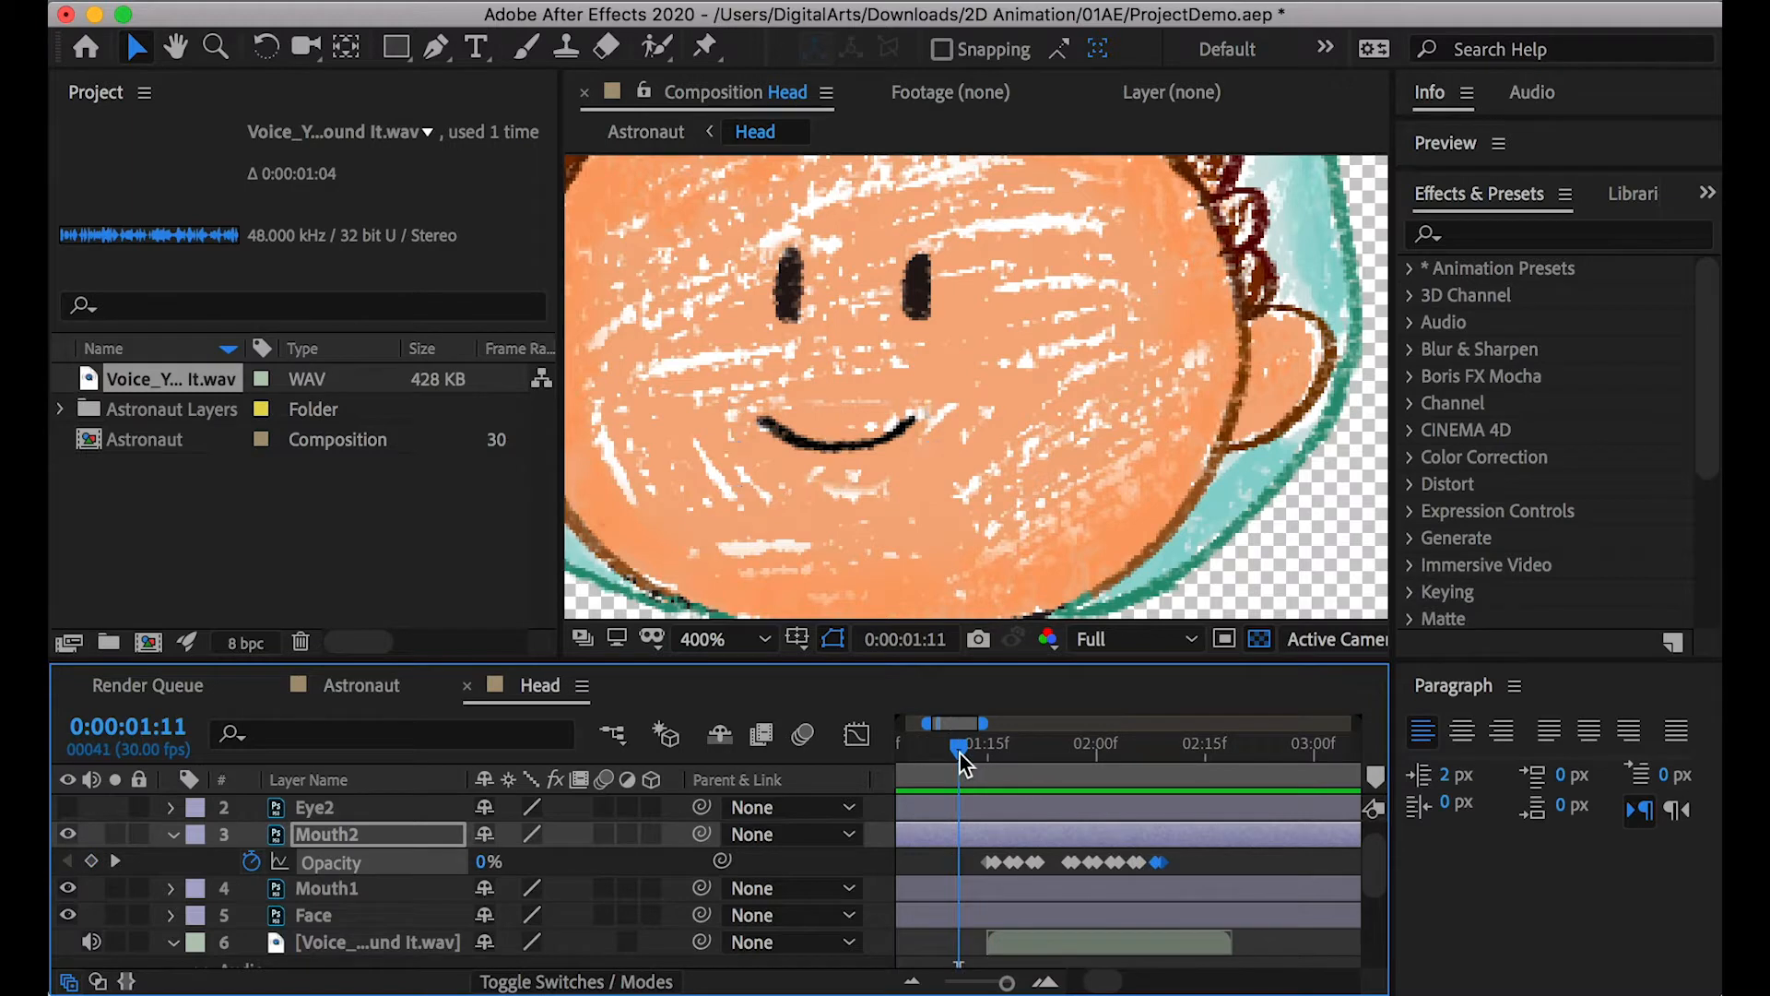
drag(1032, 752, 939, 756)
key(space)
key(space)
Make Eye2 visible and start Opacity keyframing on both Eye1 and Eye2 at 0:00:00:15
drag(930, 724, 807, 726)
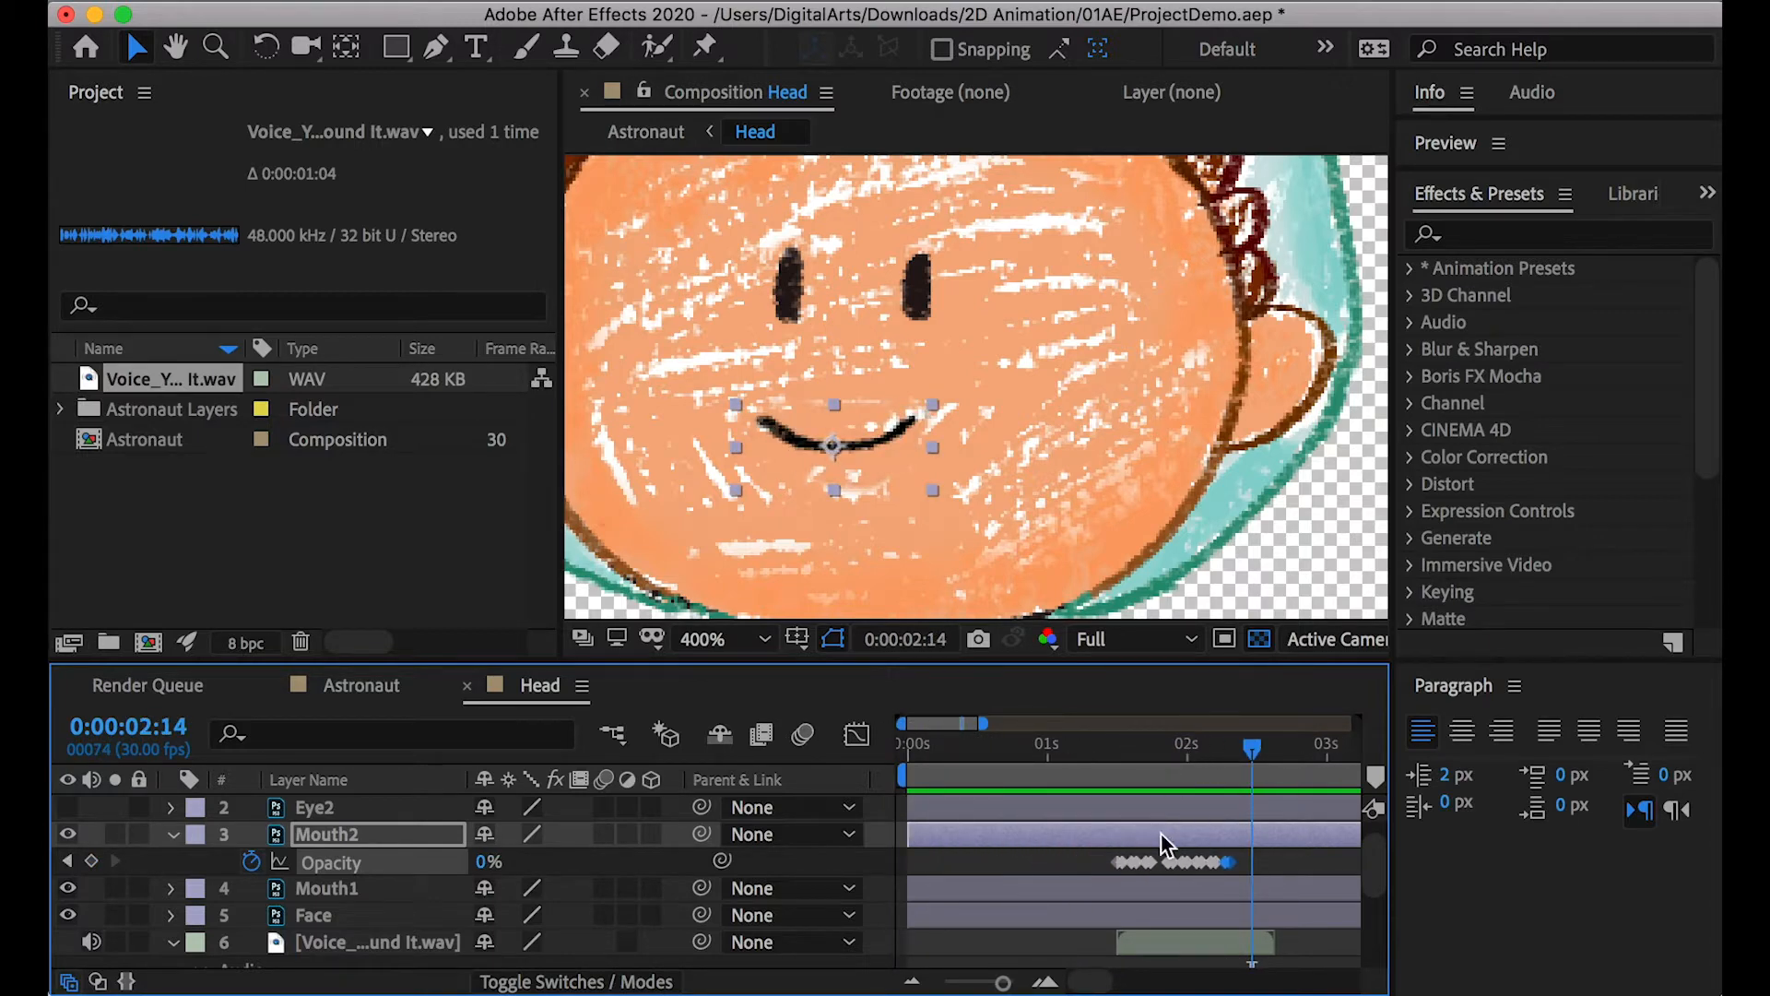
scroll(1037, 871, up, 1)
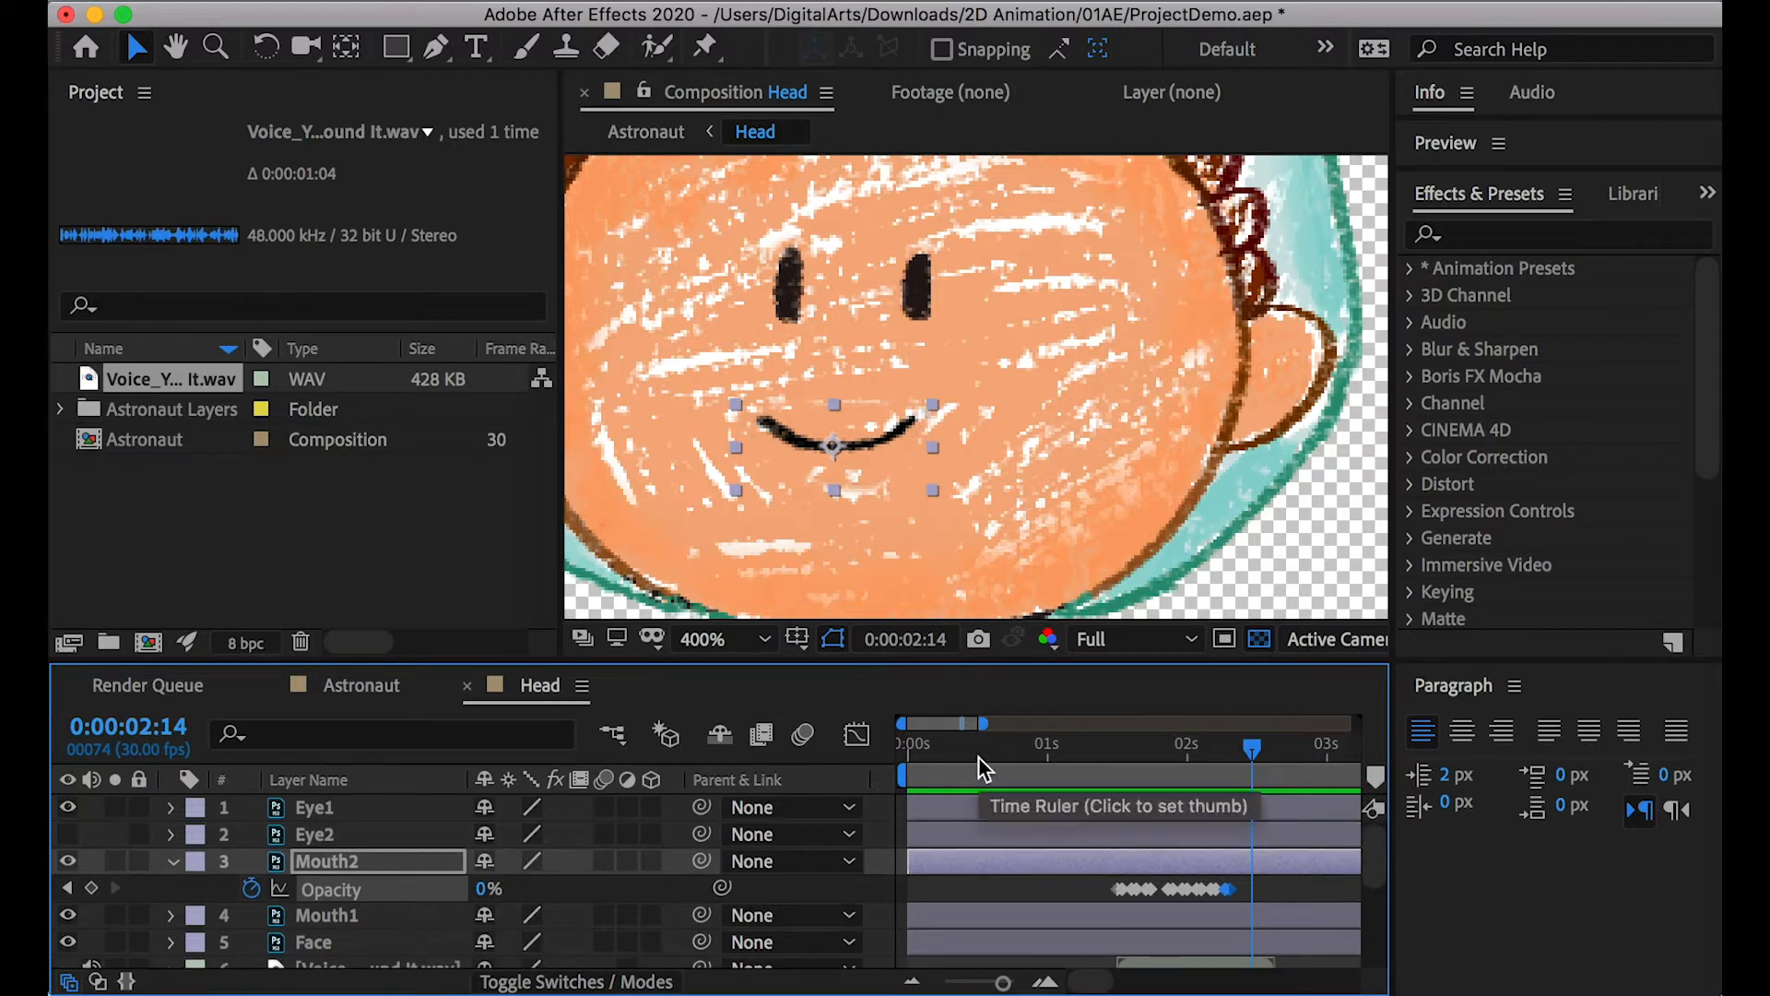
drag(983, 761, 923, 752)
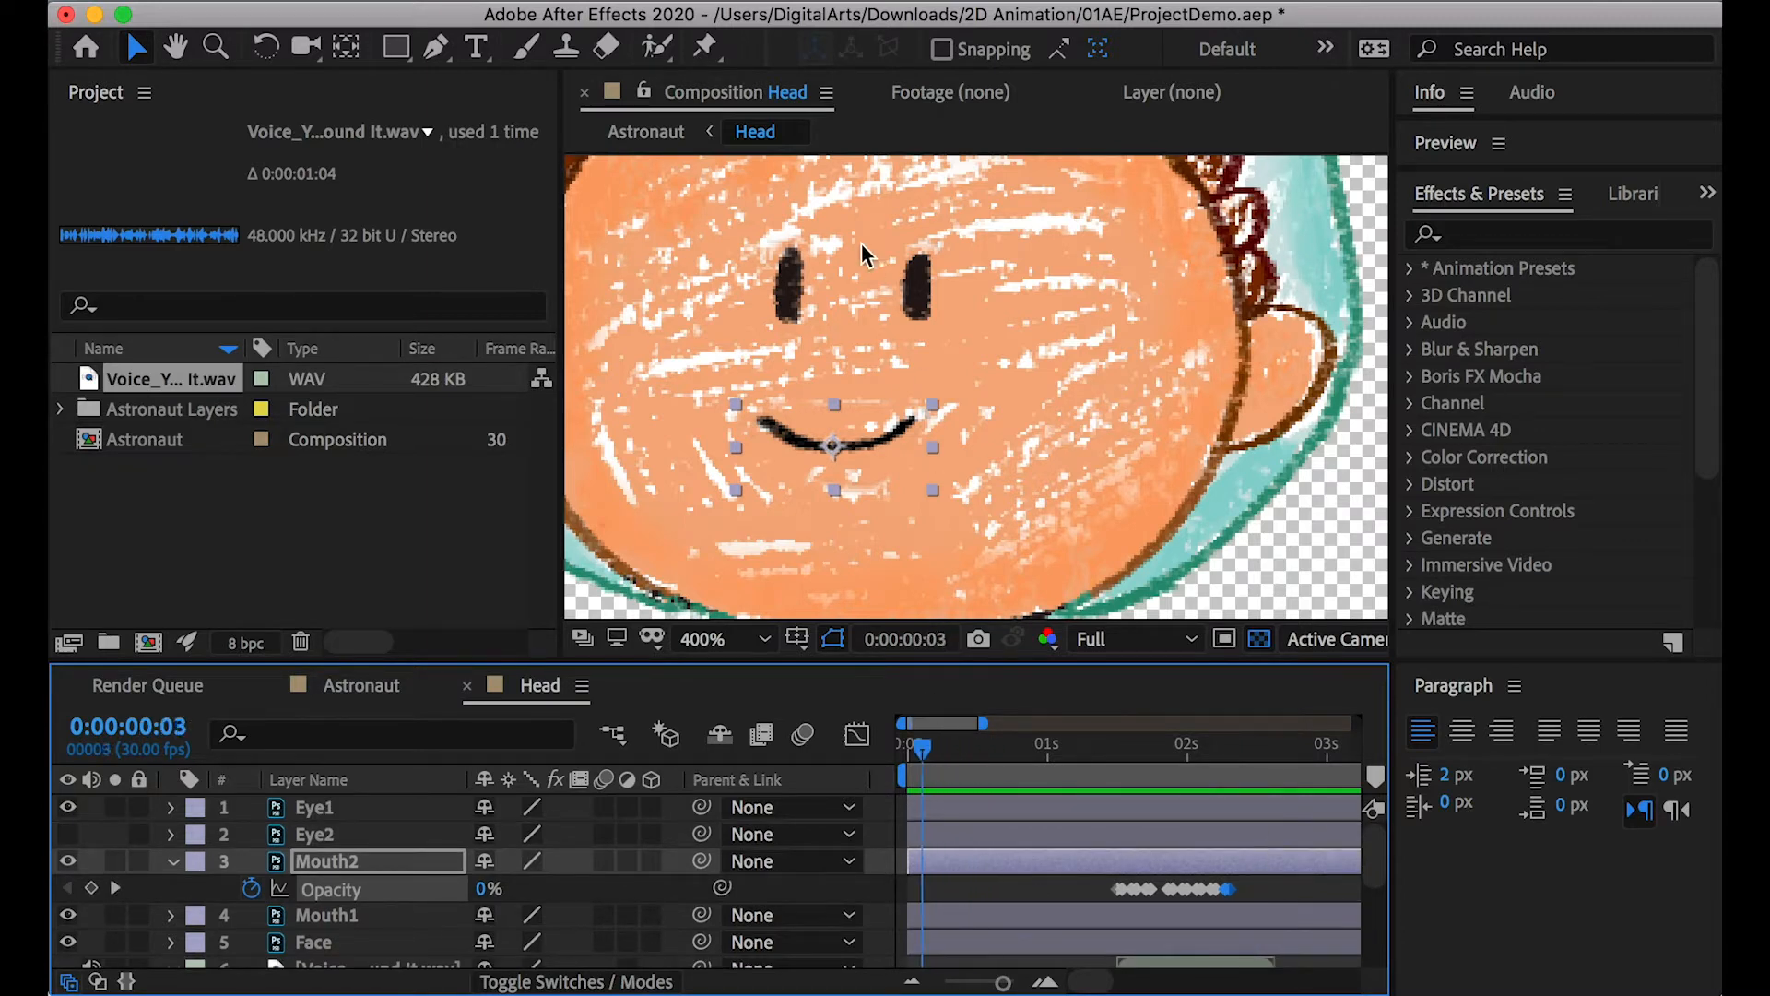
click(328, 816)
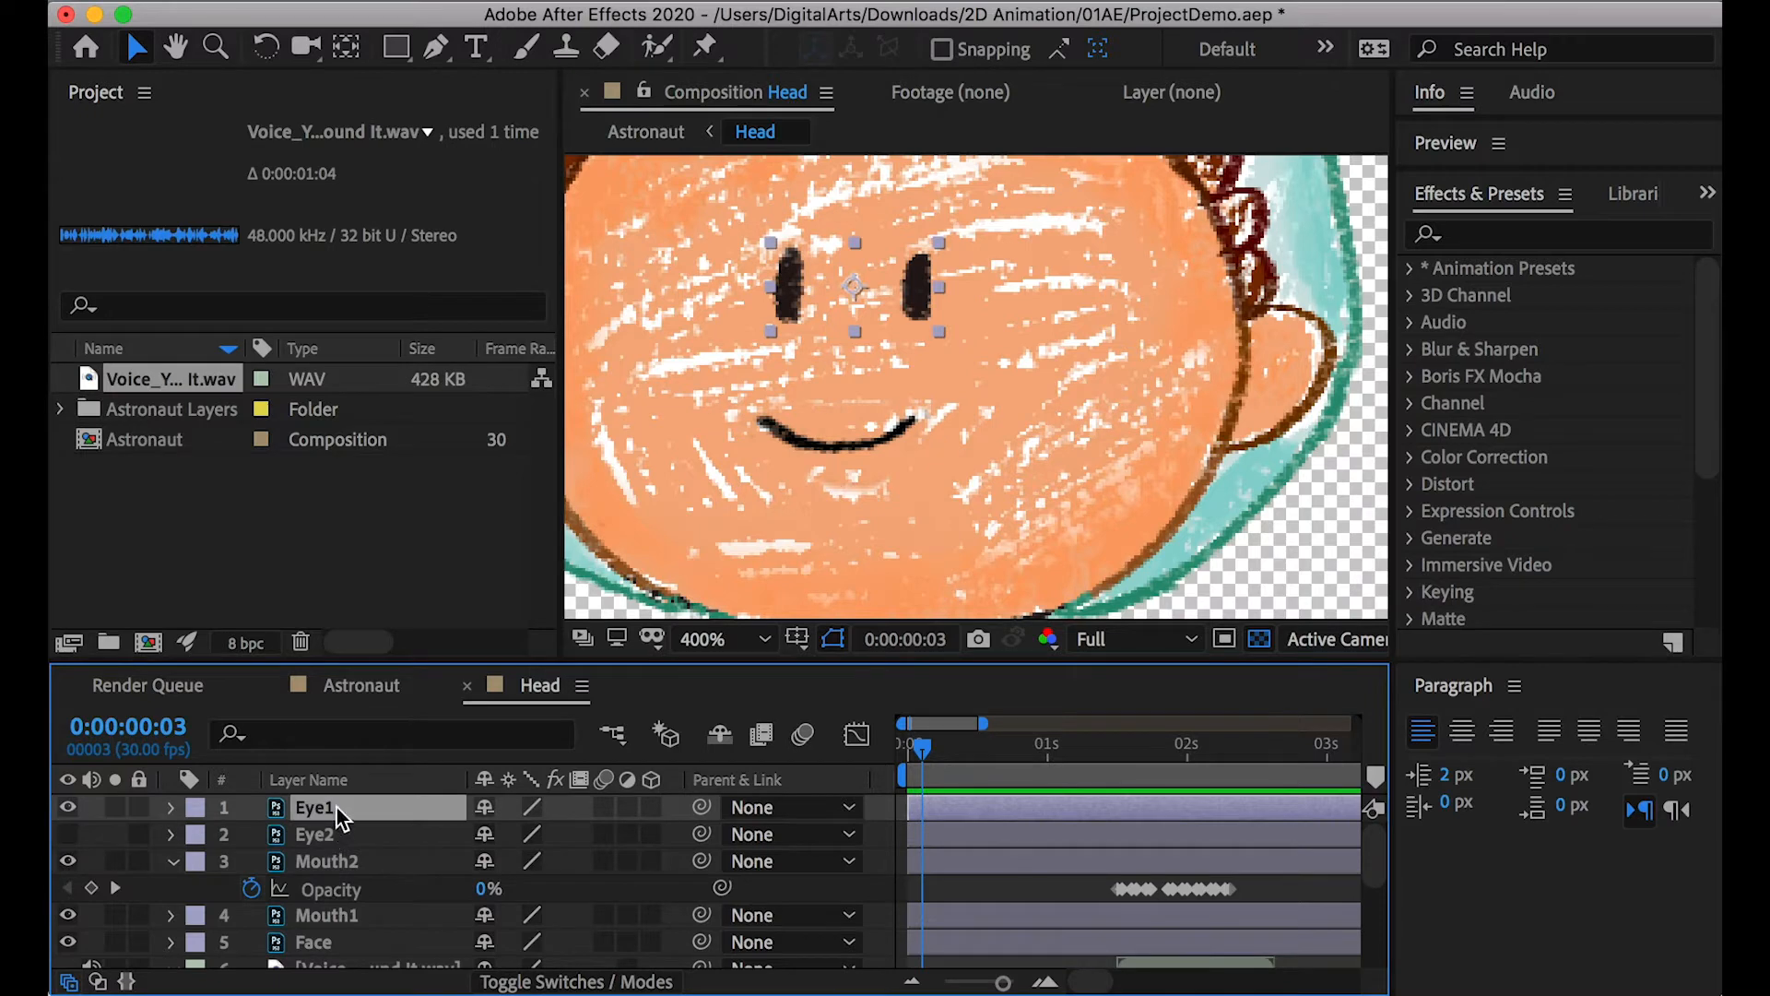
drag(983, 723, 960, 723)
click(1018, 758)
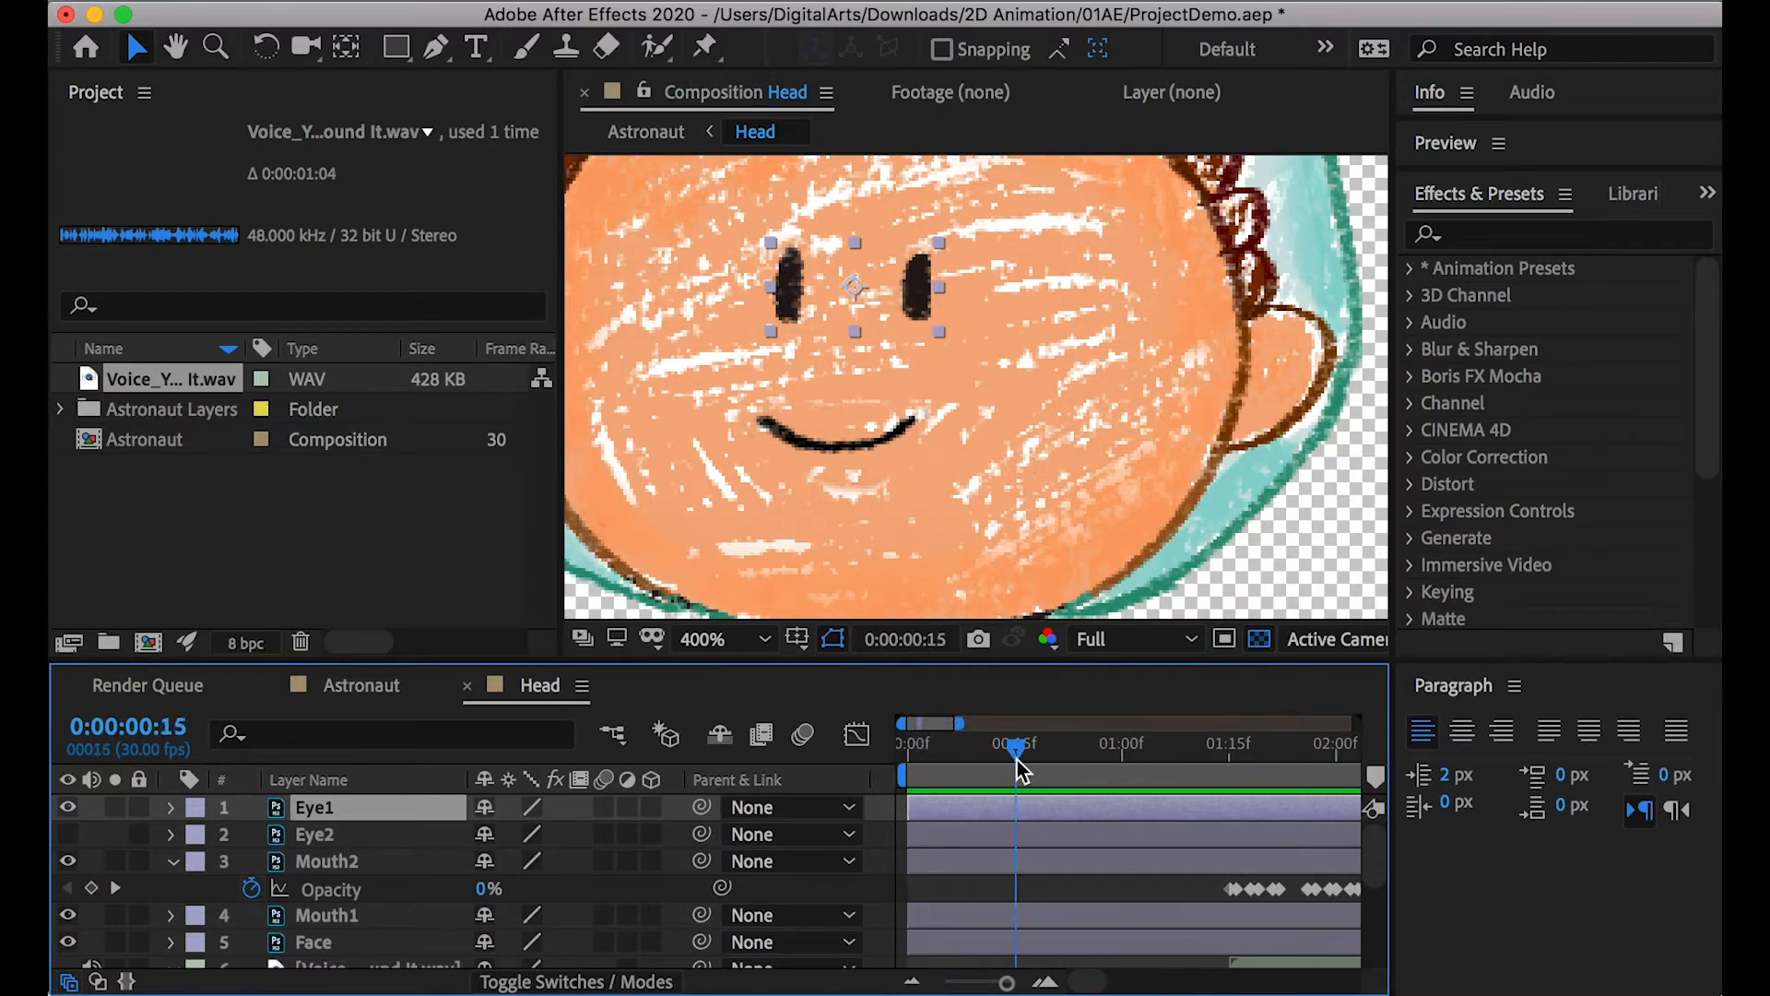
shift+click(335, 837)
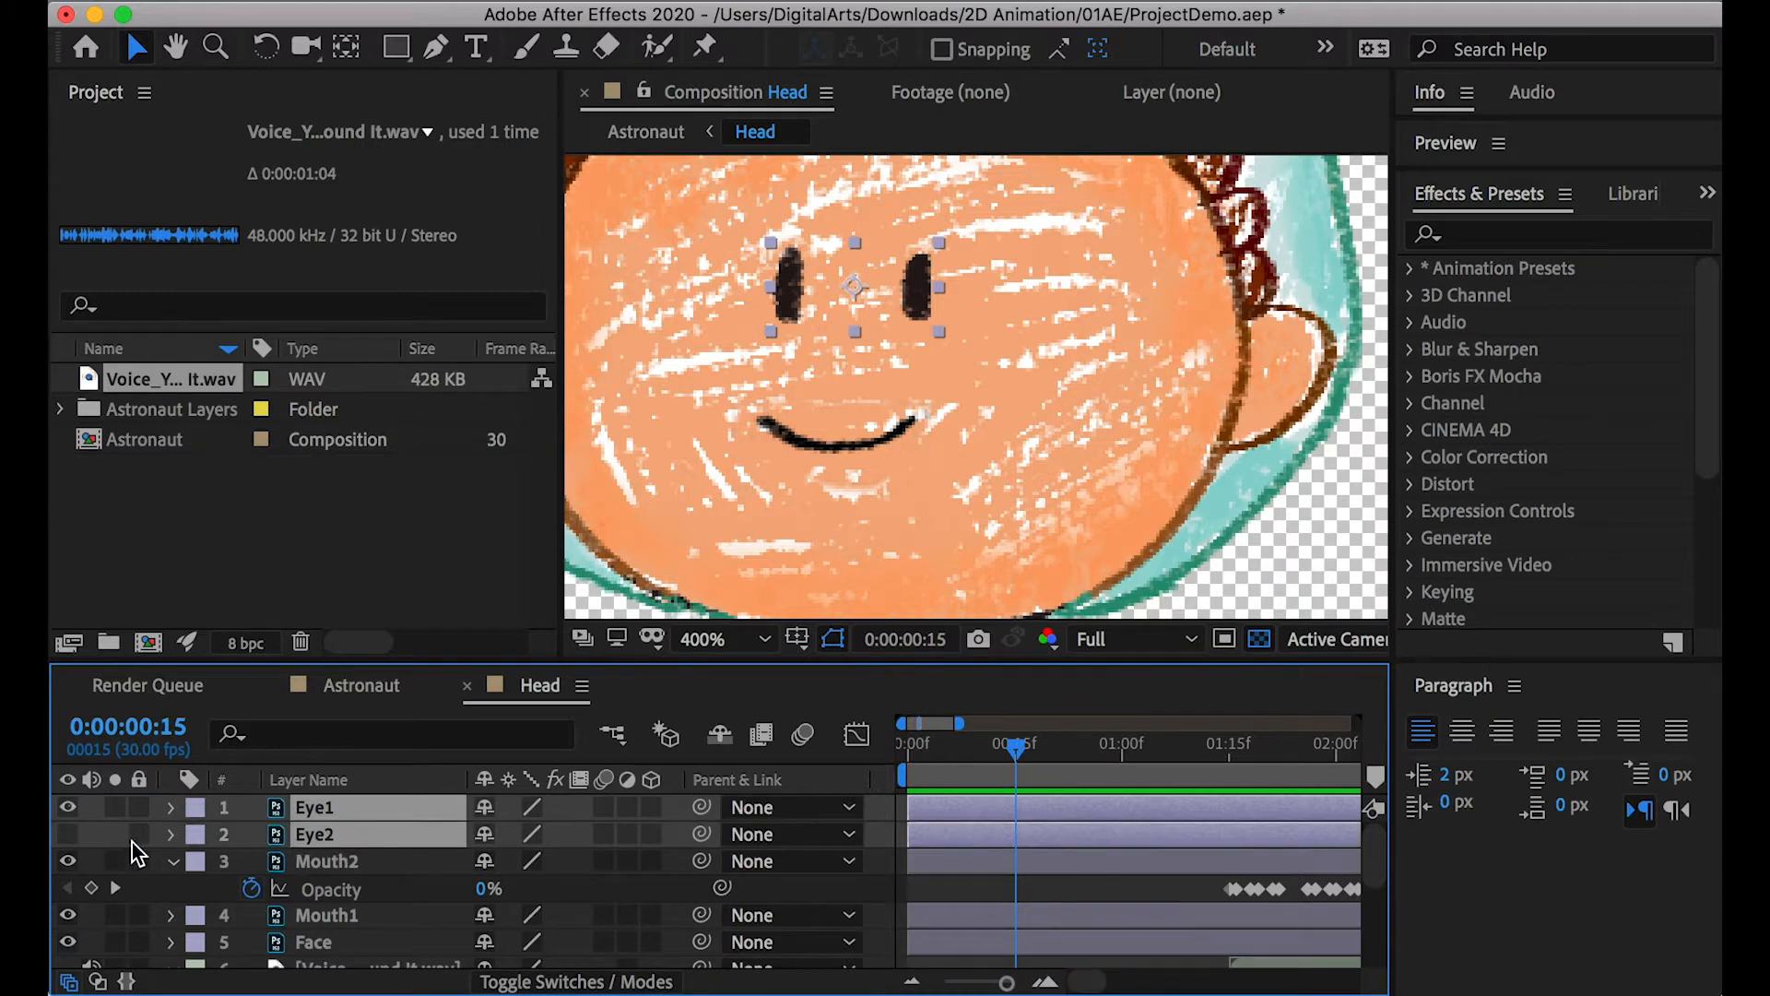
click(68, 834)
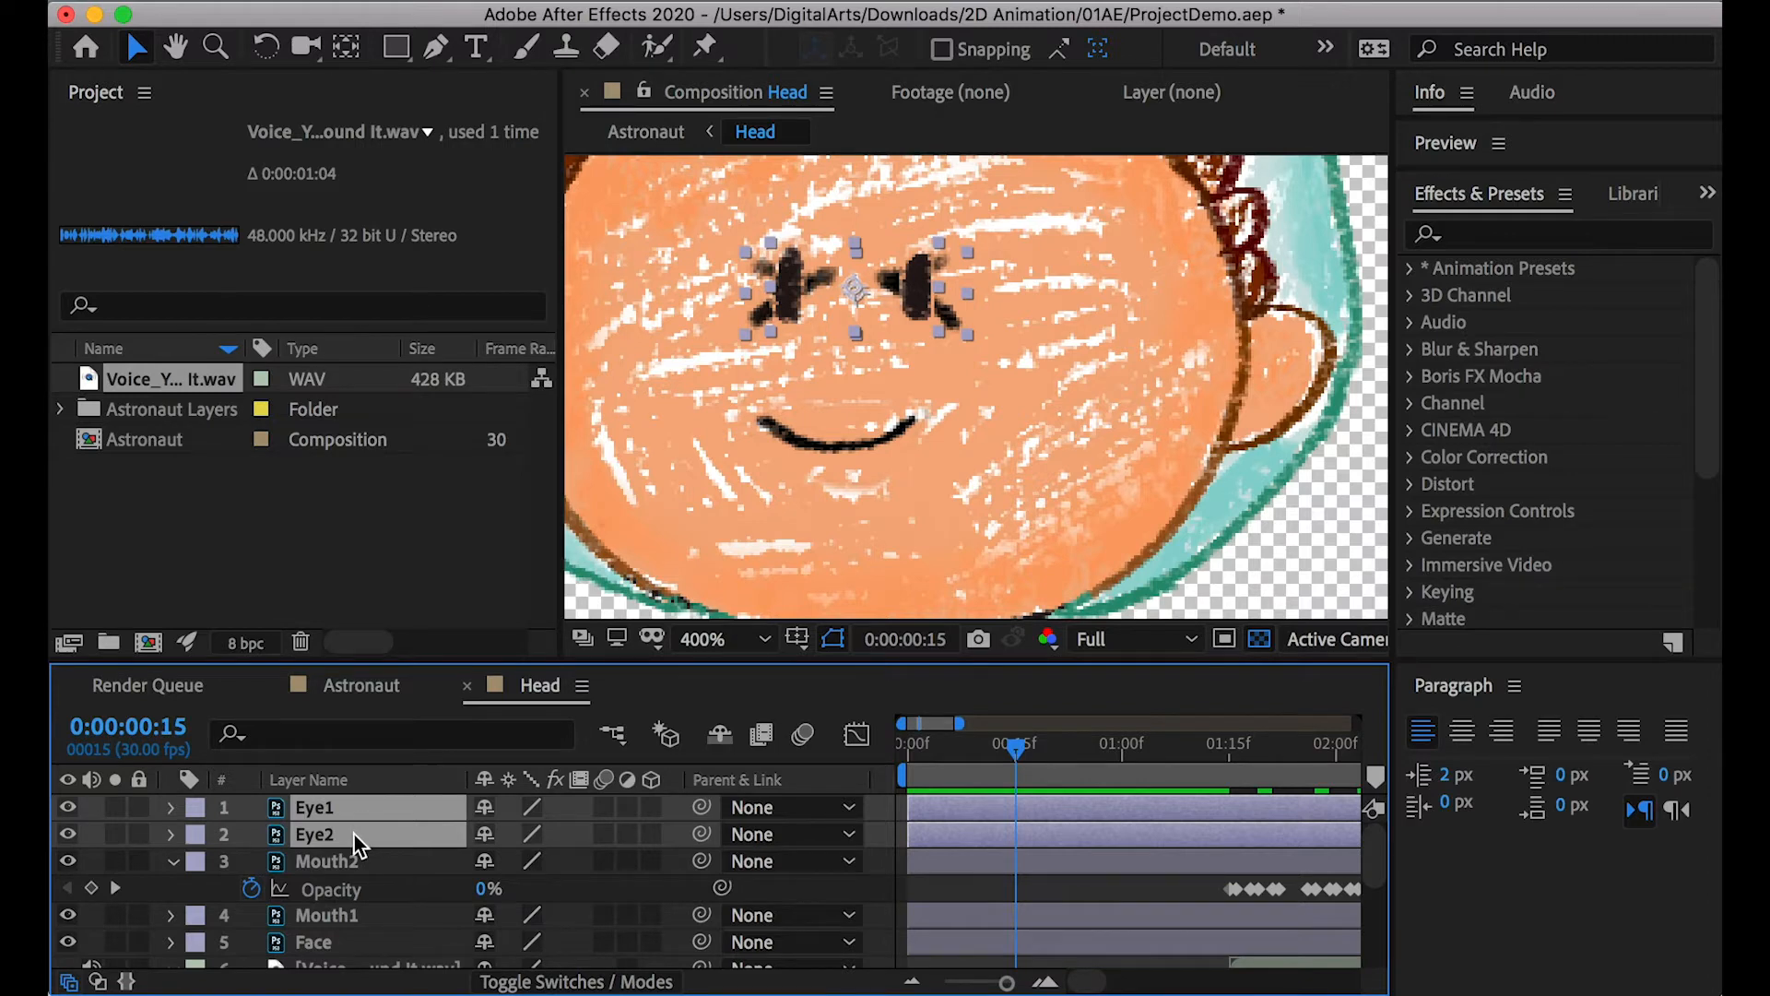
key(t)
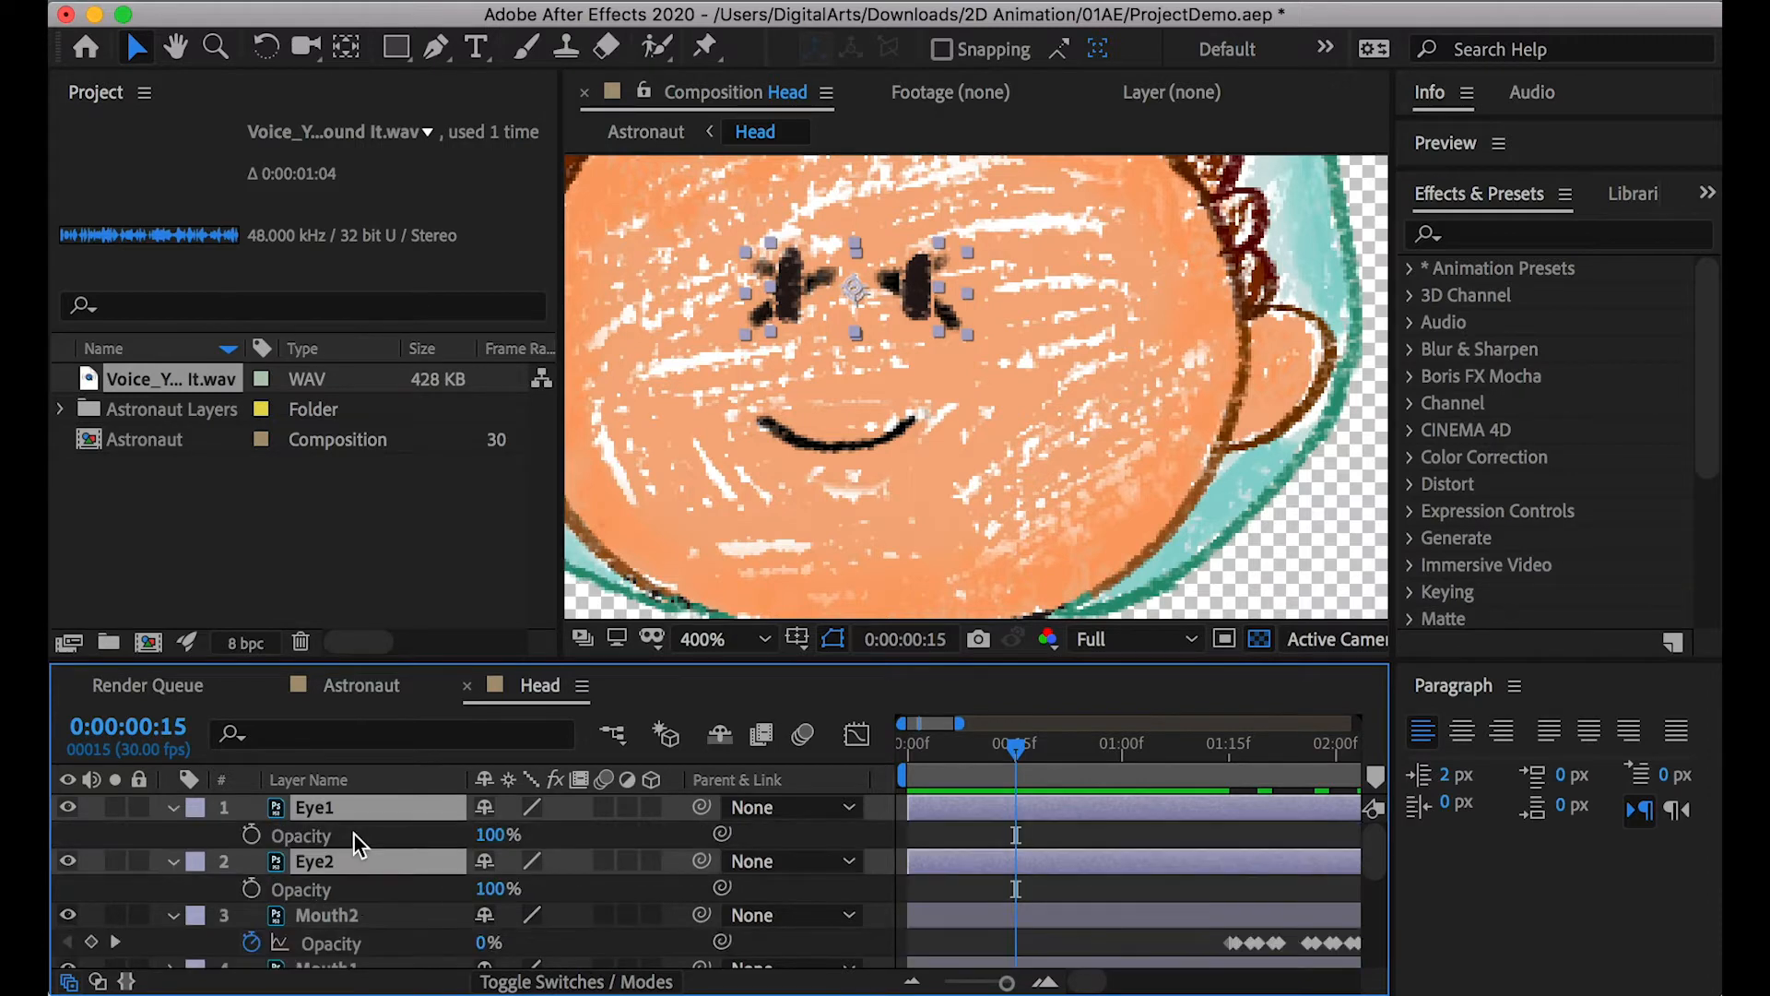
click(251, 836)
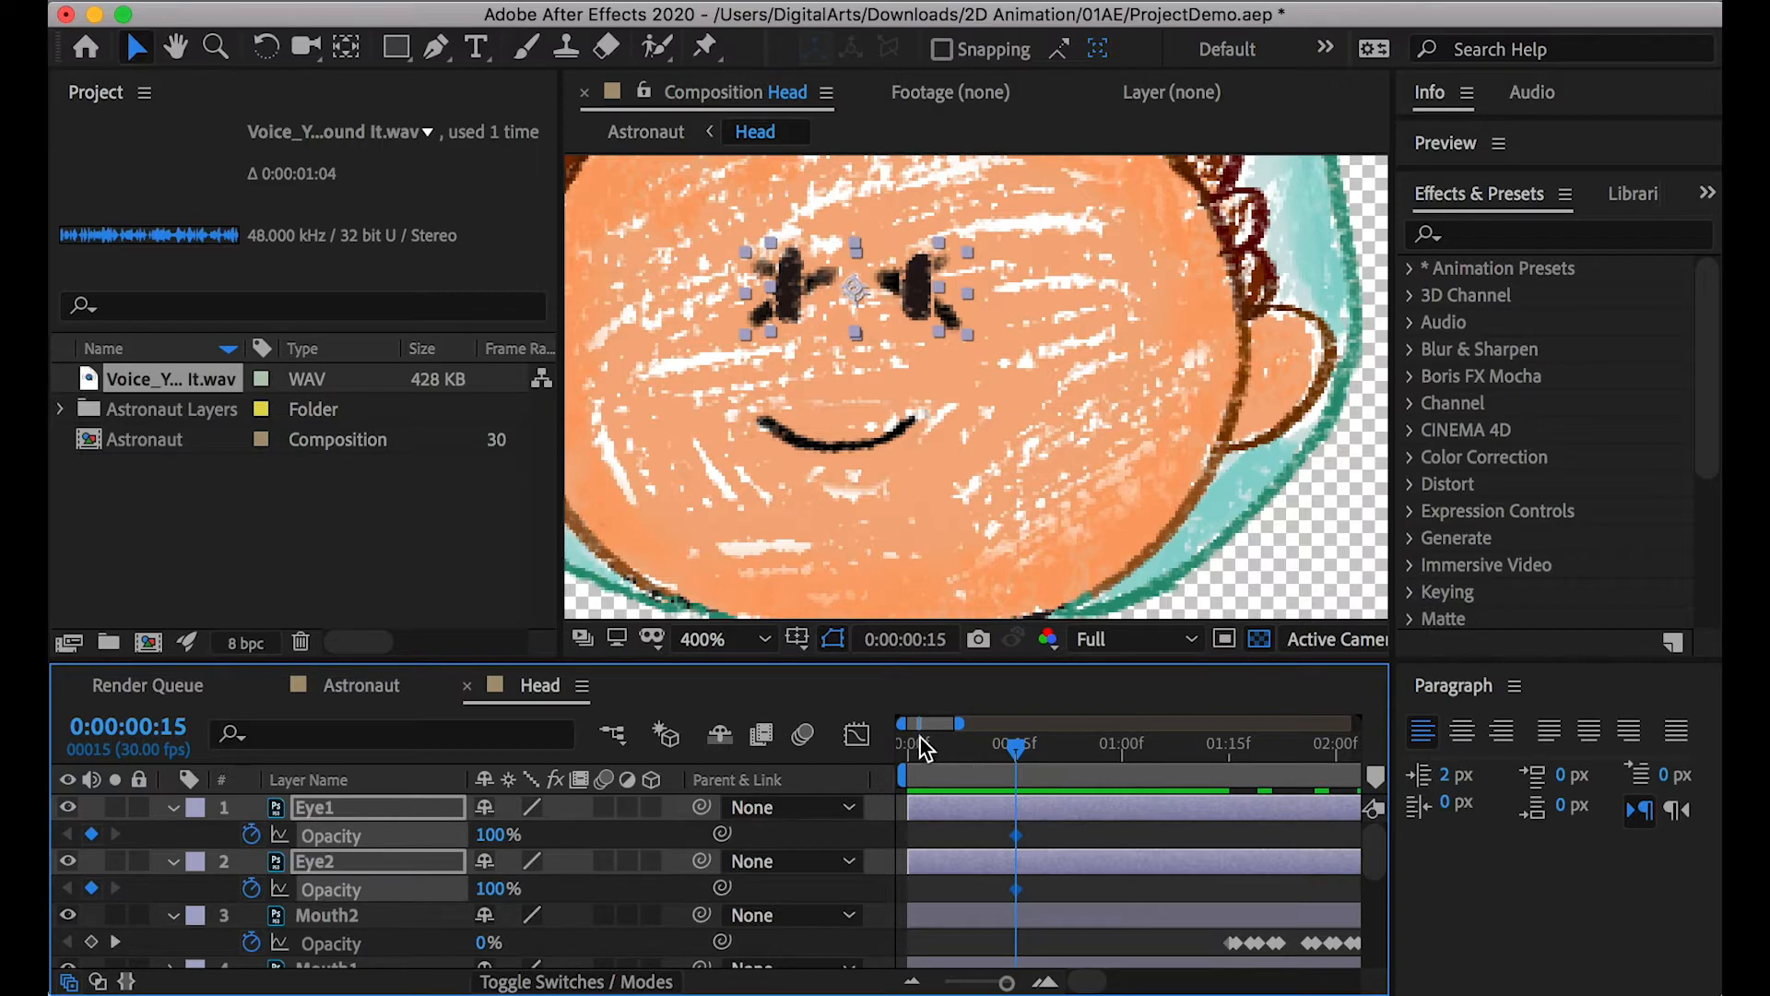
Add a 0% Opacity keyframe on Eye1 at 0:00:00:16 to hide the open eyes
drag(903, 728, 918, 727)
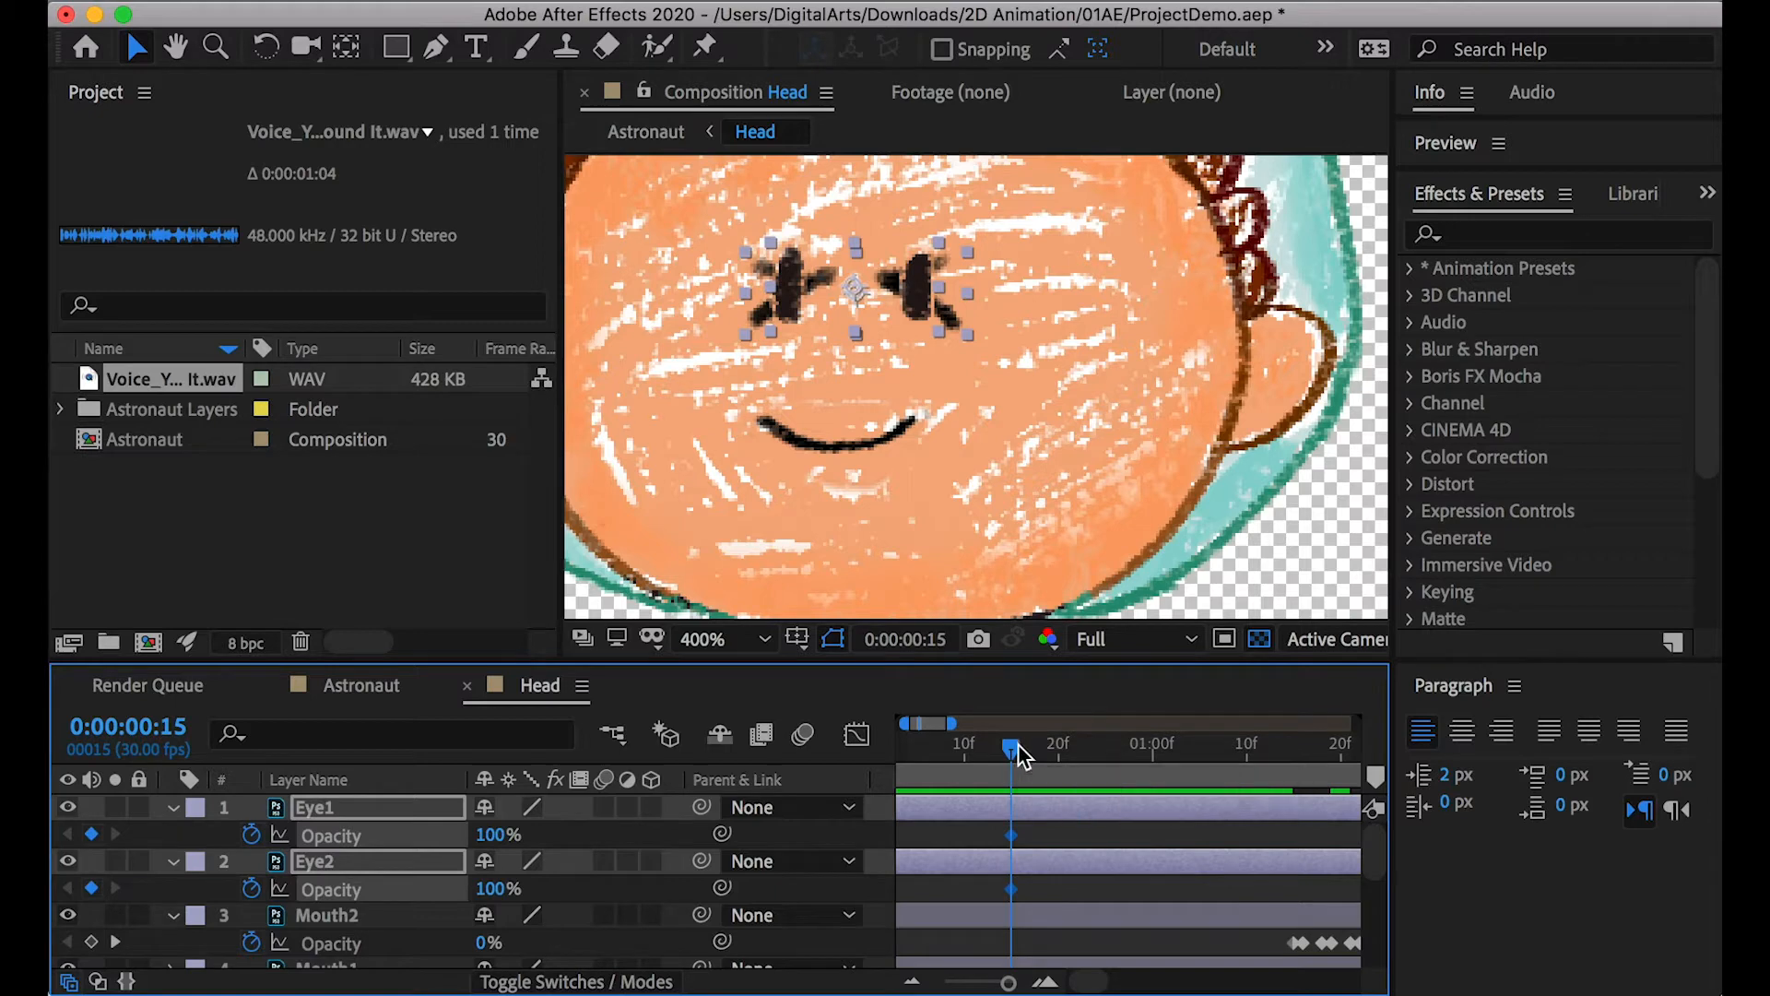
click(1033, 832)
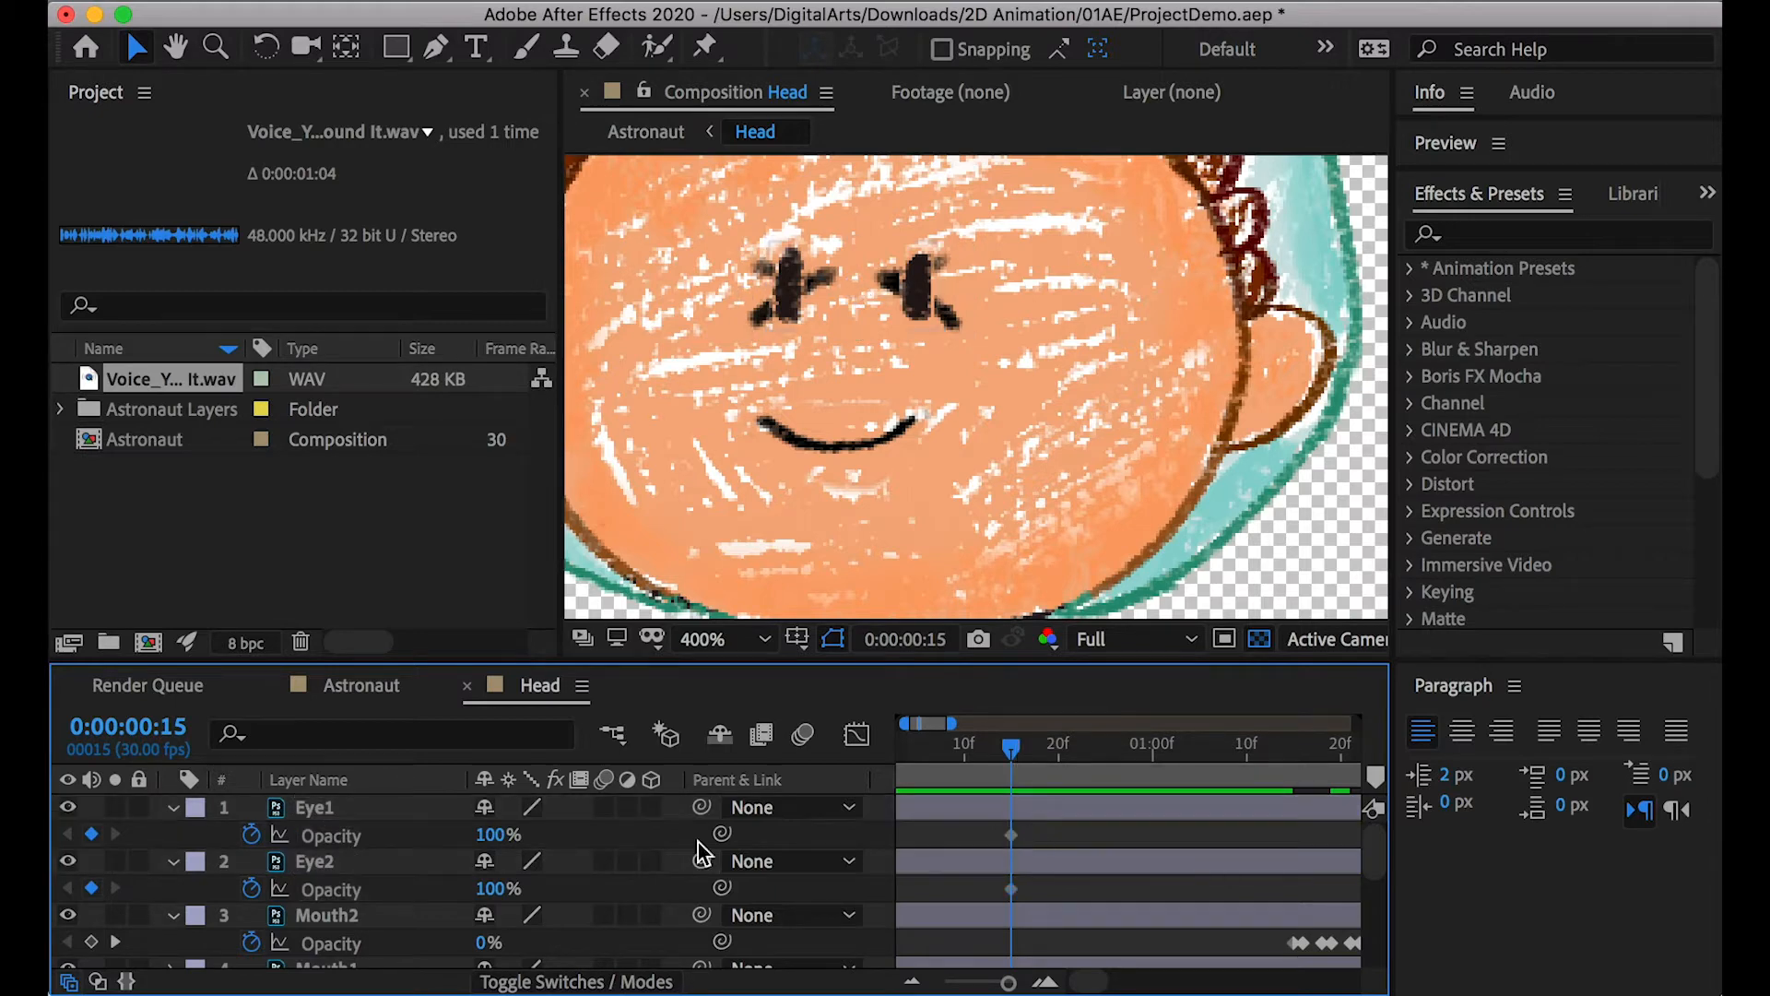
click(323, 816)
click(68, 808)
click(68, 808)
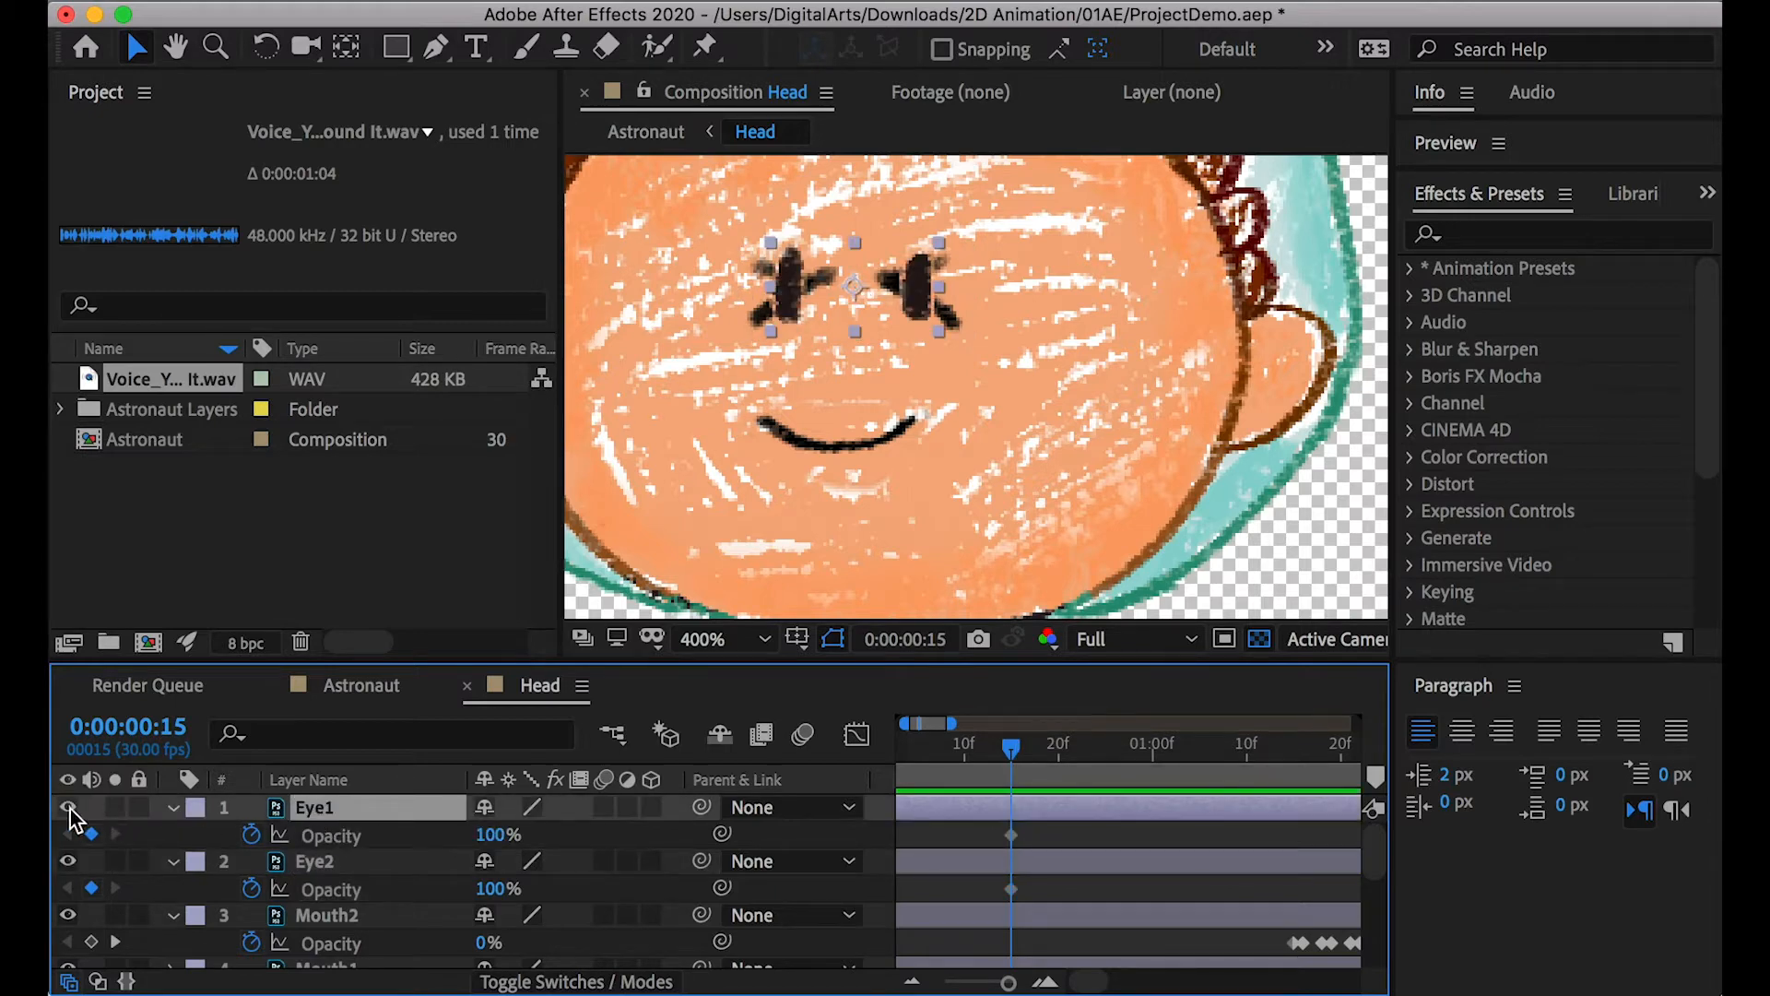
click(339, 858)
click(319, 806)
click(1021, 745)
click(489, 834)
text(0)
key(Return)
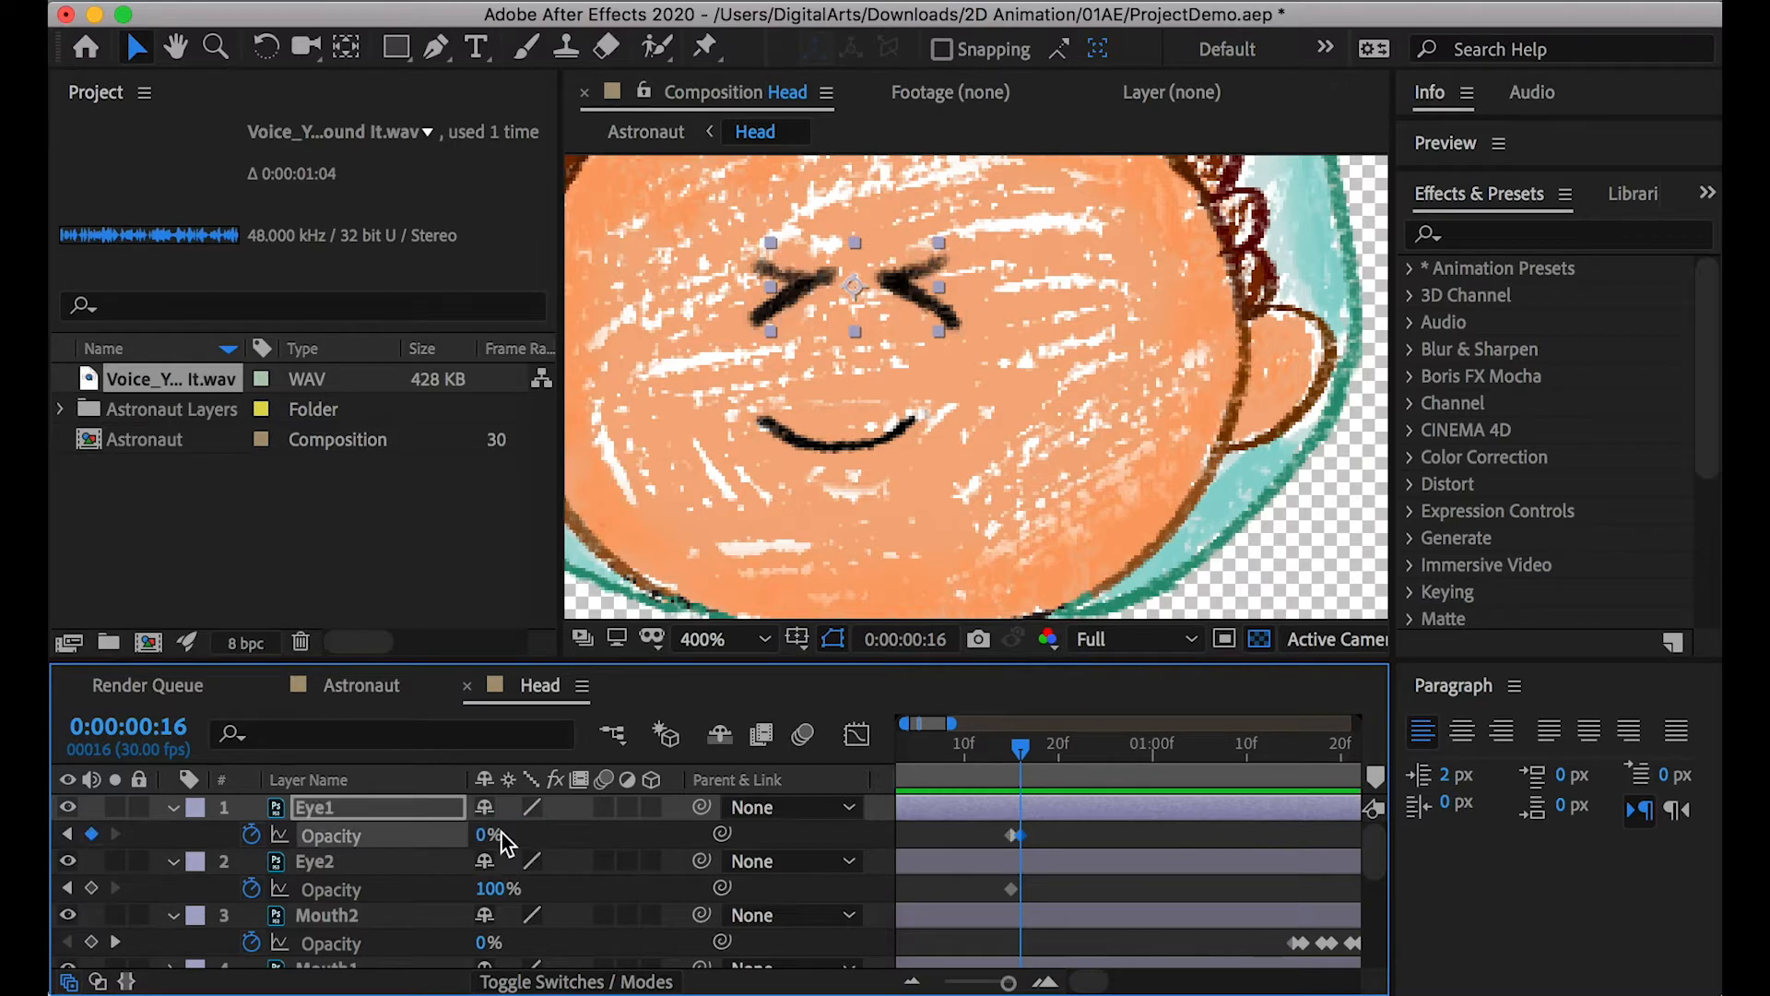
Set Eye2's Opacity keyframe at 0:00:00:15 to 0%, checking which eyes the layer shows
click(316, 865)
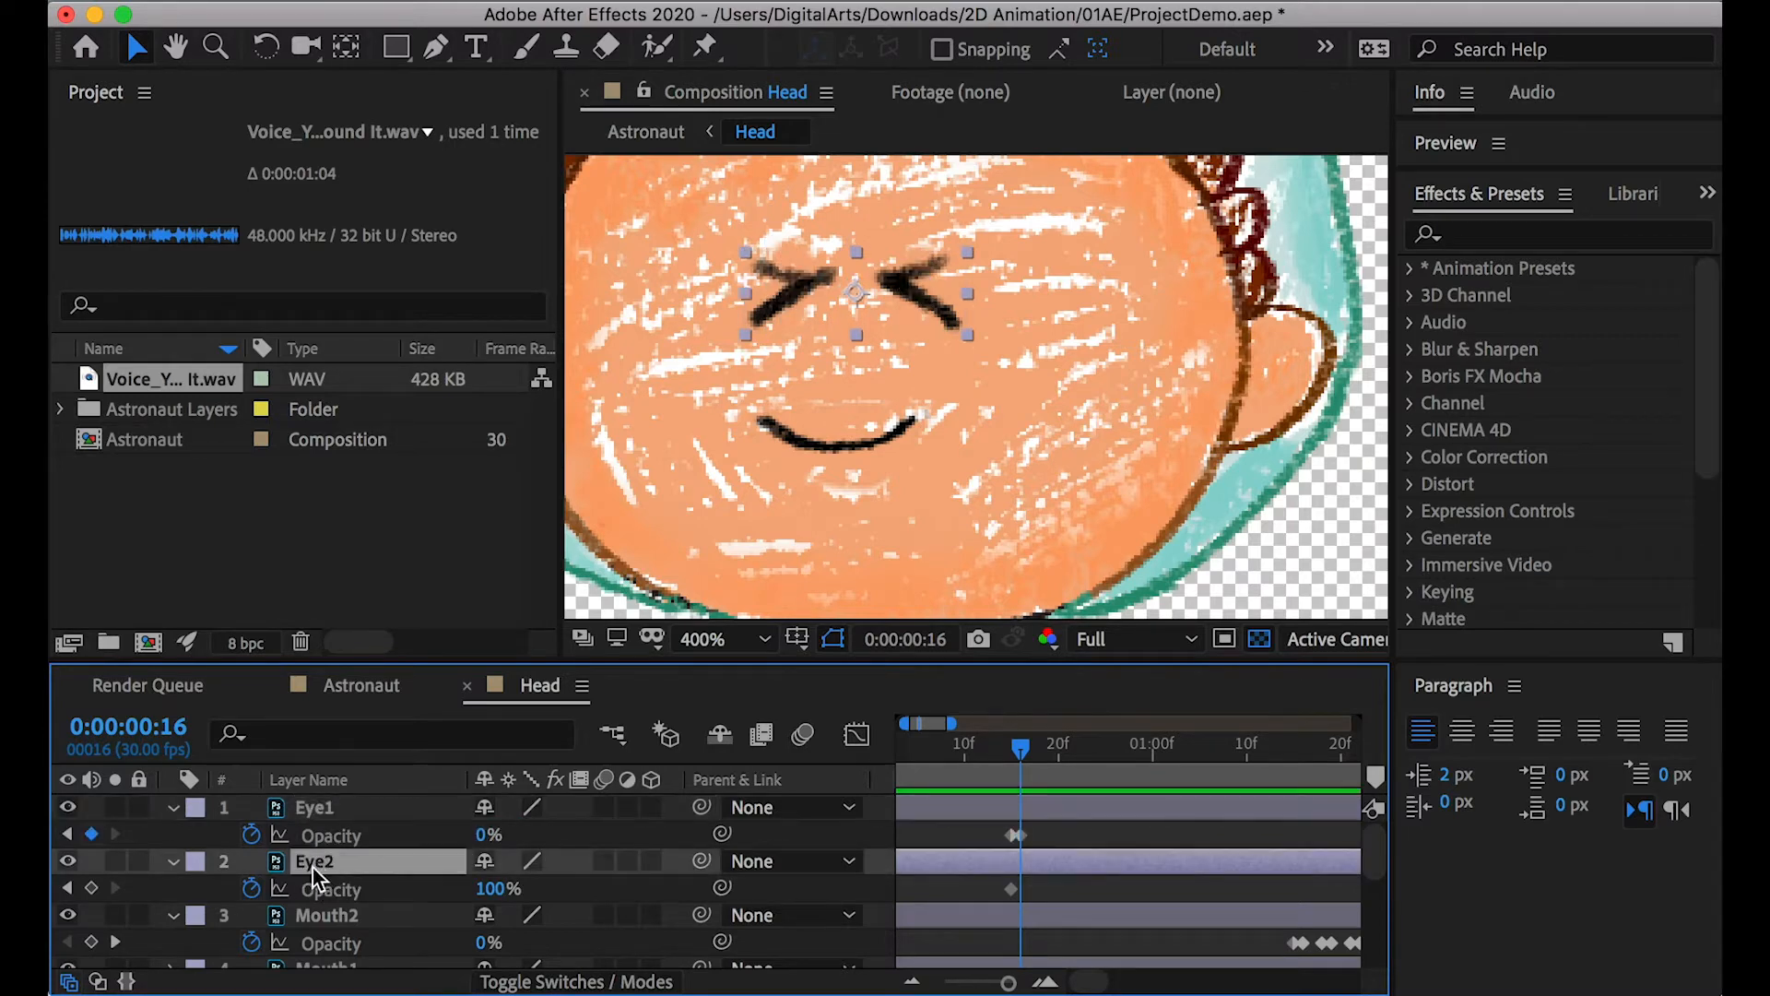
click(1010, 749)
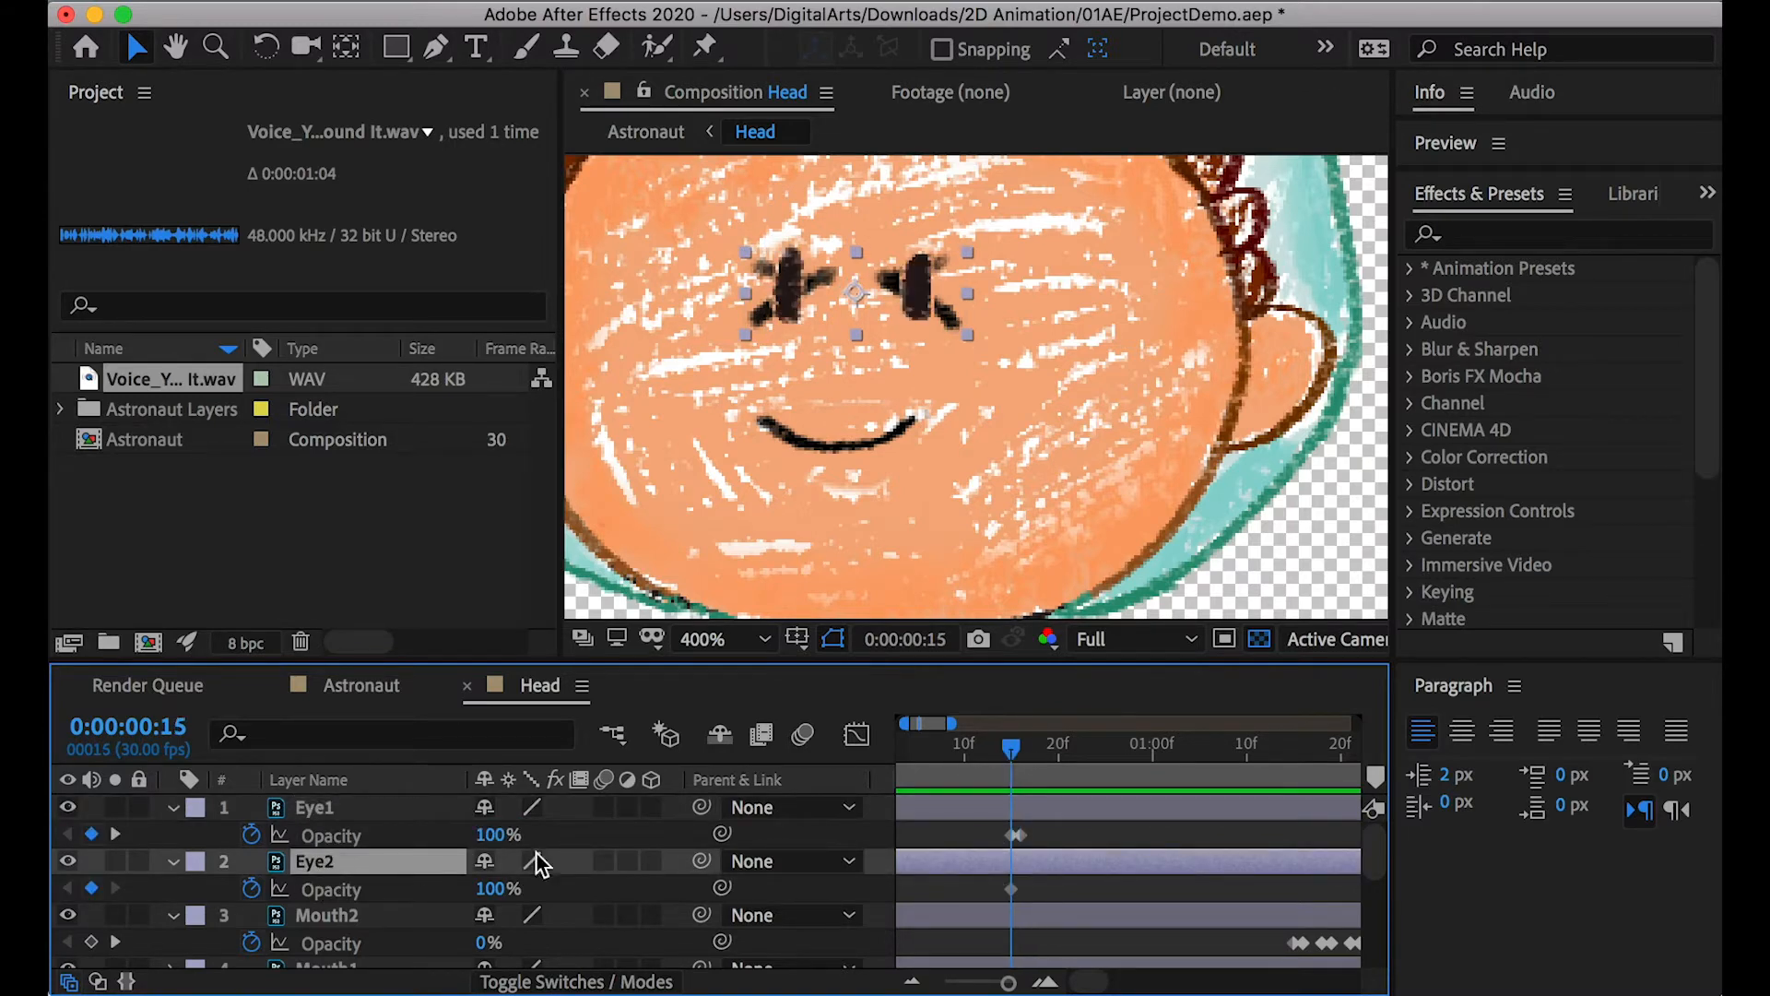
click(68, 862)
click(68, 861)
click(68, 862)
click(68, 861)
click(498, 889)
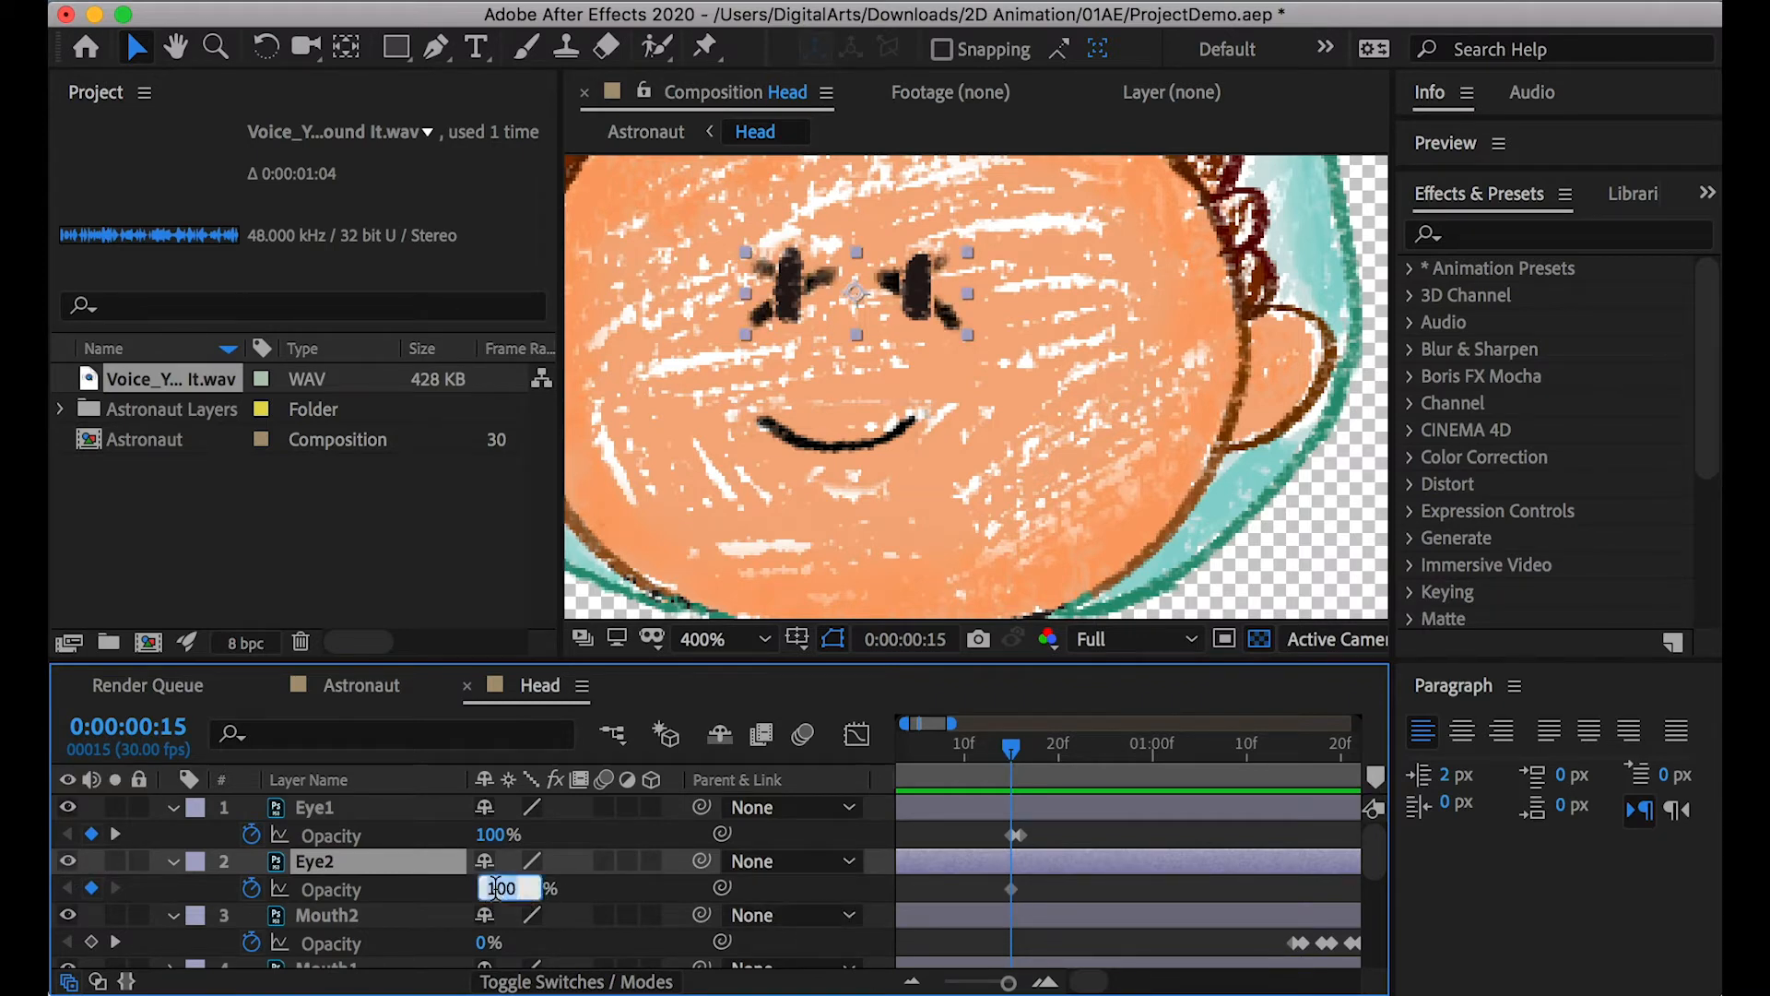
text(0)
key(Return)
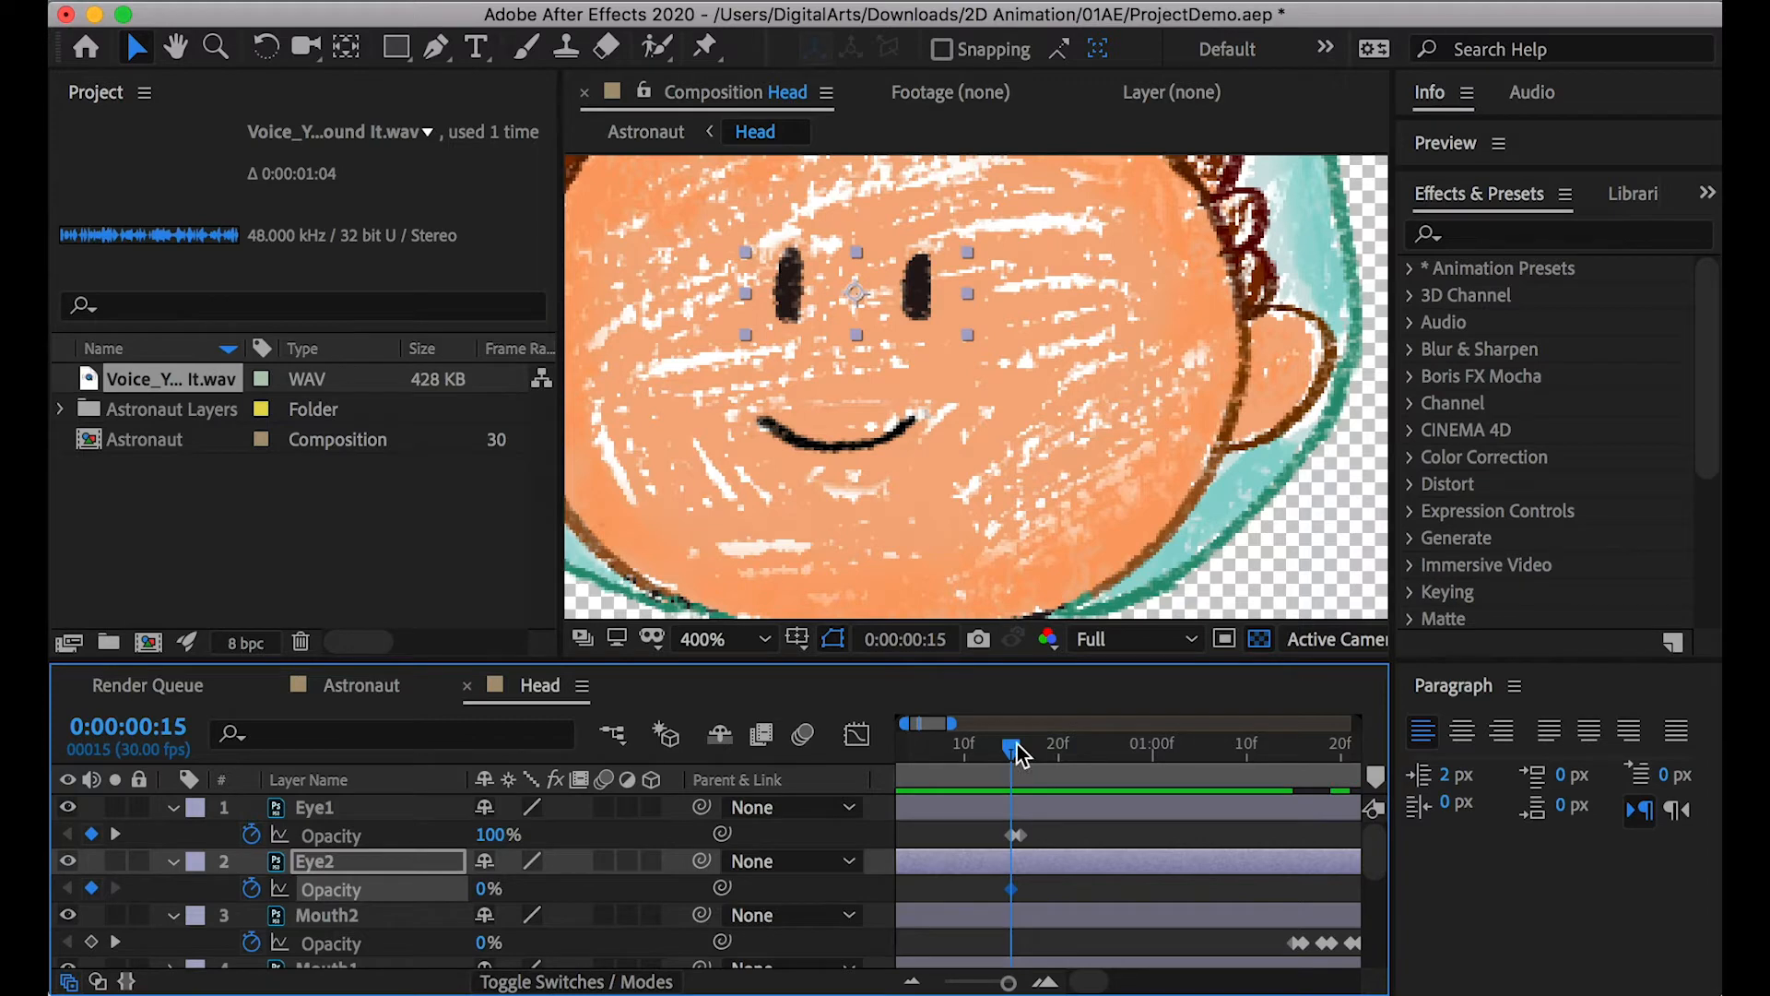
Add a 100% Opacity keyframe on Eye2 at 0:00:00:16 to show the closed eyes
drag(1016, 744, 1024, 744)
click(481, 888)
text(100)
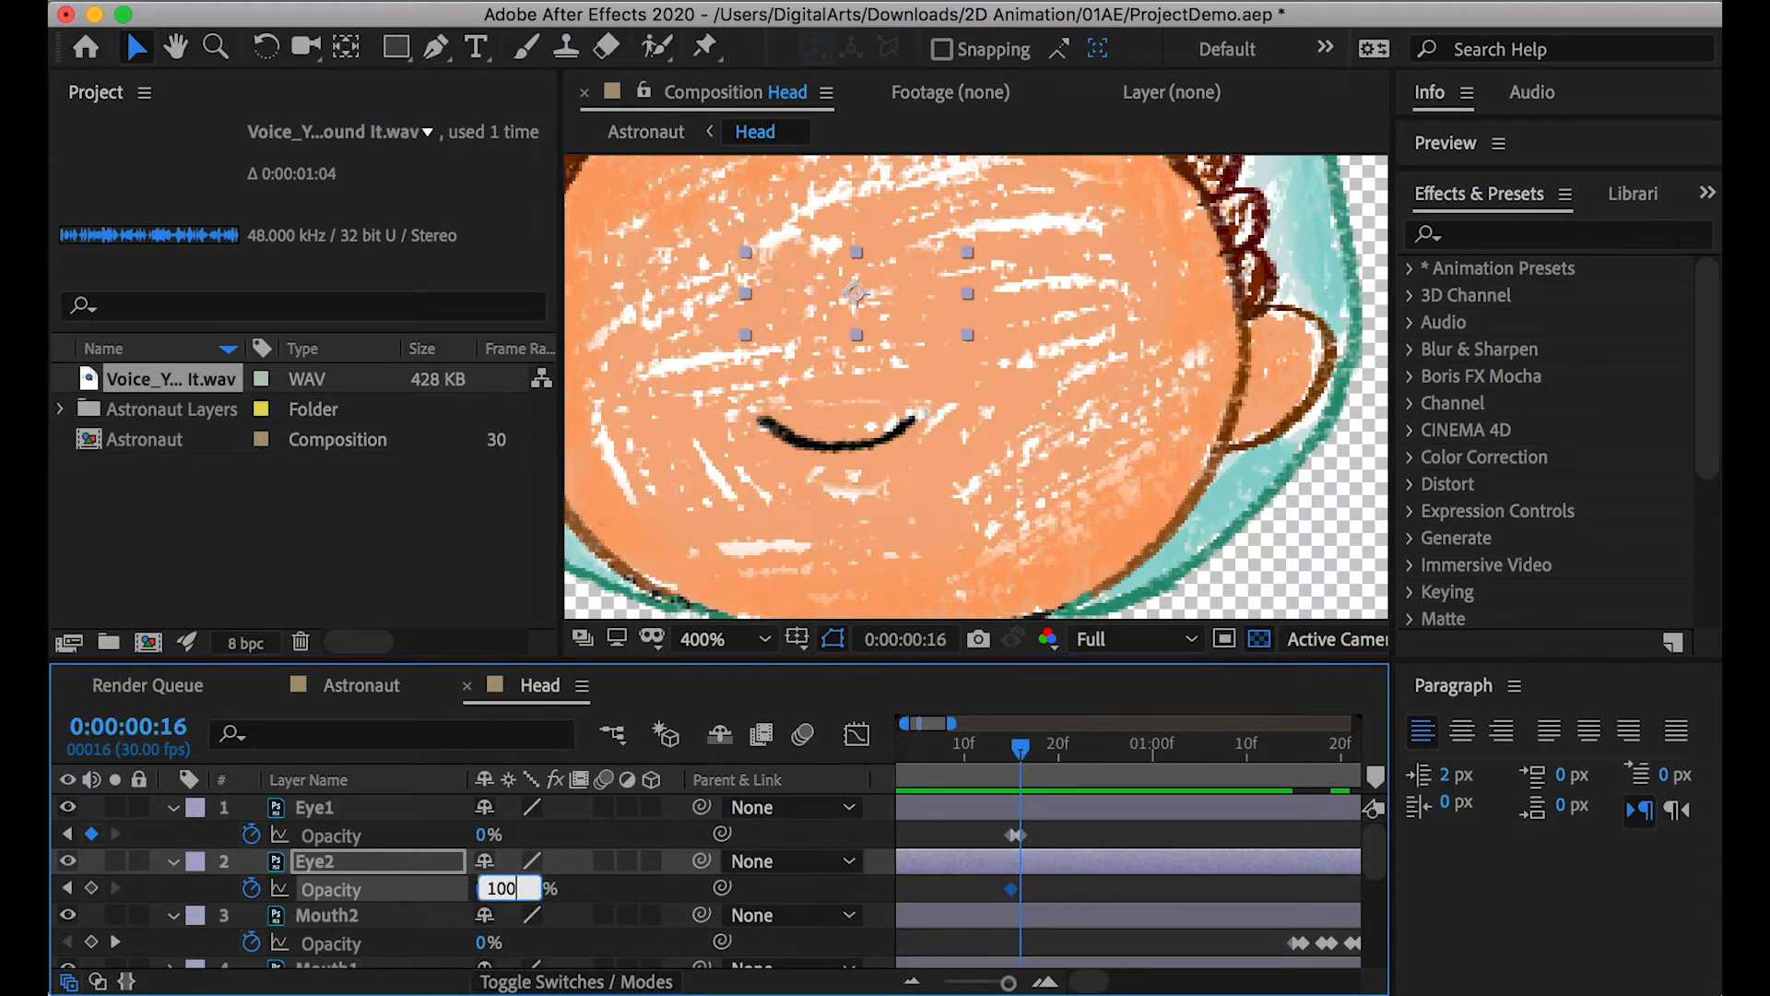
key(Return)
Hold the blink by adding Opacity keyframes with the current values on Eye1 and Eye2 at 0:00:00:19
drag(1020, 744, 1047, 742)
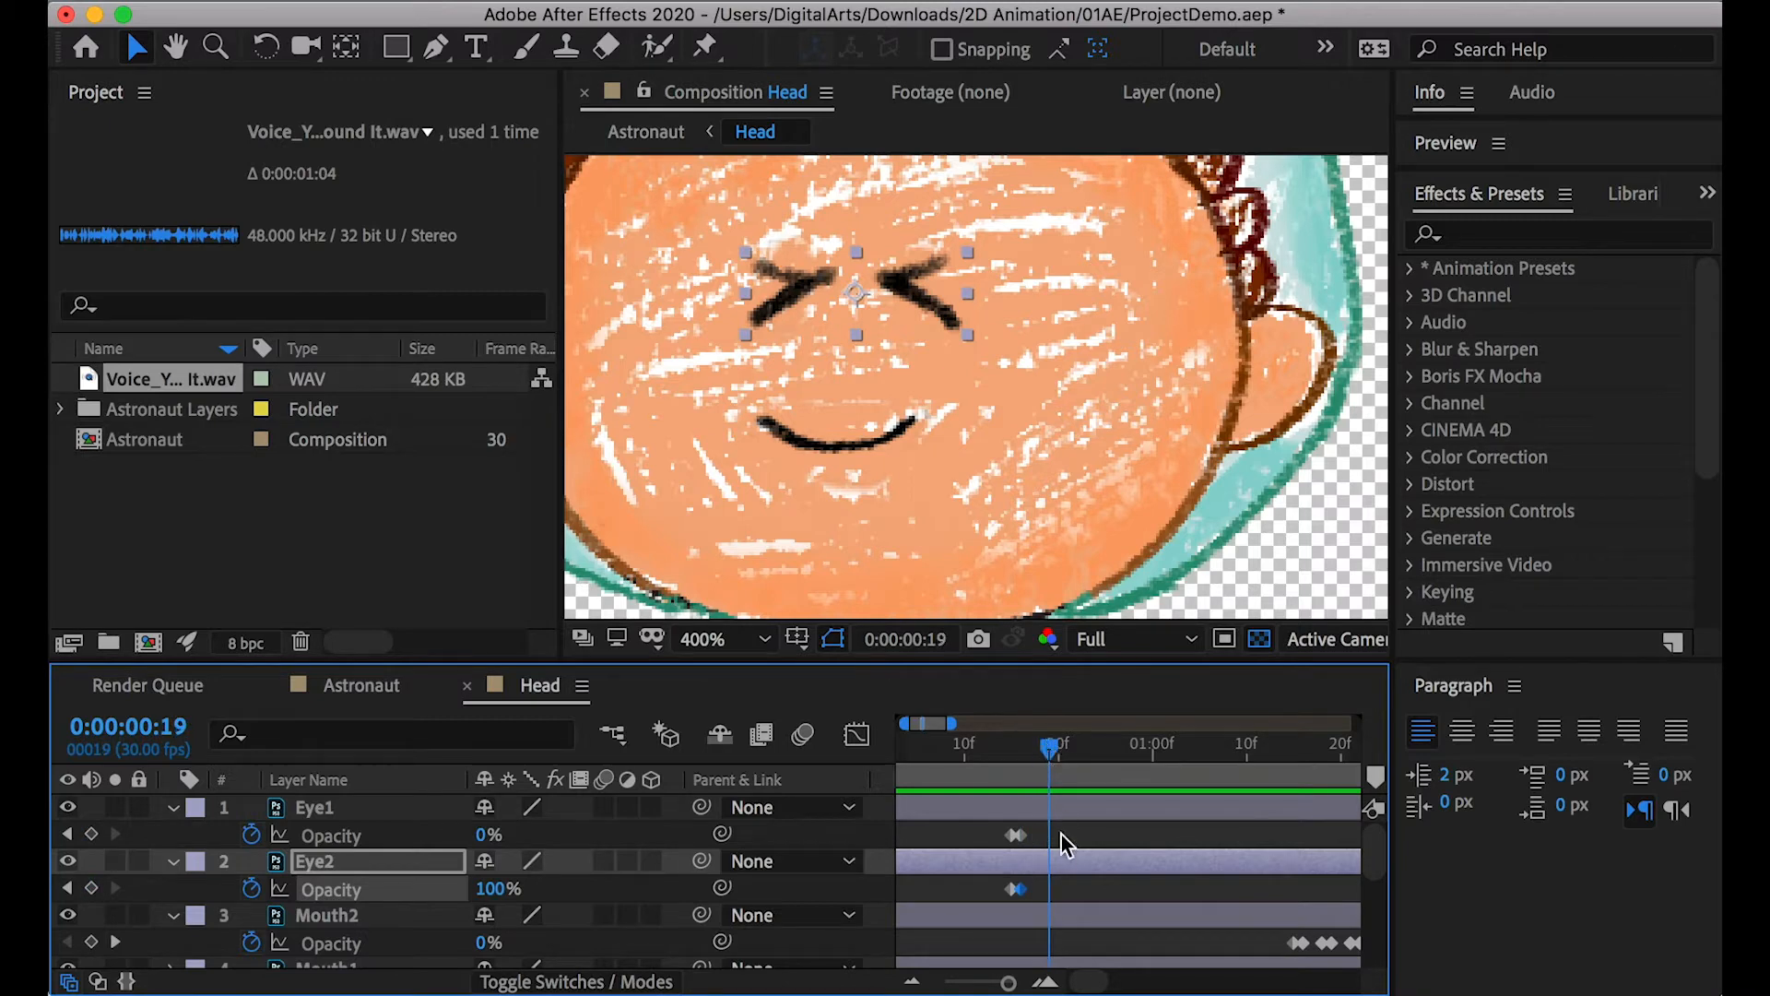
click(92, 835)
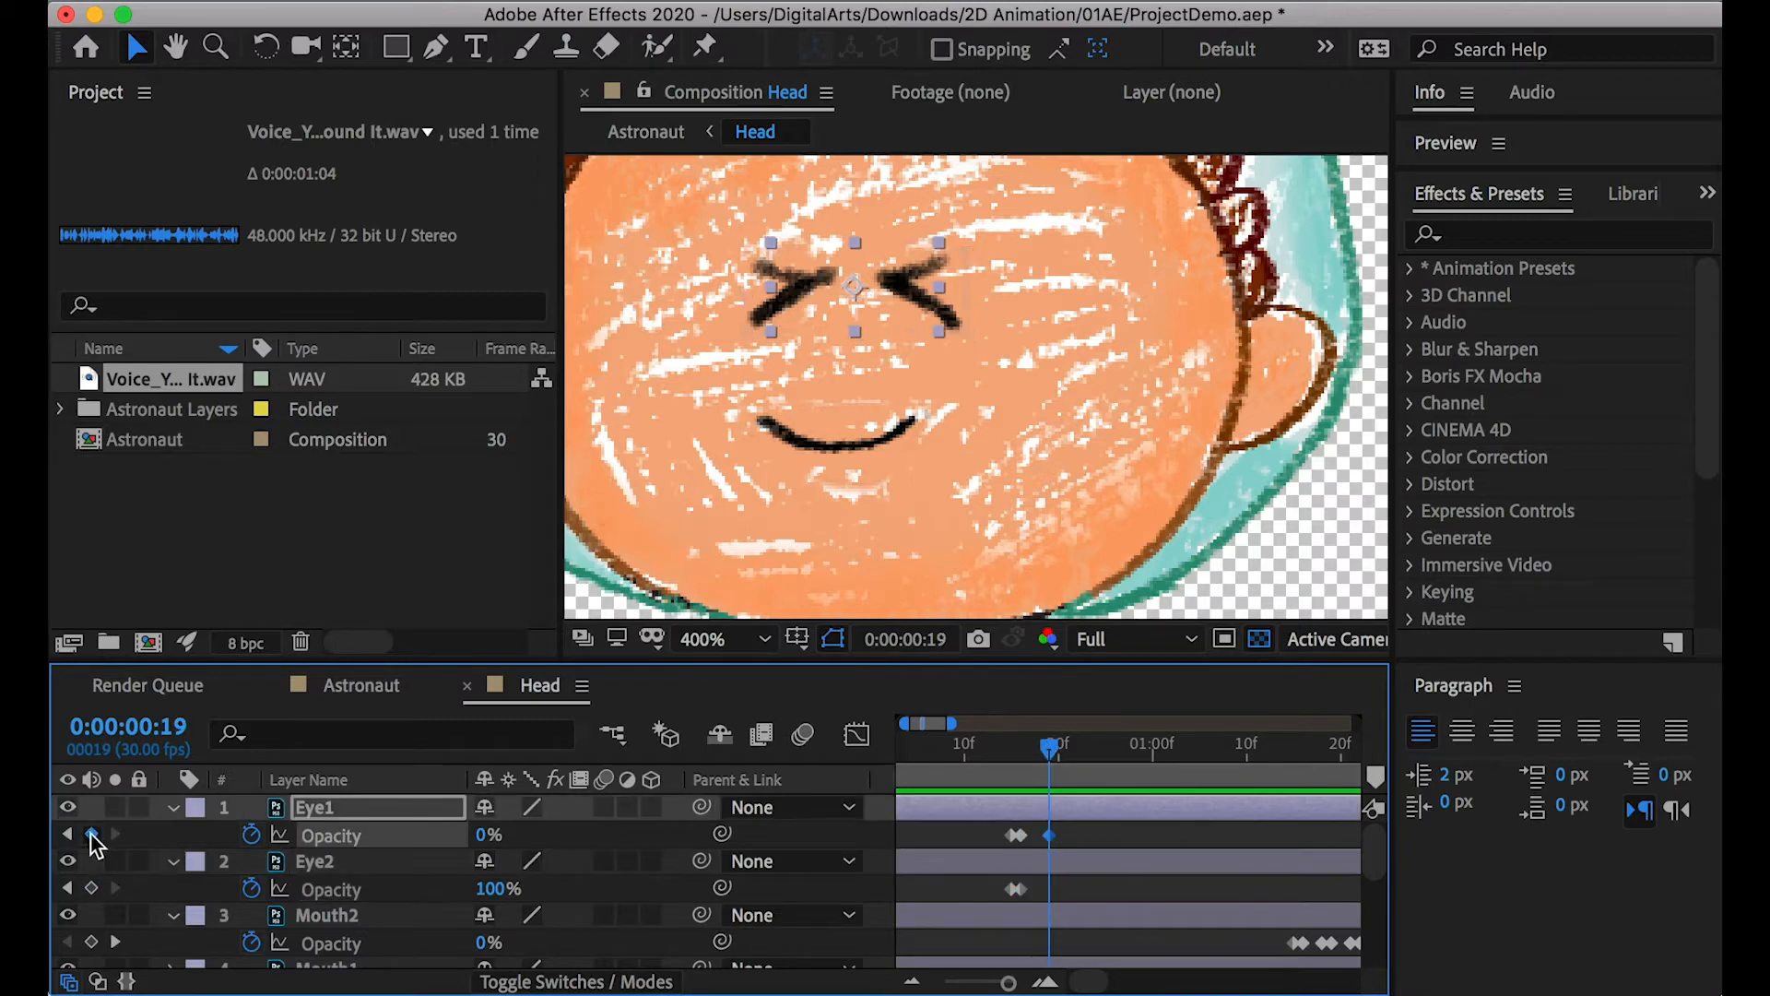
click(91, 888)
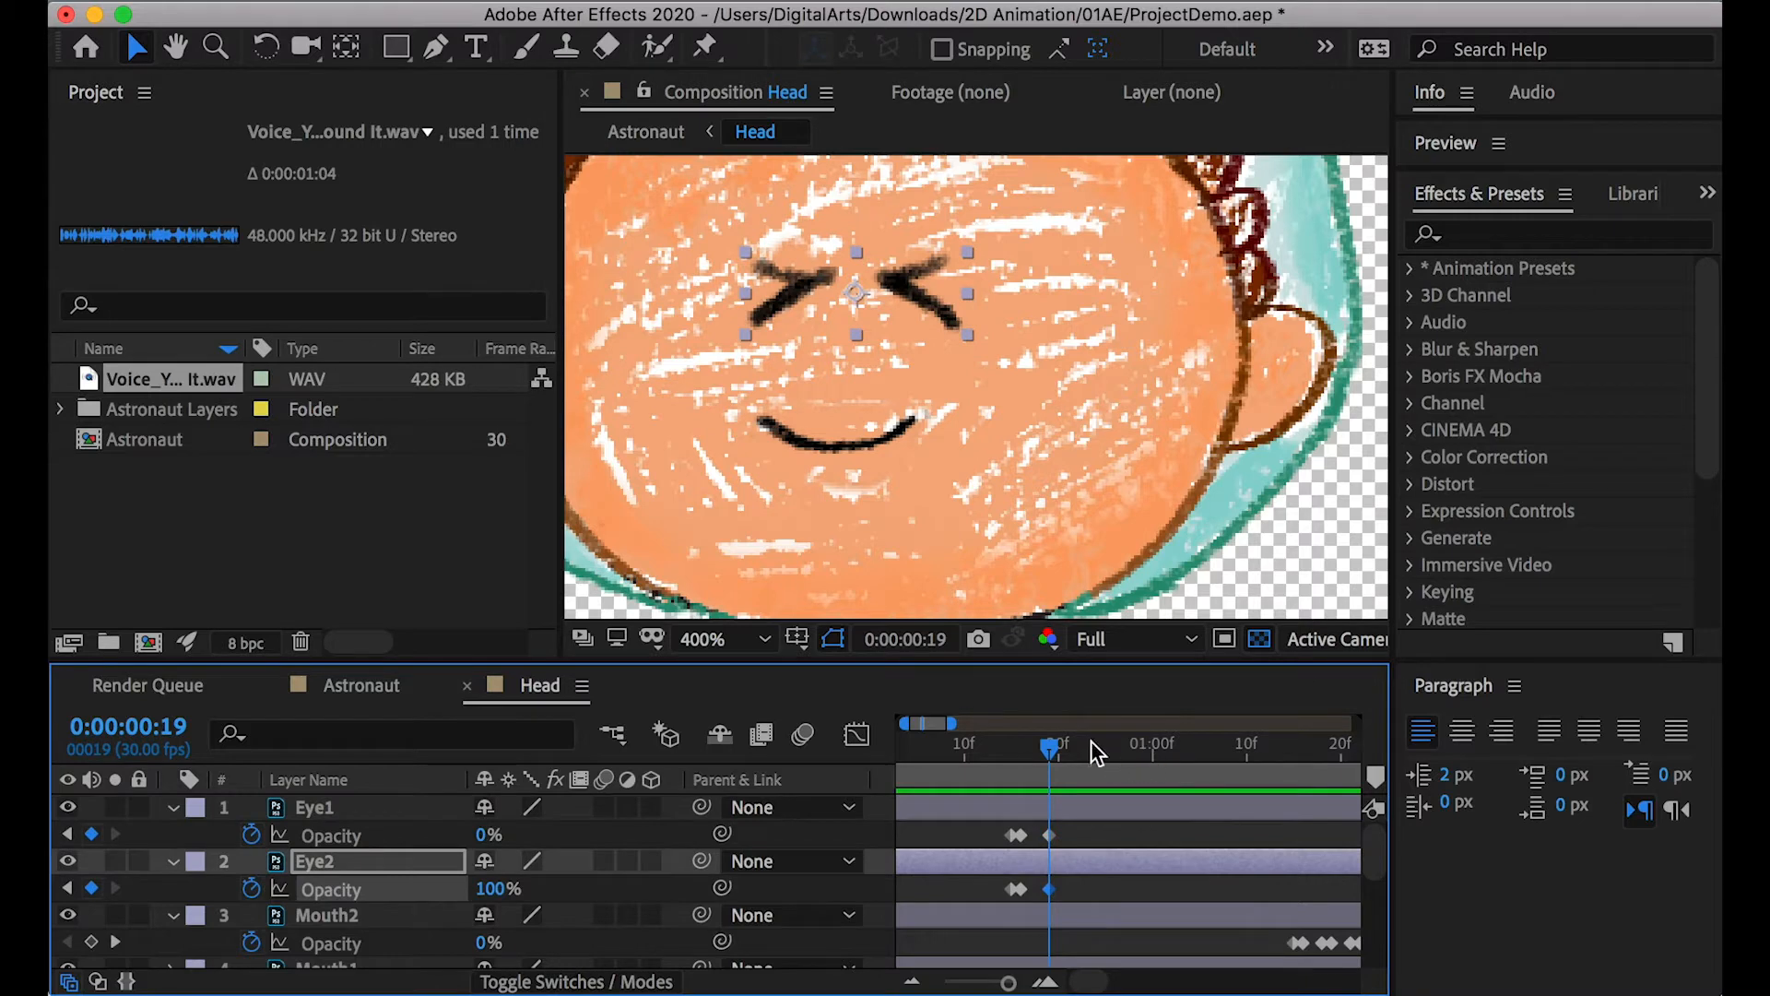
Reopen the eyes at 0:00:00:20 with Opacity keyframes of 100% on Eye1 and 0% on Eye2, and preview the blink
click(1059, 744)
click(489, 835)
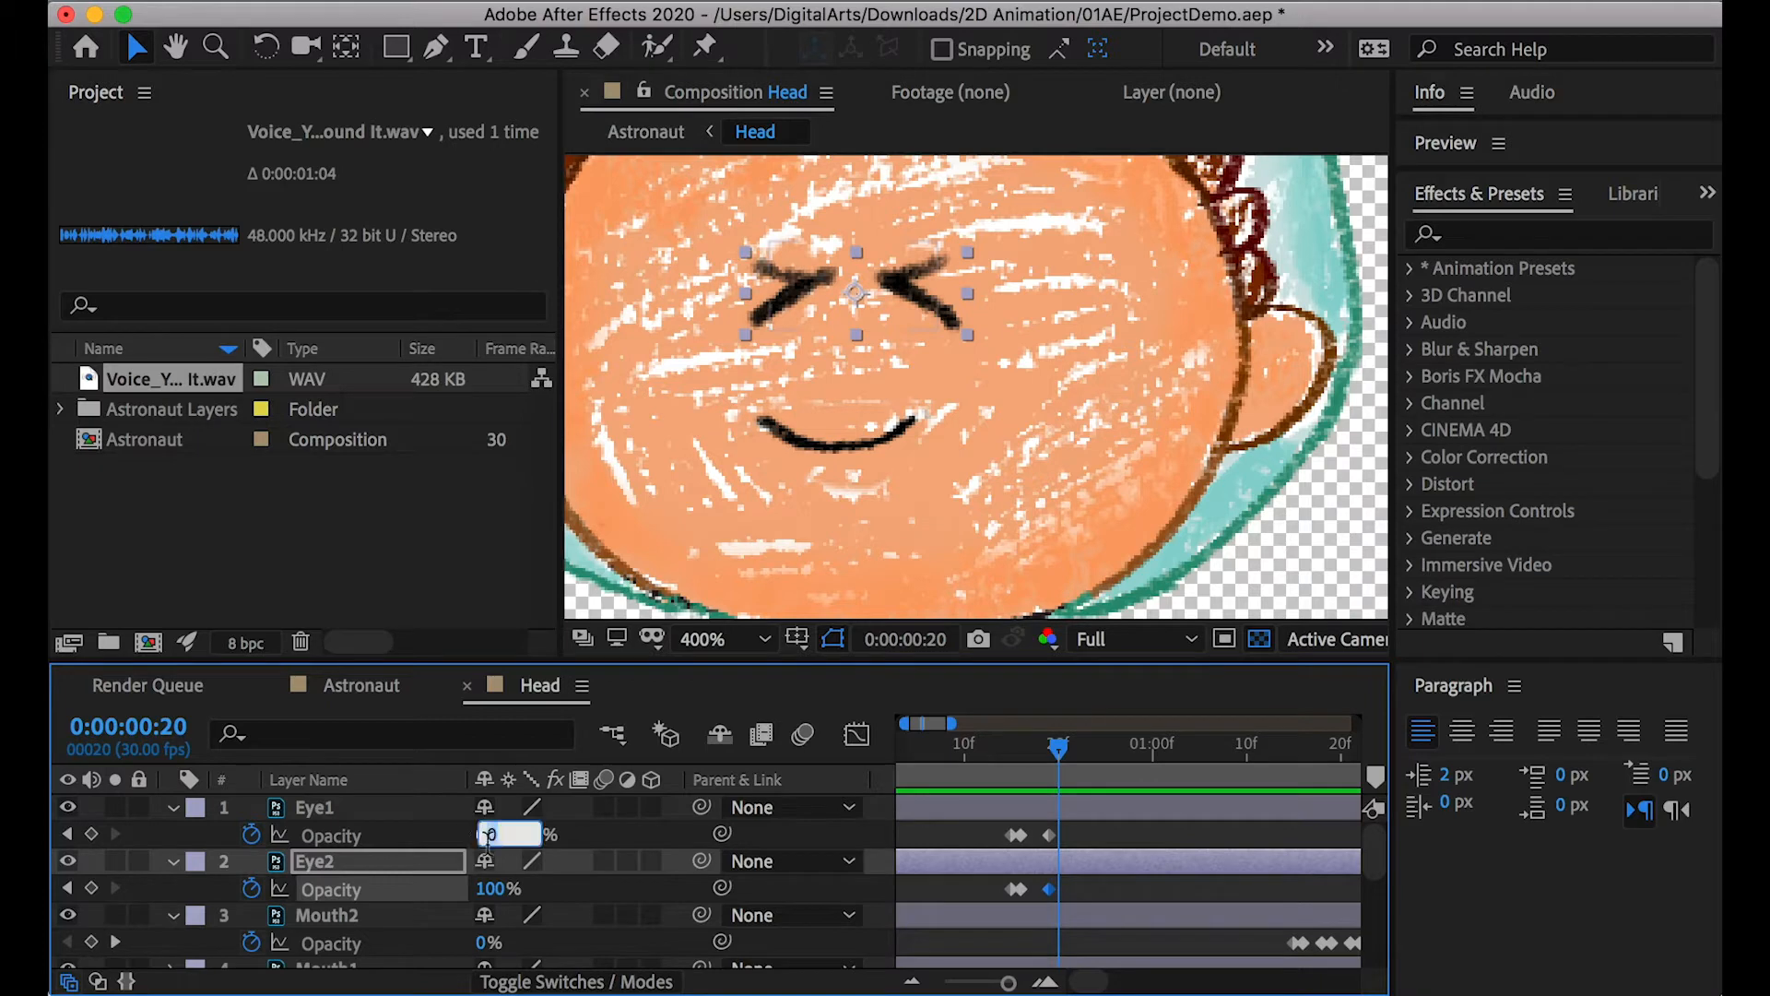
click(347, 817)
click(486, 836)
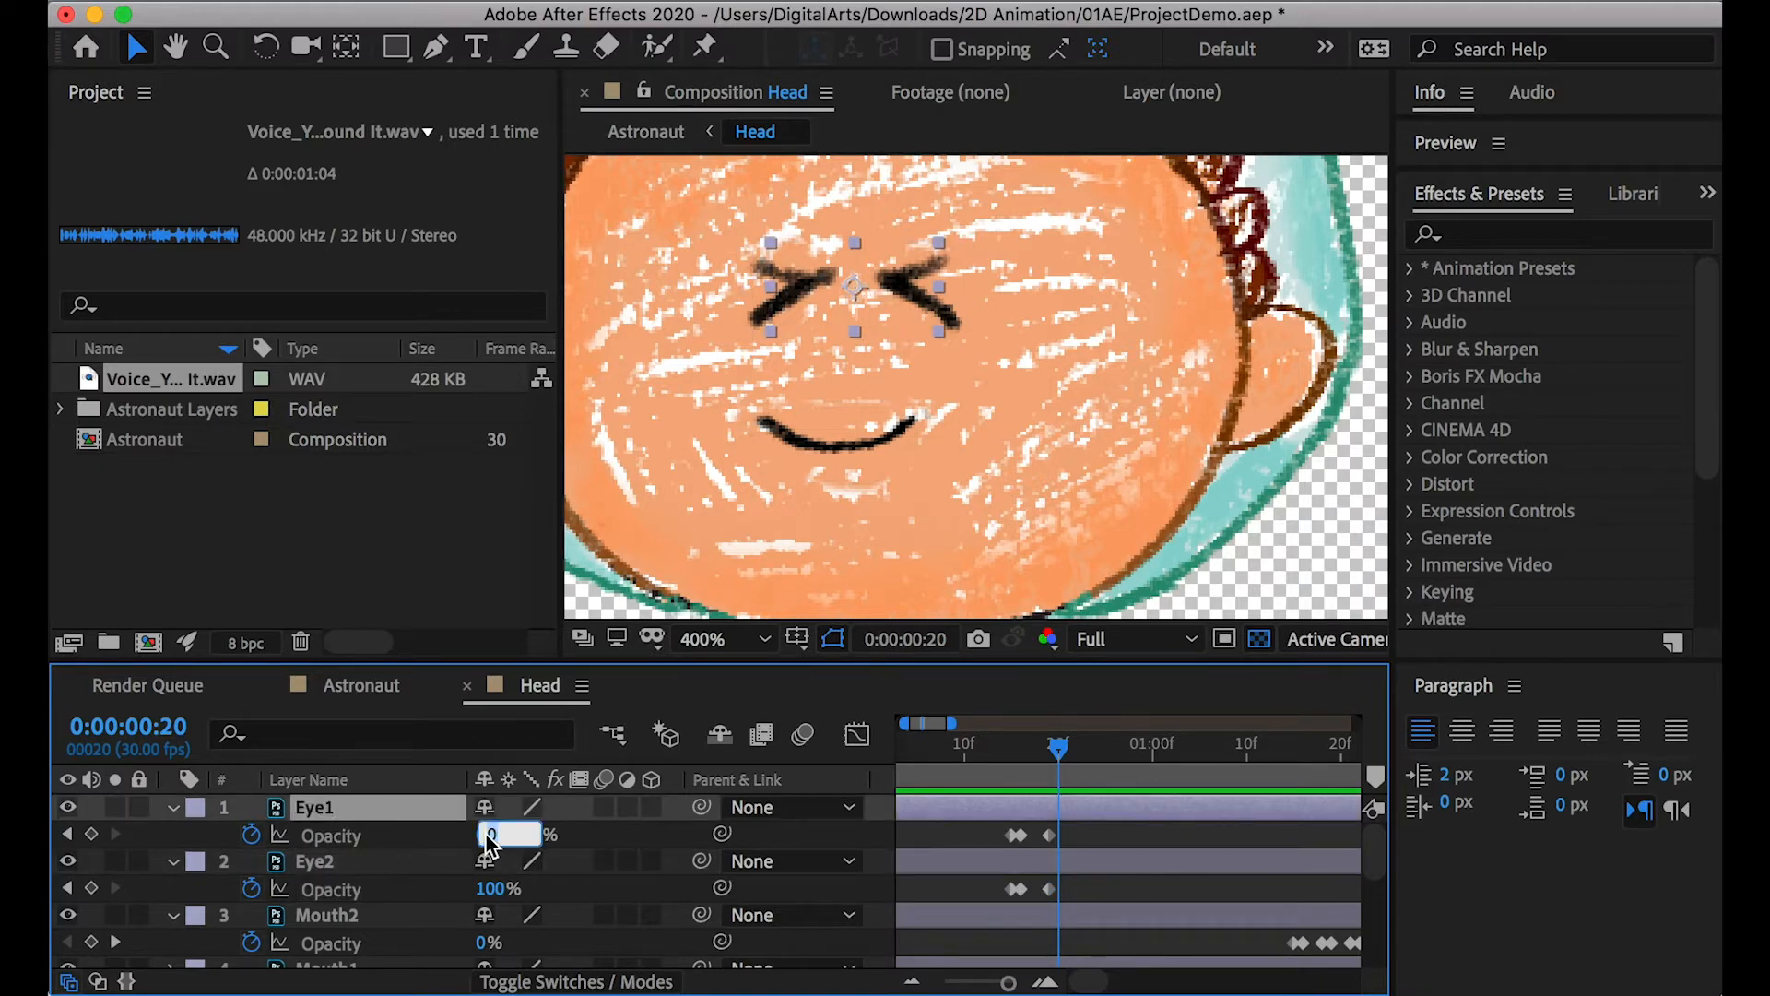
text(100)
key(Return)
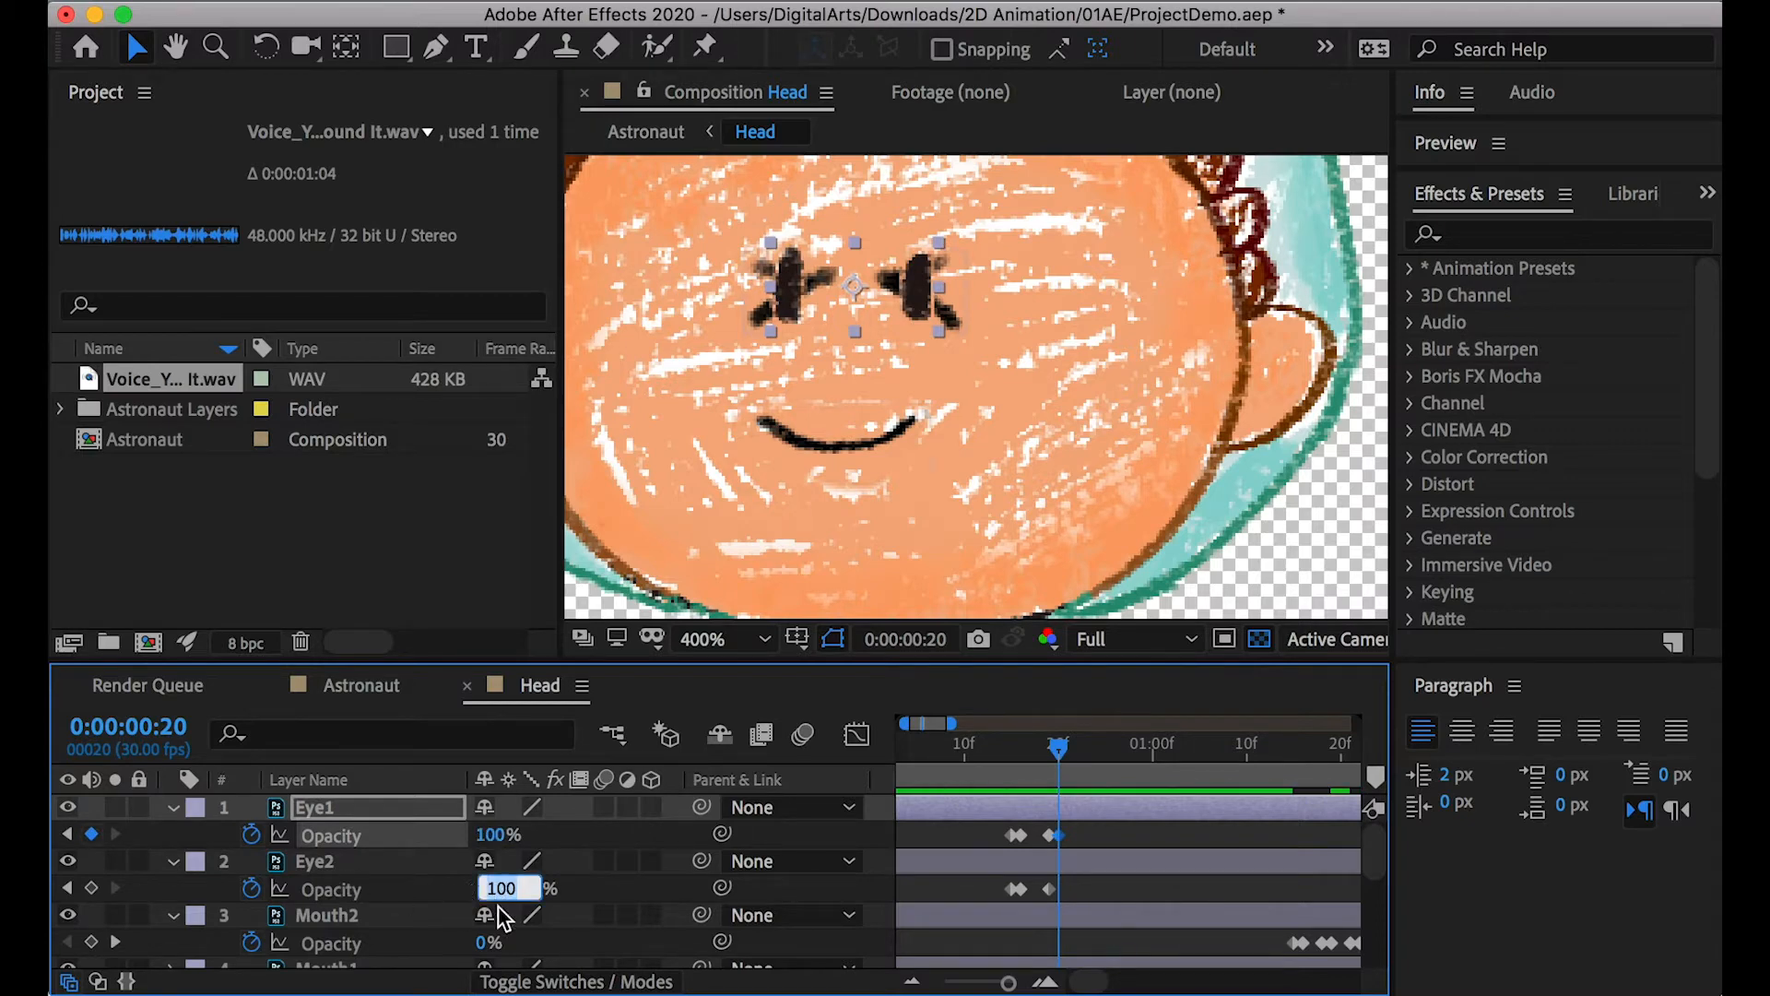
text(0)
key(Return)
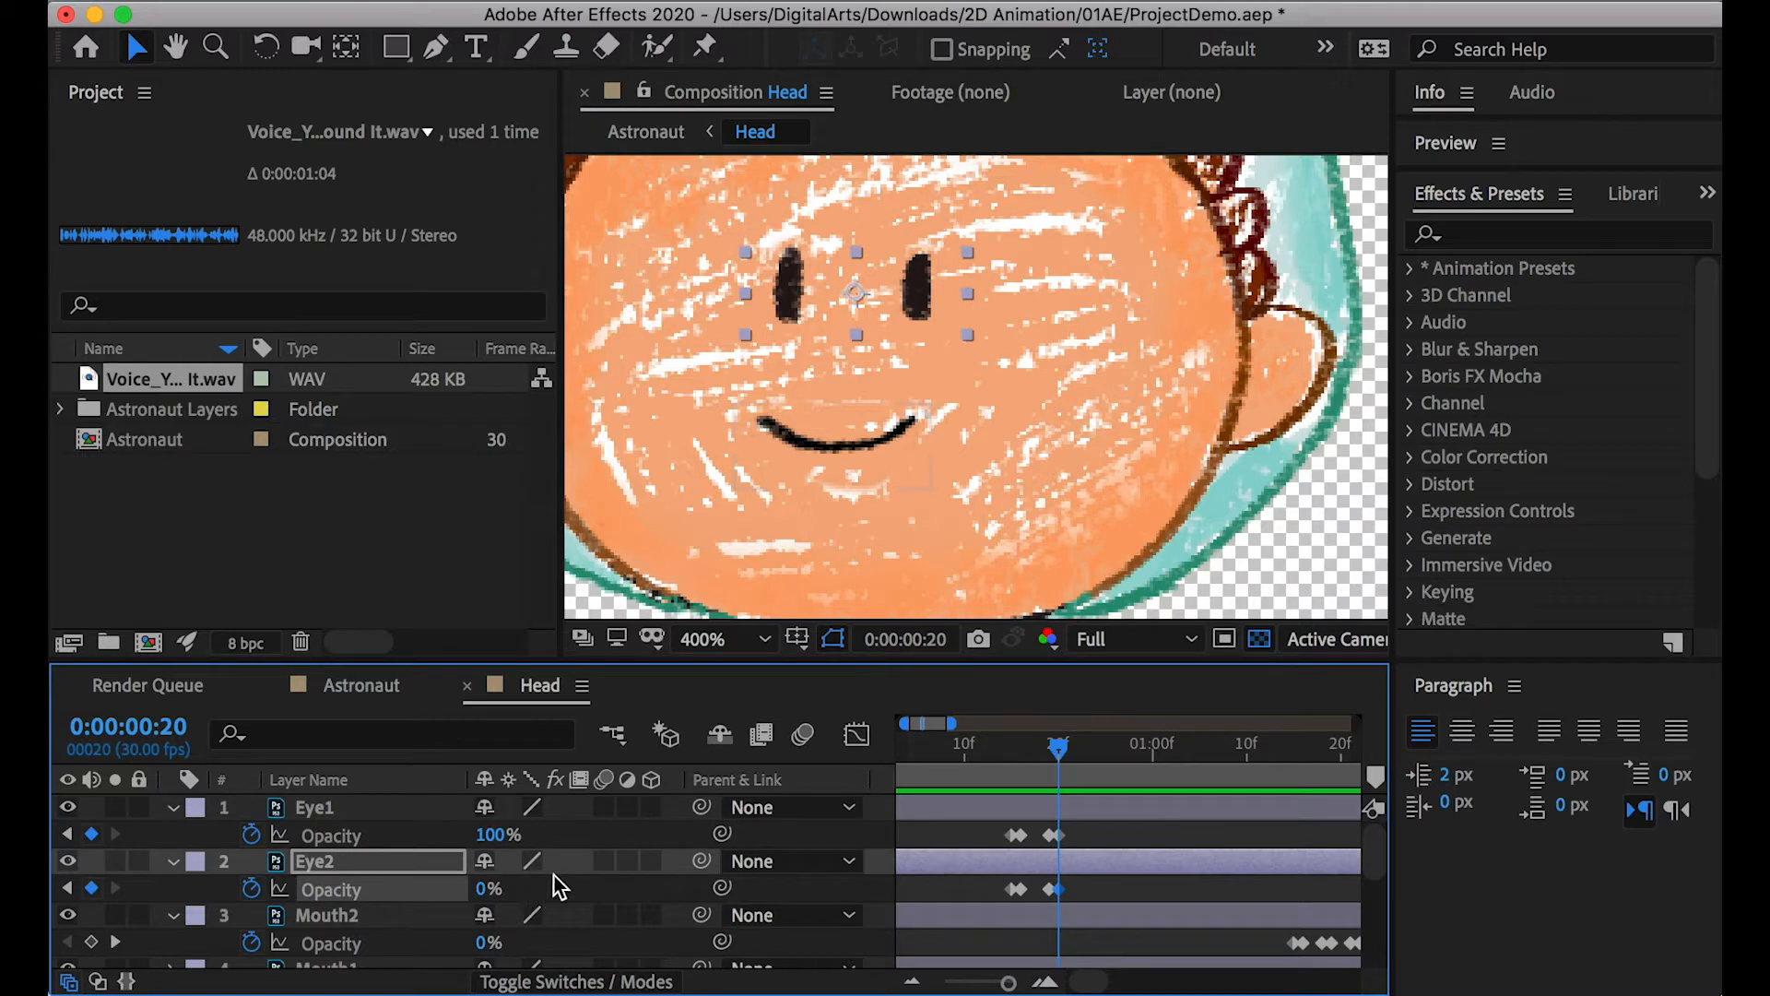
drag(1058, 745, 927, 756)
key(space)
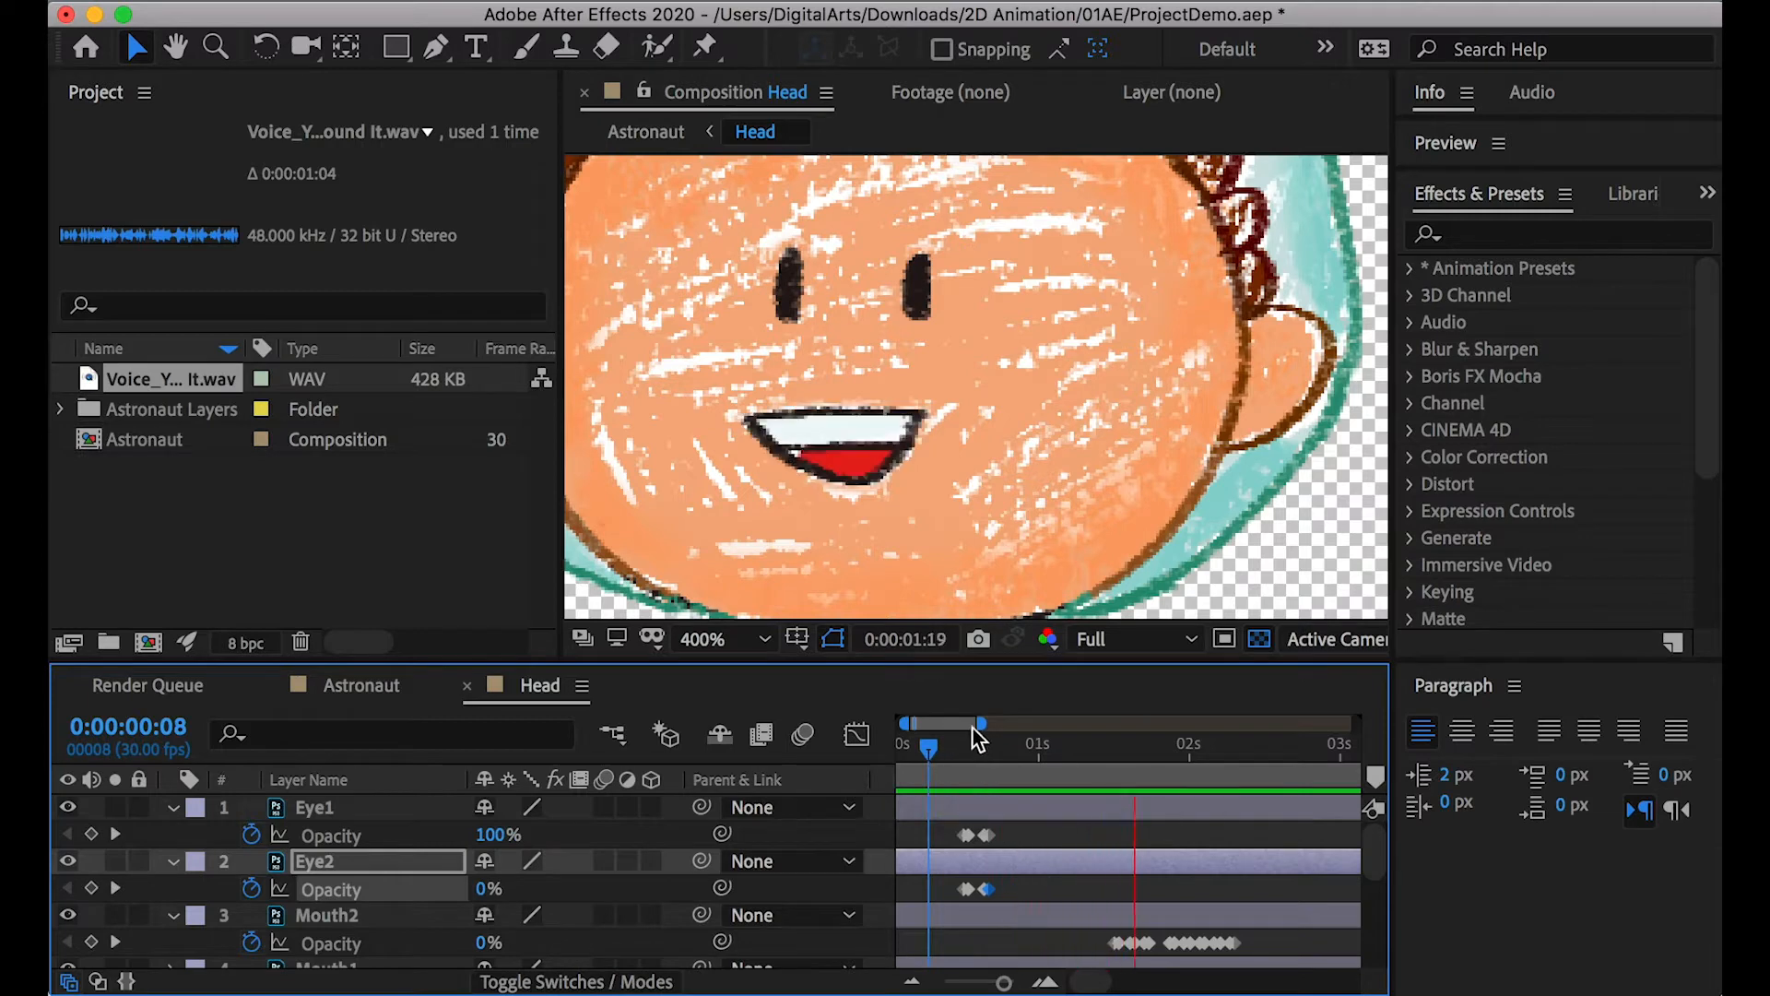
Copy the blink's Opacity keyframes on Eye1 and Eye2 to 0:00:01:26 on the same layers
drag(983, 724, 1008, 724)
click(1093, 747)
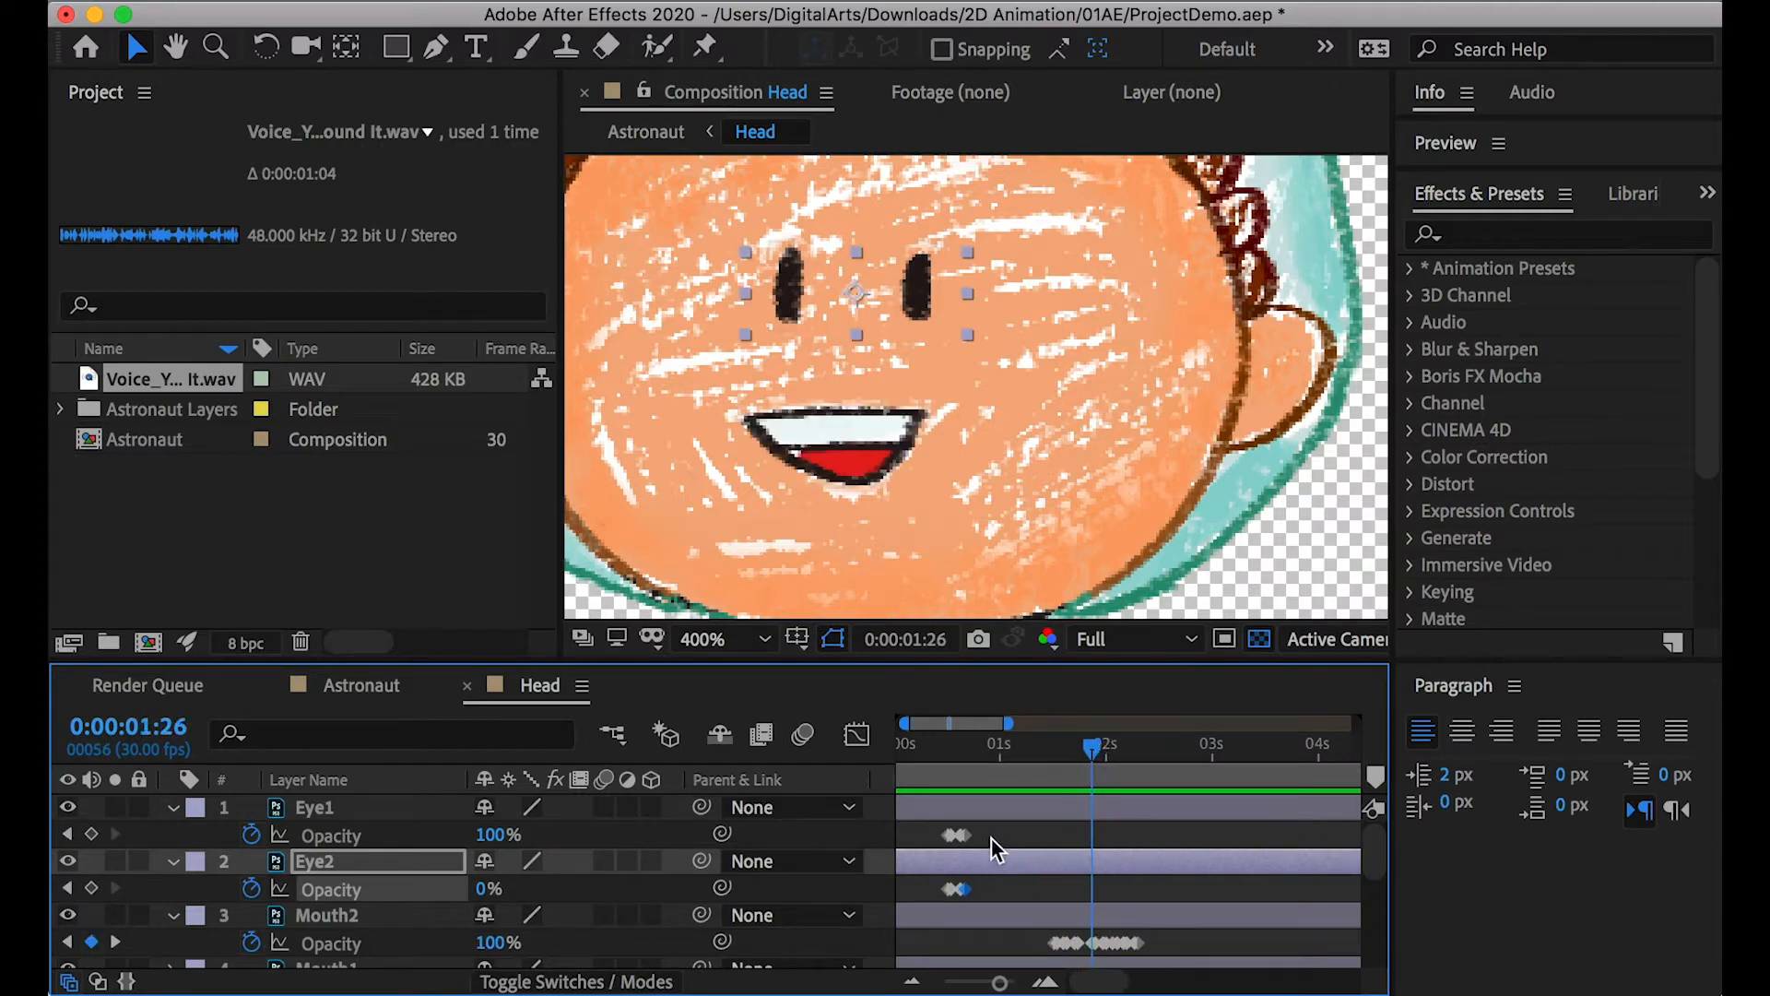
drag(992, 830, 933, 836)
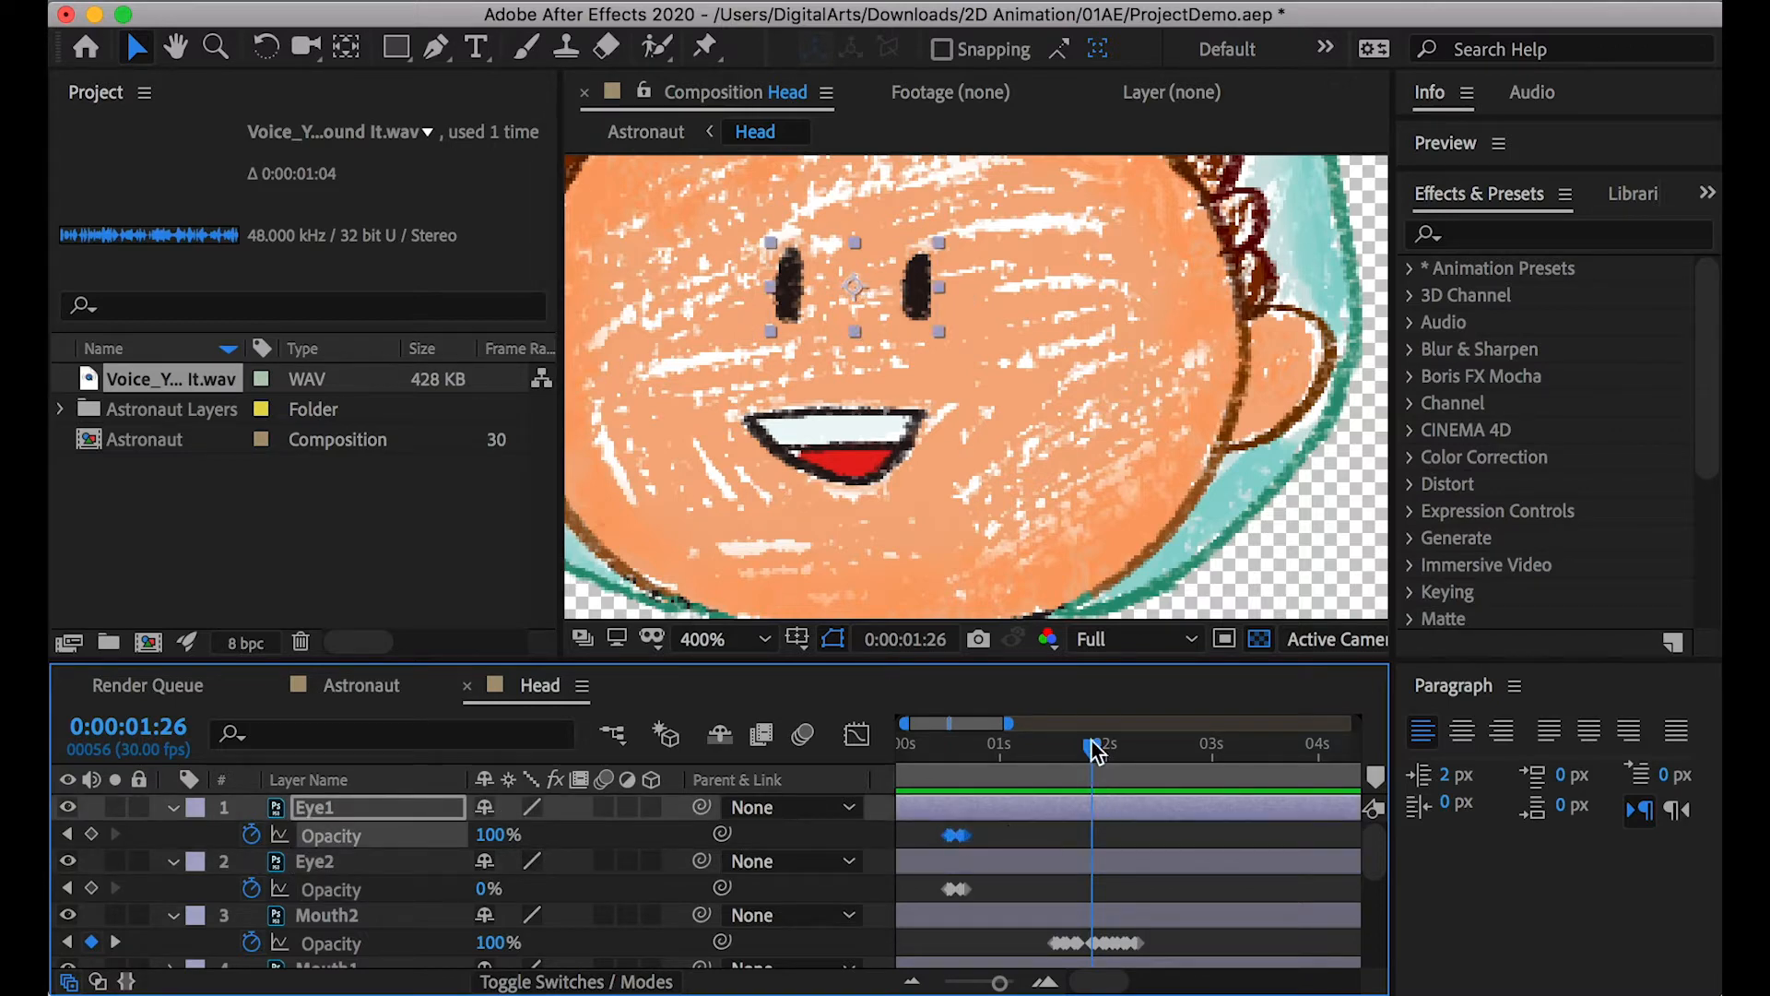
drag(987, 827, 934, 847)
mouse_move(971, 837)
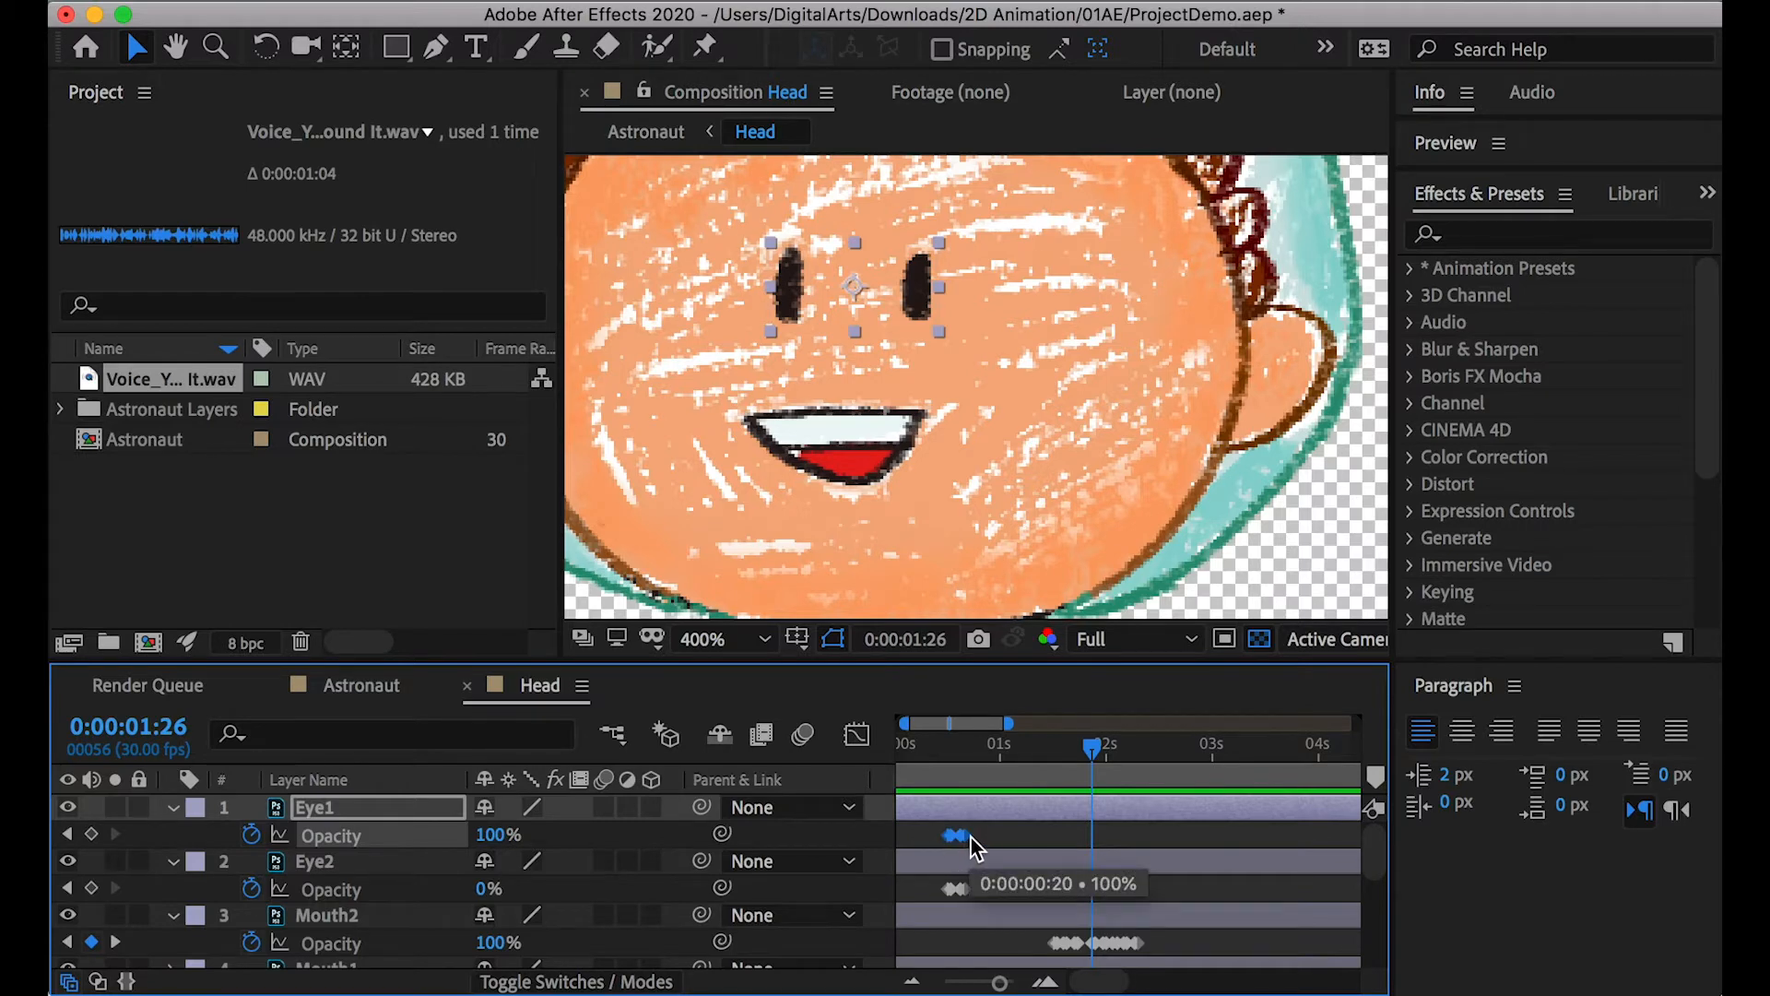
key(super+v)
drag(988, 881, 922, 896)
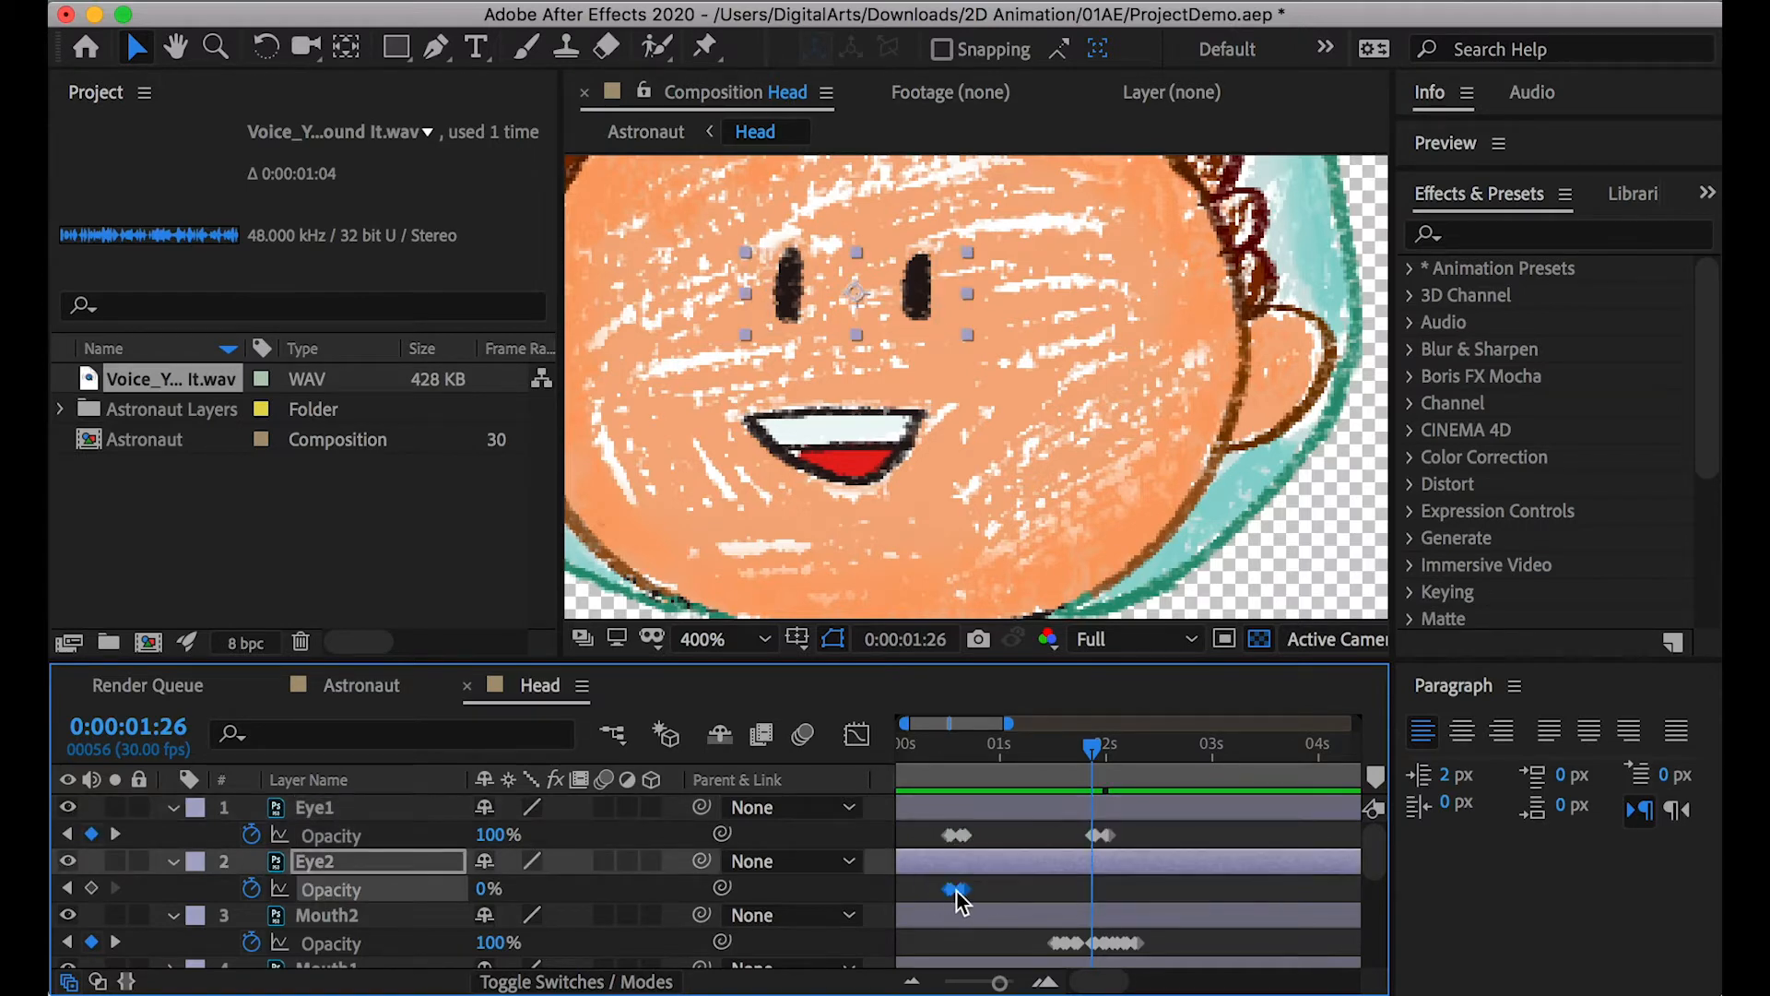
key(super+v)
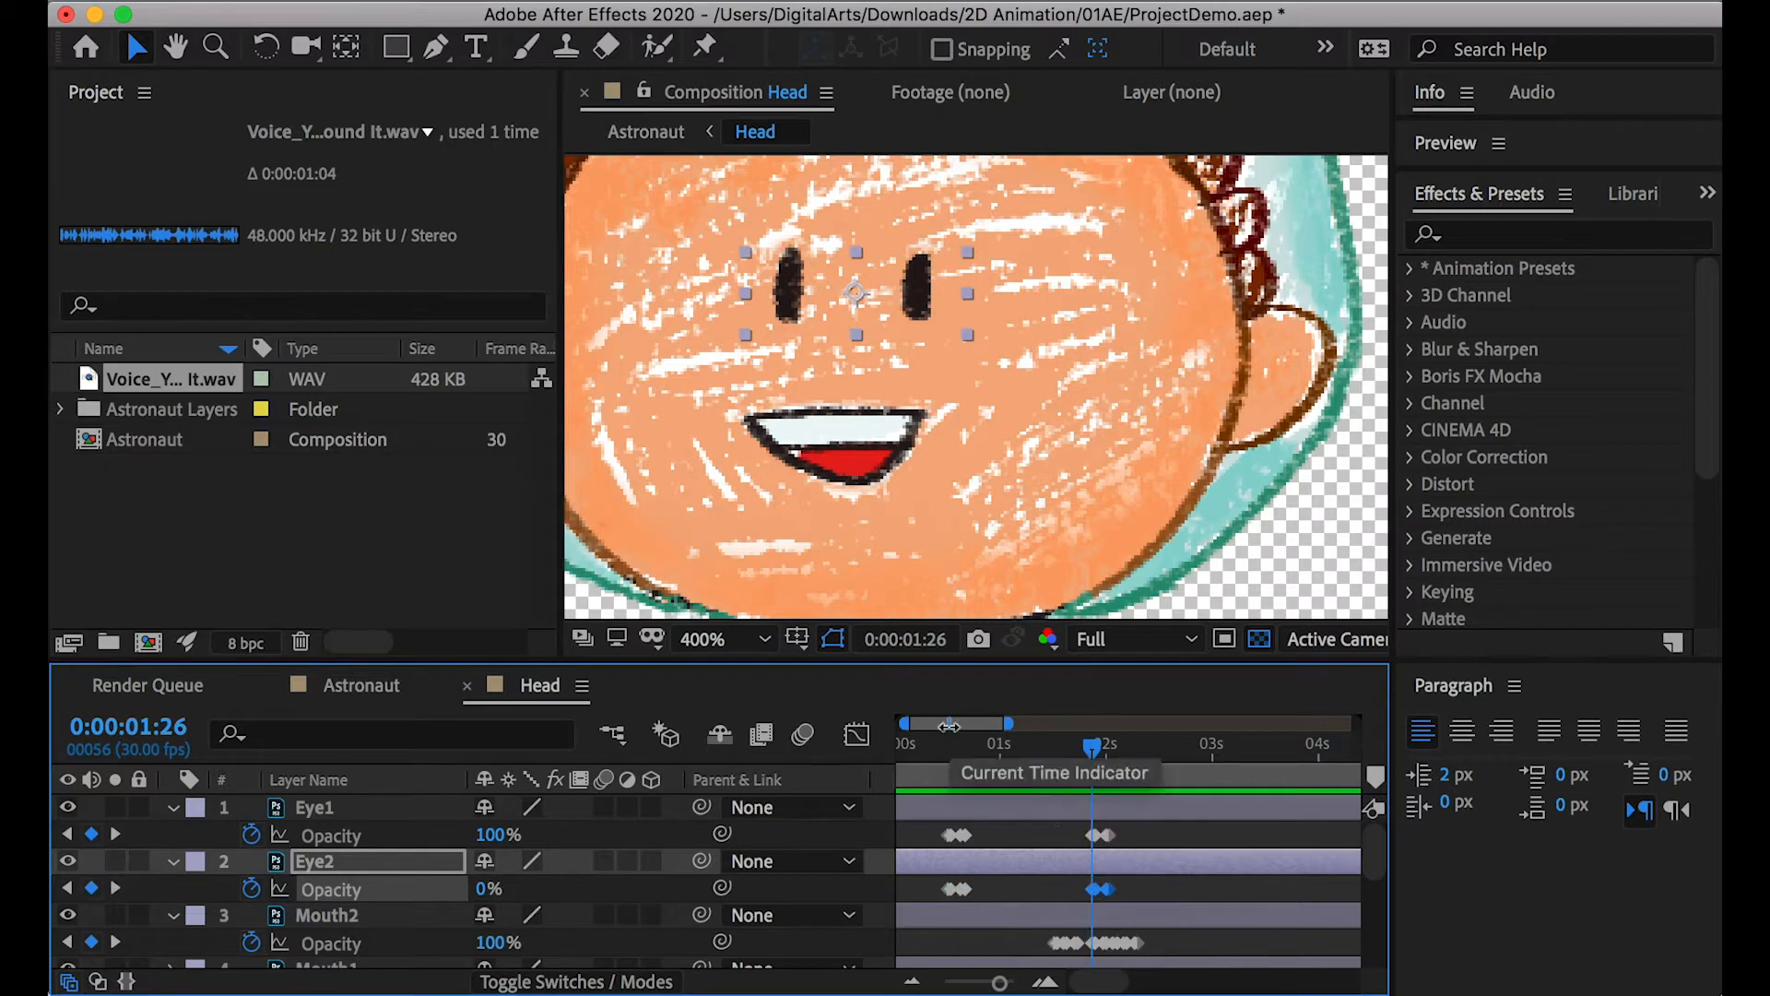
Play the Head composition from the start to check both blinks against the mouth movement
drag(909, 725, 874, 736)
key(Home)
key(space)
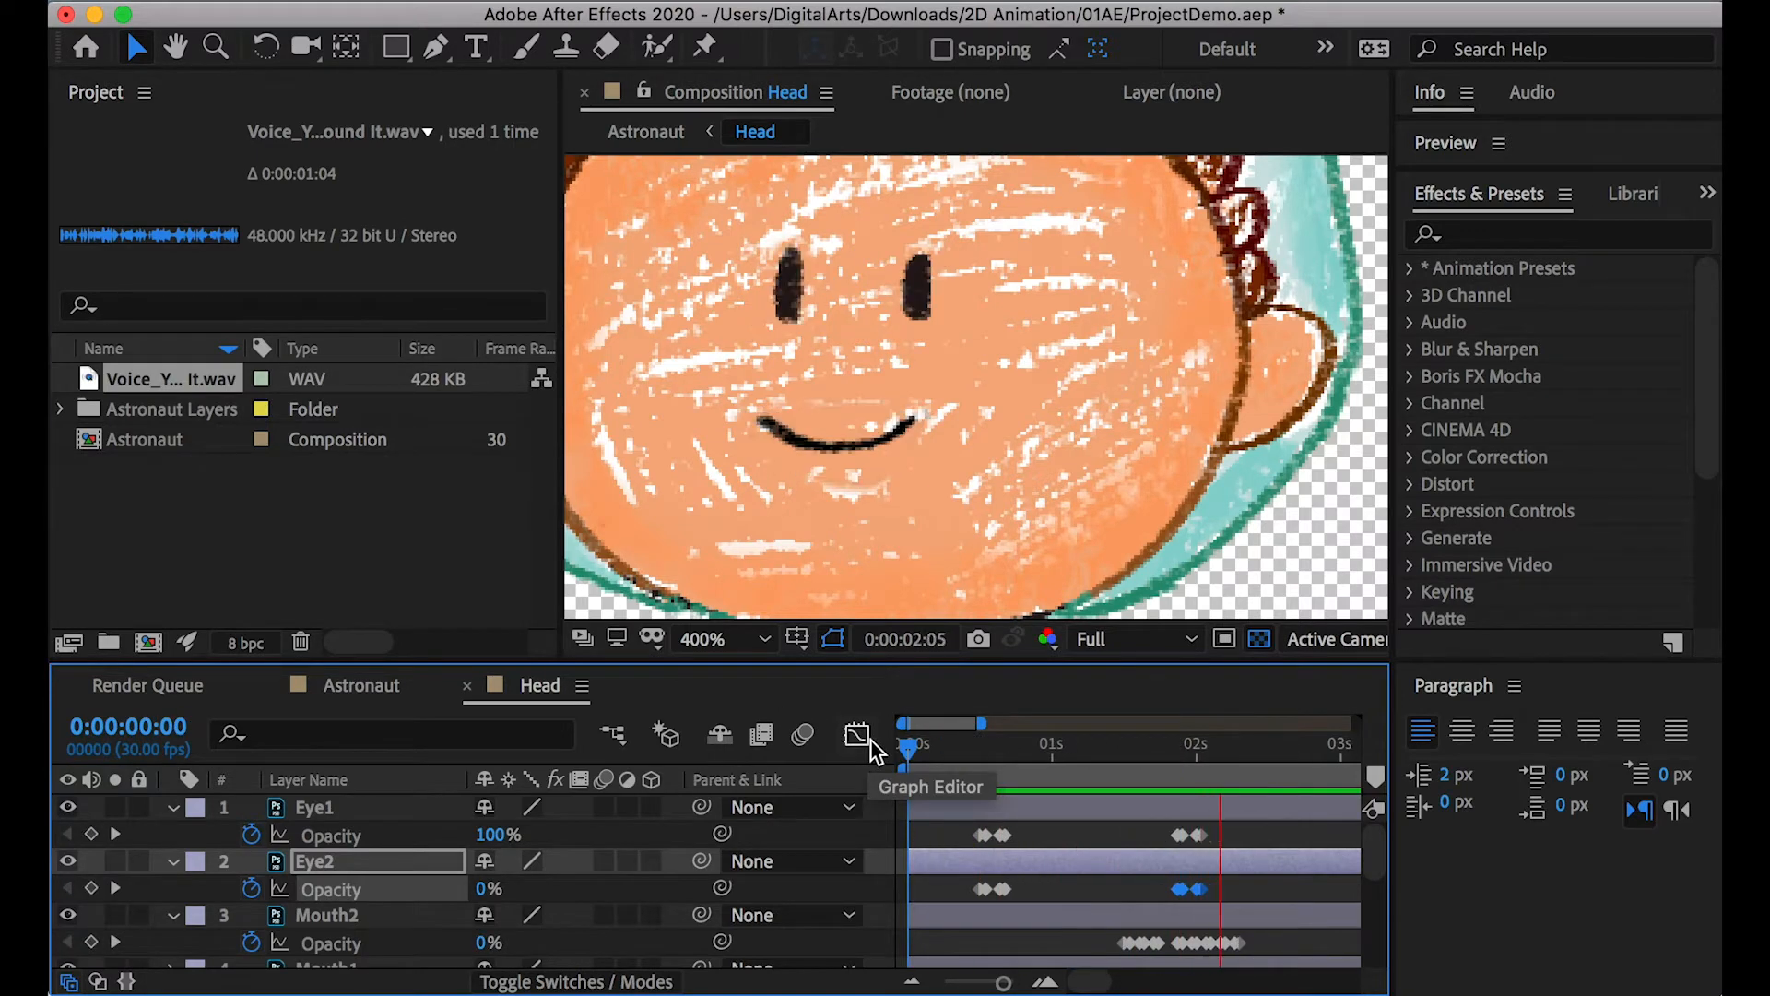
Copy the Opacity keyframes of the first two blinks on Eye1 and Eye2 to 0:00:04:06
drag(981, 725, 1247, 719)
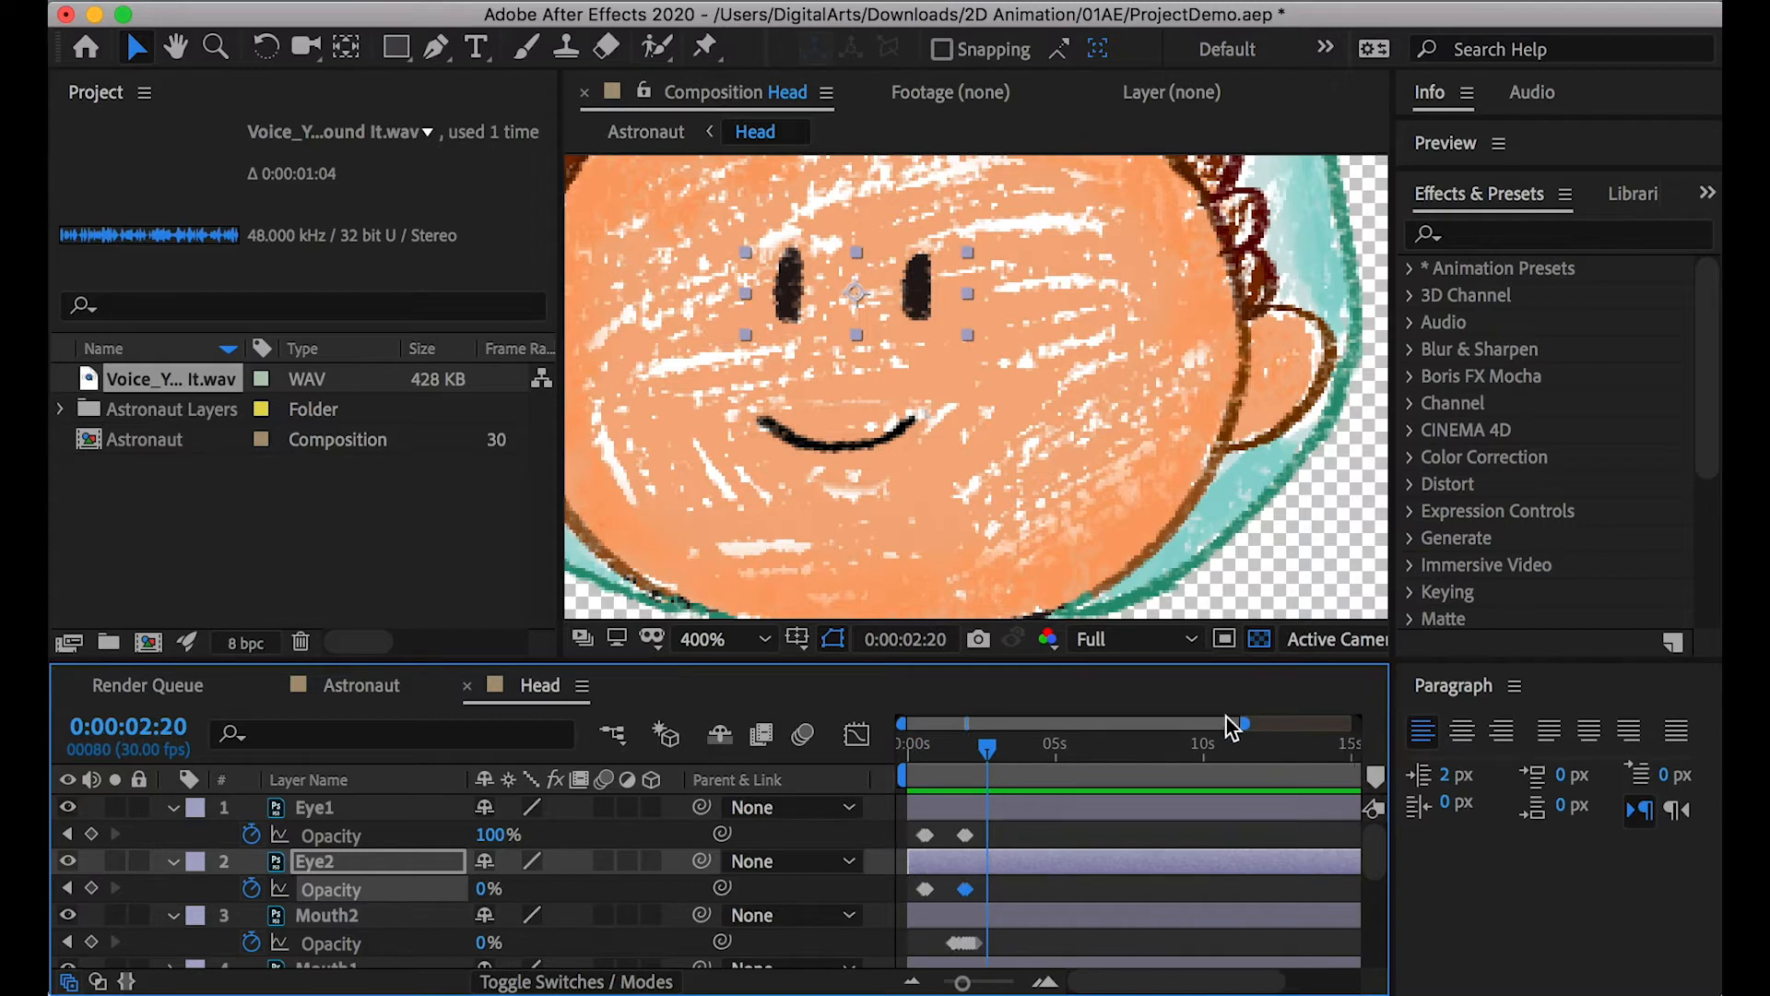
click(1029, 747)
click(972, 835)
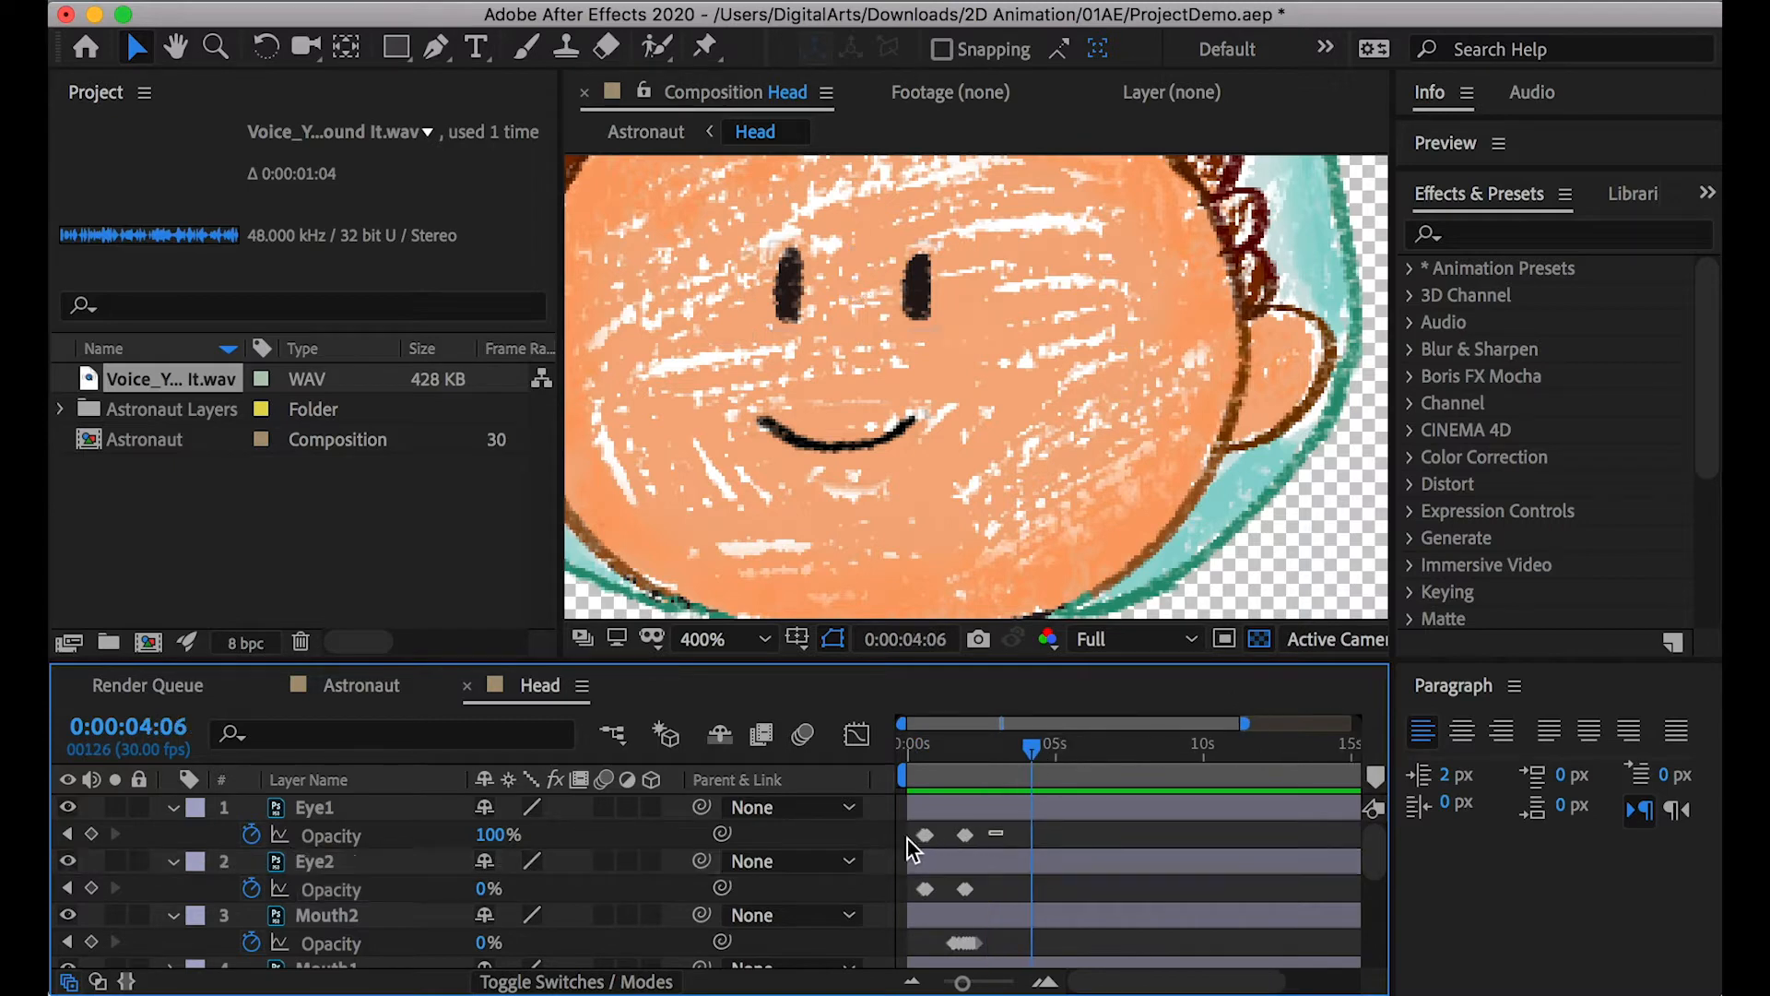
drag(1022, 833, 921, 839)
key(super+c)
key(super+v)
drag(996, 884, 898, 896)
key(super+c)
key(super+v)
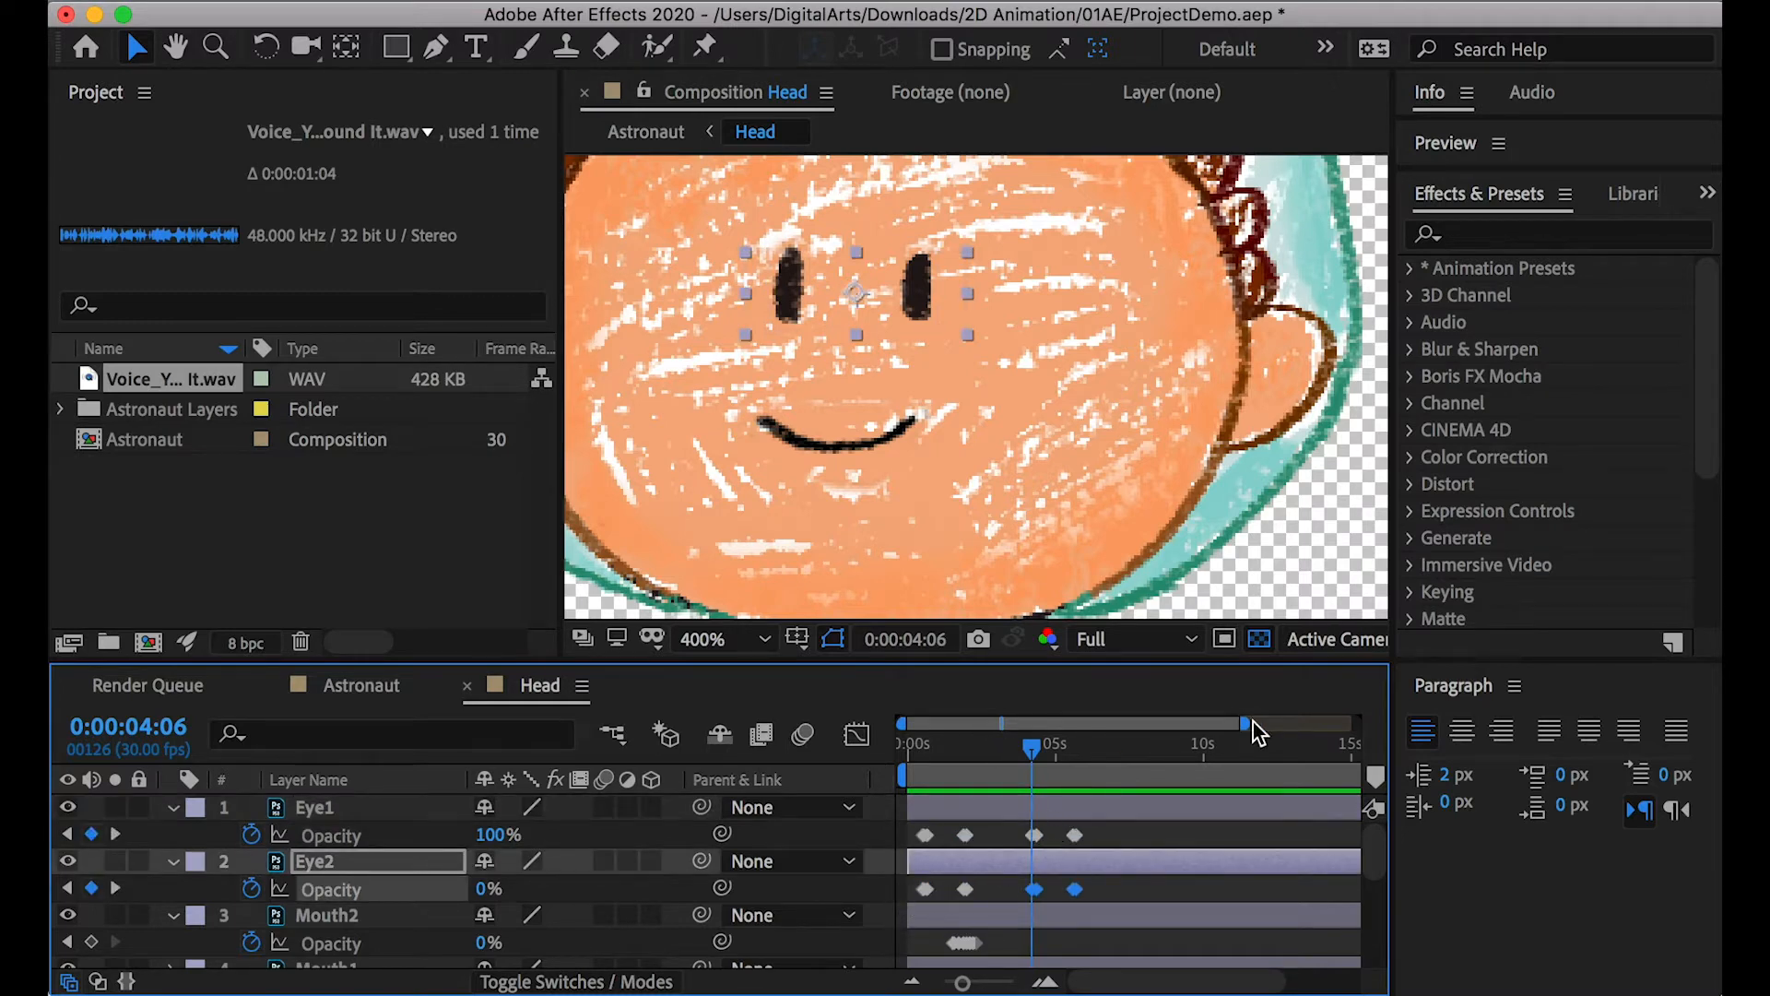
Move the fourth blink's keyframes on Eye1 and Eye2 close behind the third to make a double blink, and preview it from 0:00:03:17
drag(1253, 722, 1039, 761)
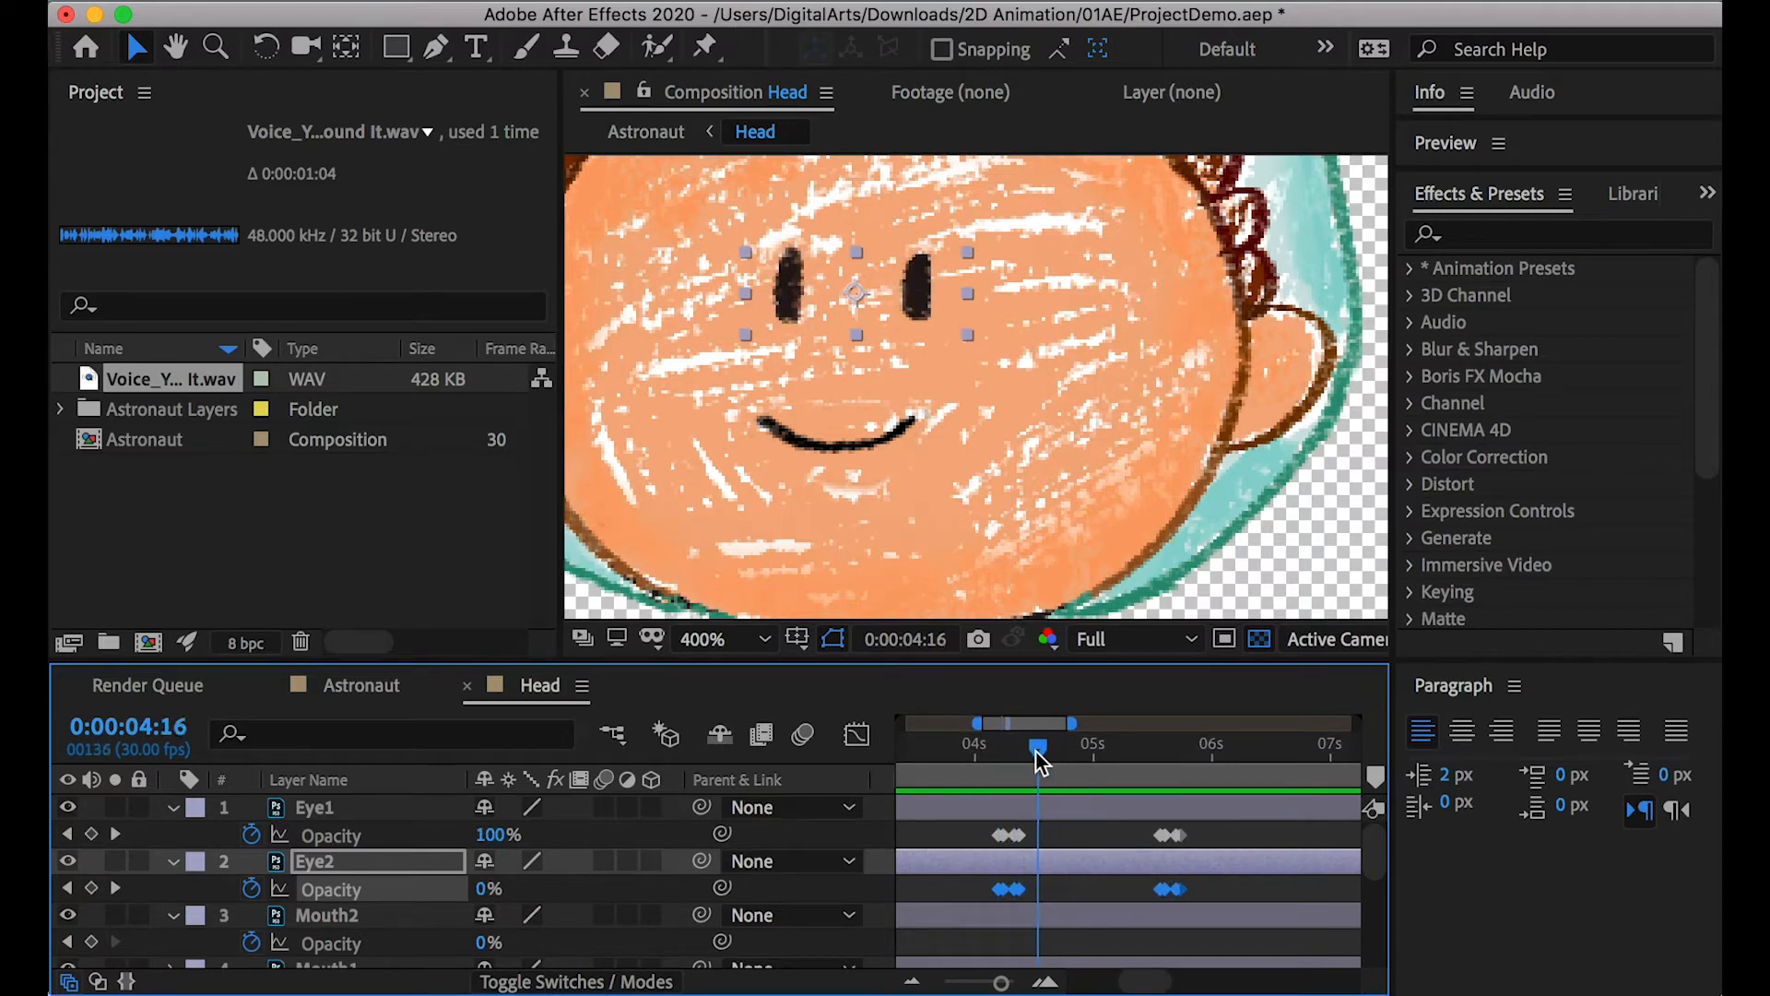
drag(1191, 835, 1136, 838)
drag(1211, 884, 1040, 897)
click(927, 751)
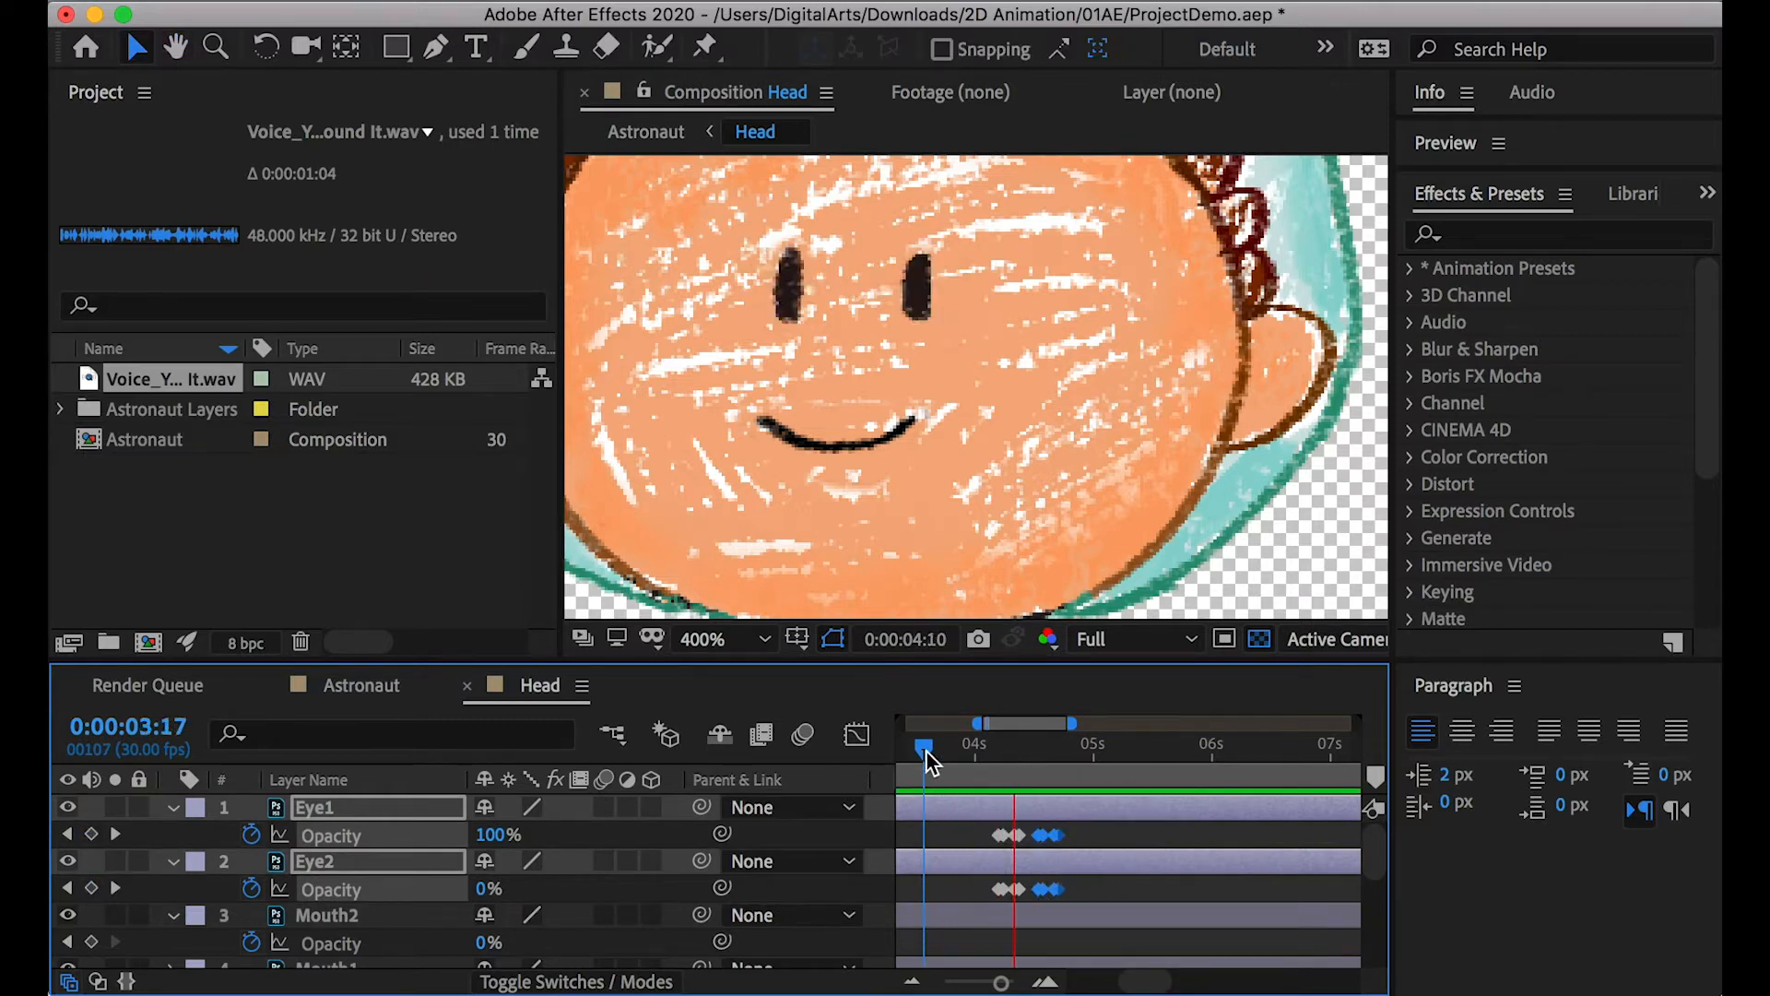
Copy the first two blinks' Opacity keyframes on Eye1 and Eye2 to about 7 seconds
click(1164, 747)
drag(1072, 723, 1367, 707)
drag(978, 719, 902, 720)
drag(1037, 748, 1070, 745)
drag(974, 833, 909, 839)
key(super+c)
key(super+v)
drag(974, 887, 911, 895)
key(super+c)
key(super+v)
Copy the last blink's Opacity keyframes on Eye1 and Eye2 to 0:00:10:14
drag(1143, 745, 1154, 749)
click(1100, 835)
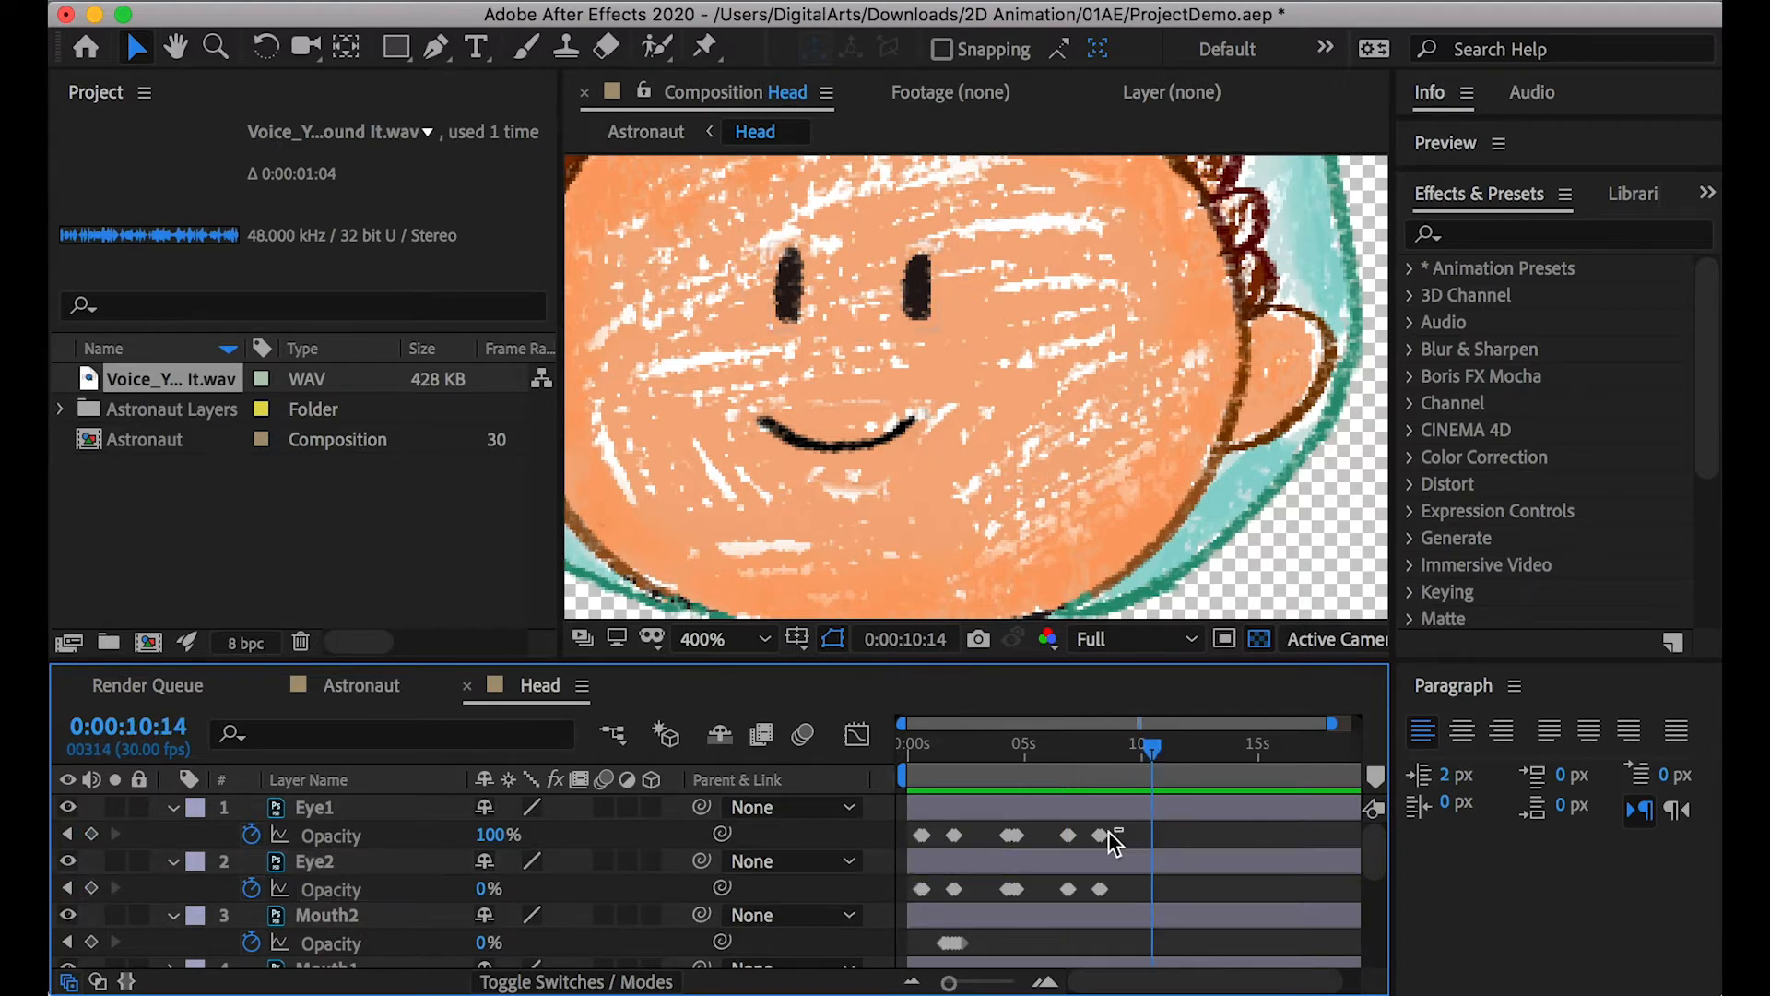
key(super+c)
key(super+v)
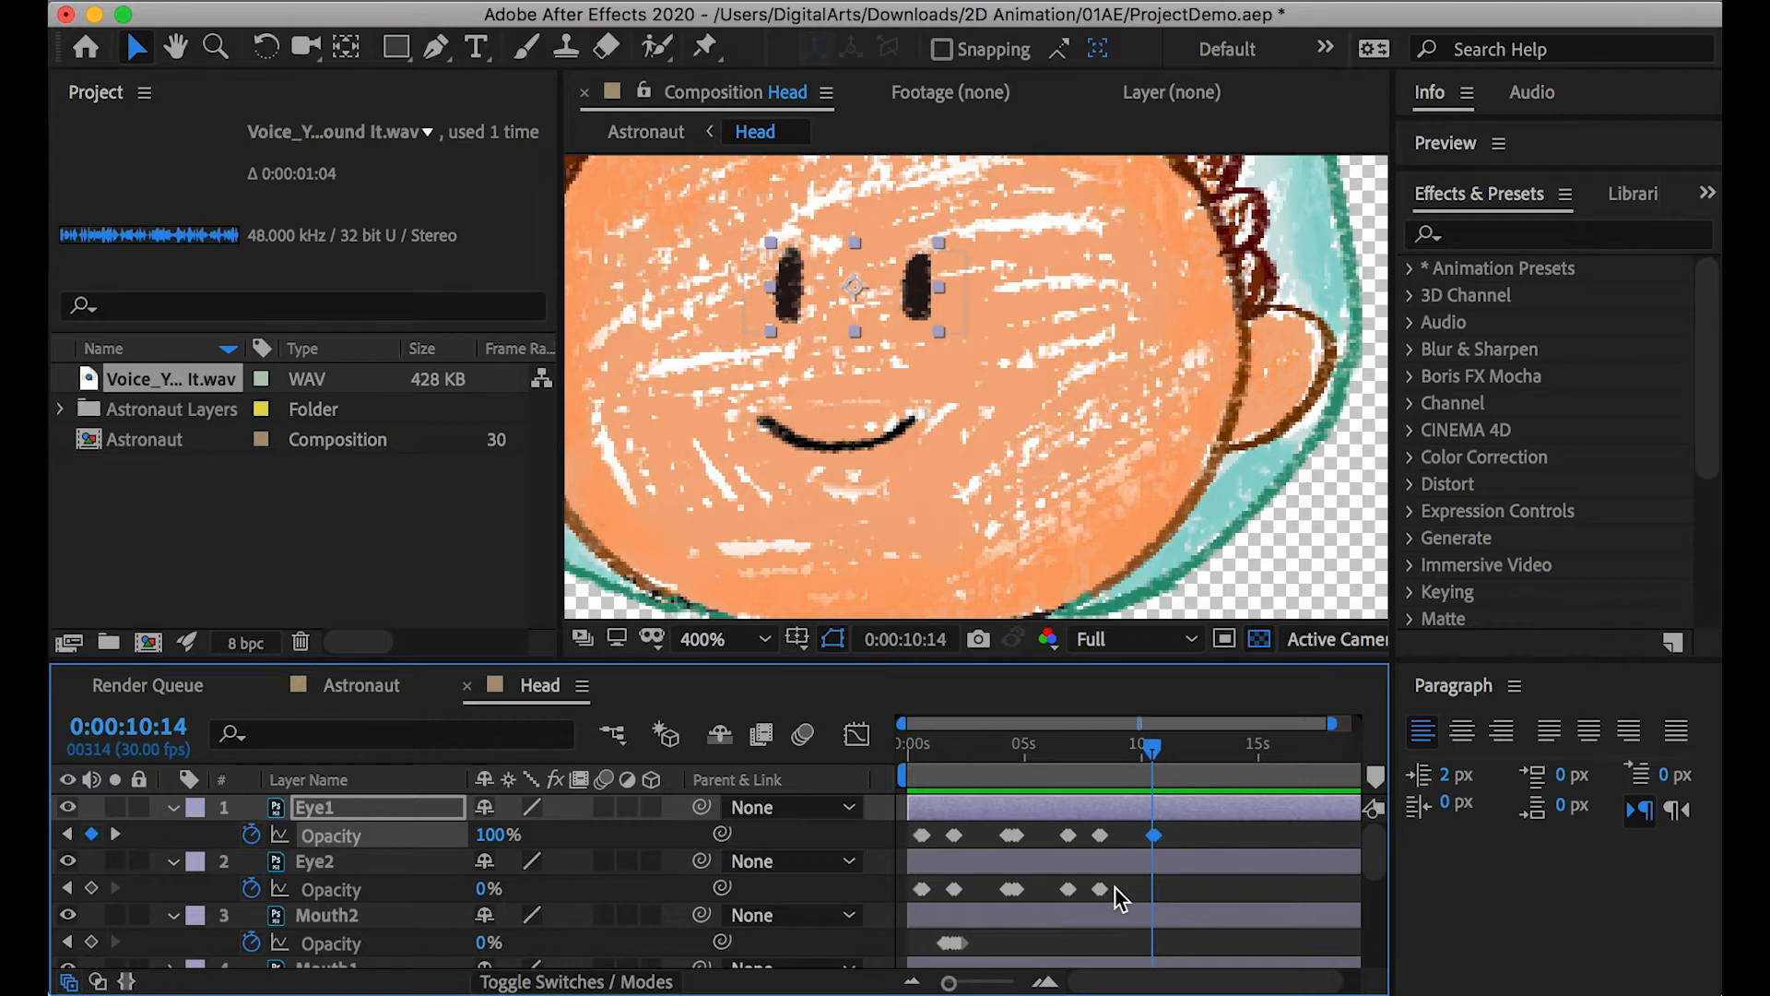
click(1100, 887)
key(super+c)
key(super+v)
Shift the last two blinks' keyframes on both Eye1 and Eye2 slightly later in time
click(1100, 834)
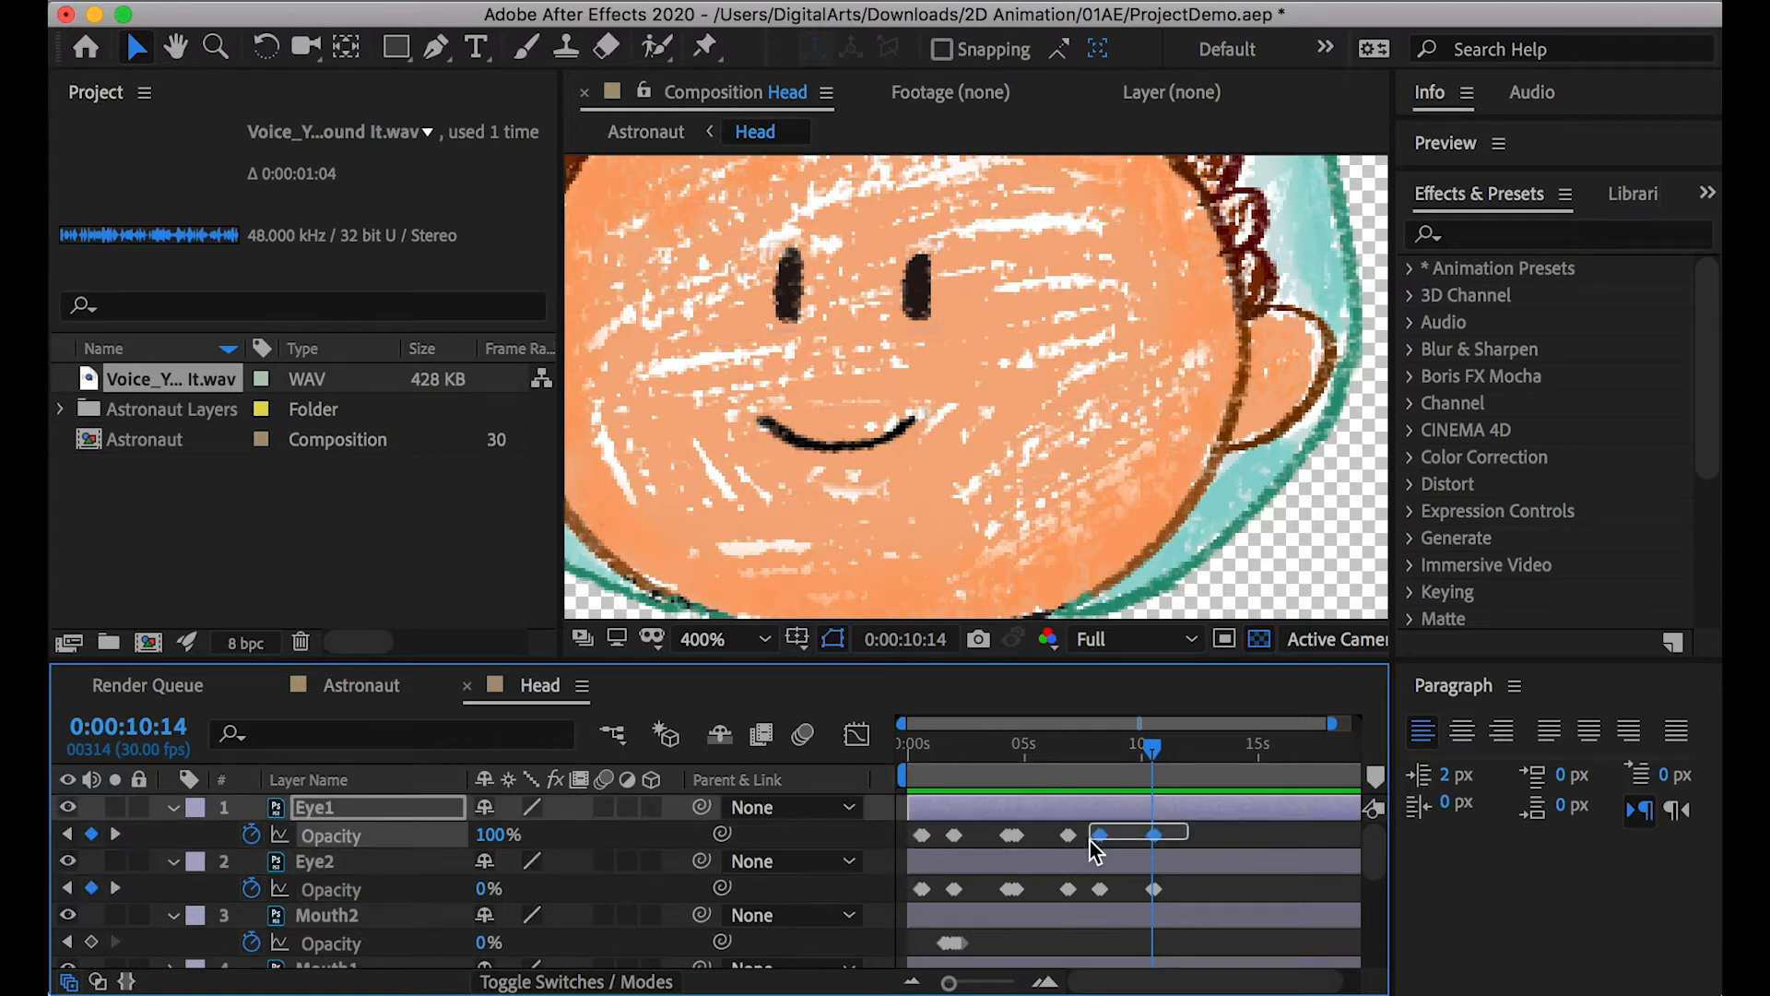
shift+click(1101, 888)
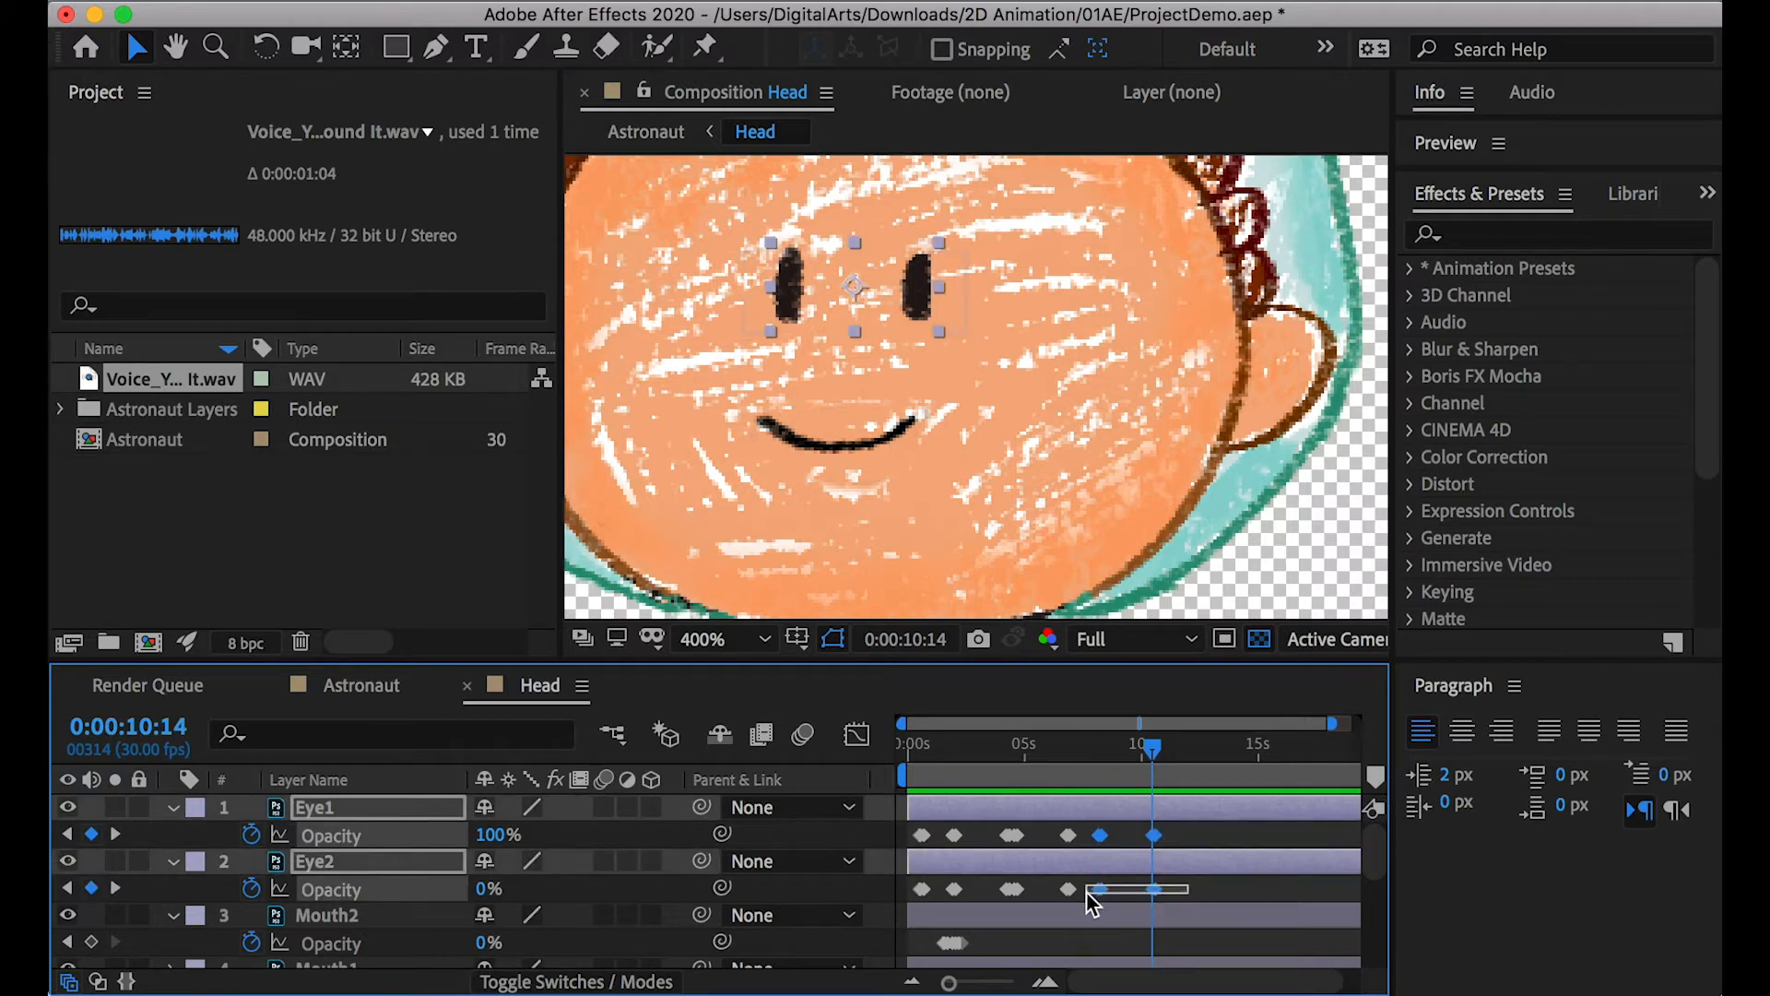
drag(1099, 889, 1104, 888)
Copy the last three blinks' Opacity keyframes on Eye1 and Eye2 to 0:00:13:03
mouse_move(1191, 742)
mouse_down()
mouse_move(1172, 744)
mouse_move(1228, 747)
mouse_move(1214, 753)
mouse_up()
drag(1202, 828, 1053, 845)
key(super+c)
key(super+v)
click(1184, 884)
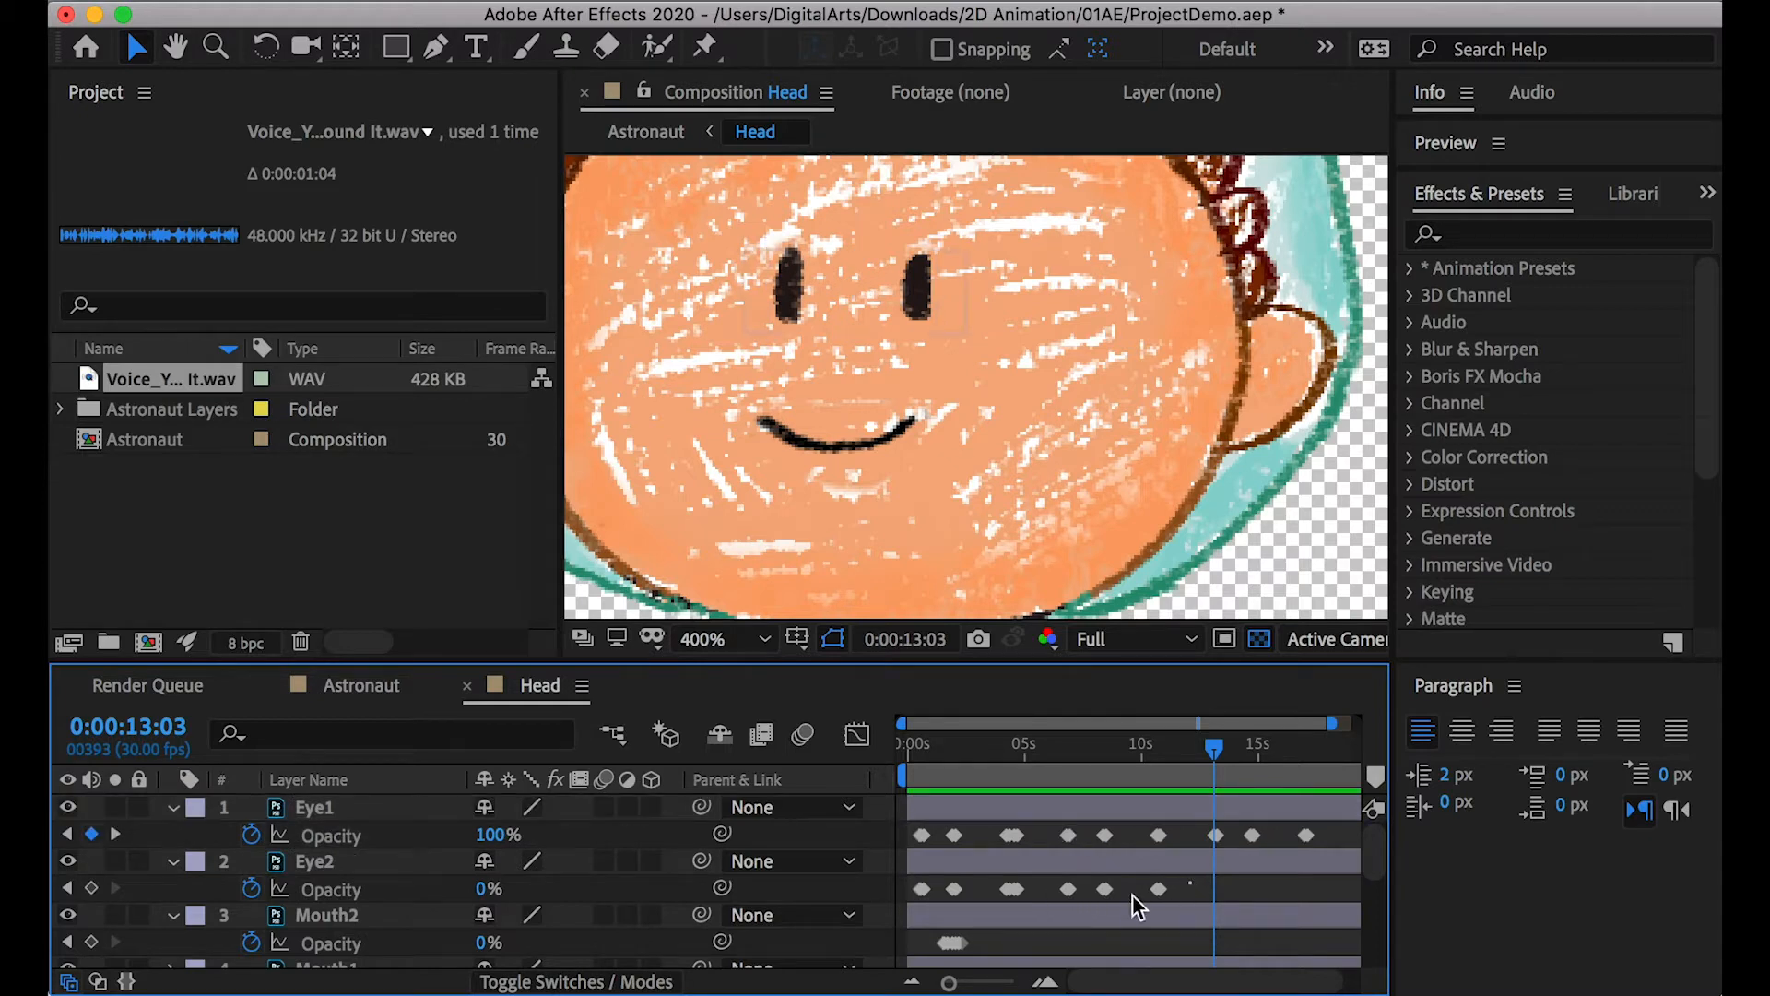
drag(1049, 883, 1191, 900)
key(super+v)
Move the blink at 0:00:13:03 slightly earlier on both eye layers and preview the timing from 0:00:11:28
click(1215, 834)
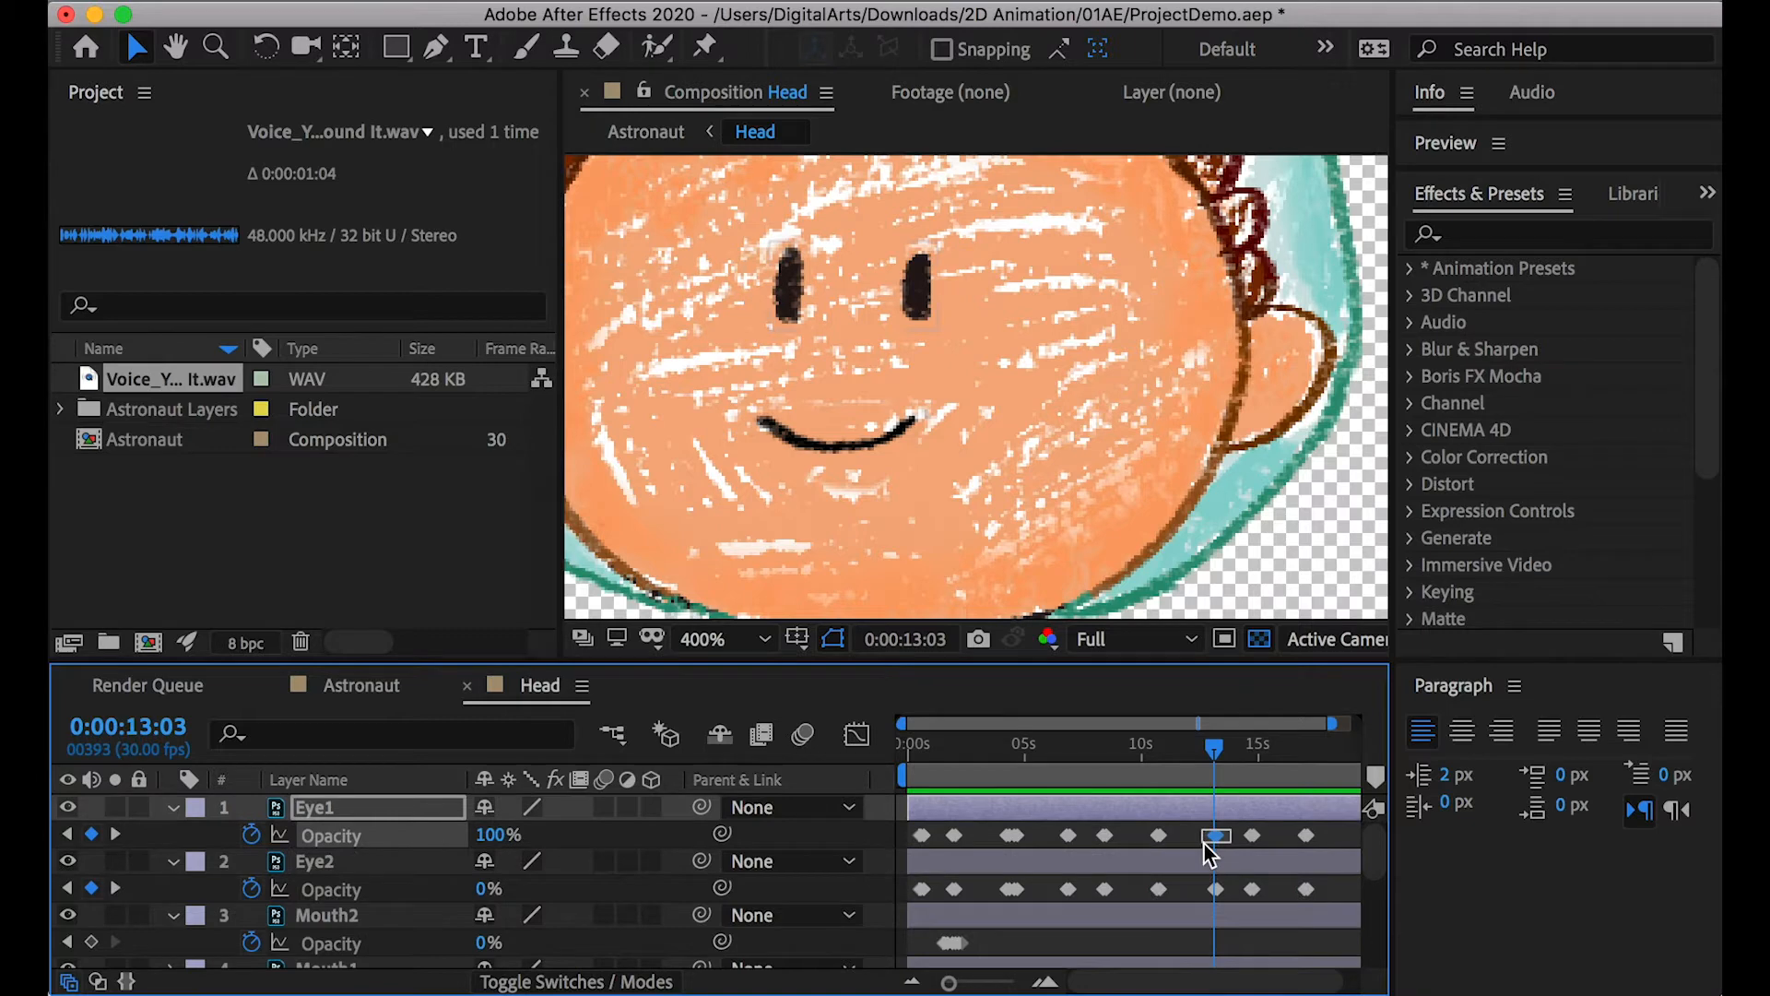
shift+click(1215, 889)
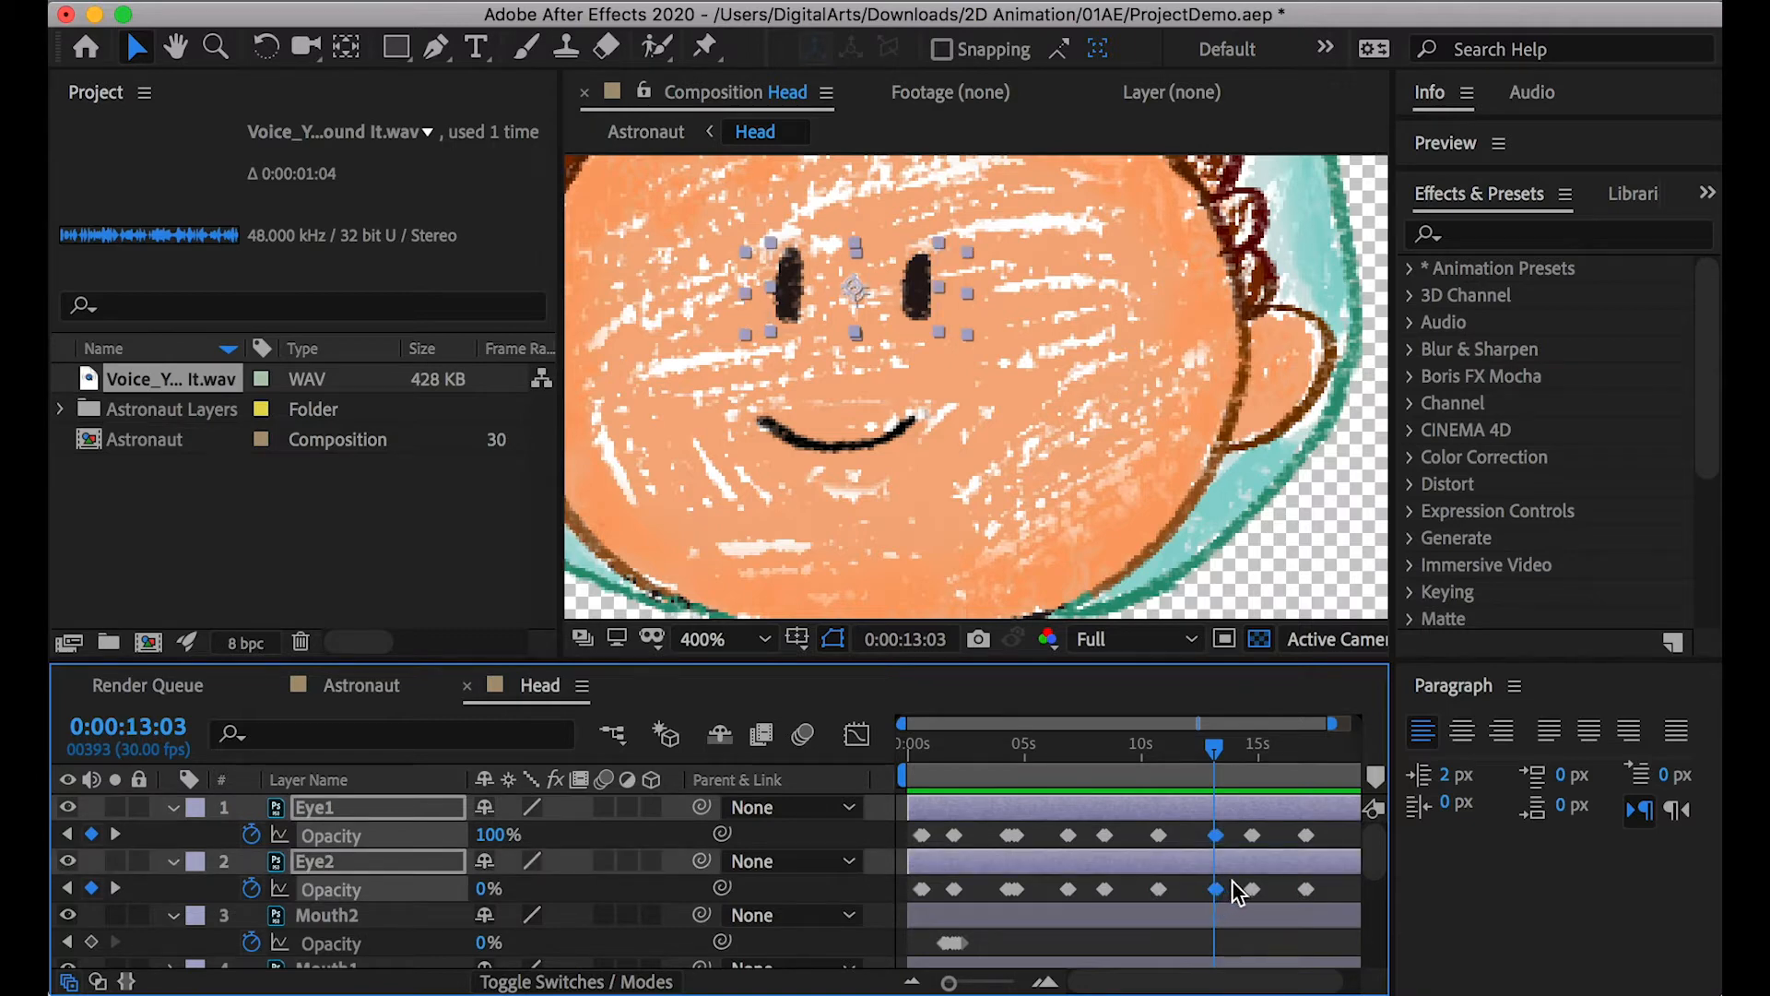
drag(1210, 840, 1198, 839)
drag(1214, 745, 1188, 751)
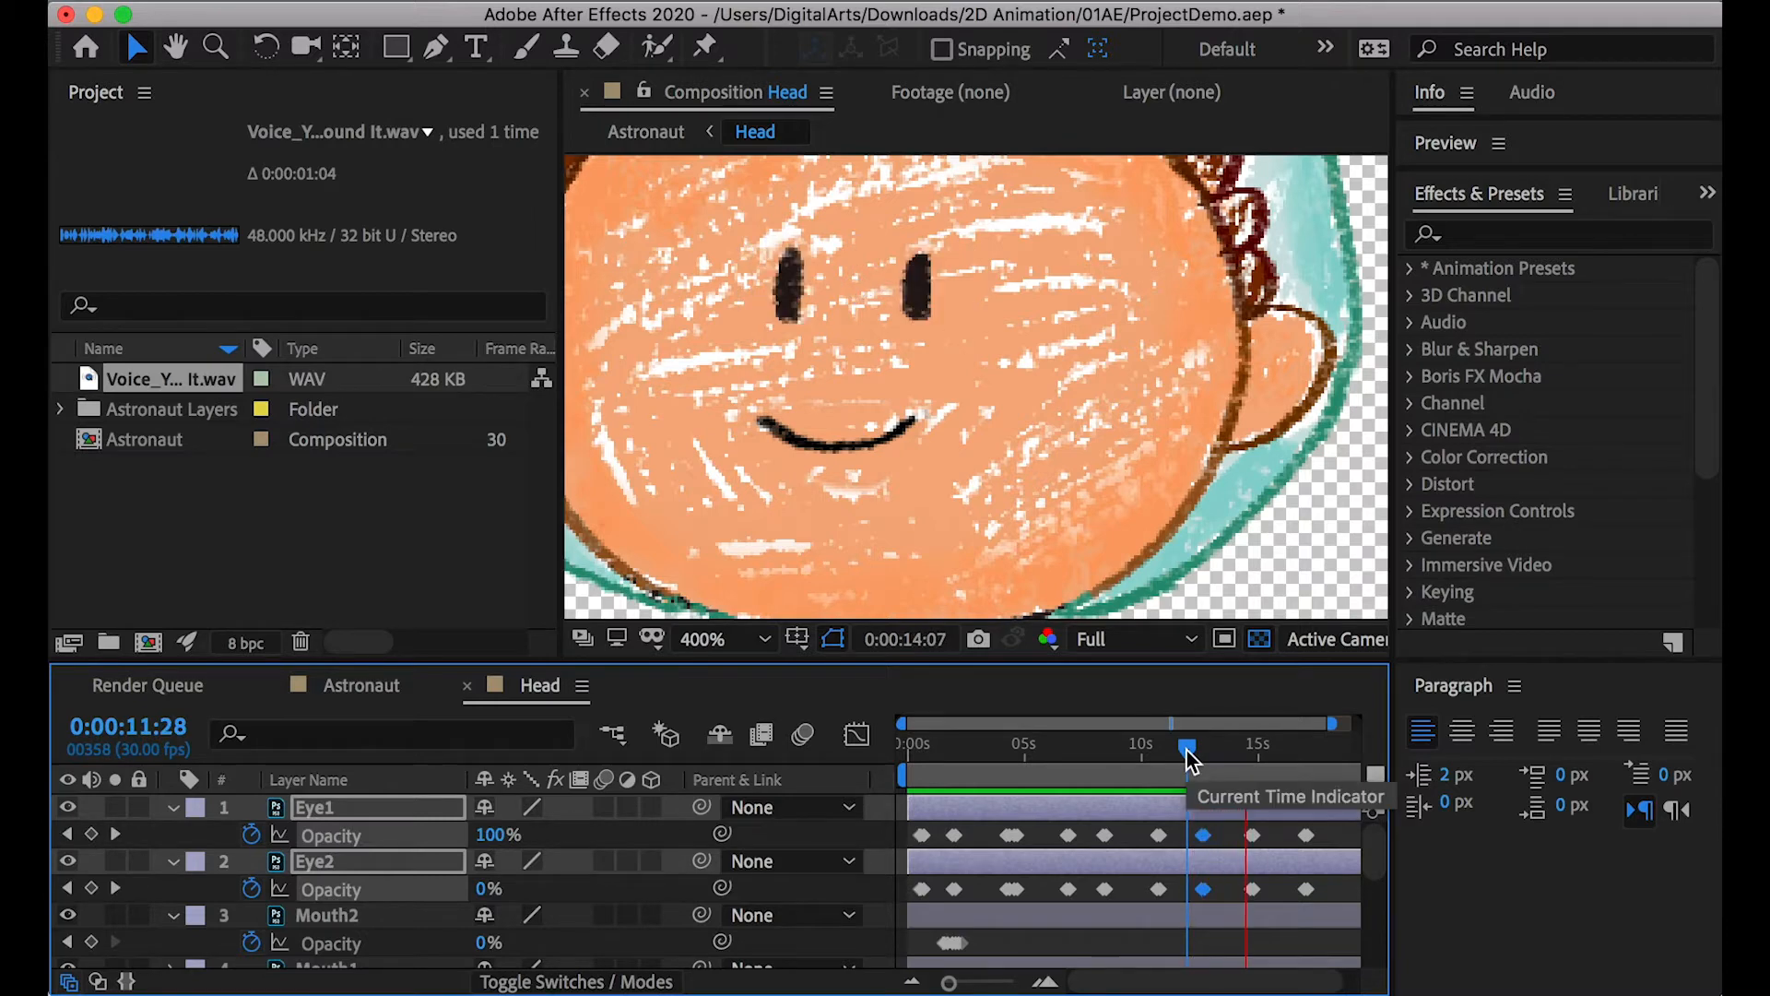
key(space)
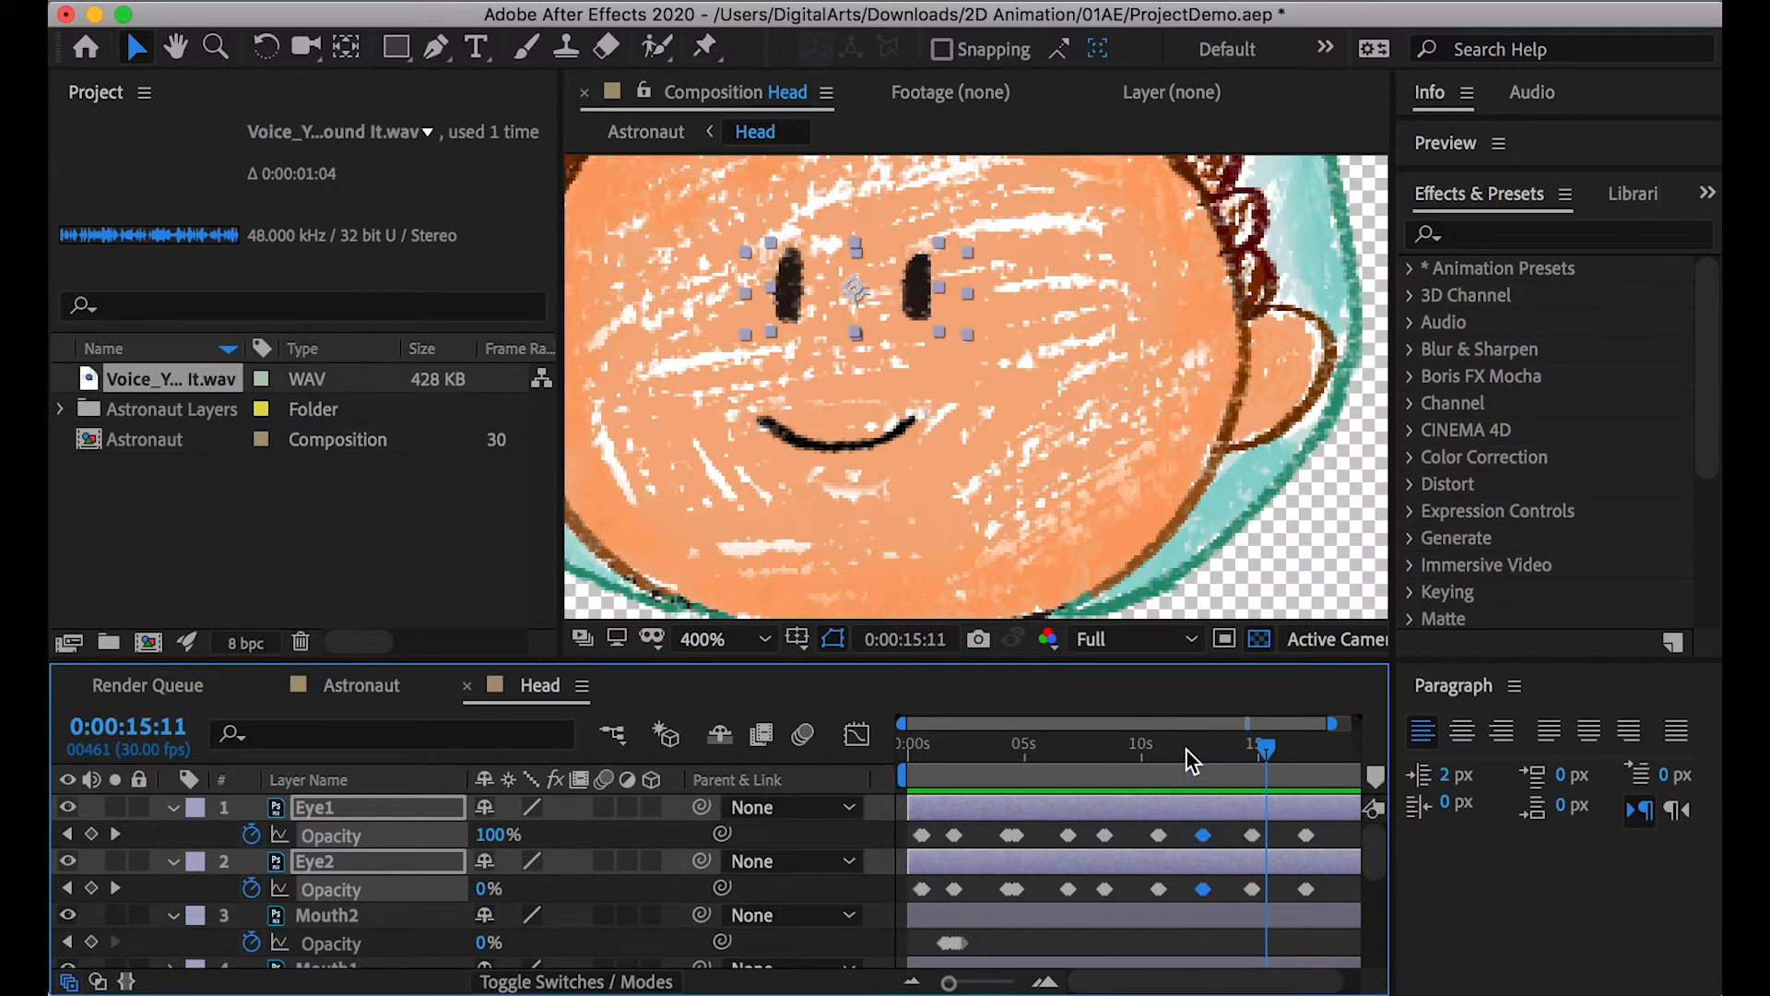
Copy one blink's Opacity keyframes on Eye1 and Eye2 to 0:00:19:02, near the end of the composition
mouse_move(1334, 723)
mouse_down()
mouse_move(1415, 711)
mouse_move(1330, 740)
mouse_up()
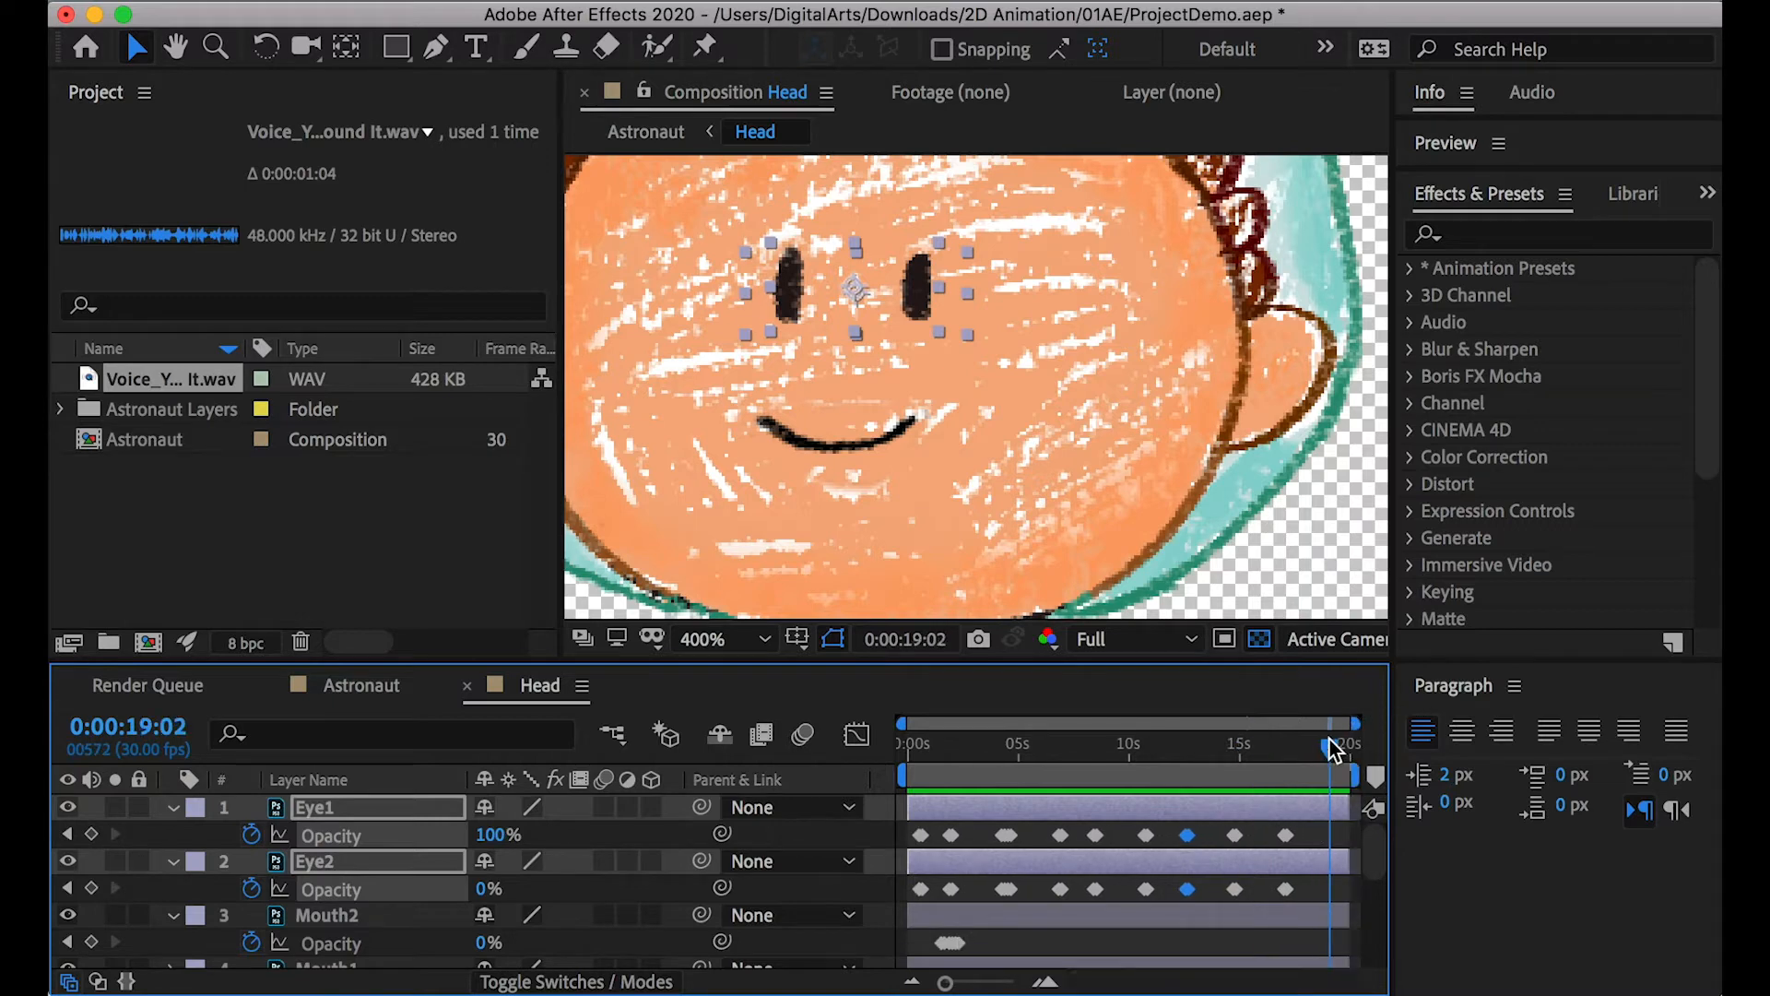
drag(1207, 828, 1168, 893)
key(super+c)
key(super+v)
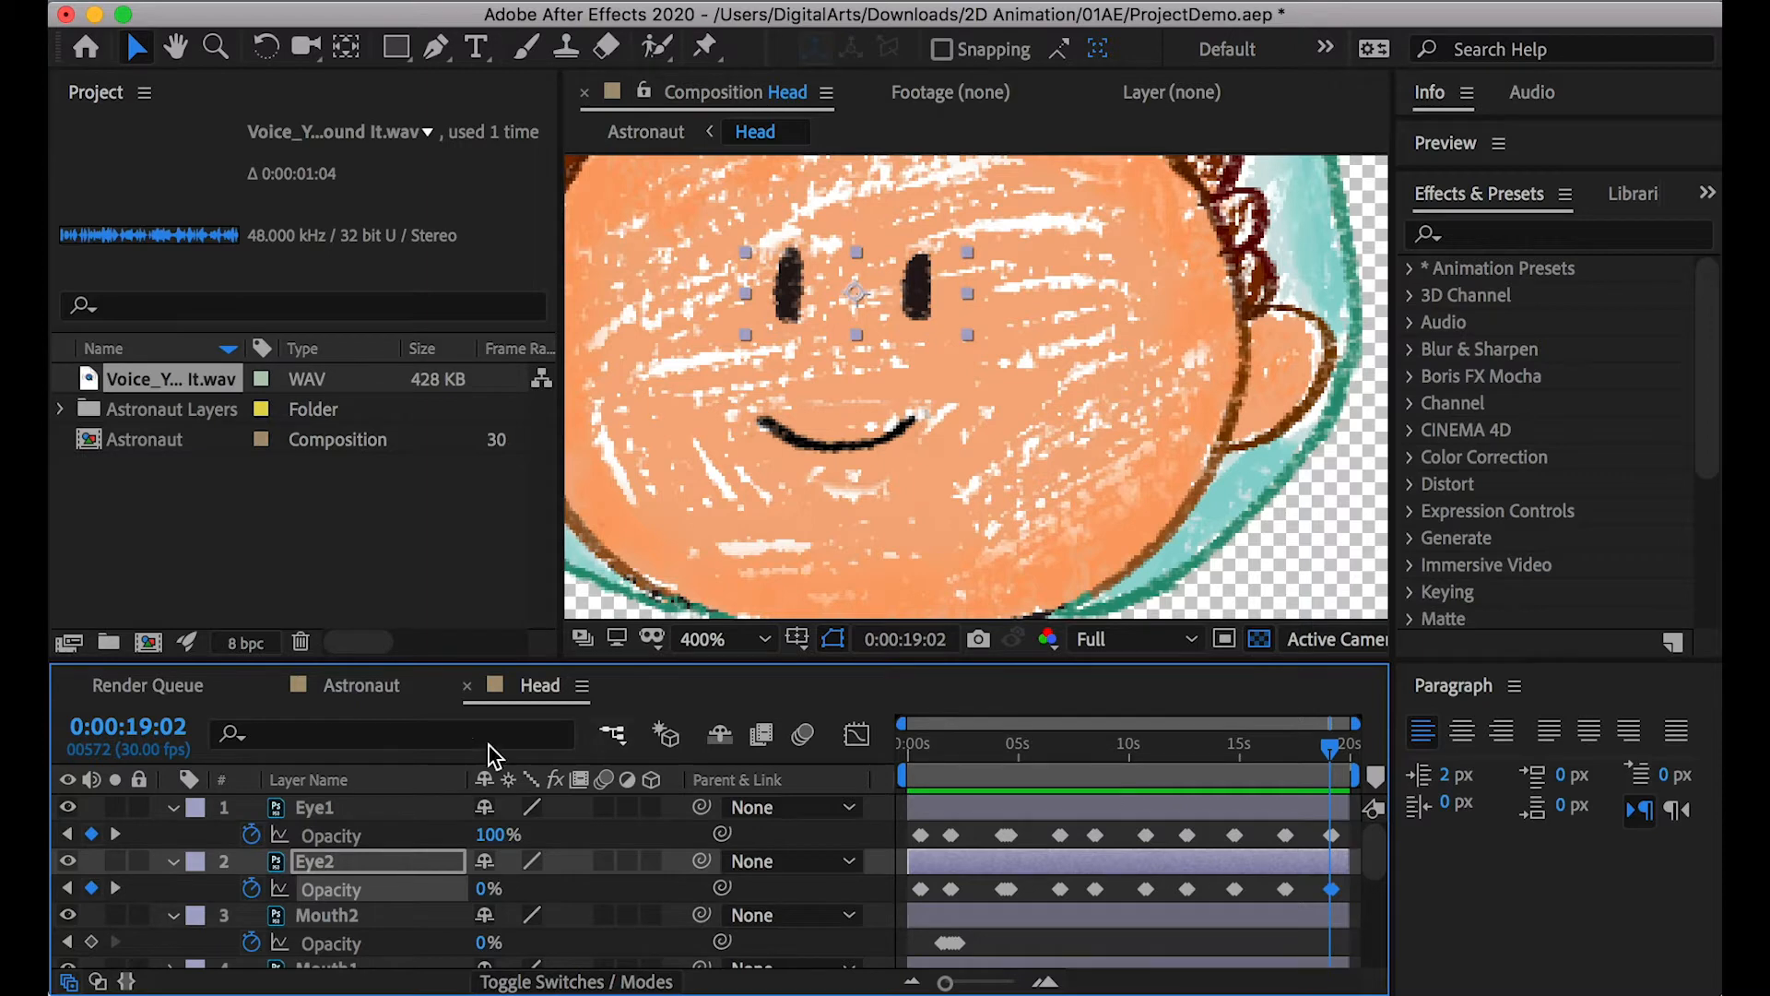
Switch to the Astronaut composition, return to 0:00:00:00 and collapse the Head layer's properties
click(356, 685)
mouse_move(954, 742)
mouse_down()
mouse_move(856, 750)
mouse_move(941, 749)
mouse_up()
drag(1356, 724, 994, 724)
click(902, 748)
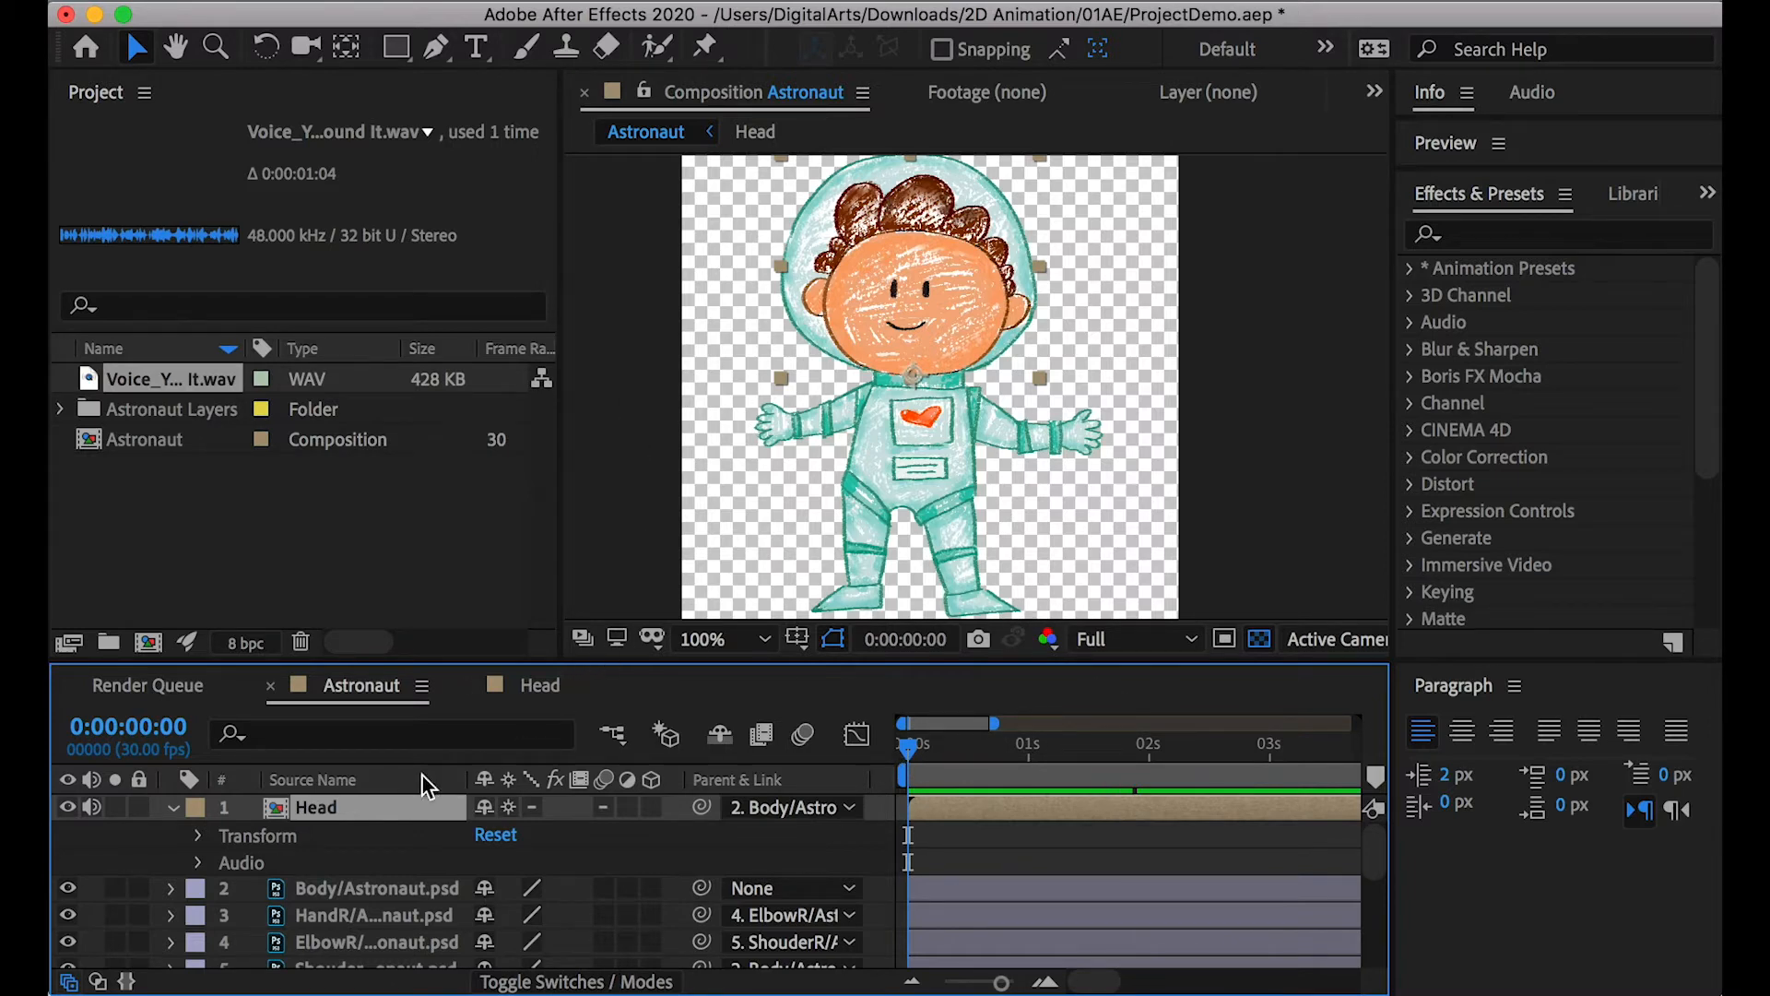
scroll(343, 921, down, 5)
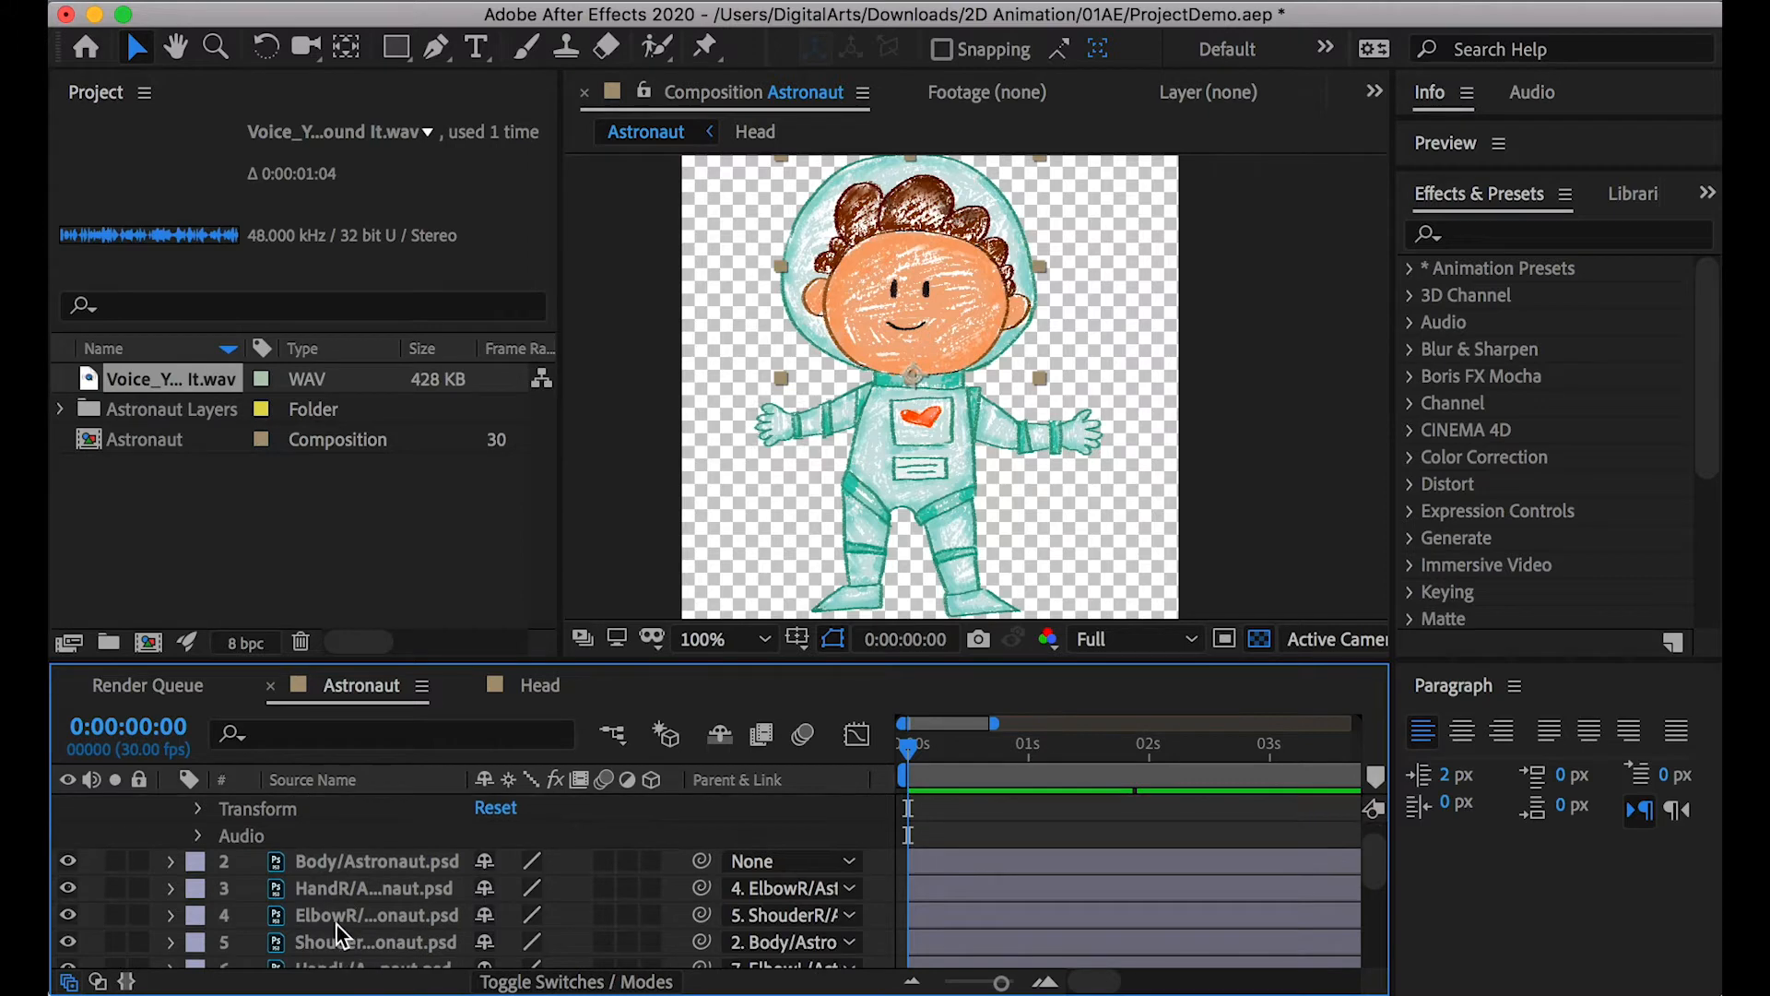
scroll(342, 926, up, 5)
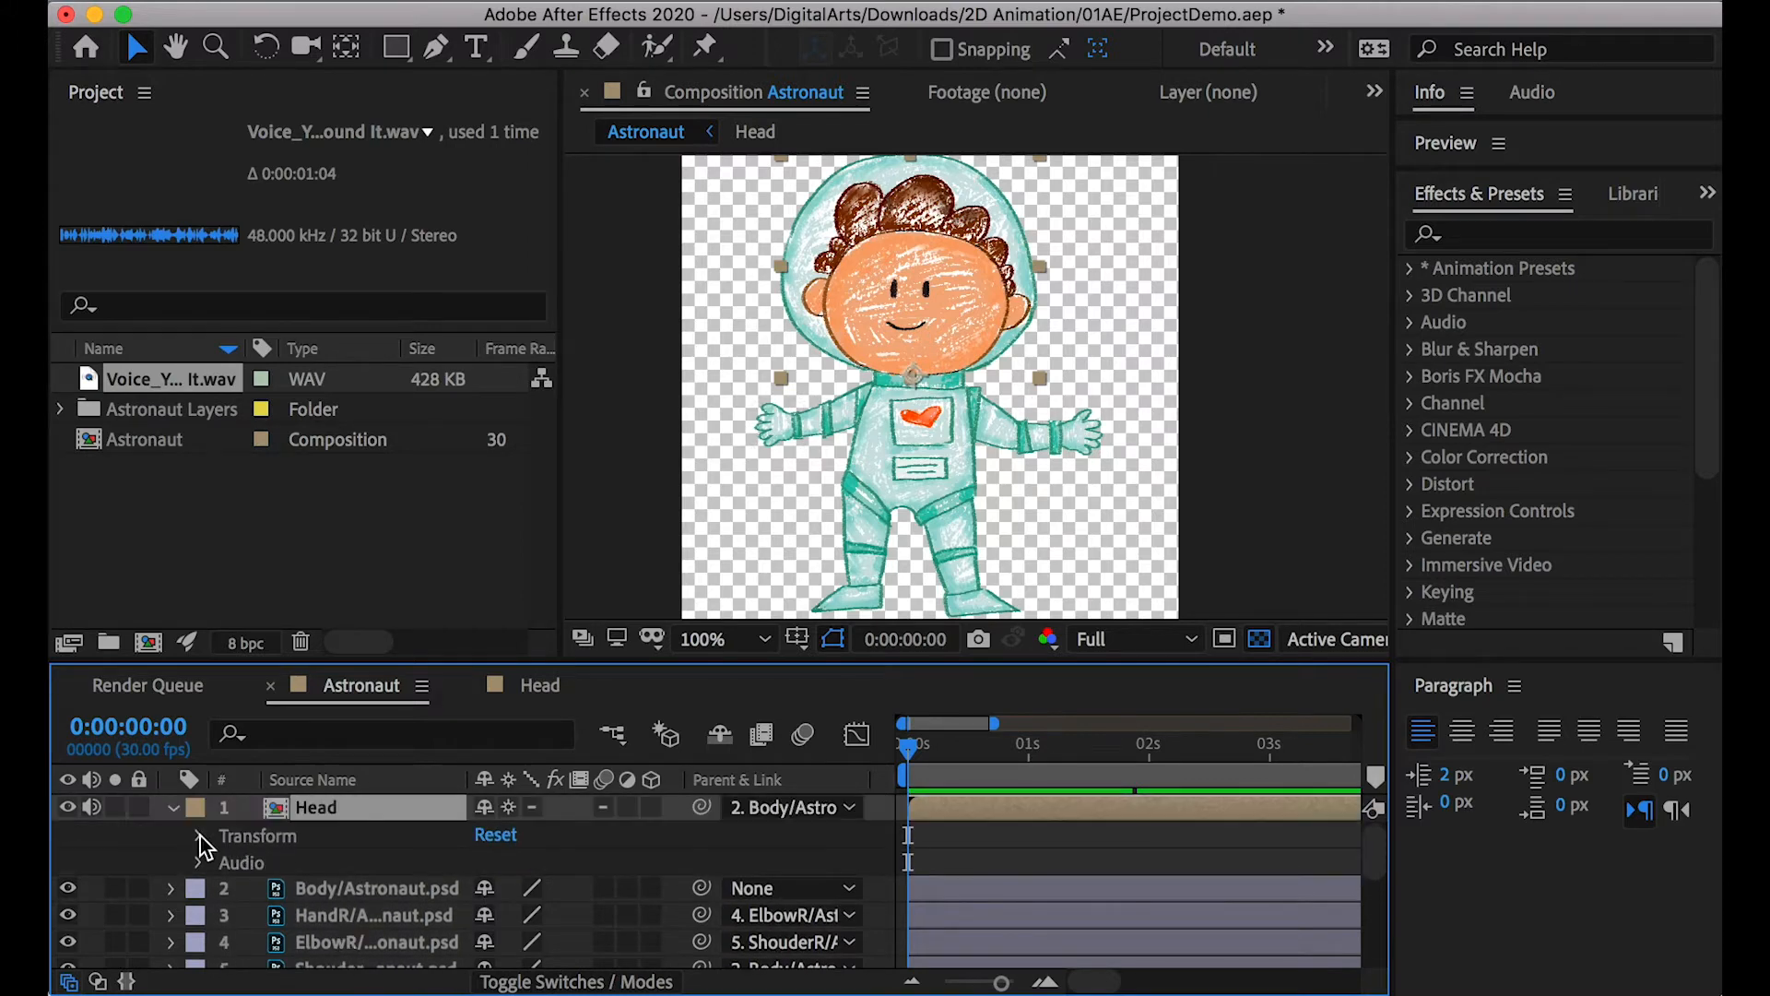
click(172, 808)
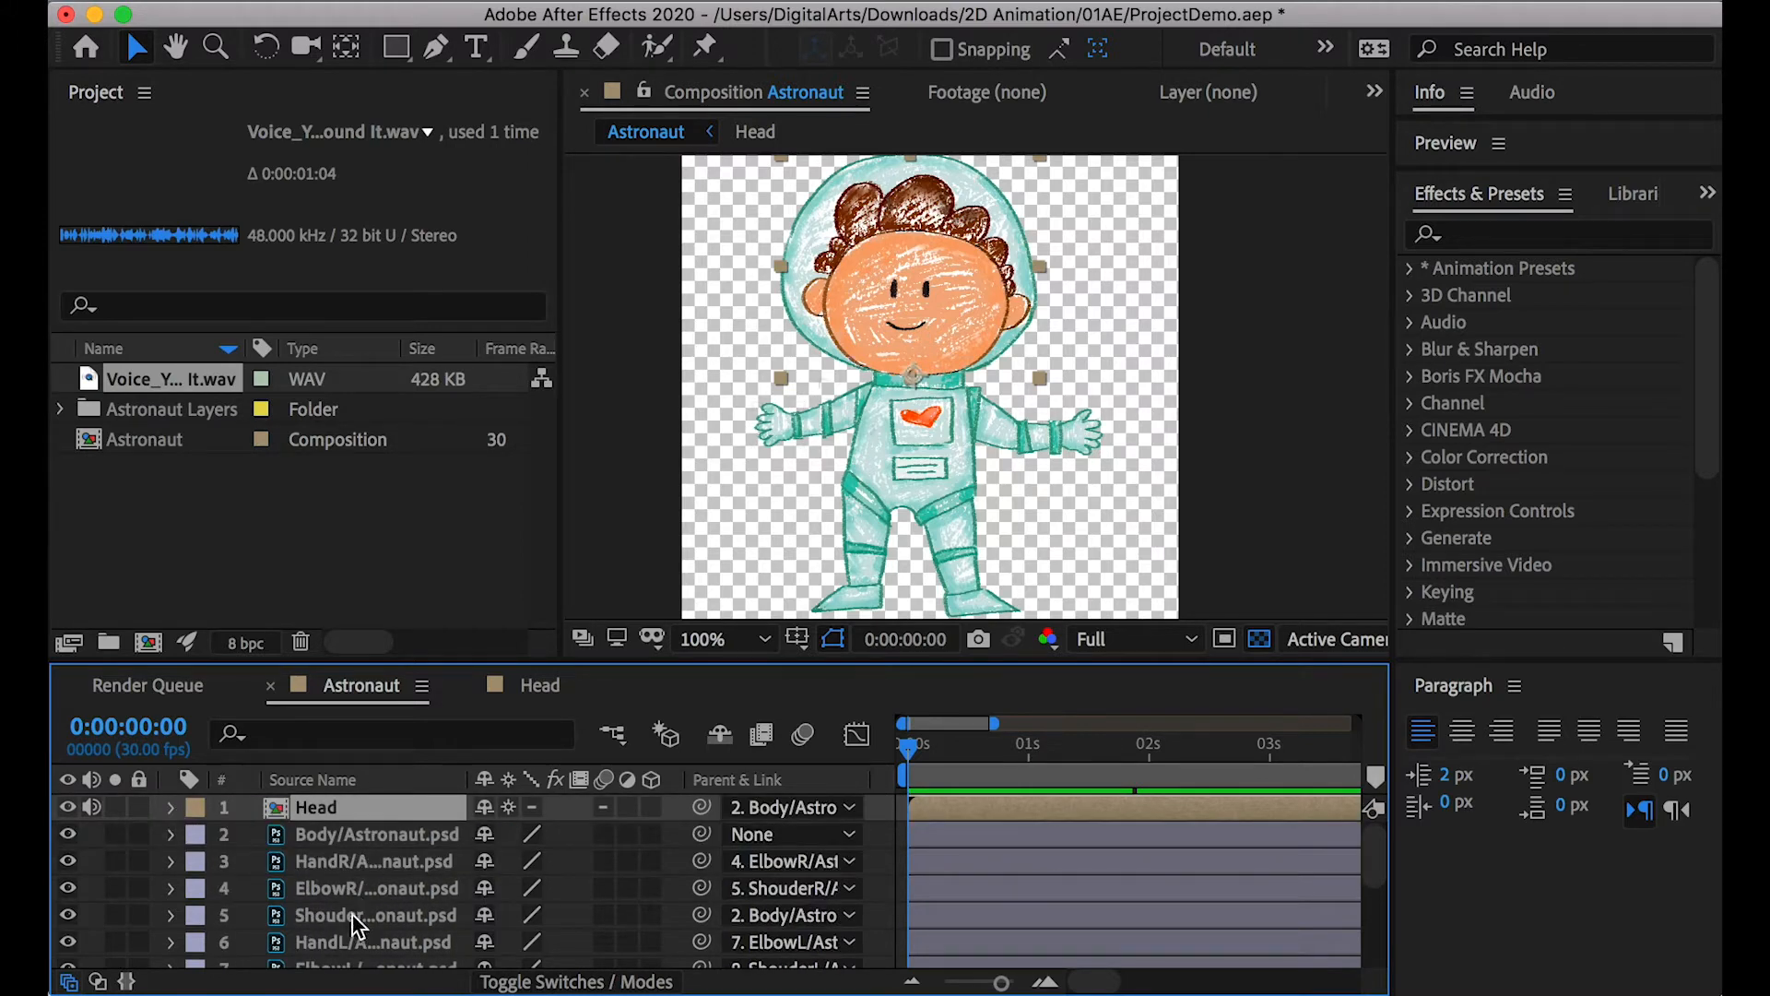
Give the Head and Body layers a red label color
shift+click(324, 837)
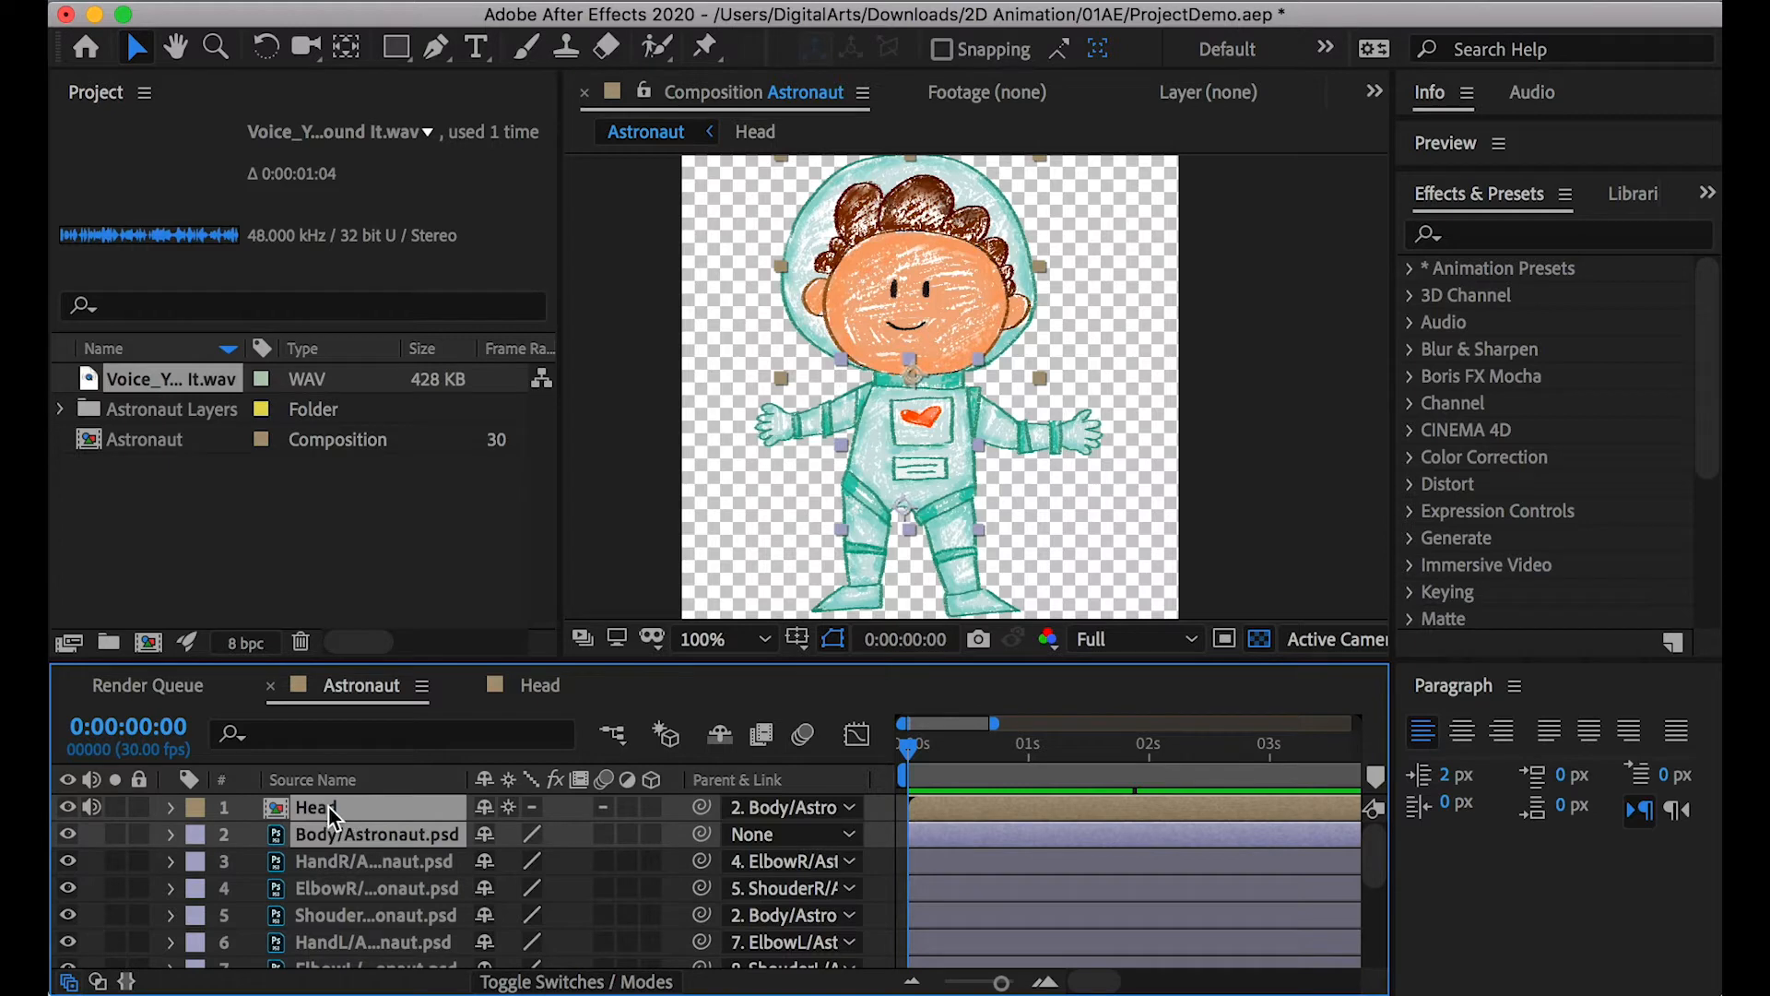
click(196, 834)
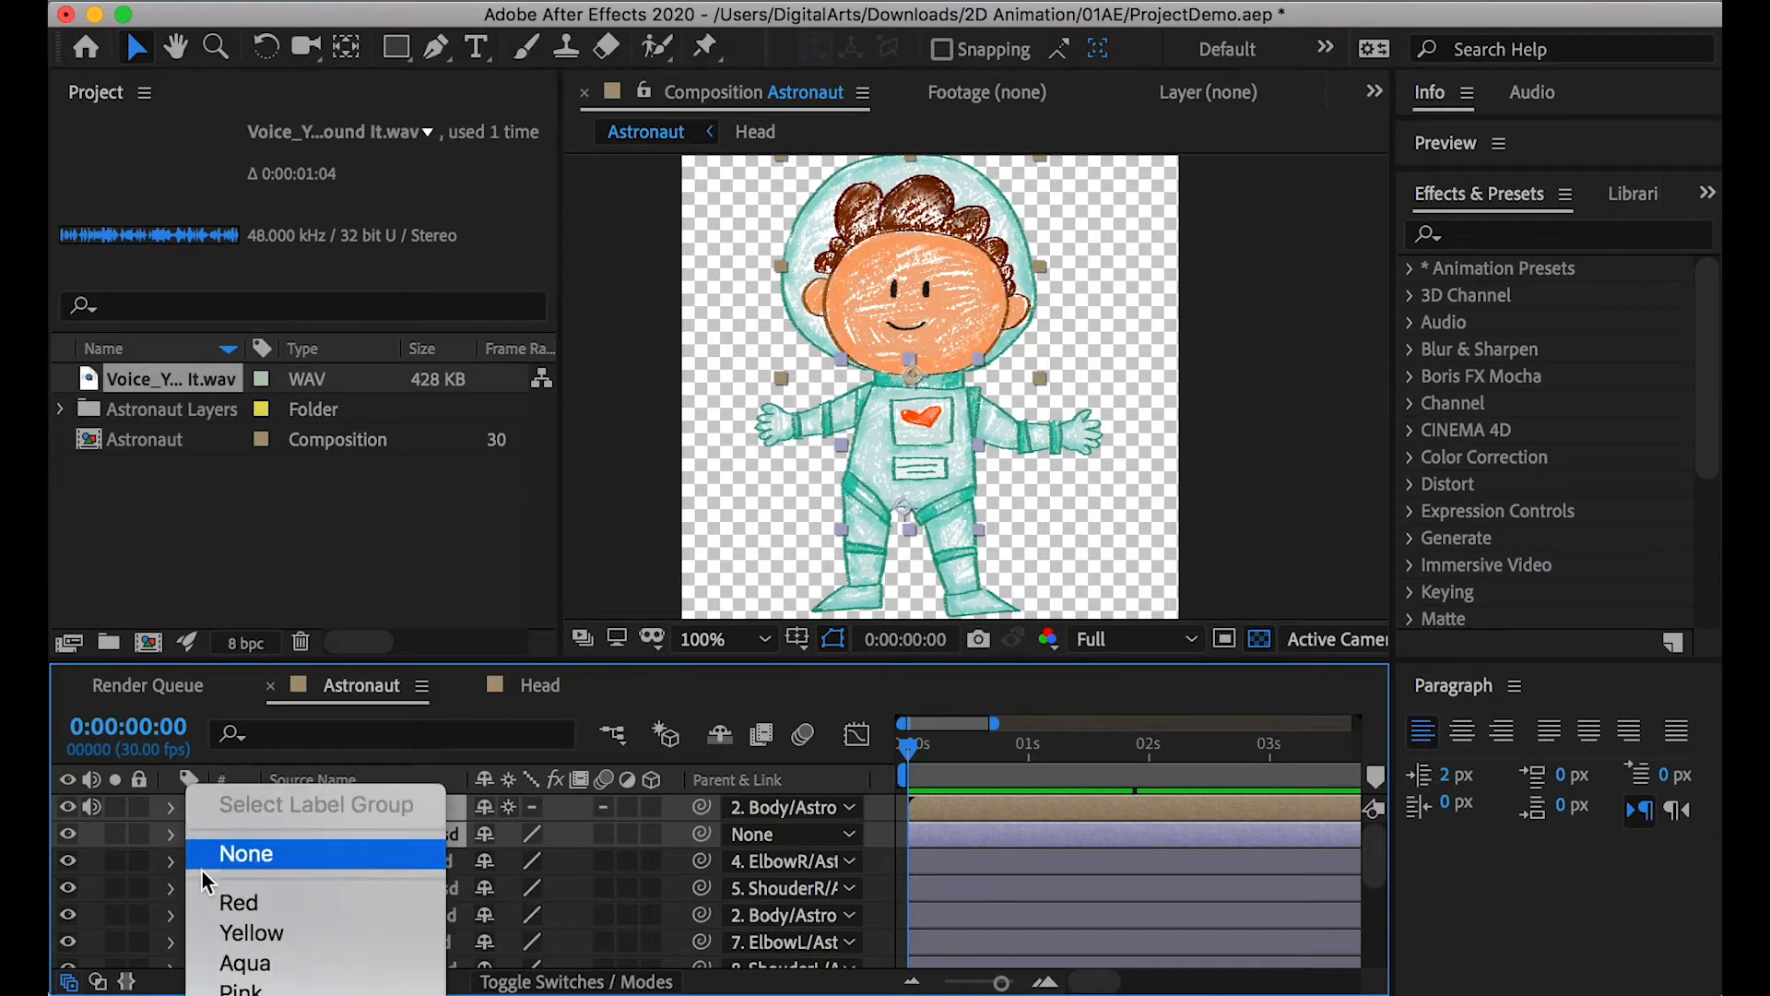
click(239, 902)
Give the right-arm layers HandR, ElbowR and ShouderR a blue label color
click(324, 863)
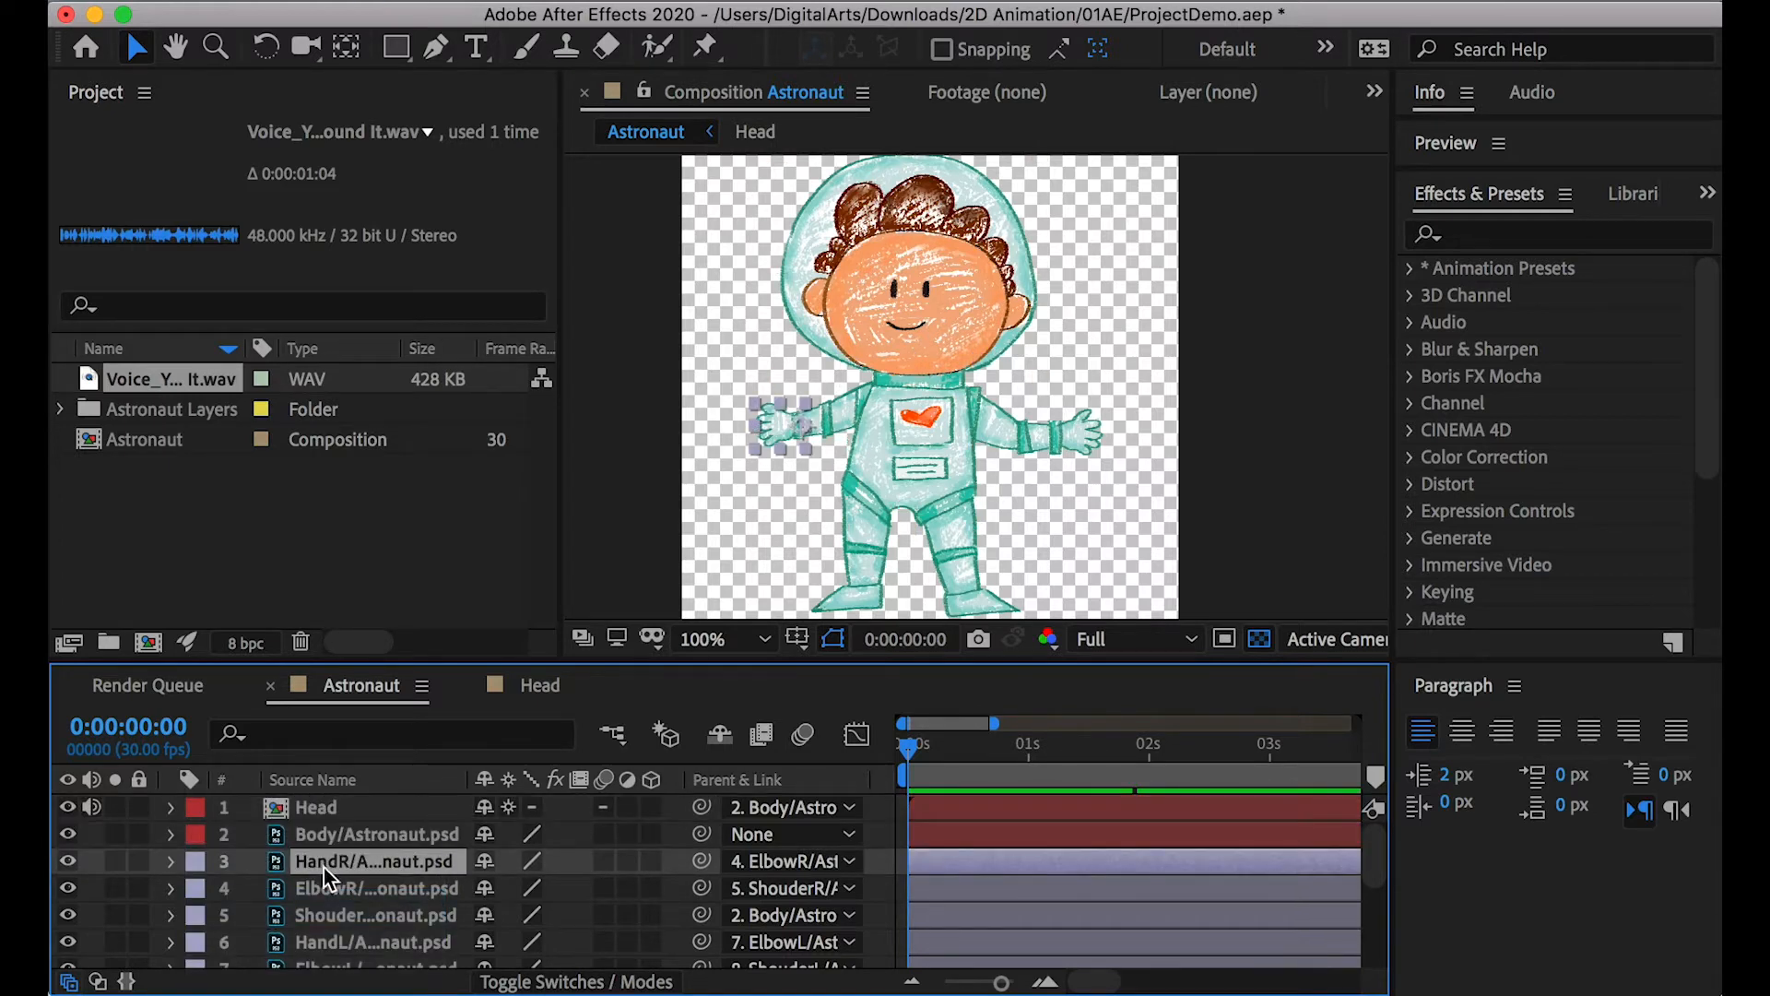
scroll(330, 882, down, 1)
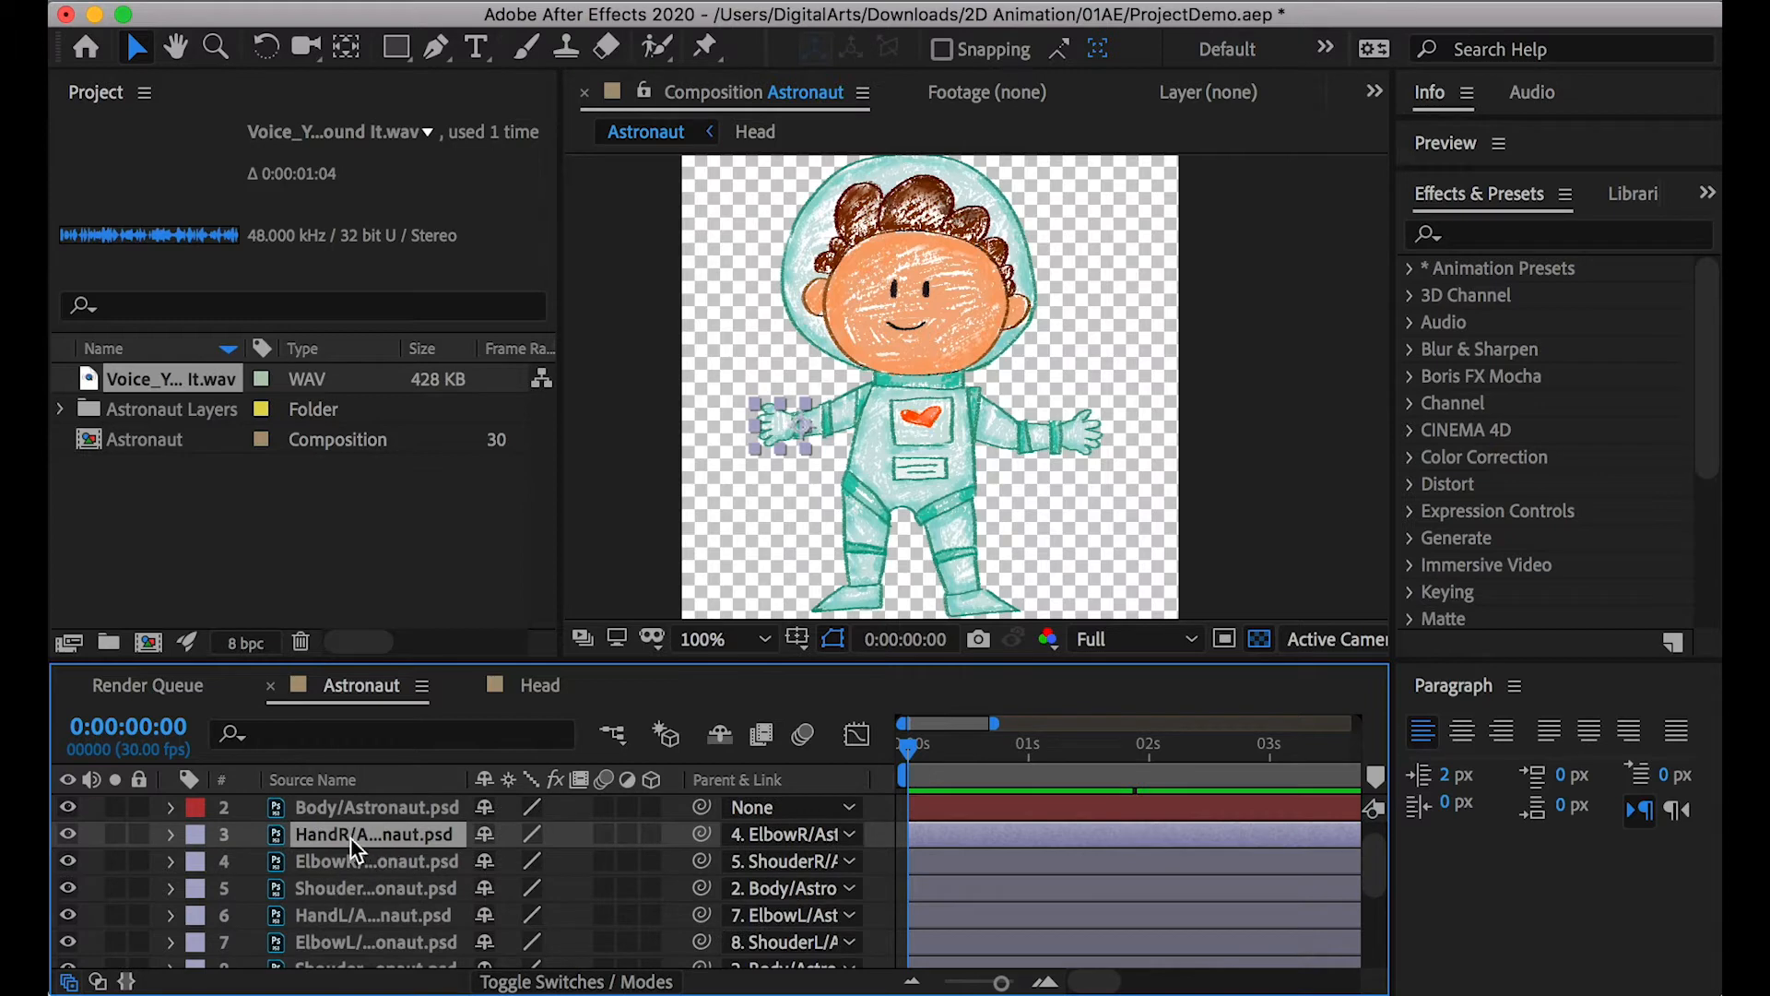
shift+click(337, 890)
click(195, 835)
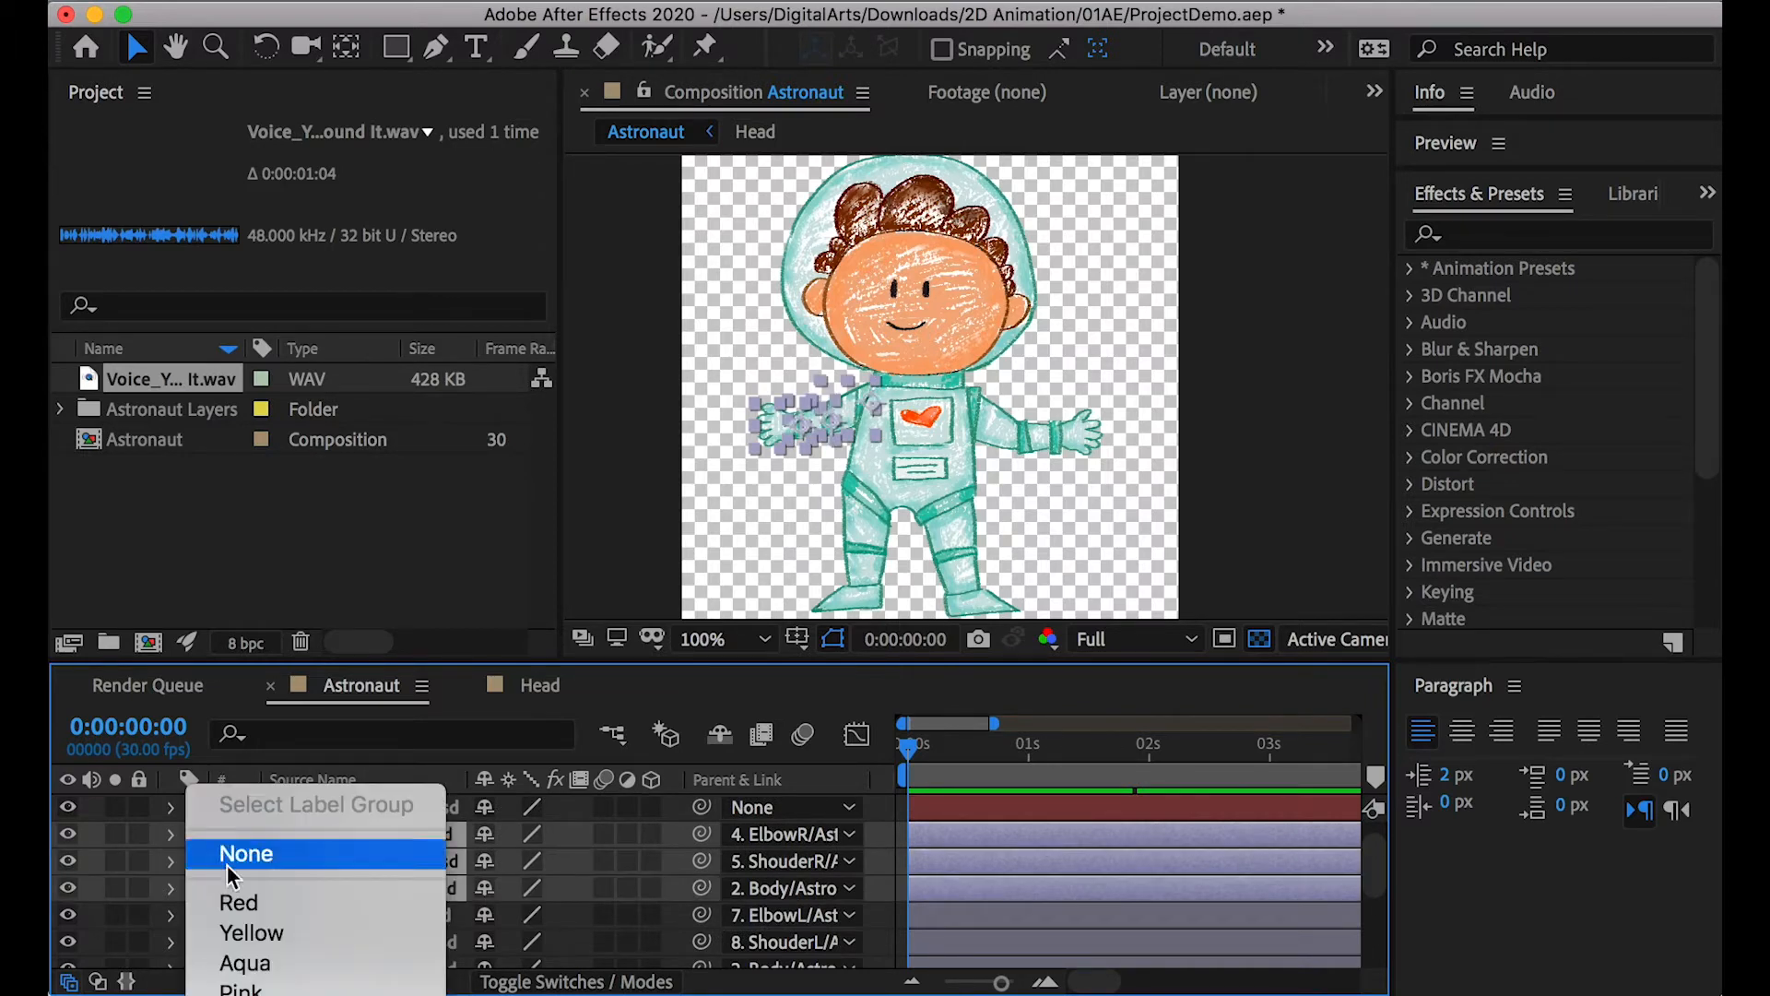
click(242, 995)
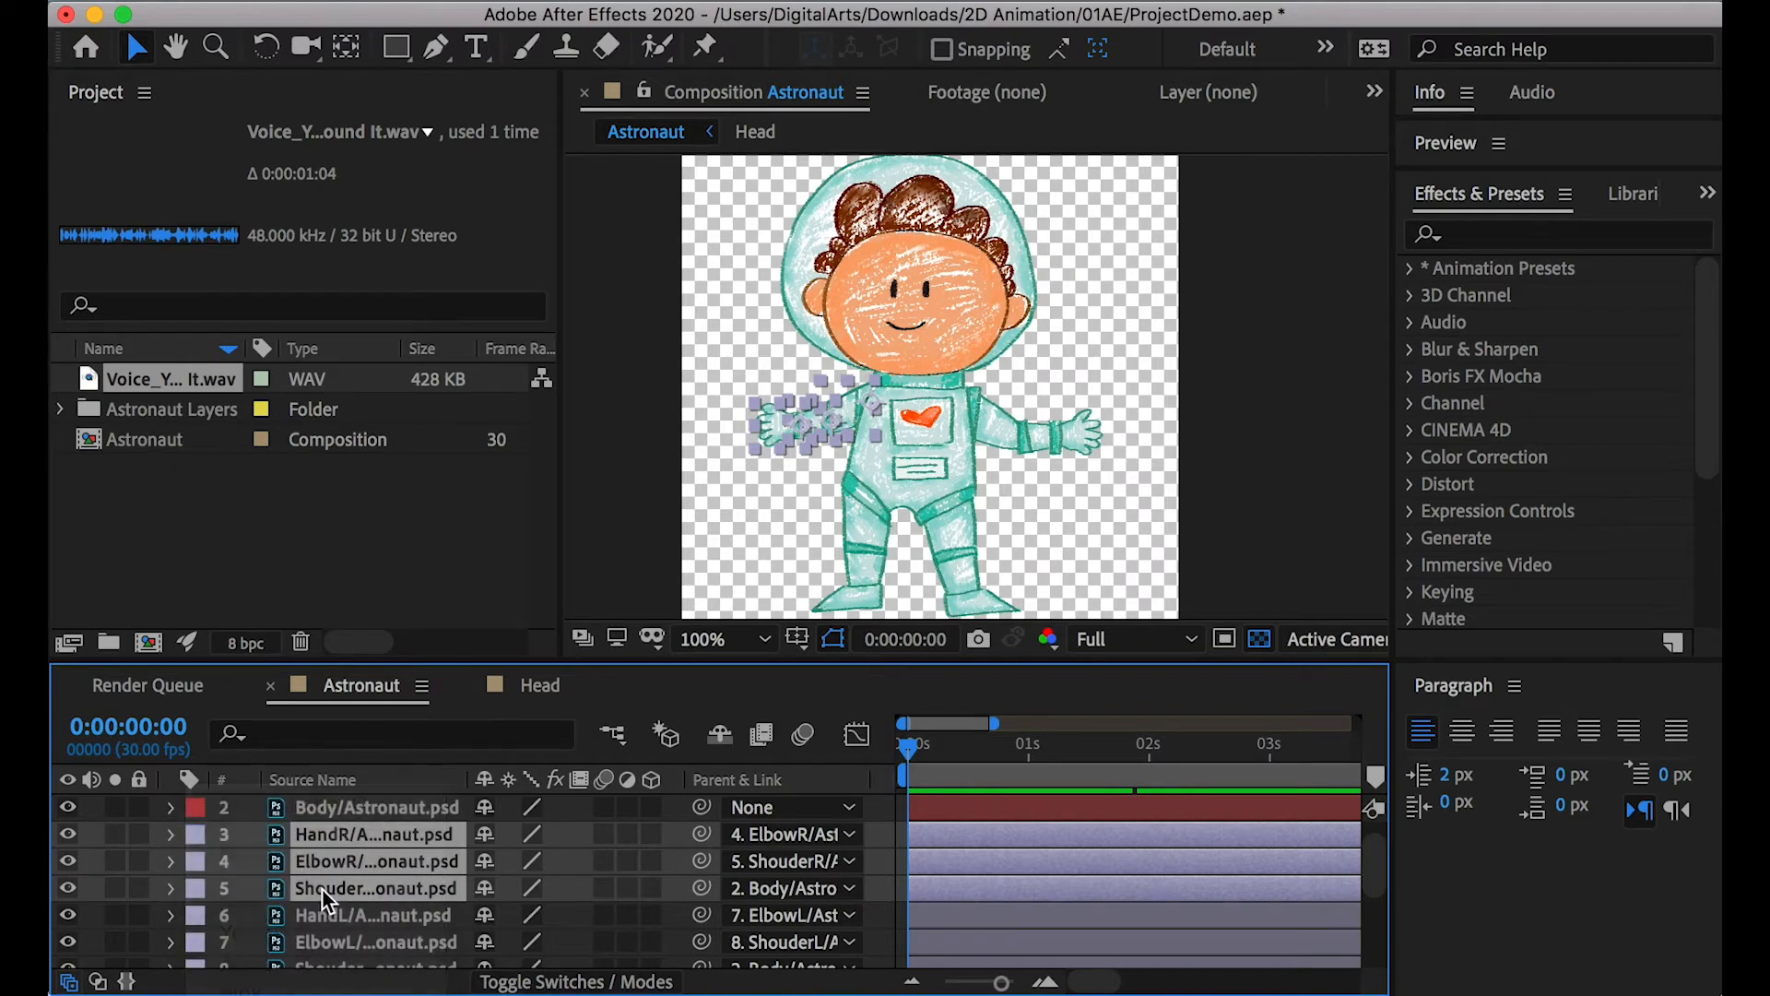
Give the left-arm layers HandL, ElbowL and ShoulderL a green label color
click(343, 912)
scroll(341, 915, down, 2)
shift+click(335, 914)
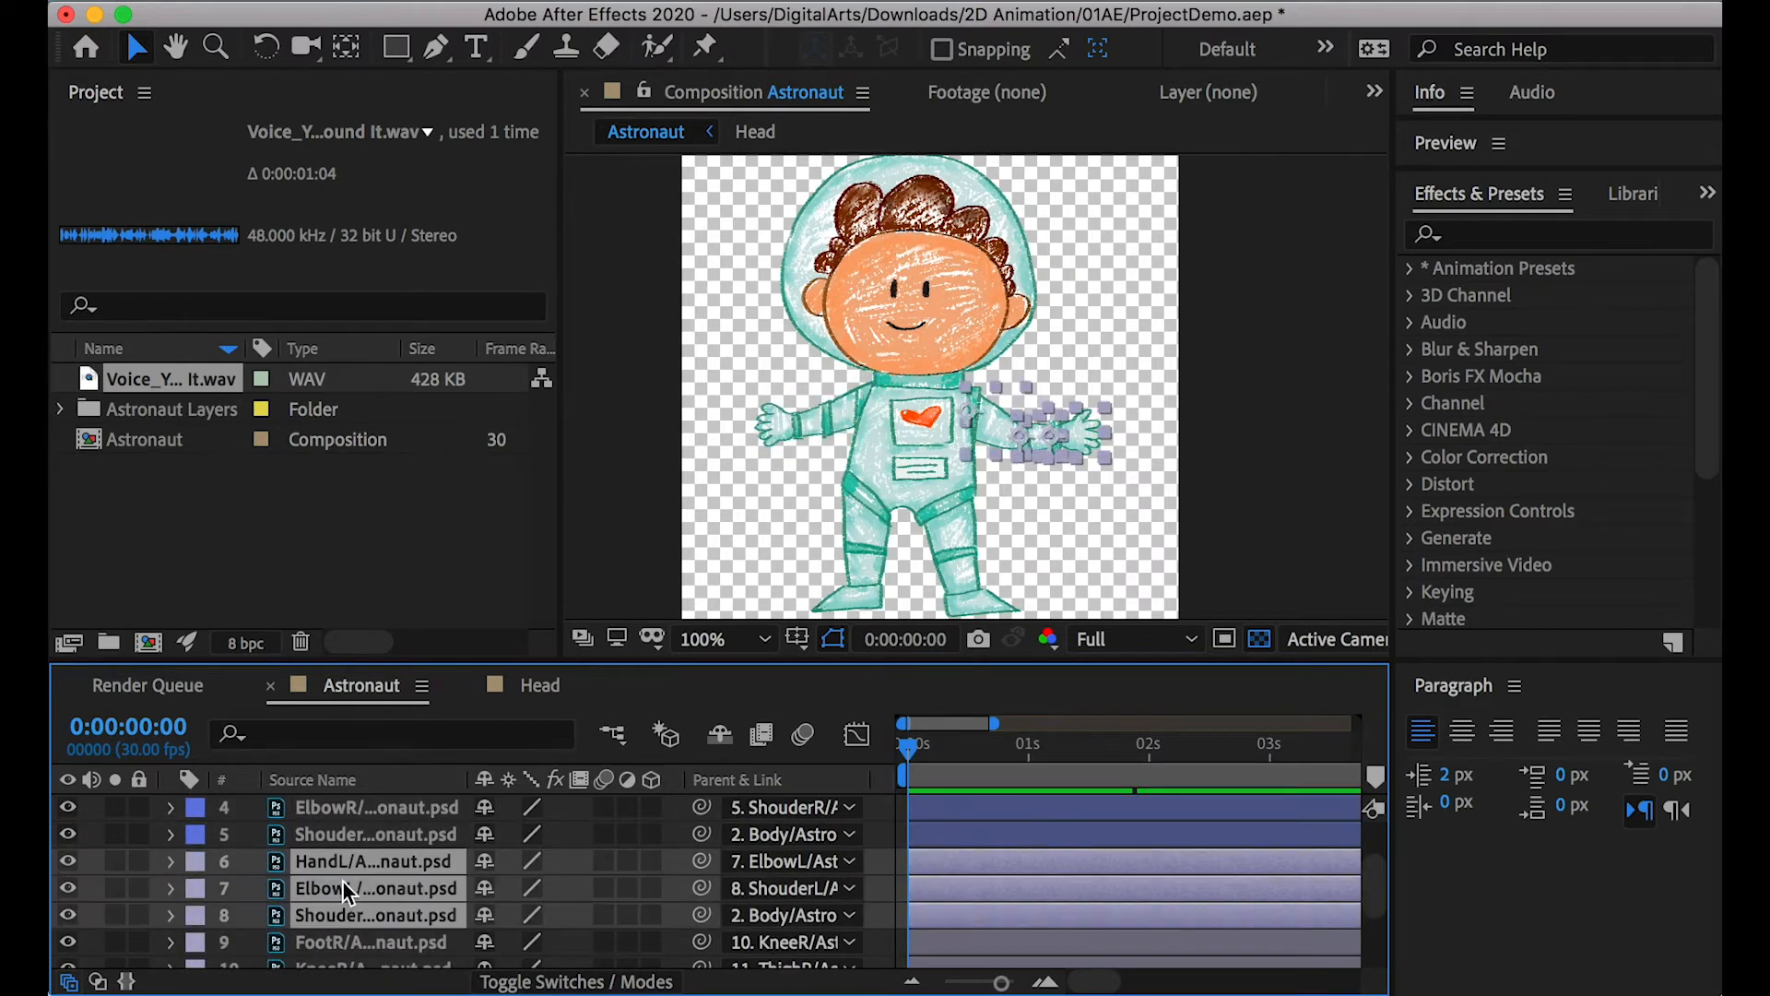
click(196, 887)
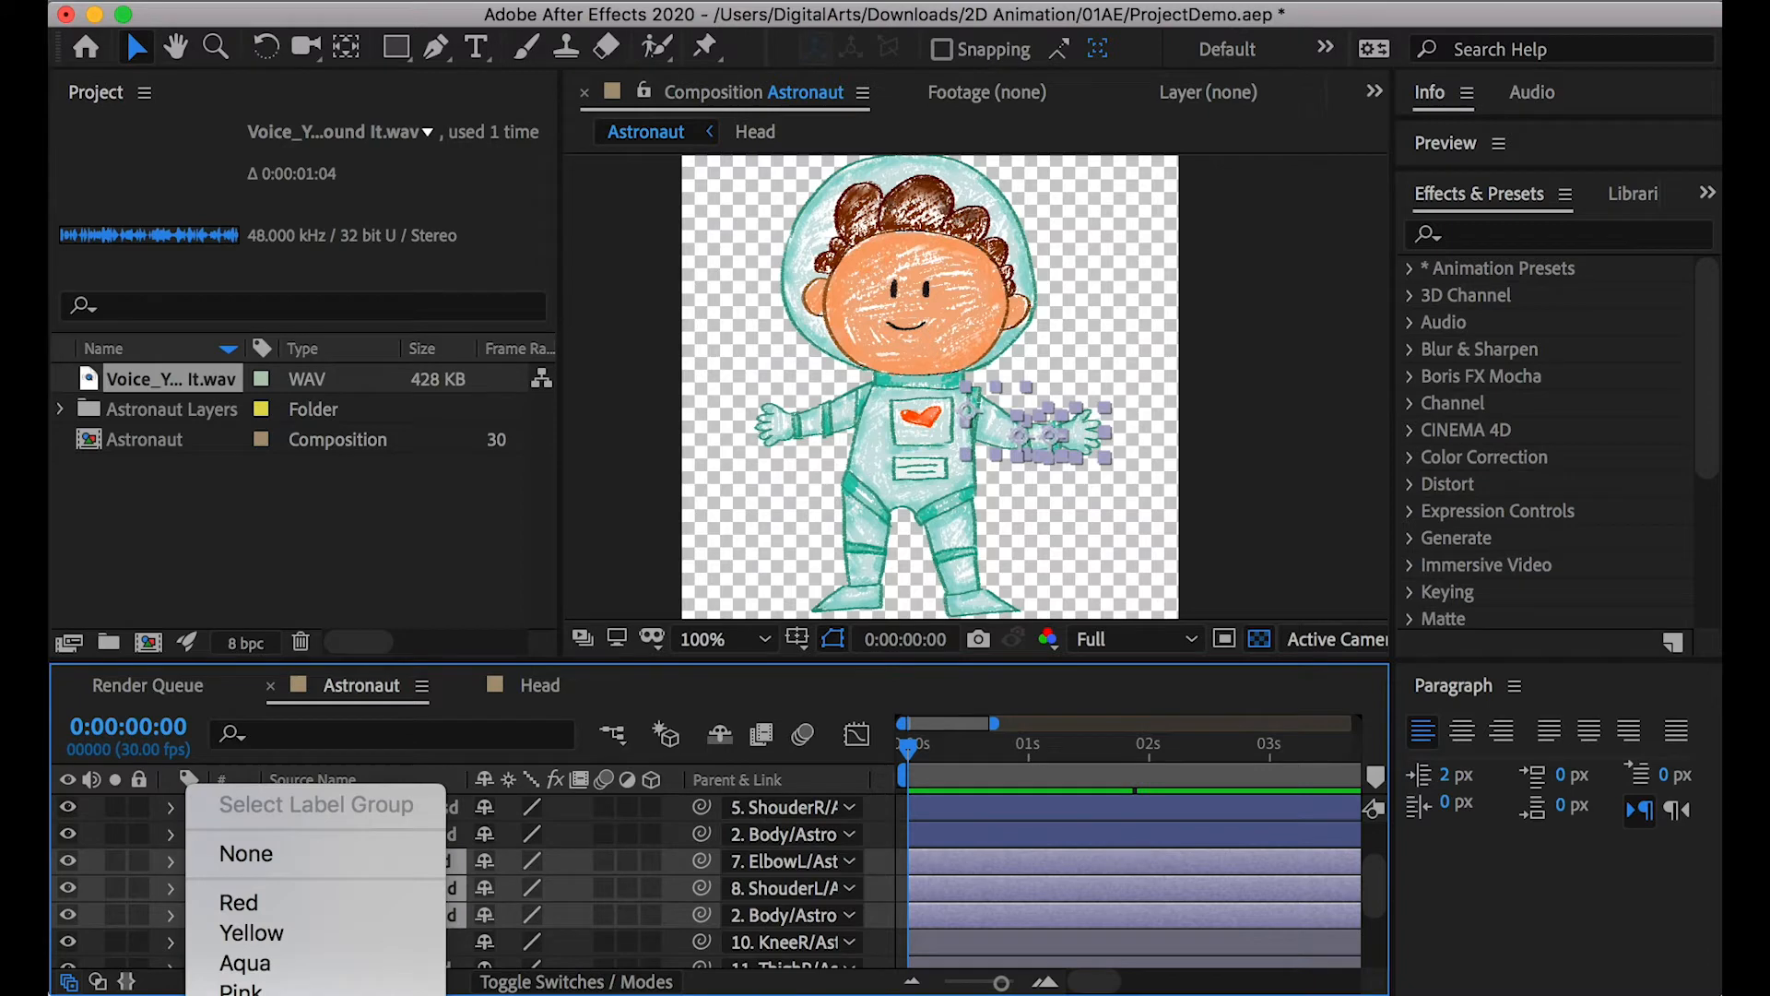
click(248, 995)
Give the right-leg layers FootR, KneeR and ThighR a blue label color
click(342, 943)
scroll(339, 939, down, 3)
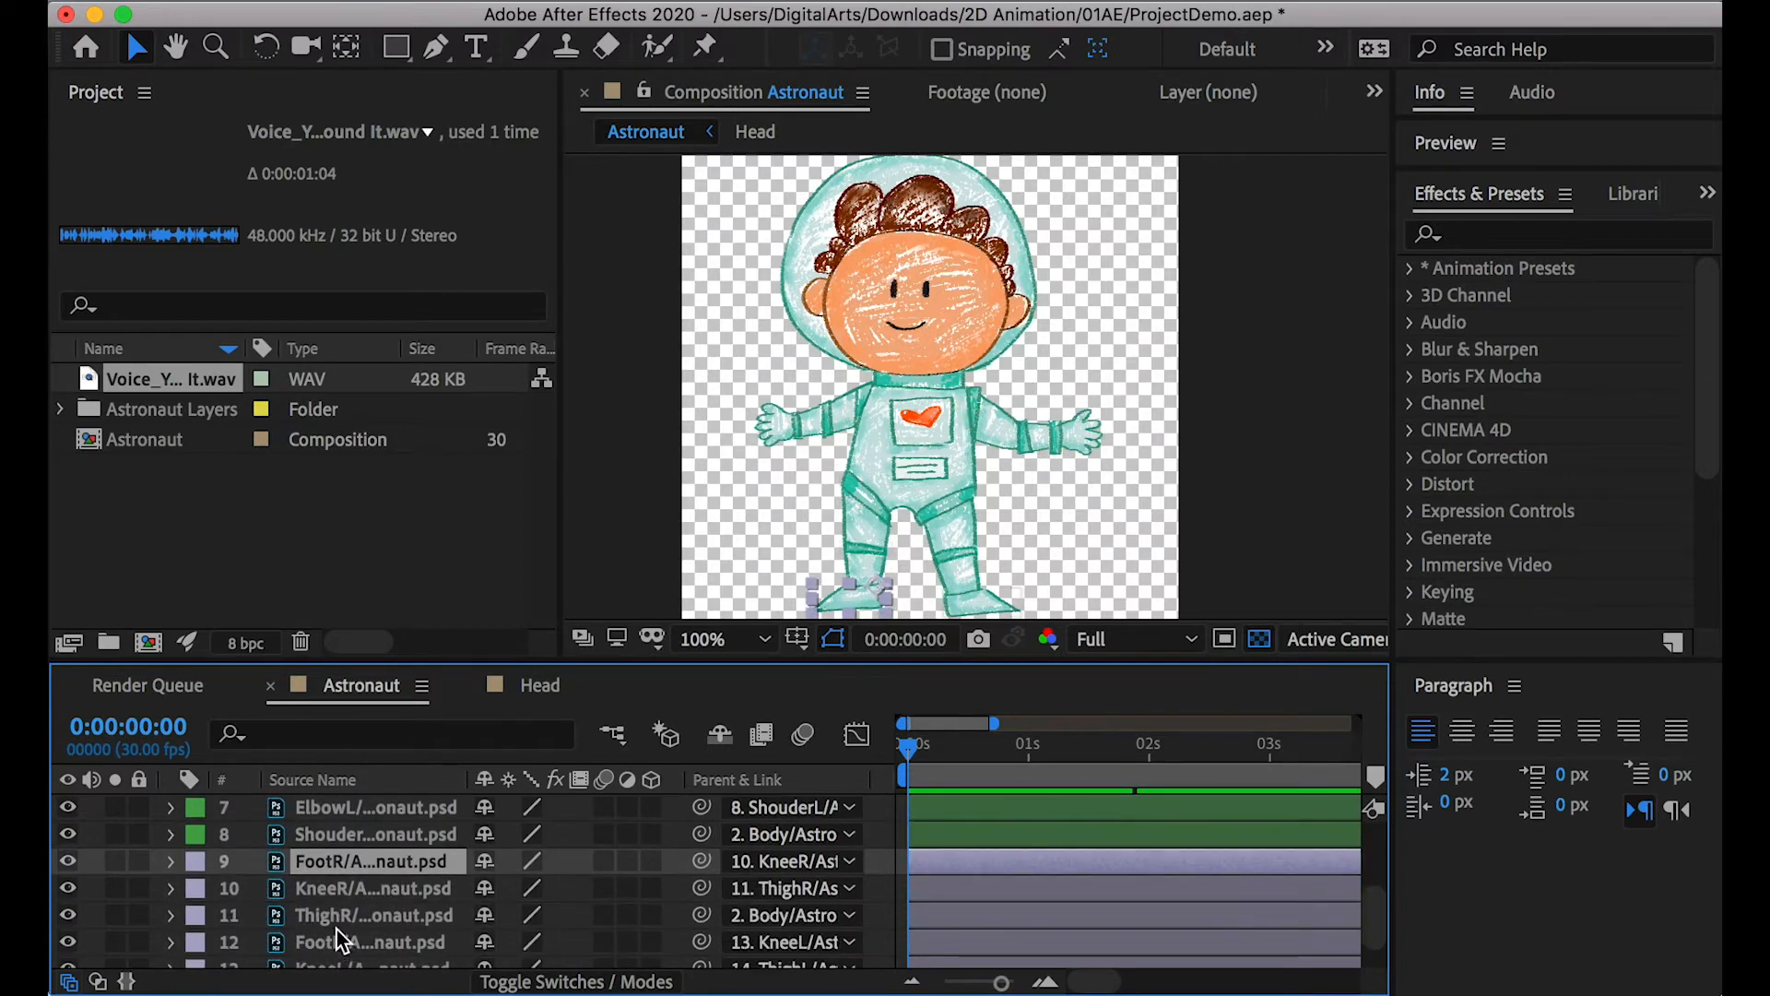
shift+click(331, 918)
click(196, 915)
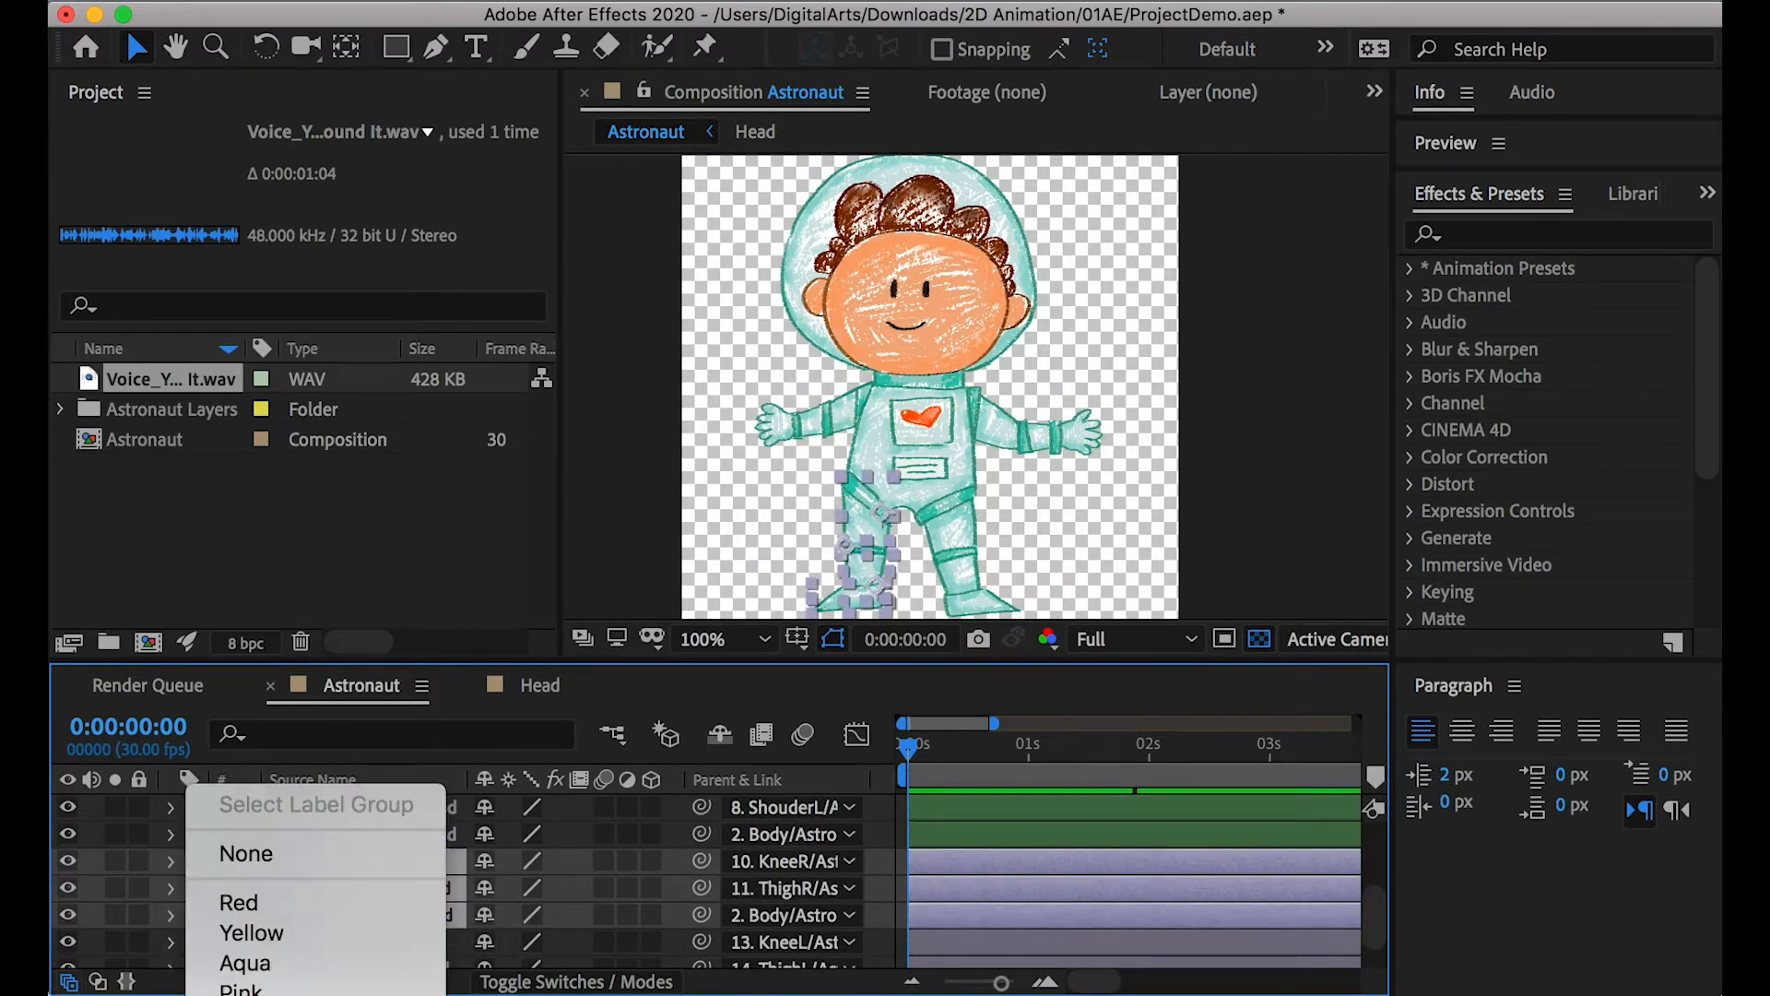
click(247, 995)
Give the left-leg layers FootL, KneeL and ThighL a green label color
scroll(317, 900, down, 2)
click(338, 902)
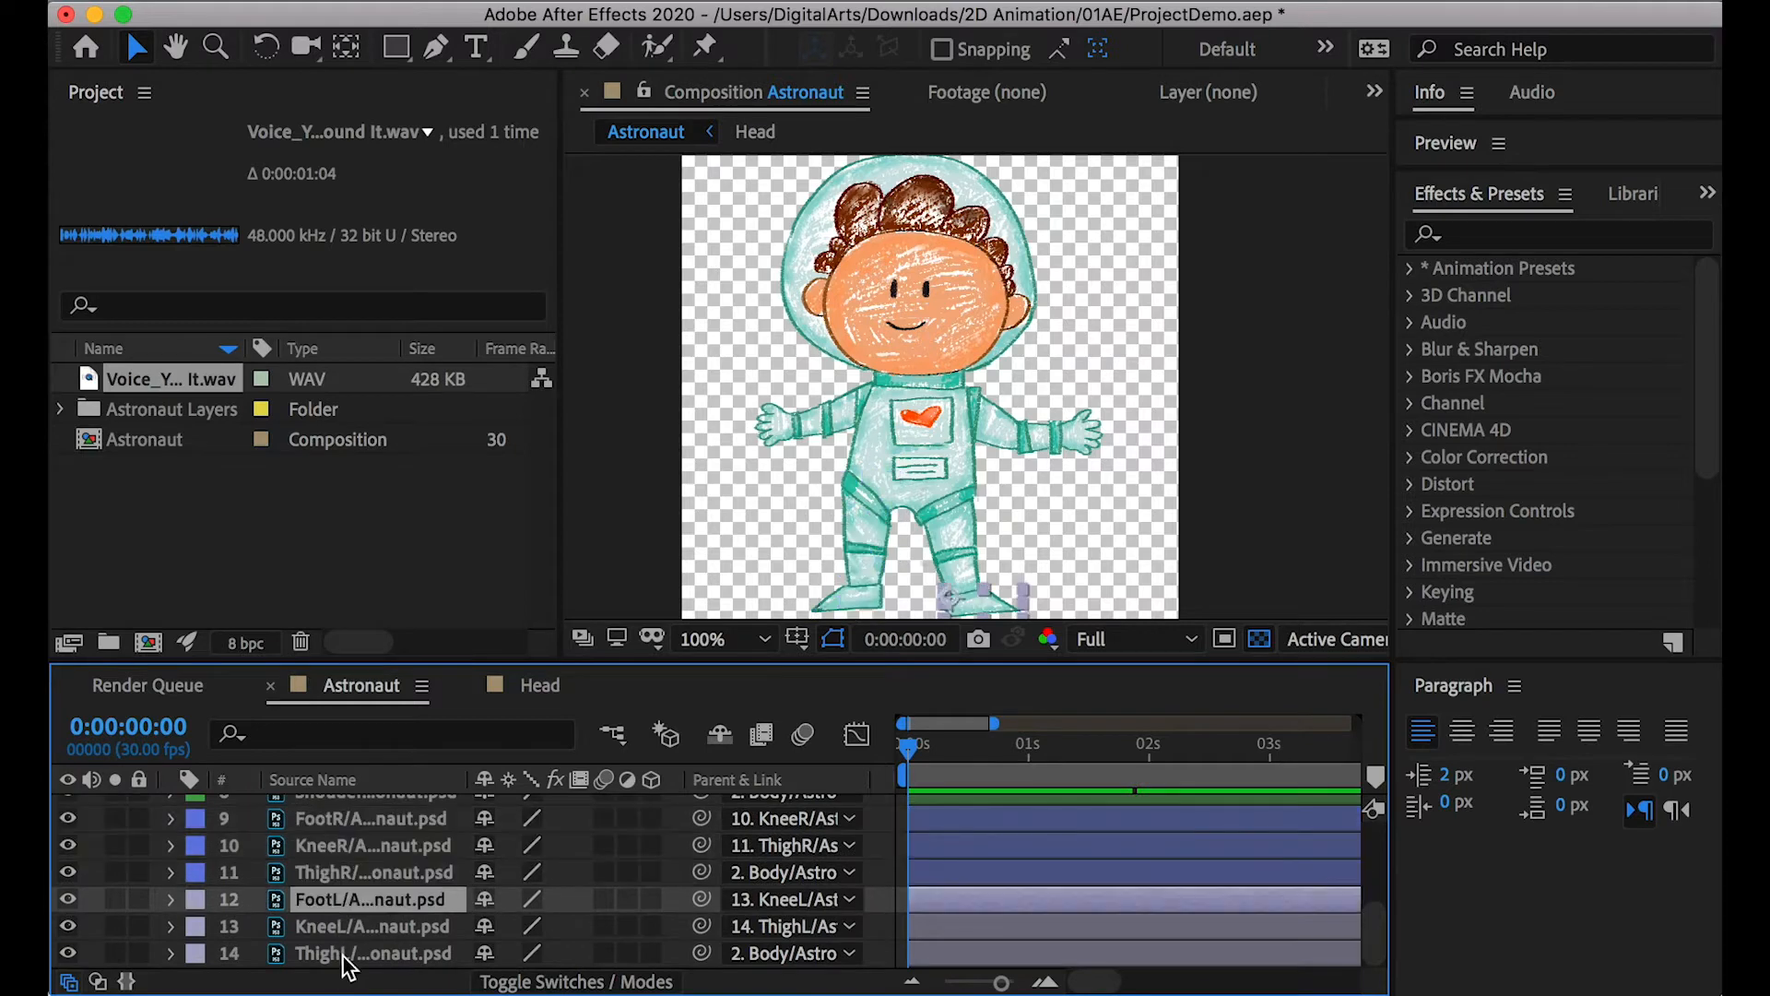
shift+click(342, 957)
click(195, 900)
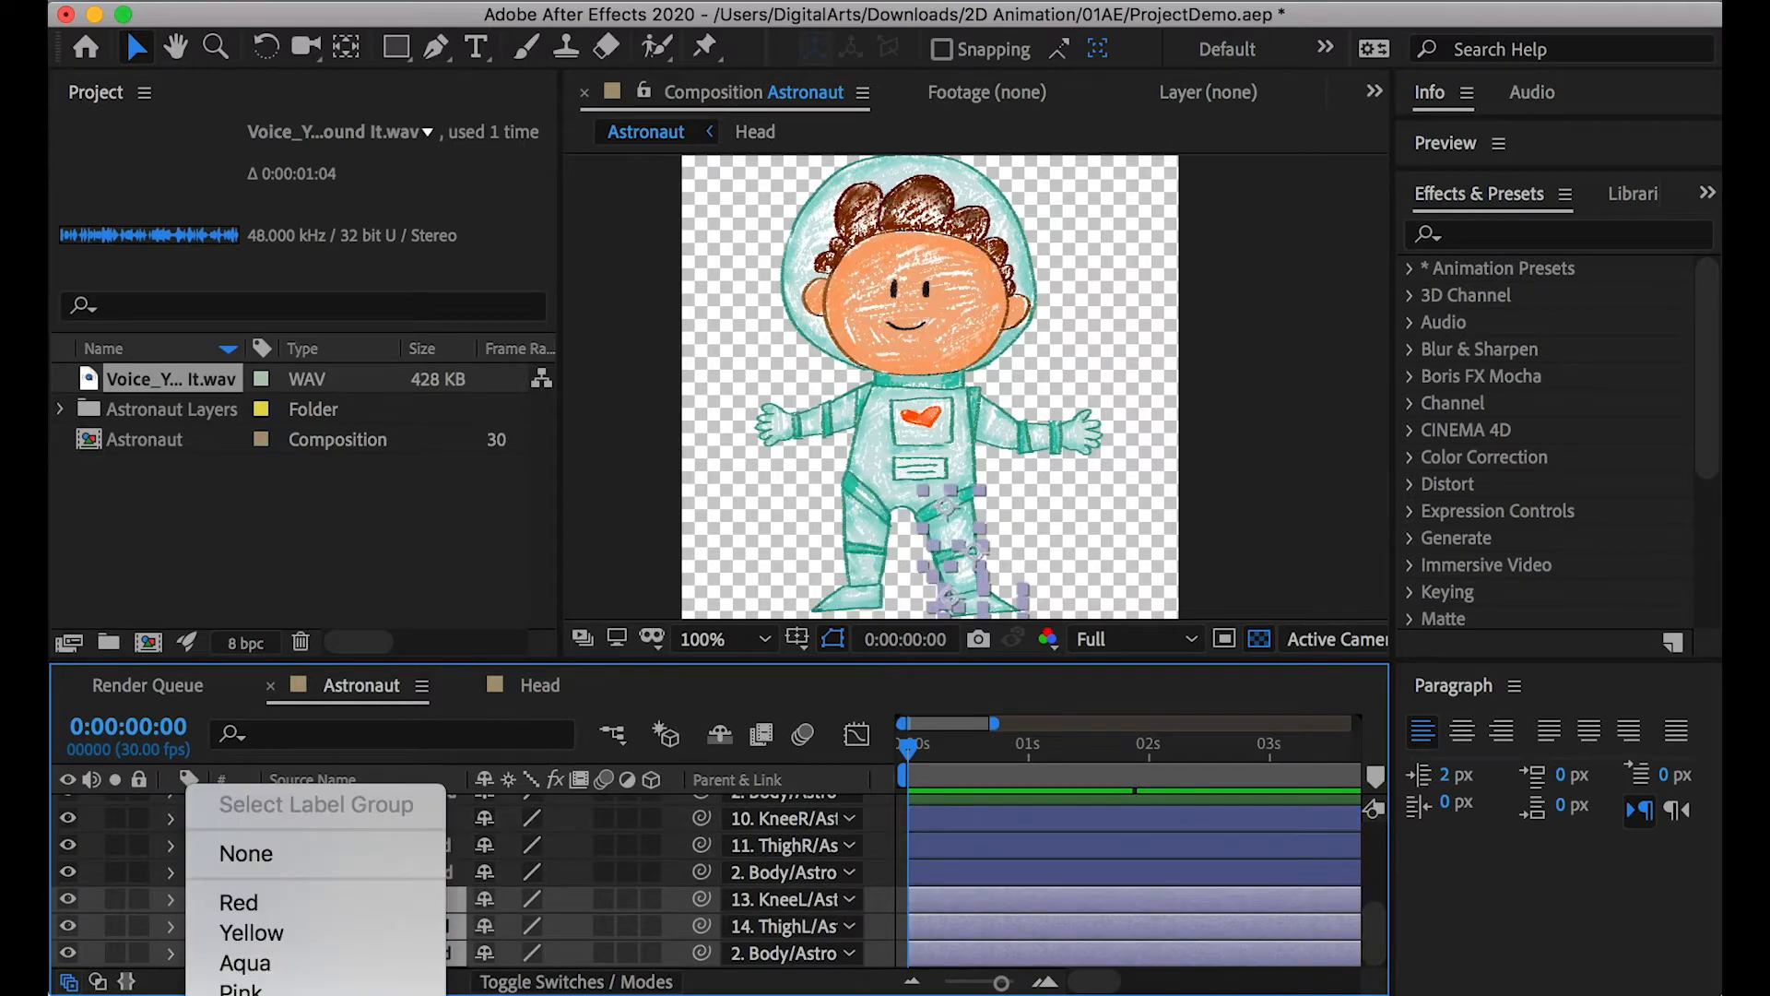
click(248, 995)
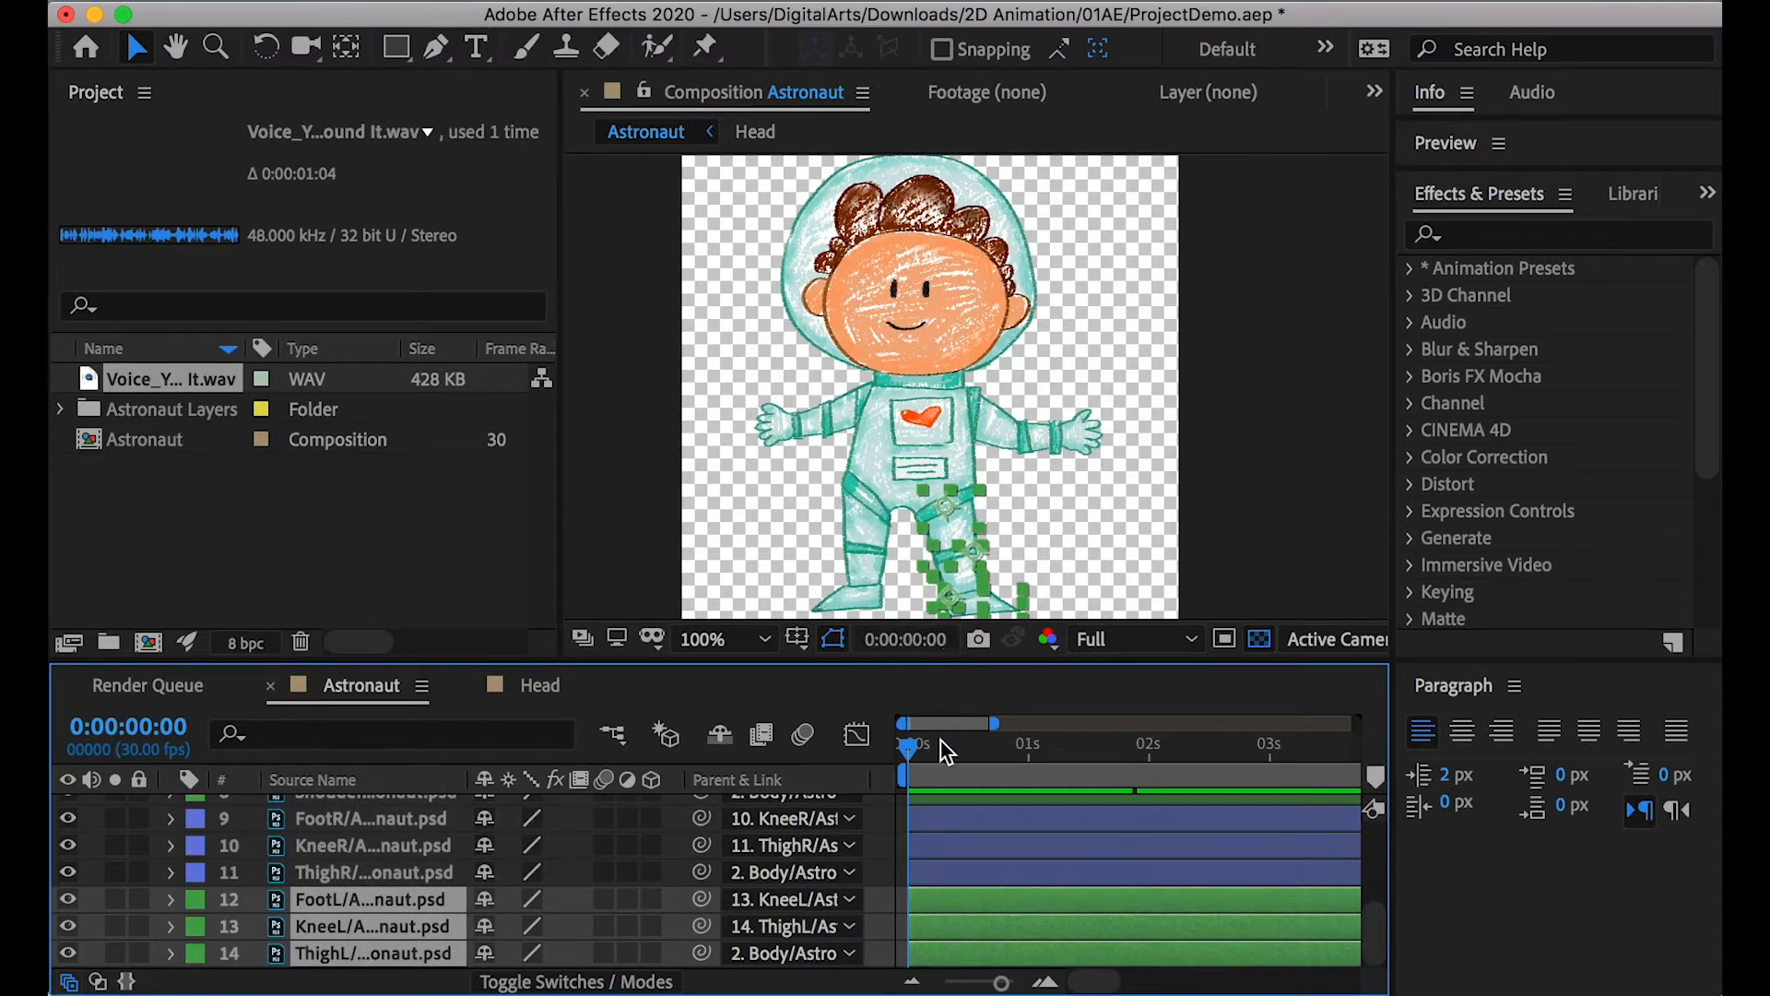
Reveal Rotation on the ThighR and ThighL layers and set starting Rotation keyframes on both at 0:00:00:00
drag(999, 726, 1031, 726)
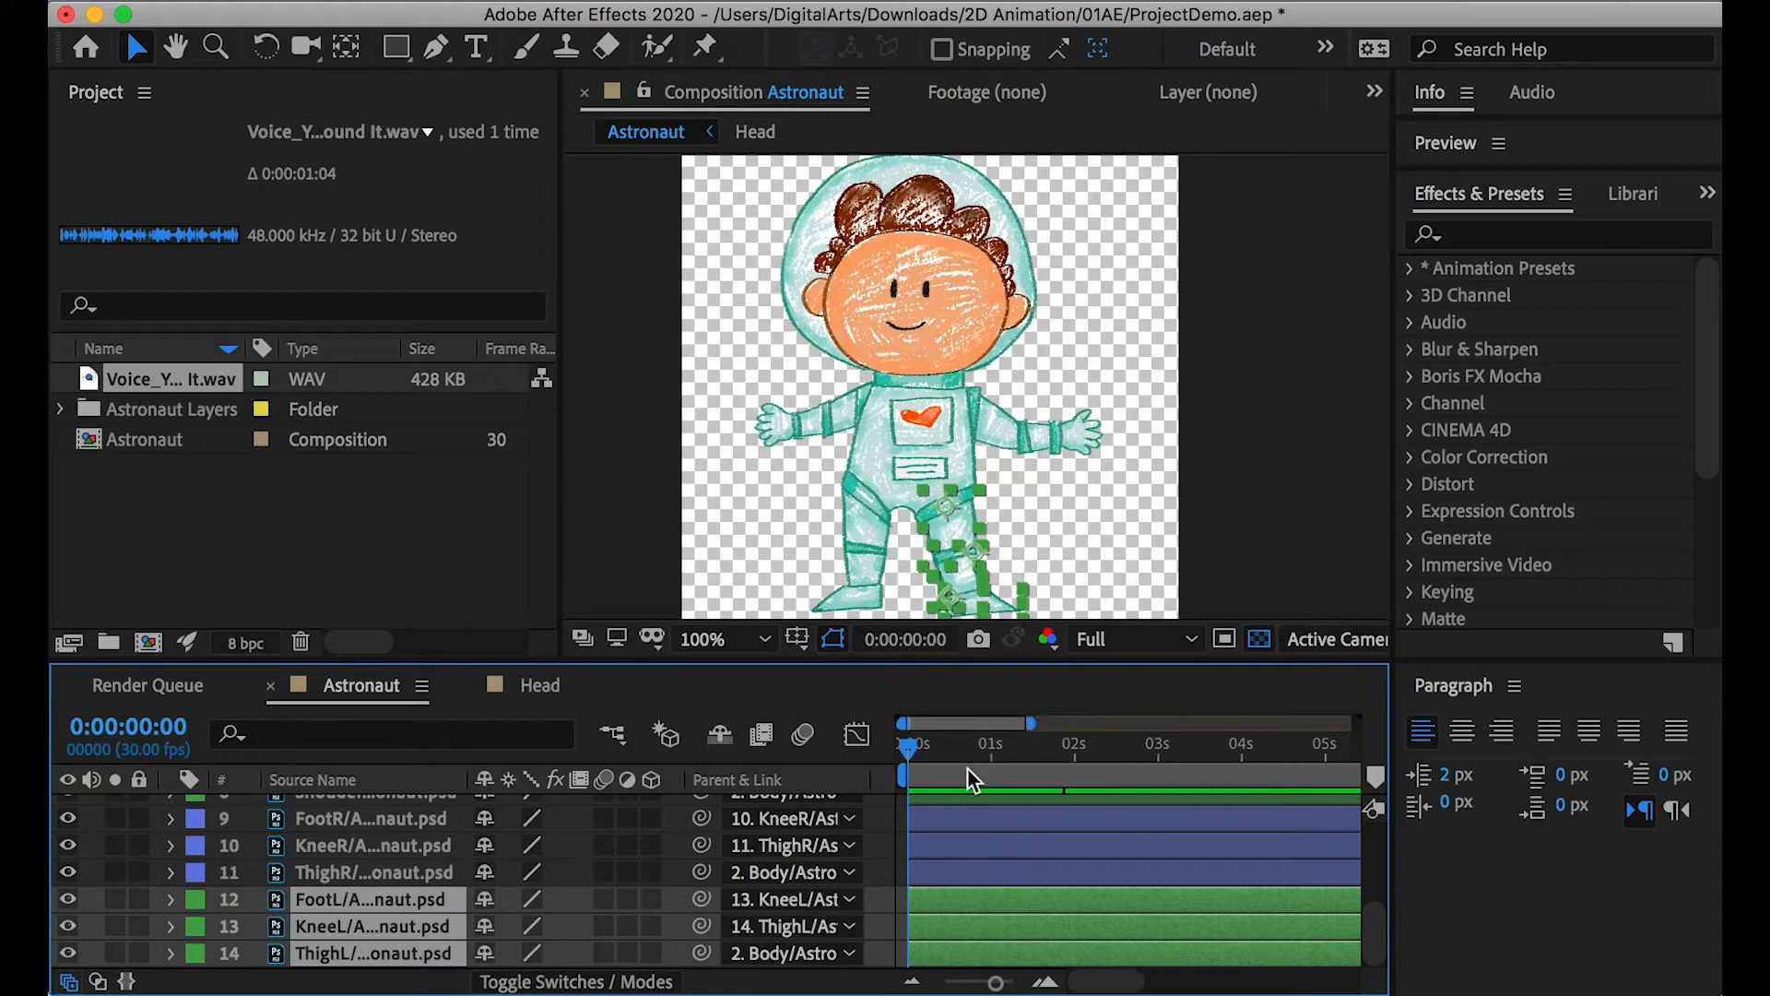
click(365, 848)
click(354, 873)
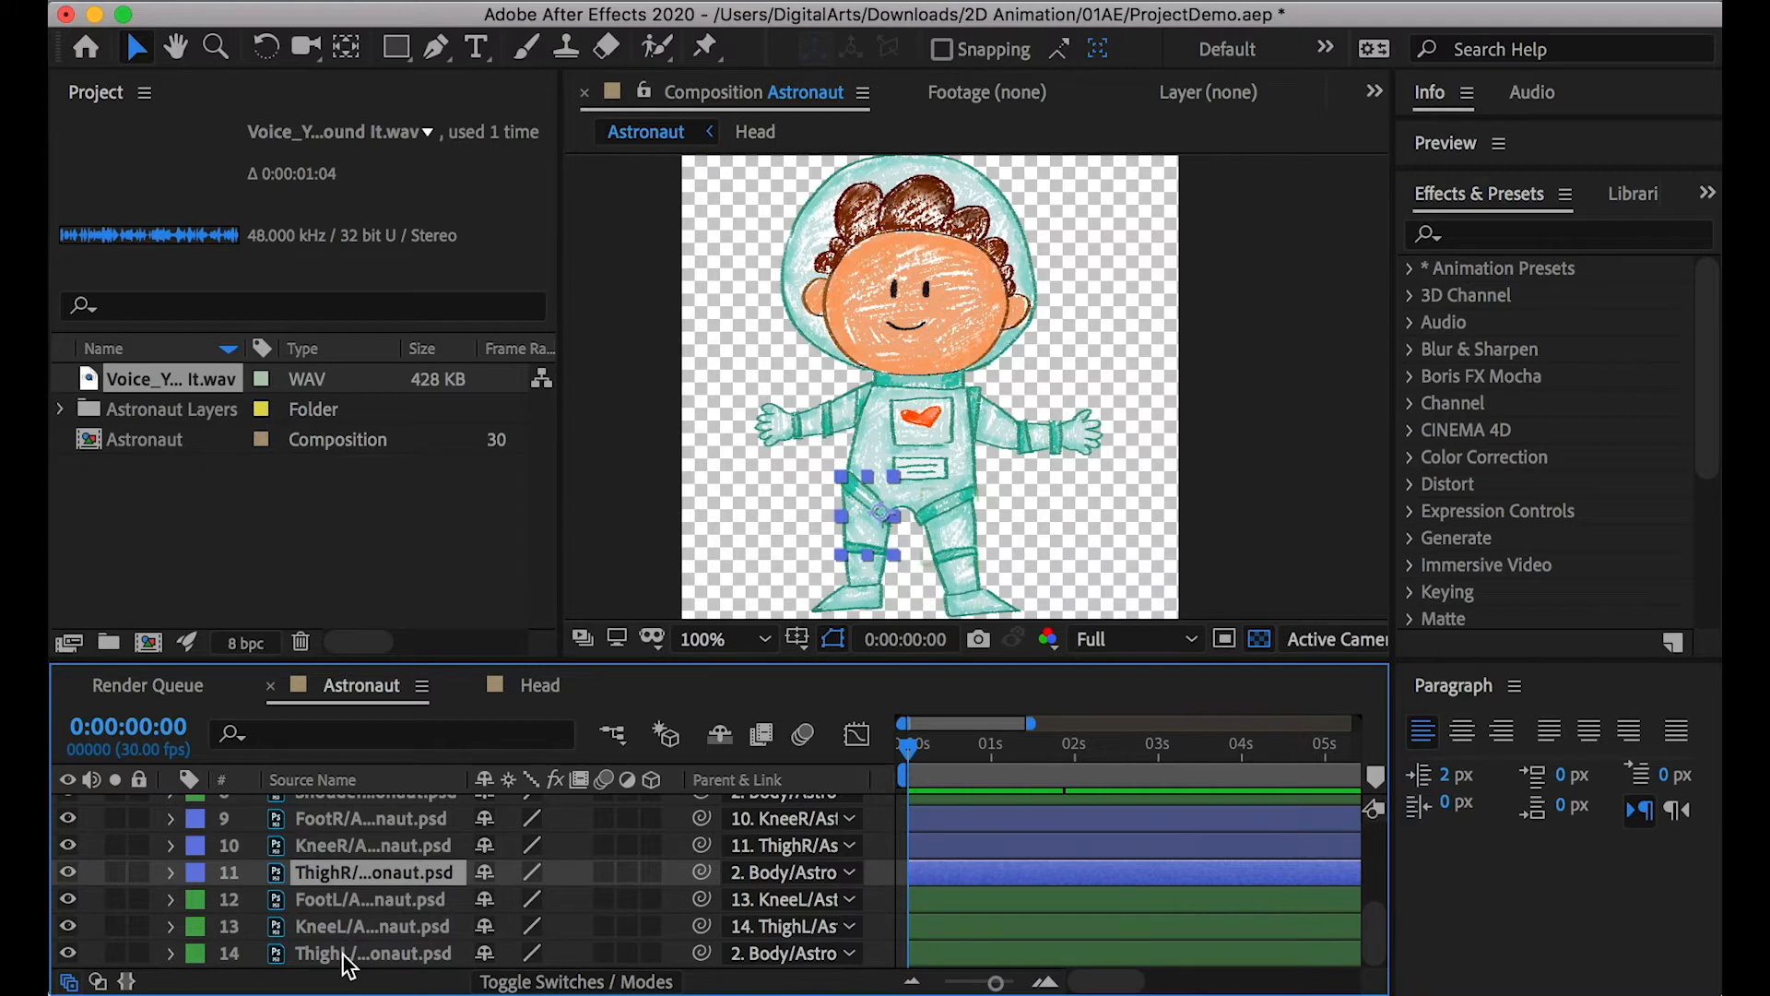
super+click(343, 954)
key(r)
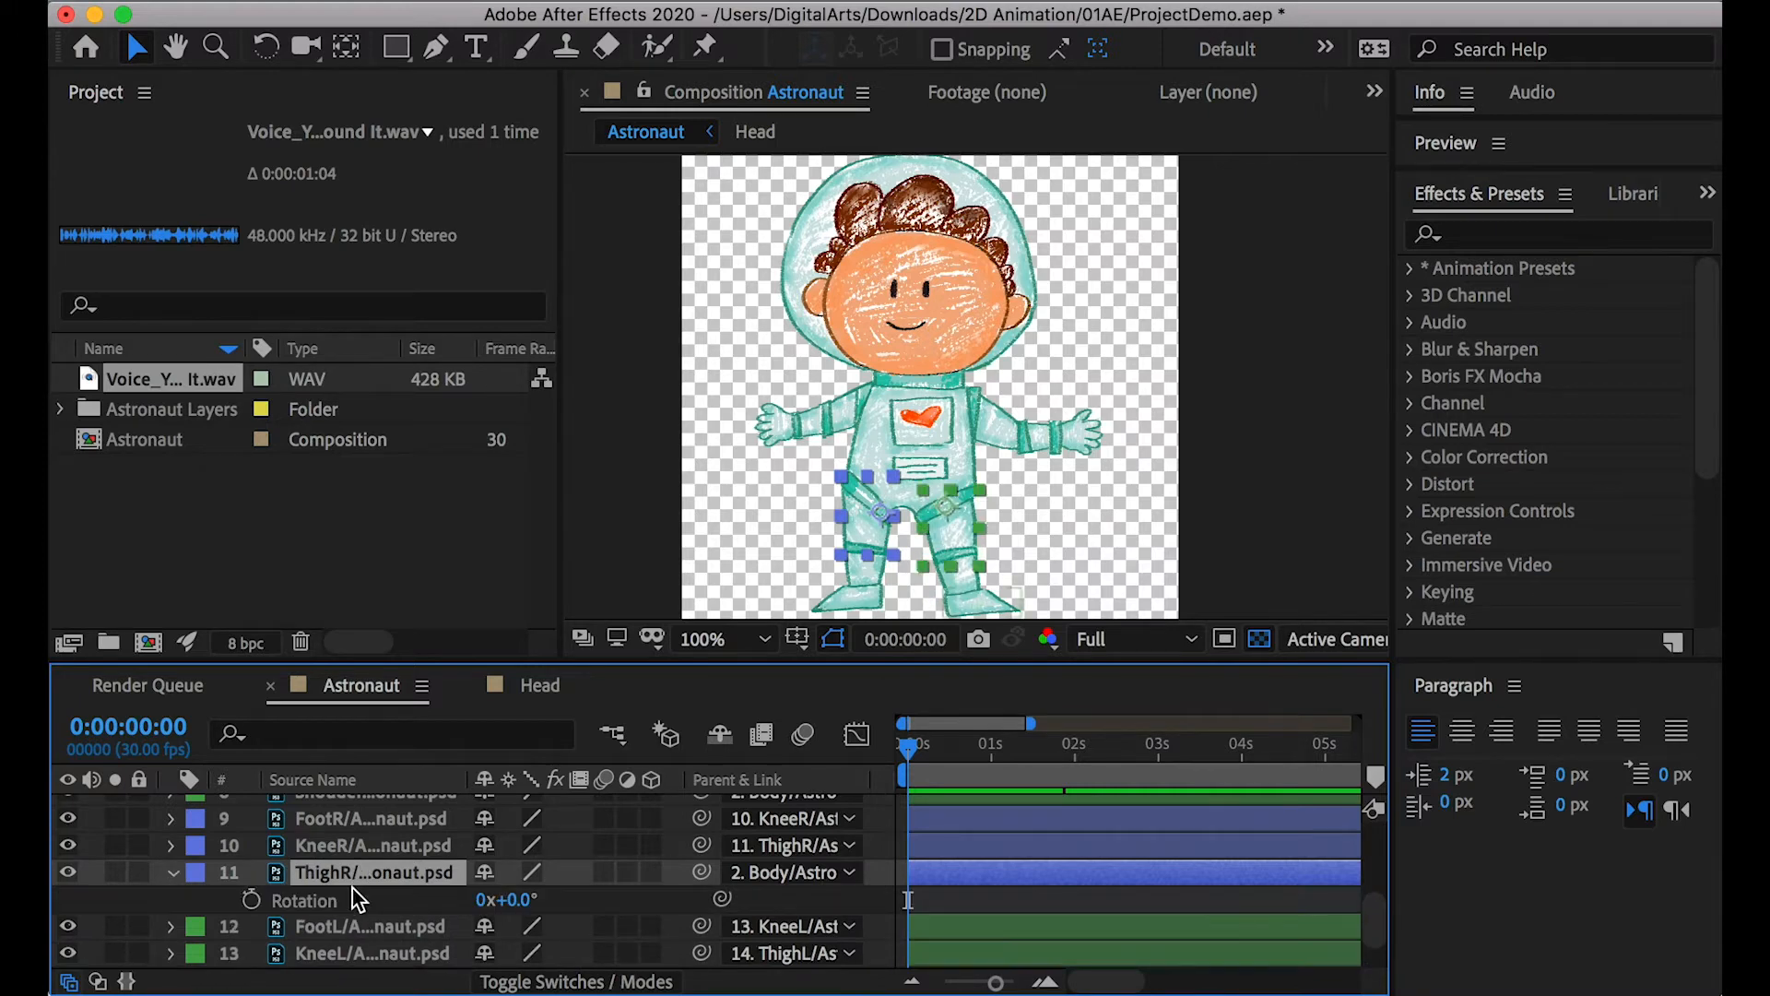
scroll(388, 885, down, 2)
drag(1030, 725, 961, 725)
click(251, 847)
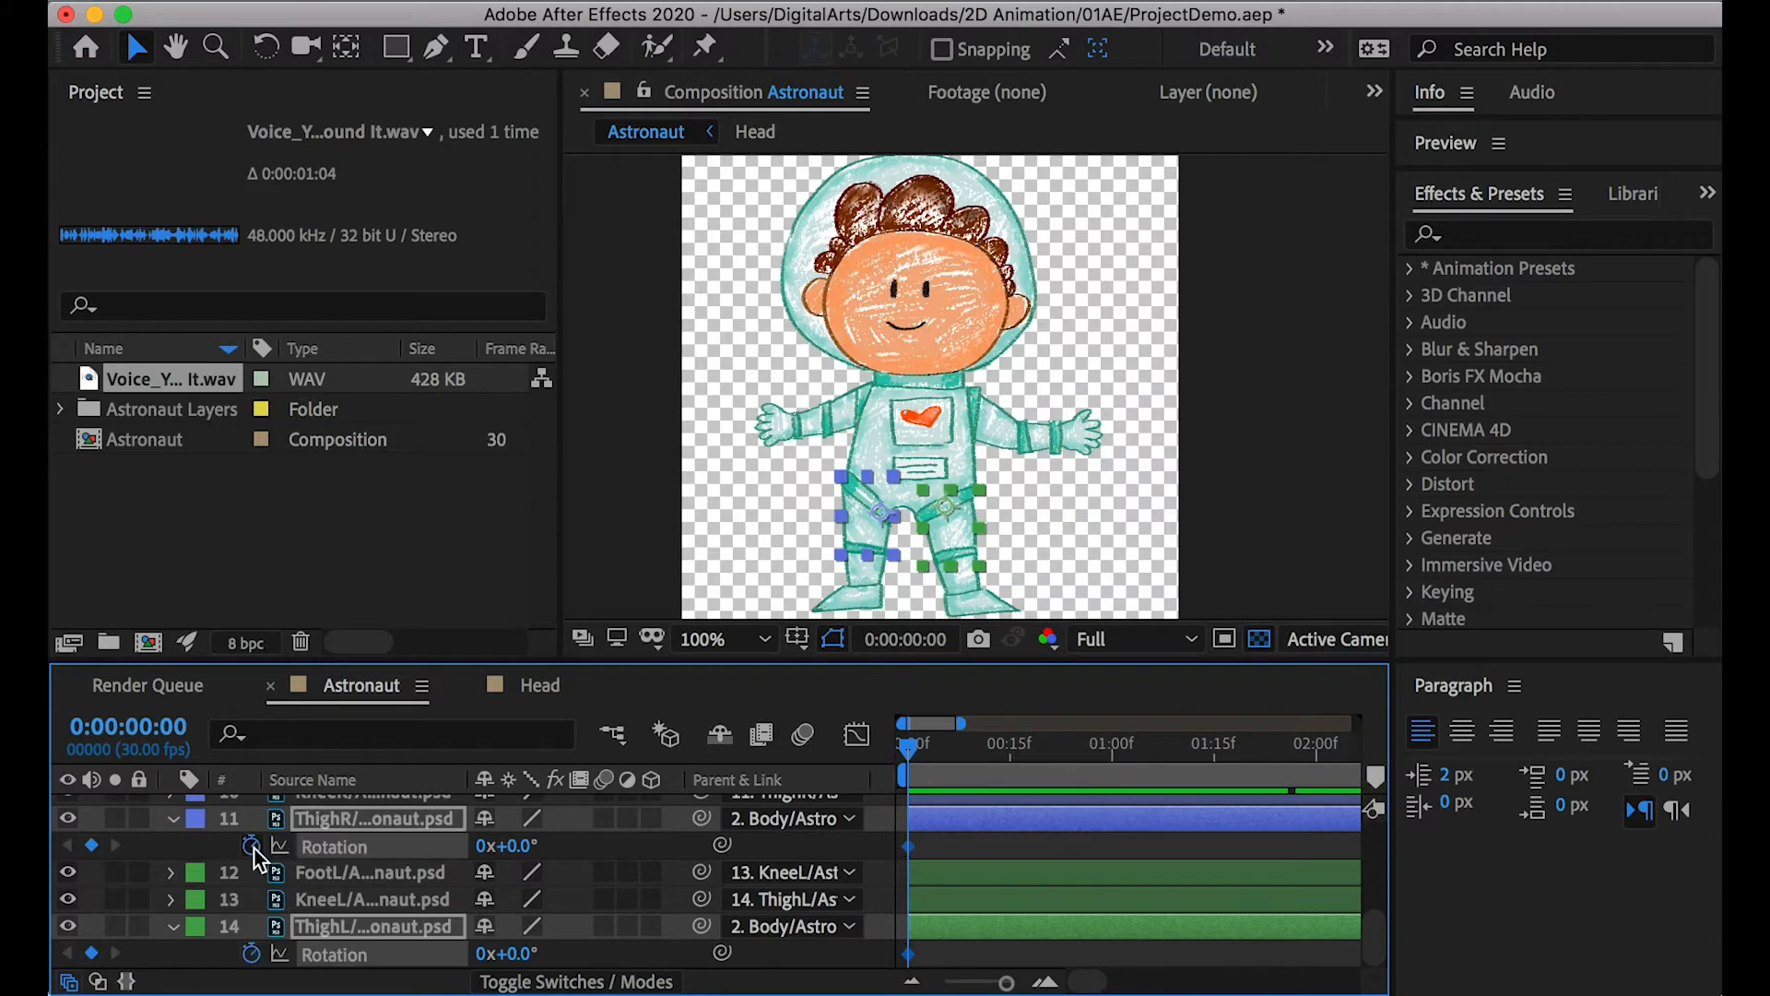
At 0:00:00:05, set the ThighR layer's Rotation to -14° so the right thigh swings inward
drag(961, 725, 894, 745)
key(space)
click(998, 758)
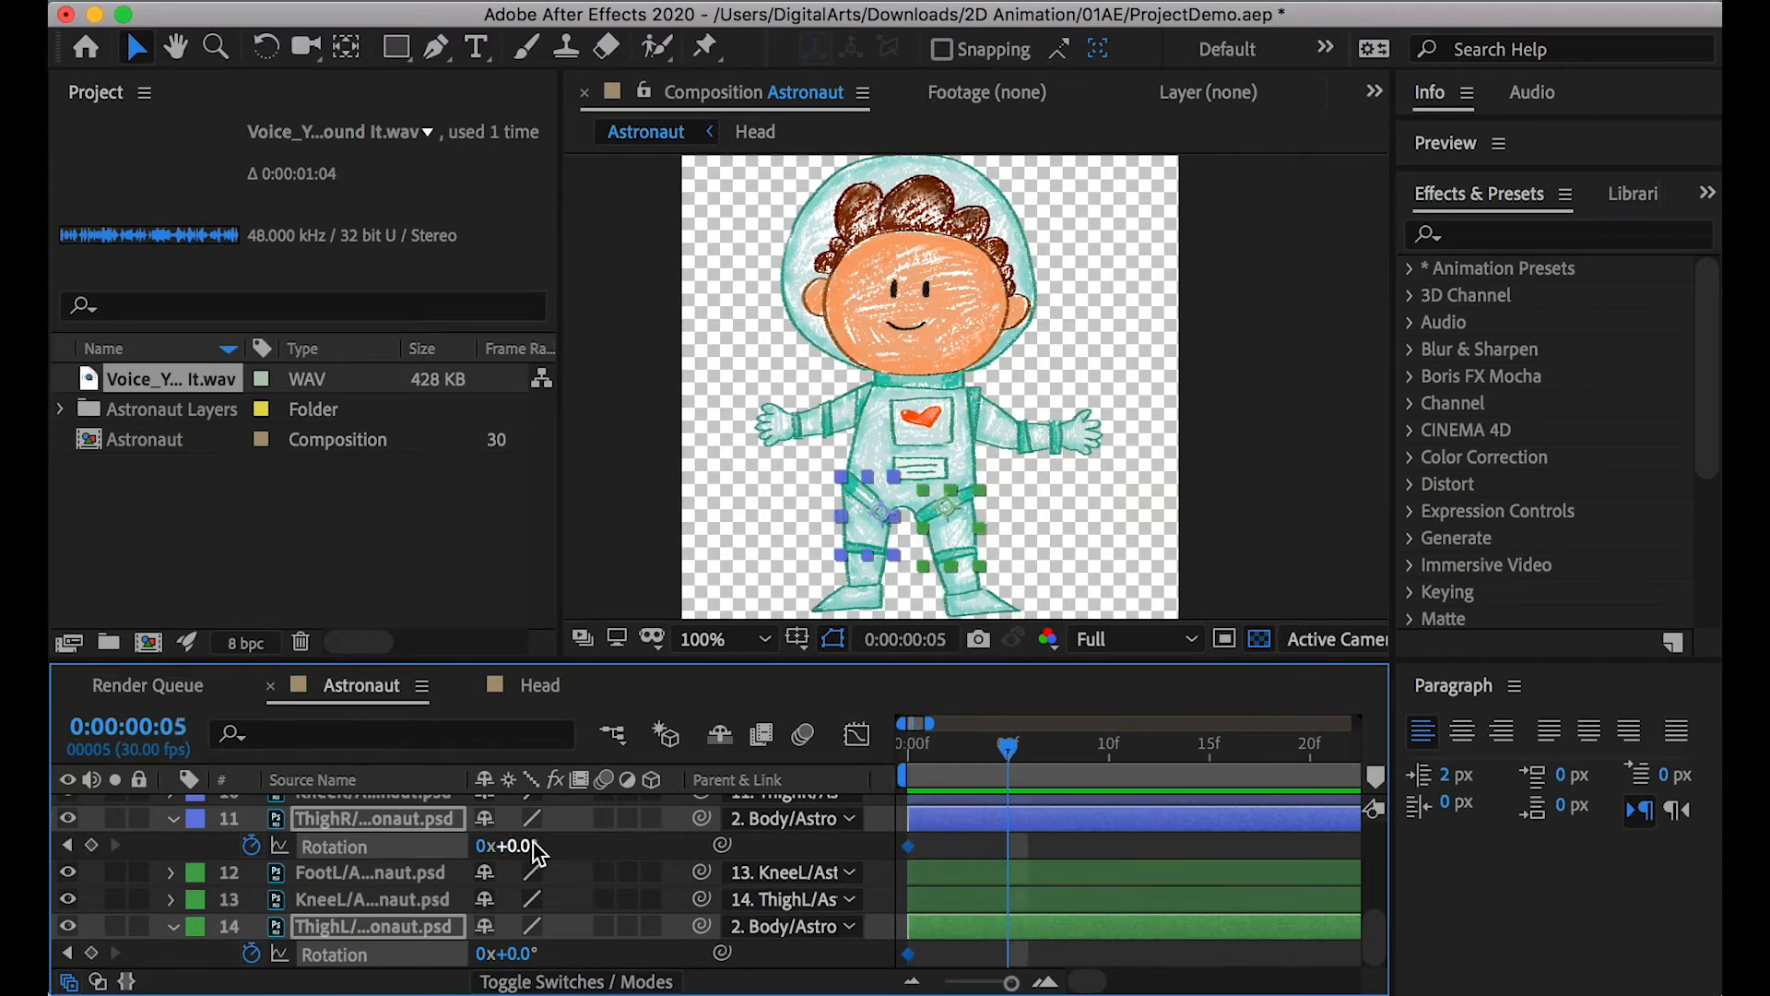
click(573, 845)
click(345, 820)
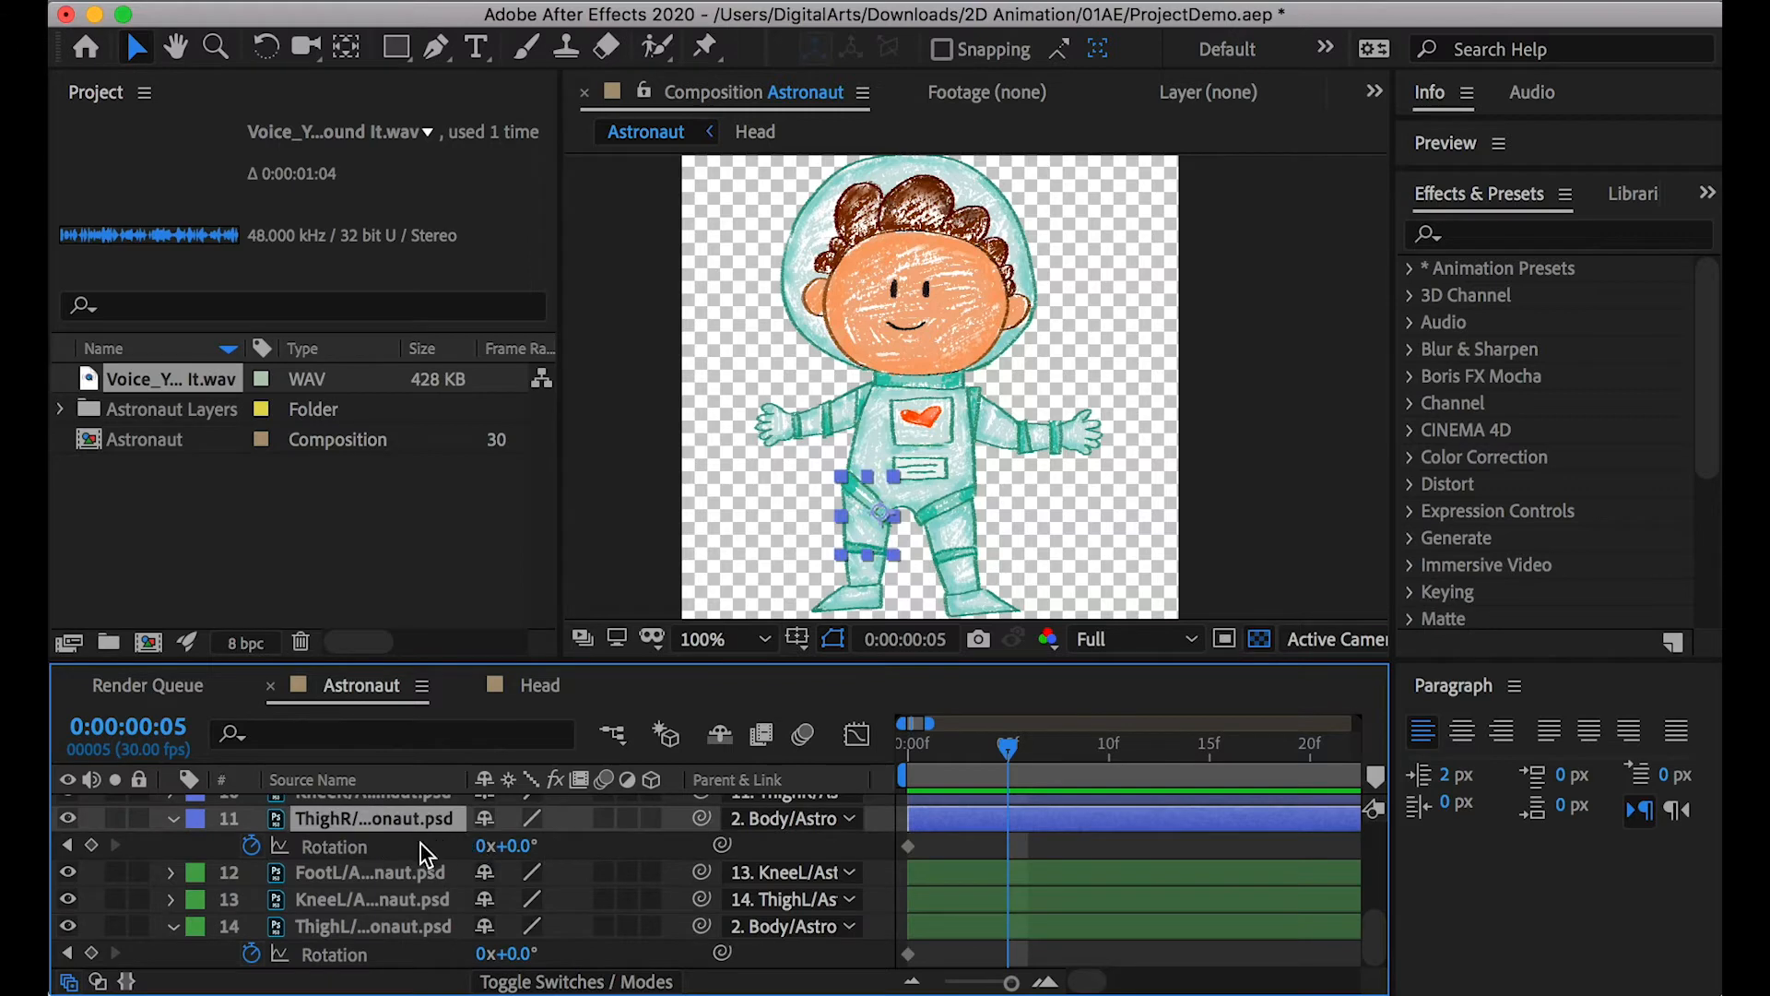
click(69, 818)
click(68, 819)
mouse_move(514, 845)
mouse_down()
mouse_move(483, 846)
mouse_move(500, 845)
mouse_up()
click(531, 845)
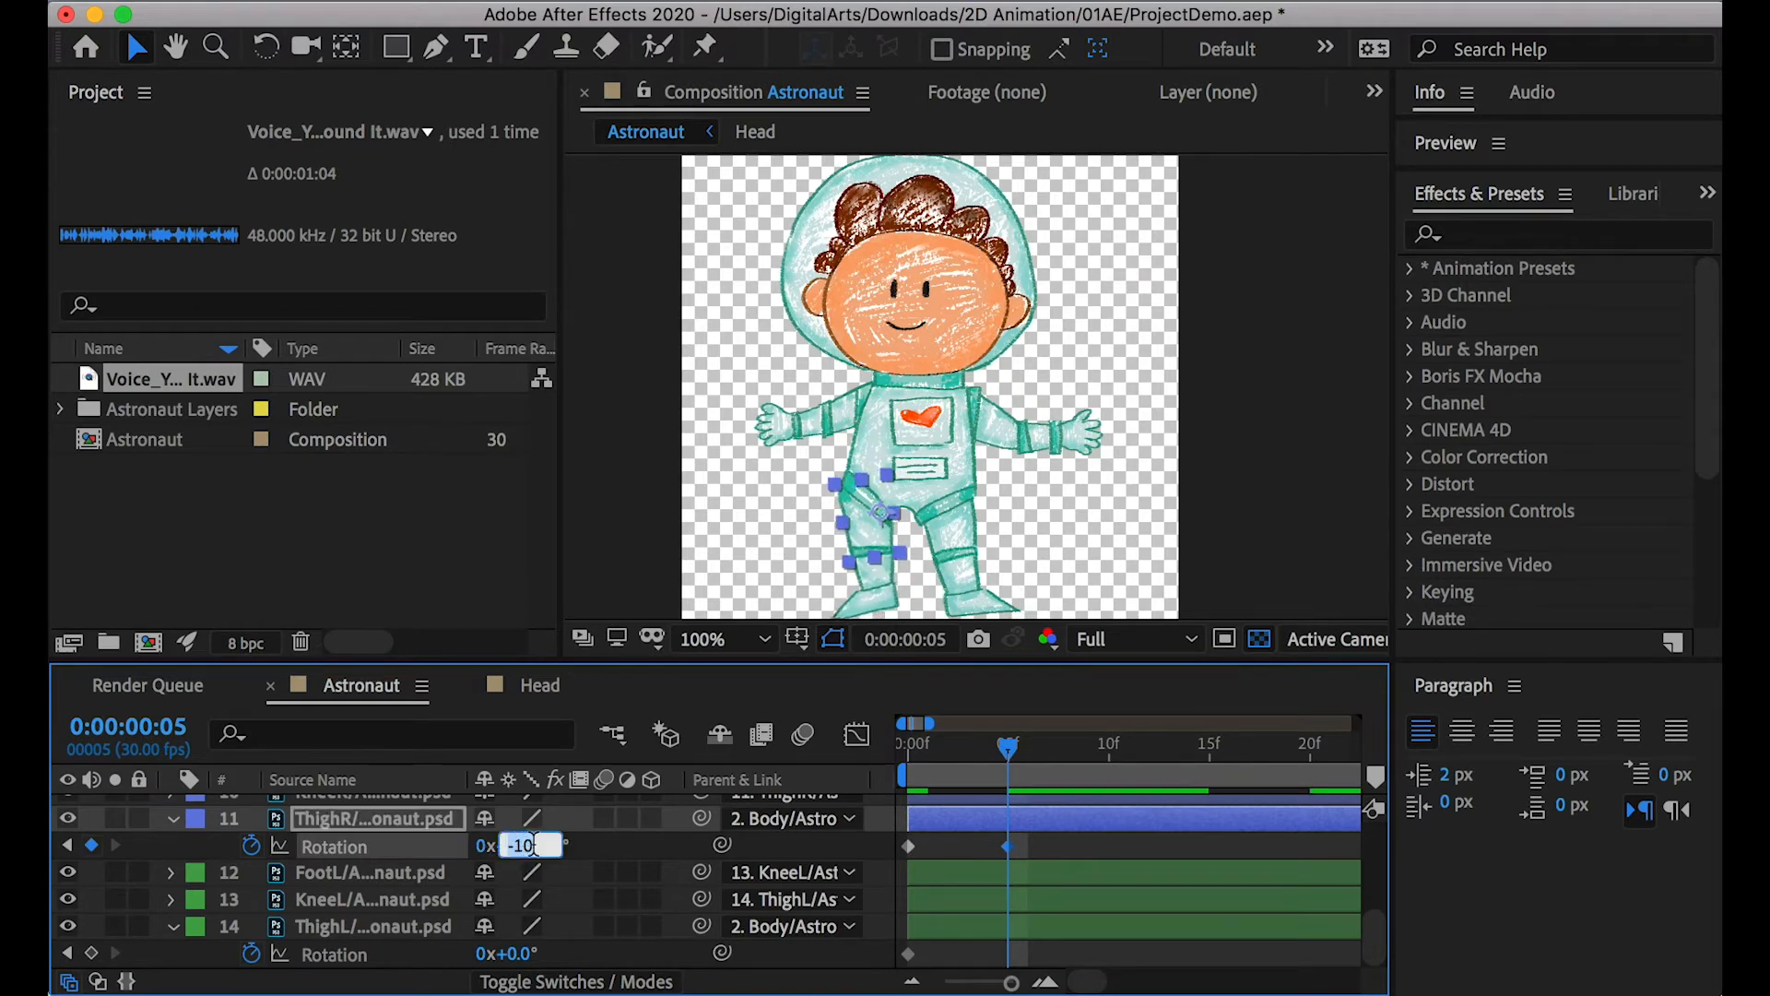
text(-)
key(Return)
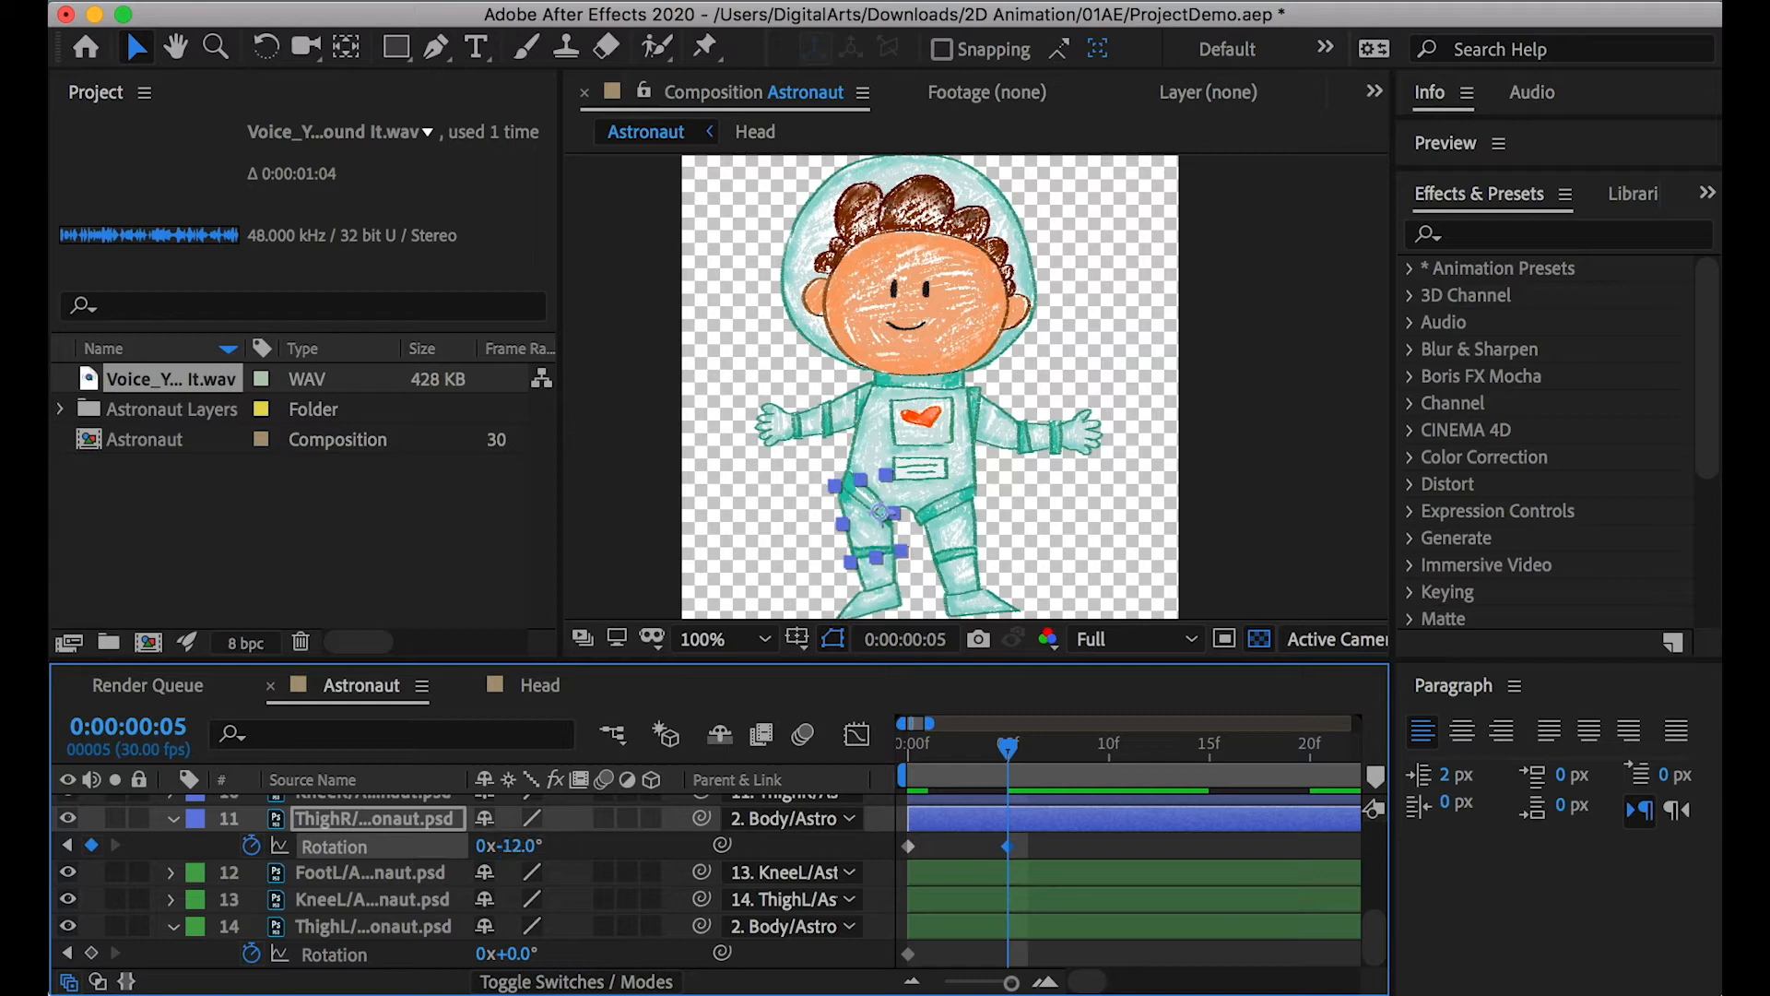
click(516, 846)
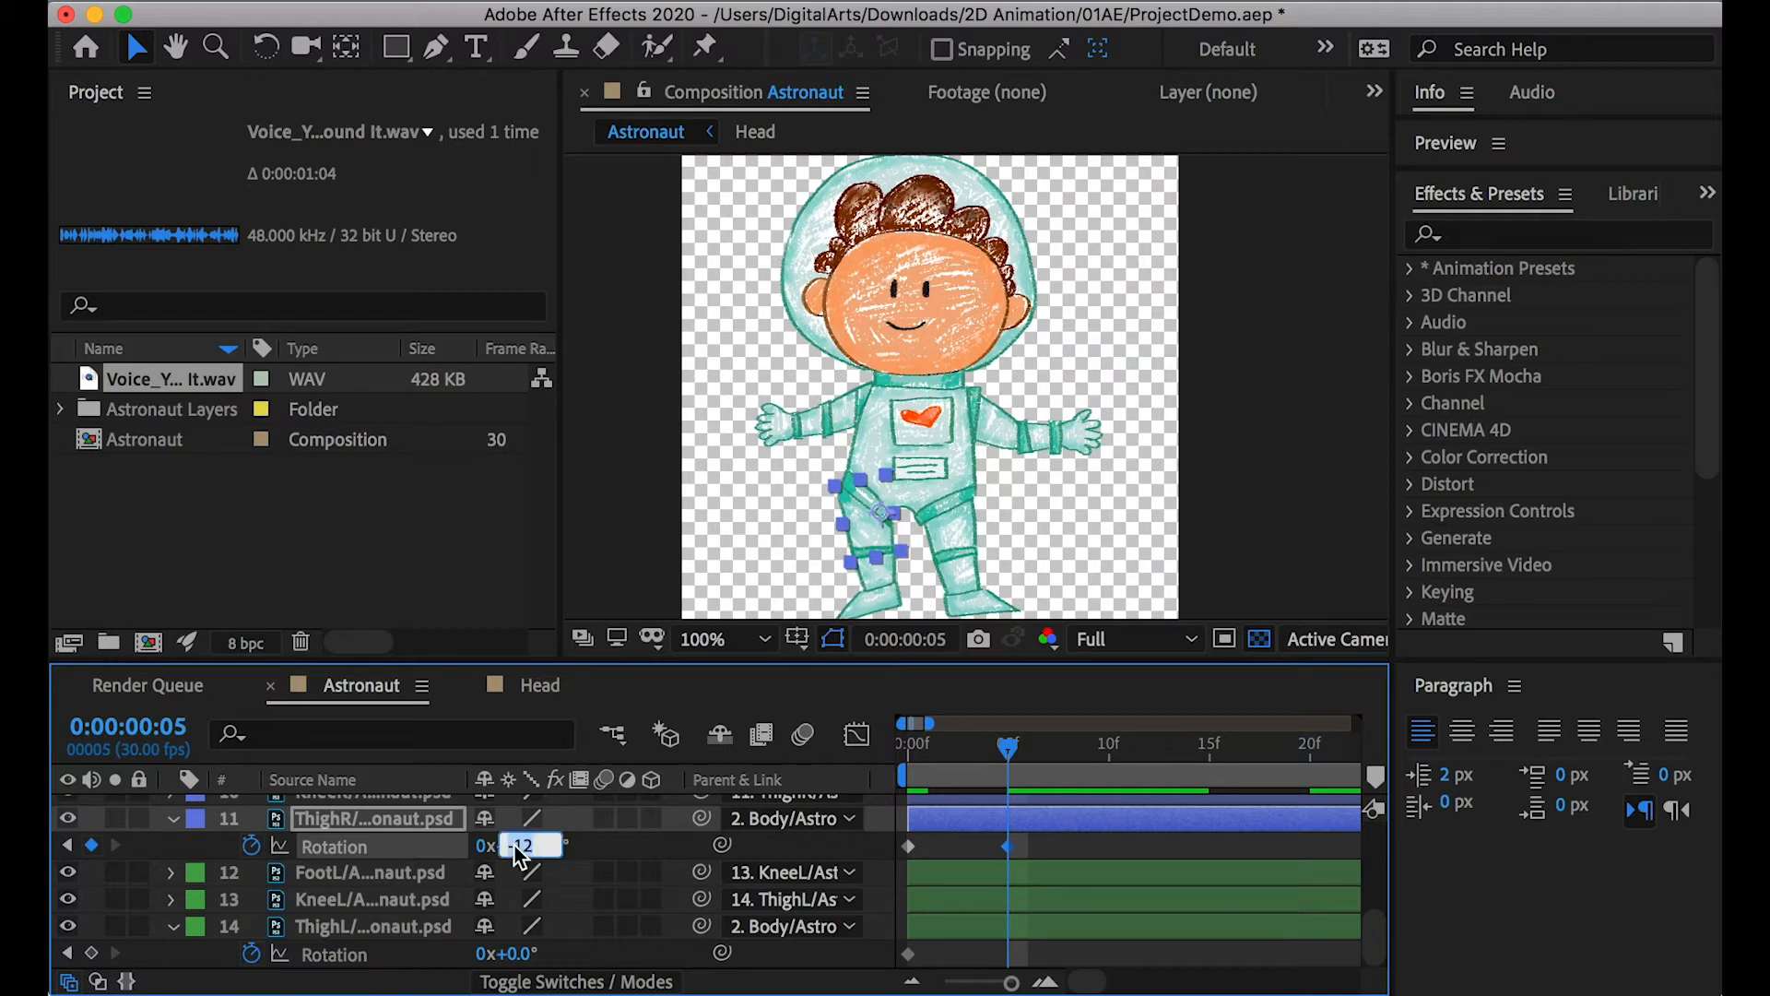
text(-14)
key(Return)
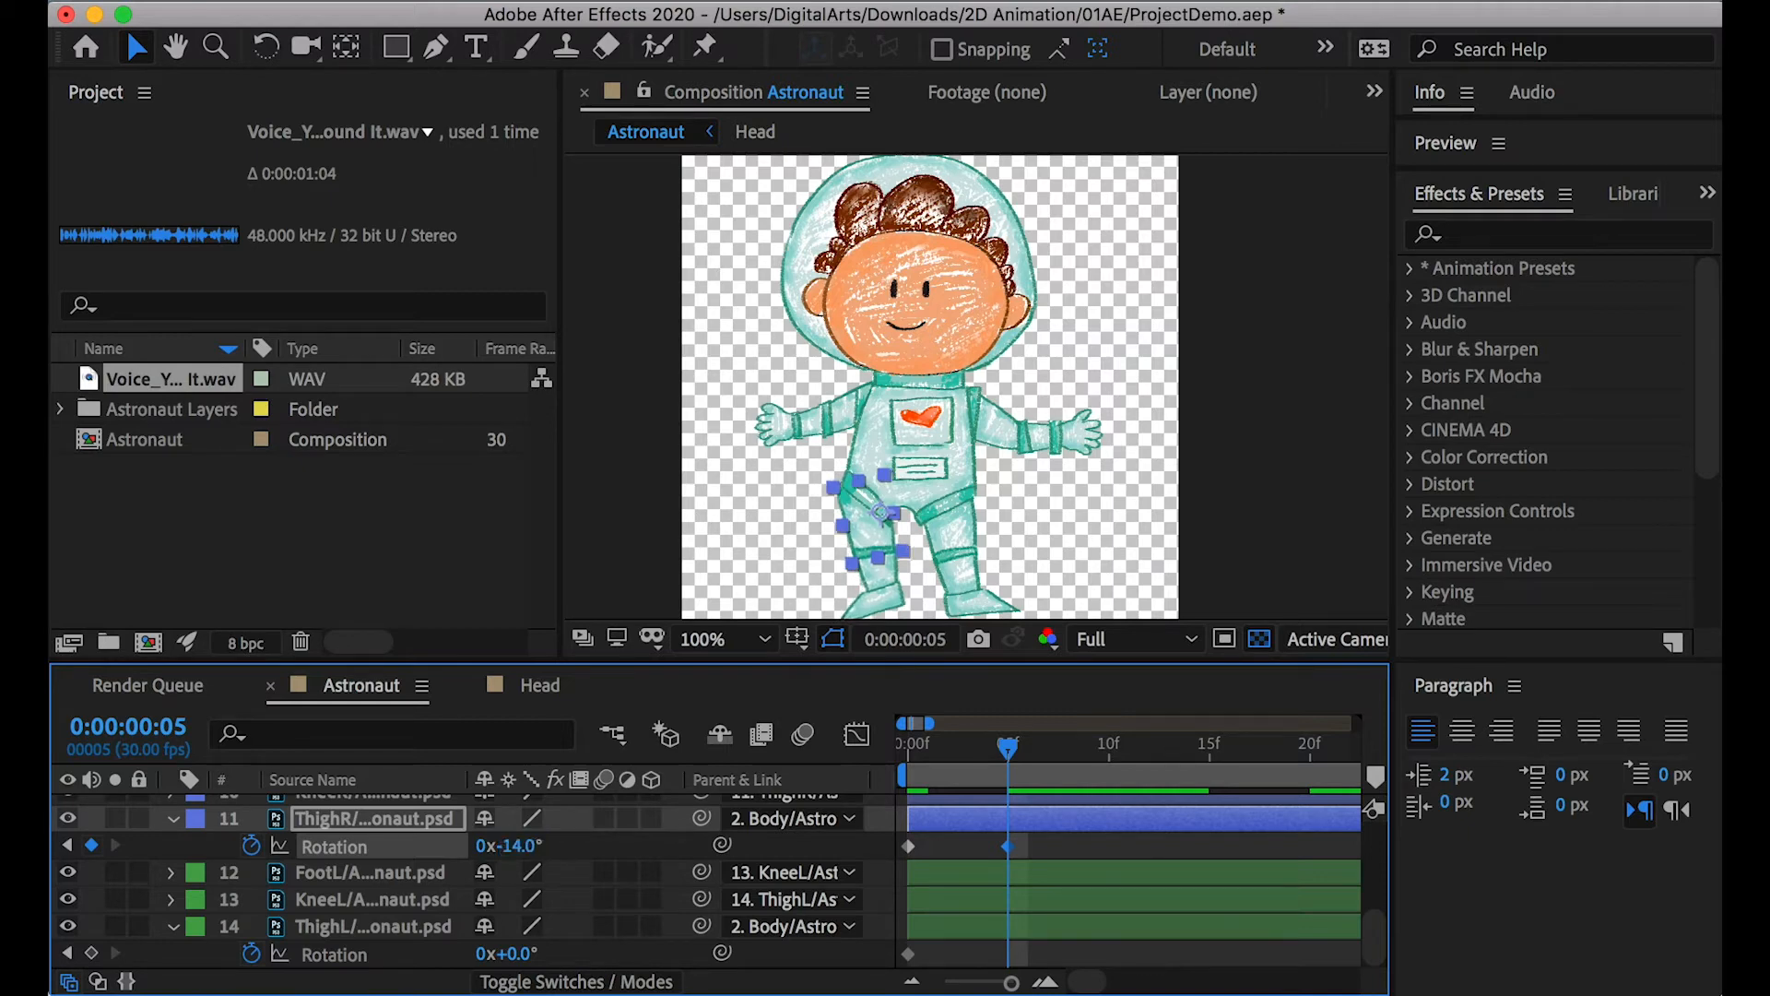
Set the ThighL layer's Rotation to 14° at 0:00:00:05 and collapse both thigh layers' properties
click(360, 927)
click(513, 953)
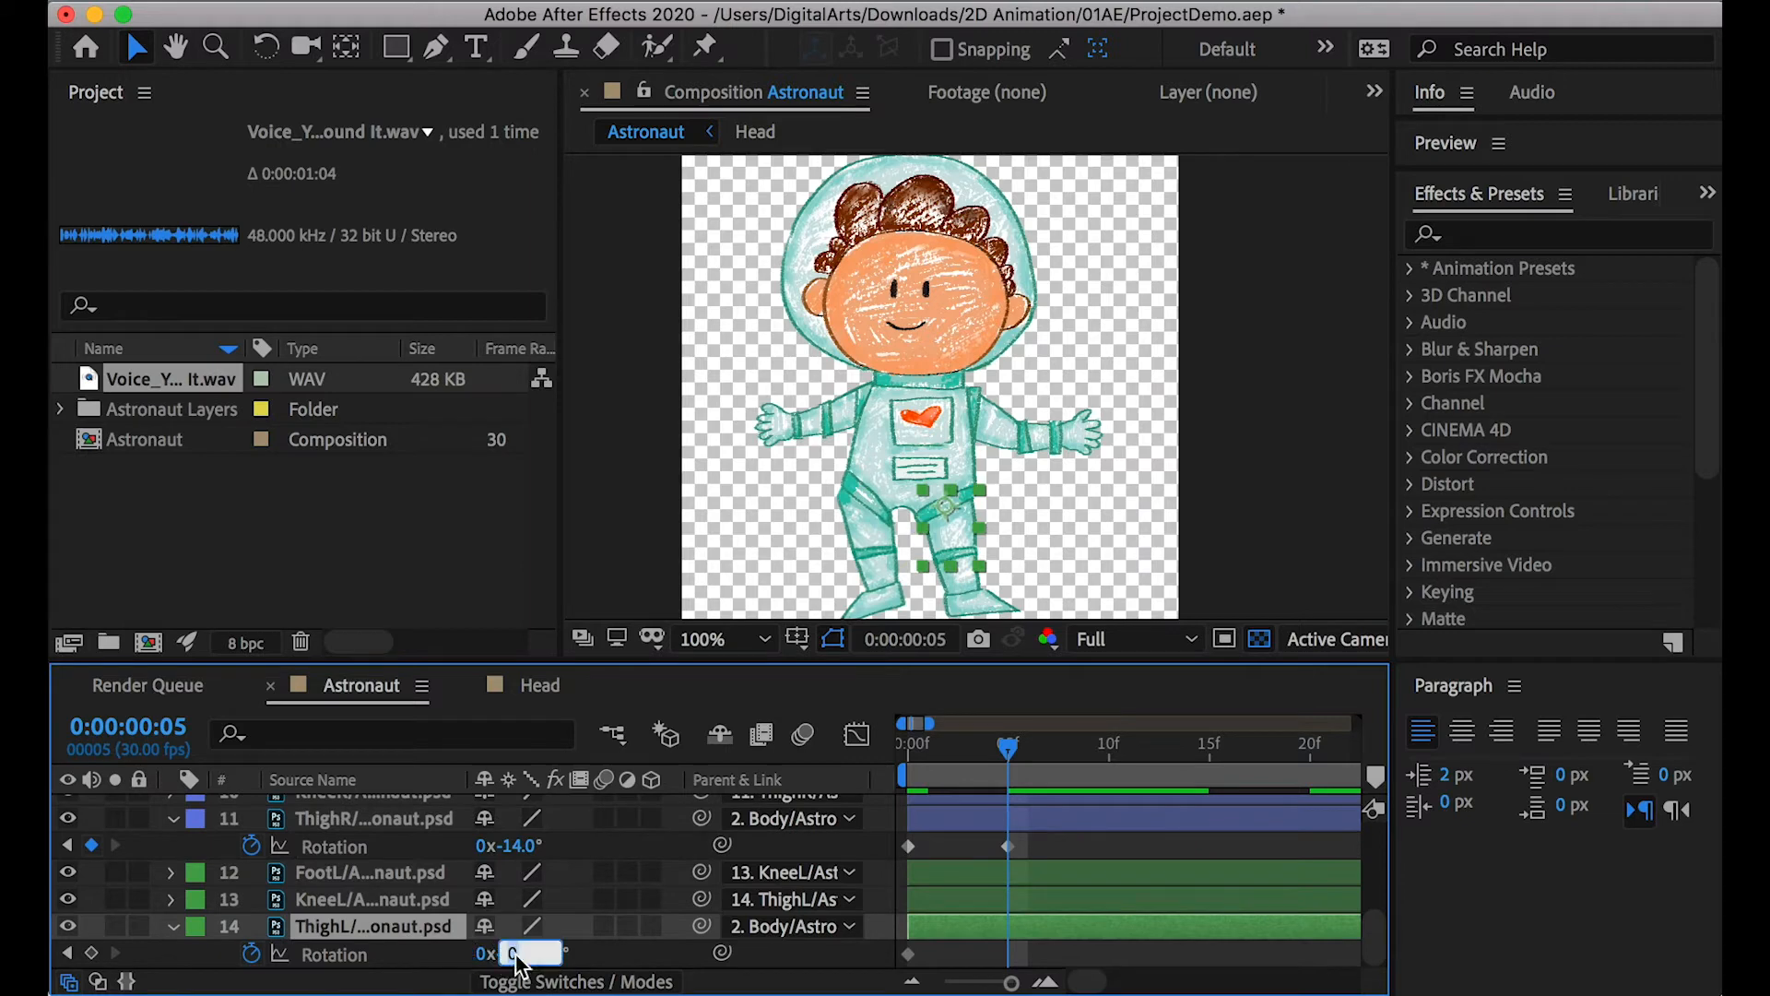
text(-14)
key(Return)
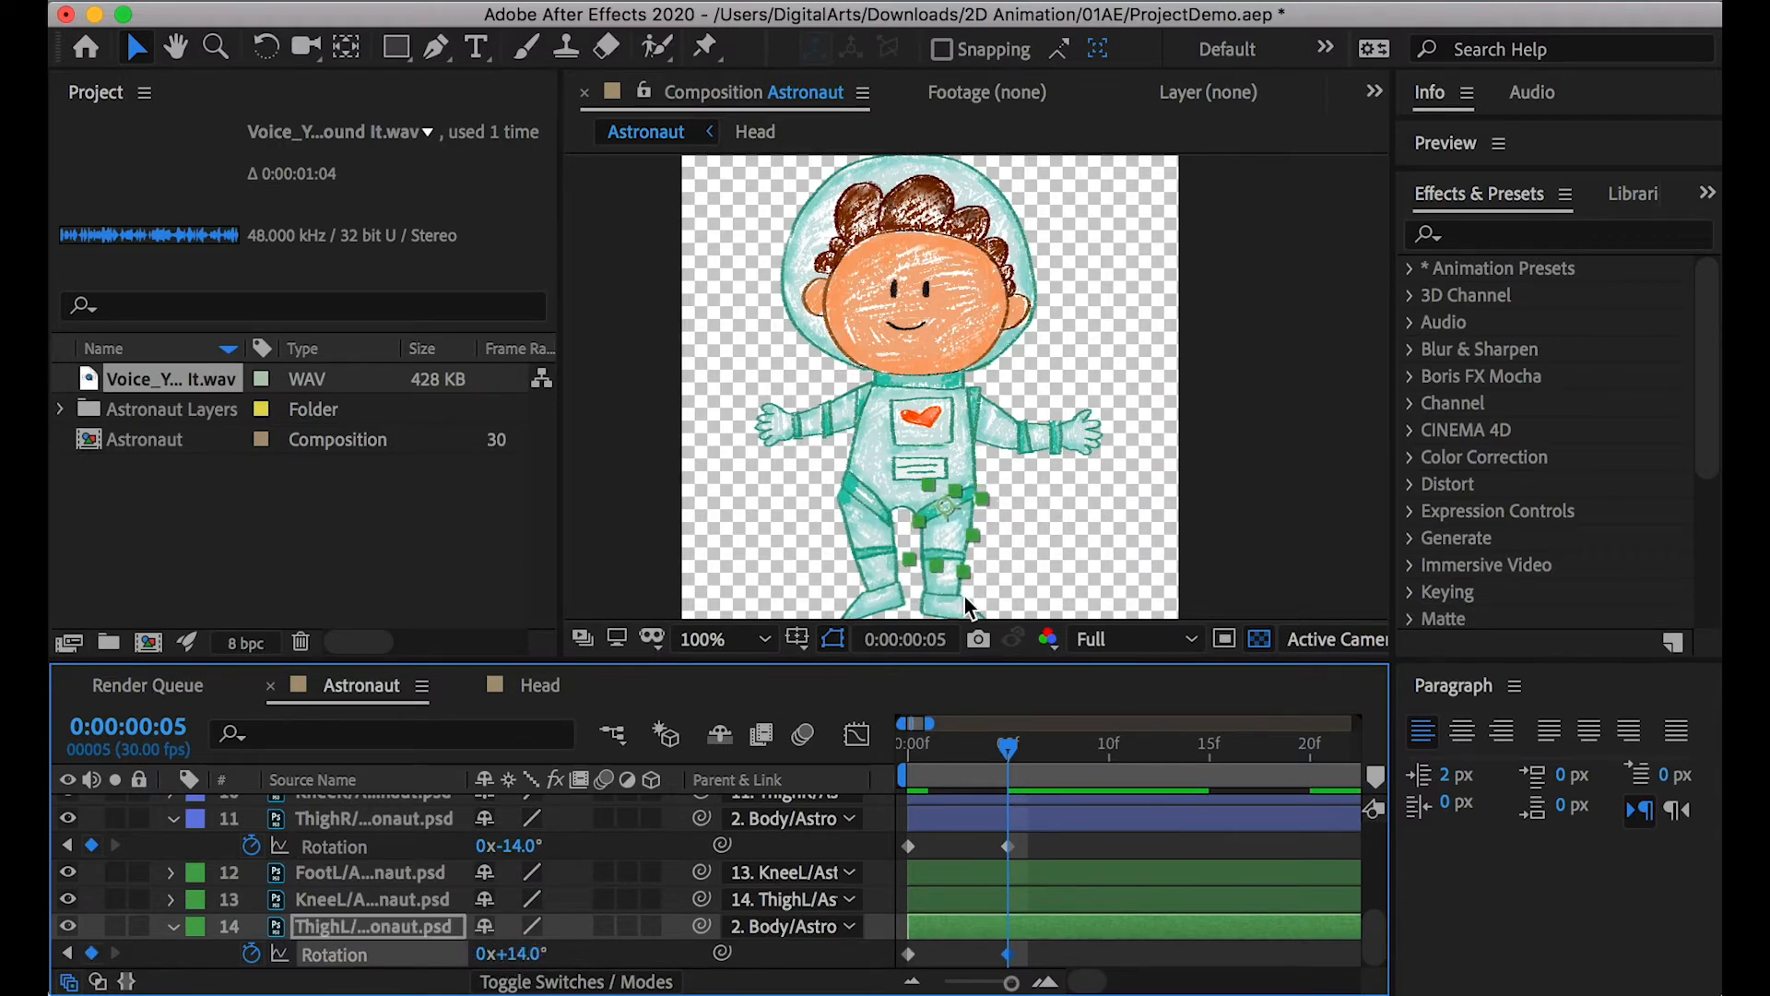
click(386, 901)
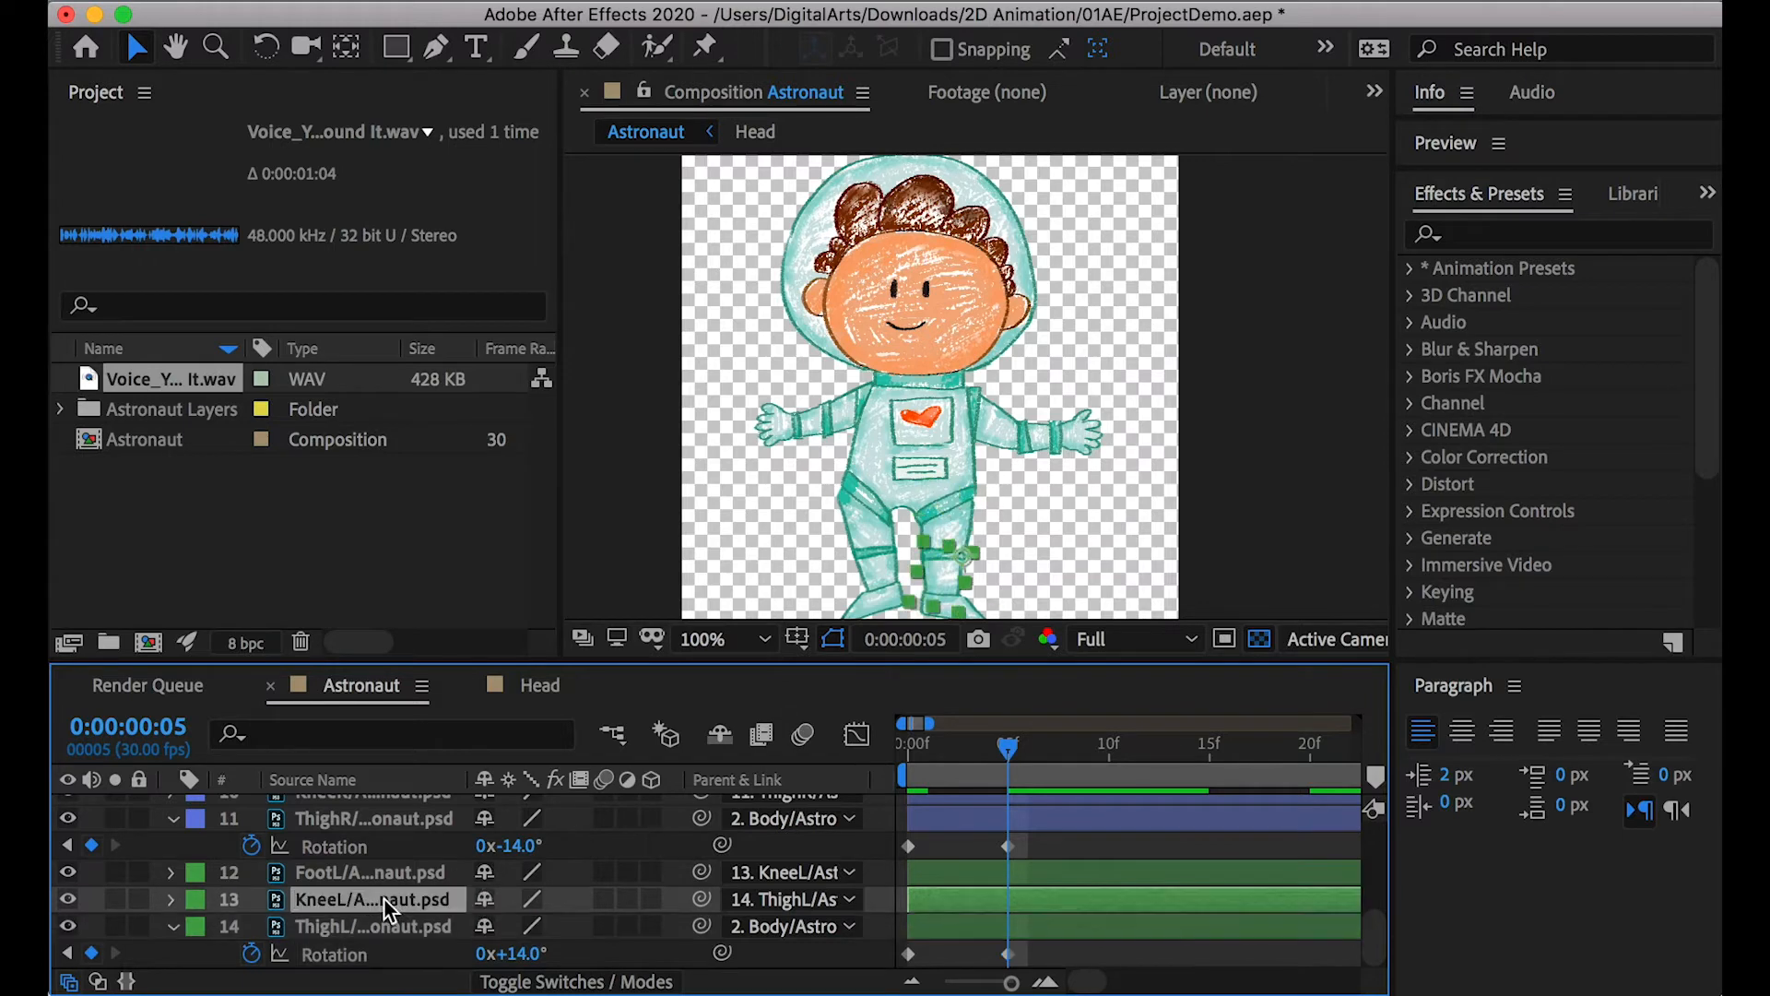
click(355, 913)
super+click(350, 821)
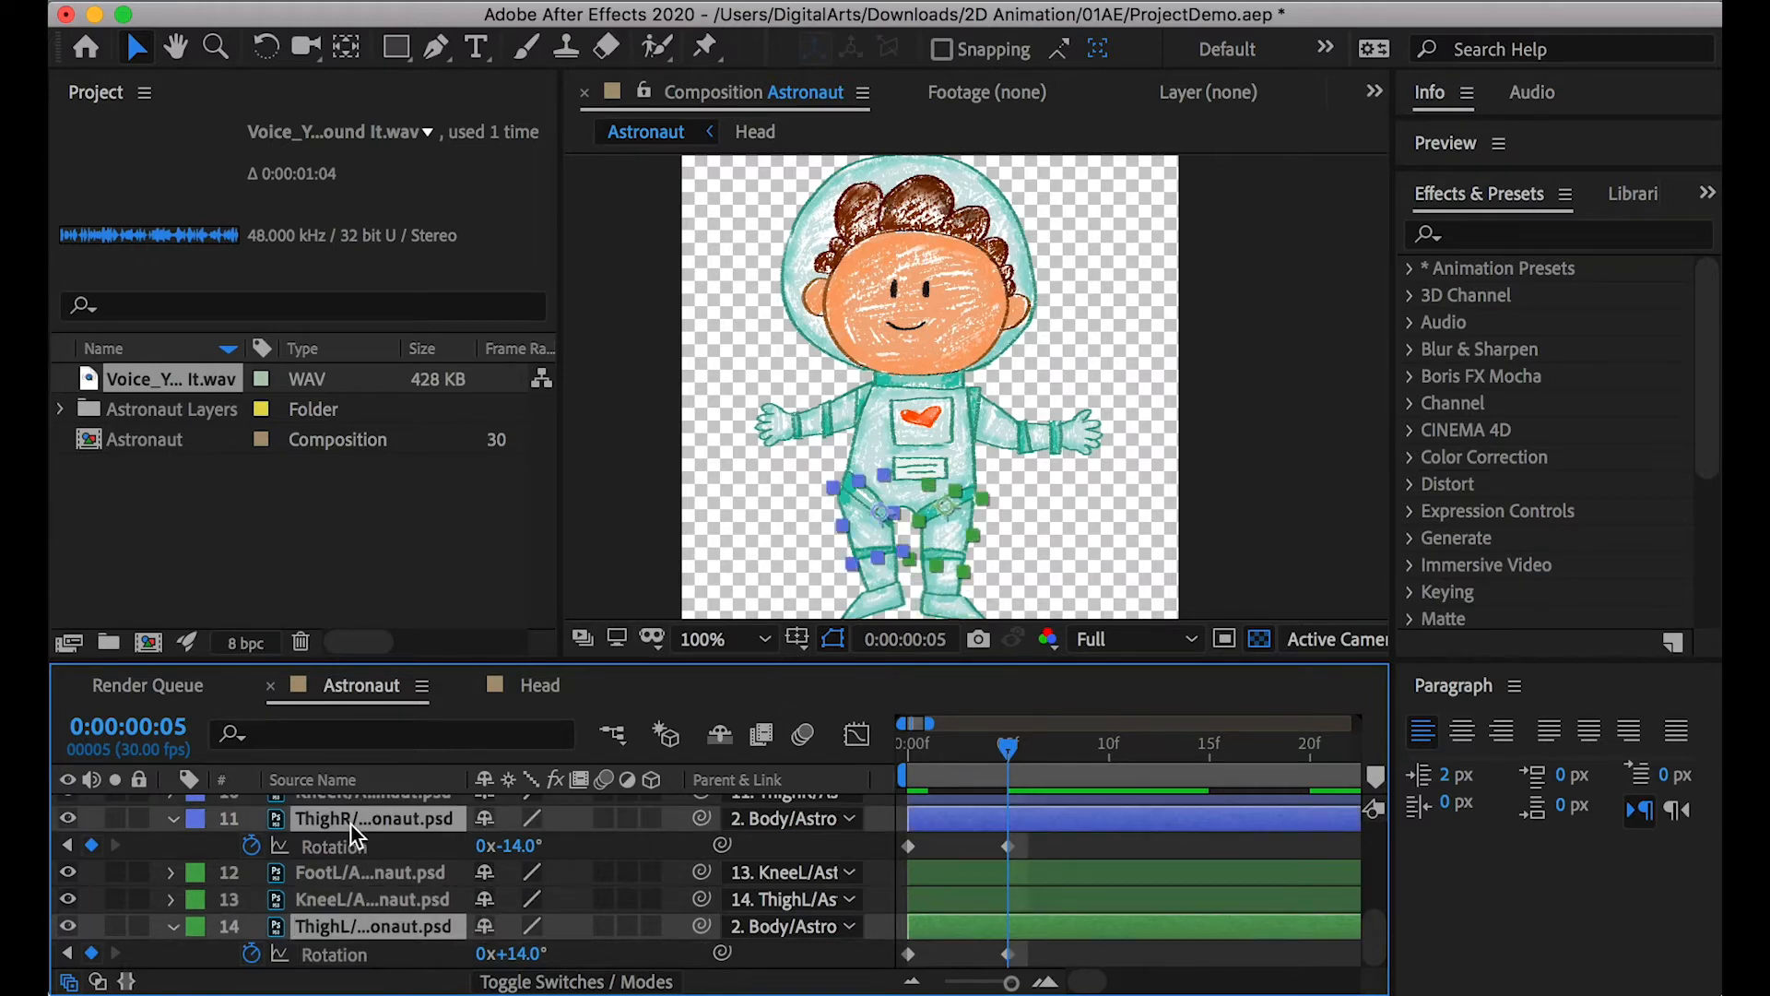
key(u)
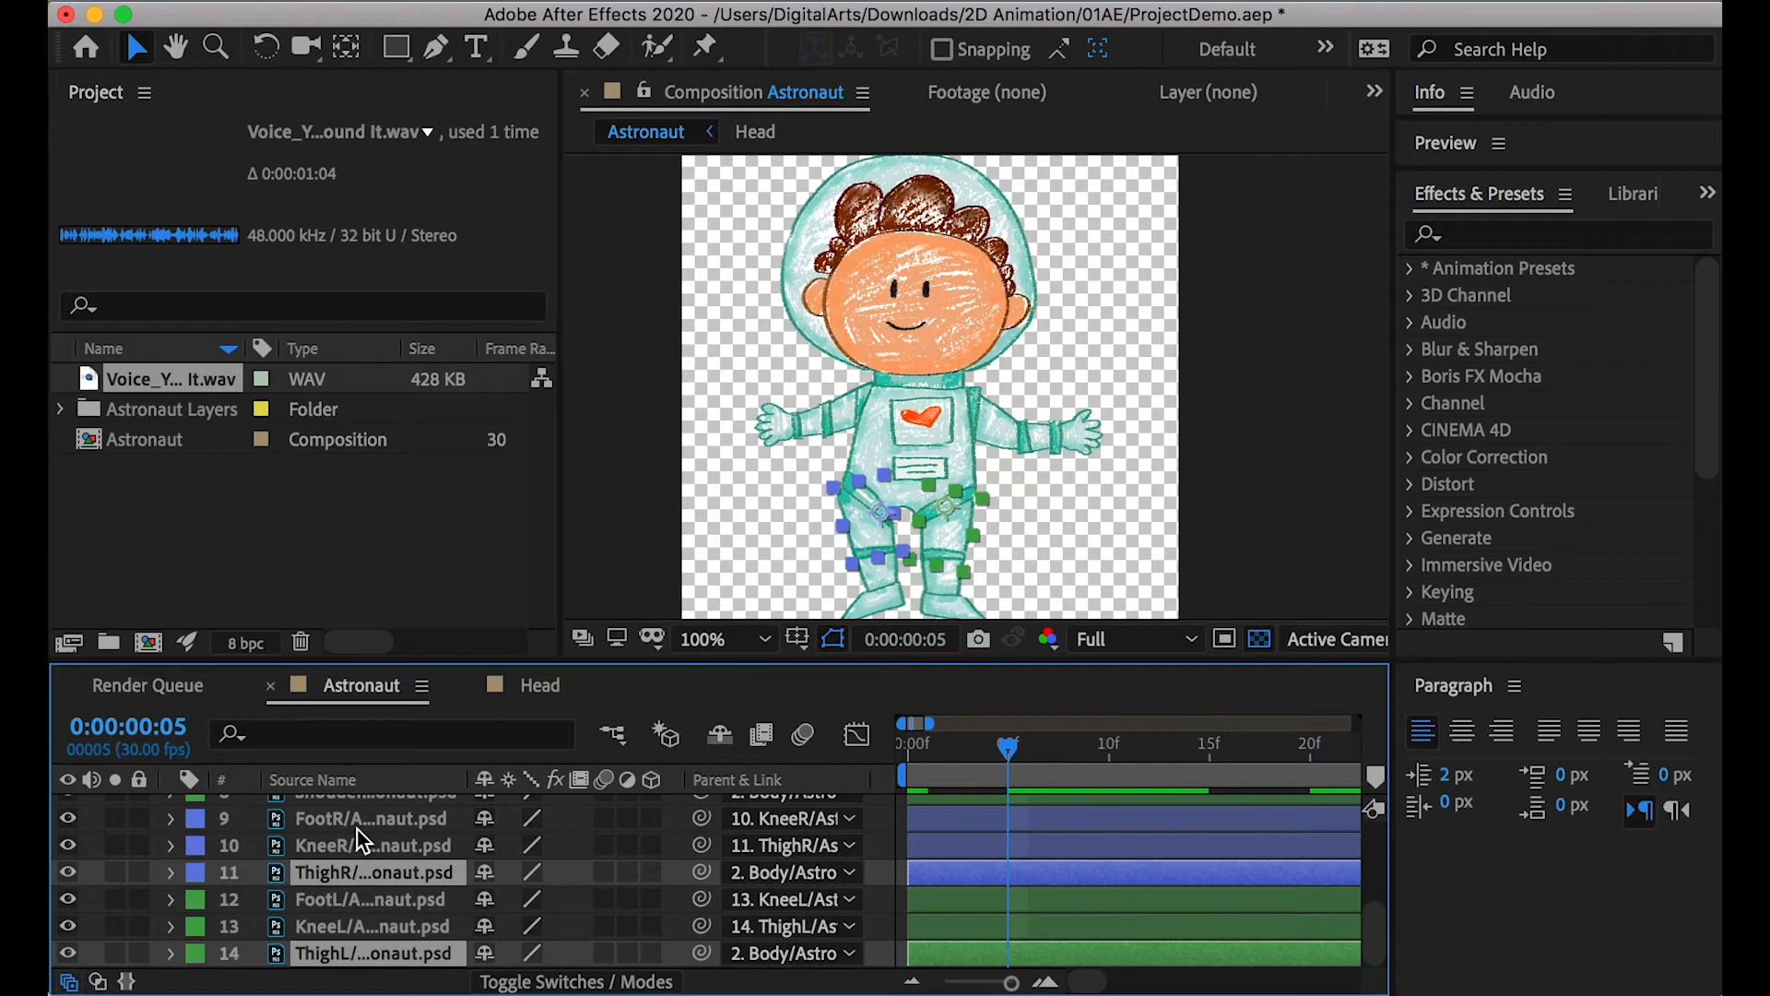
Add Rotation keyframes of 0° to the KneeR and KneeL layers at 0:00:00:05 and 0:00:00:00
click(350, 924)
super+click(341, 846)
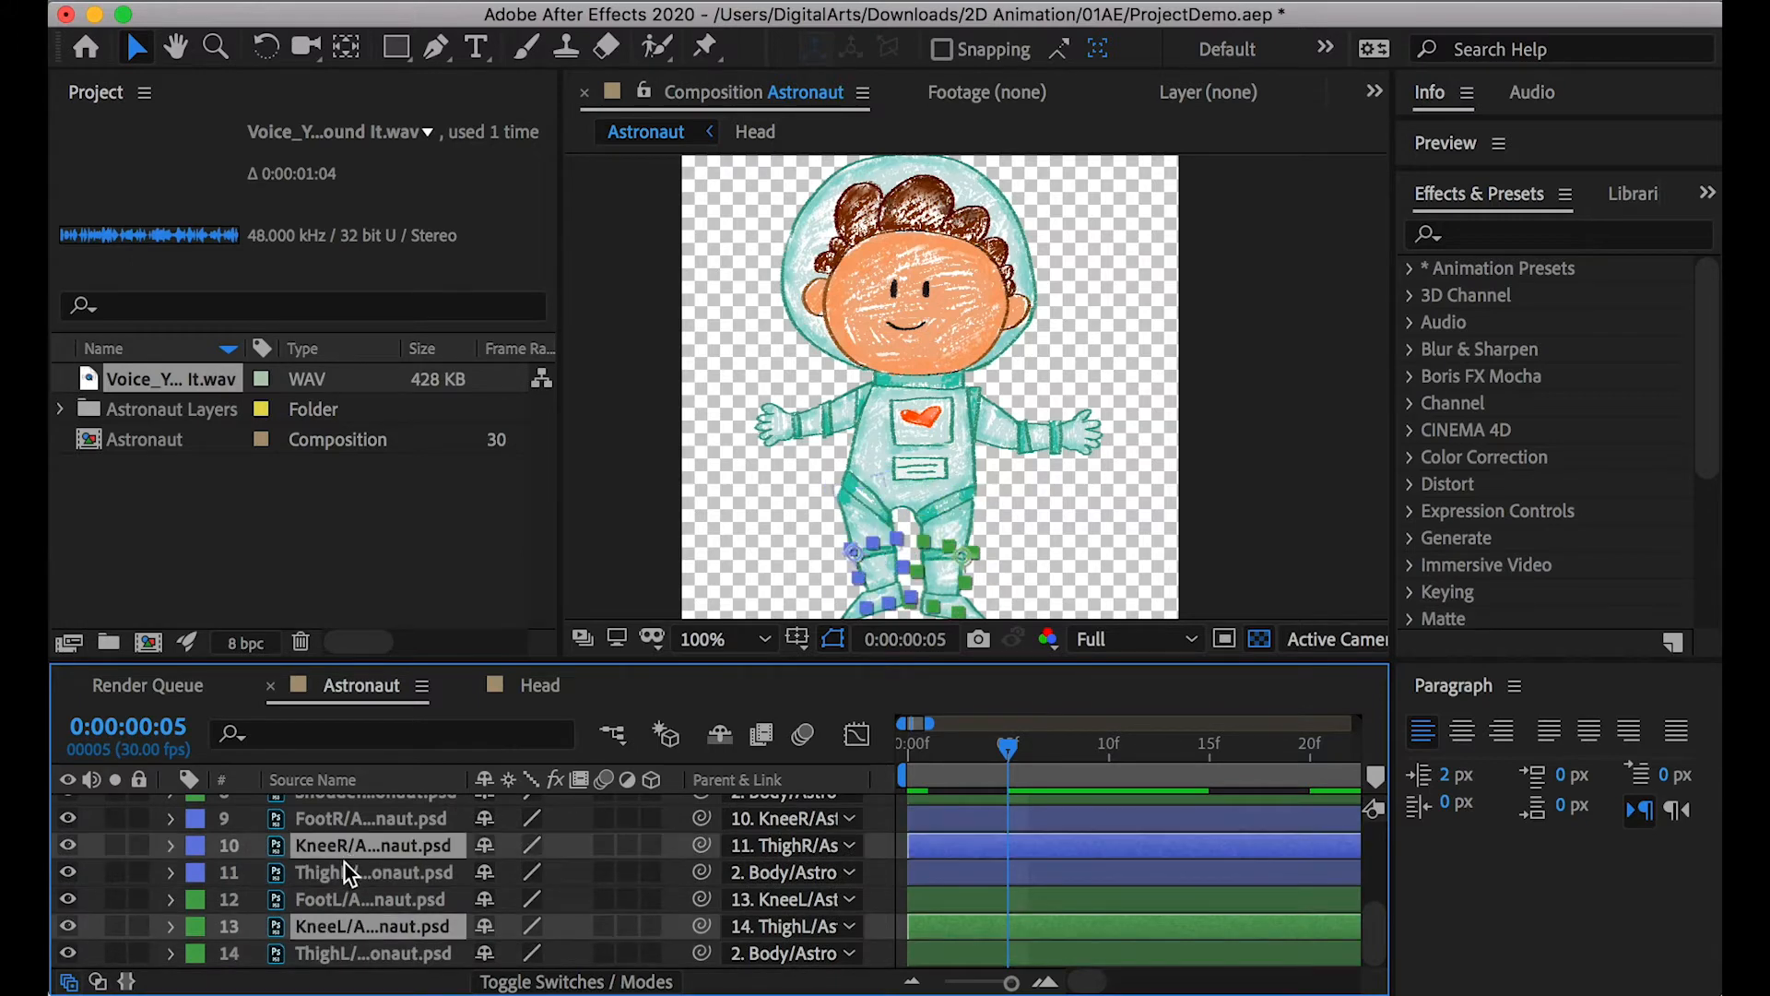
key(r)
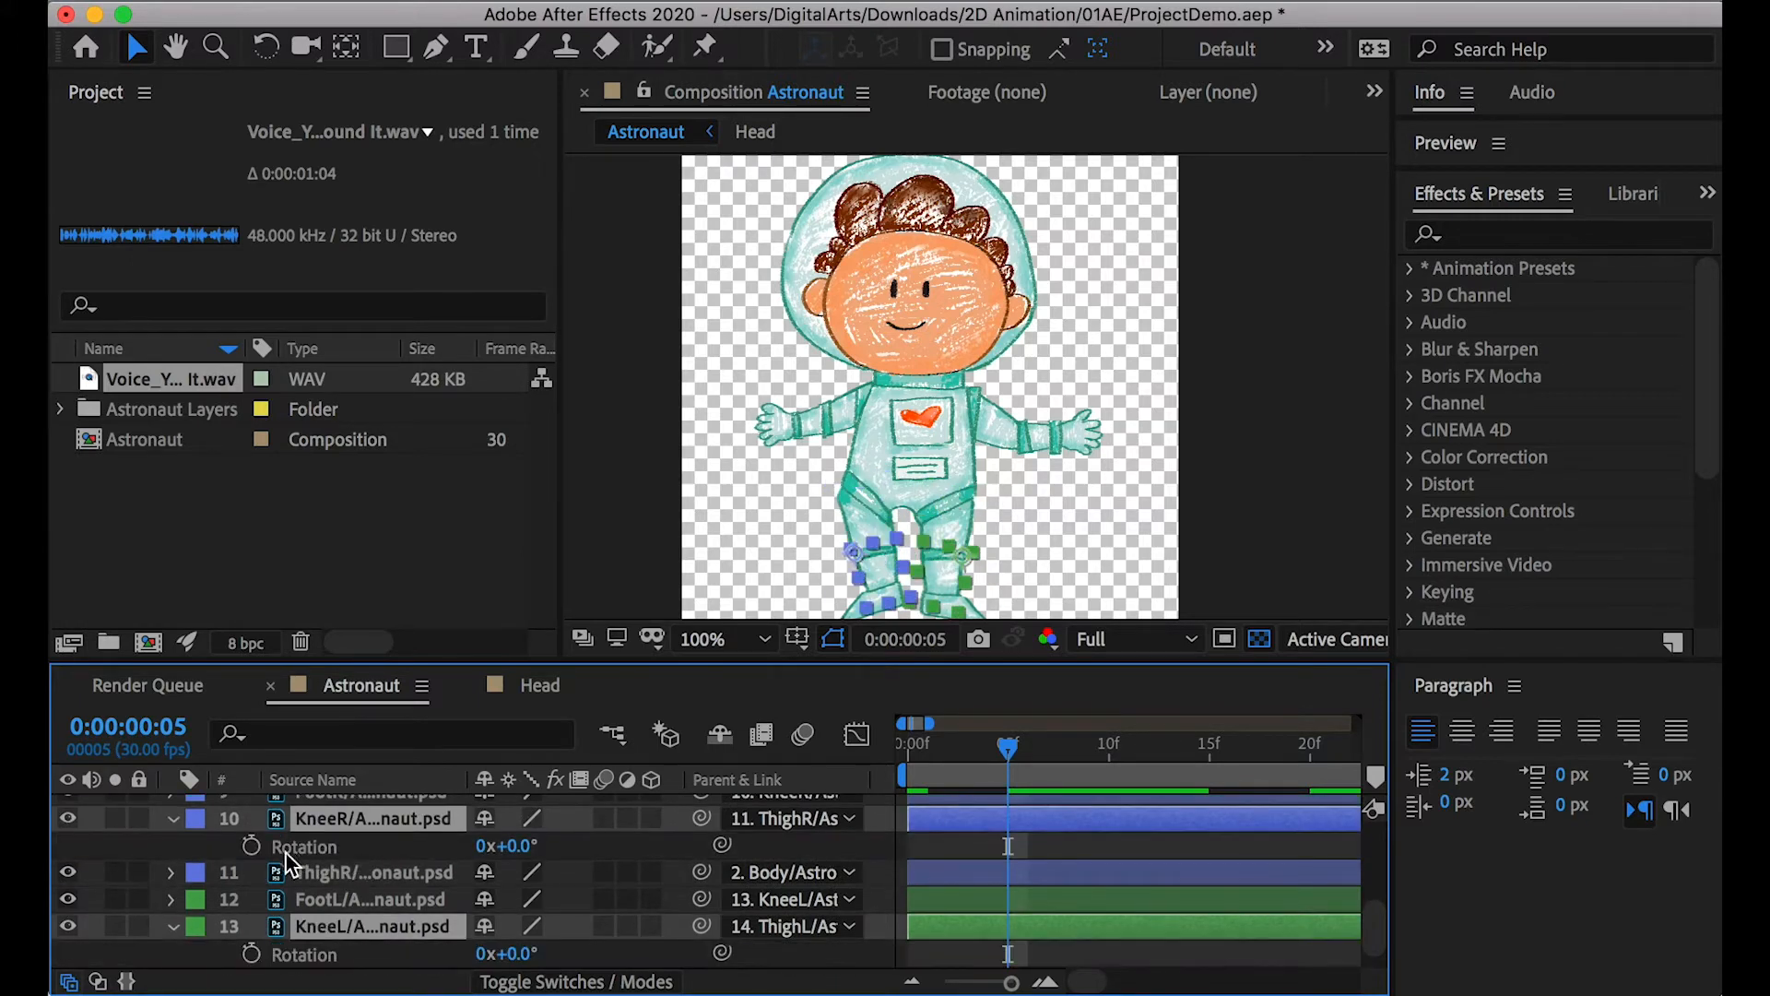
click(250, 846)
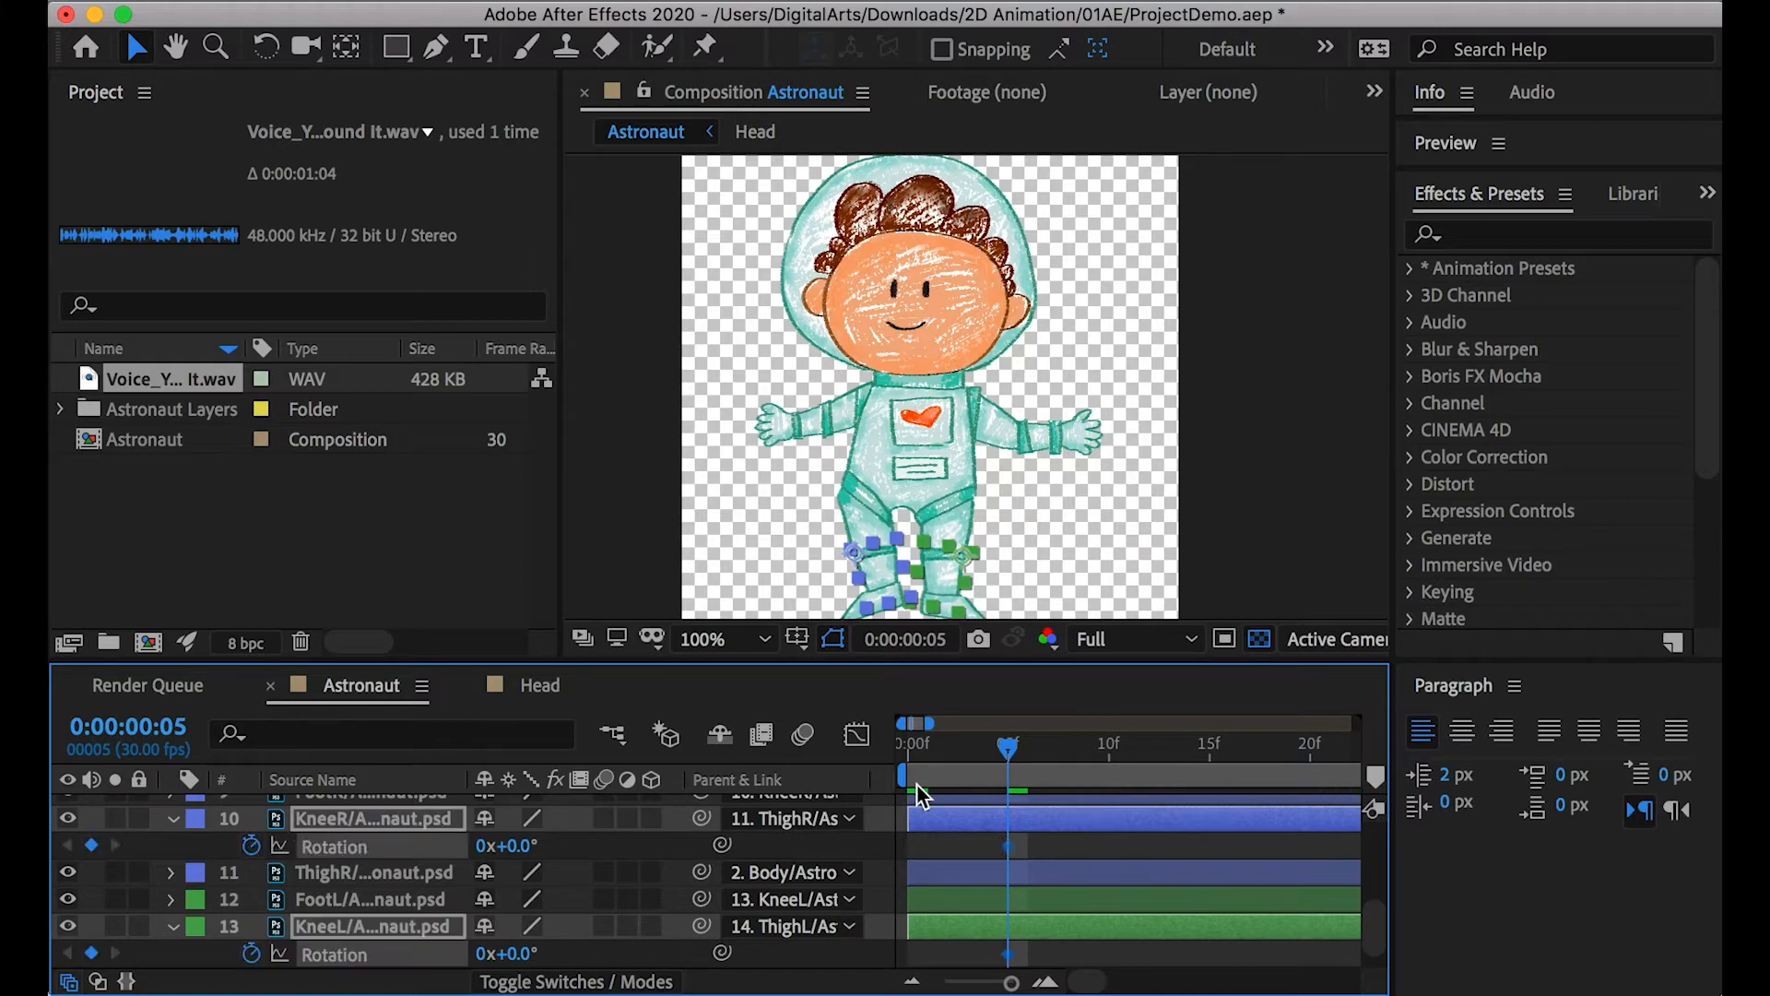
click(968, 745)
drag(977, 744, 908, 745)
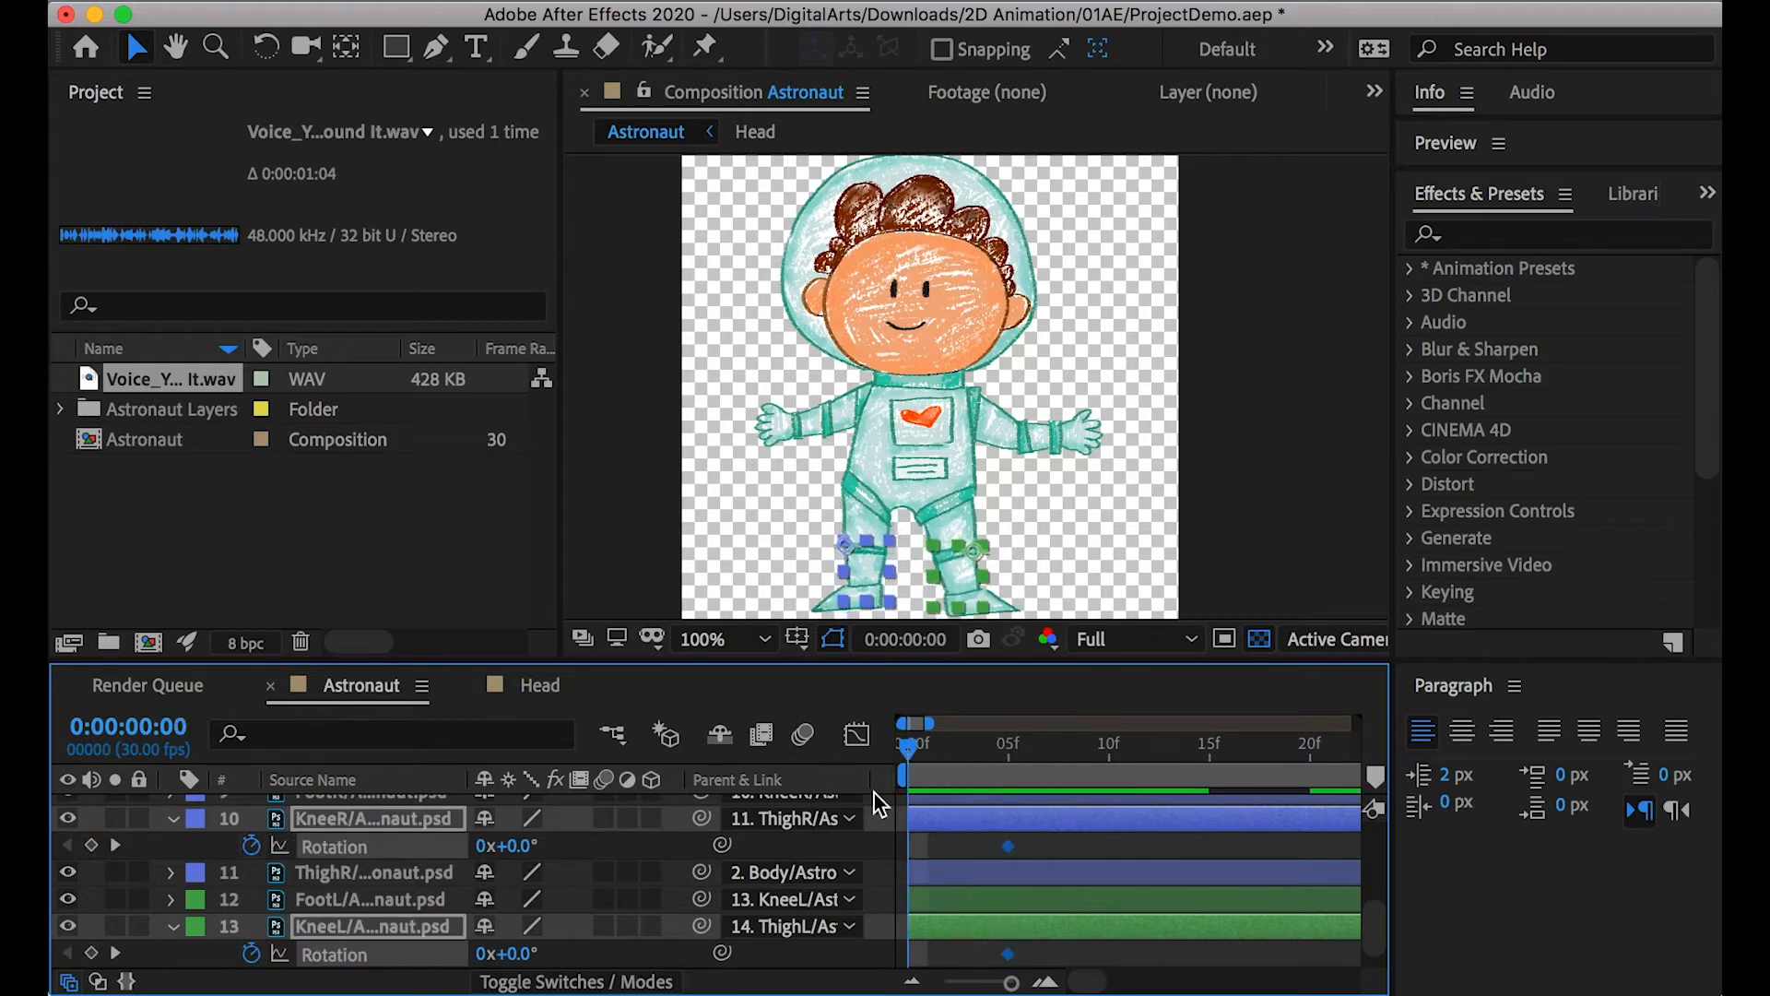
click(91, 844)
Return to 0:00:00:05 and set the KneeR layer's Rotation to -13°
drag(917, 748, 1014, 744)
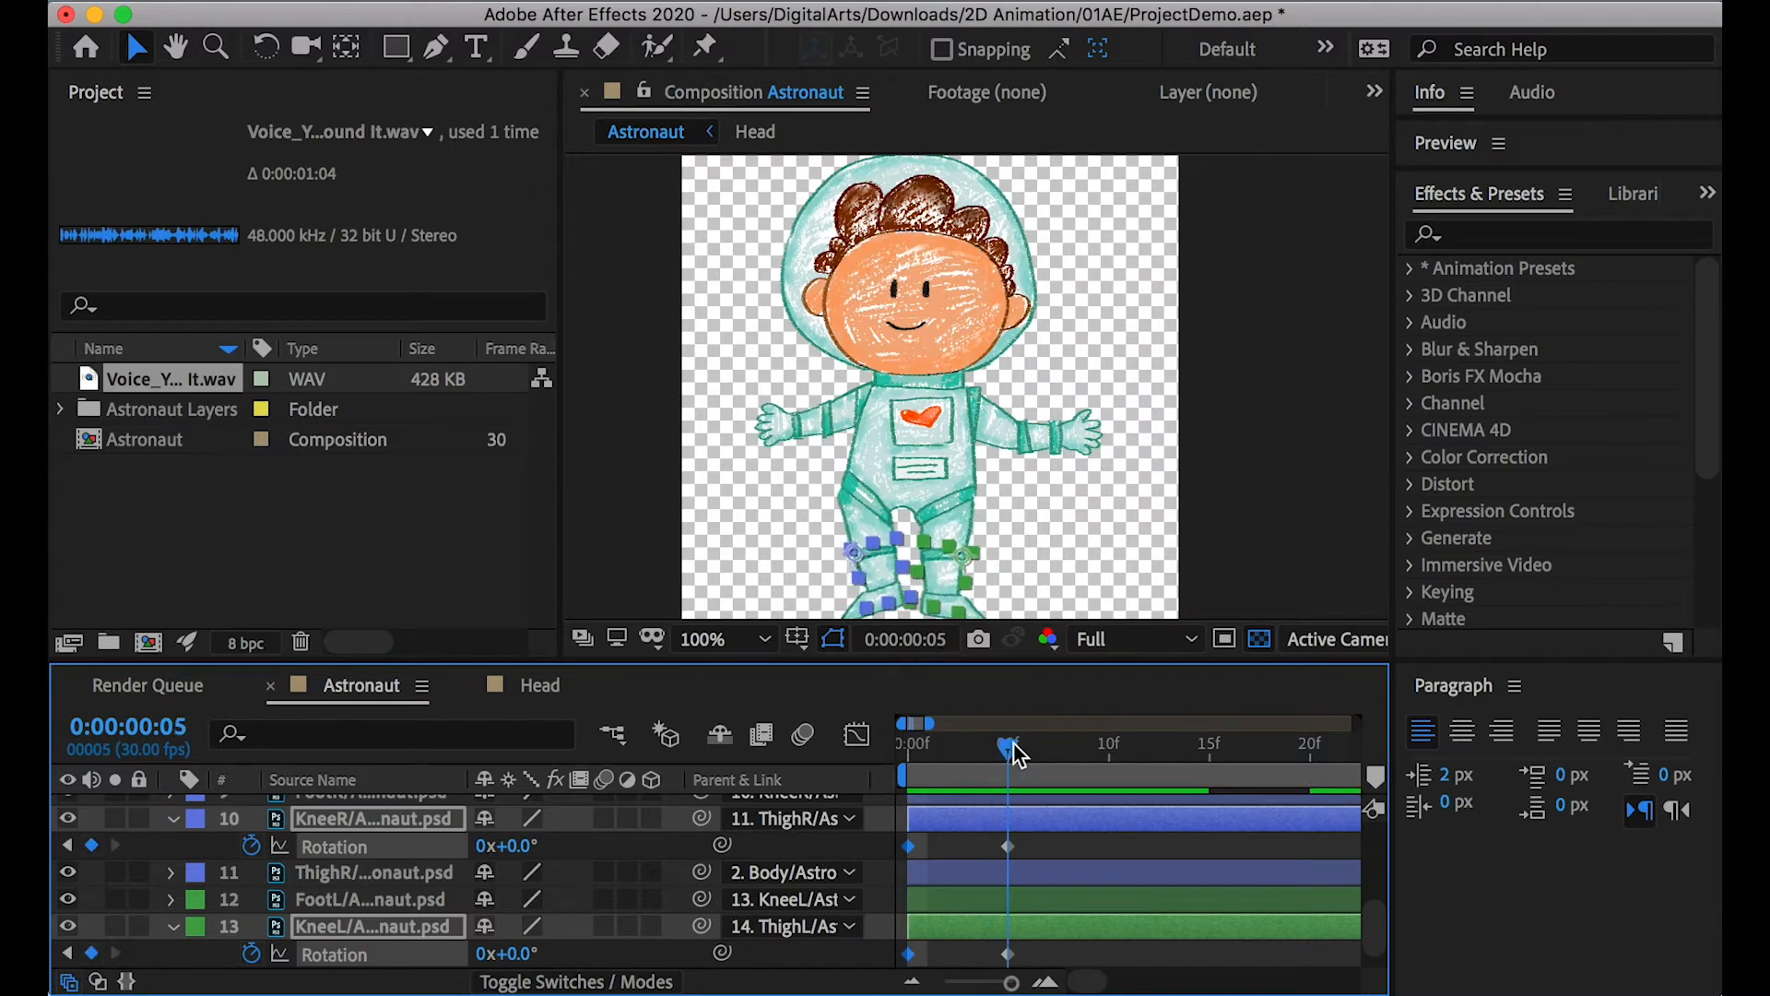
click(585, 849)
click(336, 823)
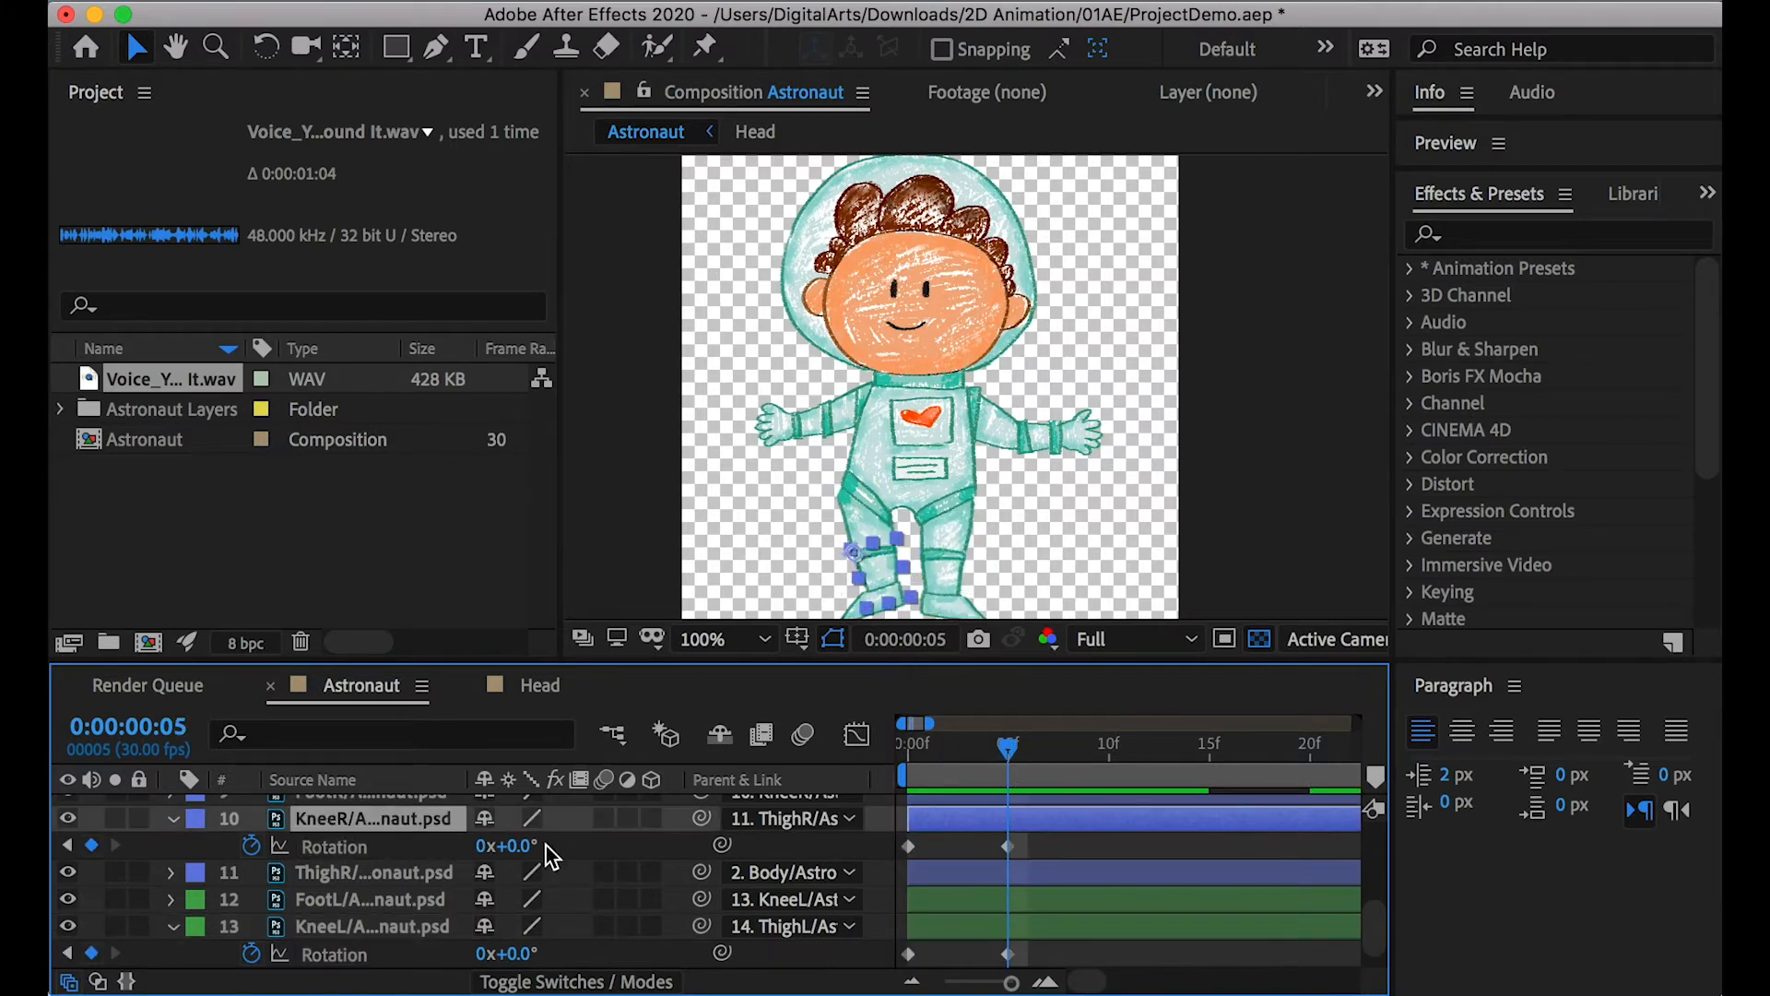
mouse_move(517, 844)
mouse_down()
mouse_move(534, 844)
mouse_move(498, 845)
mouse_up()
Set the KneeL layer's Rotation to 13° at 0:00:00:05 and collapse both knee layers' properties
drag(520, 955, 546, 951)
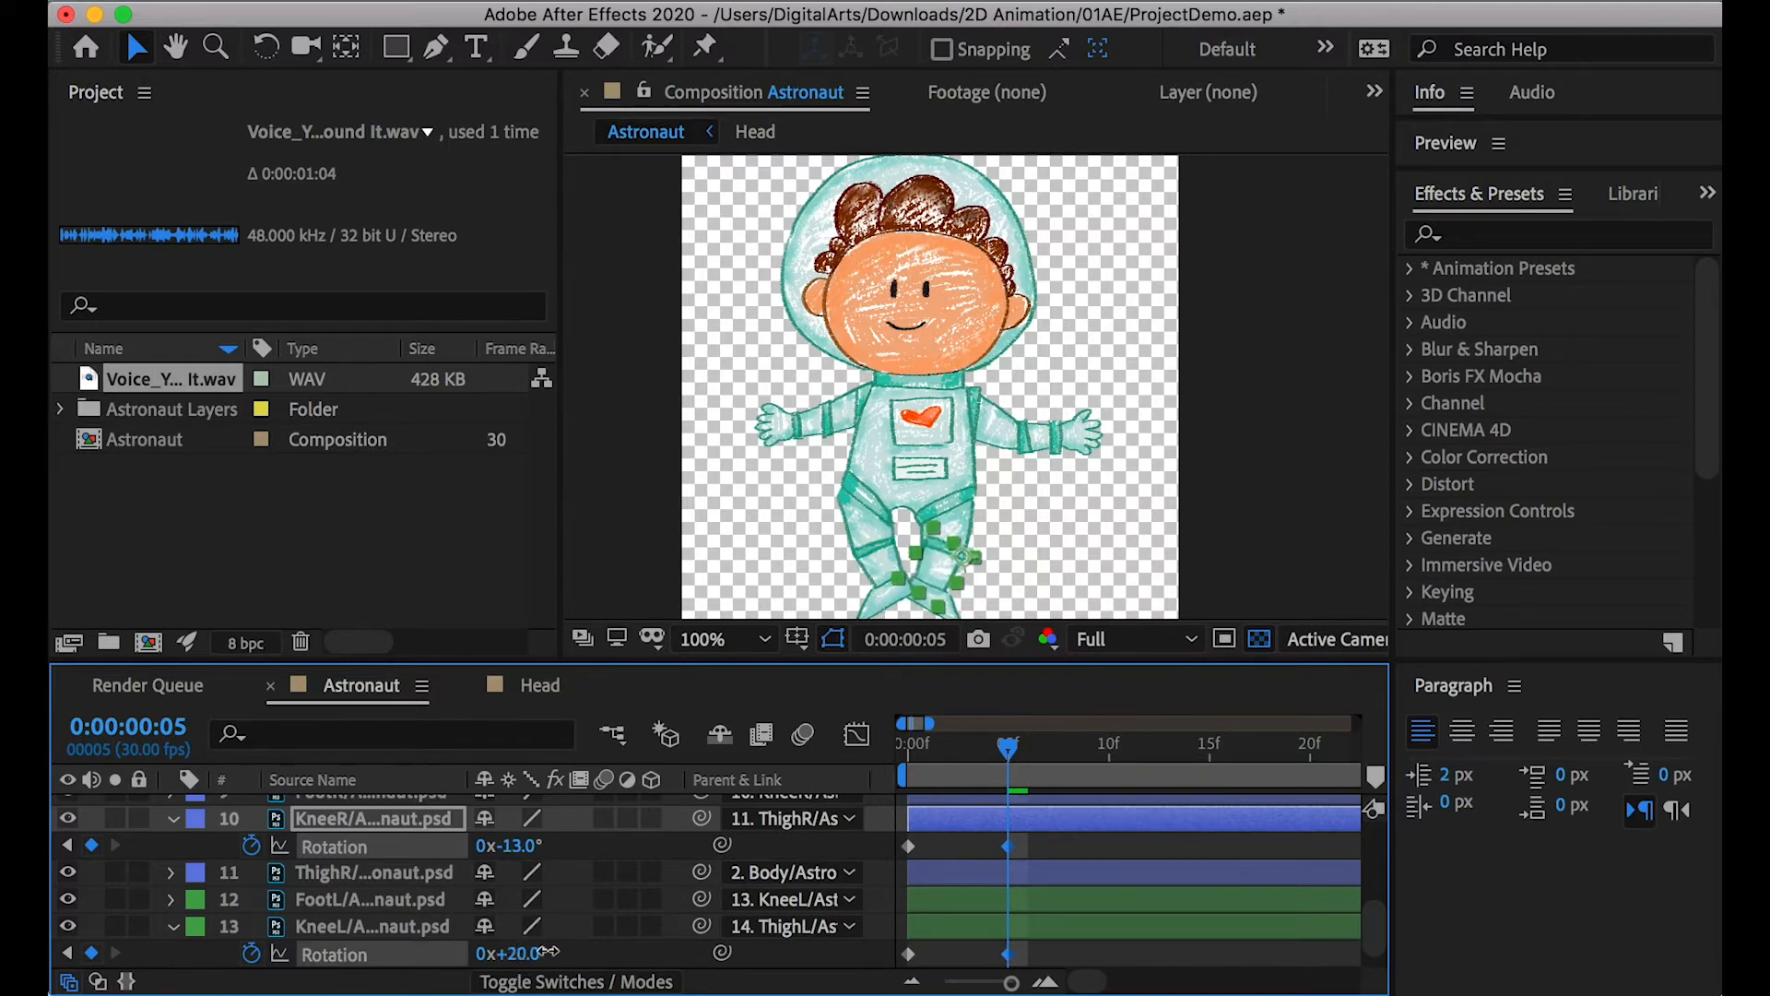
click(516, 954)
text(18)
key(BackSpace)
text(3)
key(Return)
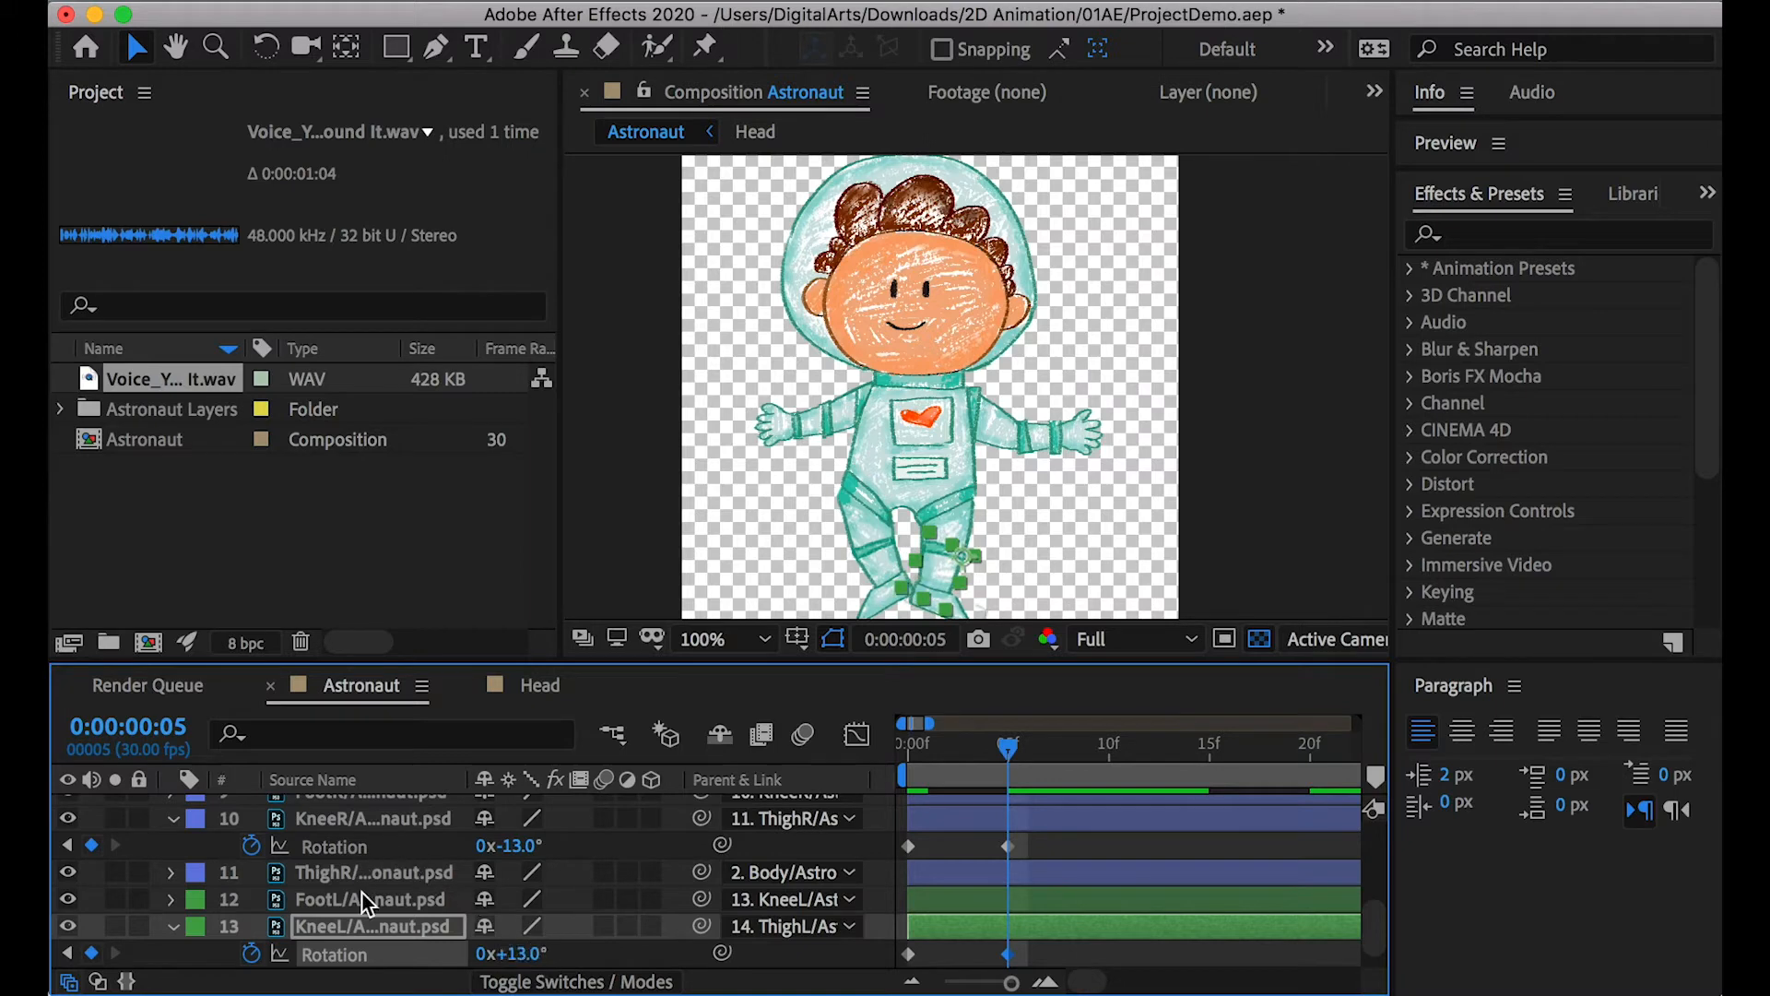
super+click(358, 817)
key(u)
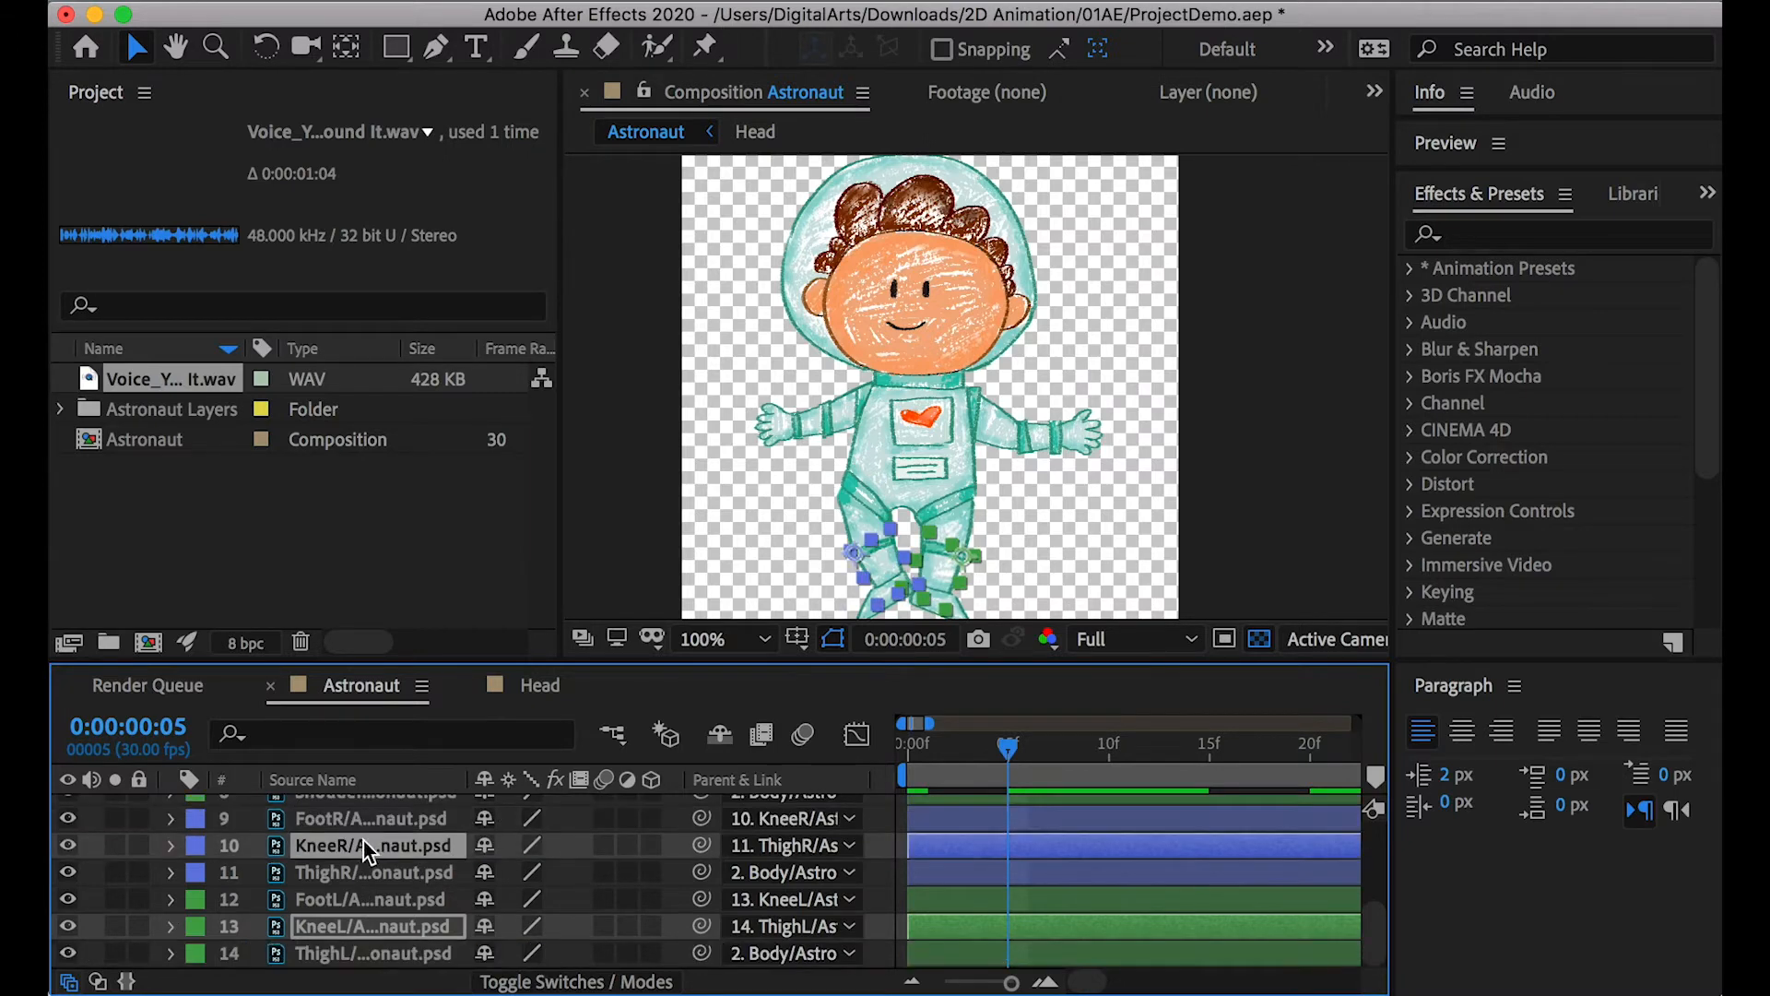
Add Rotation keyframes of 0° to the FootR and FootL layers at 0:00:00:05 and 0:00:00:00
click(330, 821)
super+click(330, 899)
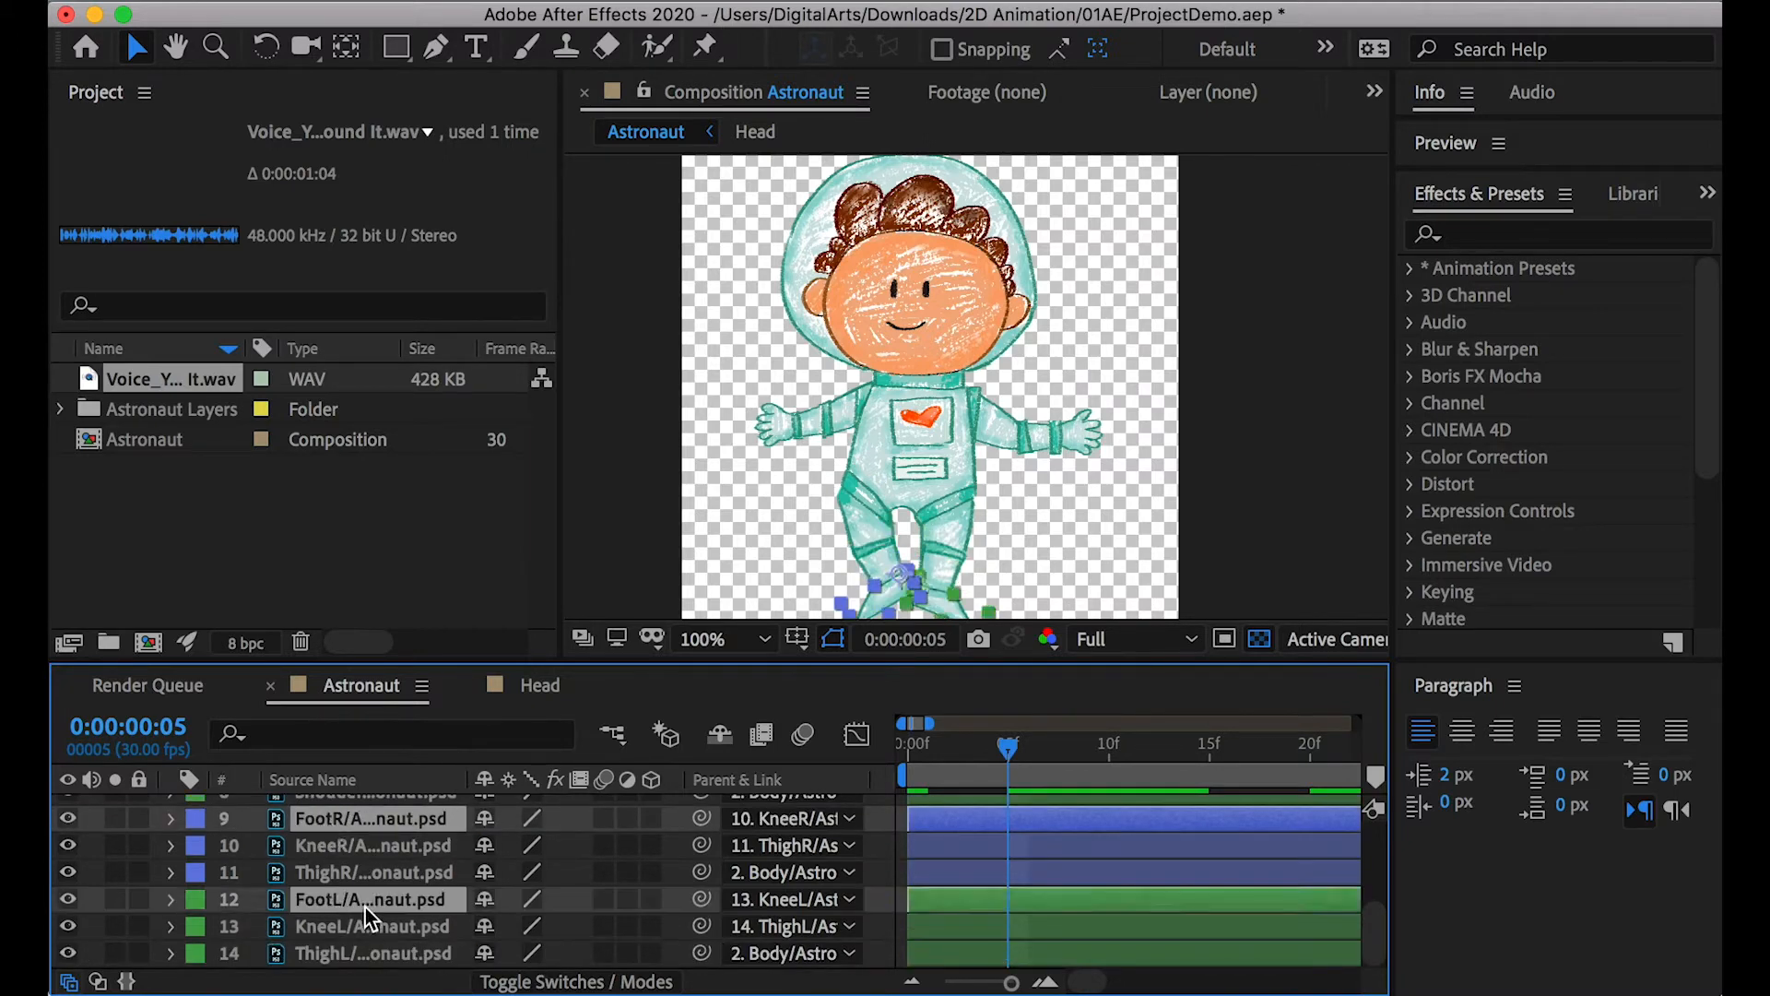
key(r)
click(251, 846)
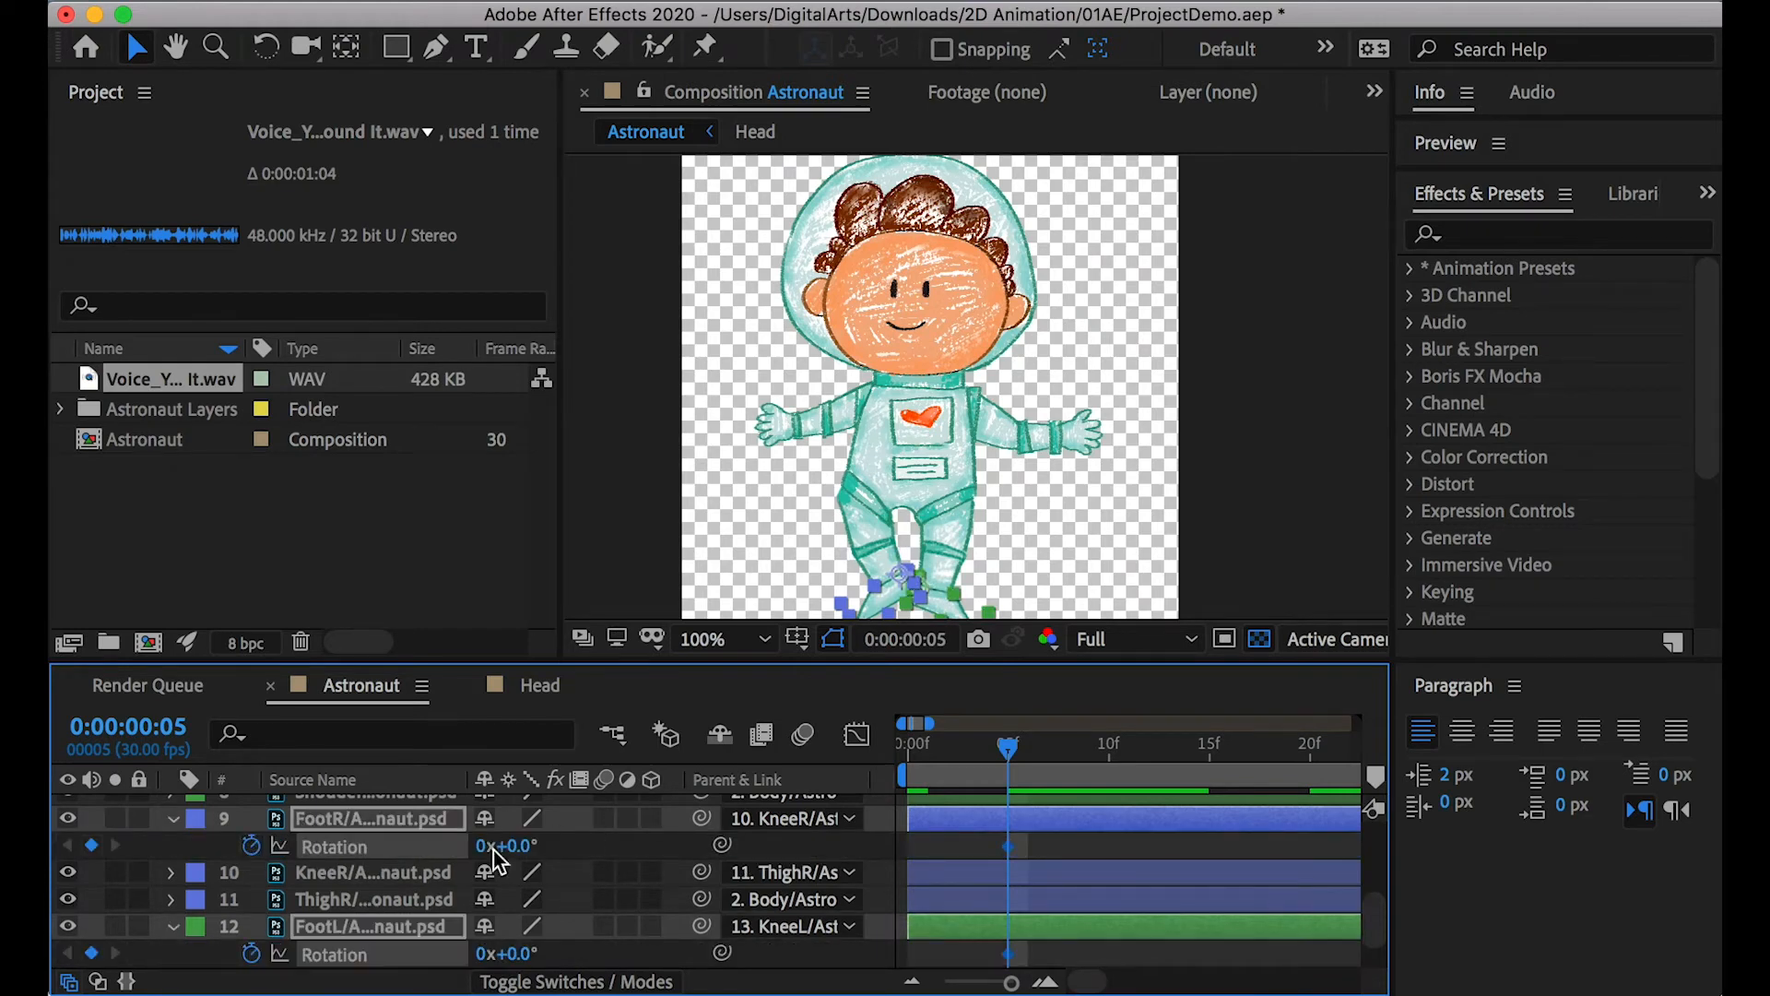
click(908, 749)
click(91, 845)
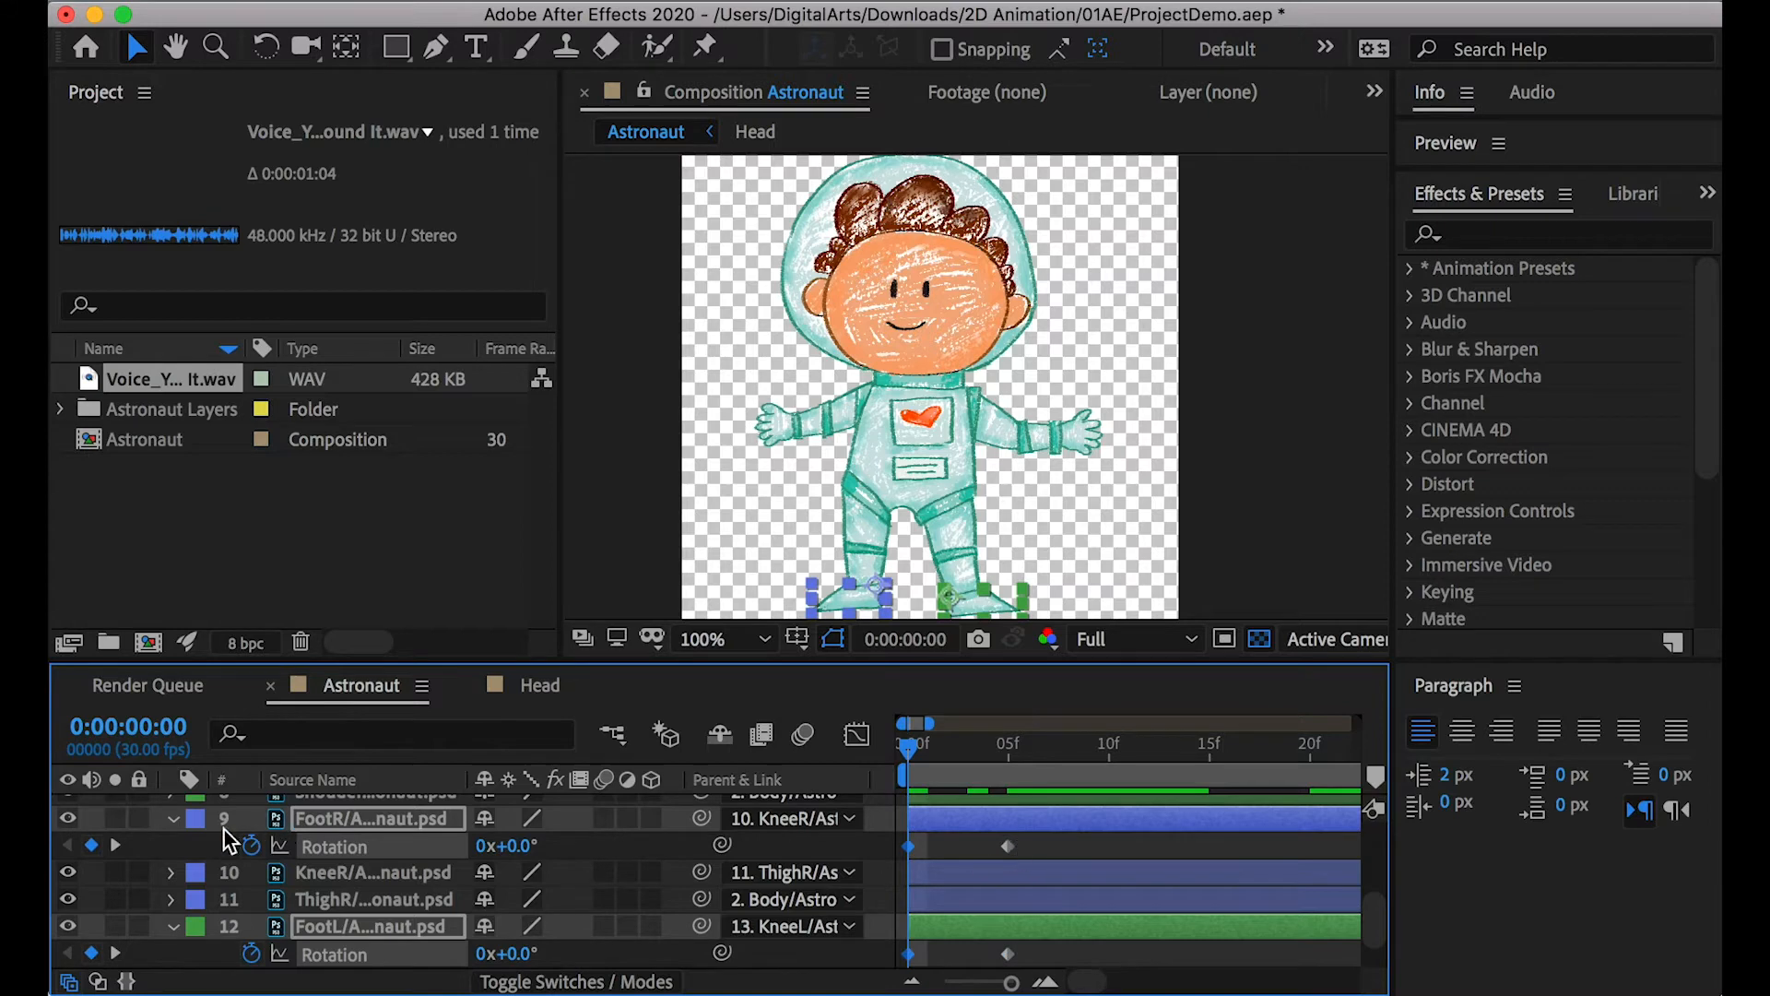
At 0:00:00:05, set the FootR layer's Rotation to -40° and the FootL layer's Rotation to 27°
click(115, 845)
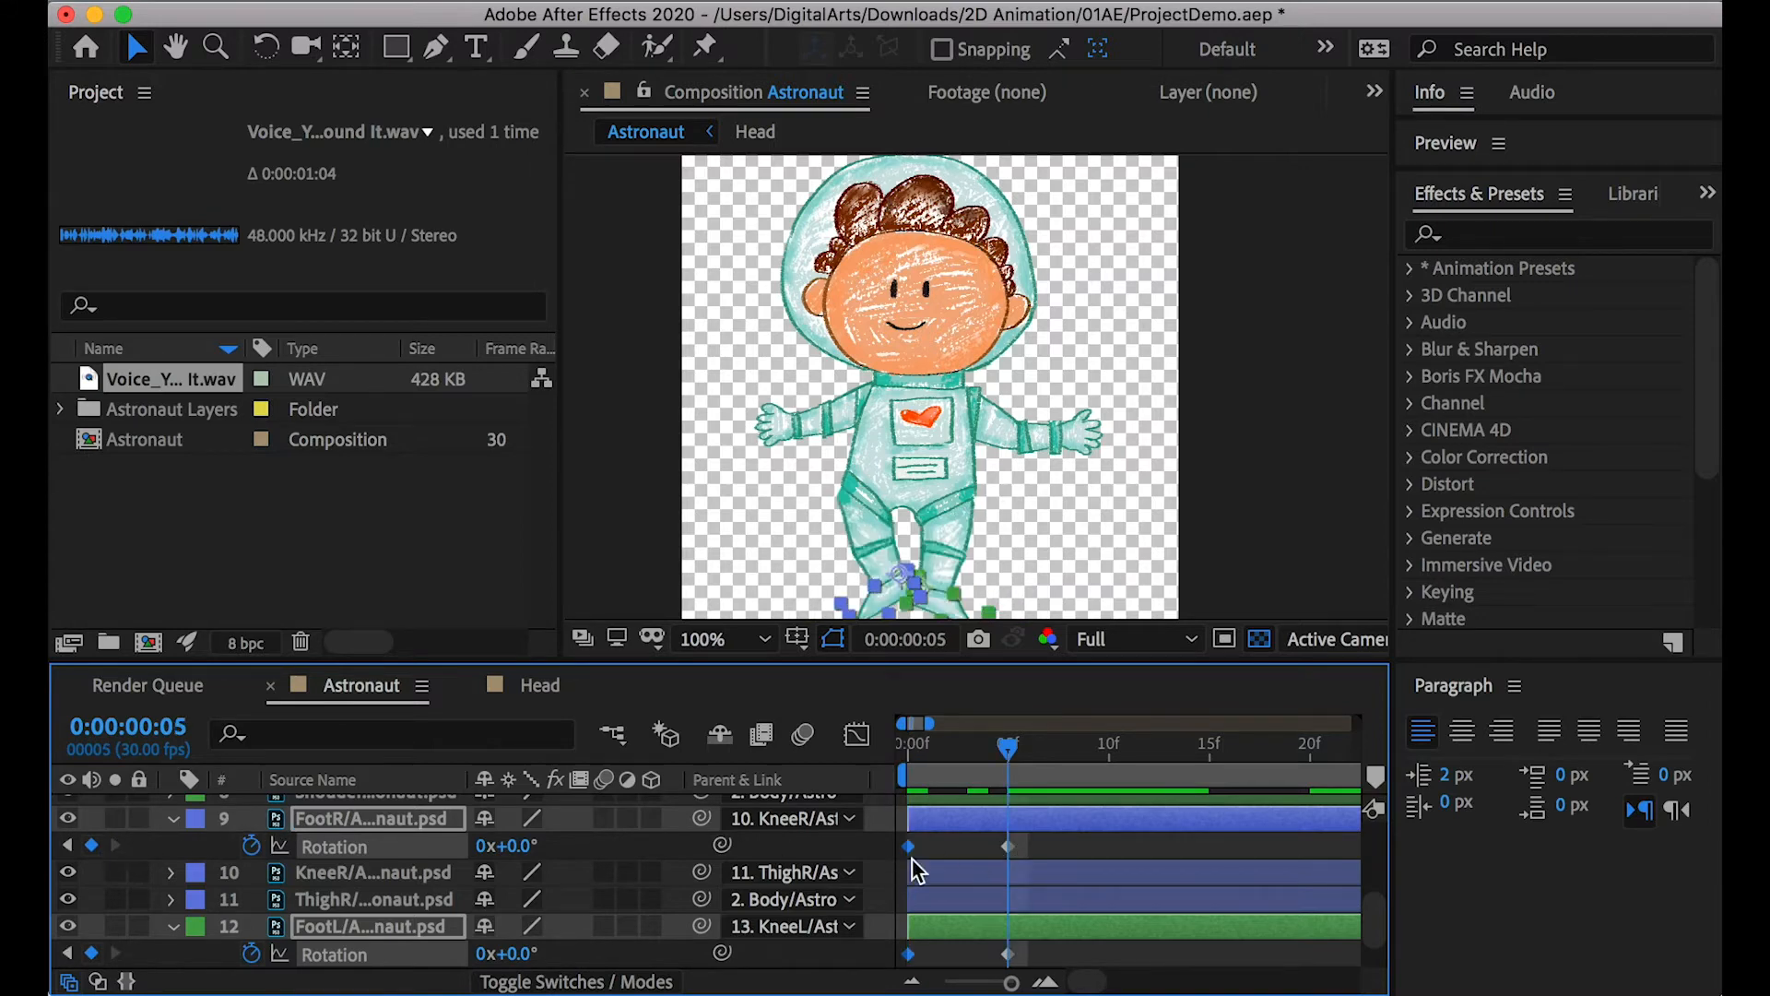
drag(507, 846, 459, 847)
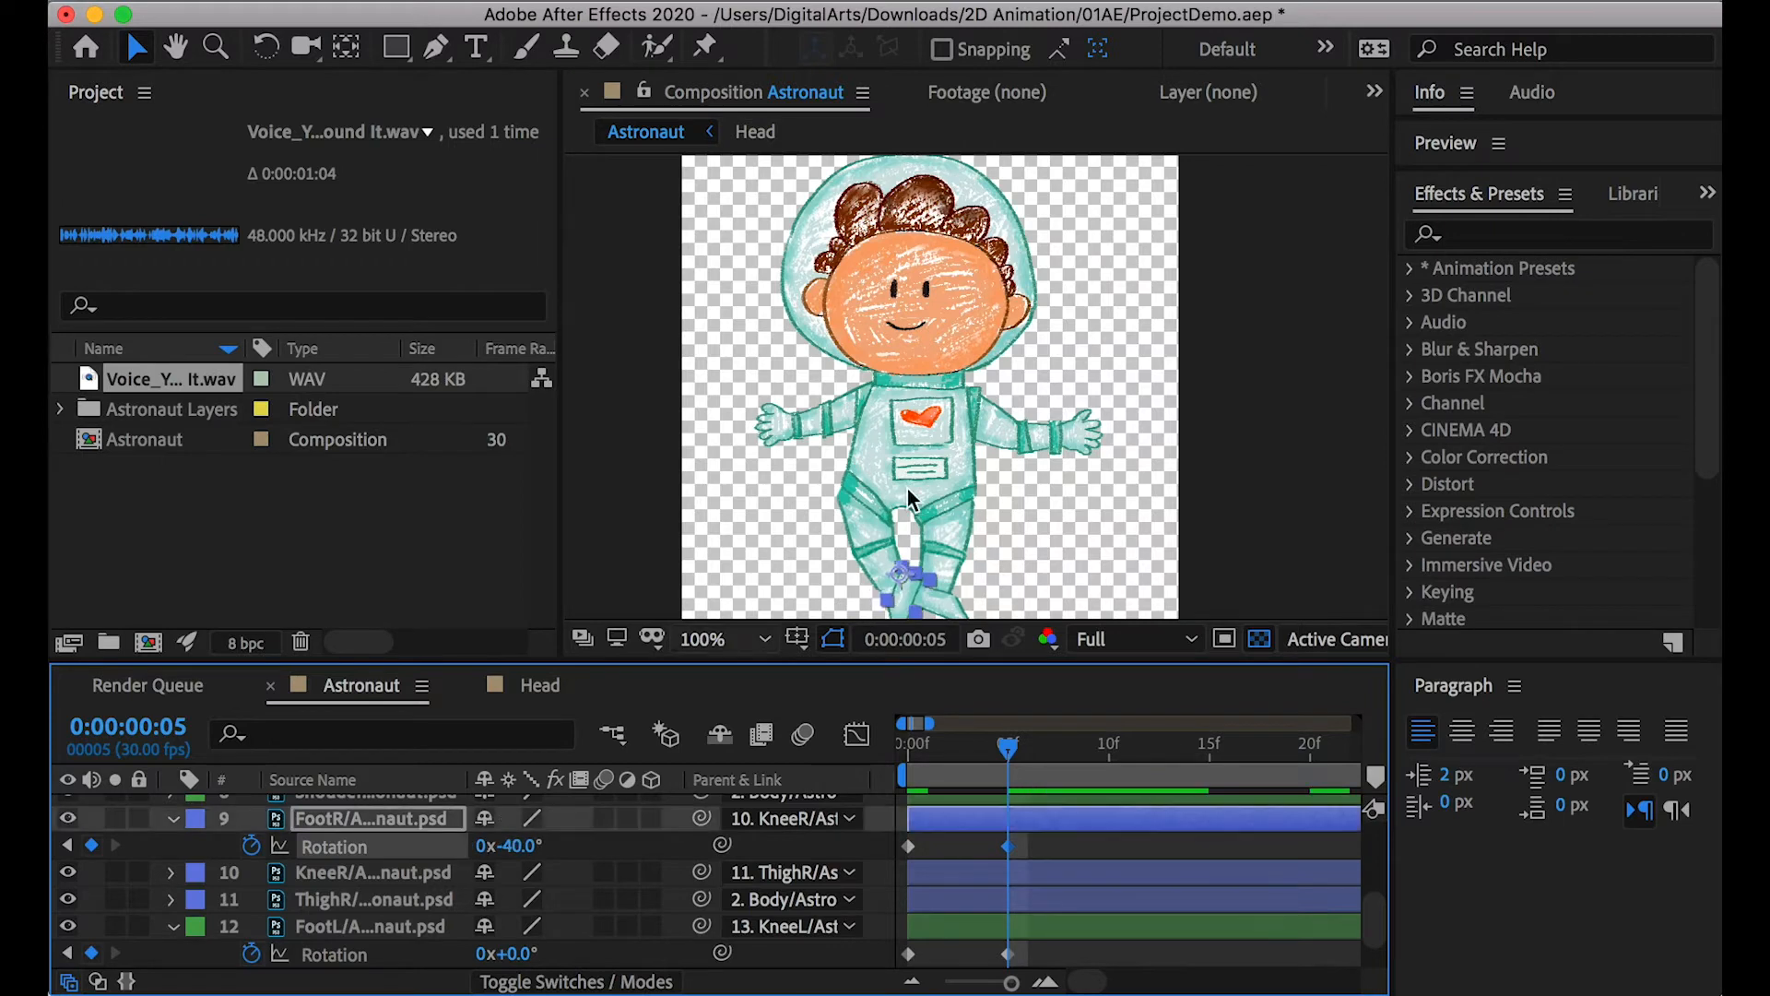
drag(1002, 476, 1008, 398)
scroll(992, 479, up, 1)
drag(1020, 495, 1050, 370)
drag(510, 955, 566, 955)
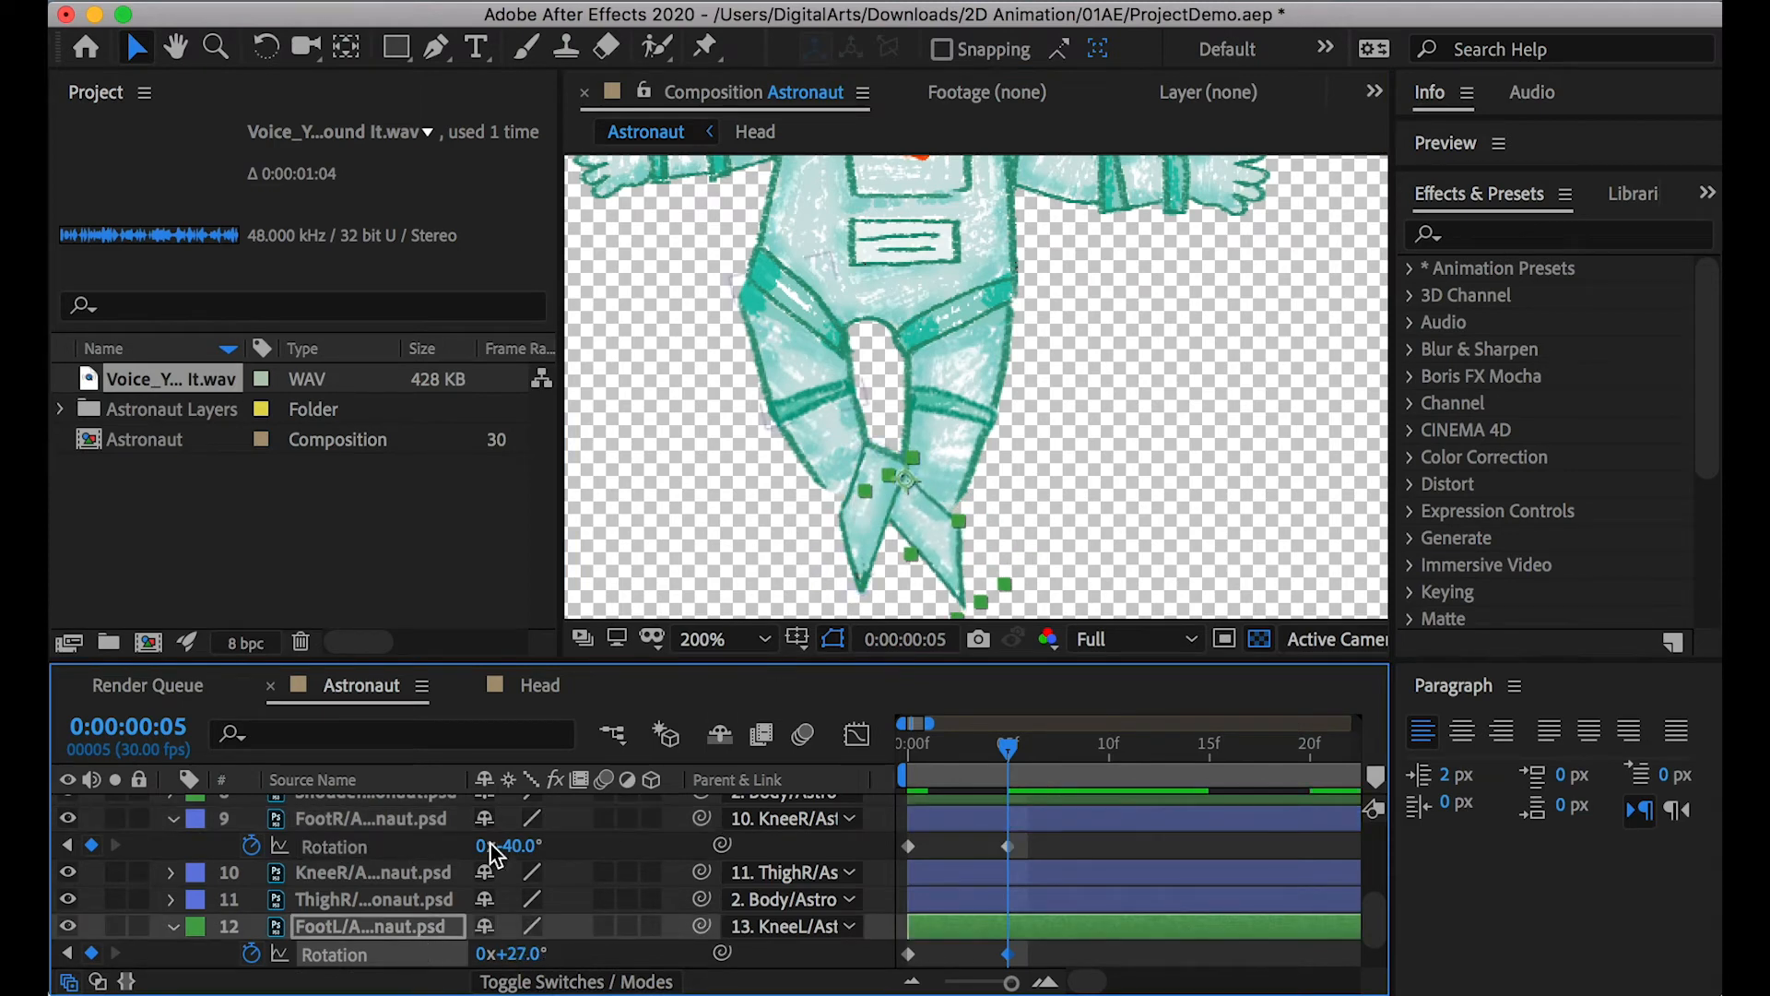
Try a Rotation of -30° on the FootR layer and 30° on the FootL layer
drag(521, 848, 542, 865)
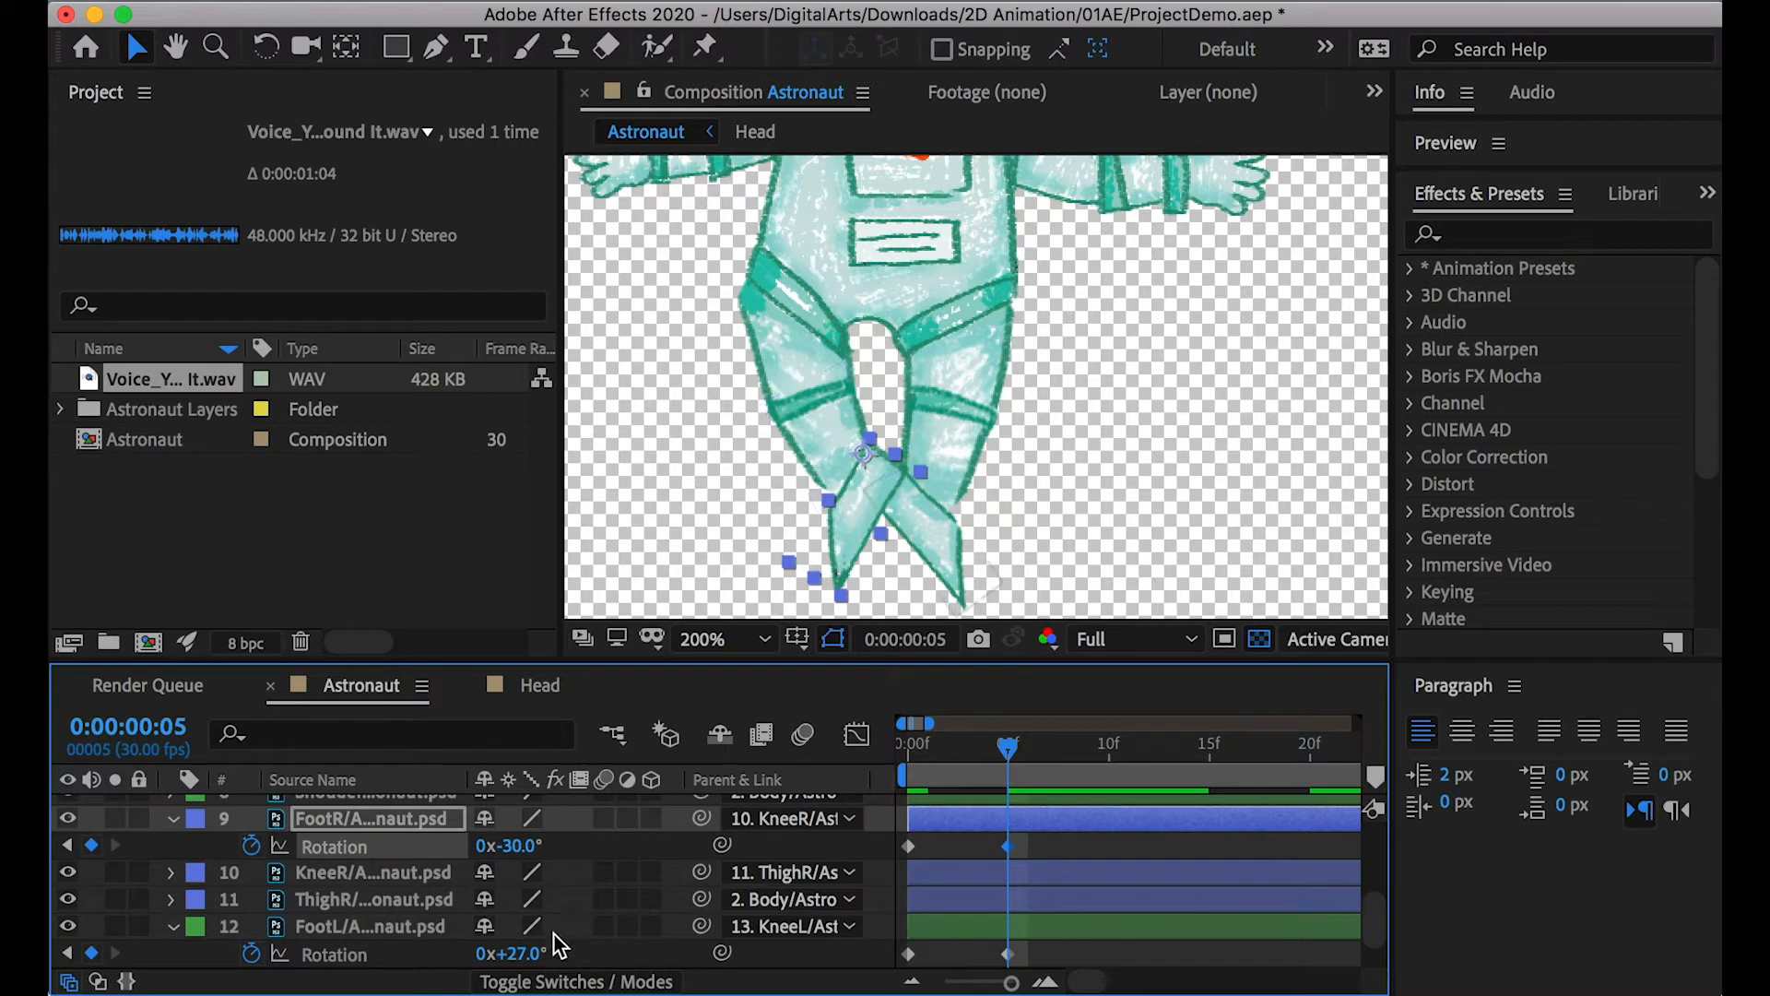
click(514, 953)
text(30)
key(Return)
Set the FootL layer's Rotation to 27° and the FootR layer's Rotation to -27° at 0:00:00:05
click(518, 954)
text(27)
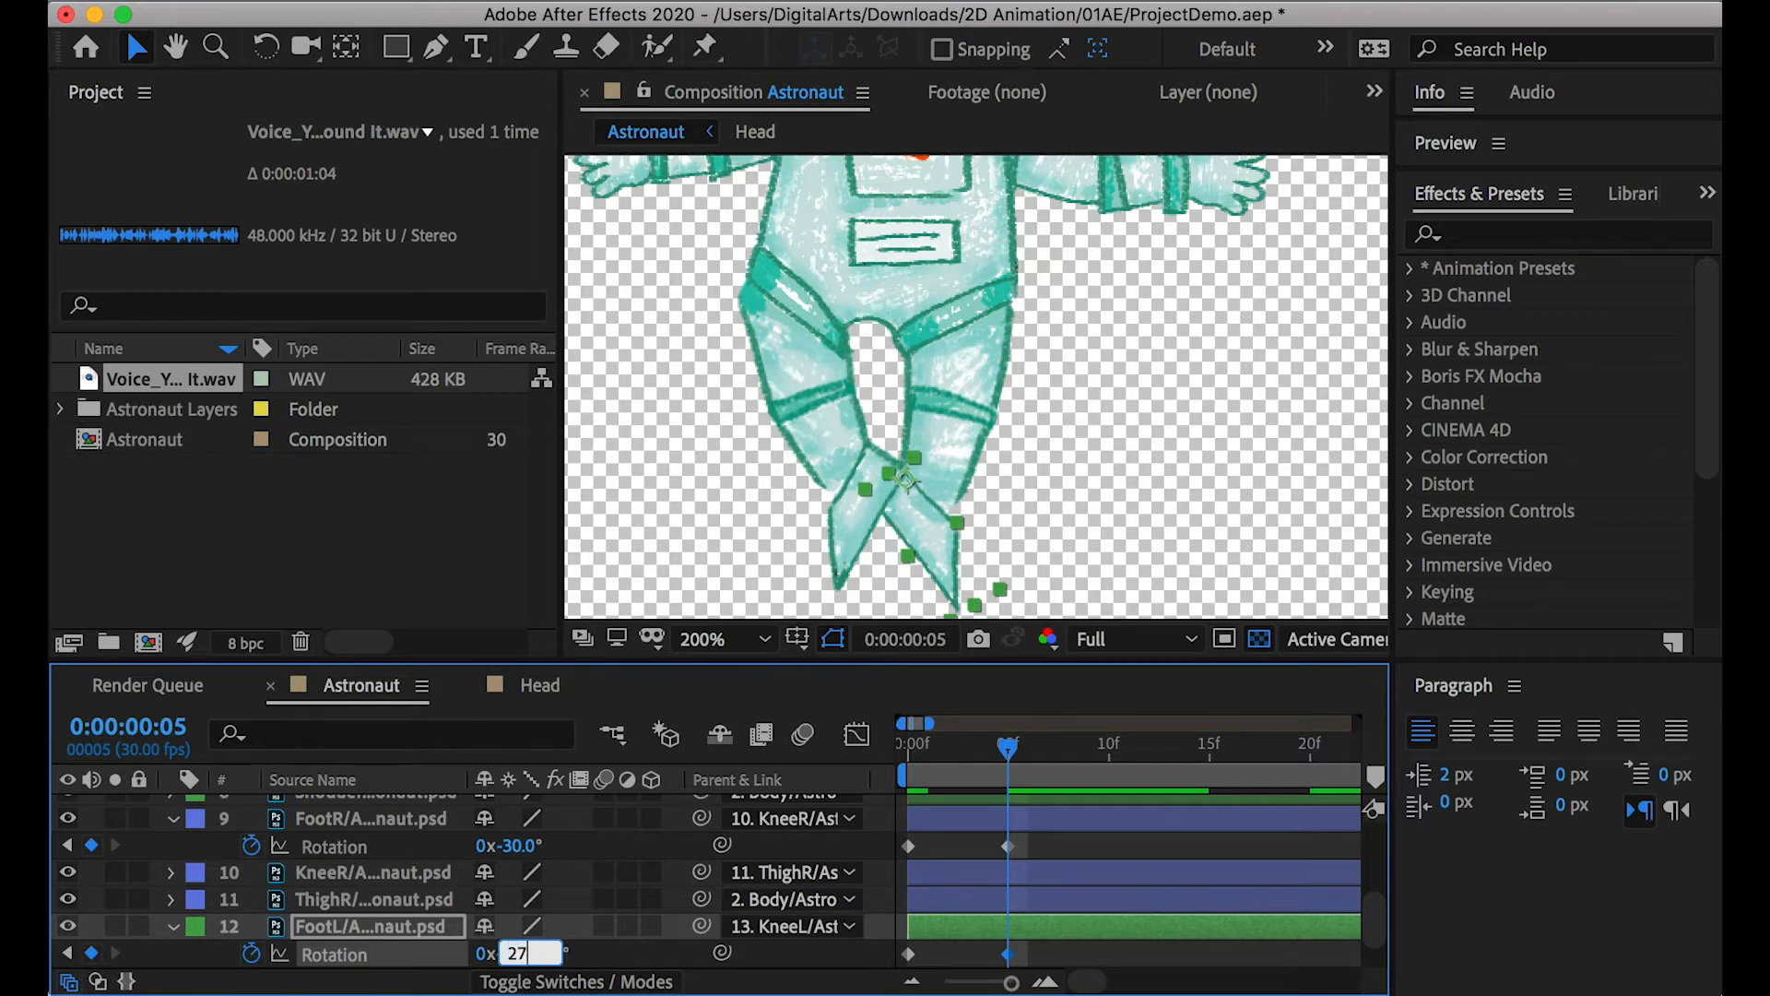
key(Return)
click(518, 847)
text(-27)
key(Return)
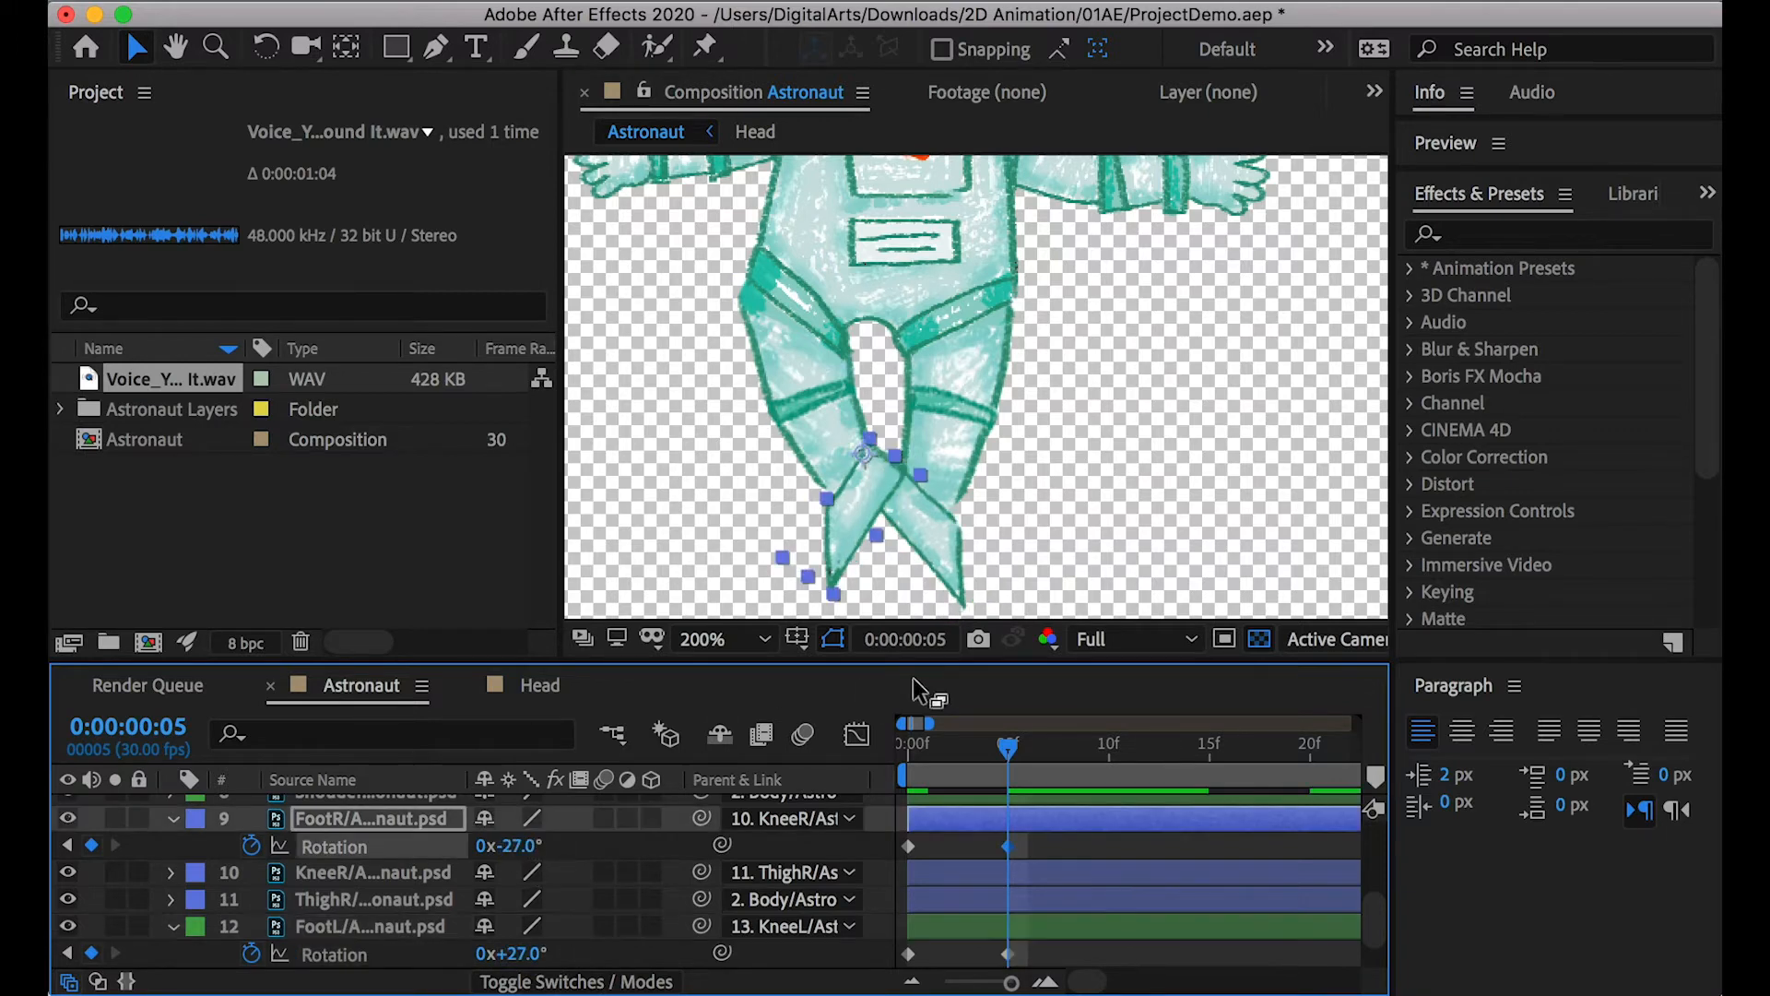
Preview the leg movement between the first two keyframes and return to 0:00:00:00
mouse_move(967, 745)
mouse_down()
mouse_move(903, 747)
mouse_move(988, 747)
mouse_up()
scroll(1054, 406, down, 1)
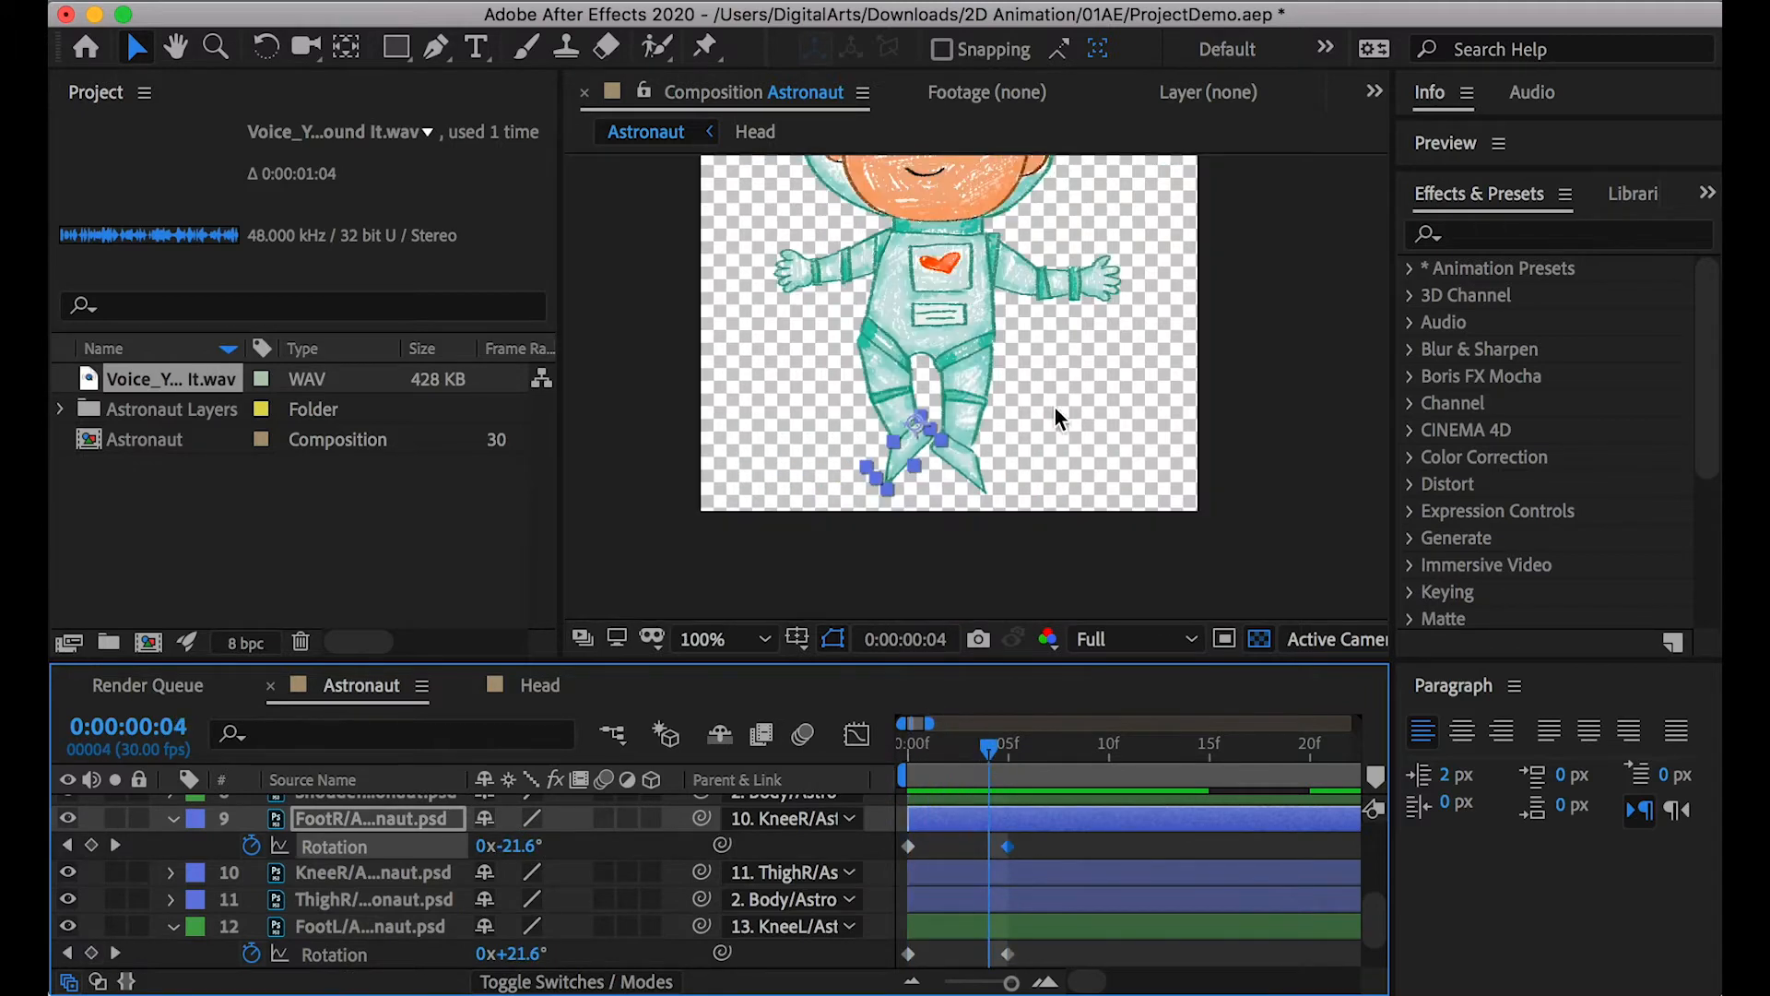
drag(988, 289, 975, 406)
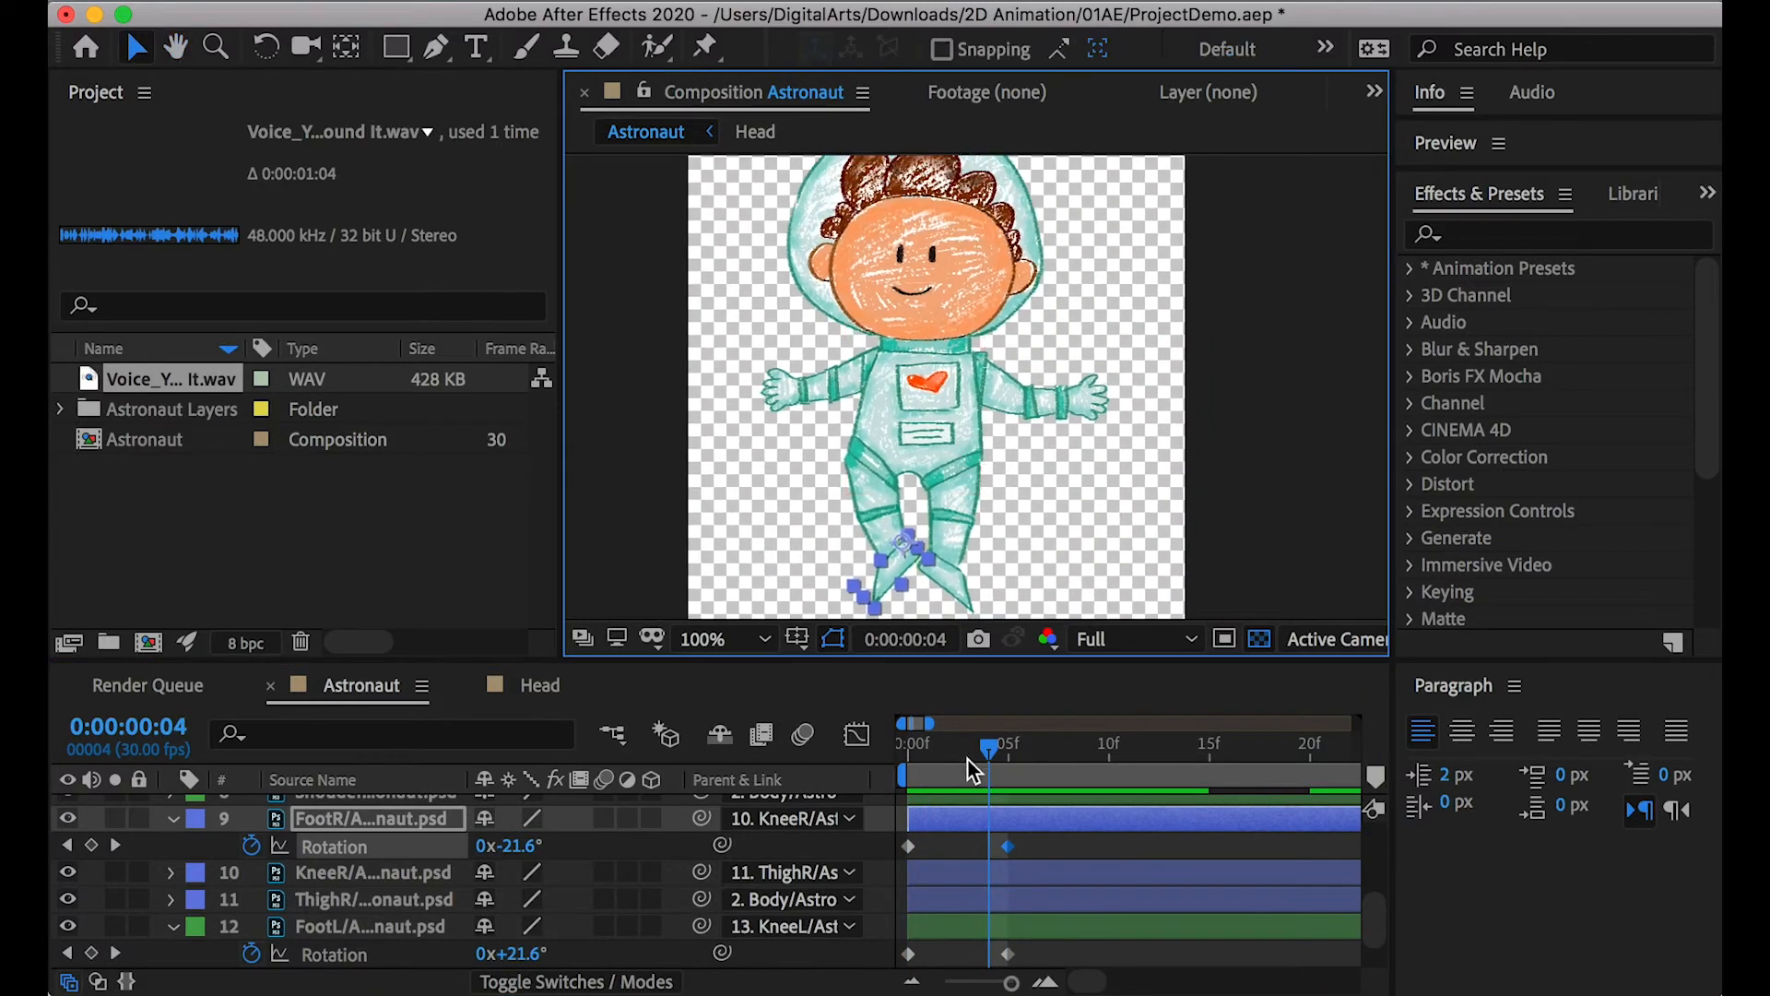
key(Home)
key(space)
key(space)
drag(968, 741, 871, 737)
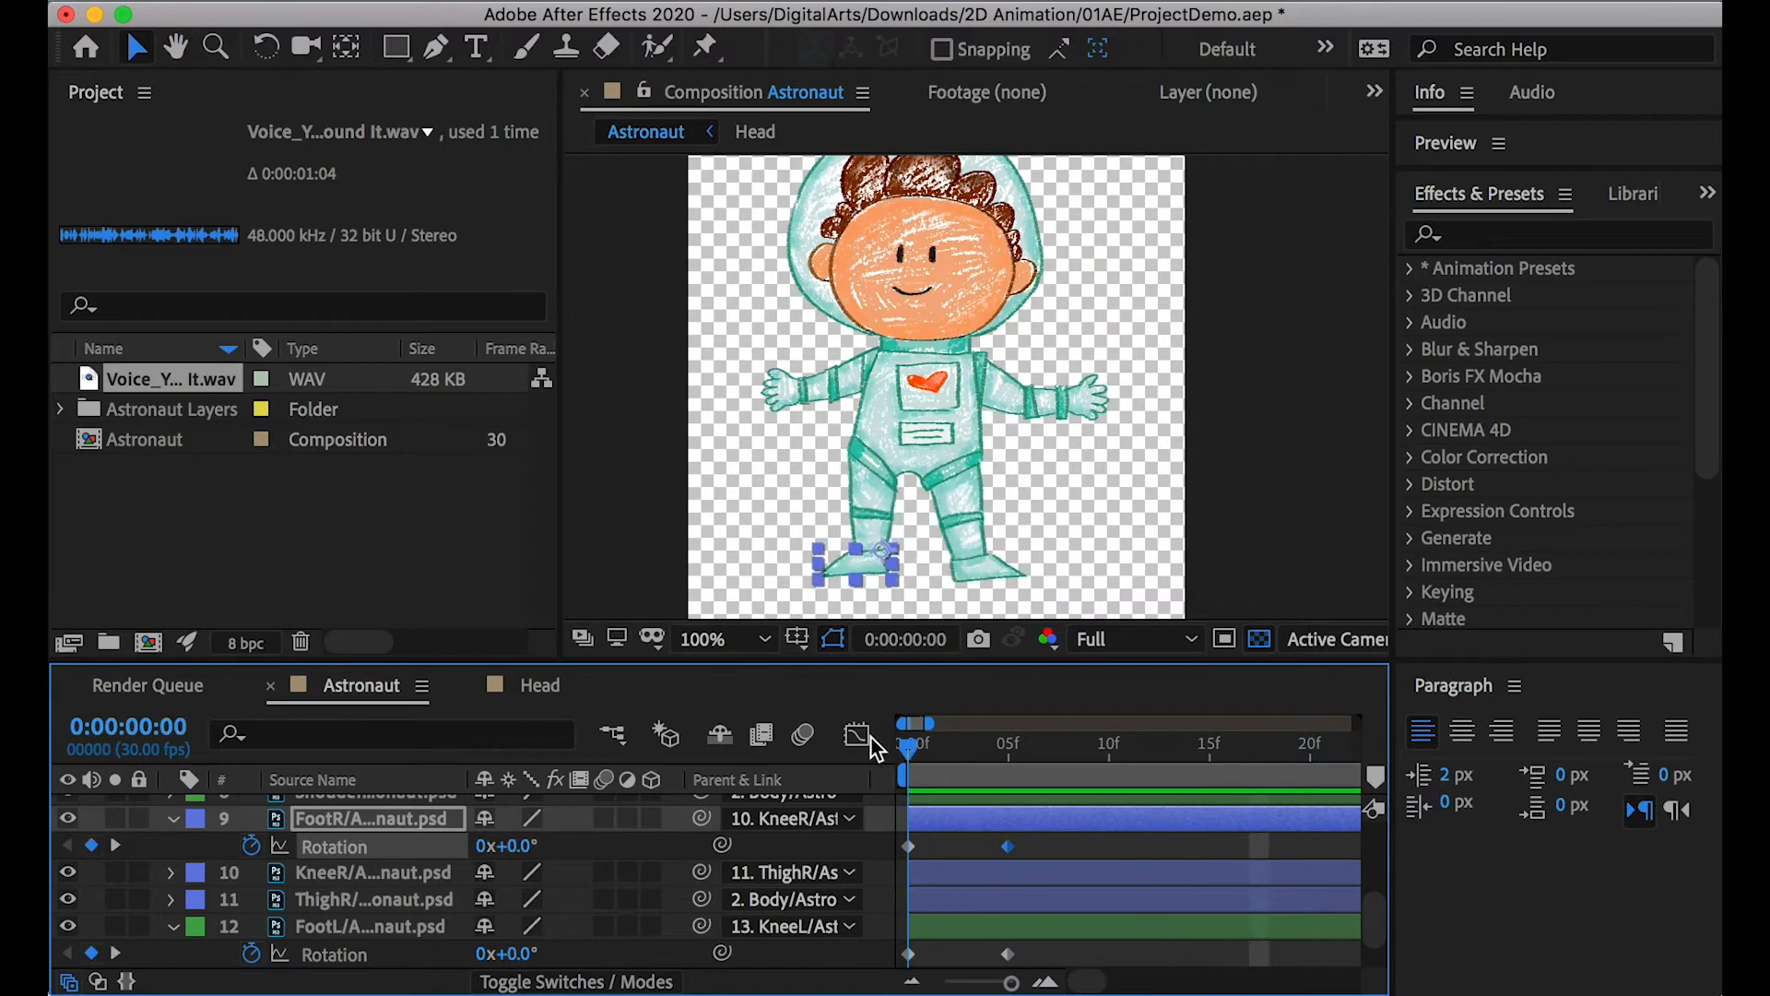
Collapse the properties of the FootL and FootR layers
click(336, 926)
super+click(342, 818)
key(u)
Add Rotation keyframes of 0° to both shoulder layers at 0:00:00:00 and 0:00:00:05
scroll(338, 821, up, 2)
click(323, 900)
super+click(332, 822)
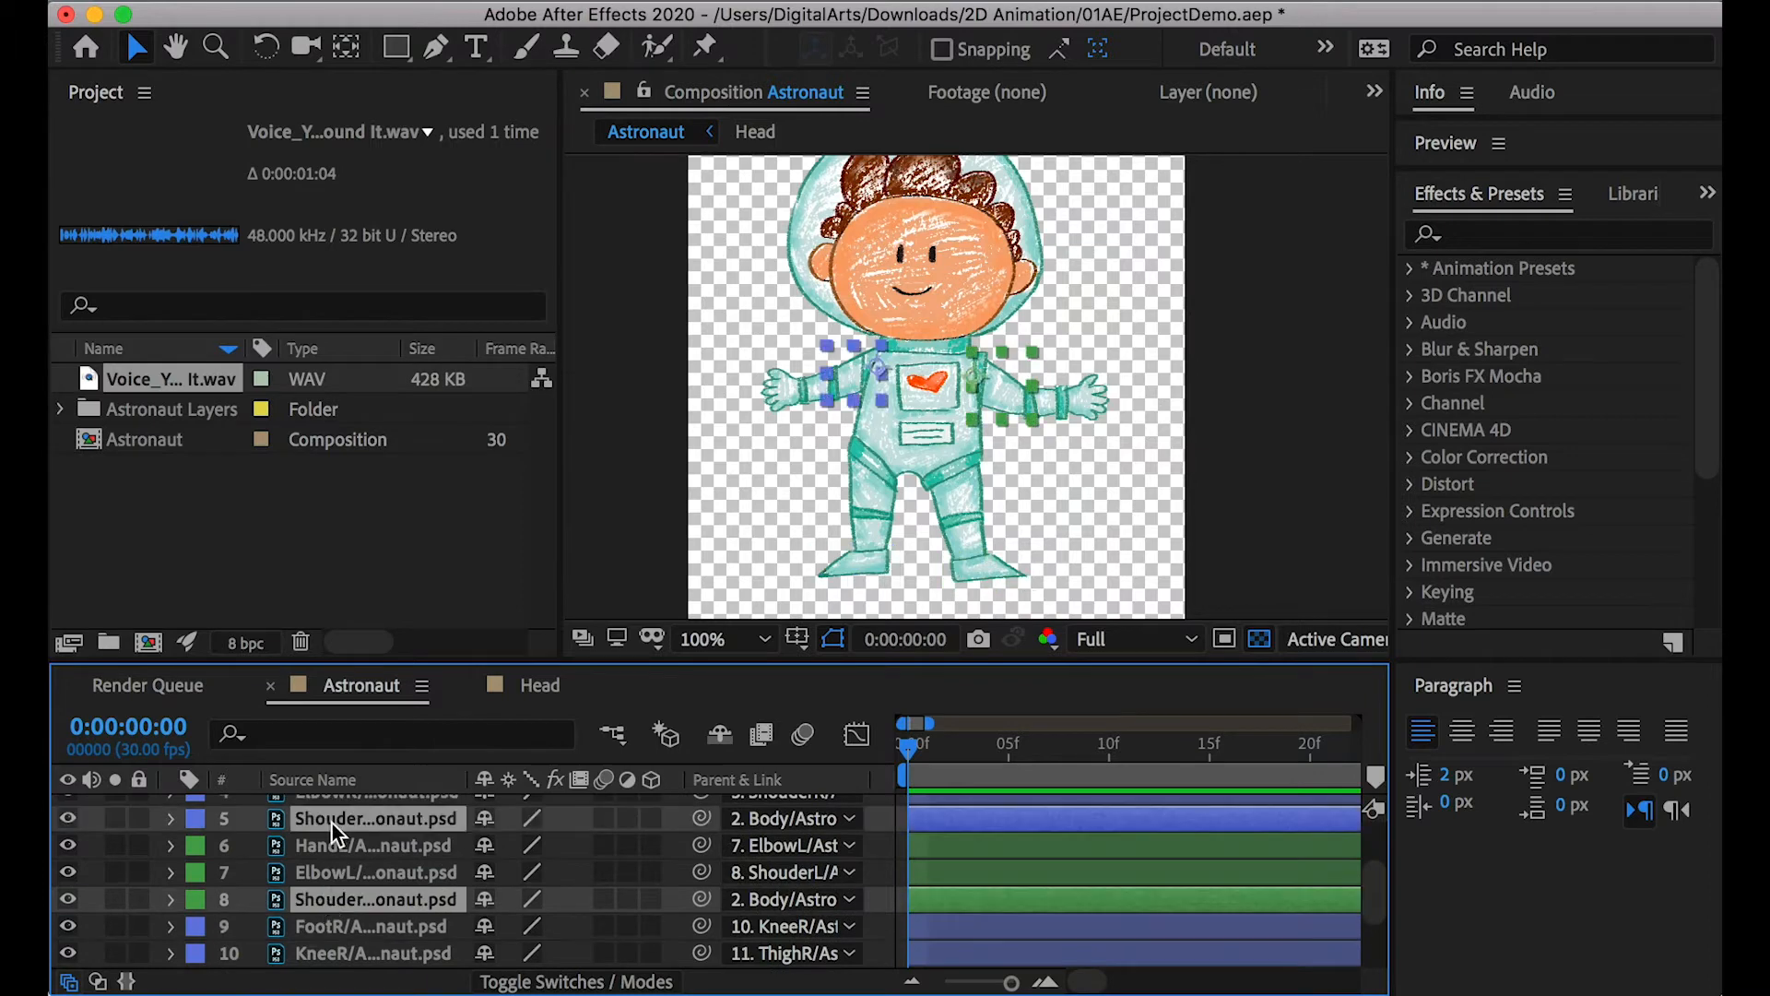
key(r)
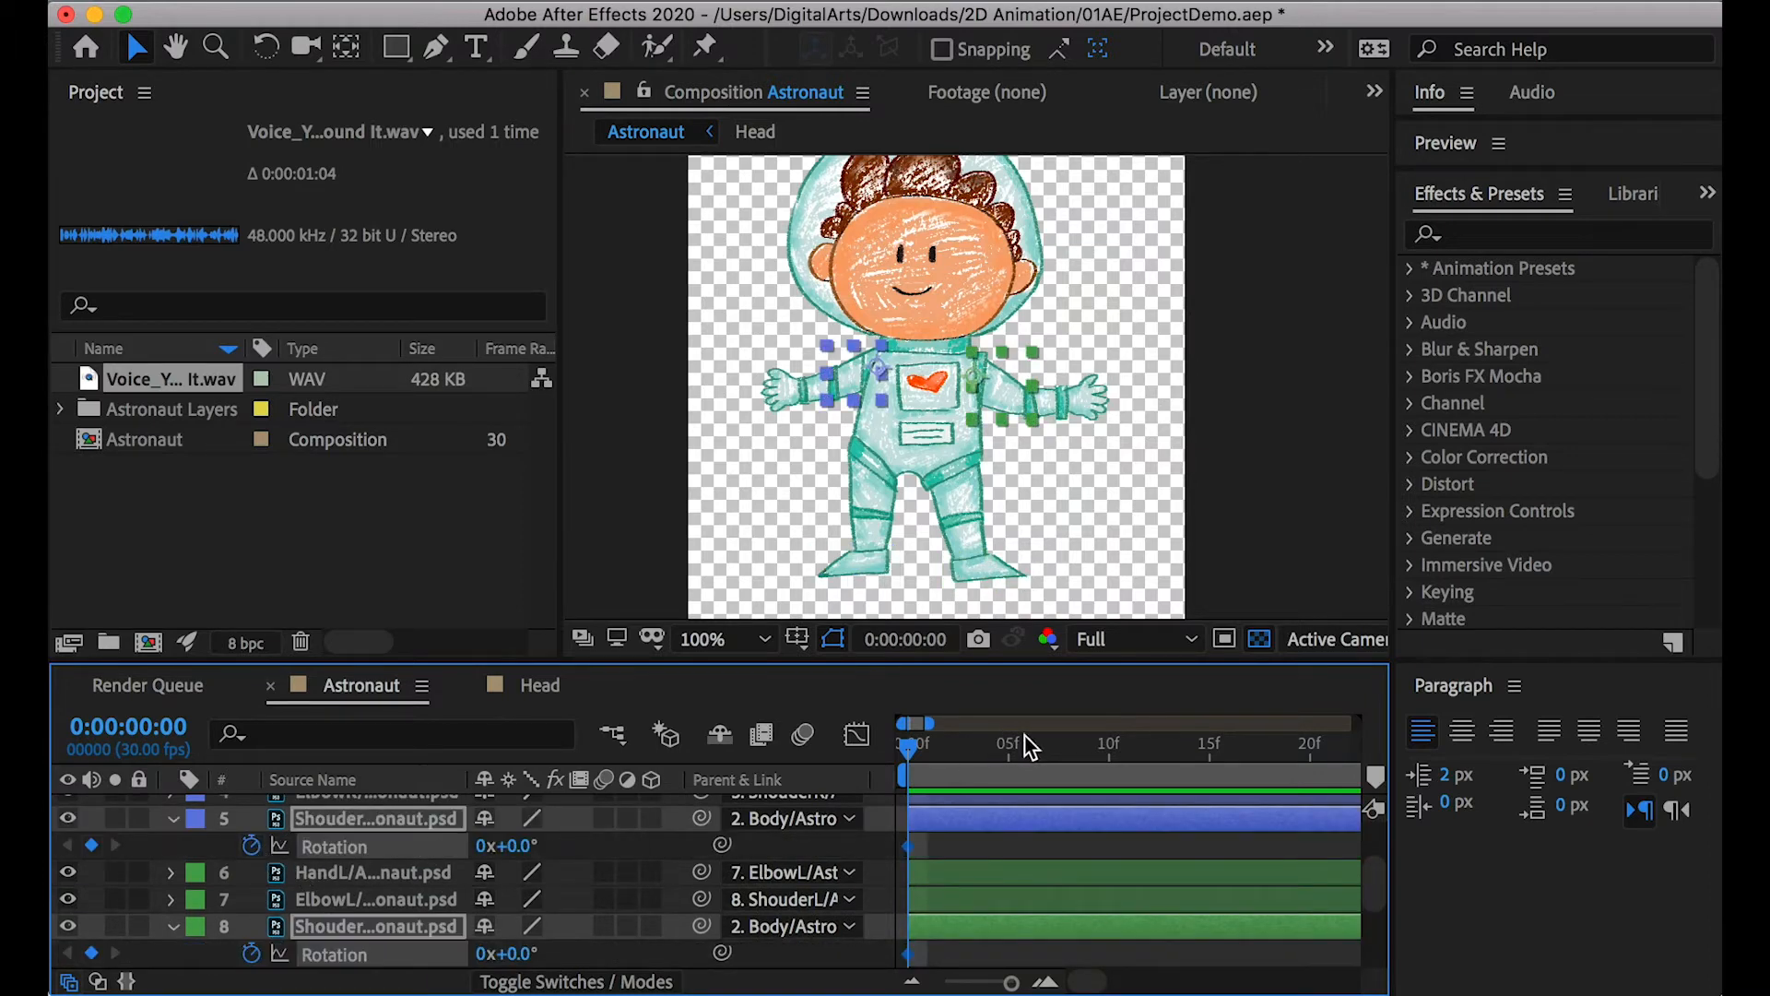
click(1010, 751)
click(92, 845)
click(1017, 842)
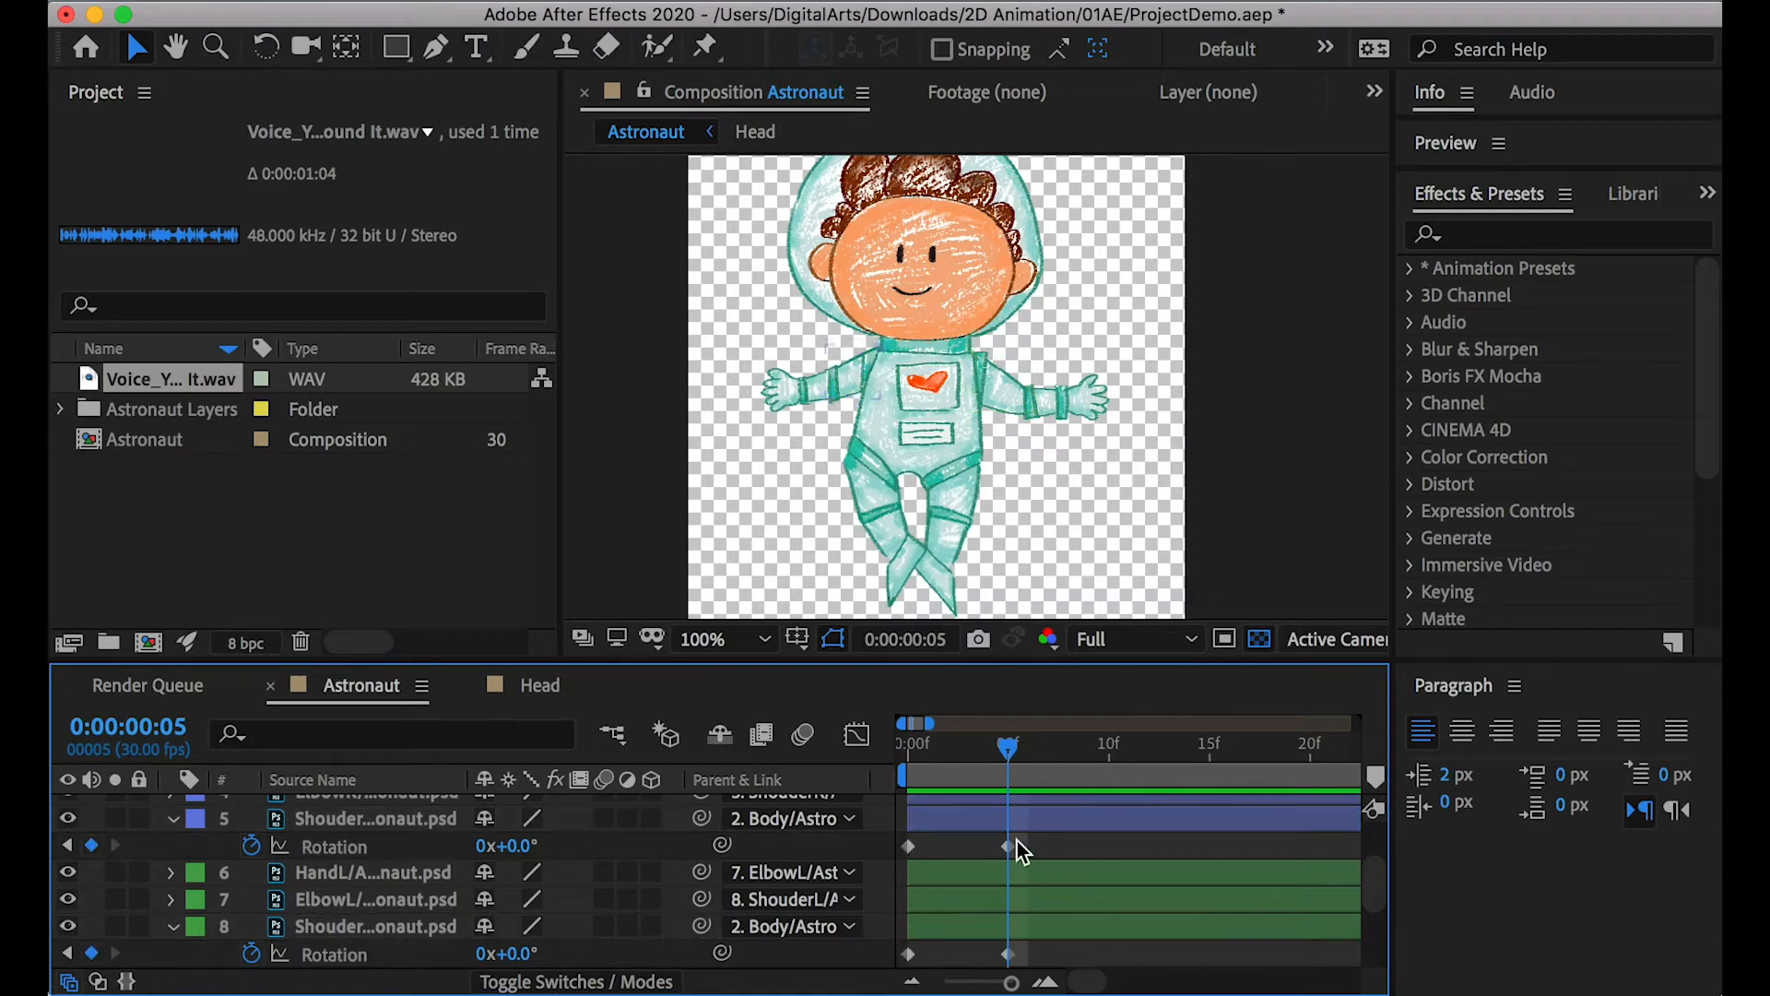
At 0:00:00:05, set the blue right shoulder's Rotation to 20° and the green left shoulder's to -20°, then collapse both layers' properties
drag(524, 845, 542, 845)
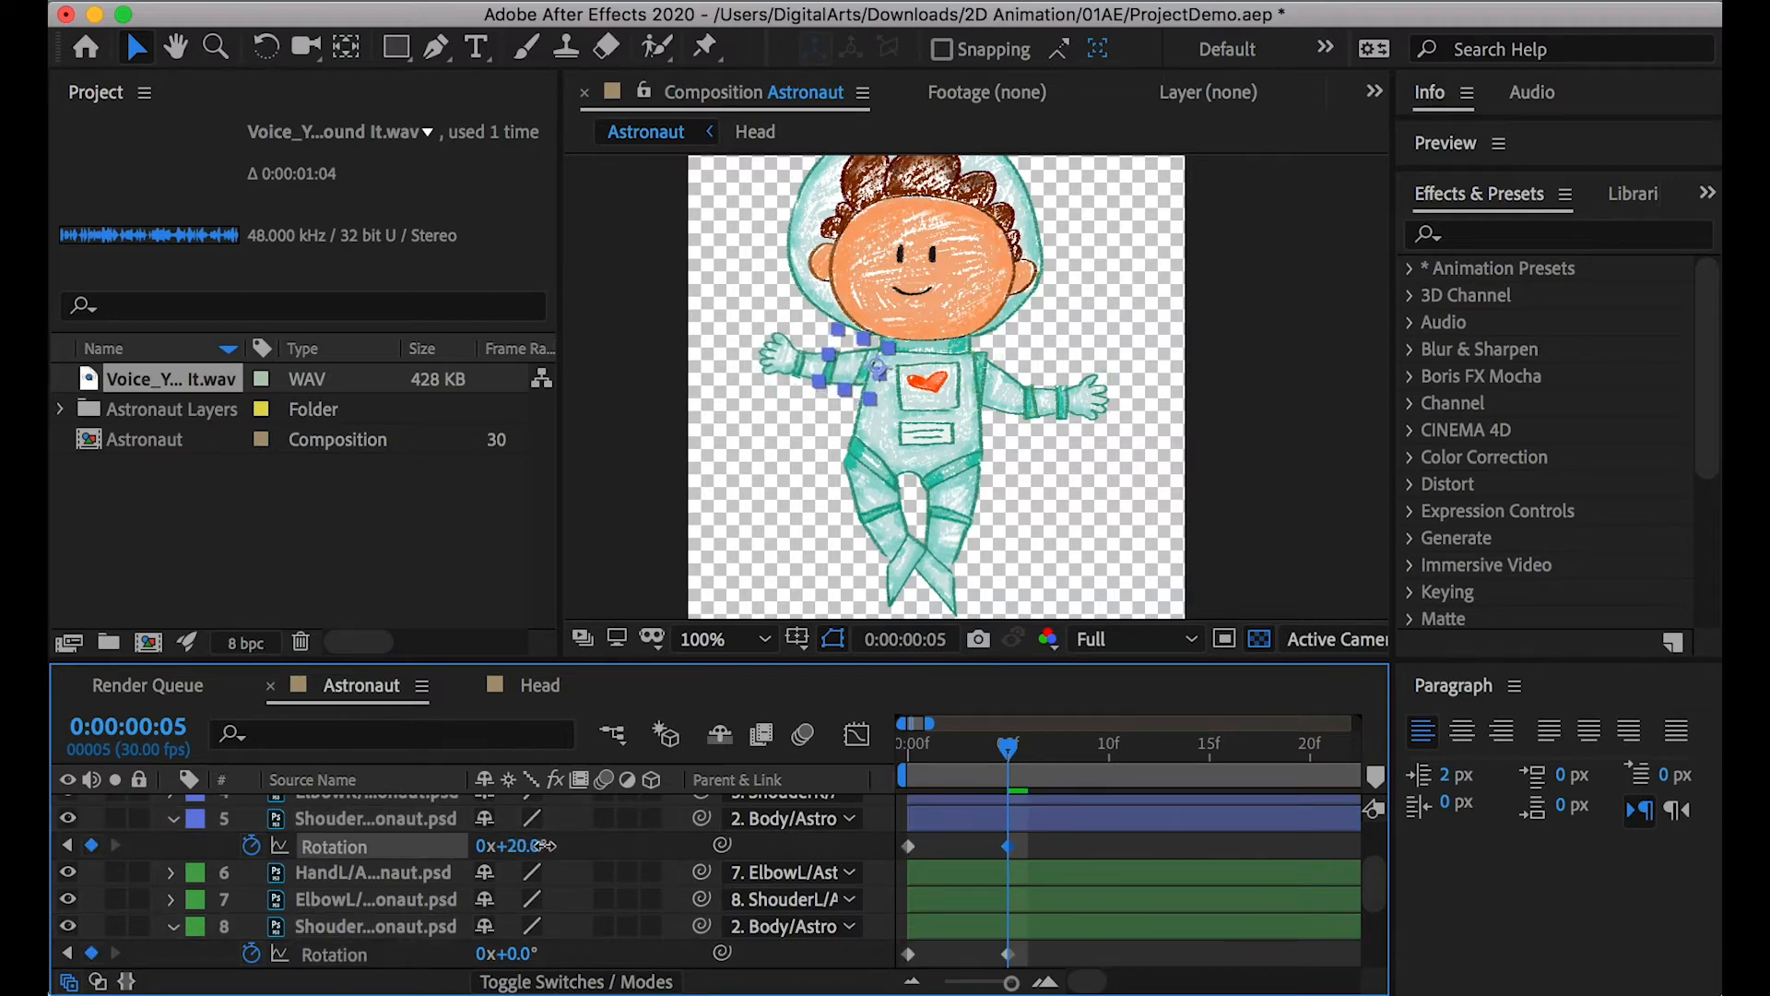
click(524, 845)
click(518, 949)
text(-2)
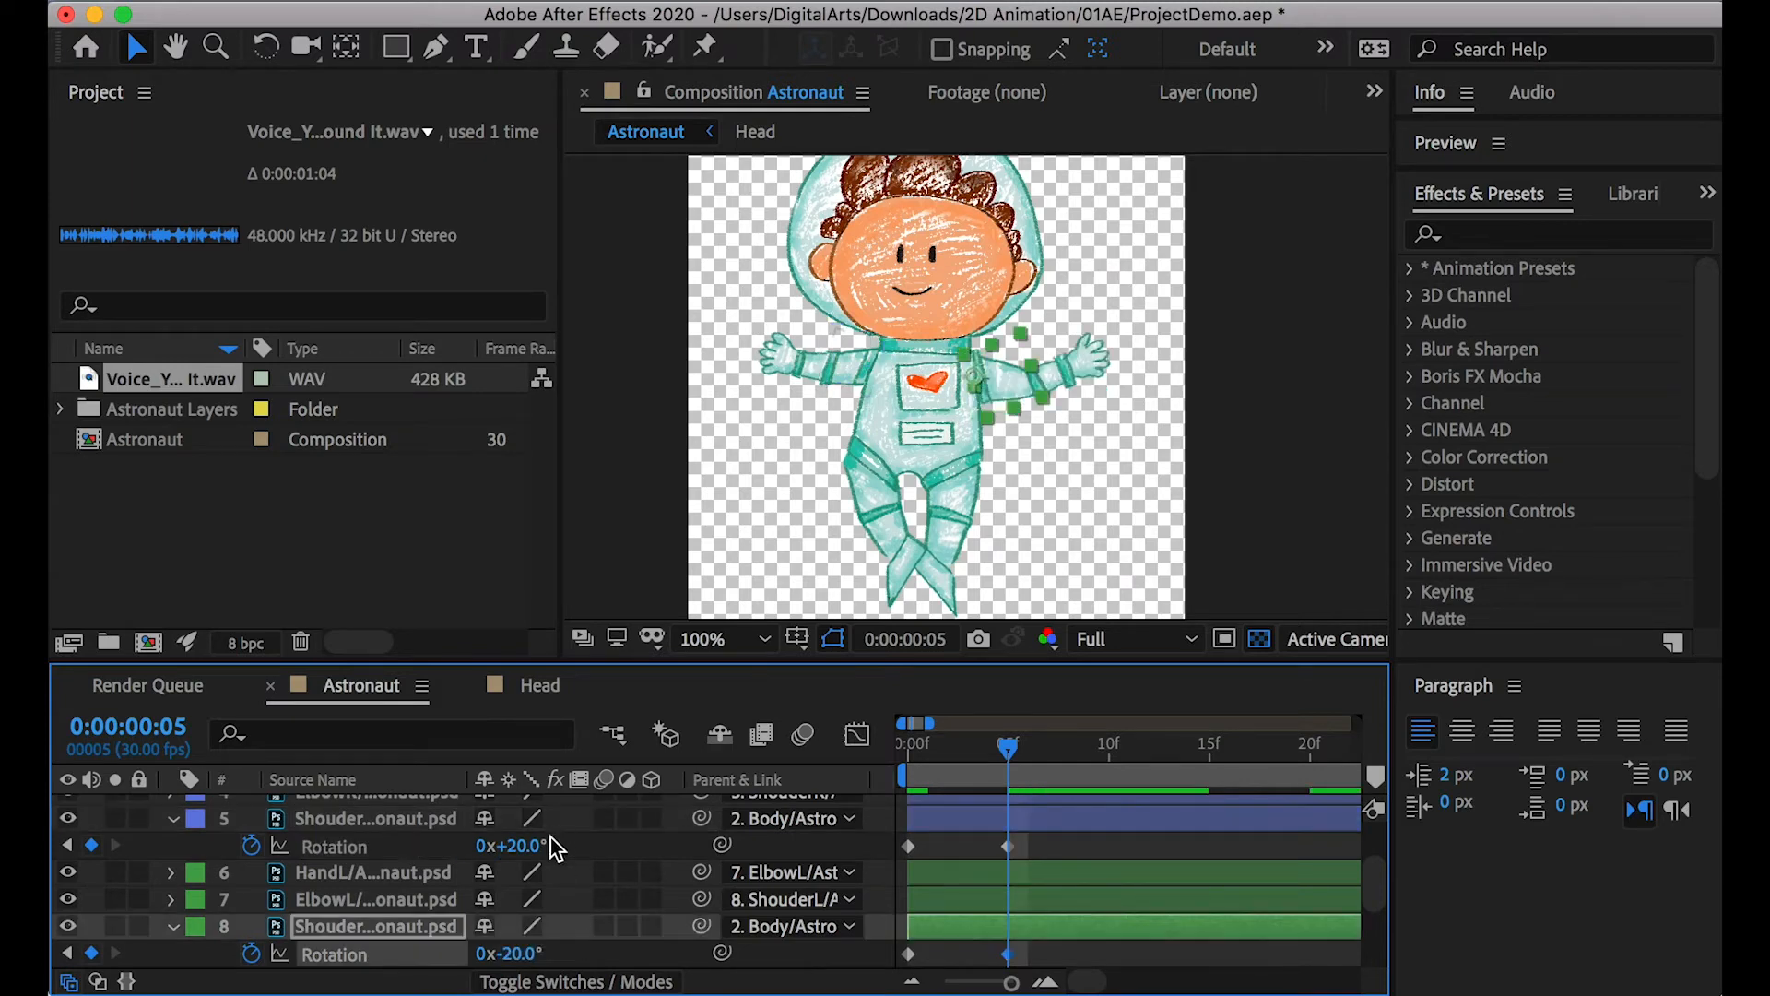
super+click(356, 819)
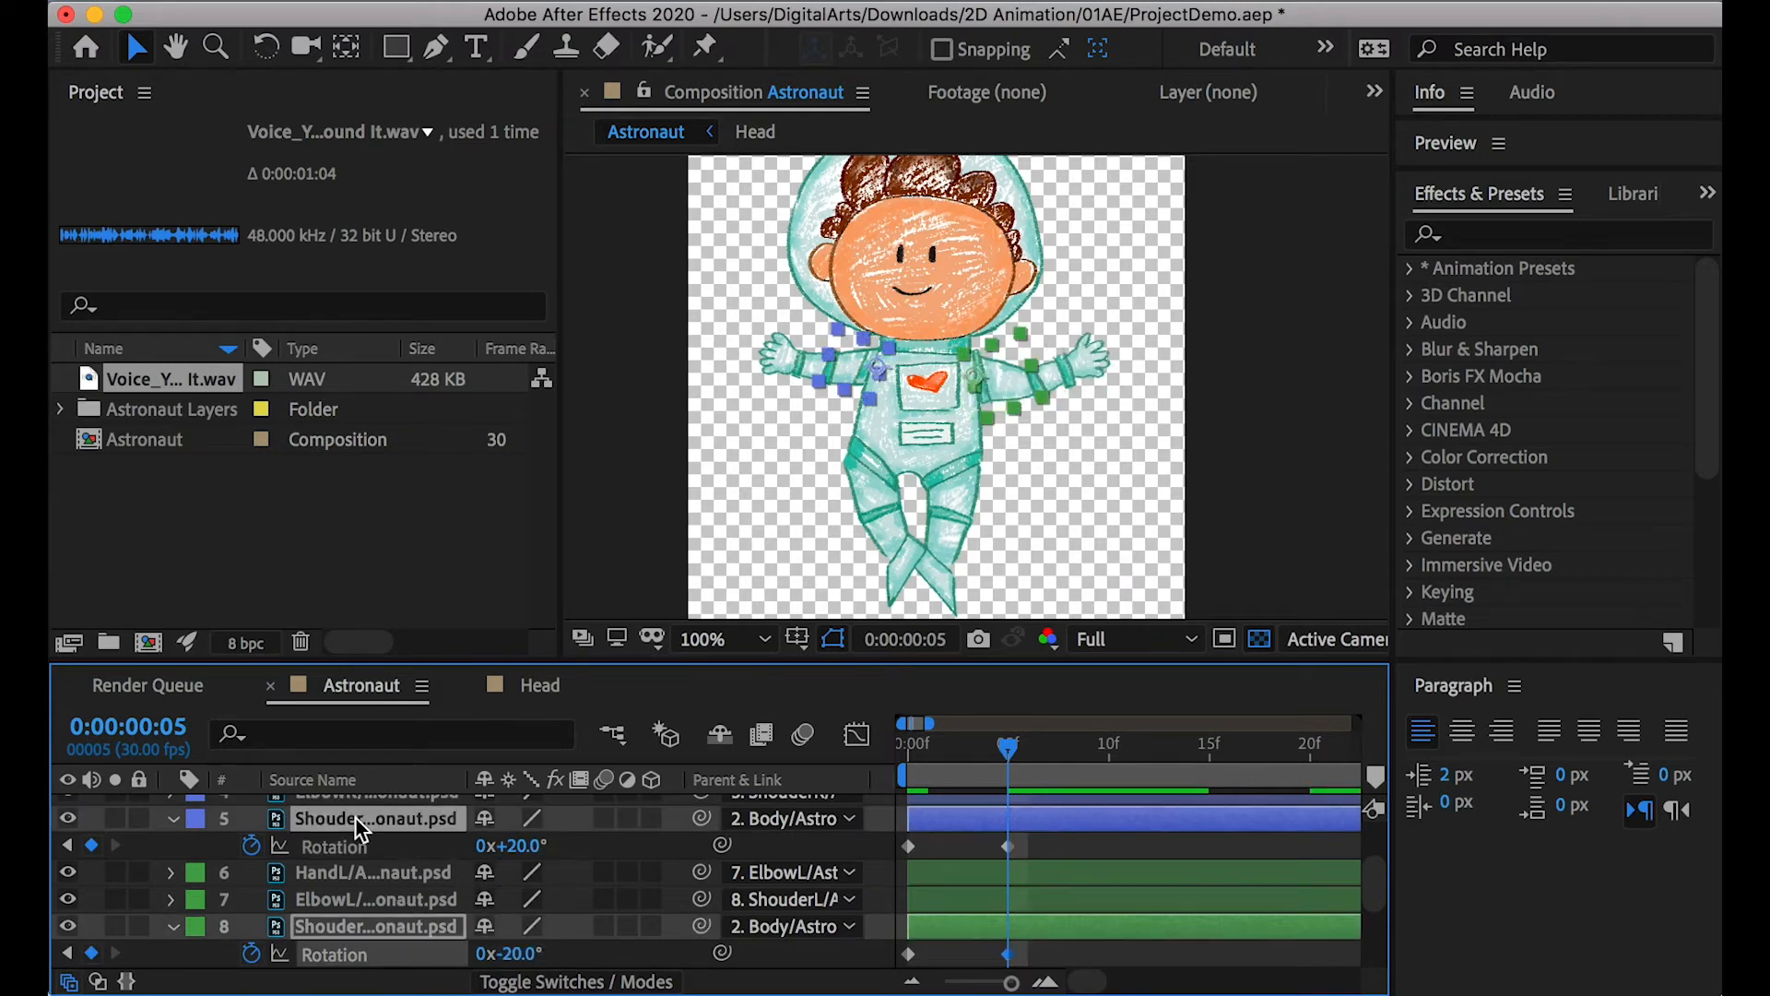
key(u)
Add Rotation keyframes of 0° to the ElbowL and ElbowR layers at 0:00:00:05 and 0:00:00:00
click(359, 881)
scroll(360, 881, up, 3)
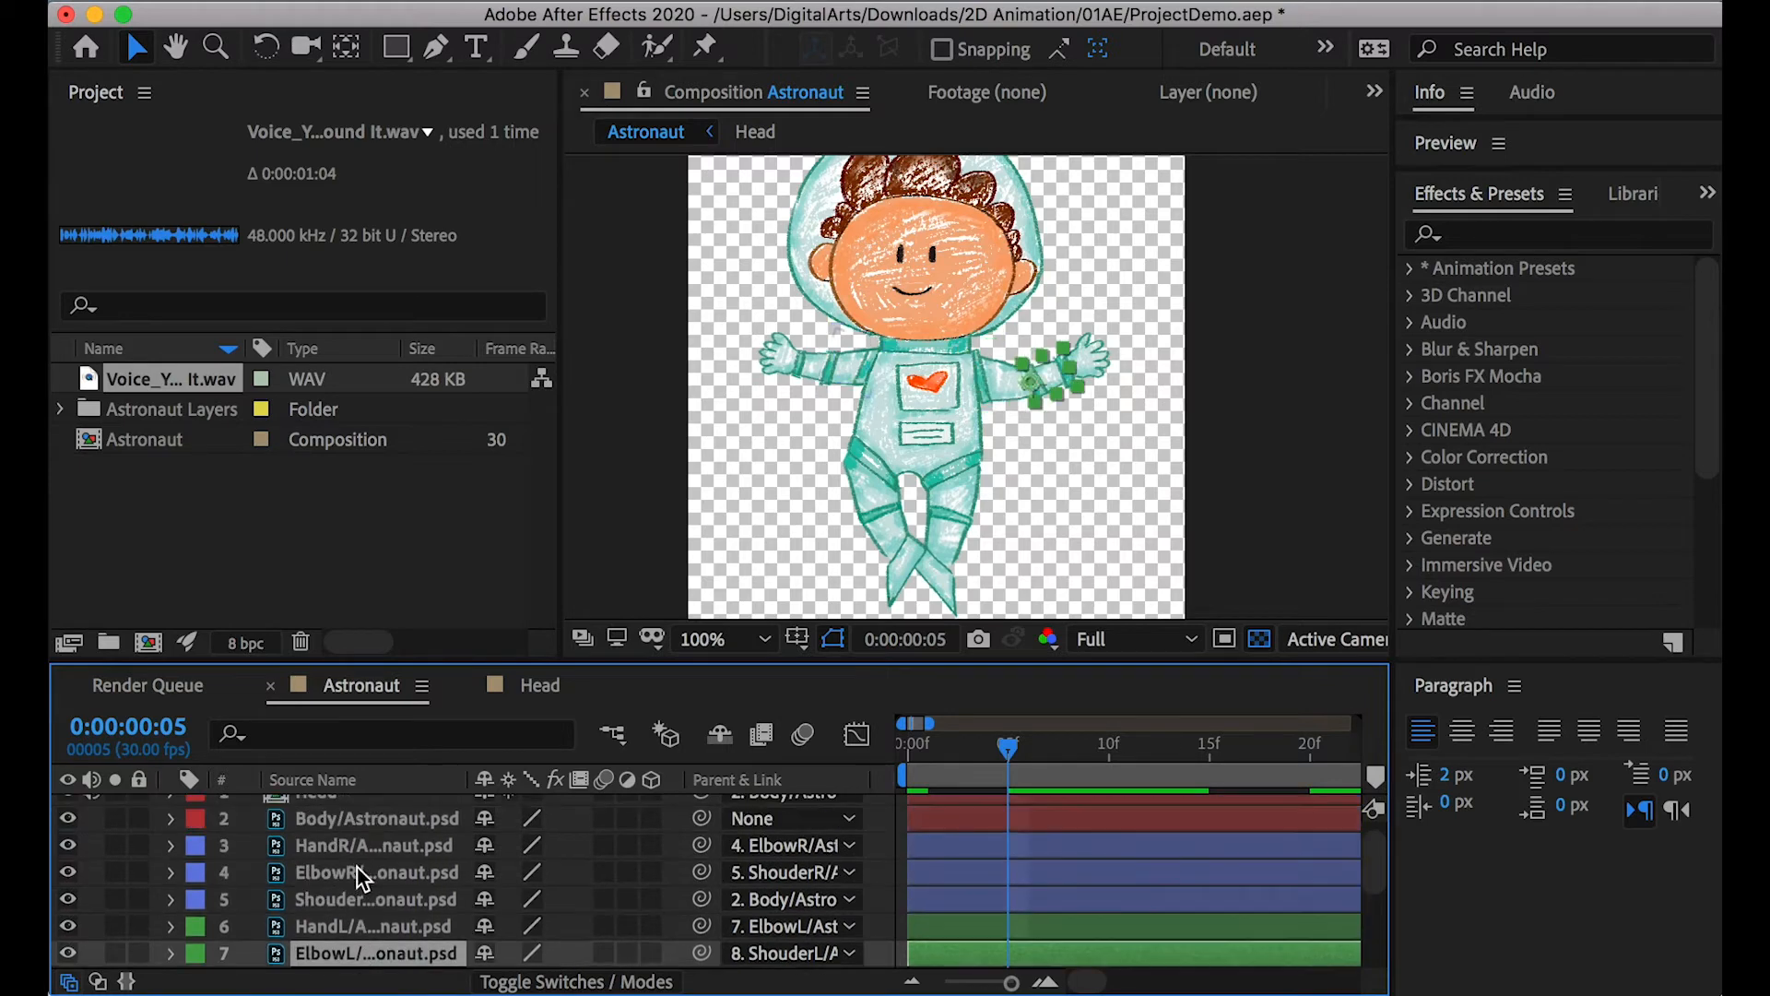
super+click(339, 874)
key(r)
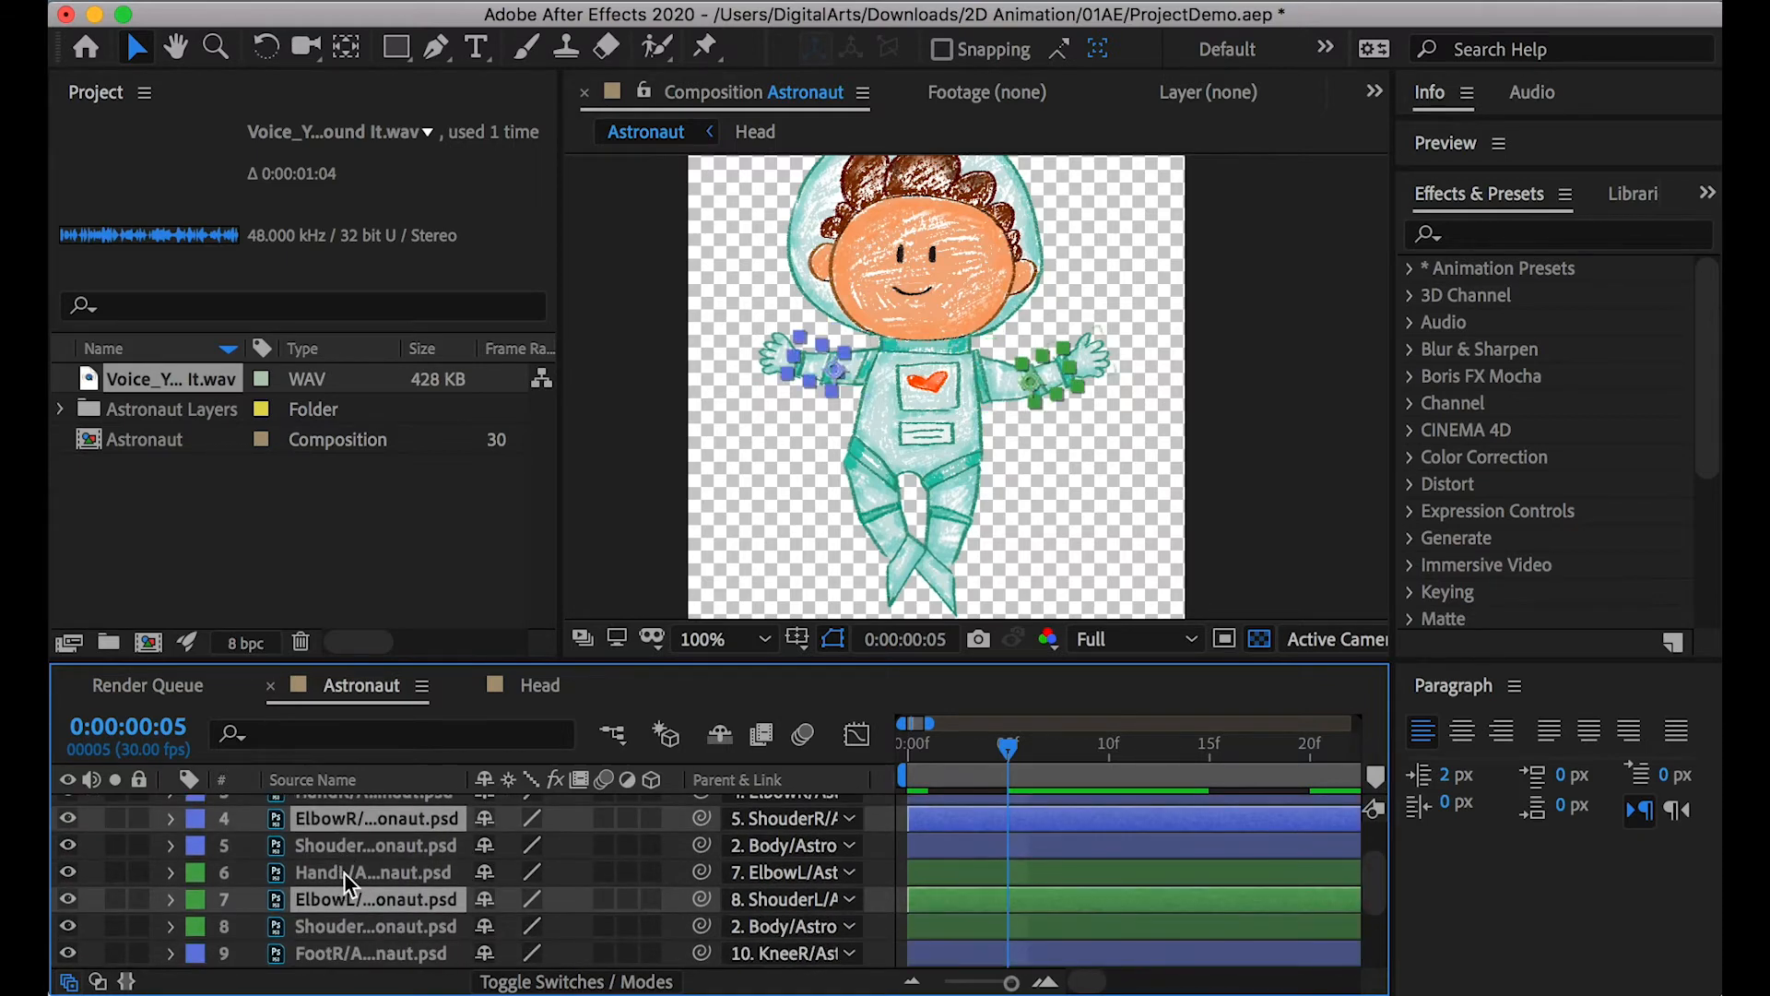
click(248, 848)
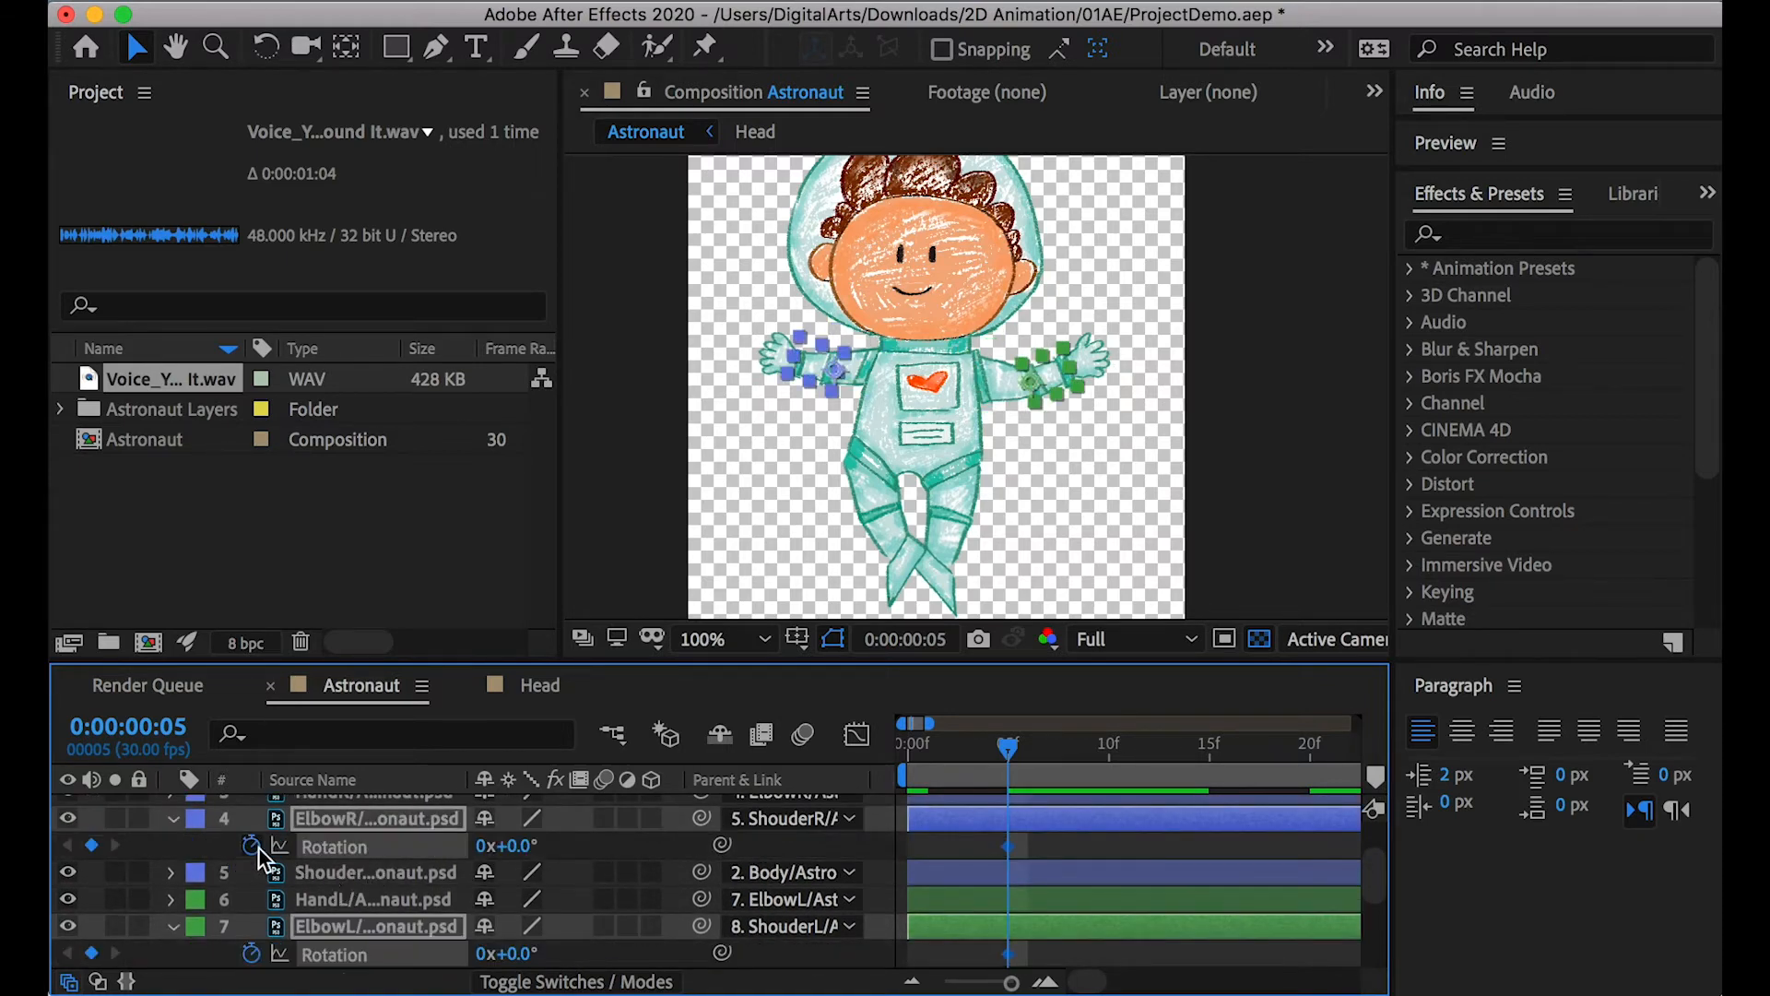
drag(1007, 755, 905, 754)
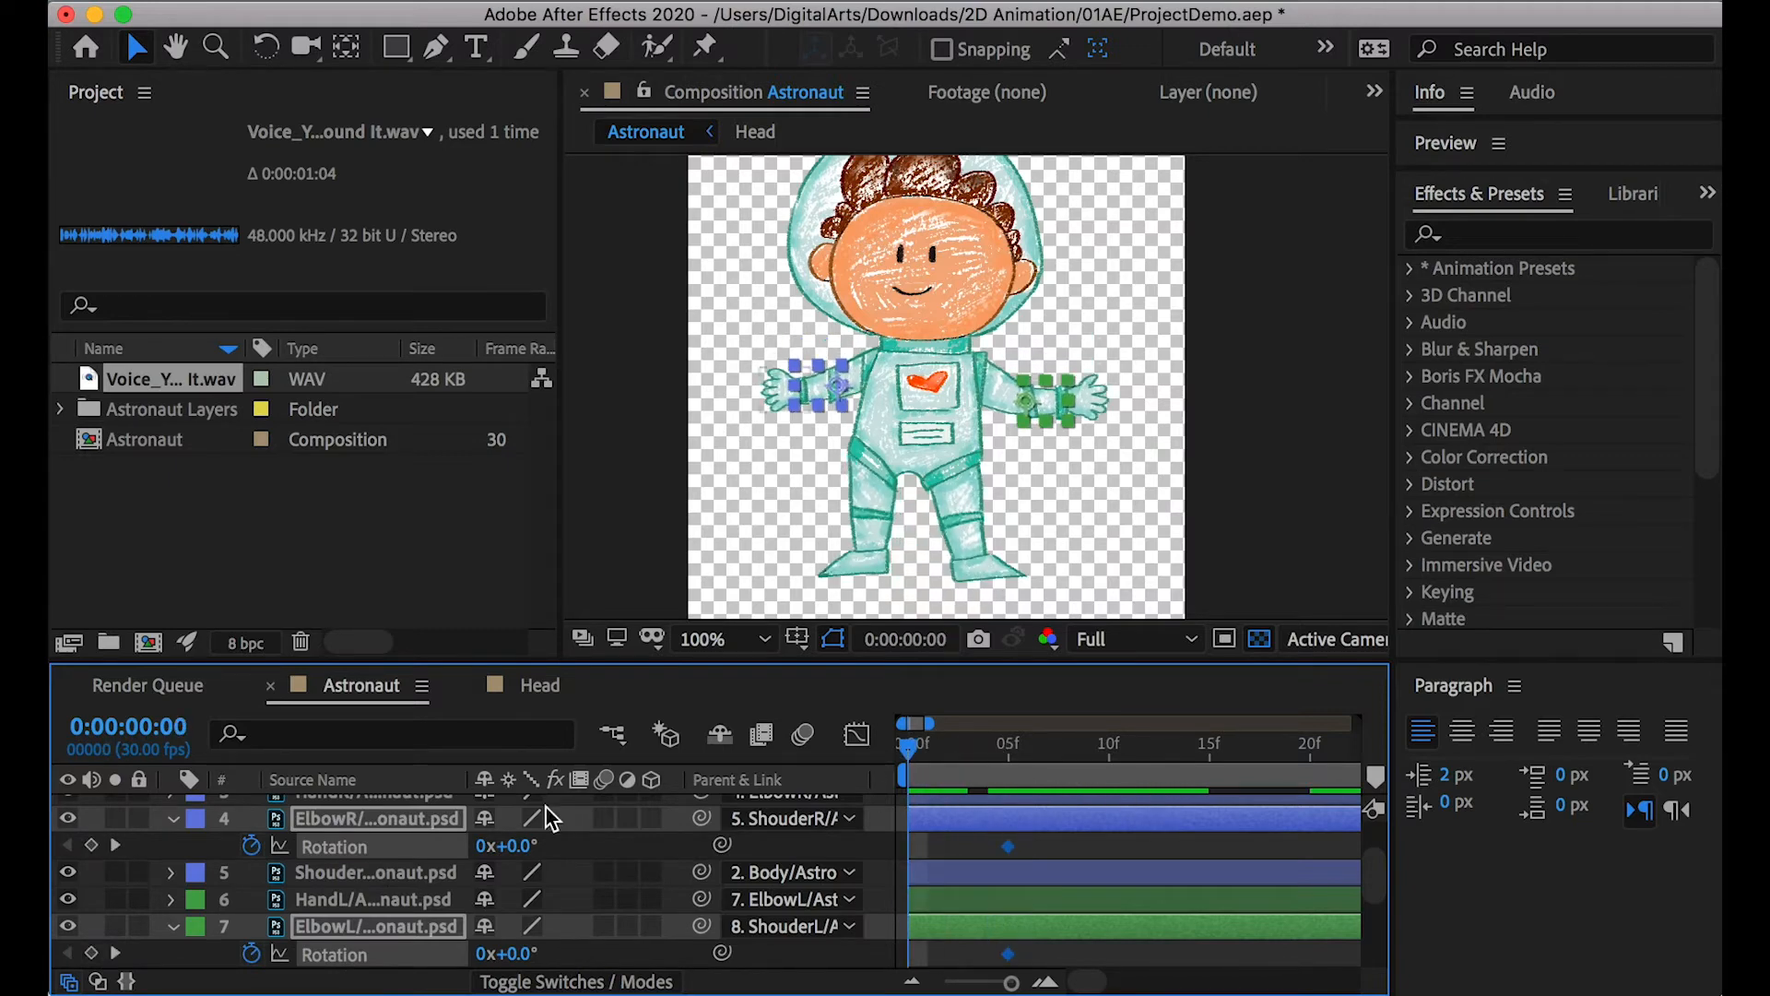
click(91, 845)
Return to 0:00:00:05 and set the ElbowR layer's Rotation to 20° and the ElbowL layer's to -20°
drag(914, 776, 1008, 748)
click(375, 867)
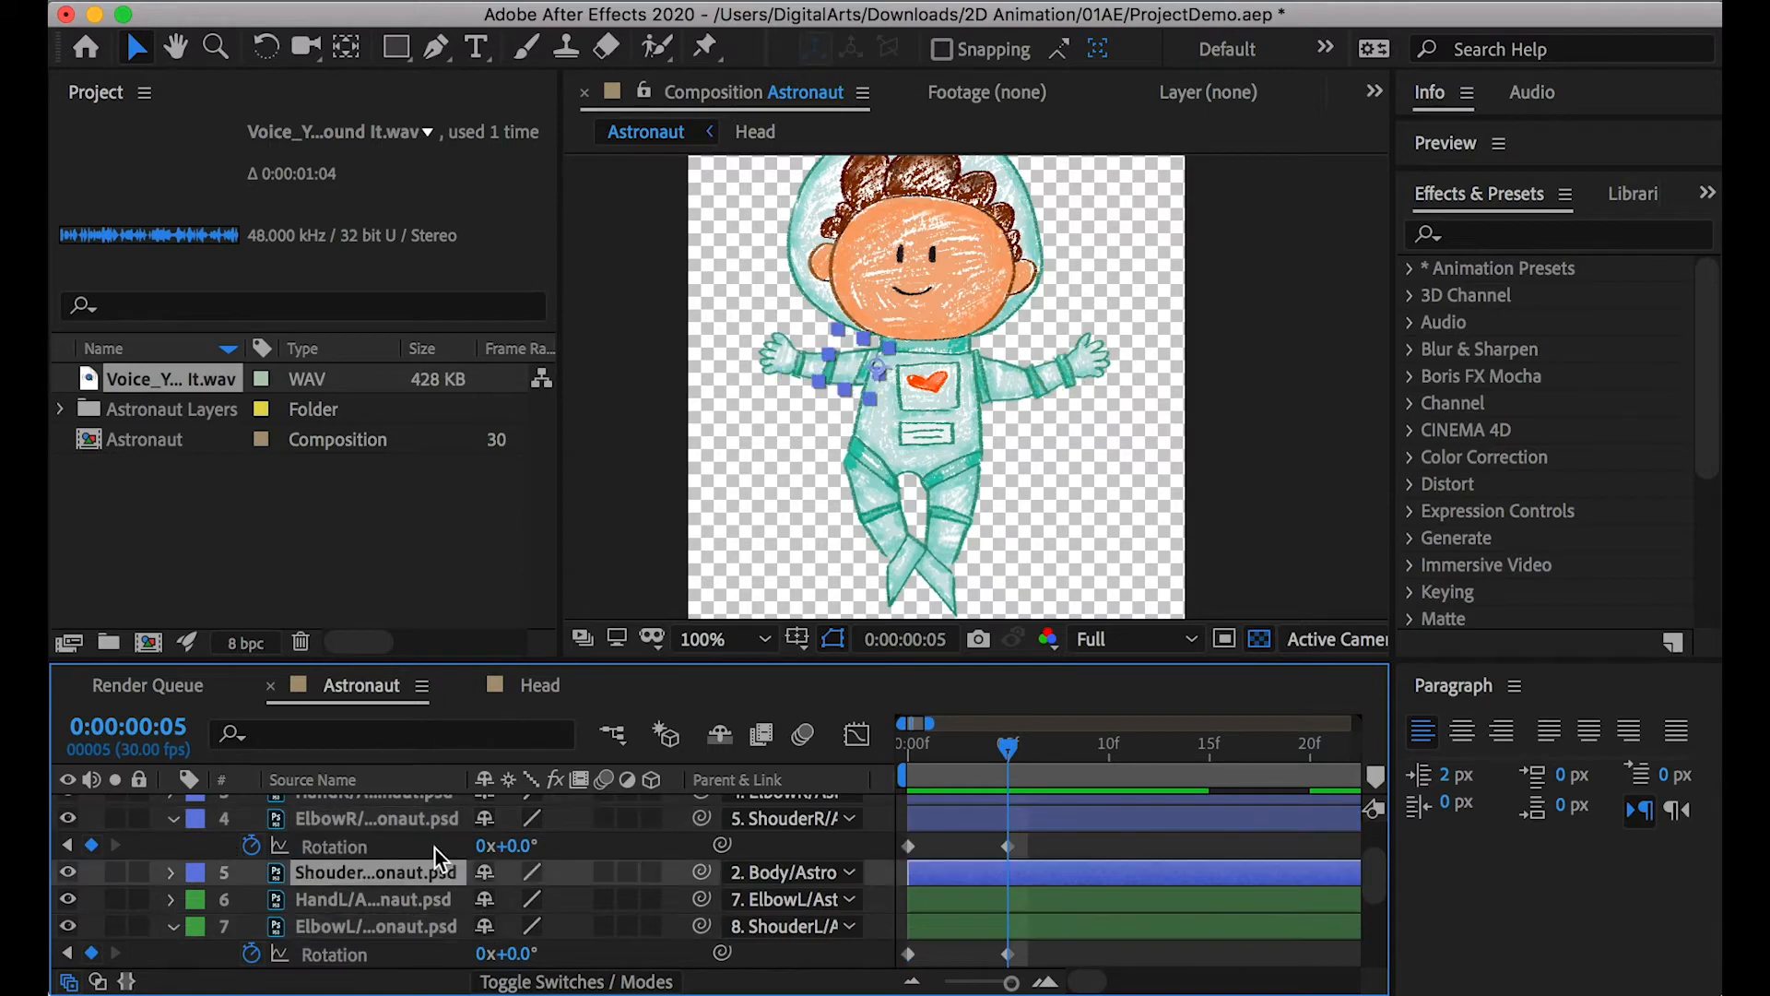
drag(517, 846, 544, 865)
click(540, 956)
text(-20)
key(Return)
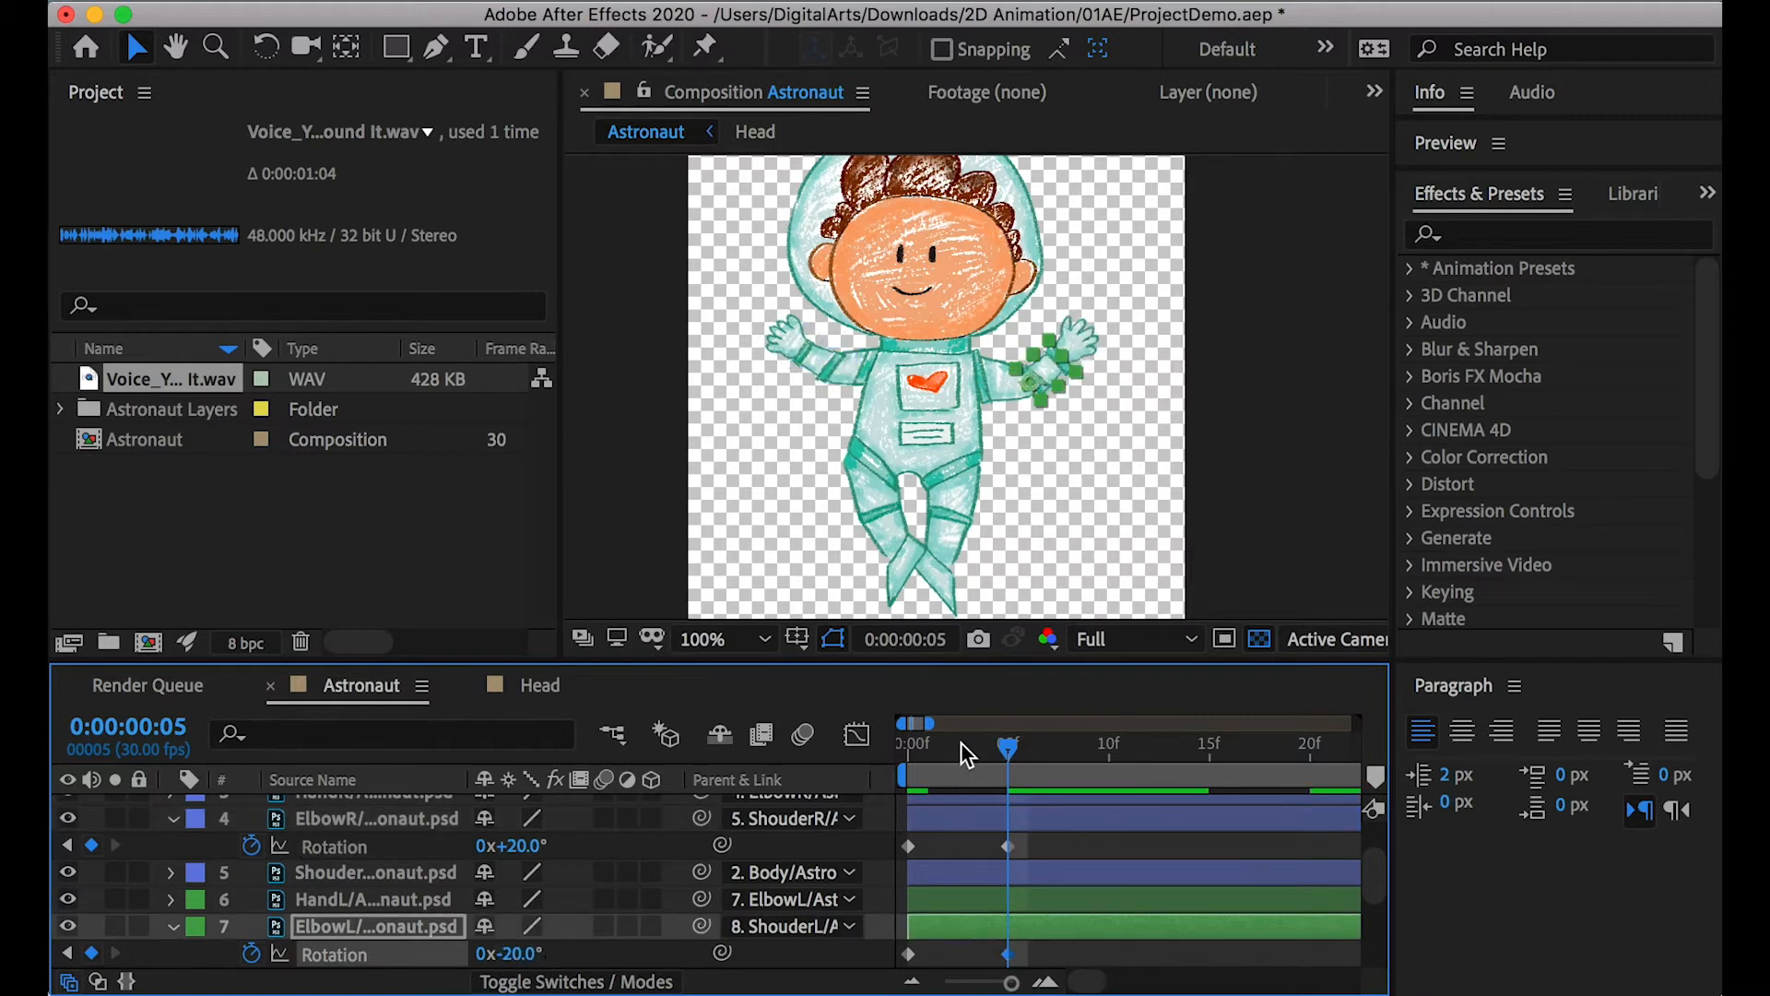
Preview the limb animation and reveal the Rotation keyframes of both shoulder layers
key(space)
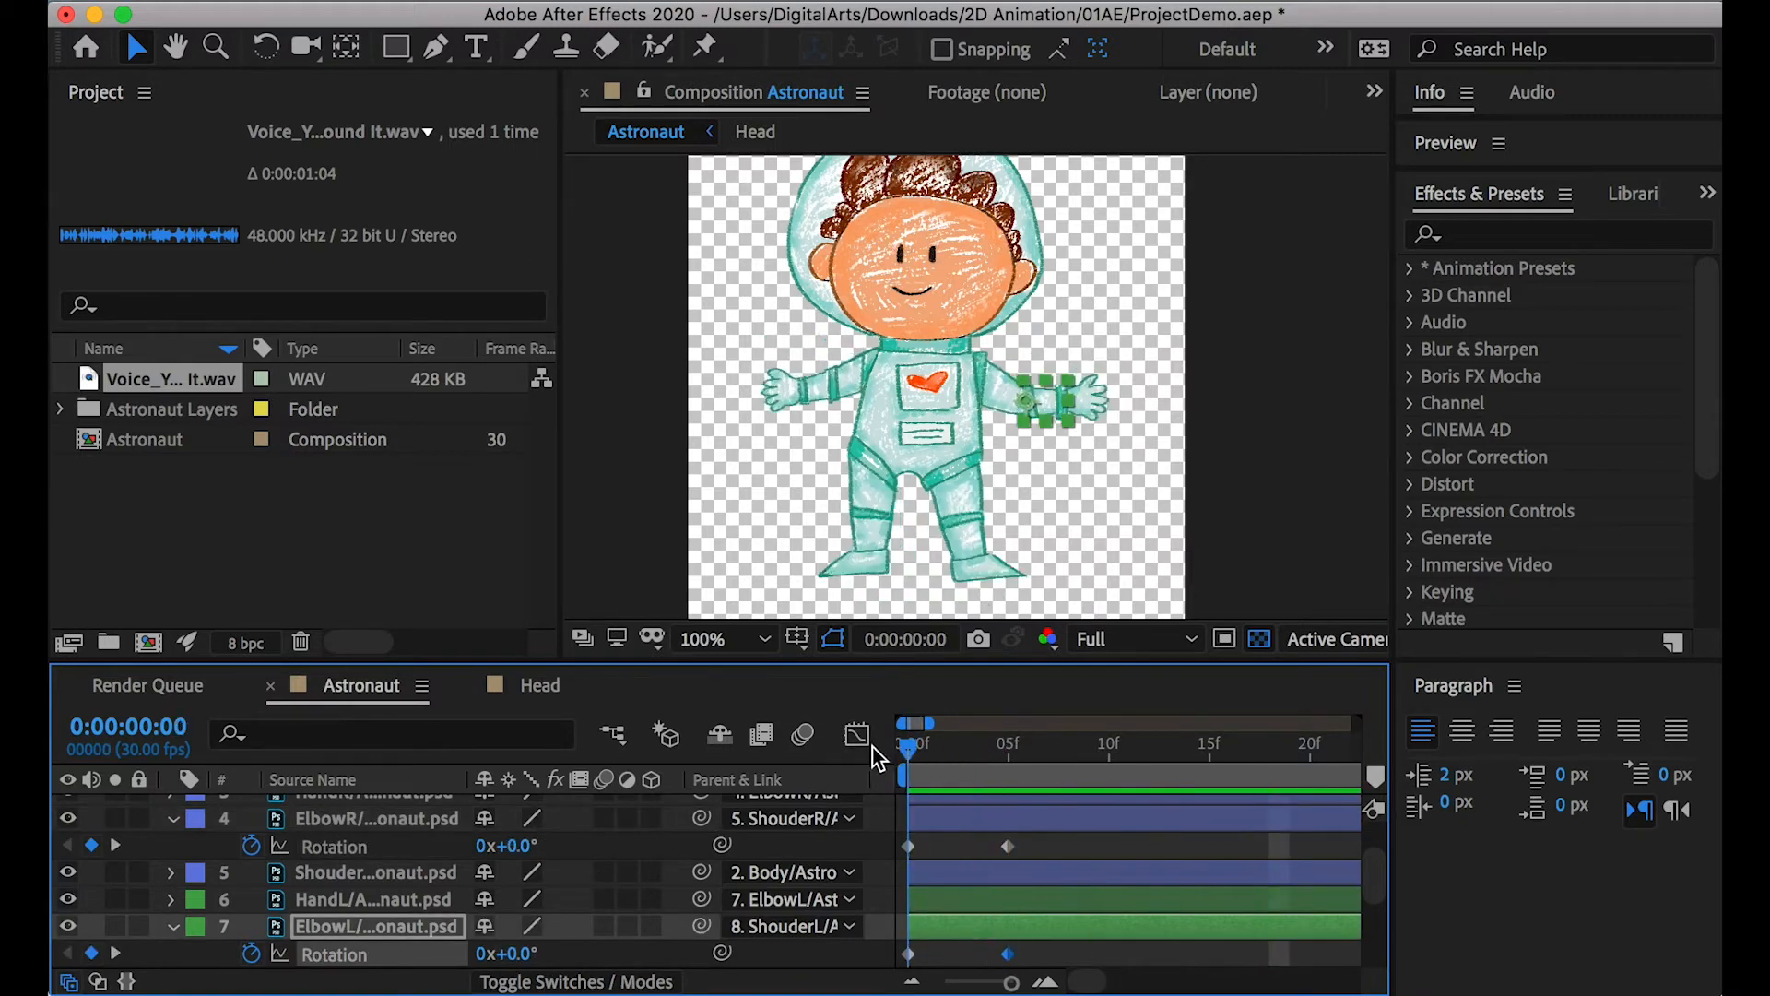
drag(929, 723, 1076, 723)
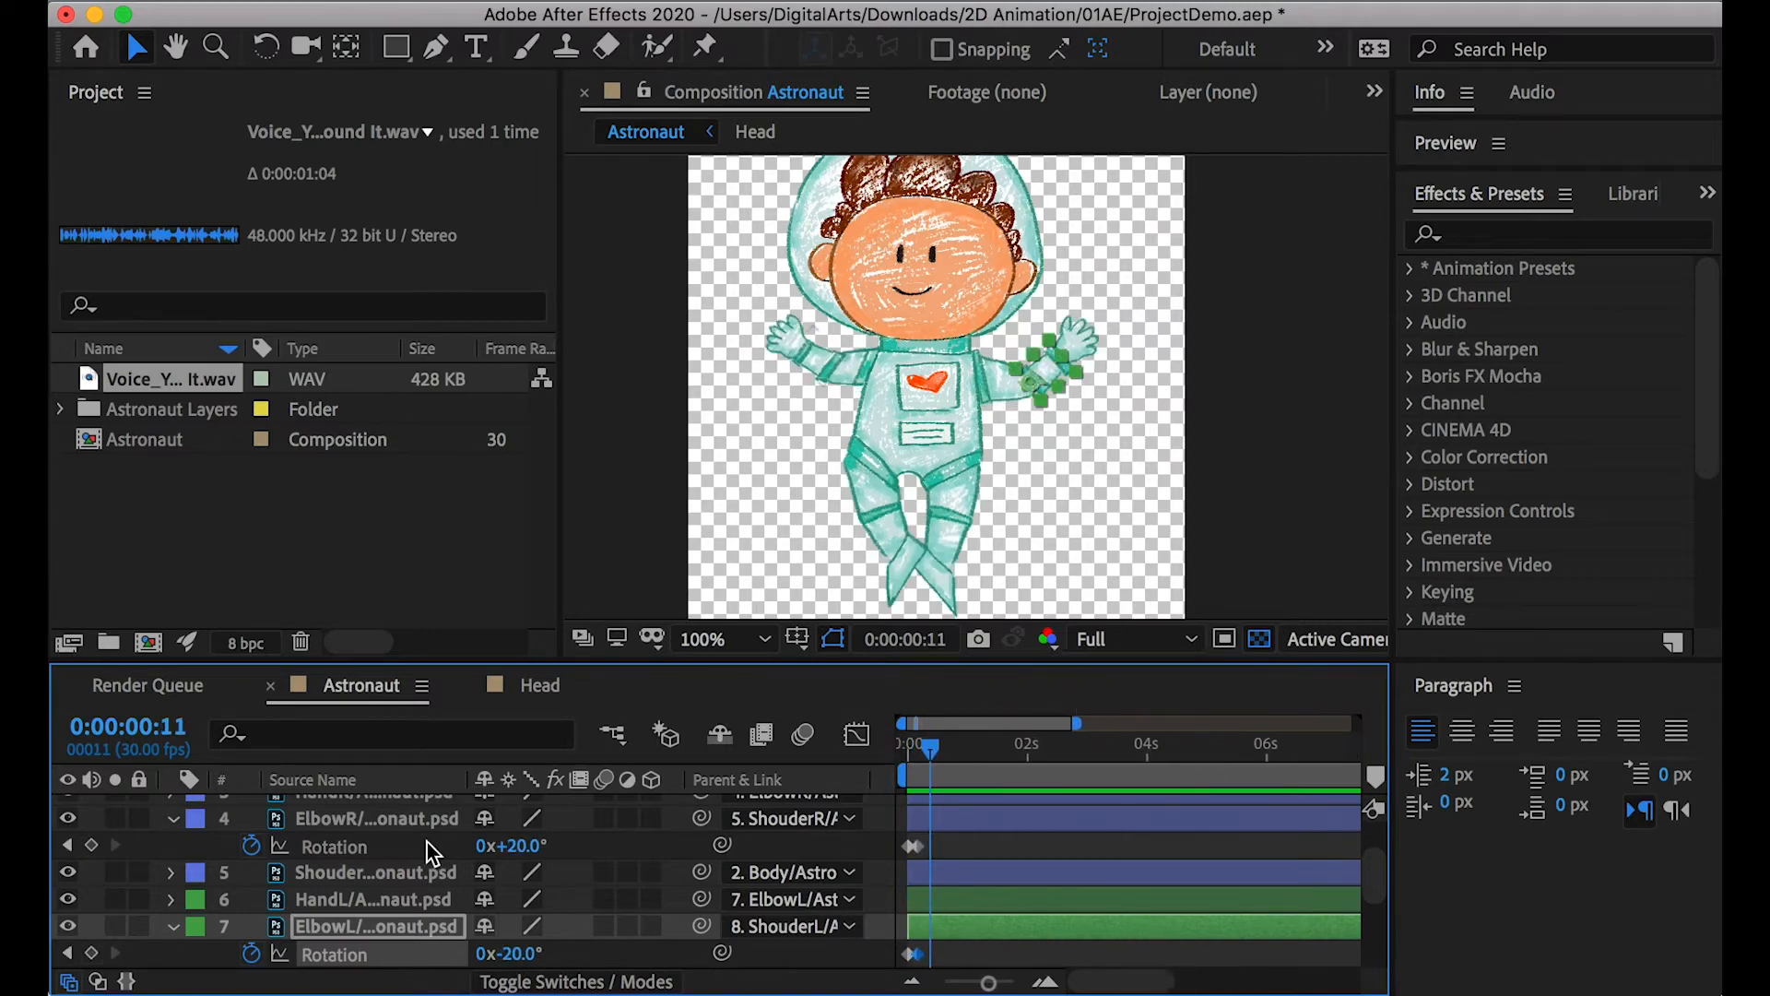
click(359, 902)
click(353, 922)
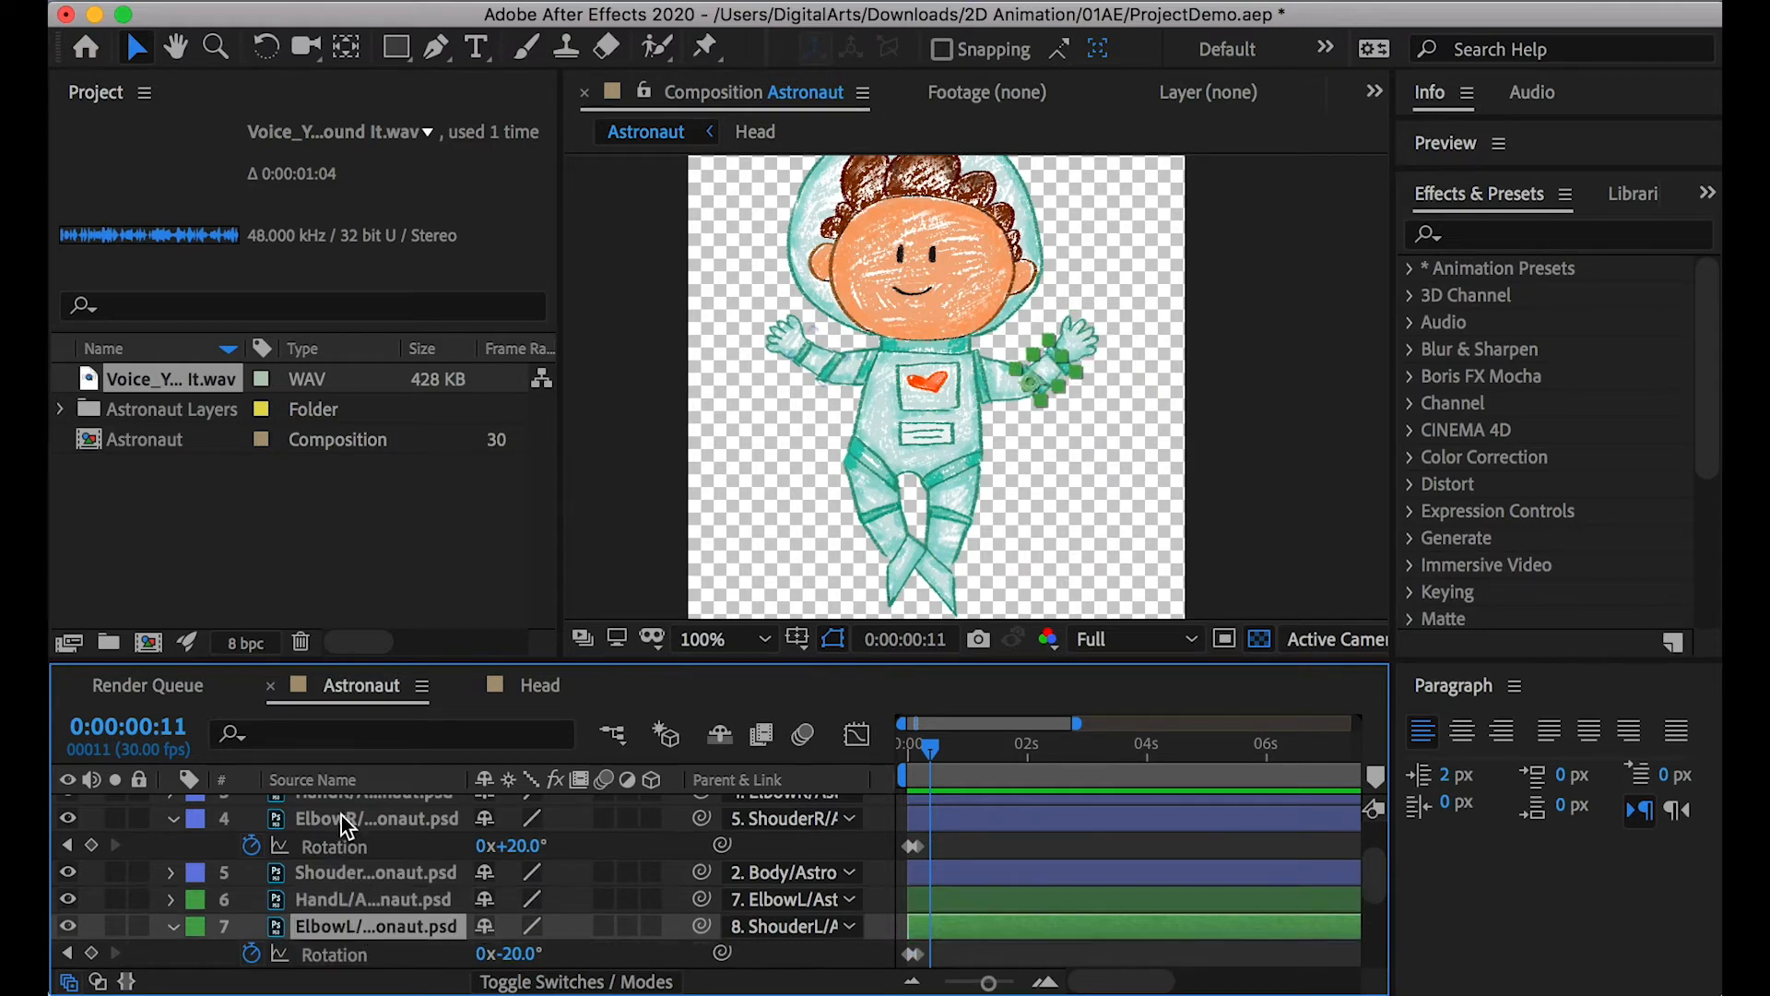
click(326, 874)
scroll(327, 877, down, 3)
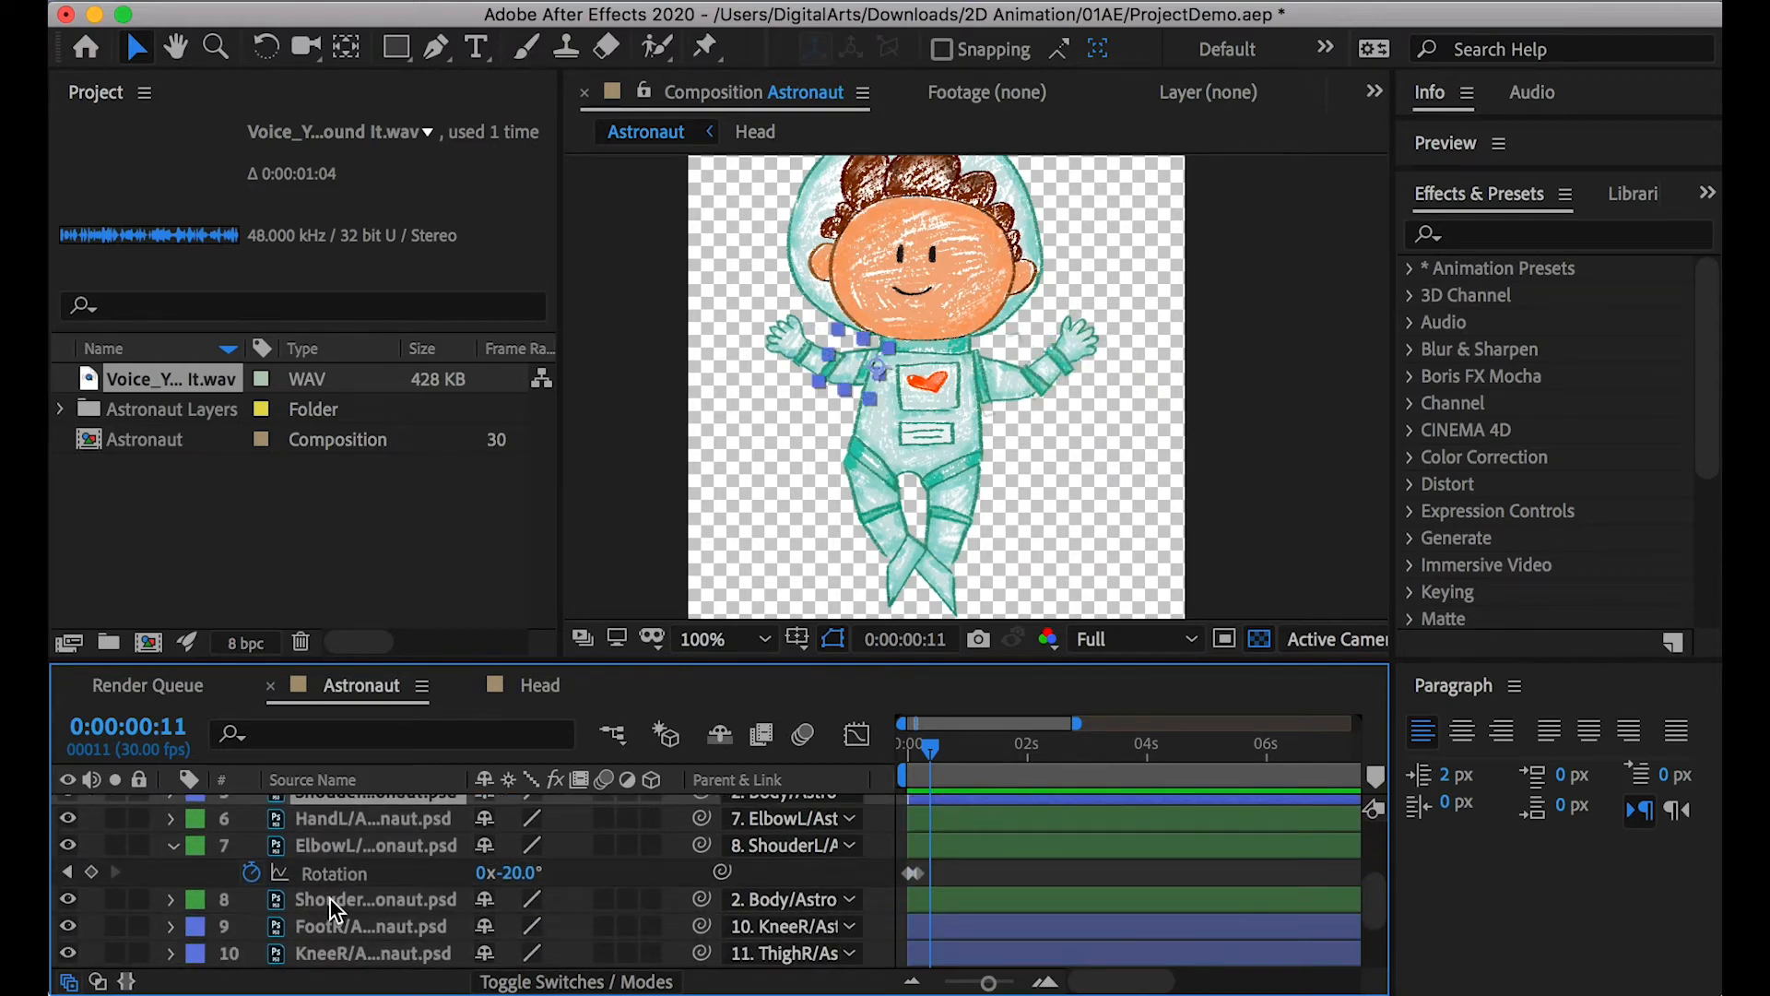
super+click(330, 899)
key(r)
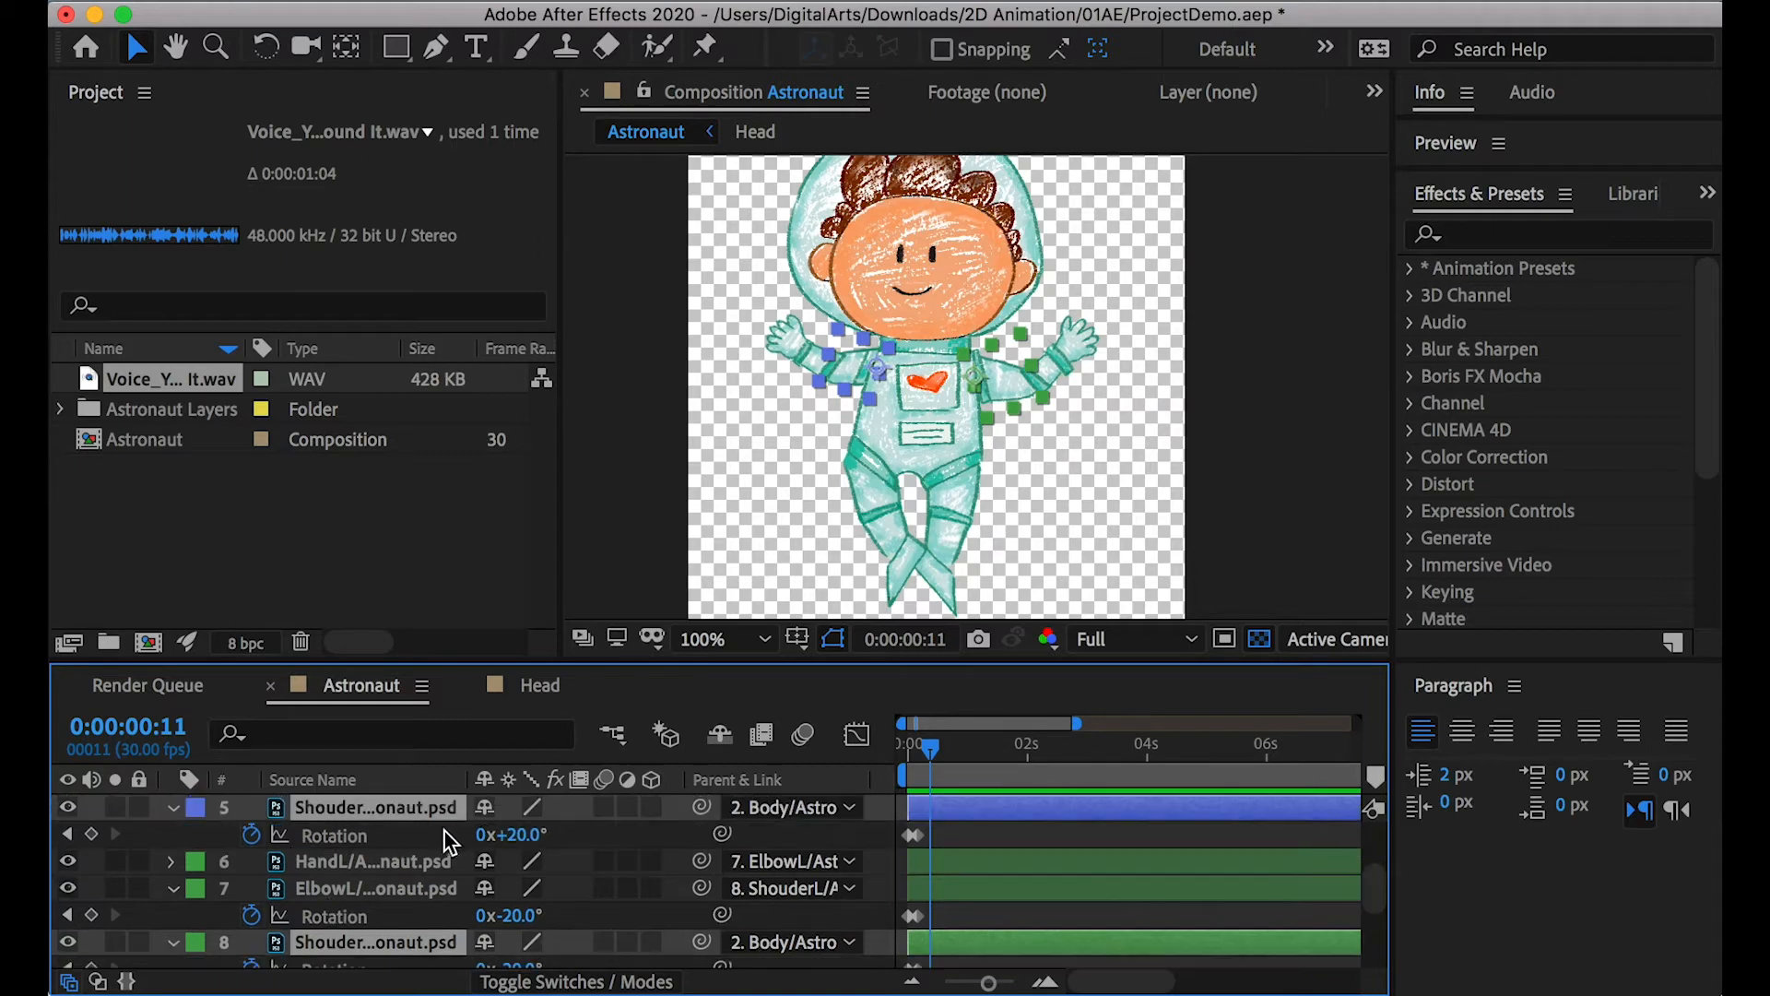
Reveal the Rotation keyframes of all six foot, knee and thigh layers and move the current time to 0:00:01:07
scroll(433, 828, down, 2)
scroll(908, 832, up, 2)
scroll(484, 897, down, 7)
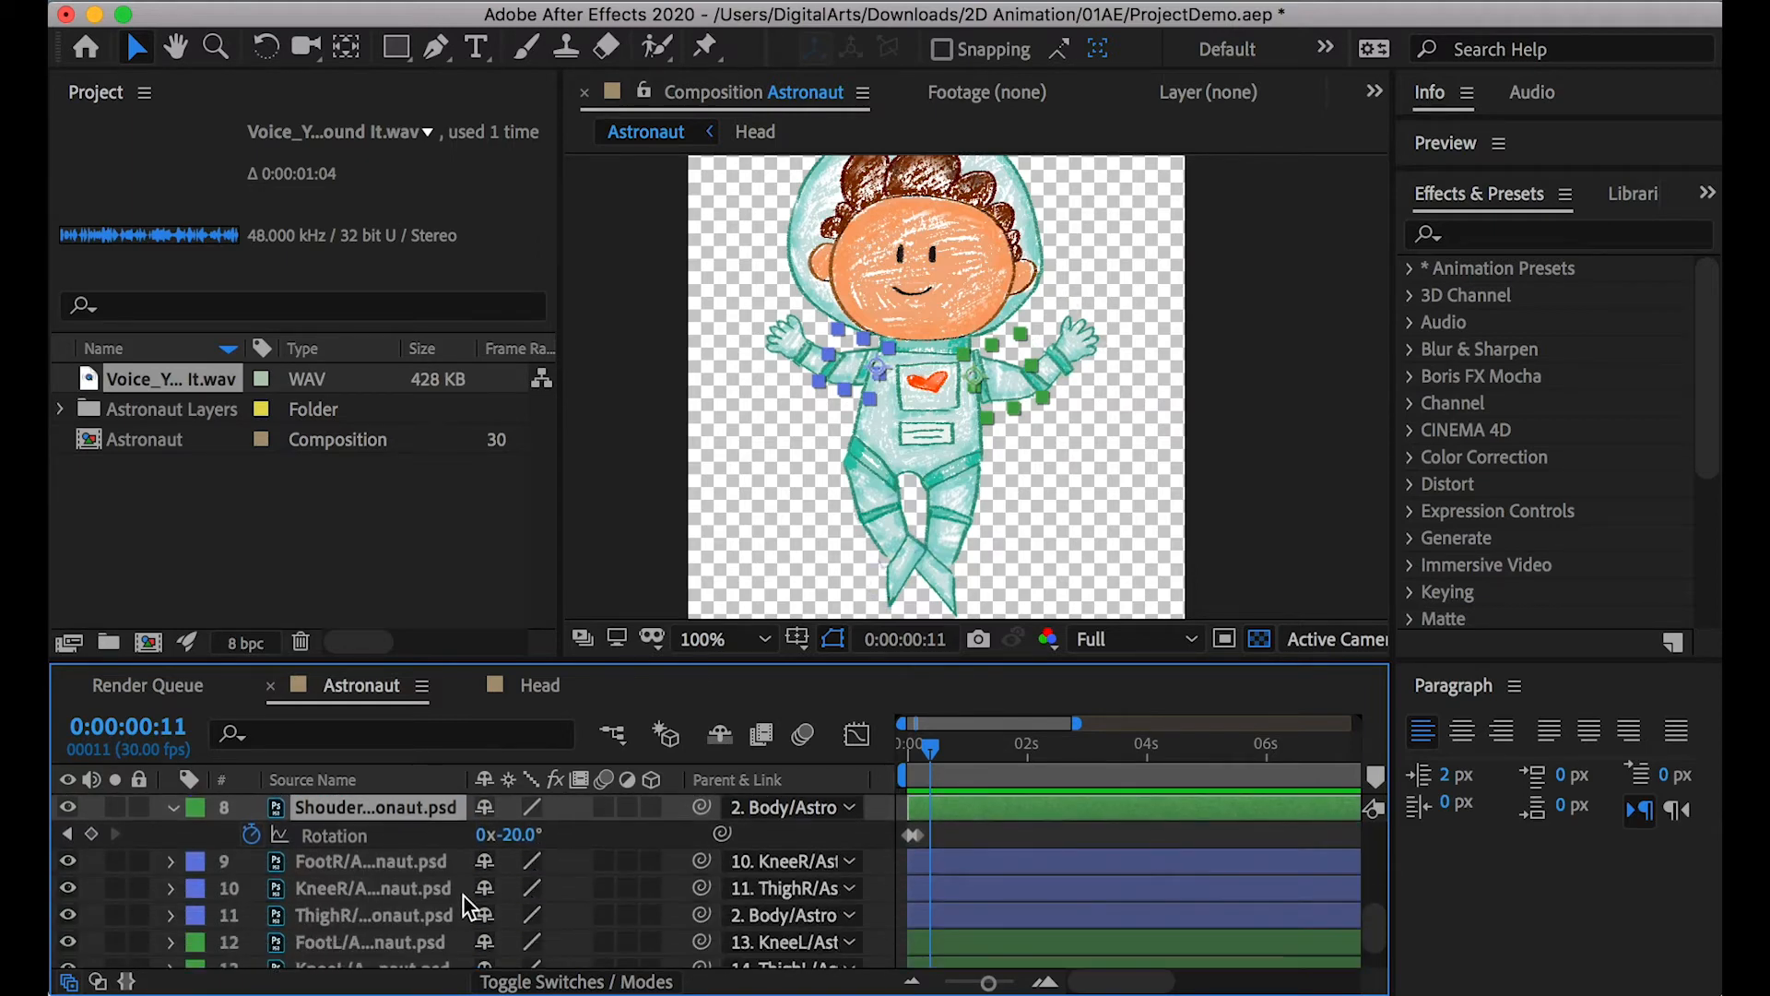
click(340, 943)
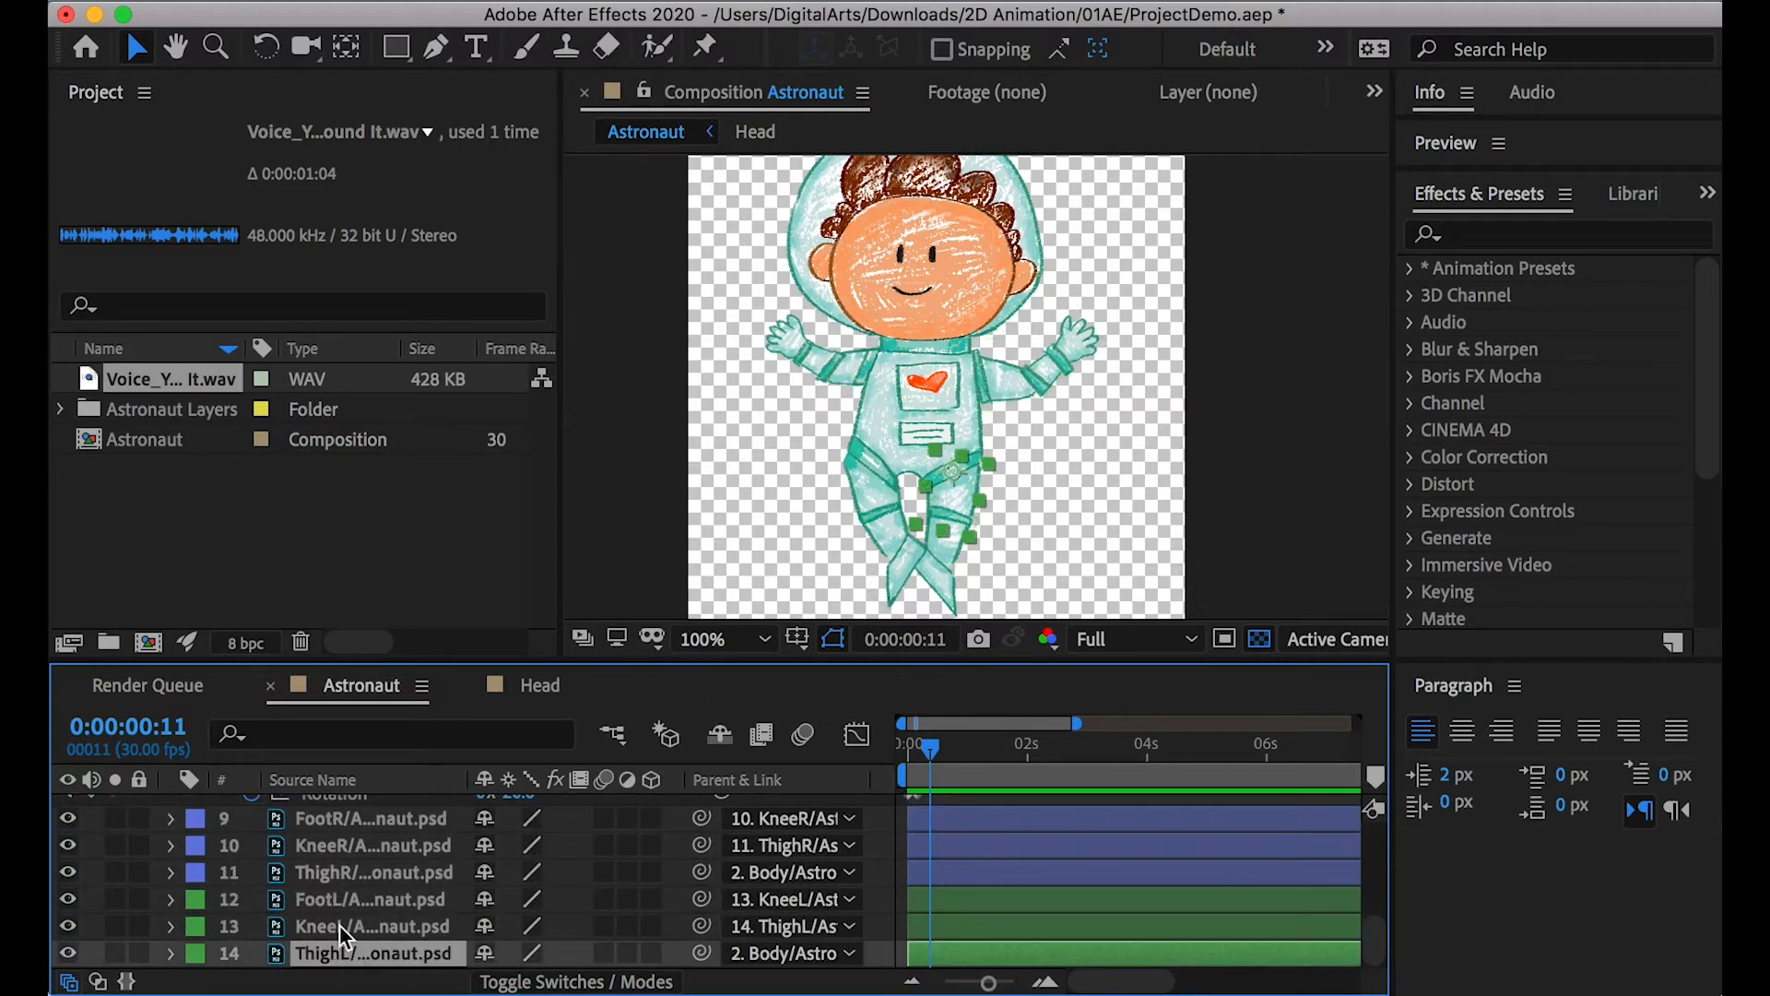
shift+click(329, 818)
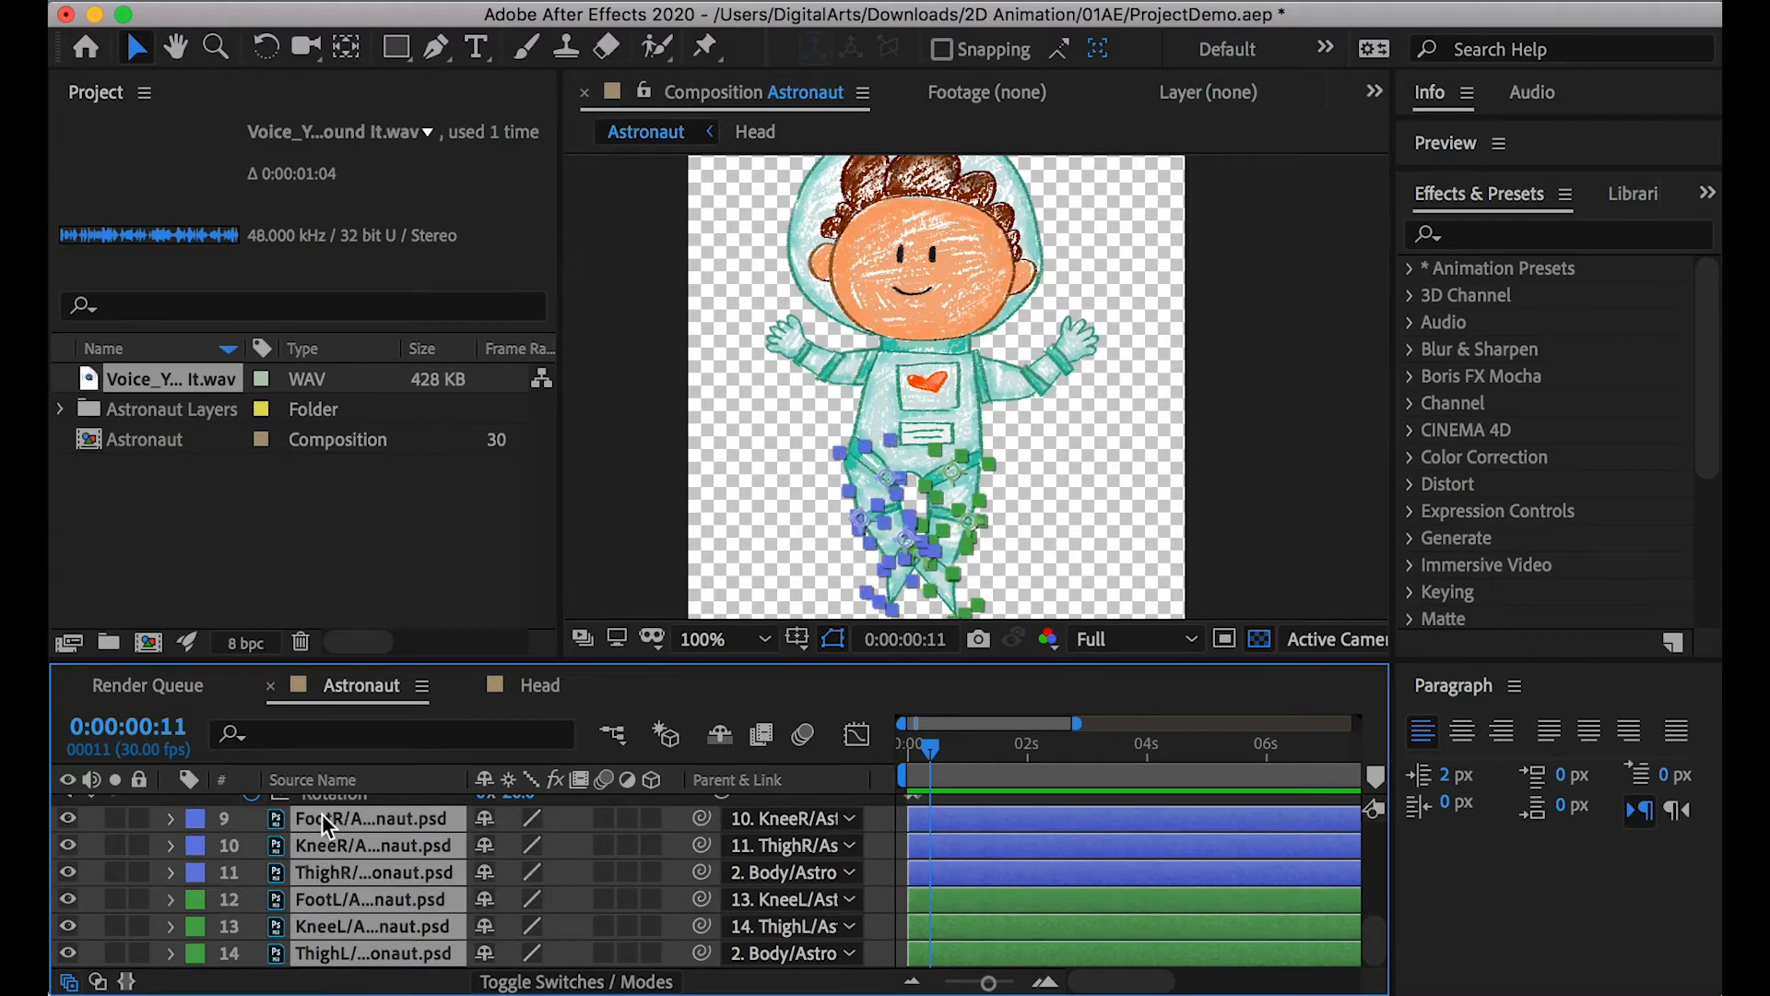
key(r)
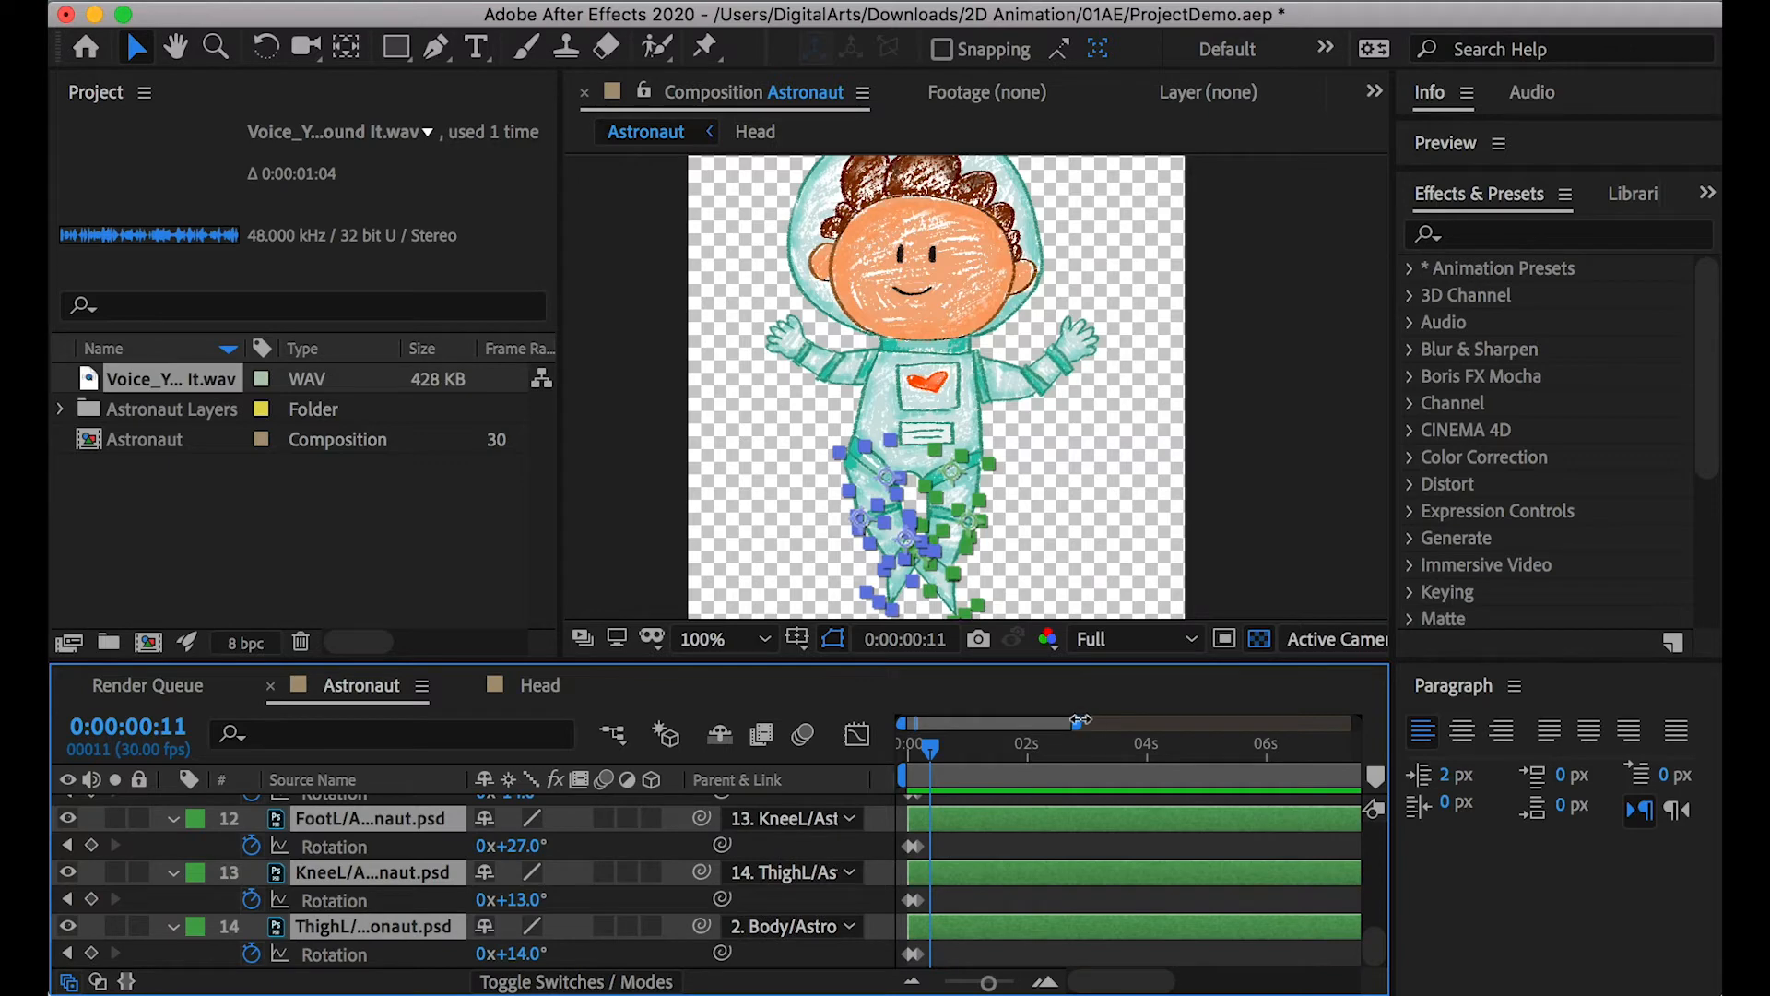
drag(1082, 721, 965, 721)
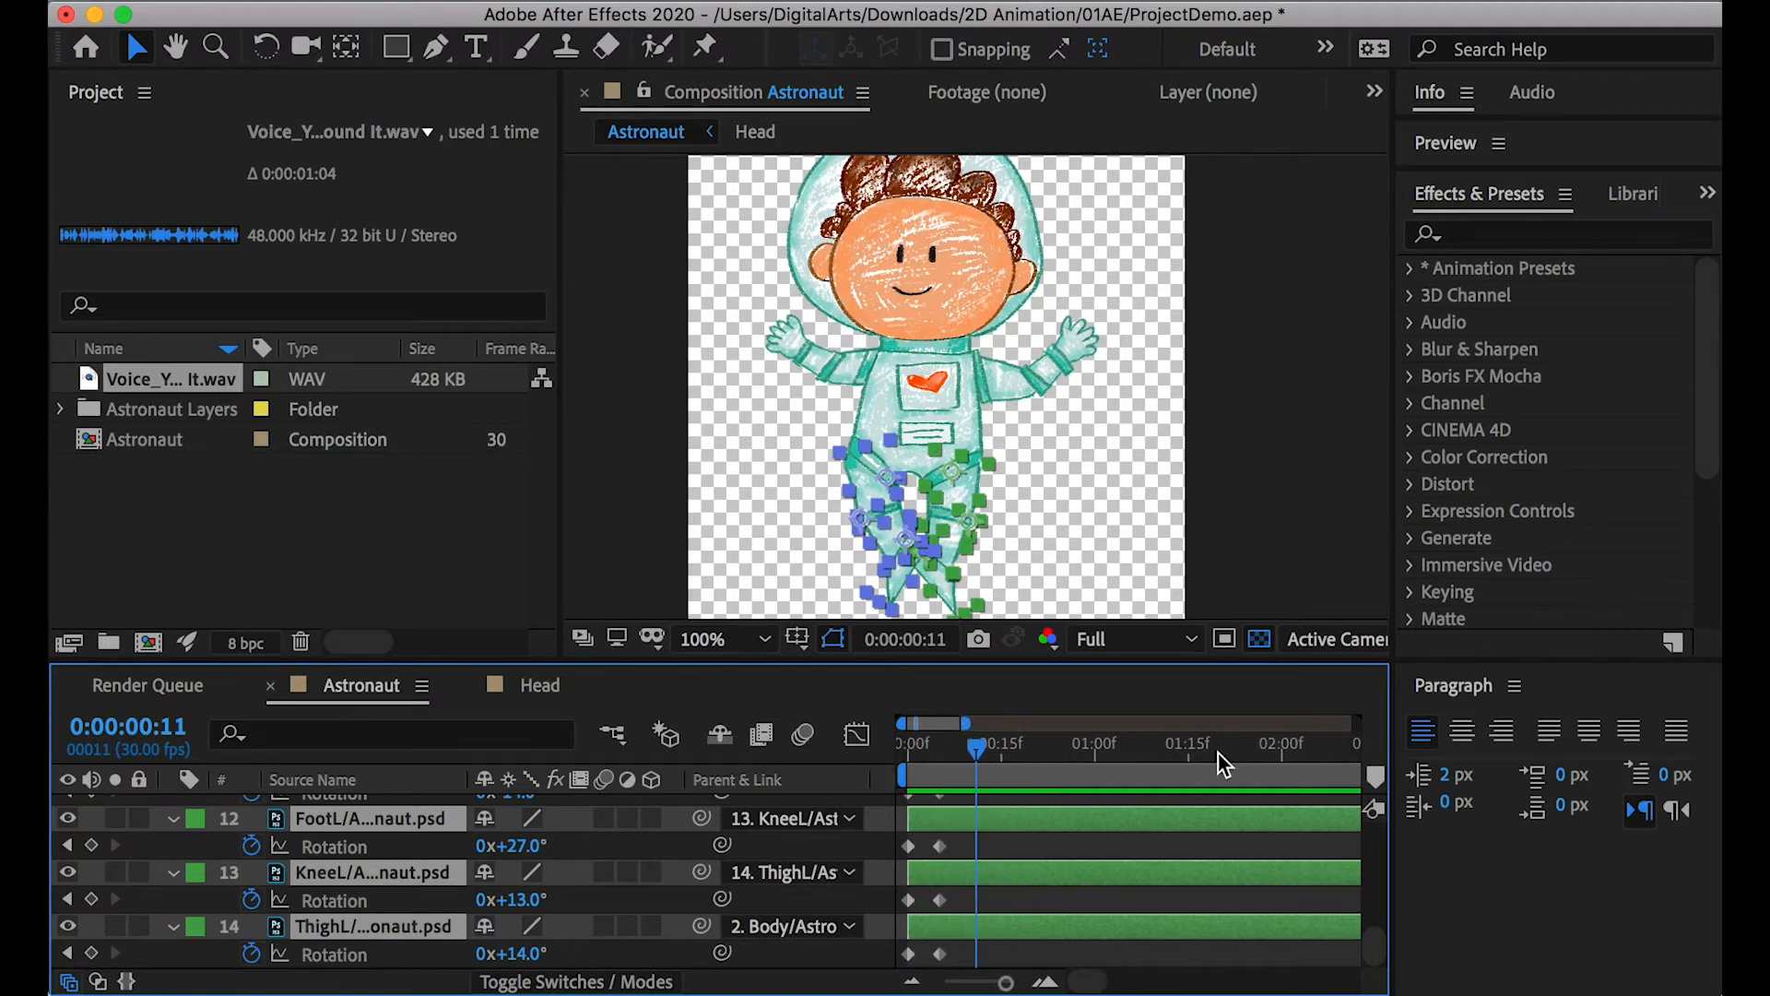
click(1138, 756)
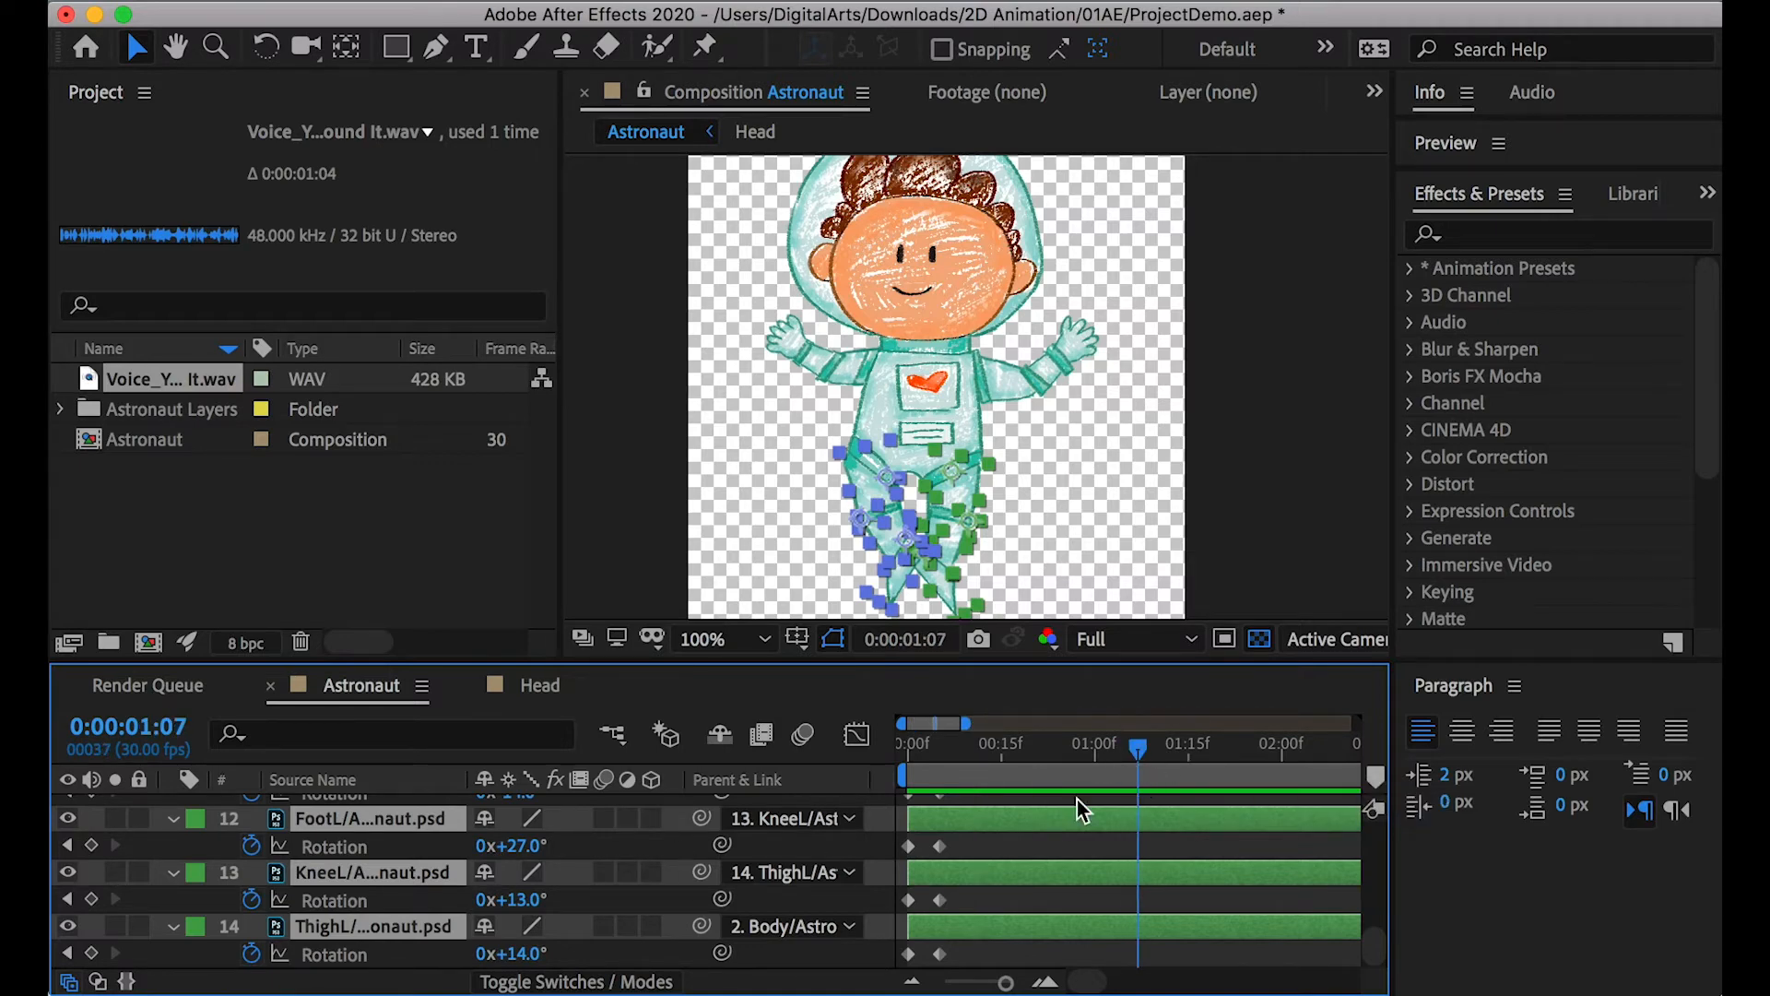
Add Rotation keyframes that hold the current pose at 0:00:01:07 to the ThighL, KneeL and FootL layers
mouse_move(972, 948)
mouse_down()
mouse_move(938, 976)
mouse_move(976, 953)
mouse_up()
click(977, 957)
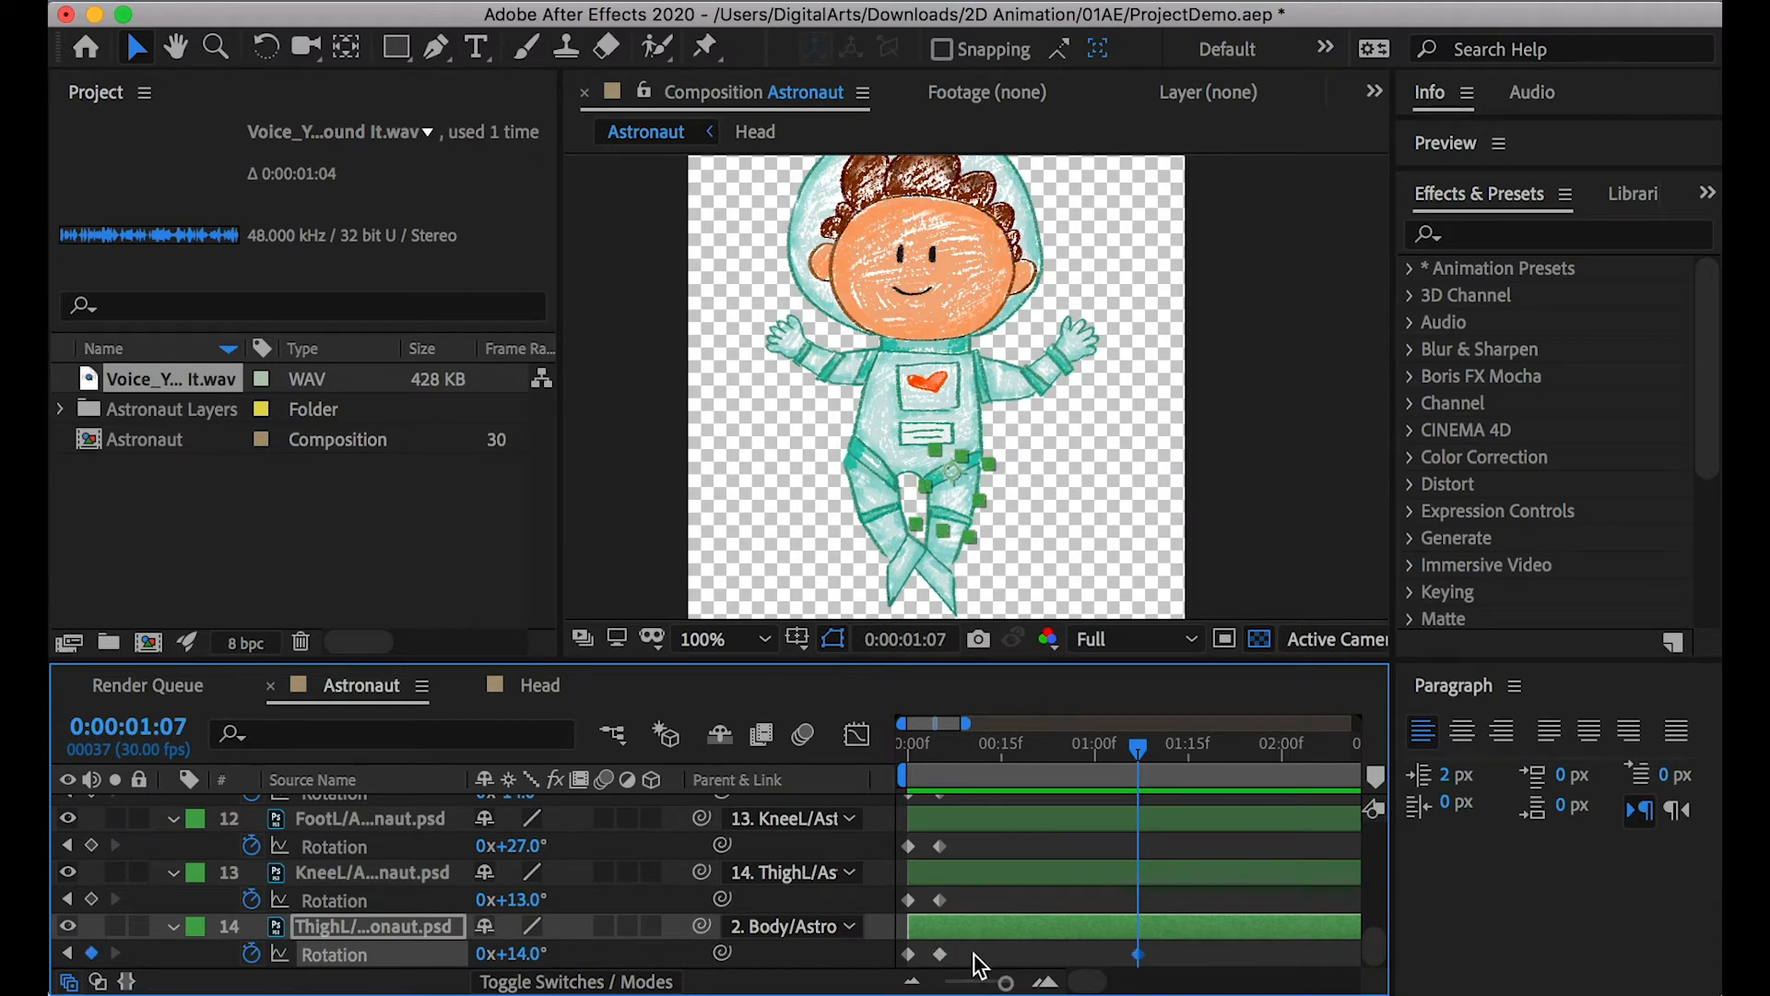
click(922, 902)
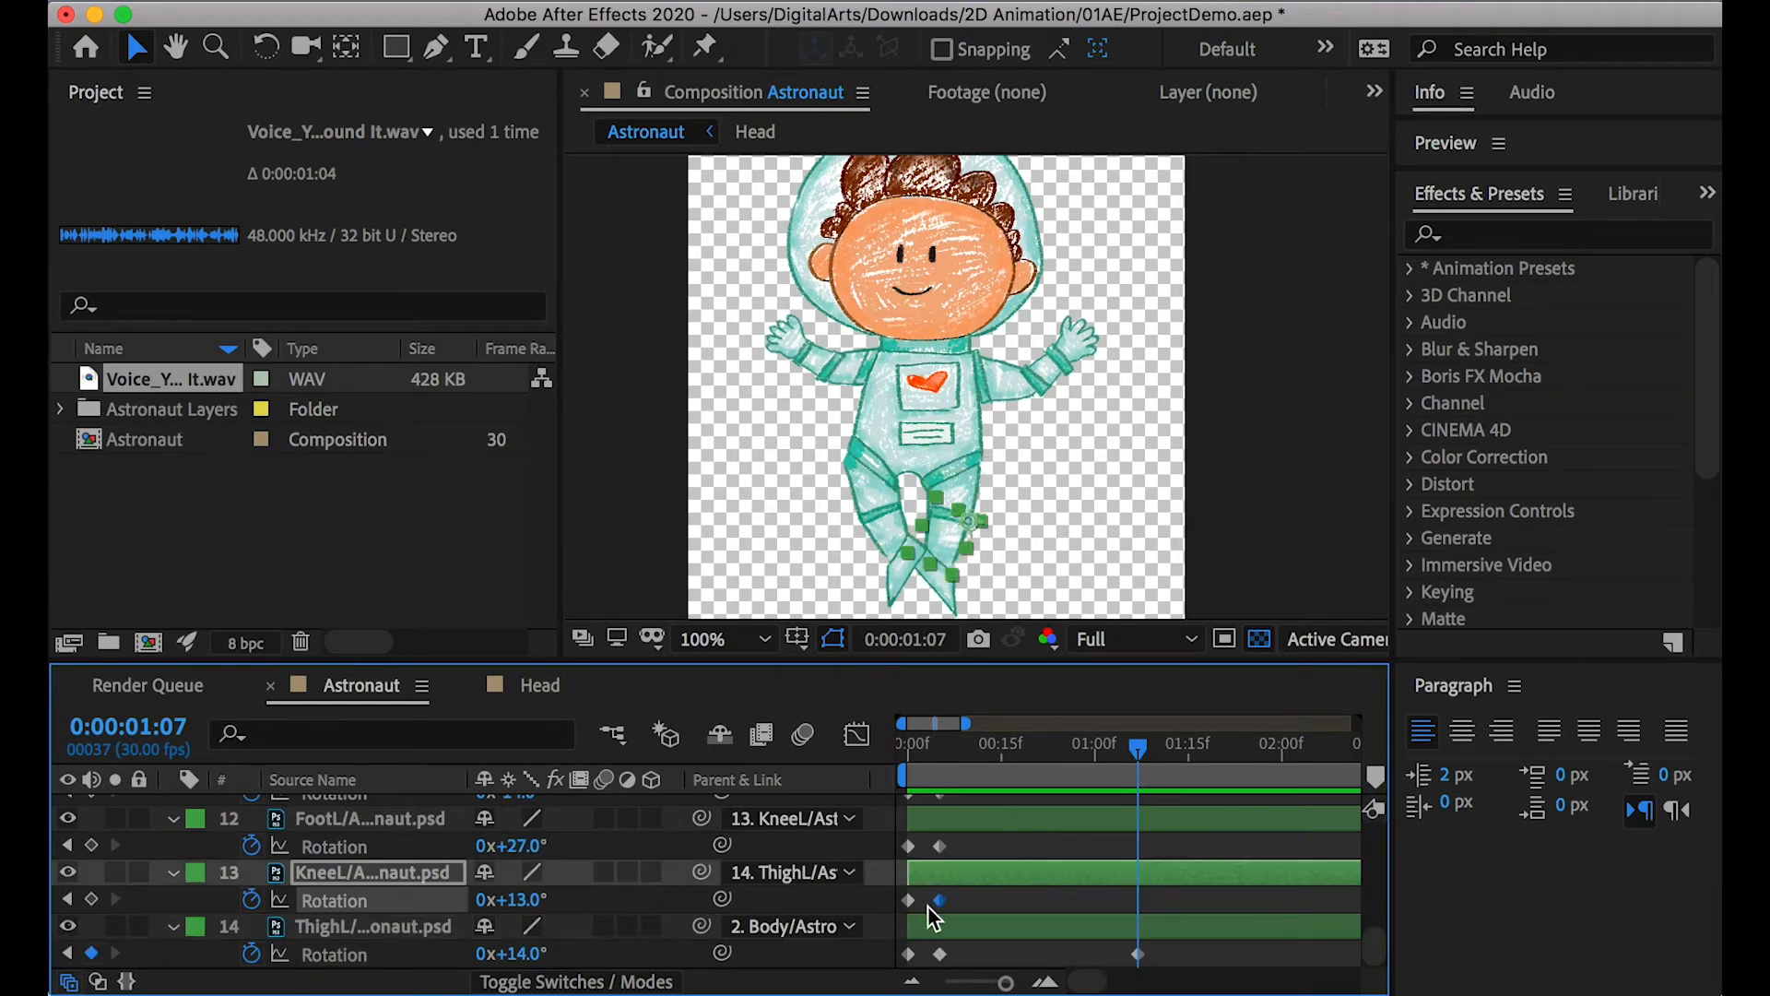
key(alt+shift+r)
click(920, 847)
key(alt+shift+r)
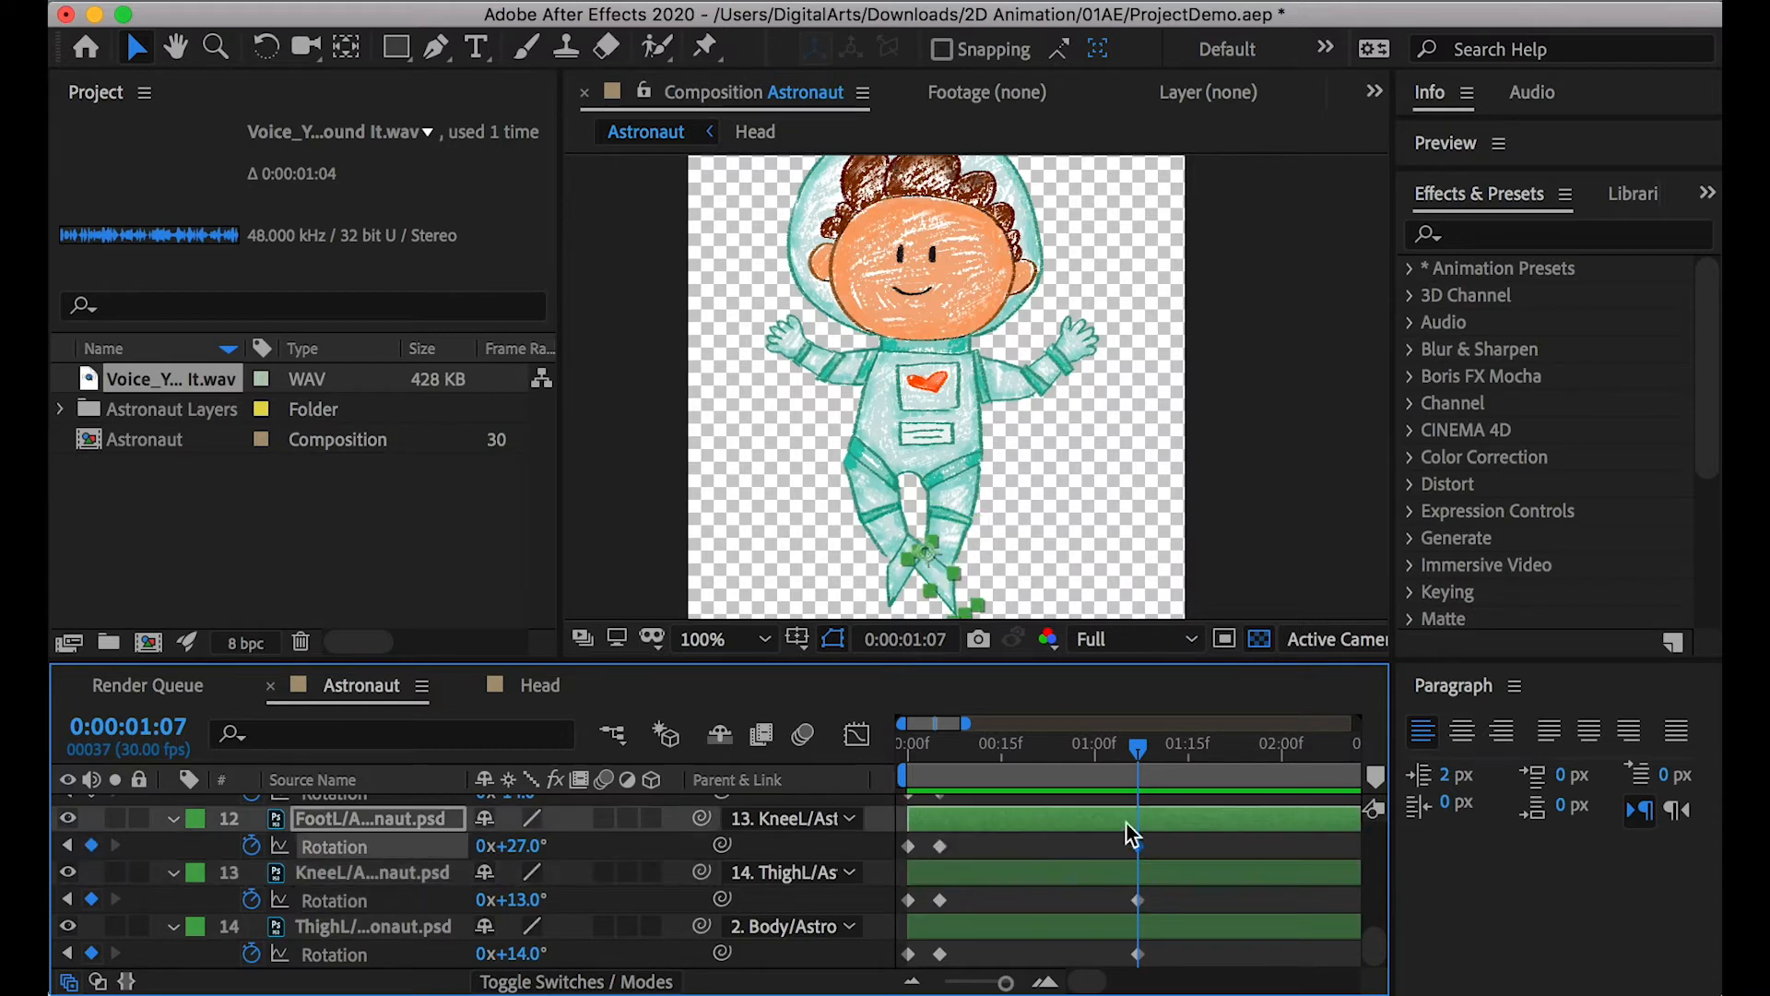
Add Rotation keyframes that hold the current pose at 0:00:01:07 to the ThighR, KneeR and FootR layers
scroll(974, 865, up, 3)
click(973, 850)
key(alt+shift+r)
scroll(1006, 862, up, 3)
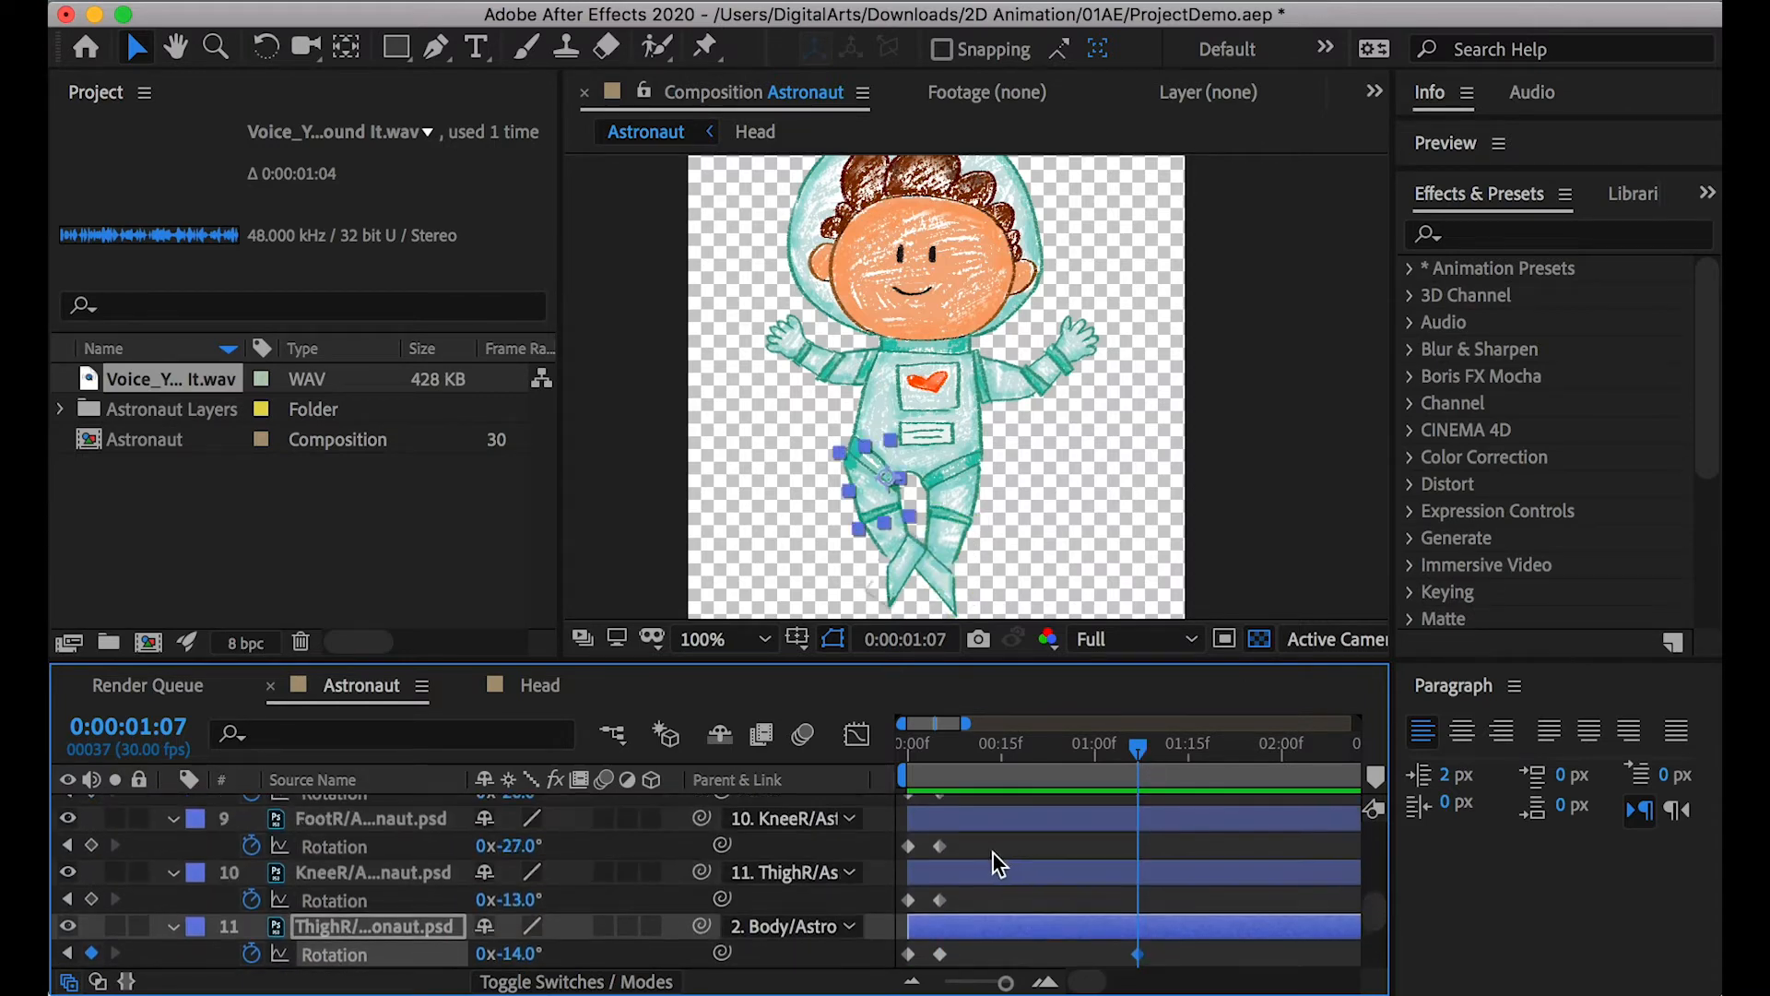
click(940, 900)
click(940, 846)
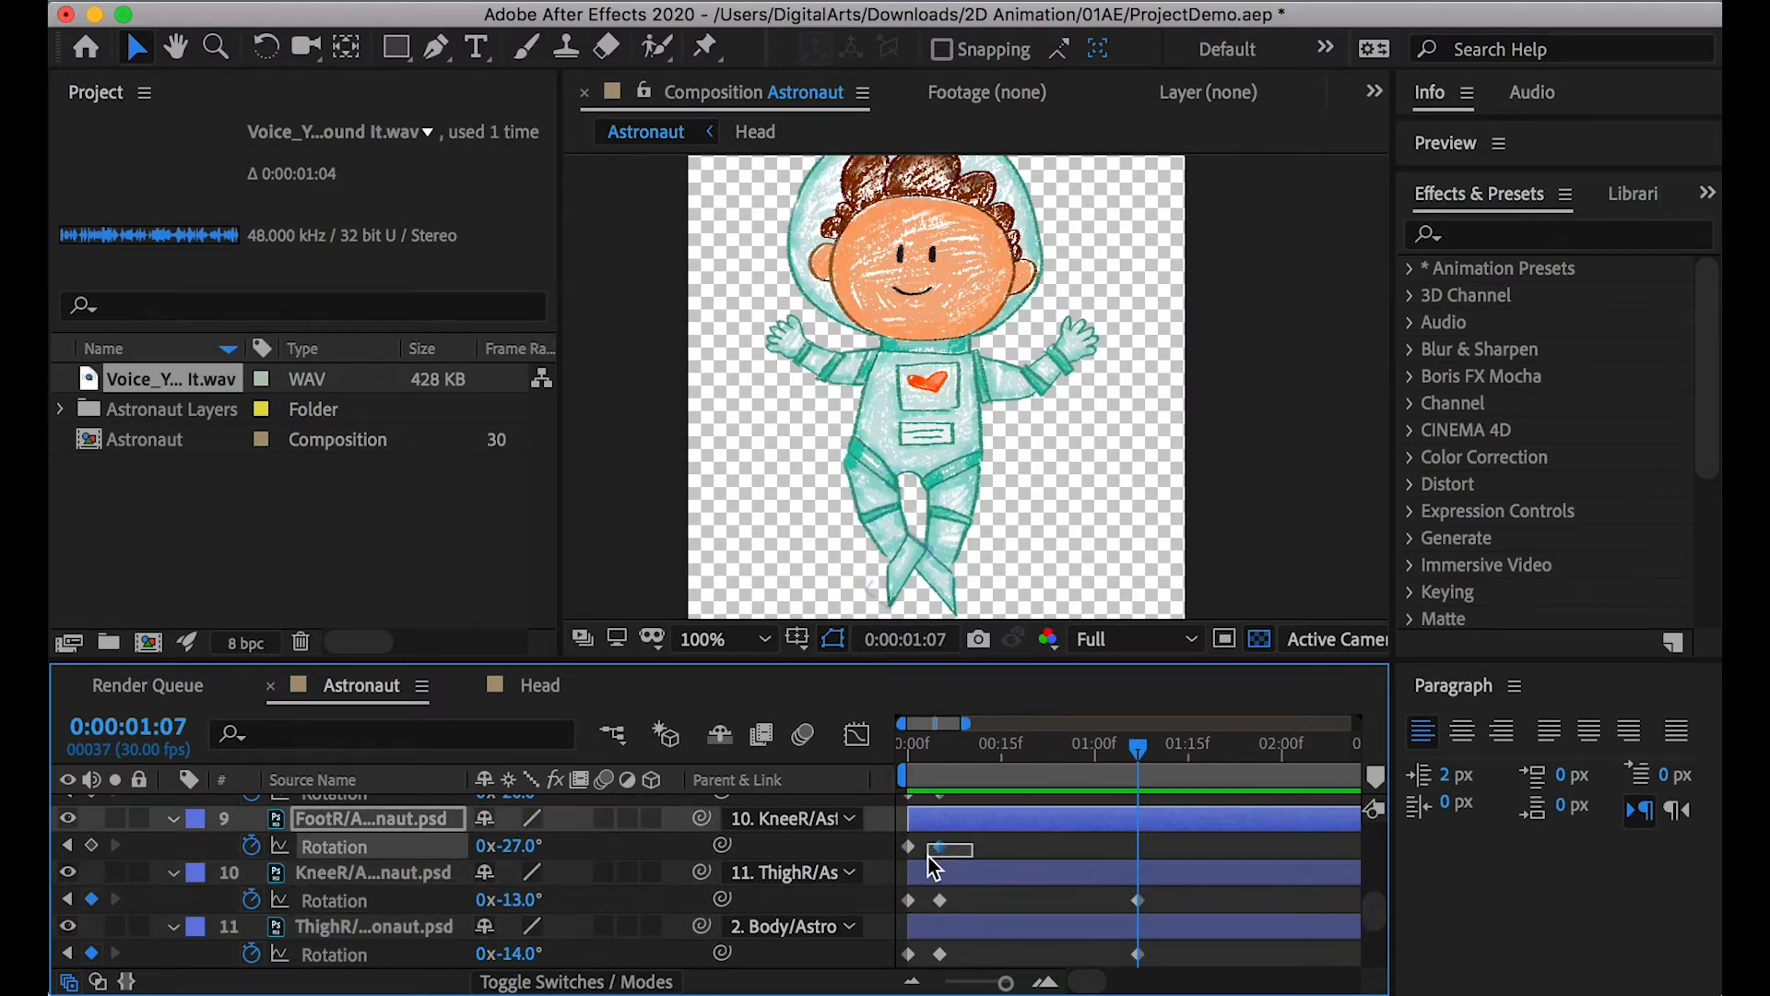
key(alt+shift+r)
Add Rotation keyframes that hold the current pose at 0:00:01:07 to both shoulder layers and both elbow layers
scroll(967, 857, up, 1)
click(940, 845)
key(alt+shift+r)
scroll(966, 857, up, 3)
click(939, 870)
key(alt+shift+r)
scroll(967, 830, up, 4)
click(955, 894)
key(alt+shift+r)
click(955, 841)
key(alt+shift+r)
scroll(1016, 841, up, 3)
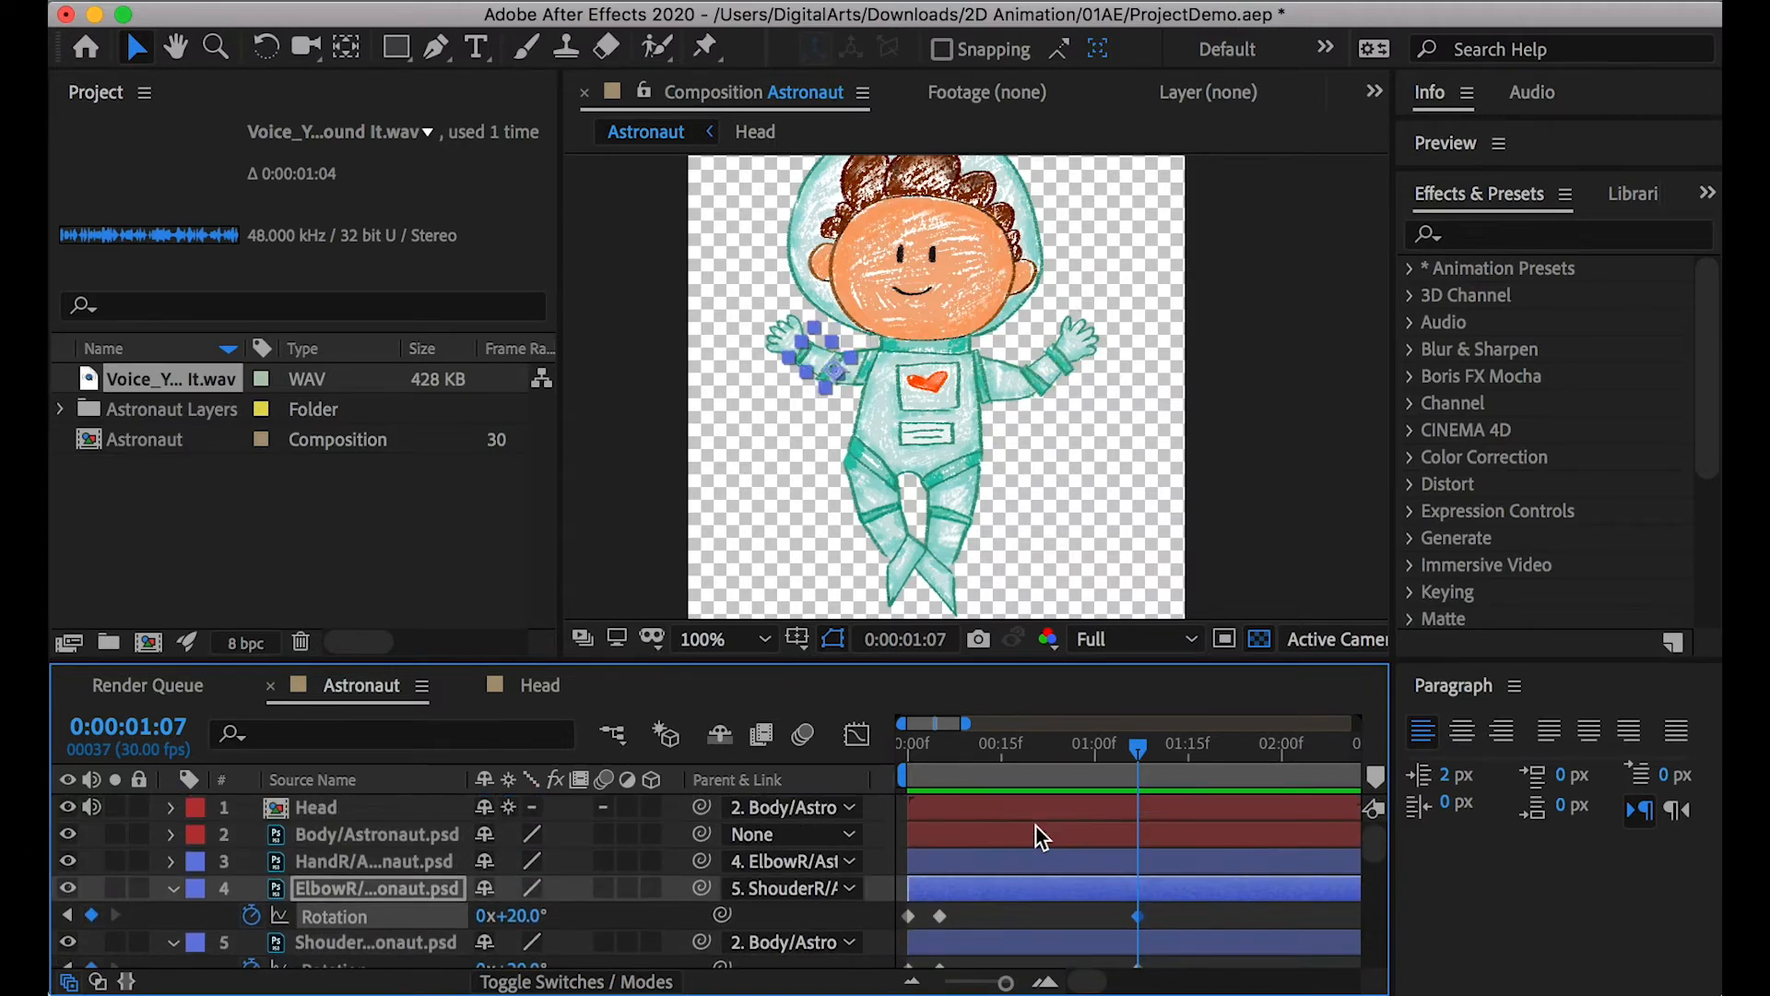
Move the current time to 0:00:01:13 and copy the first 0° Rotation keyframes of the right elbow and shoulder layers there
click(1152, 747)
drag(1166, 745, 1182, 744)
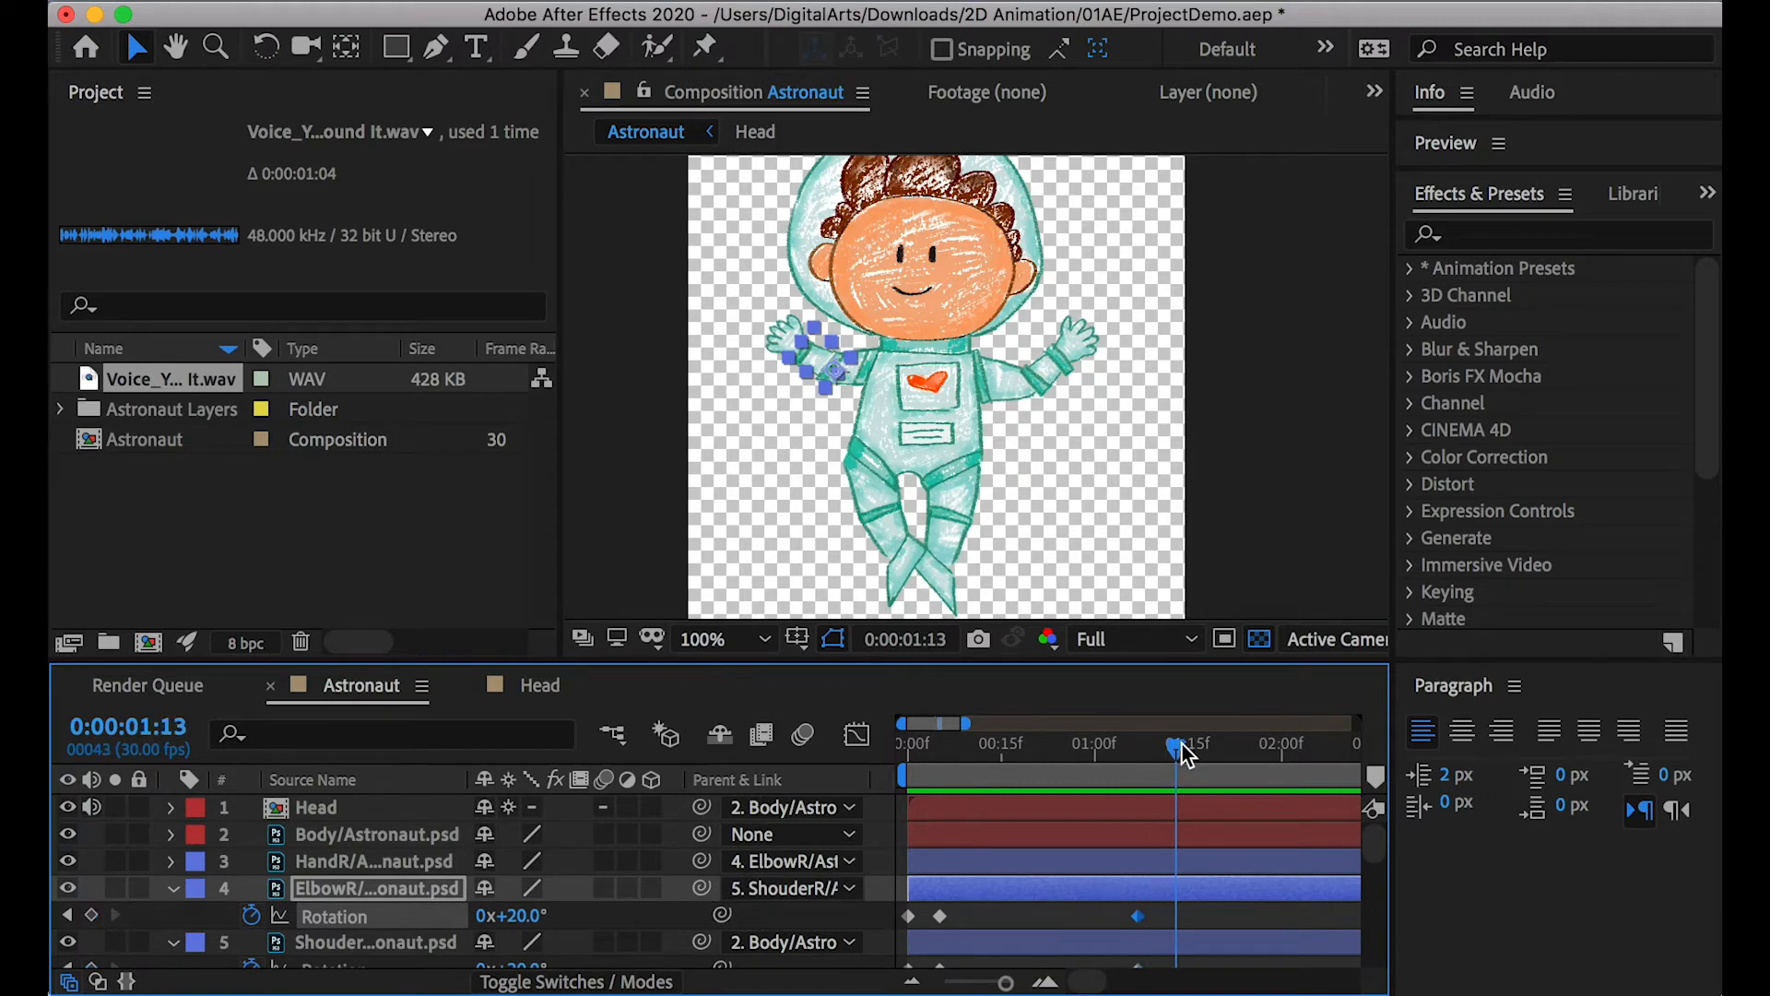
scroll(1070, 860, down, 3)
drag(977, 834, 899, 898)
key(super+c)
key(super+v)
key(super+c)
key(super+v)
scroll(983, 867, up, 3)
scroll(980, 867, down, 3)
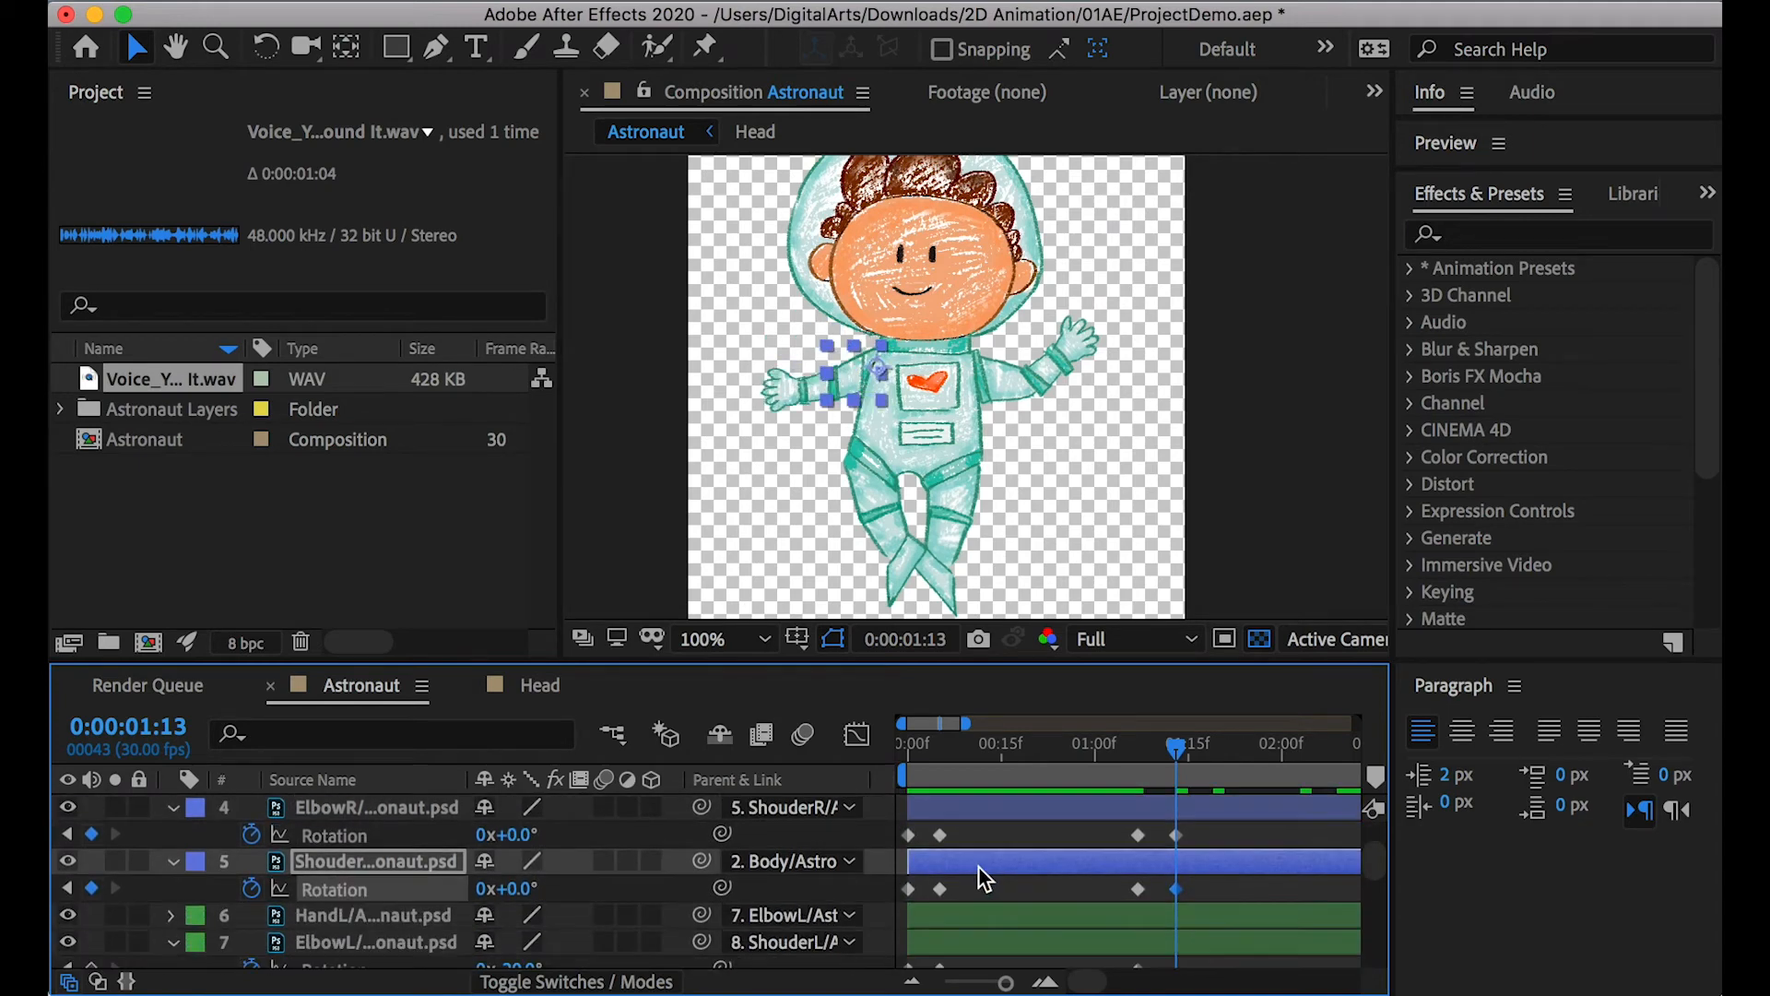
Copy the first 0° Rotation keyframes of the left elbow and shoulder layers to 0:00:01:13
scroll(979, 866, down, 3)
drag(928, 893, 902, 959)
key(super+c)
key(super+v)
key(super+c)
key(super+v)
scroll(1016, 927, down, 4)
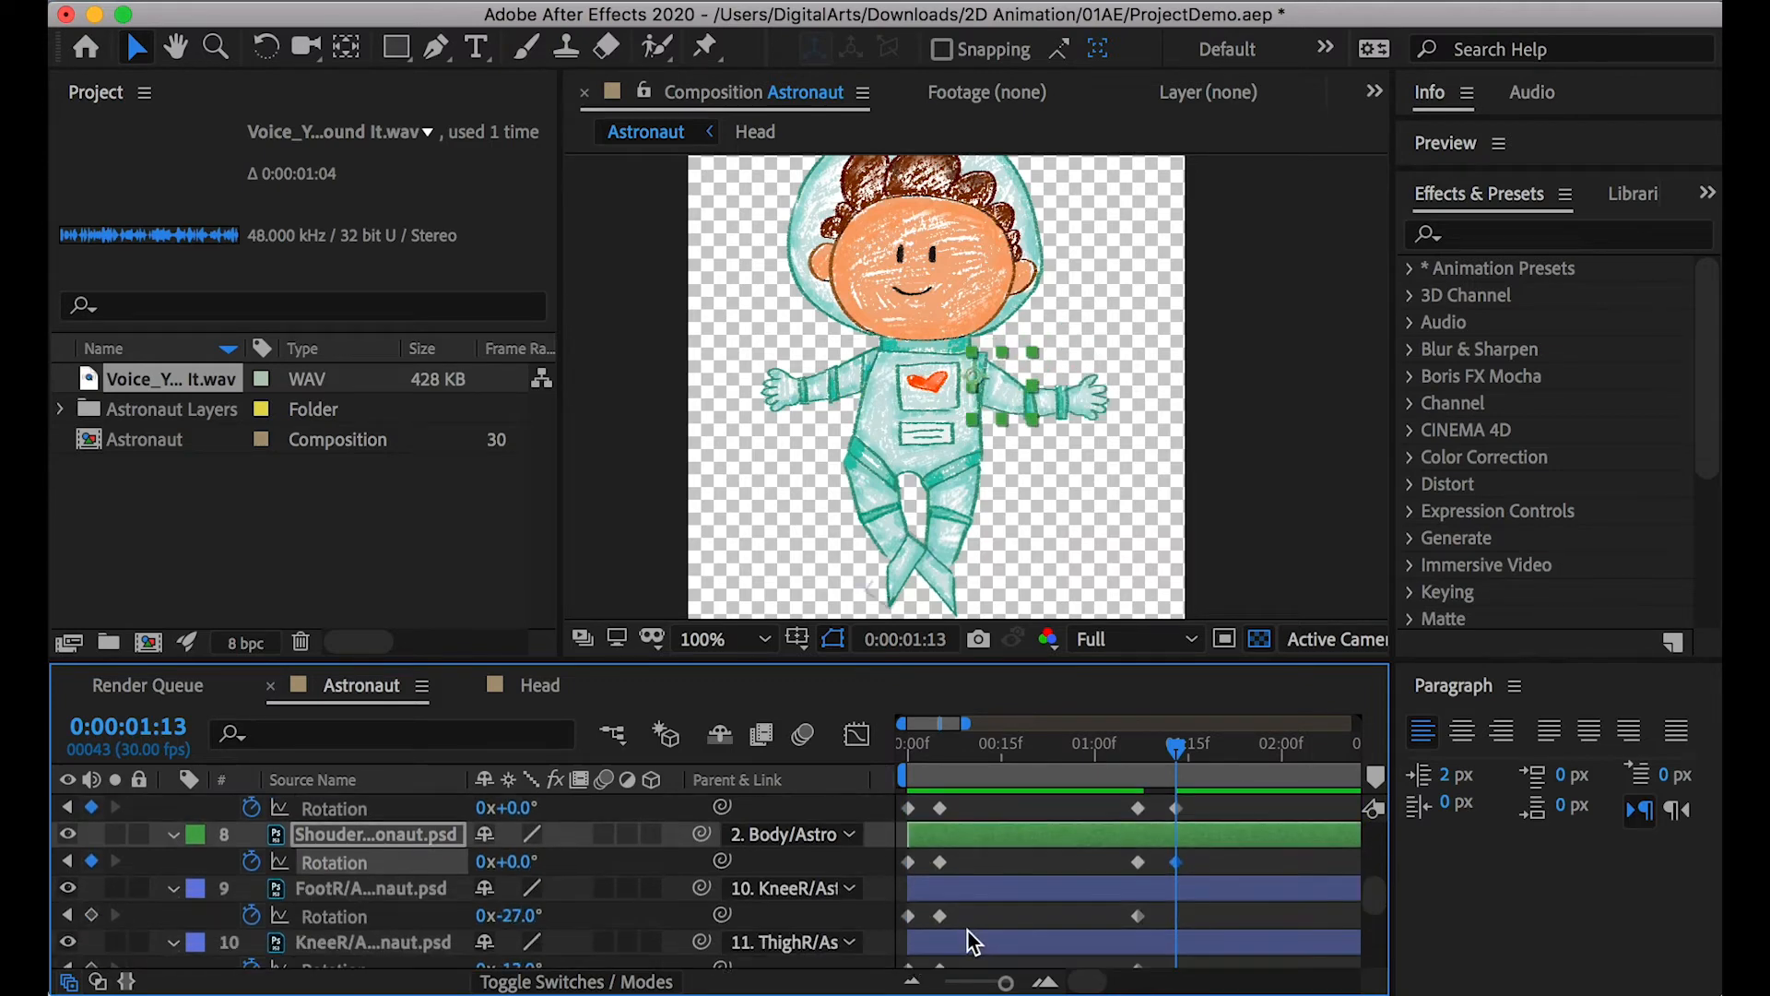
Copy the first 0° Rotation keyframes of the FootR and KneeR layers to 0:00:01:13
drag(927, 884, 908, 956)
key(super+c)
key(super+v)
key(super+c)
key(super+v)
scroll(931, 950, down, 3)
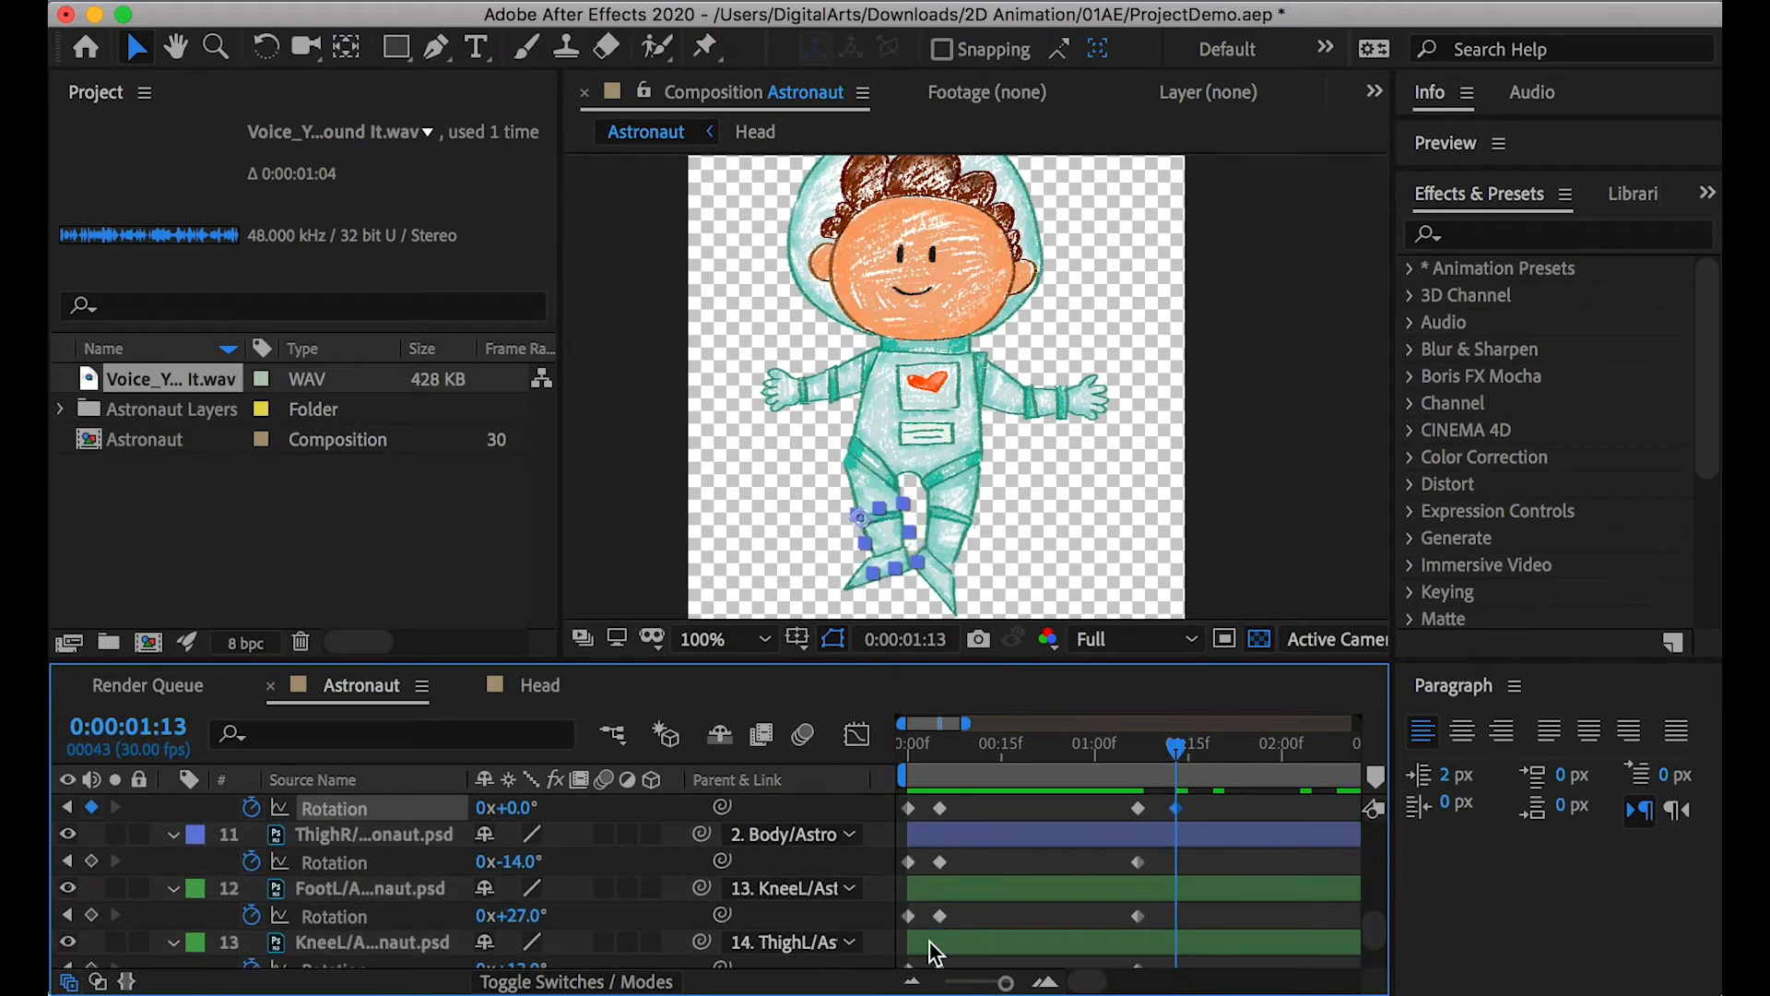
Copy the first 0° Rotation keyframes of the ThighR and FootL layers to 0:00:01:13
drag(934, 863, 898, 921)
key(super+c)
key(super+v)
key(super+c)
key(super+v)
scroll(900, 918, down, 2)
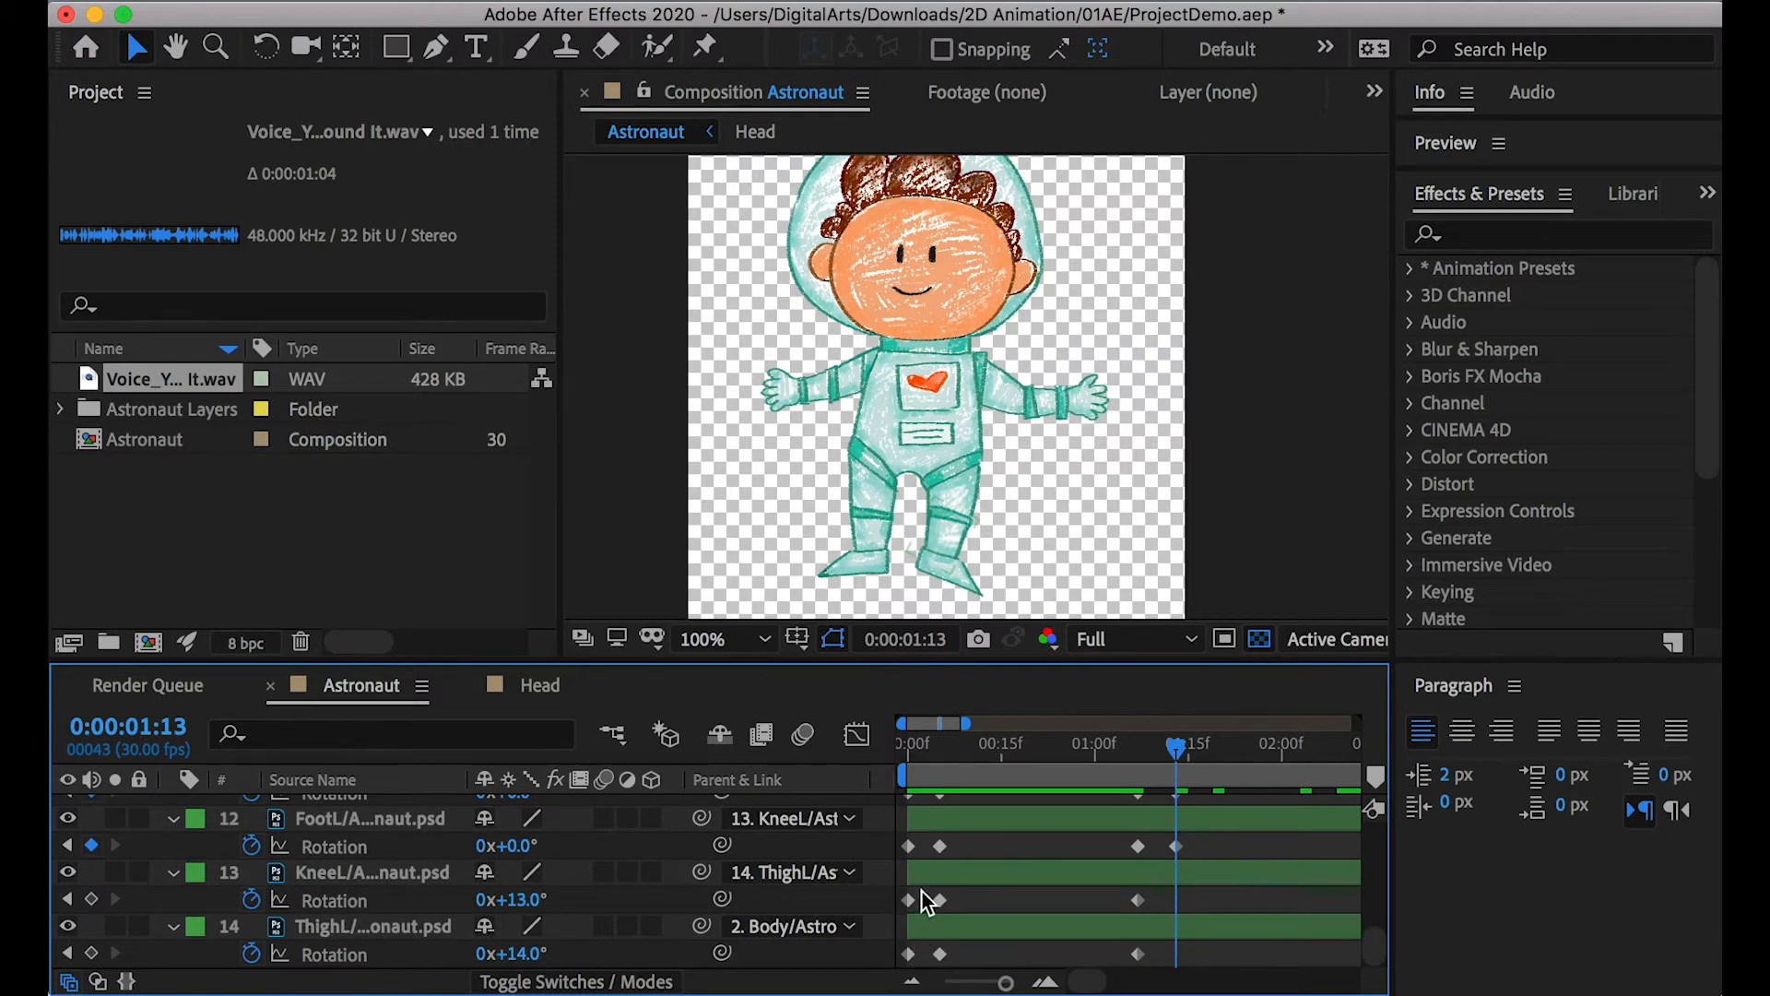
drag(921, 889, 901, 911)
key(super+z)
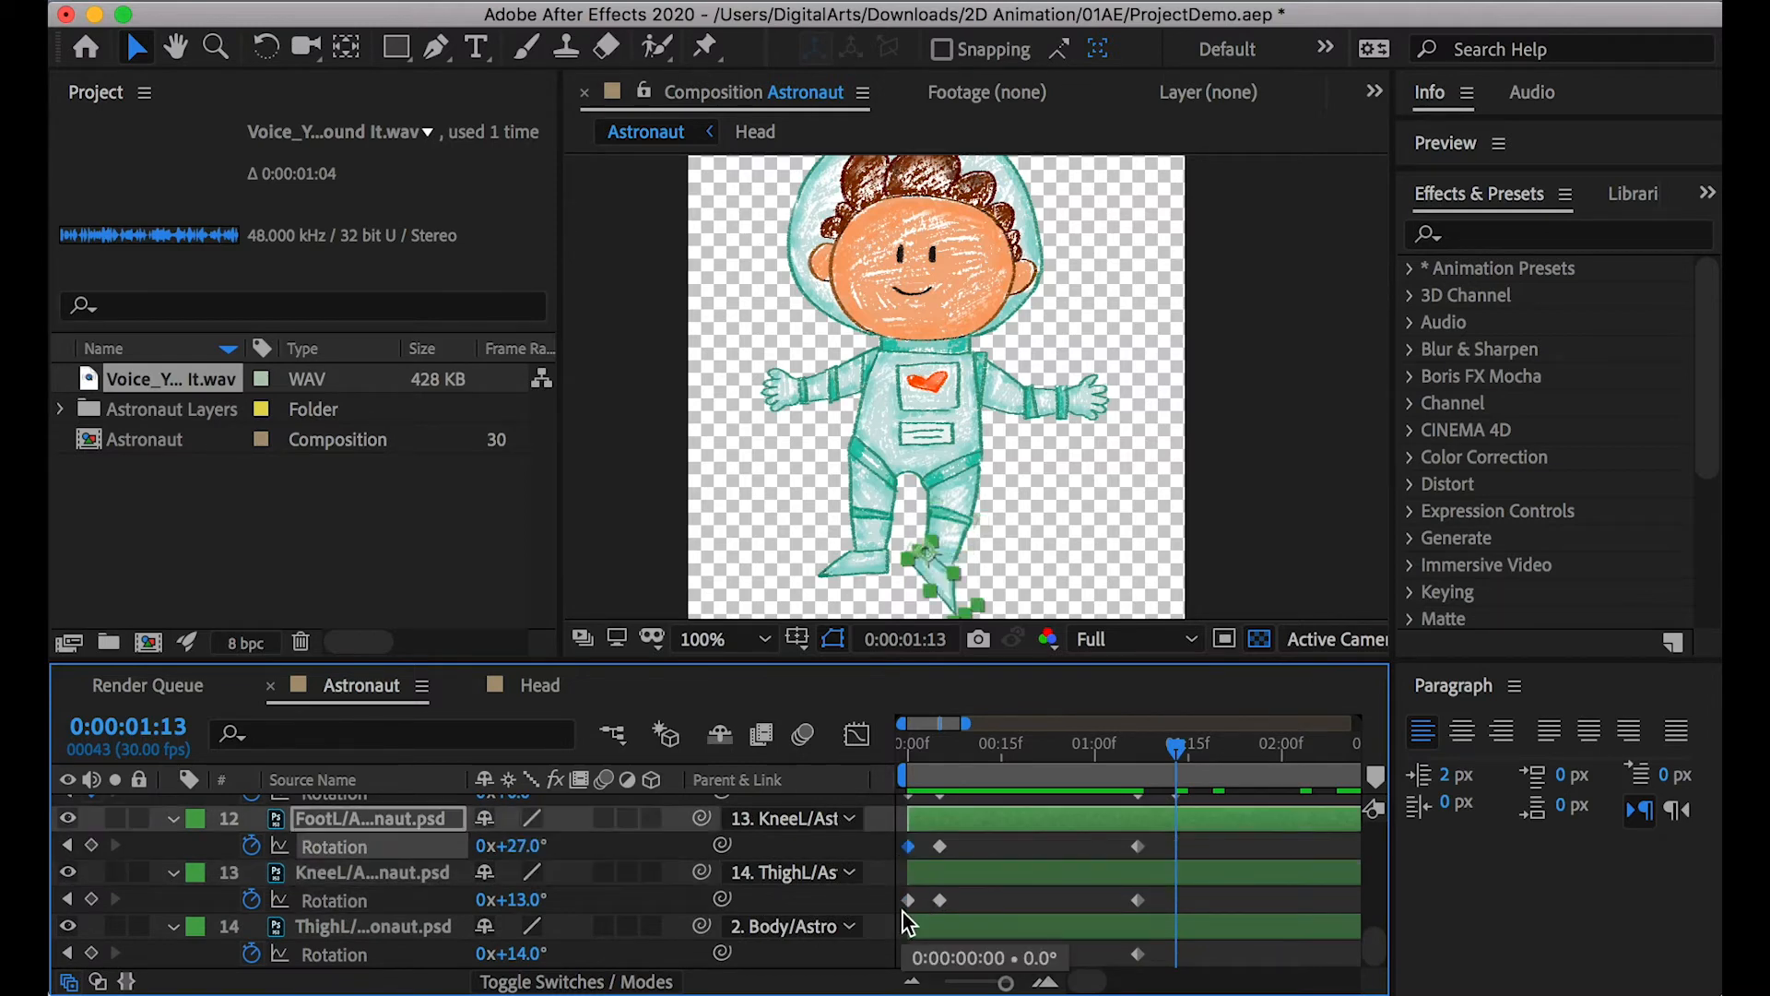
key(super+v)
Copy the first 0° Rotation keyframes of the KneeL and ThighL layers to 0:00:01:13
drag(926, 890, 896, 957)
key(super+c)
key(super+v)
key(super+c)
key(super+v)
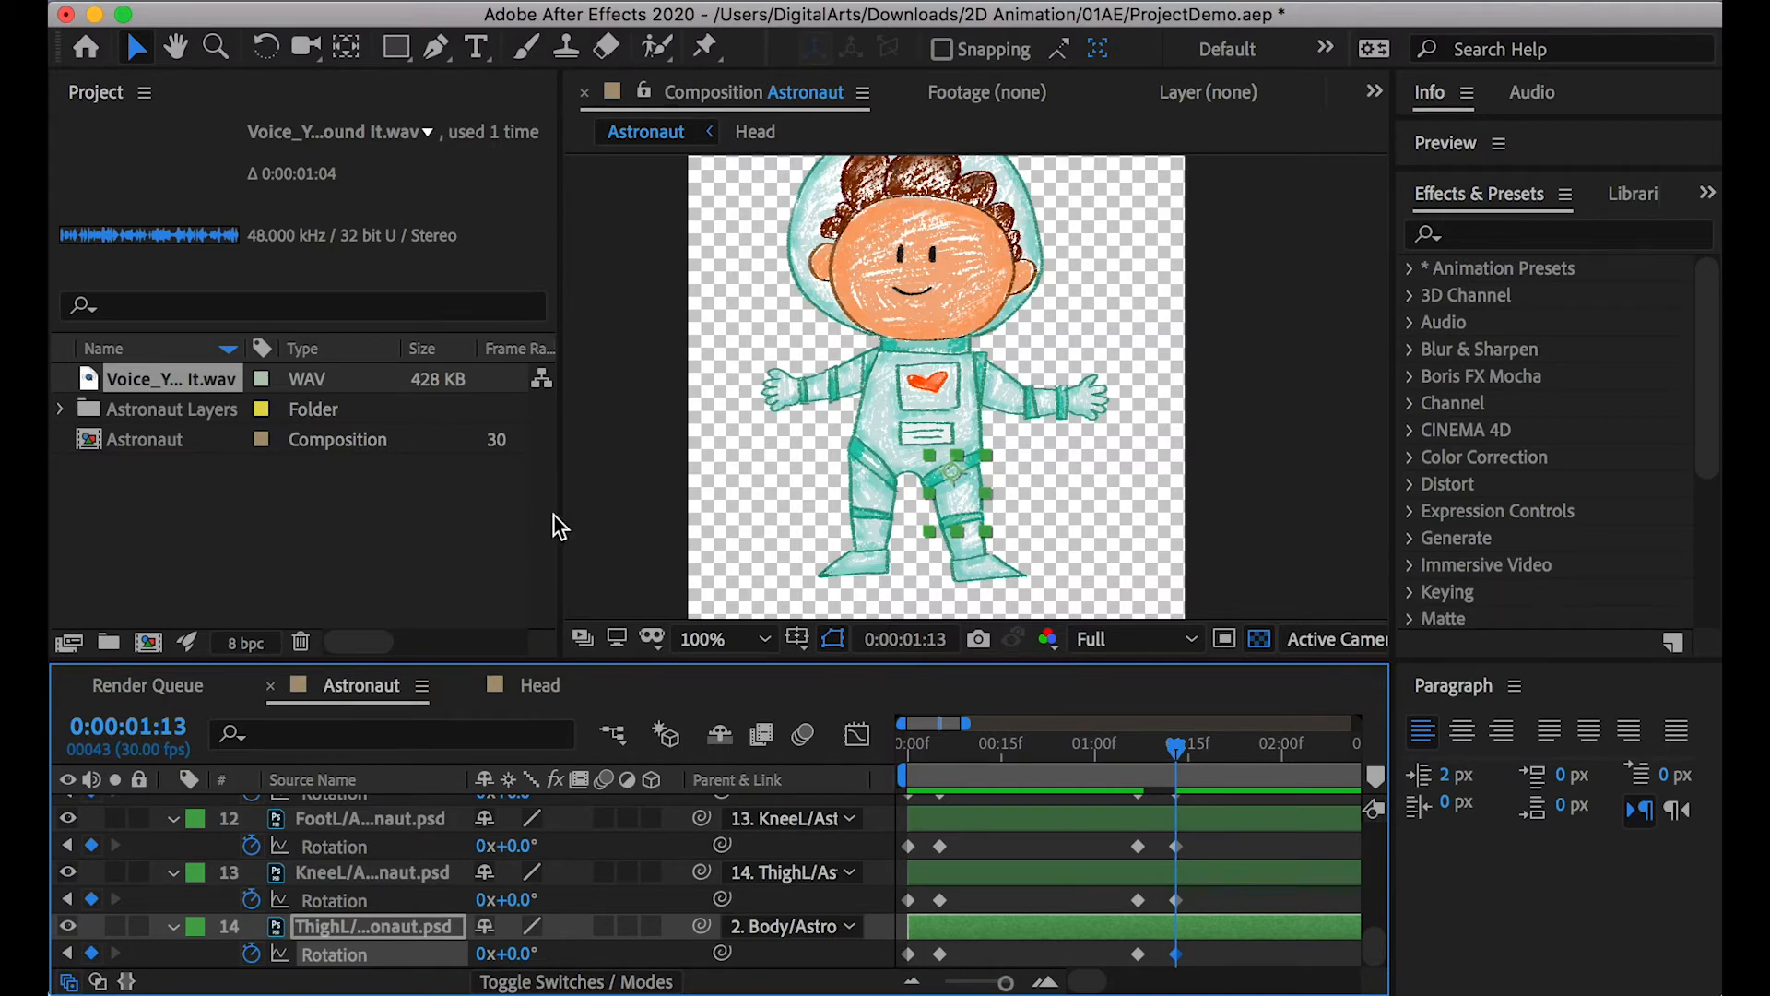
Look through the background images in the 01AE folder and import BG LY1.jpg and BG LY2.png into the After Effects project
key(super+i)
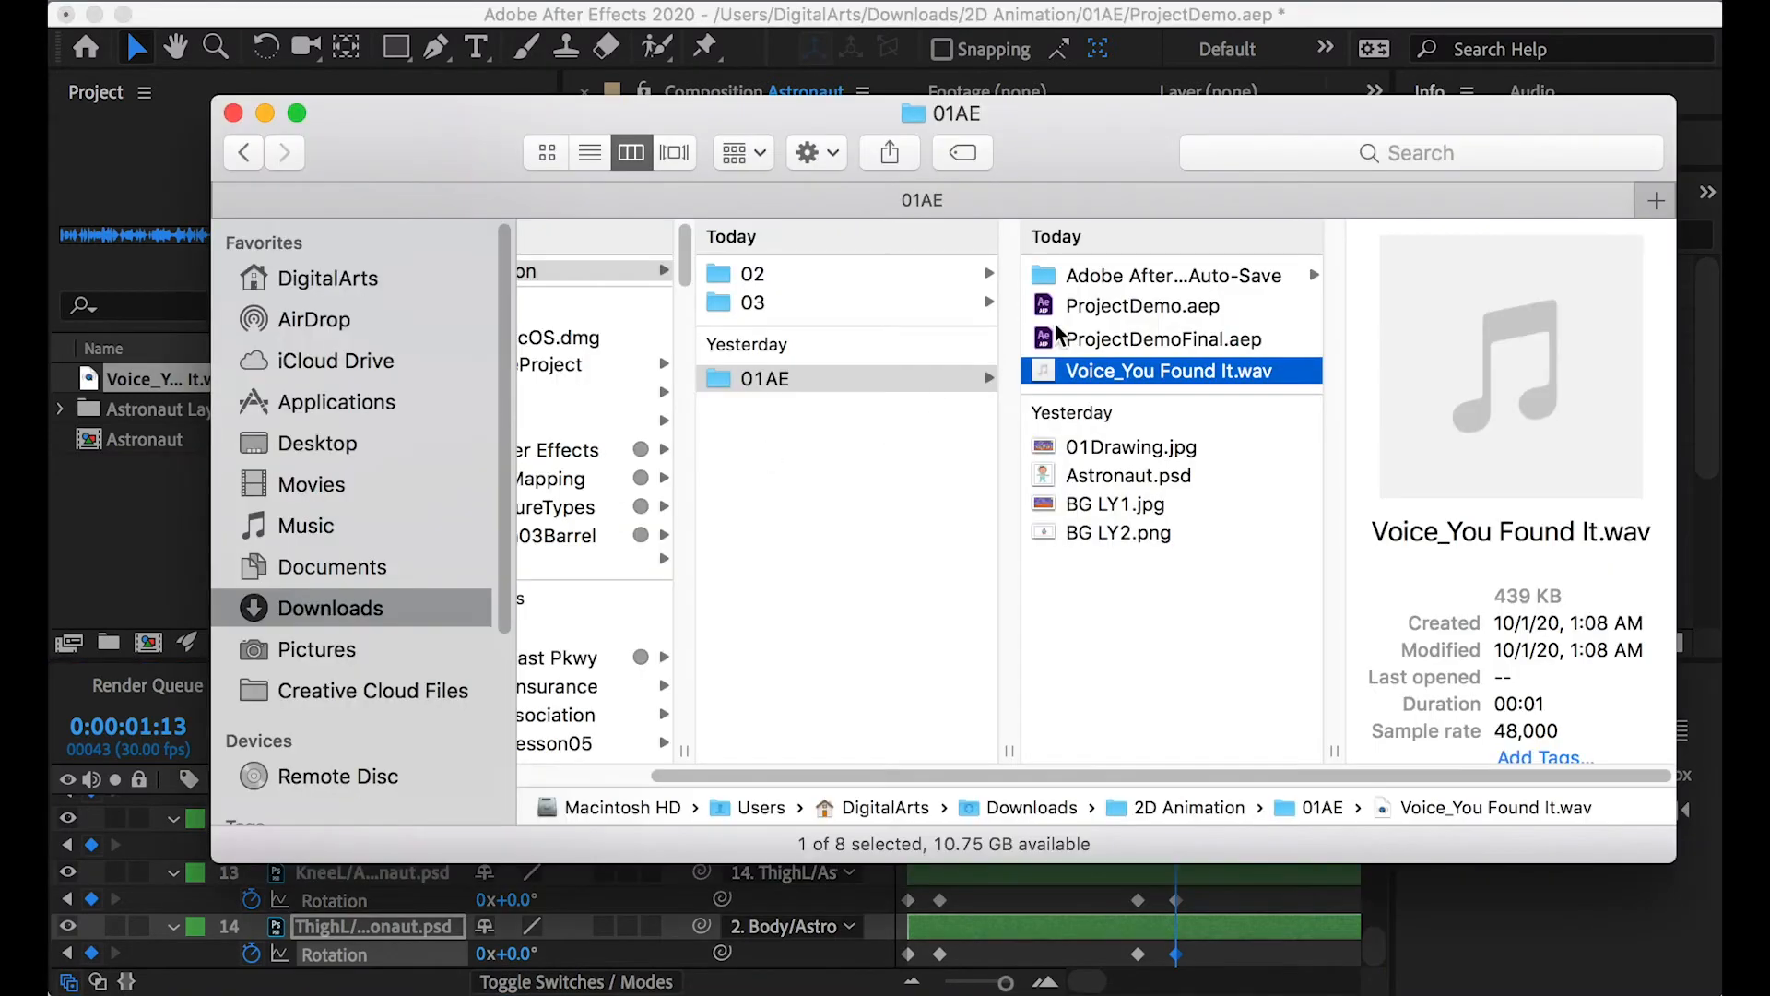
click(1103, 475)
click(1101, 448)
click(1108, 506)
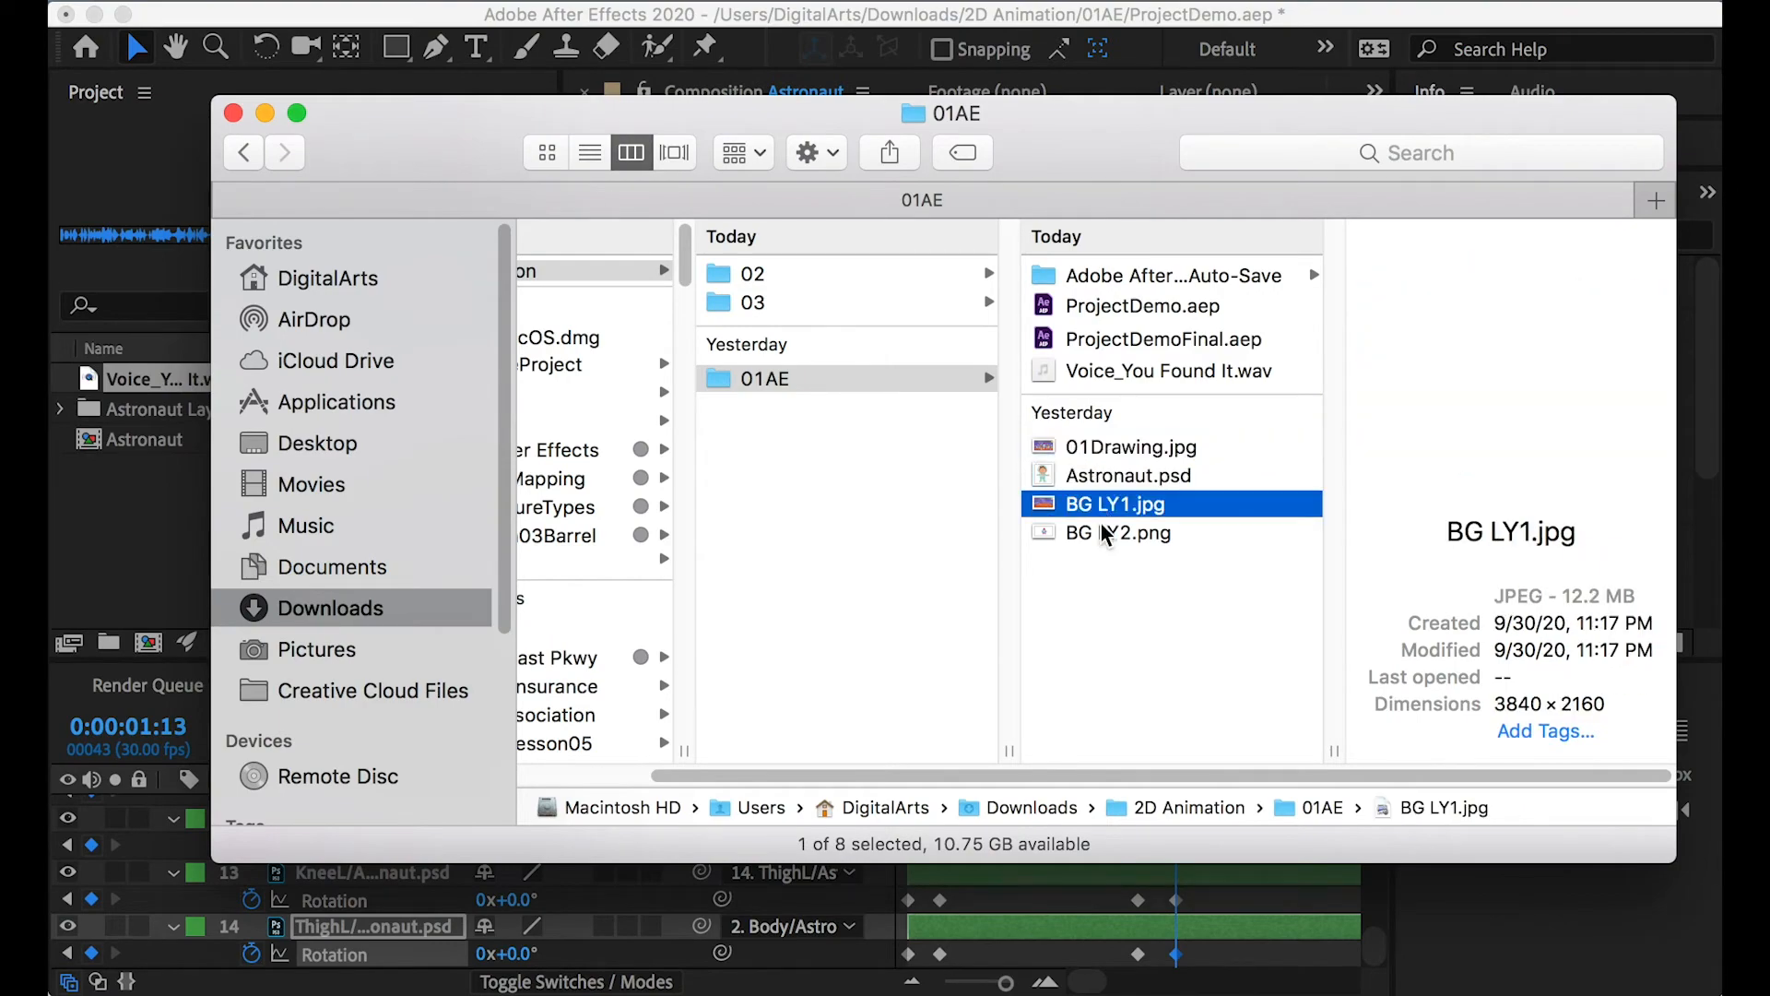
key(space)
key(space)
click(1117, 537)
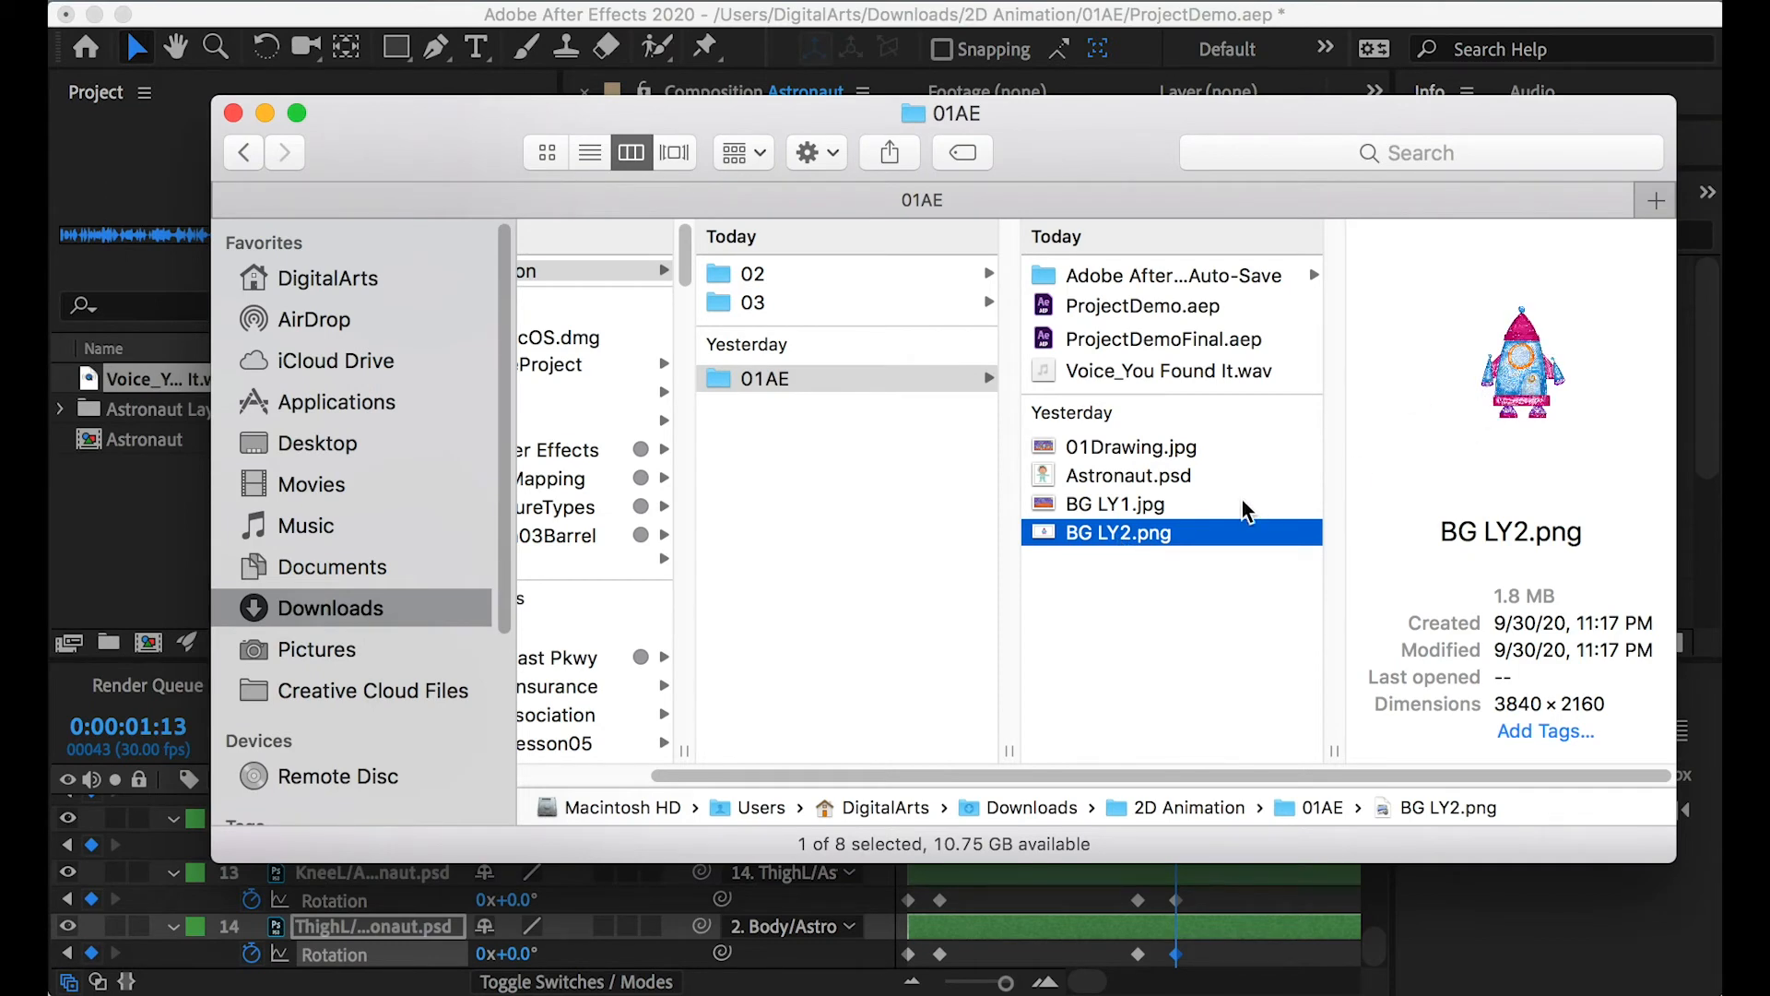
shift+click(1113, 509)
drag(1143, 535, 162, 429)
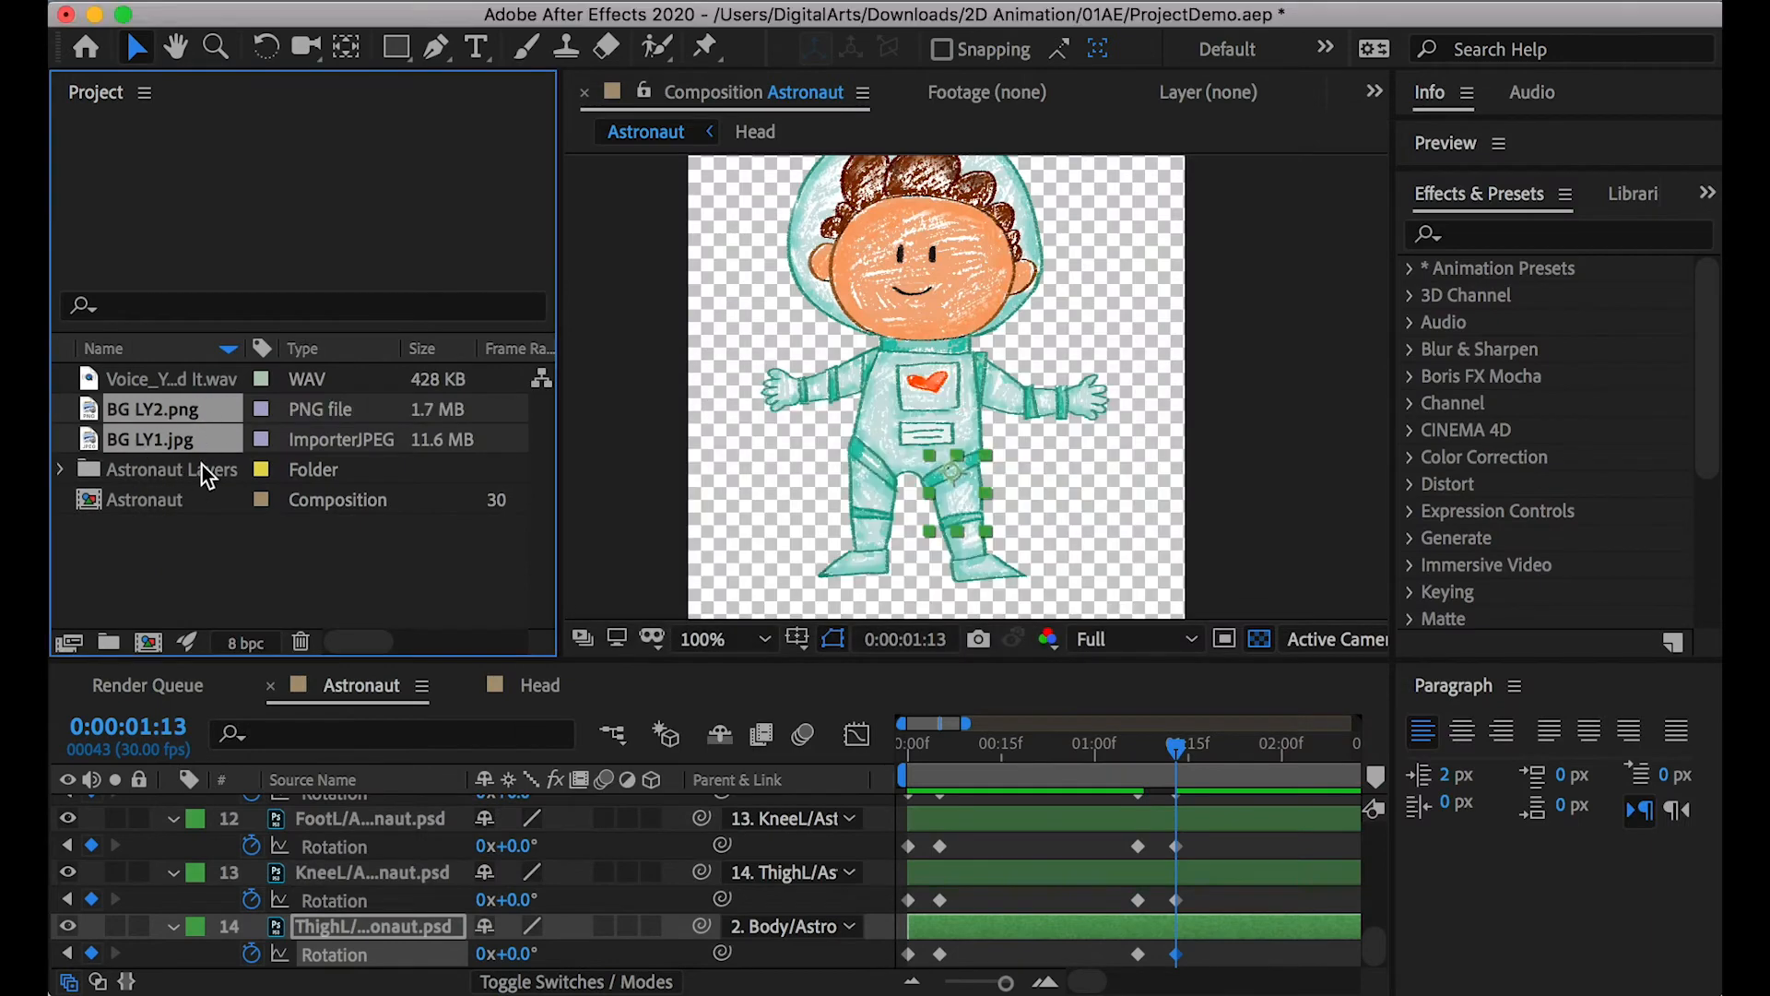
click(171, 563)
click(163, 417)
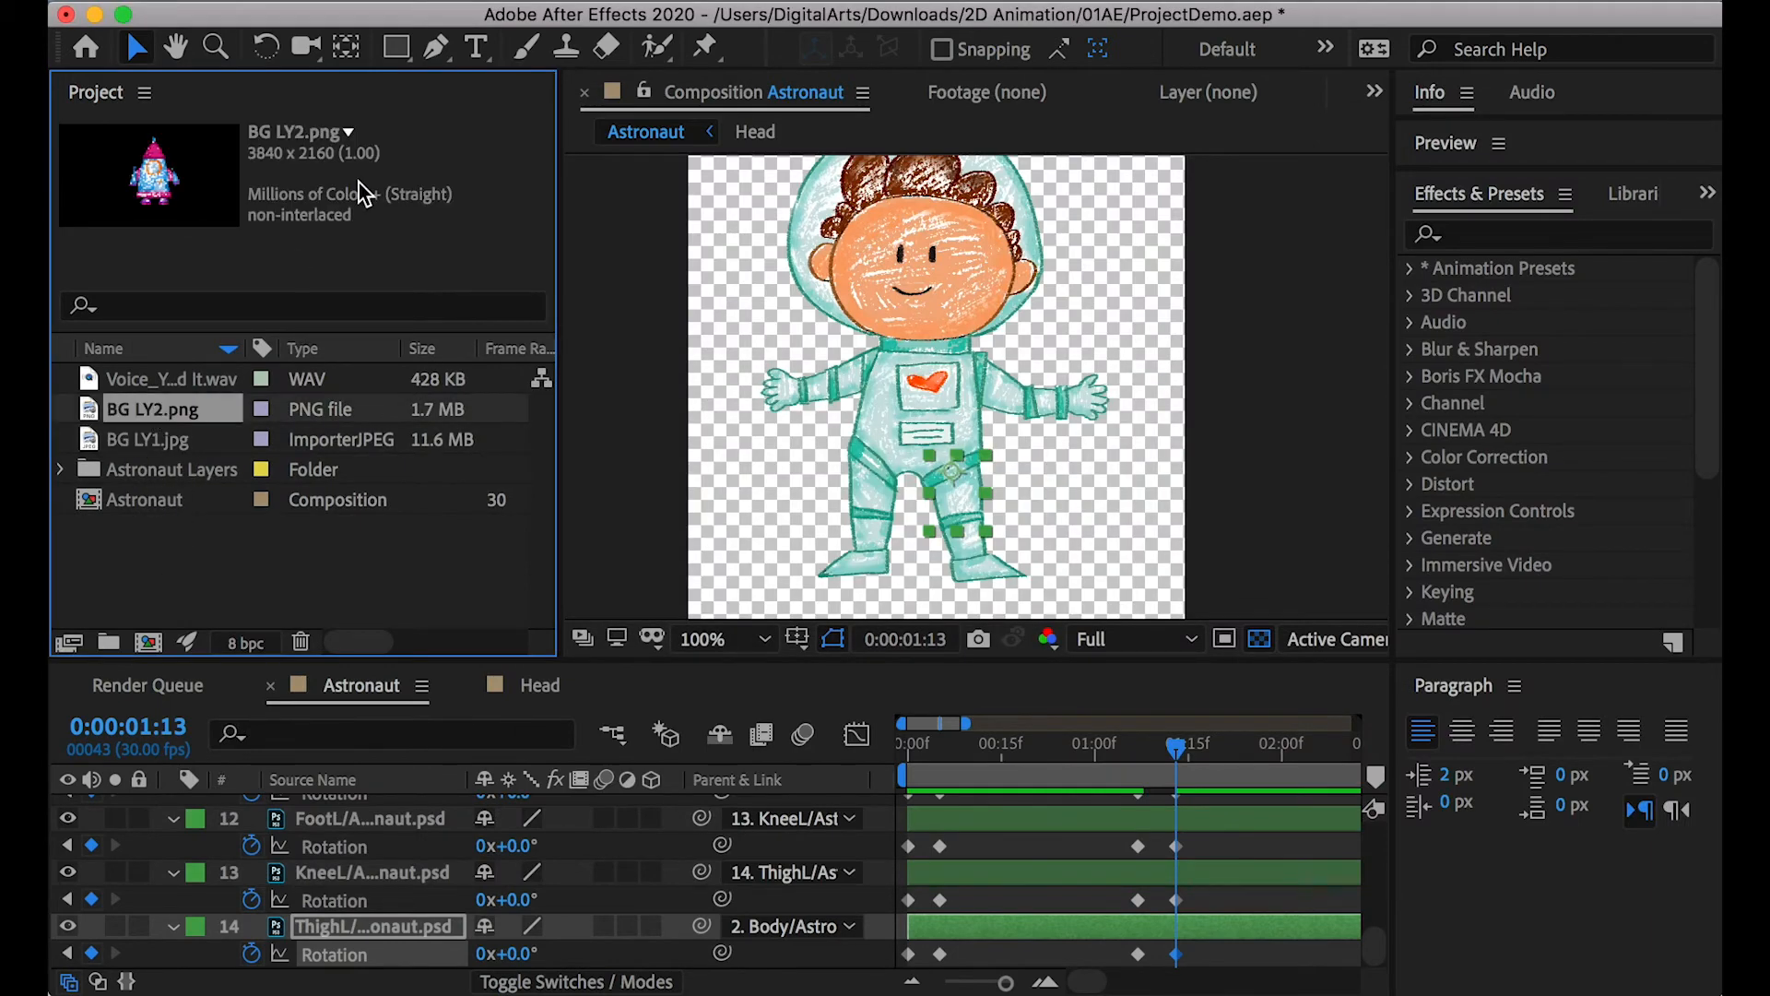
Create a new composition with the HDTV 1080 24 preset, 1920 x 1080 px, and a duration of 0:00:20:00
click(493, 1)
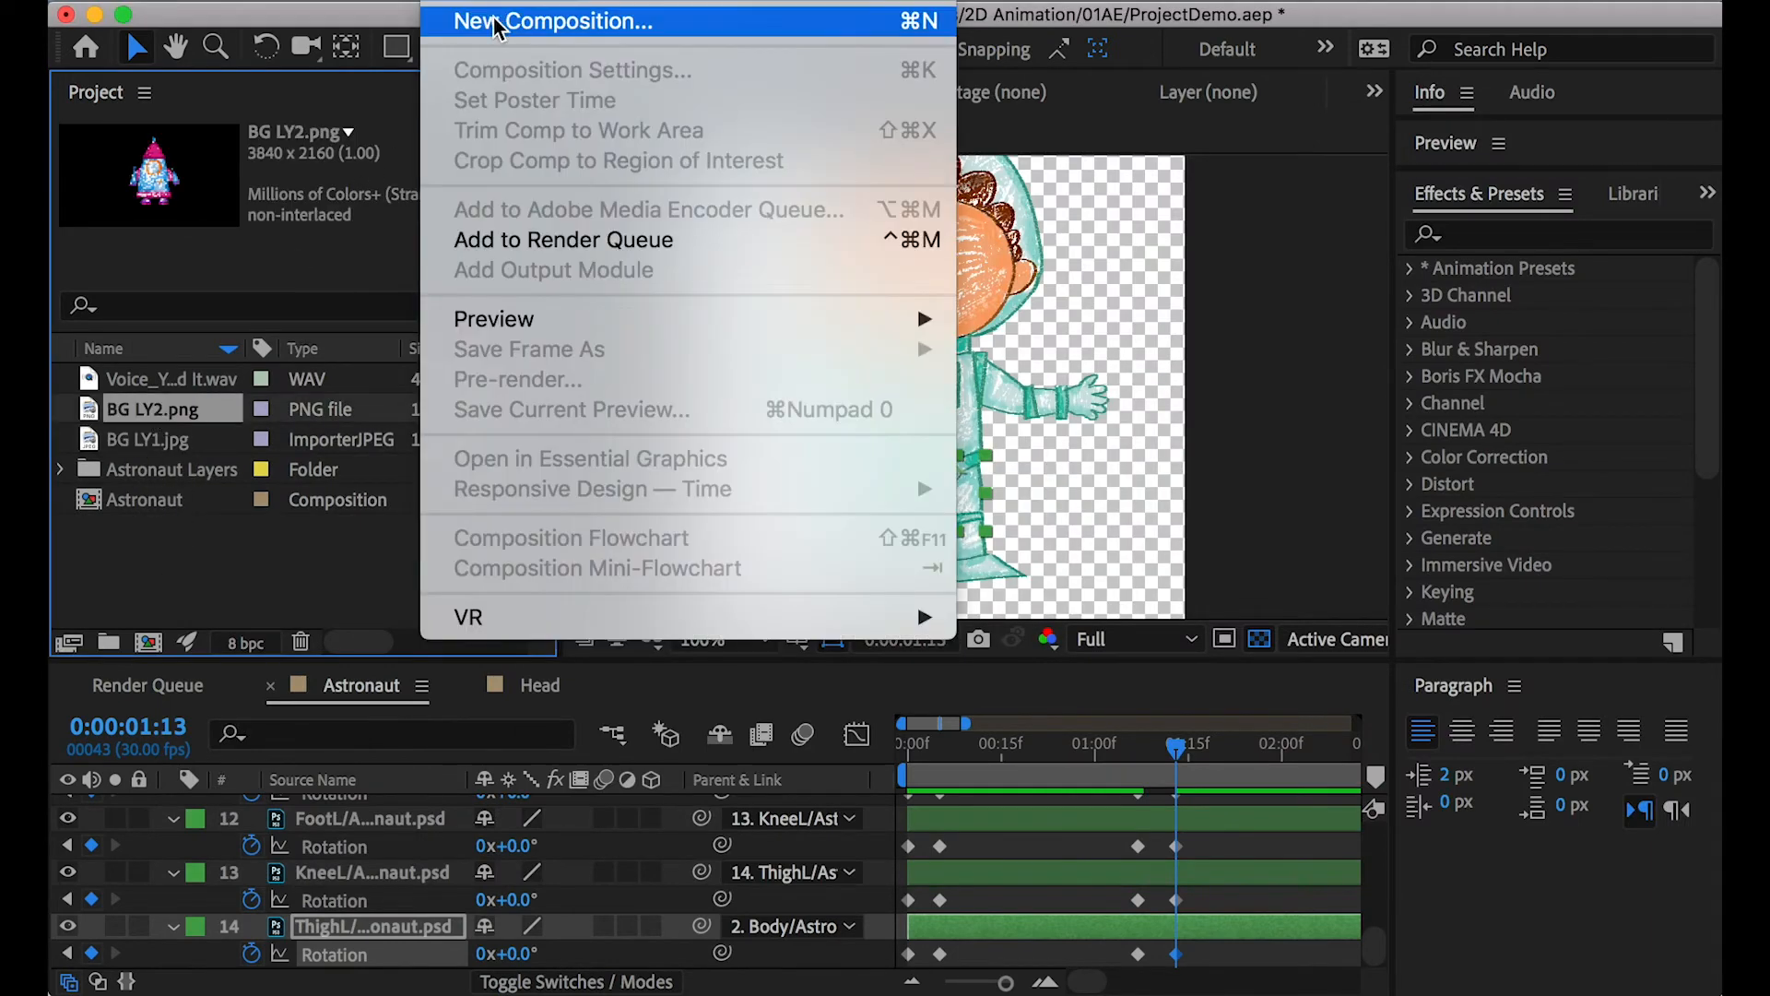
click(496, 22)
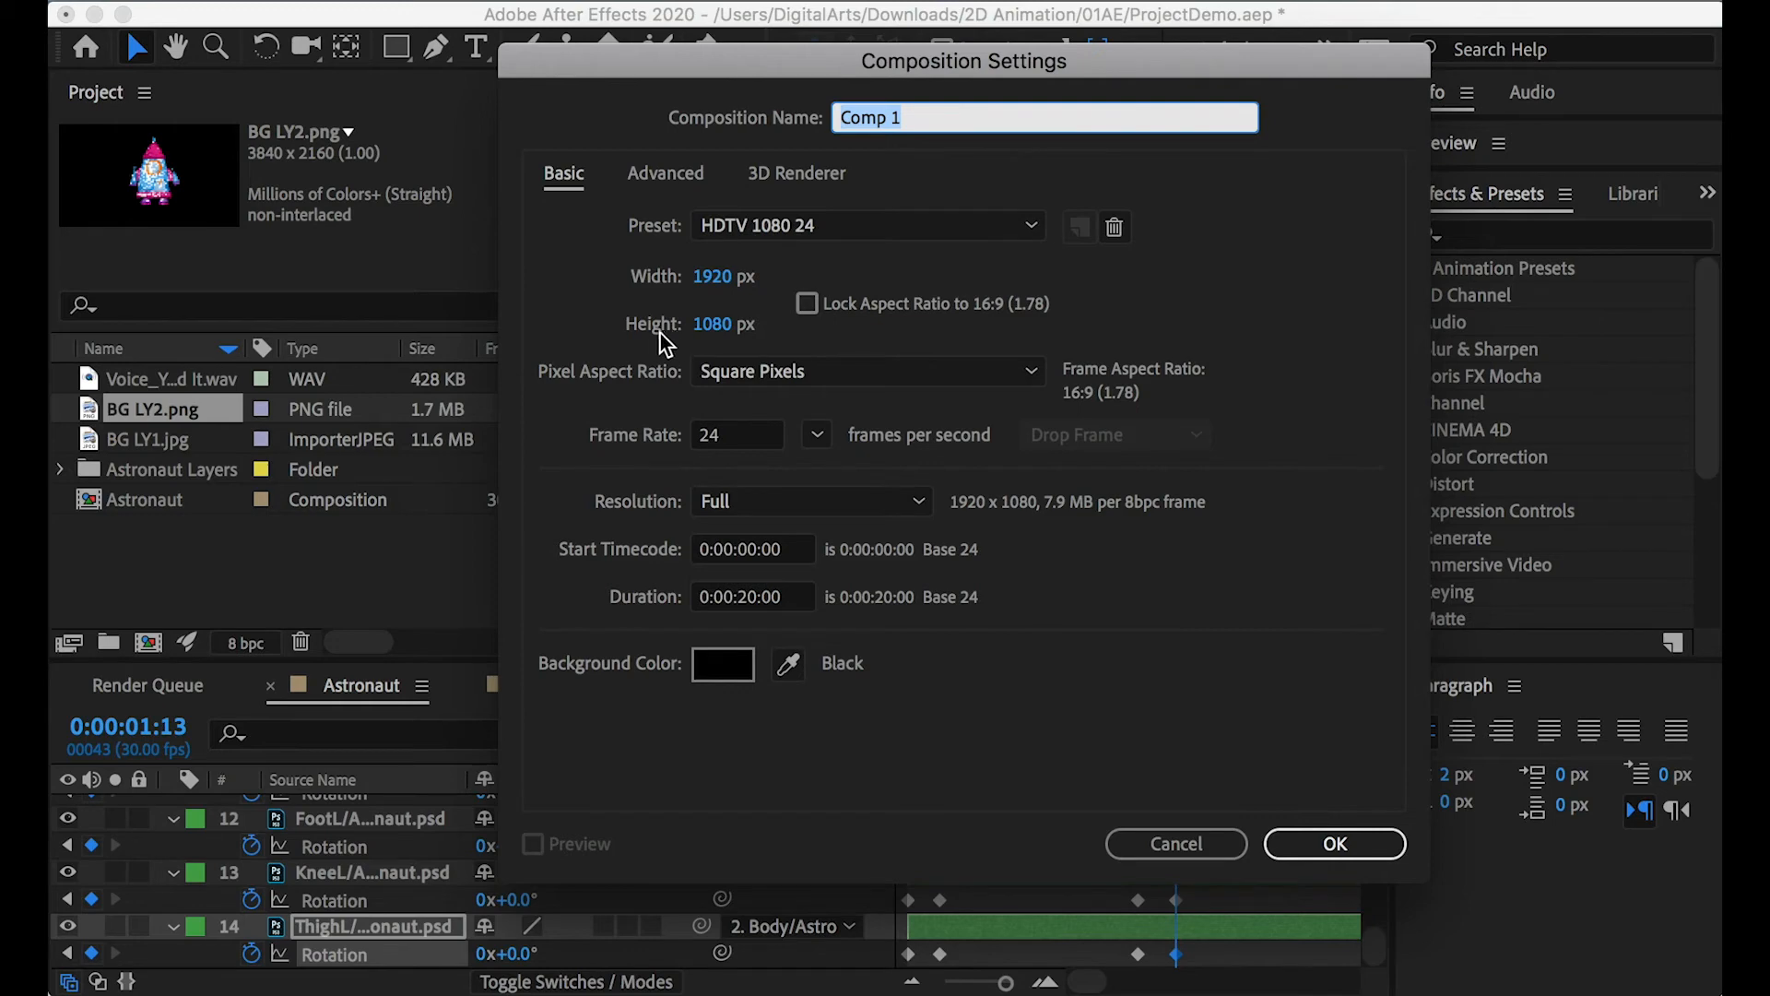
click(847, 227)
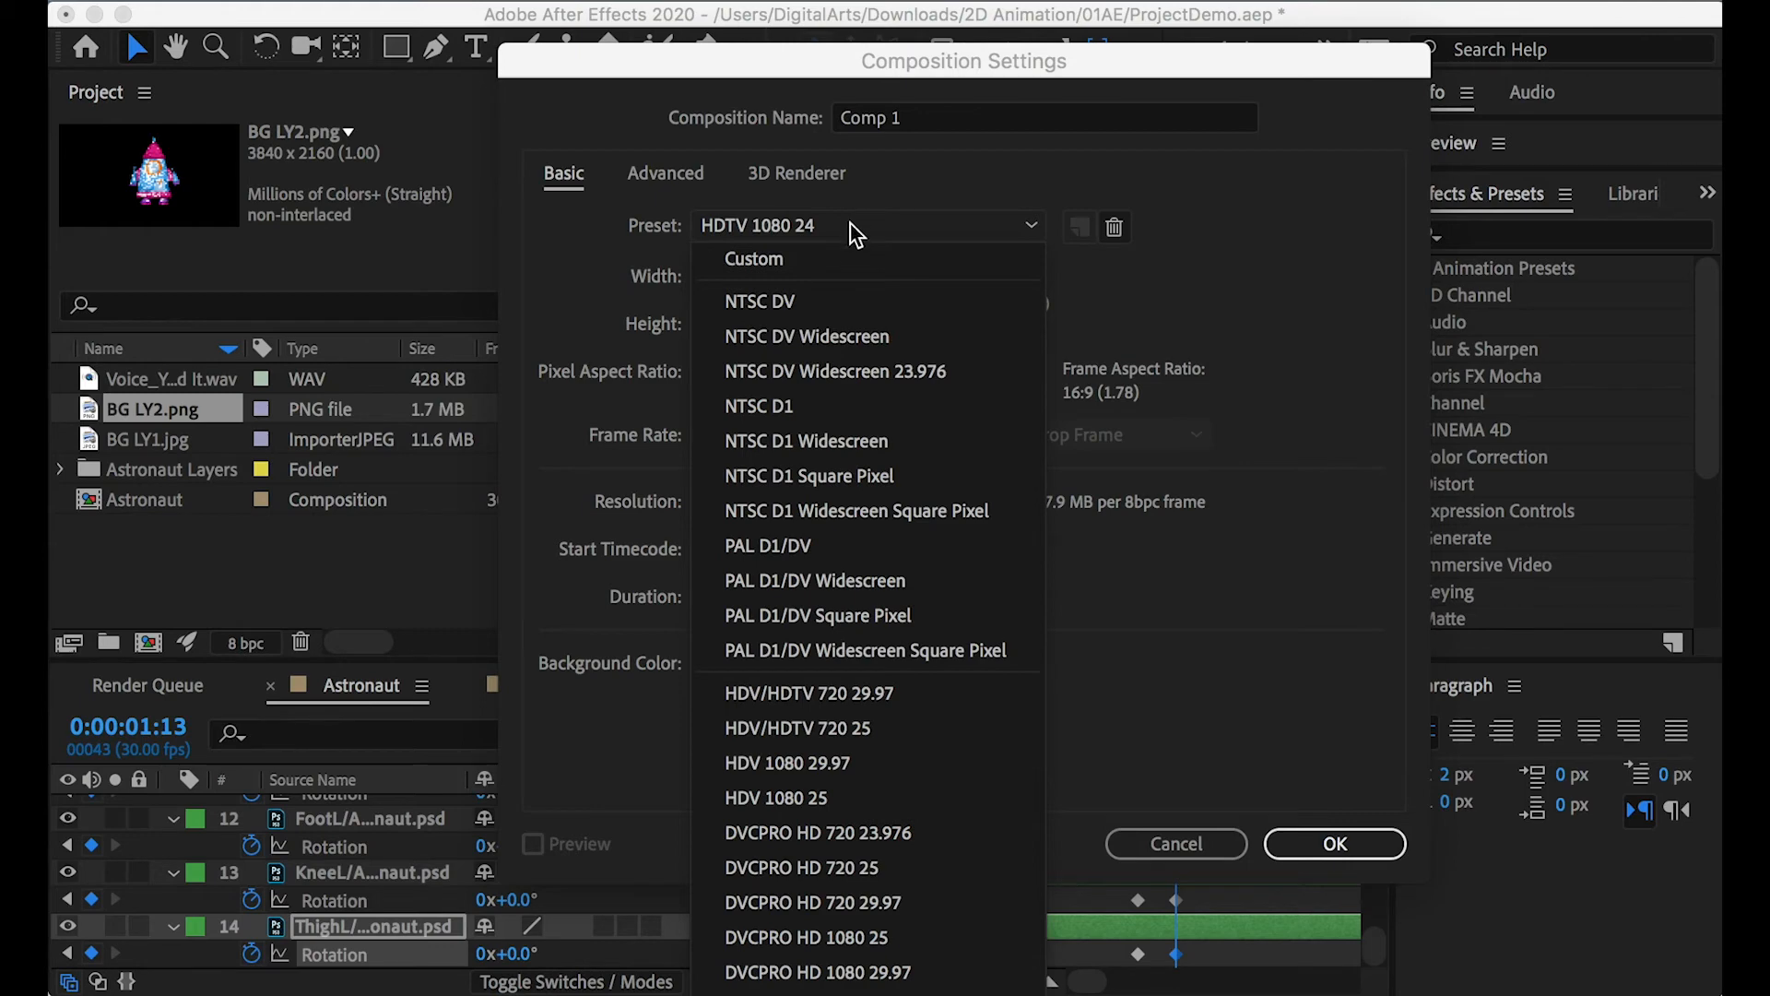
drag(822, 63, 793, 21)
click(817, 187)
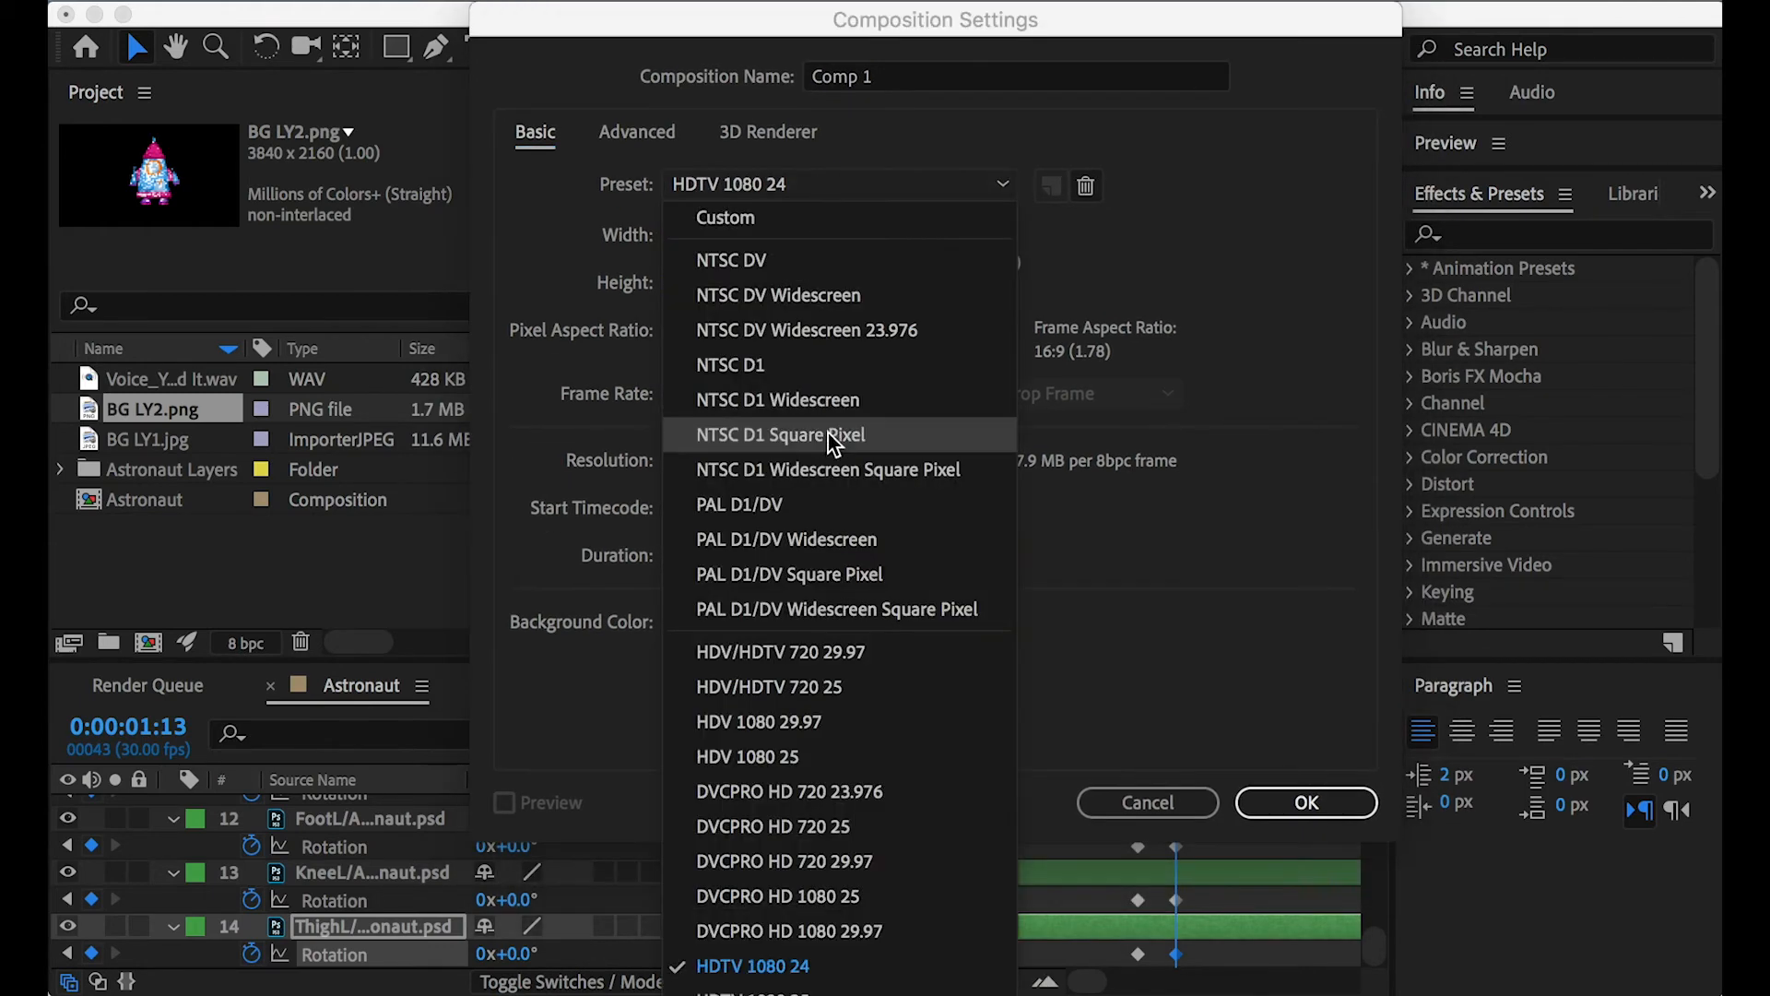
click(795, 966)
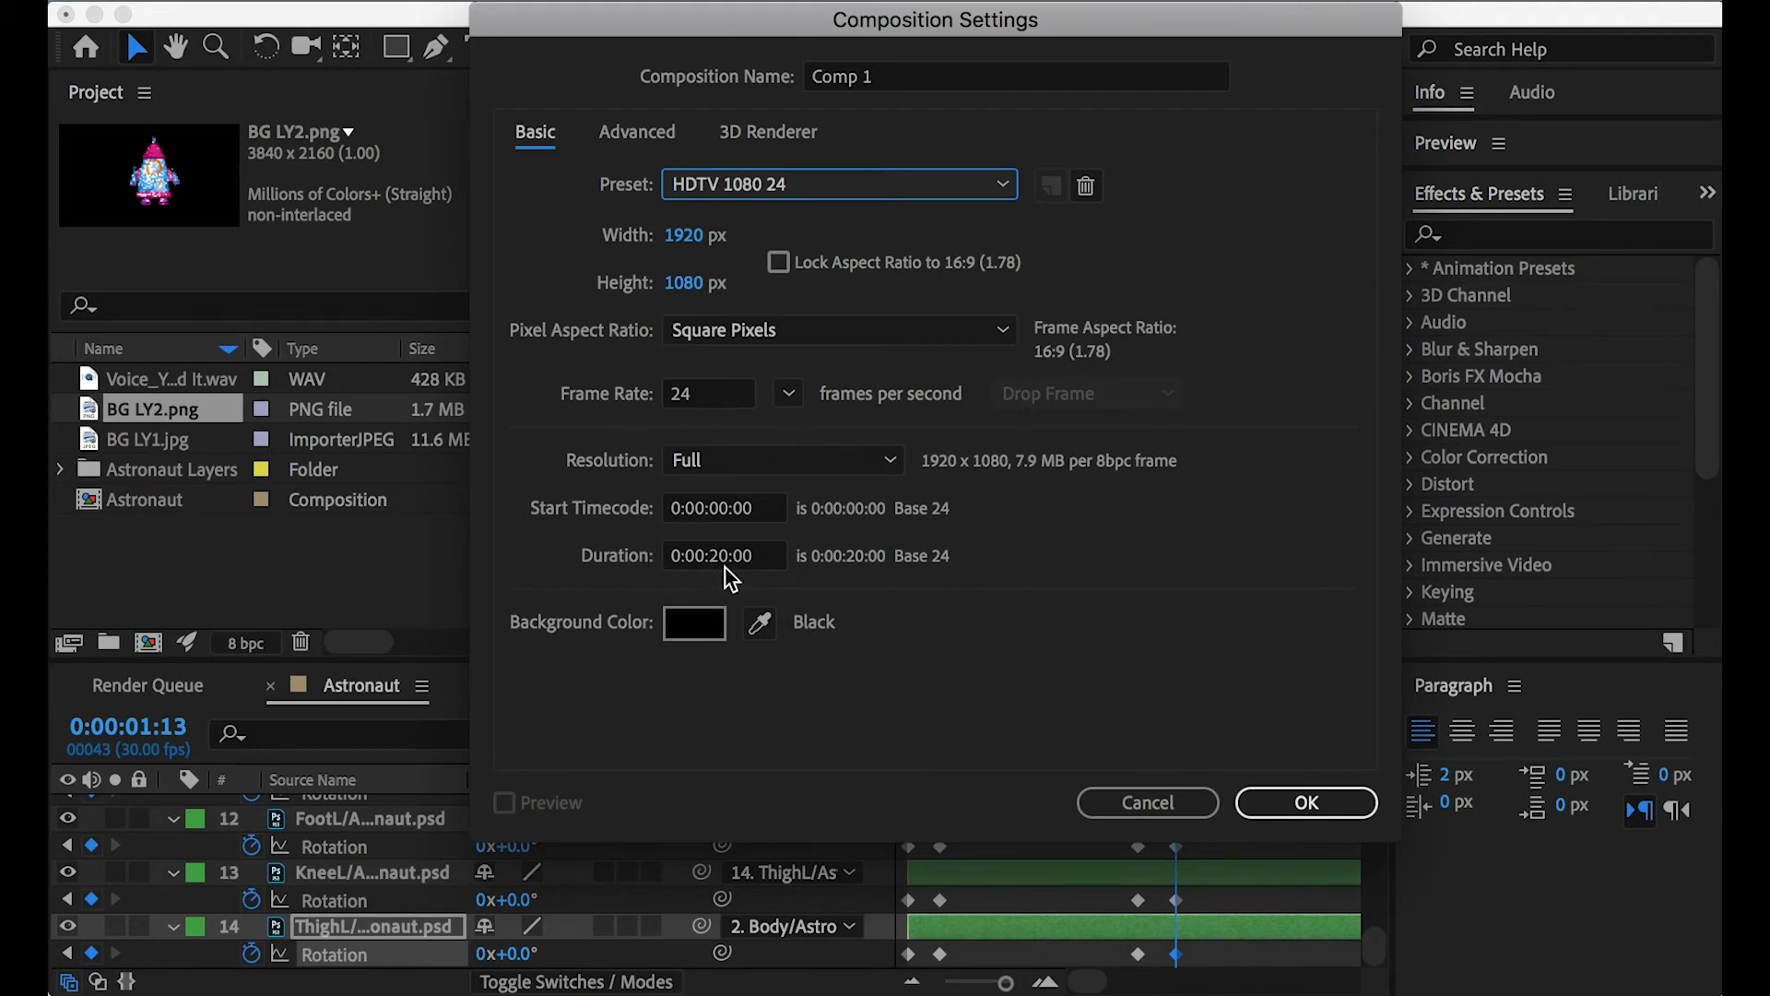
click(1314, 802)
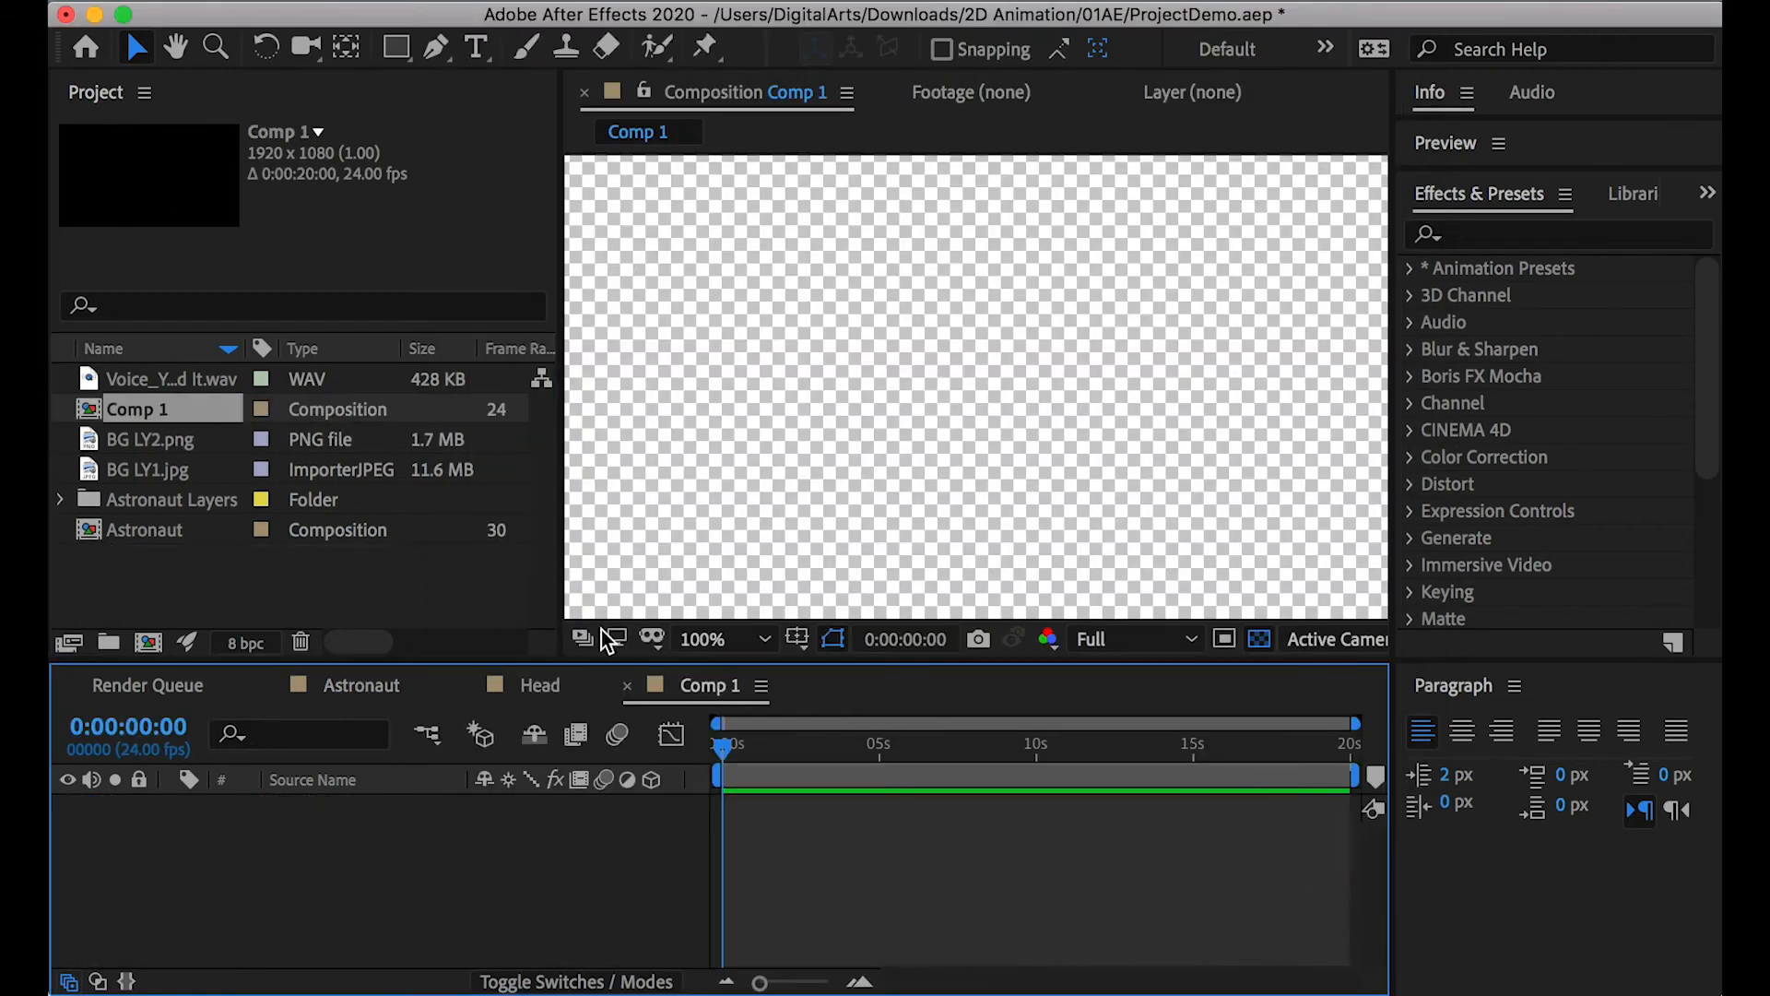
Add BG LY1.jpg and BG LY2.png as layers to the Comp 1 composition
scroll(914, 347, down, 1)
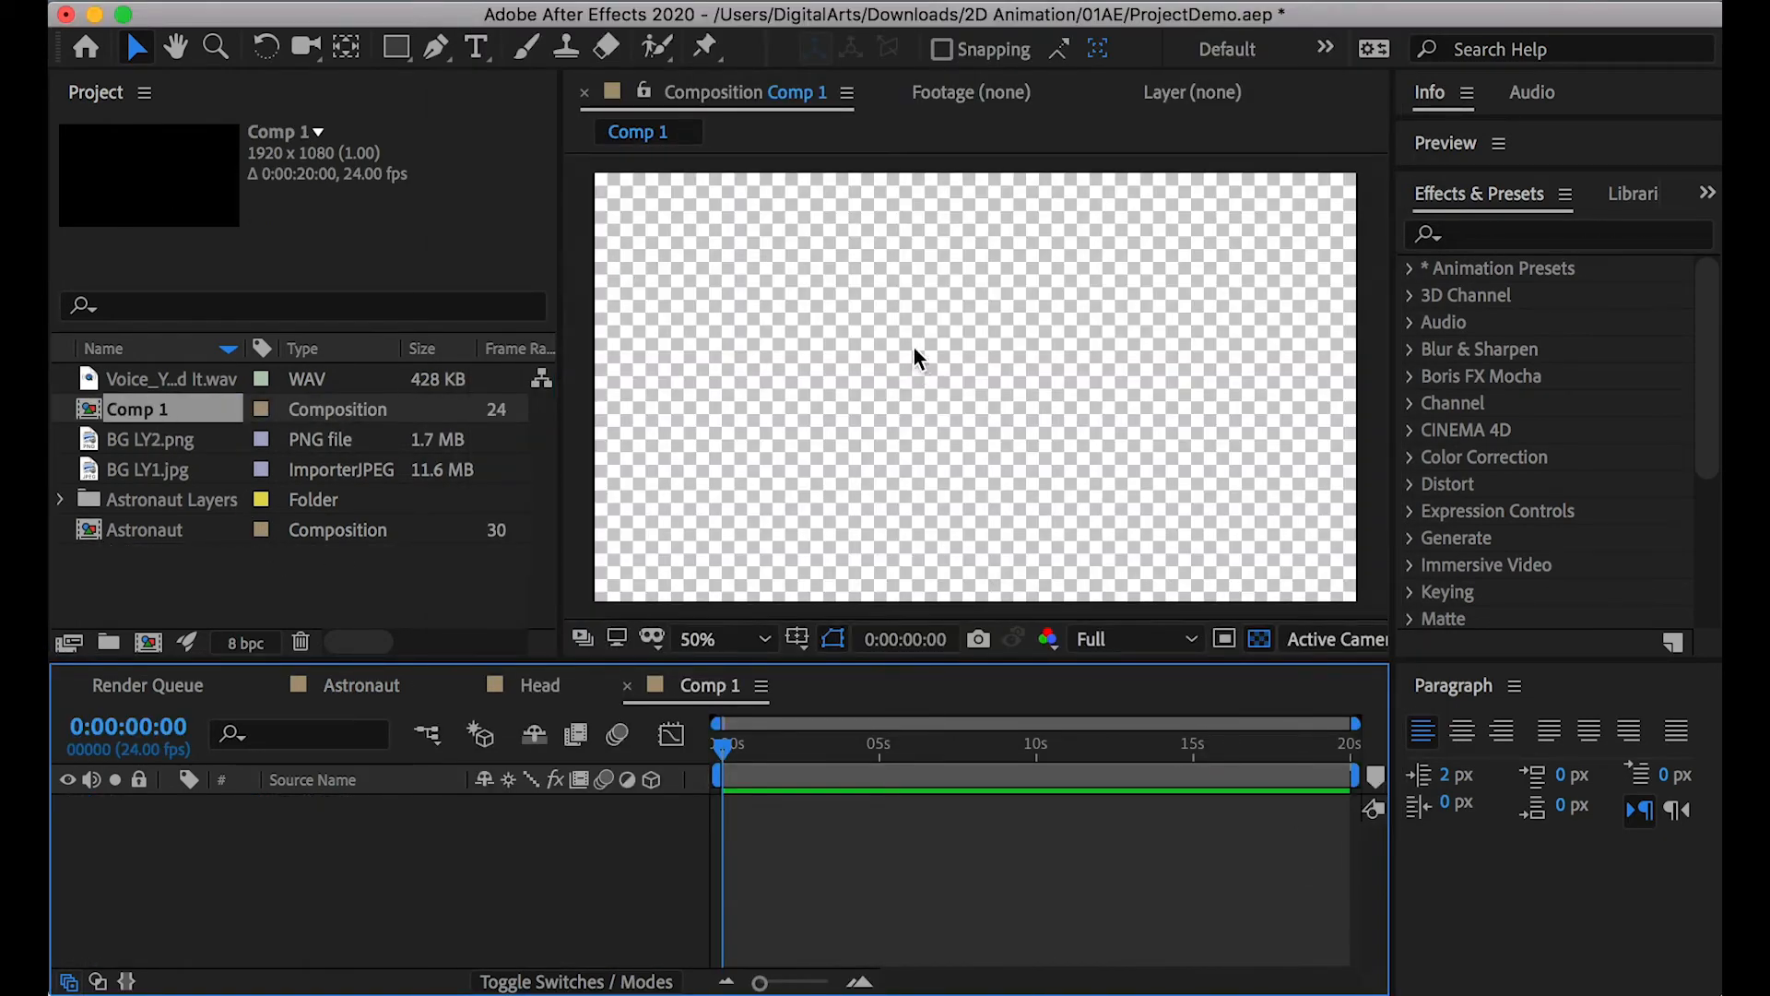
click(152, 443)
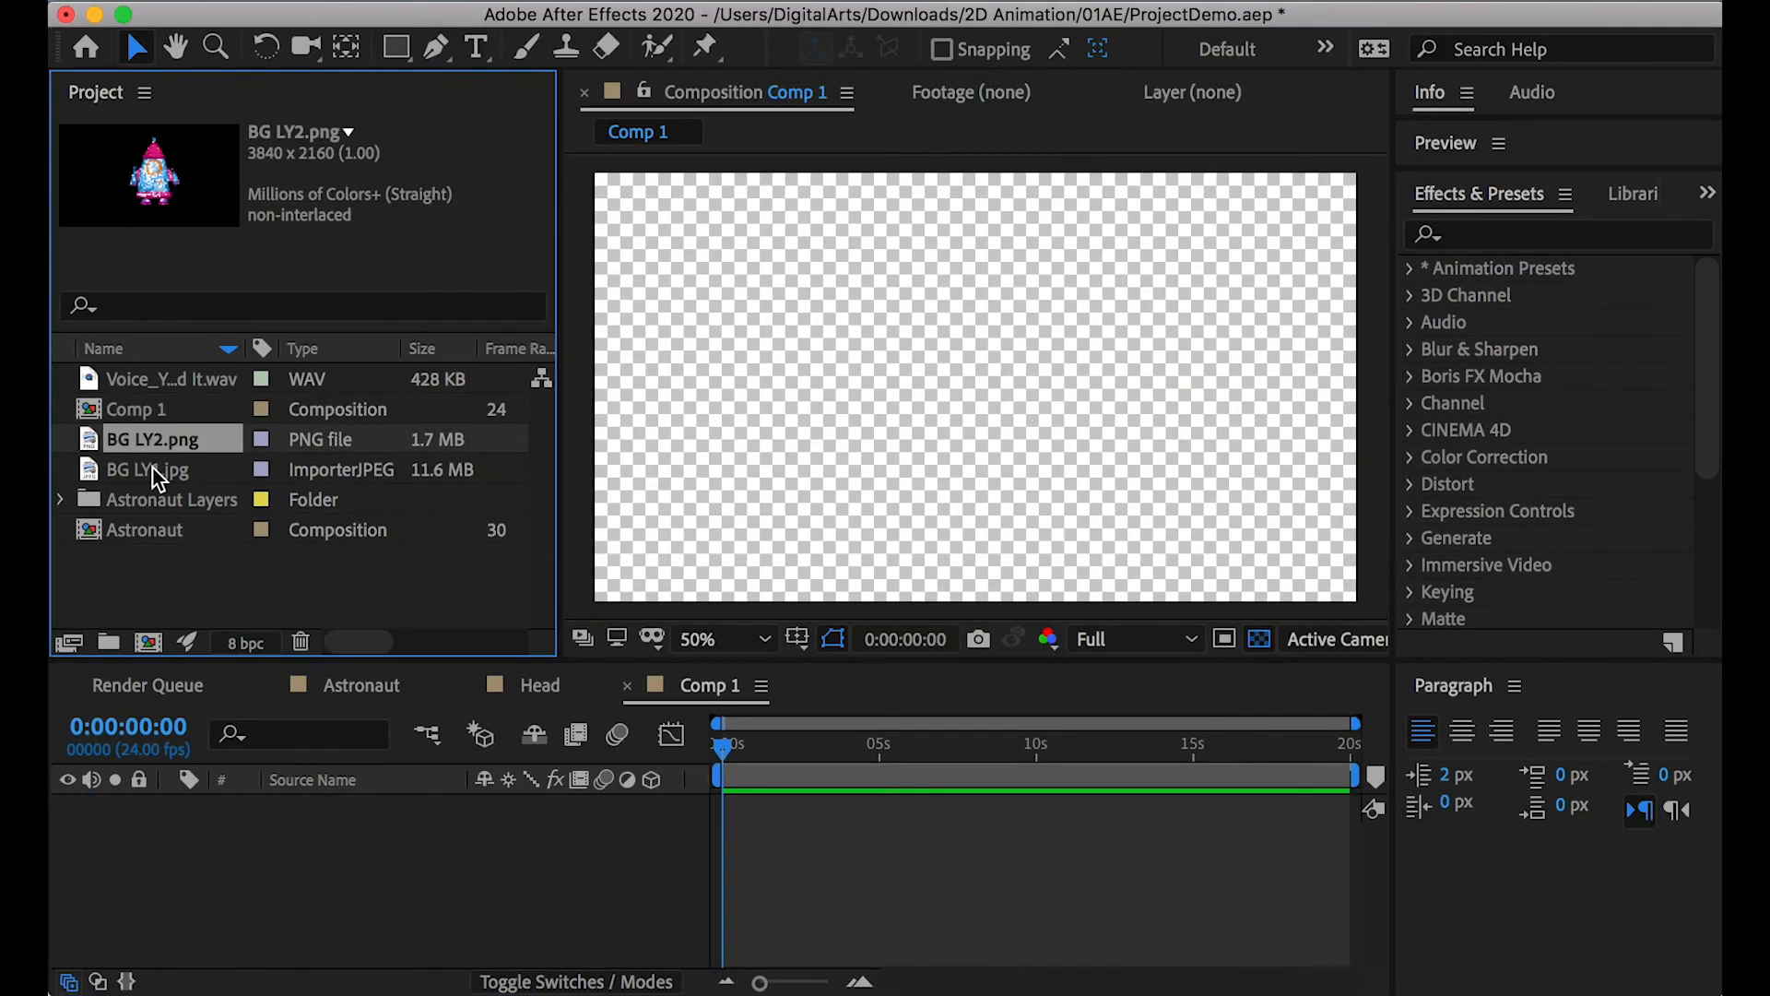
shift+click(149, 469)
drag(149, 469, 315, 824)
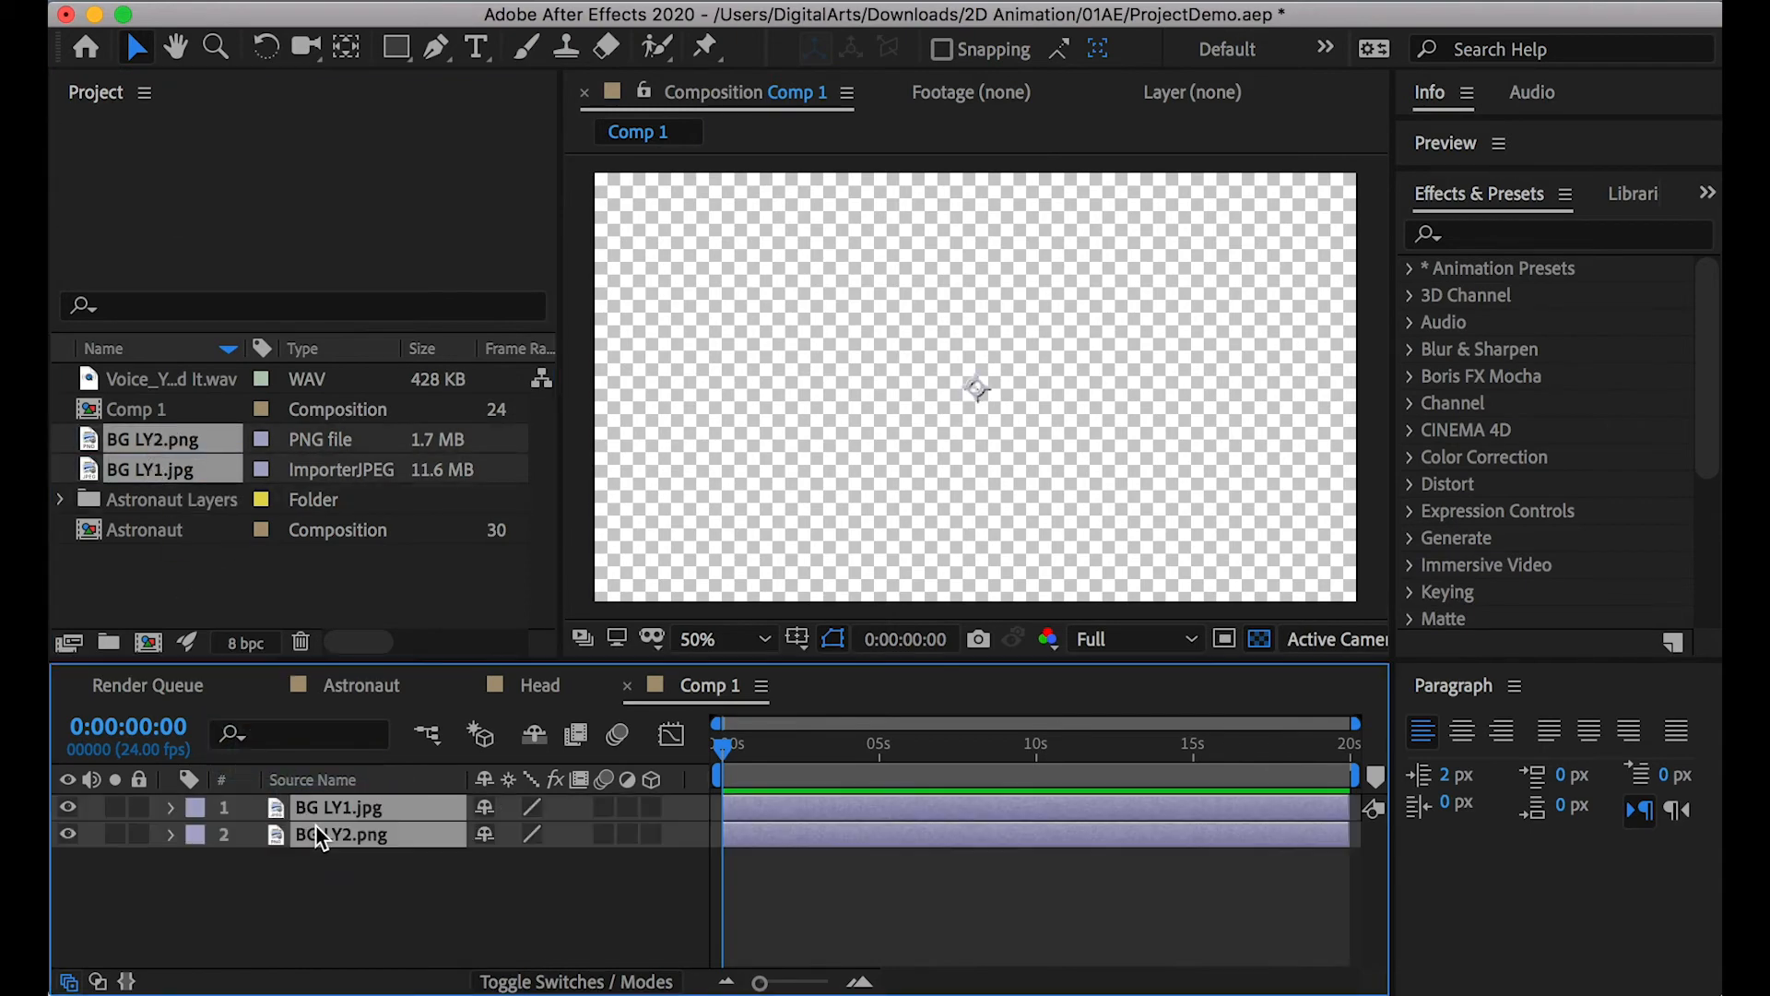
scroll(695, 540, down, 1)
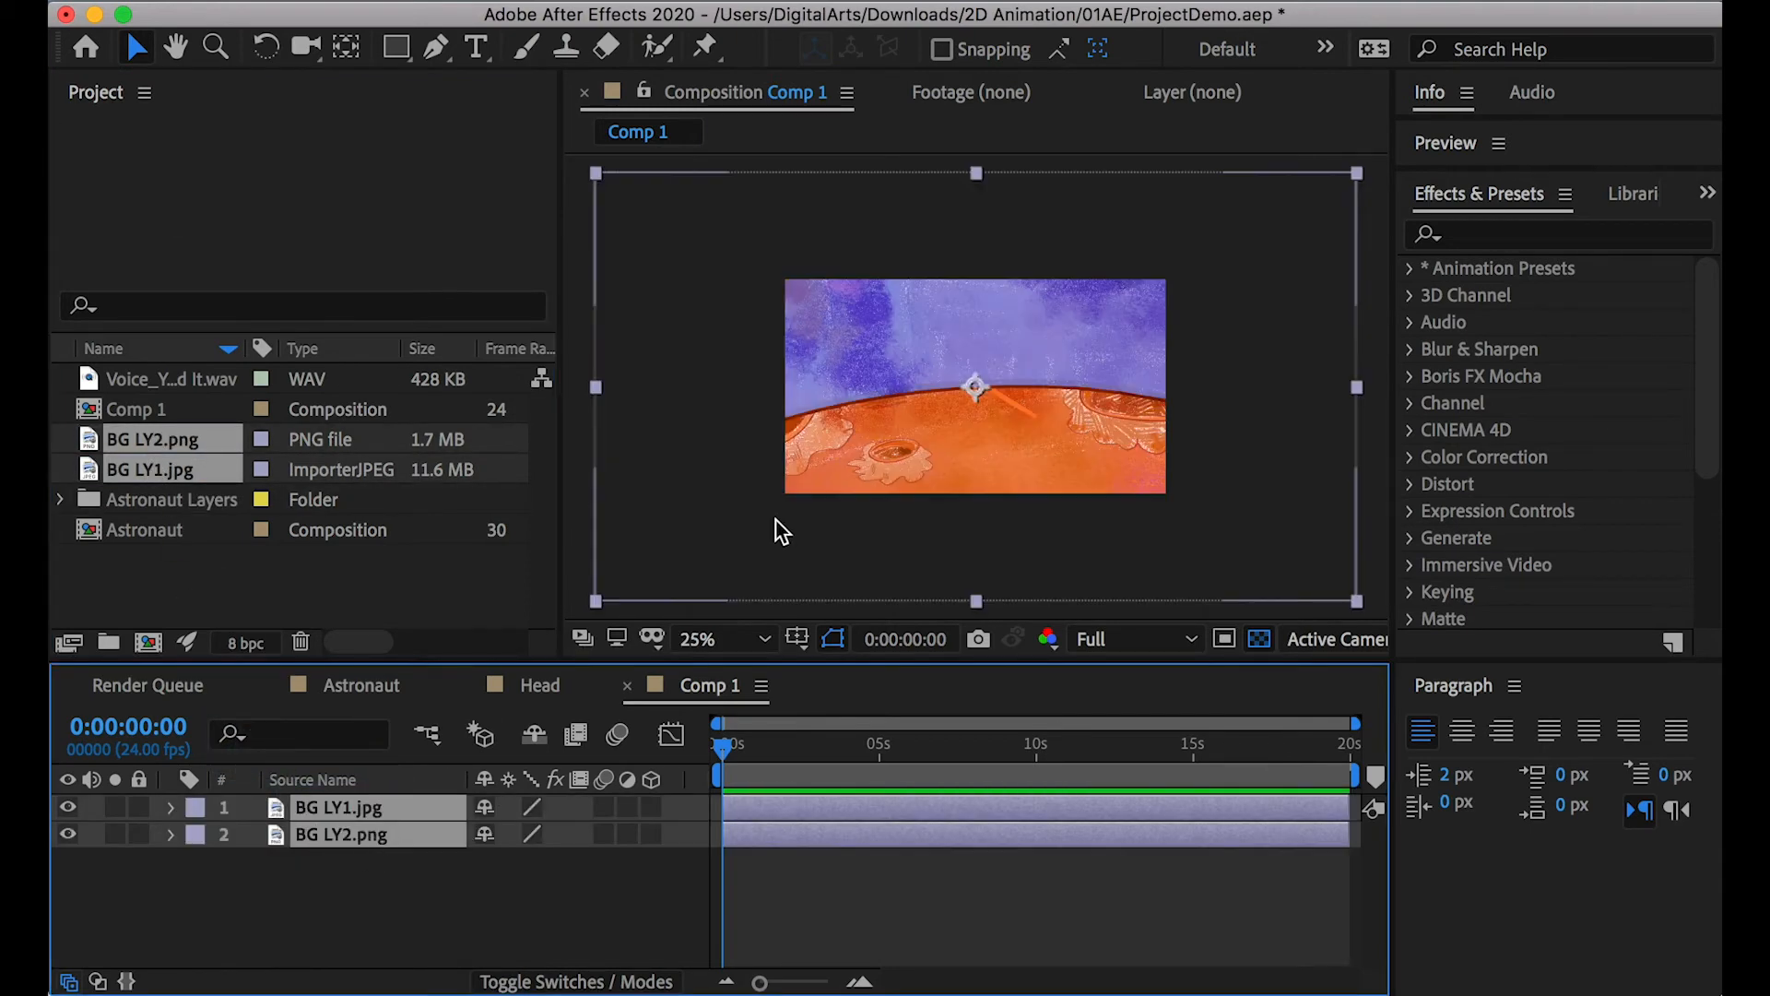
Compare the dimensions of BG LY1.jpg and Comp 1, and set the Scale of both background layers to 50%
click(196, 496)
click(153, 470)
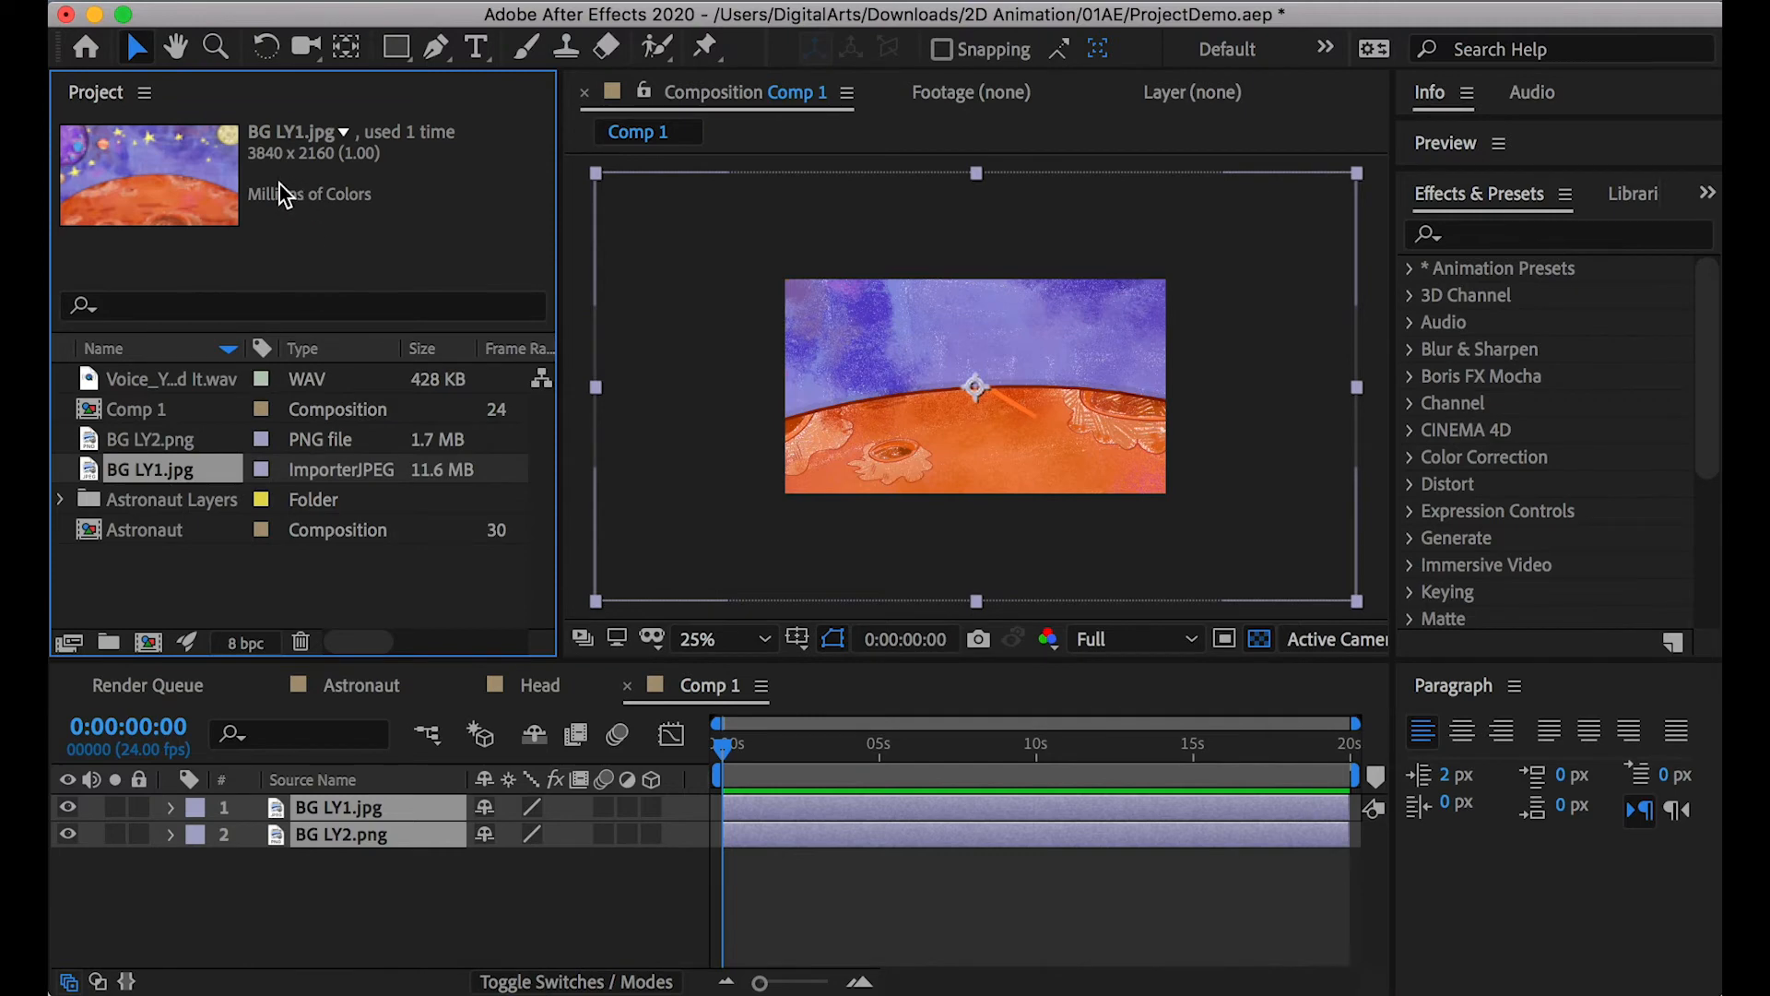
click(140, 415)
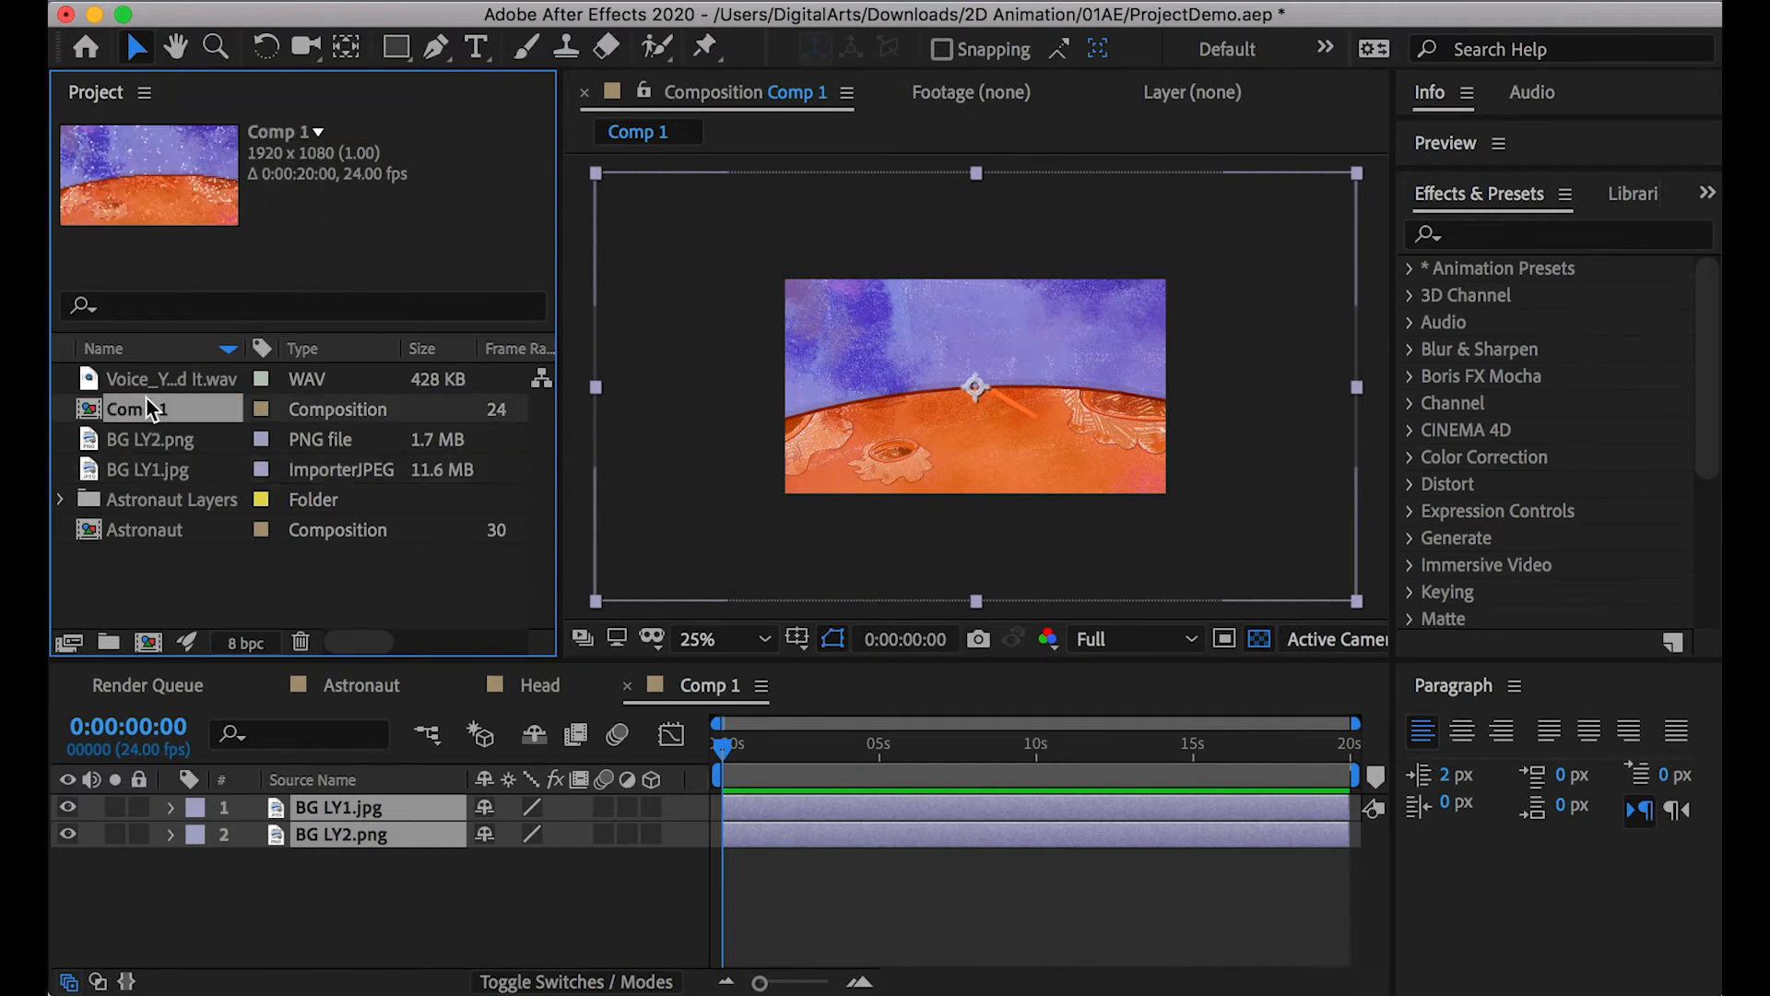
click(148, 476)
click(296, 854)
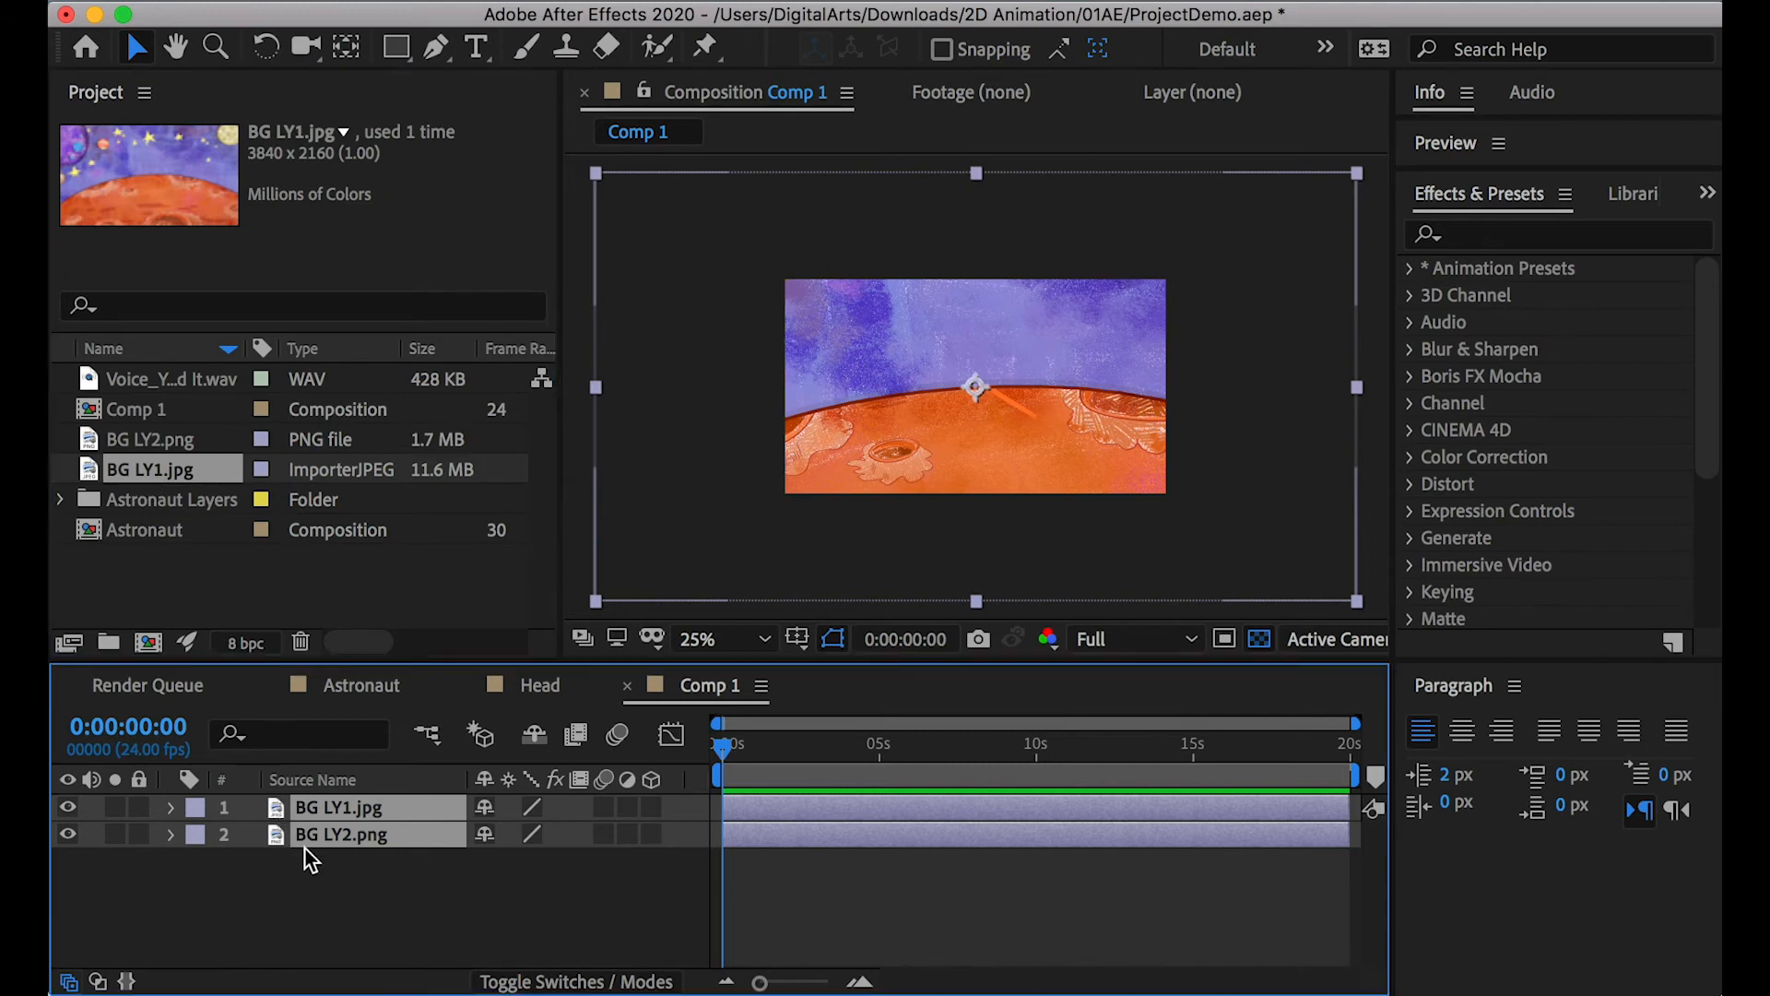
click(332, 833)
shift+click(337, 815)
key(s)
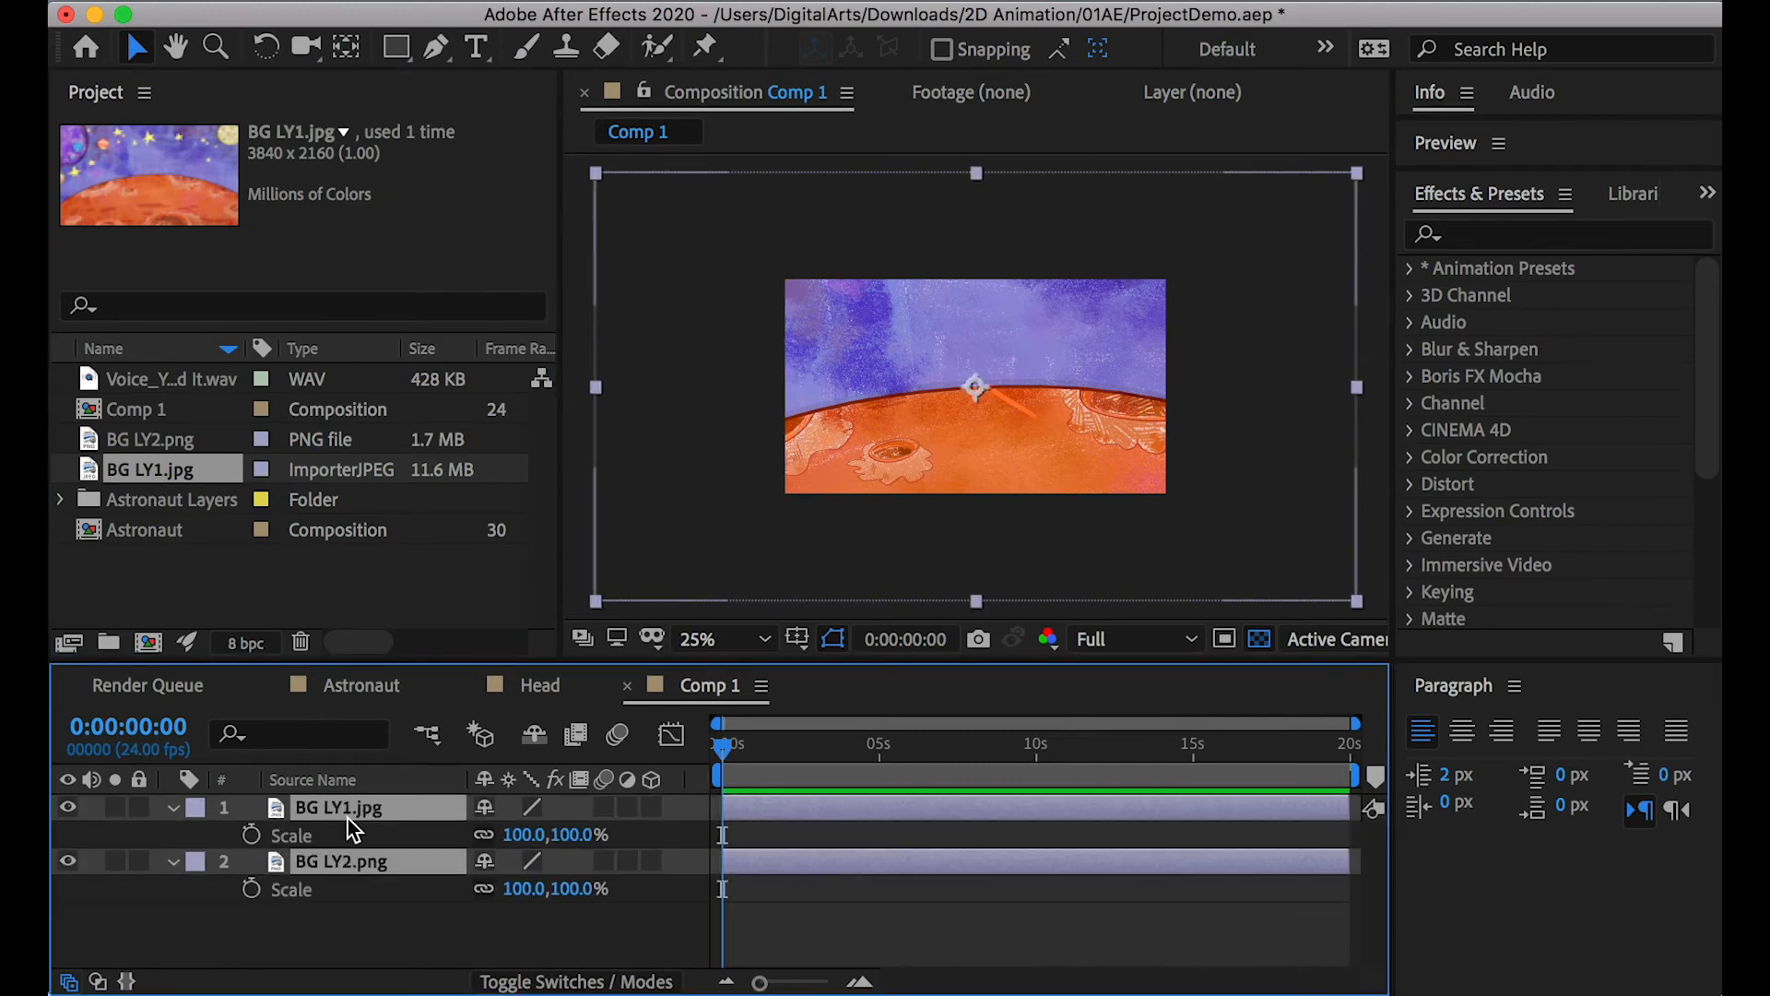
click(573, 834)
text(50)
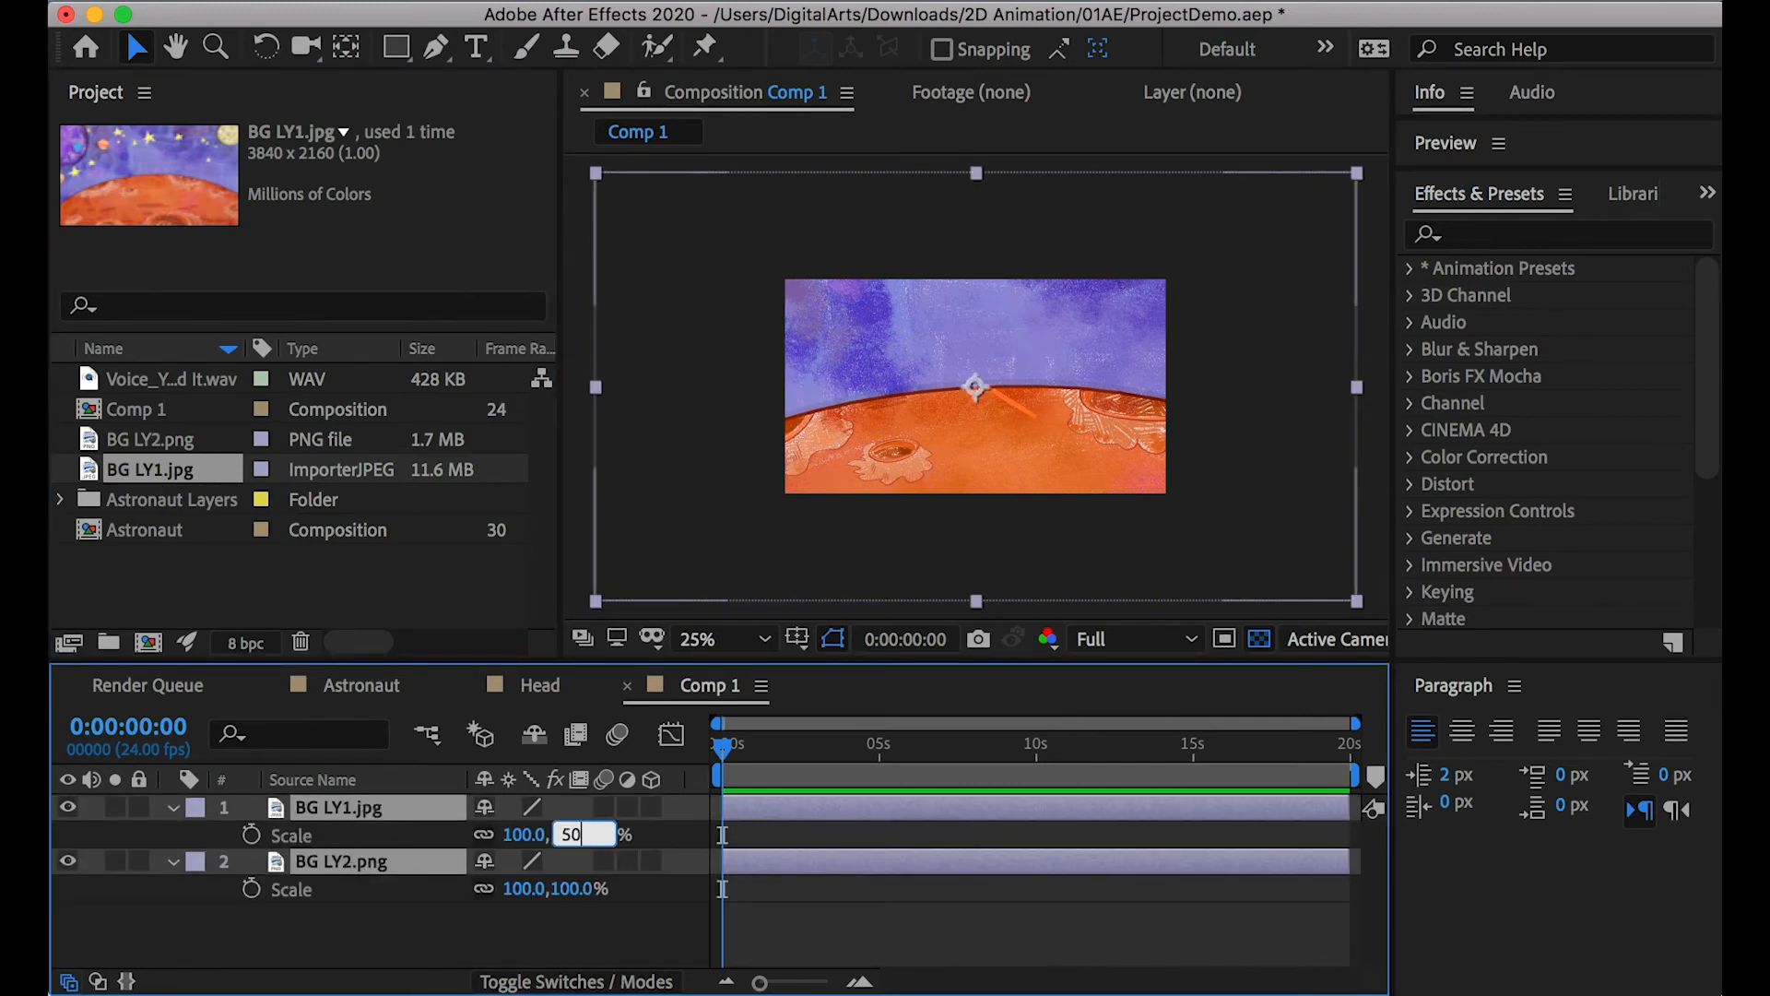
key(Return)
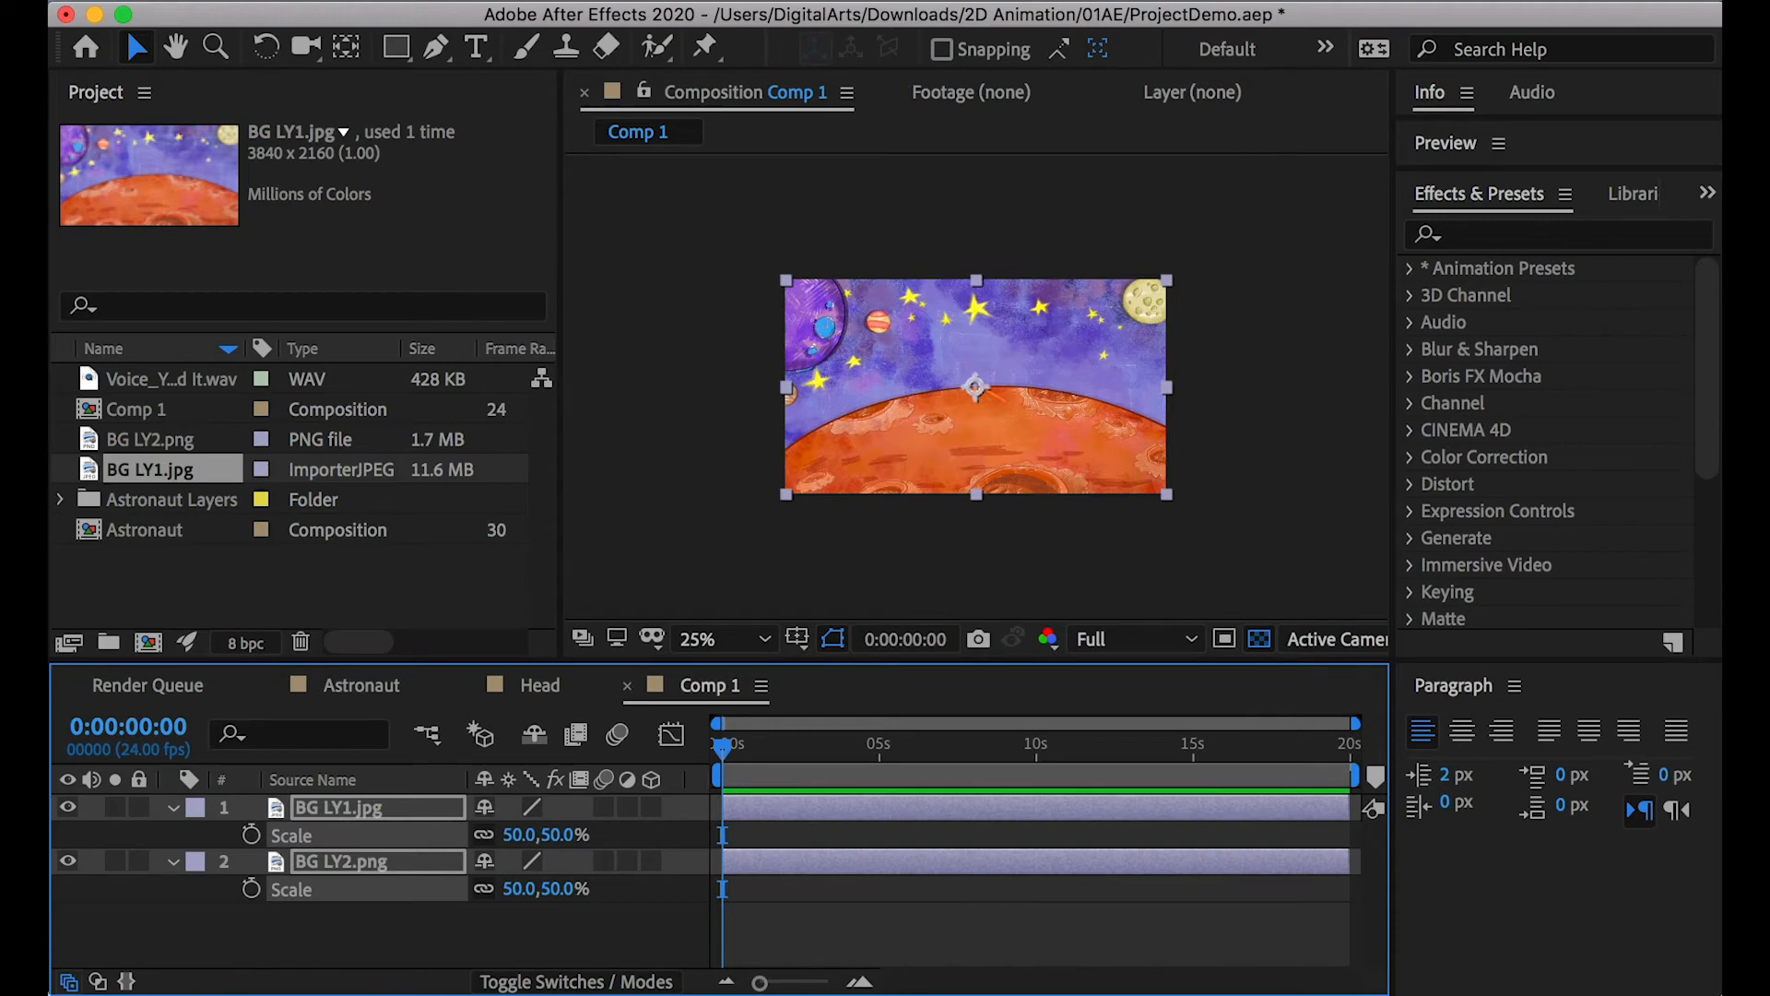
Move the BG LY2.png rocket layer above the BG LY1.jpg layer in Comp 1
click(362, 913)
click(339, 863)
drag(321, 863, 332, 804)
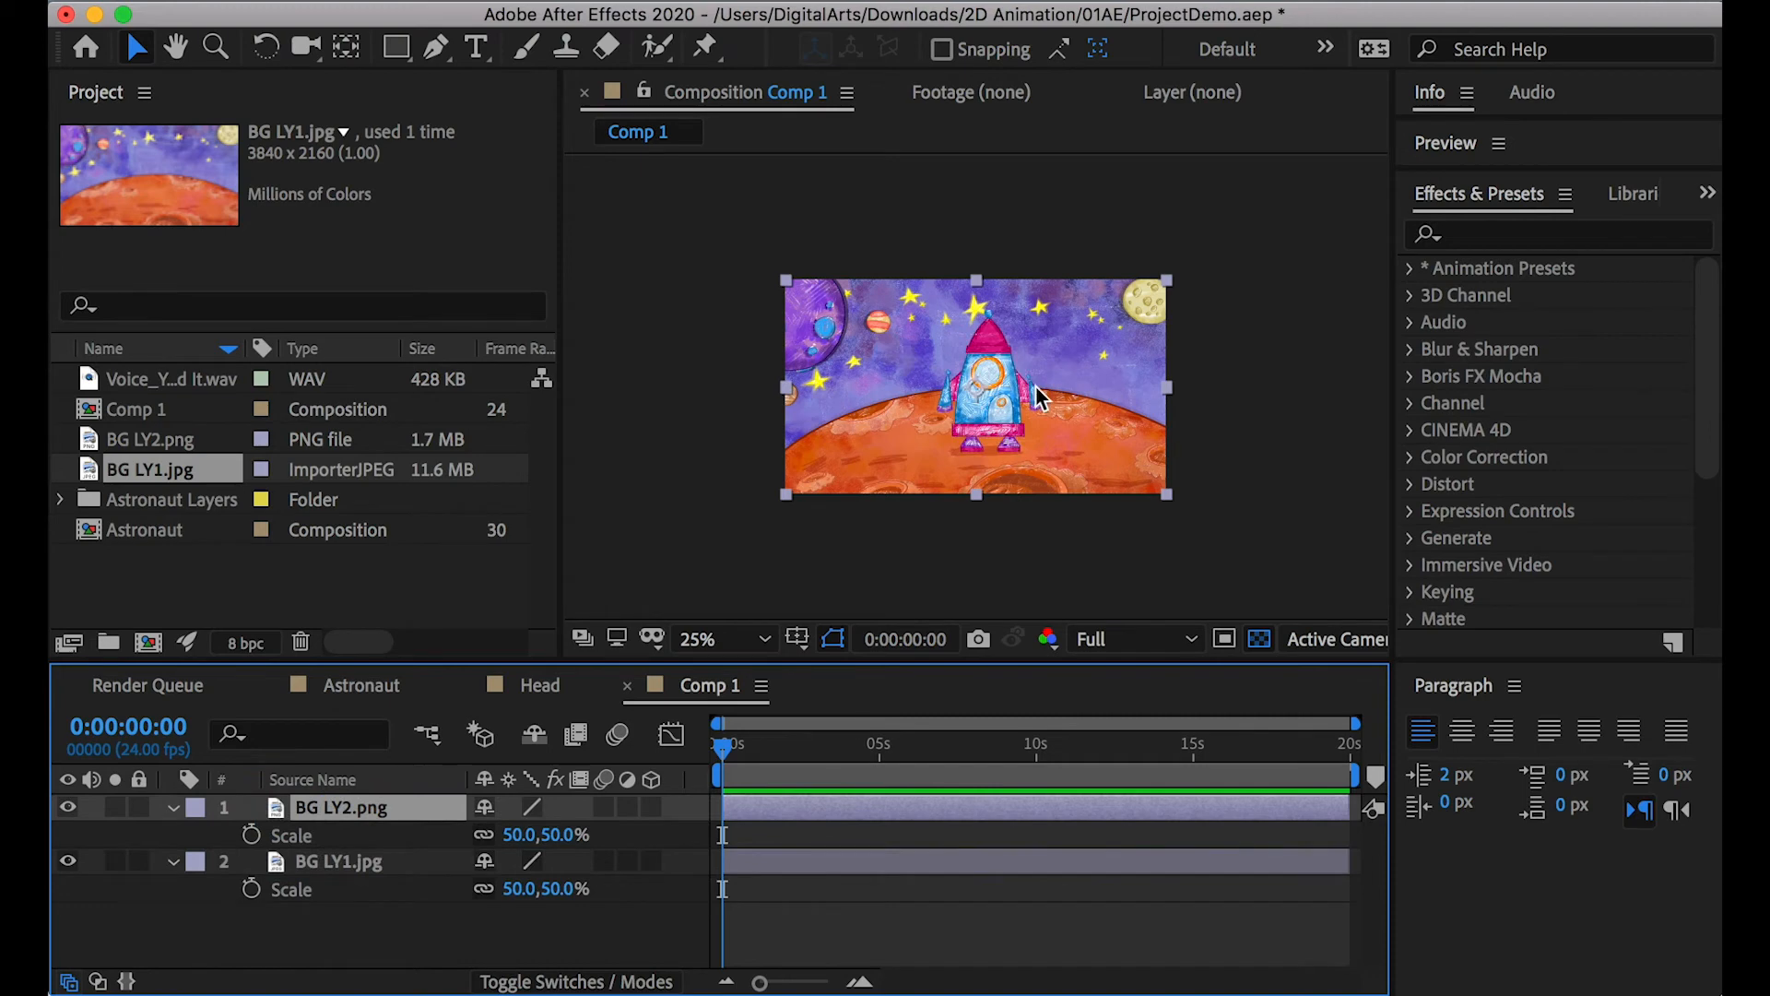
Move the BG LY2.png rocket slightly left of the scene's centre and set its Scale to 60%
key(period)
key(h)
drag(1068, 429, 839, 414)
key(v)
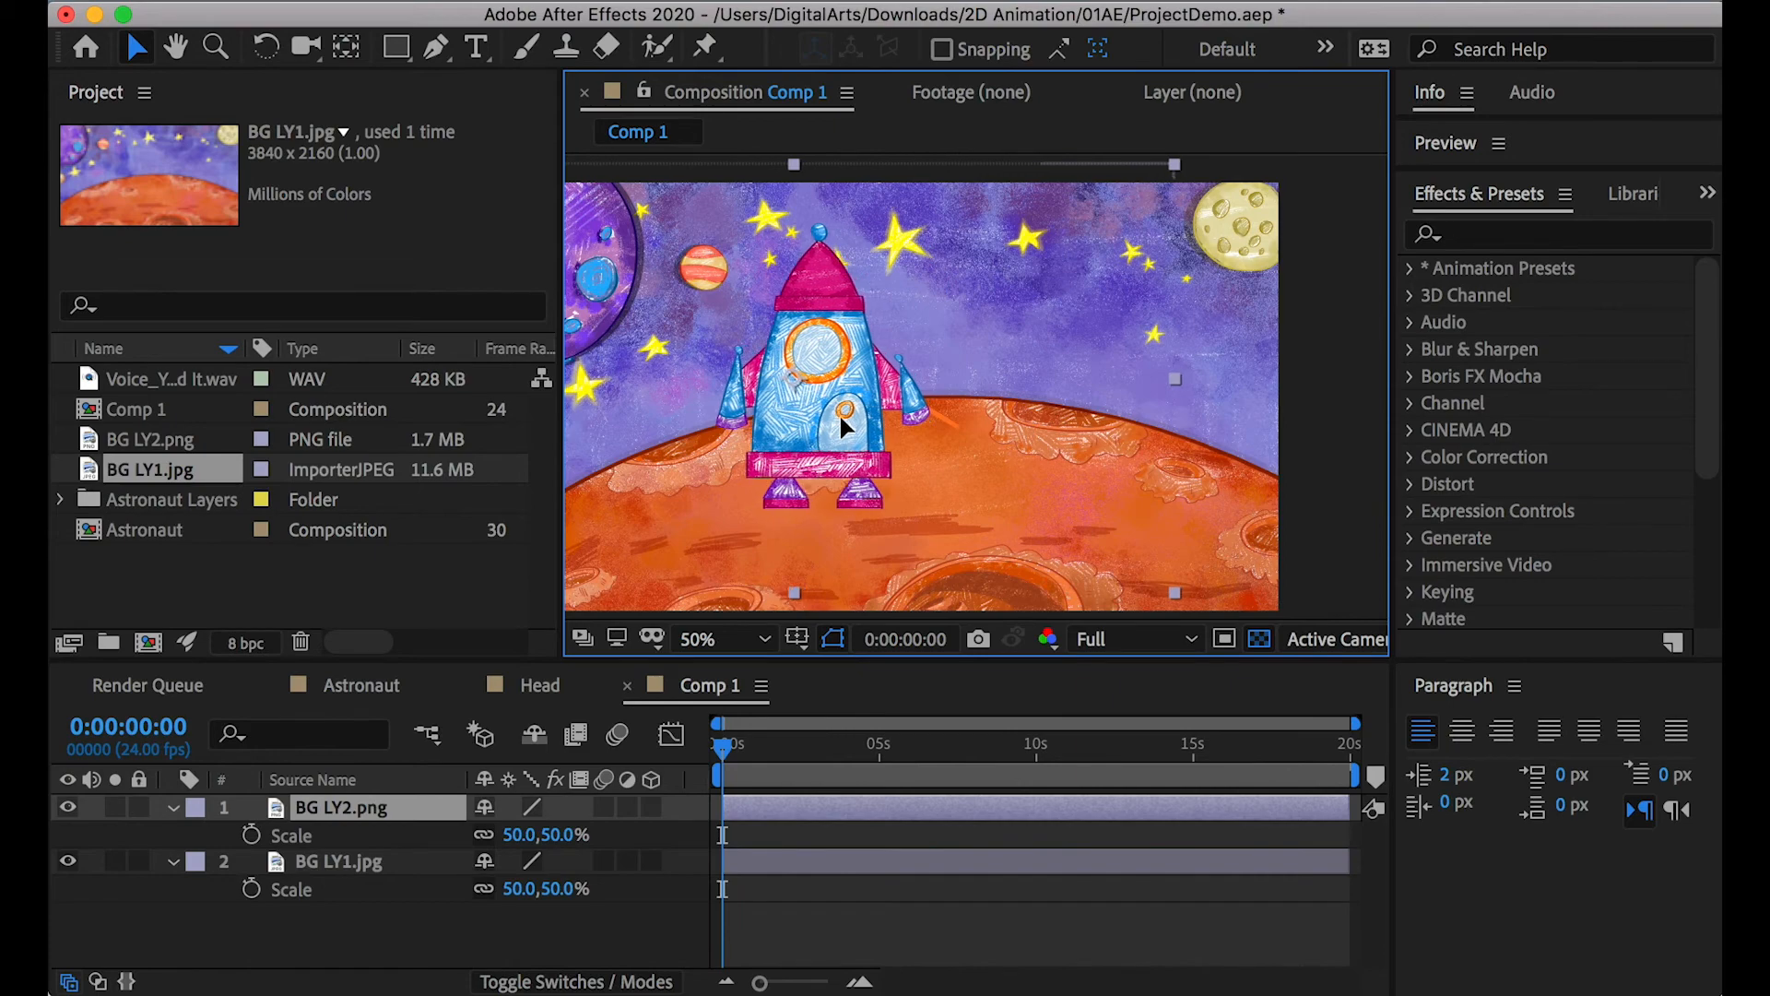
key(p)
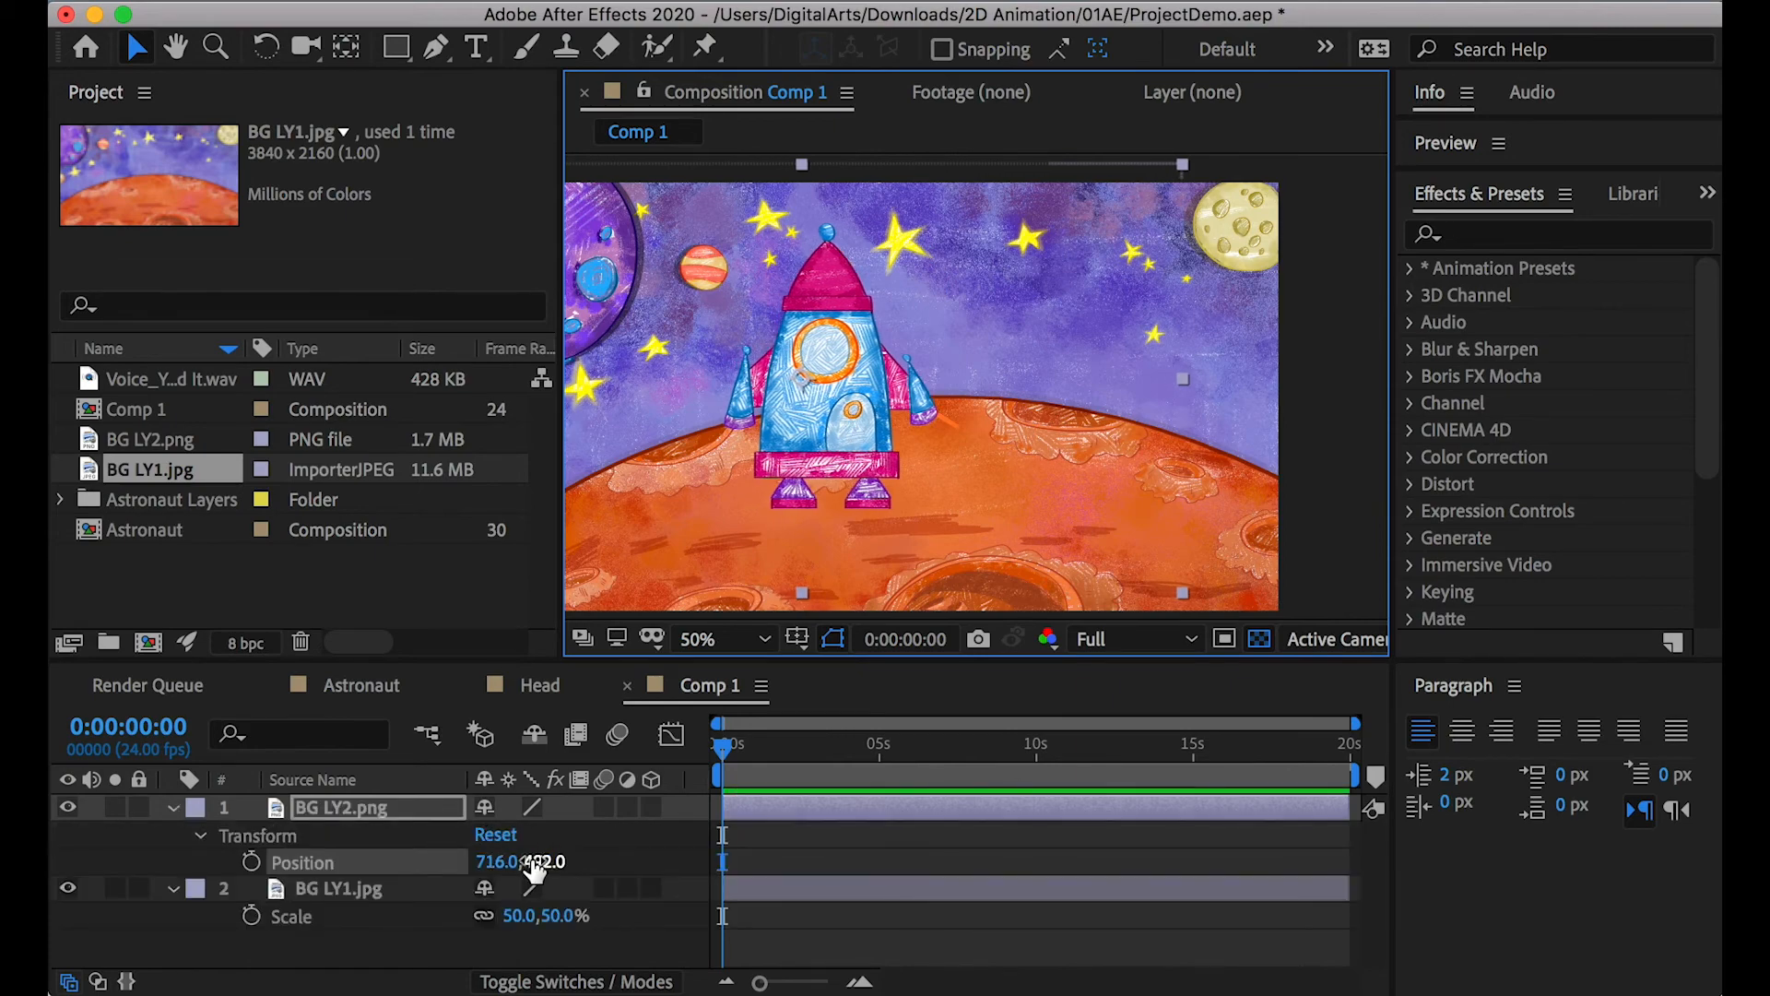
key(s)
drag(564, 836, 574, 836)
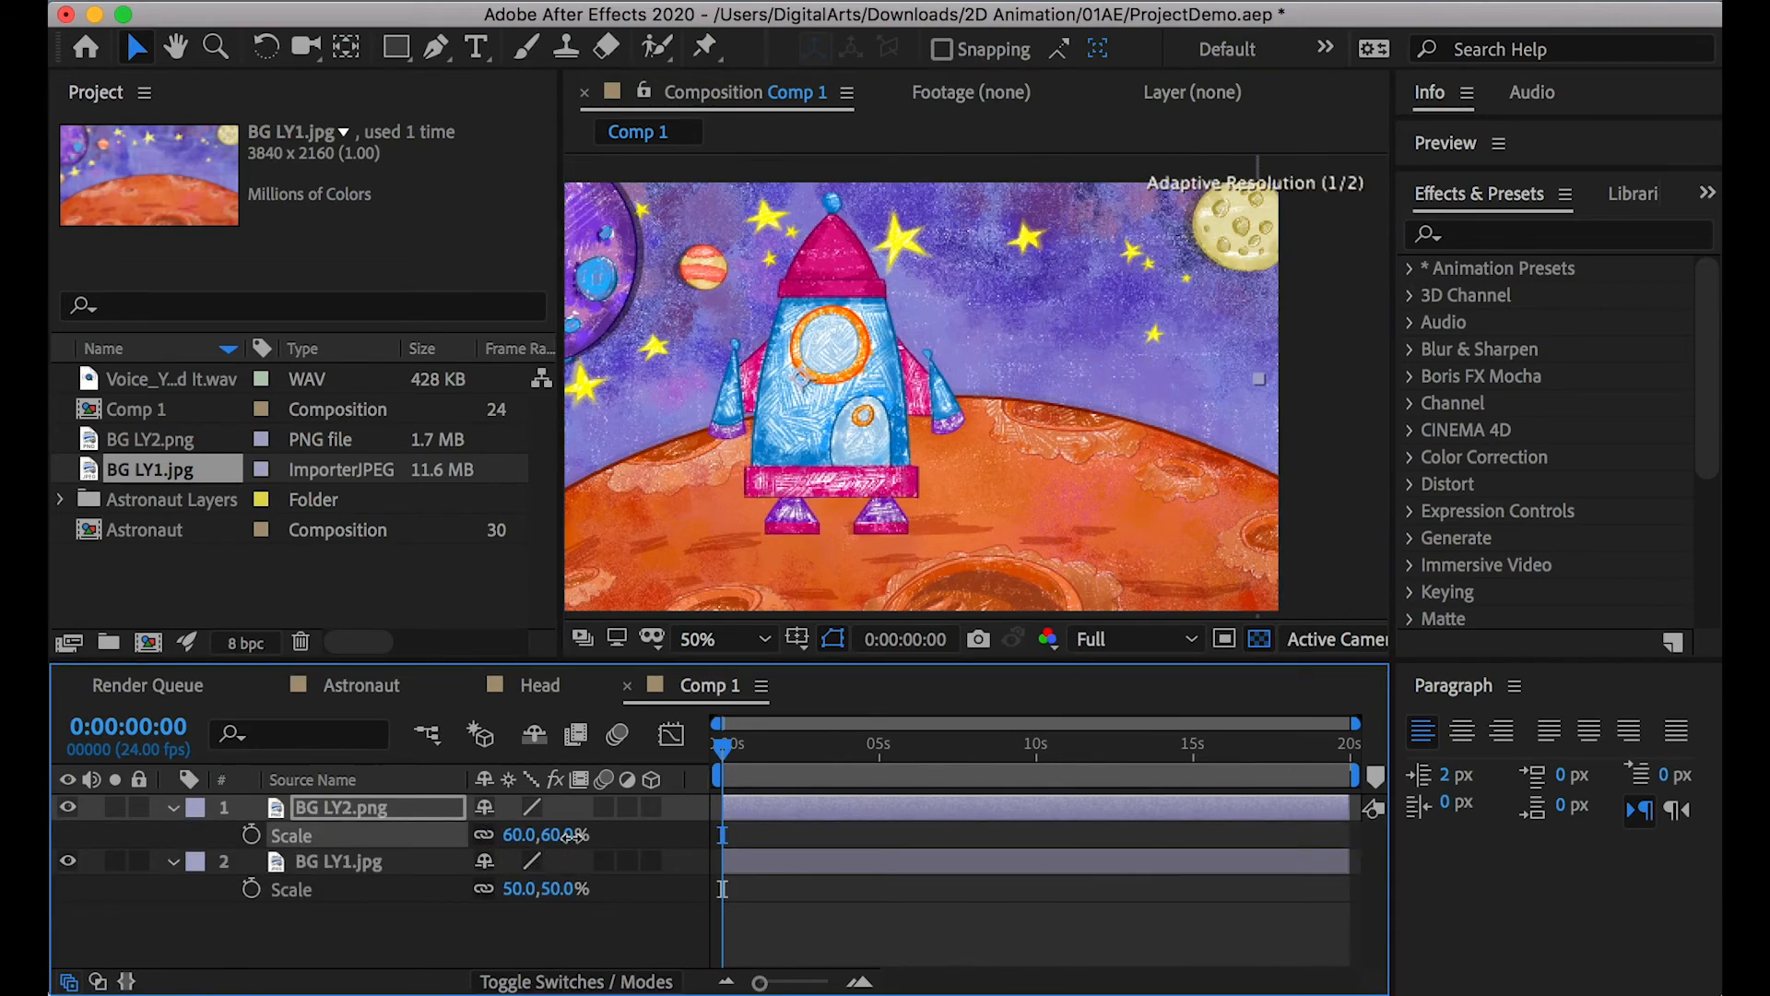
drag(850, 434, 839, 424)
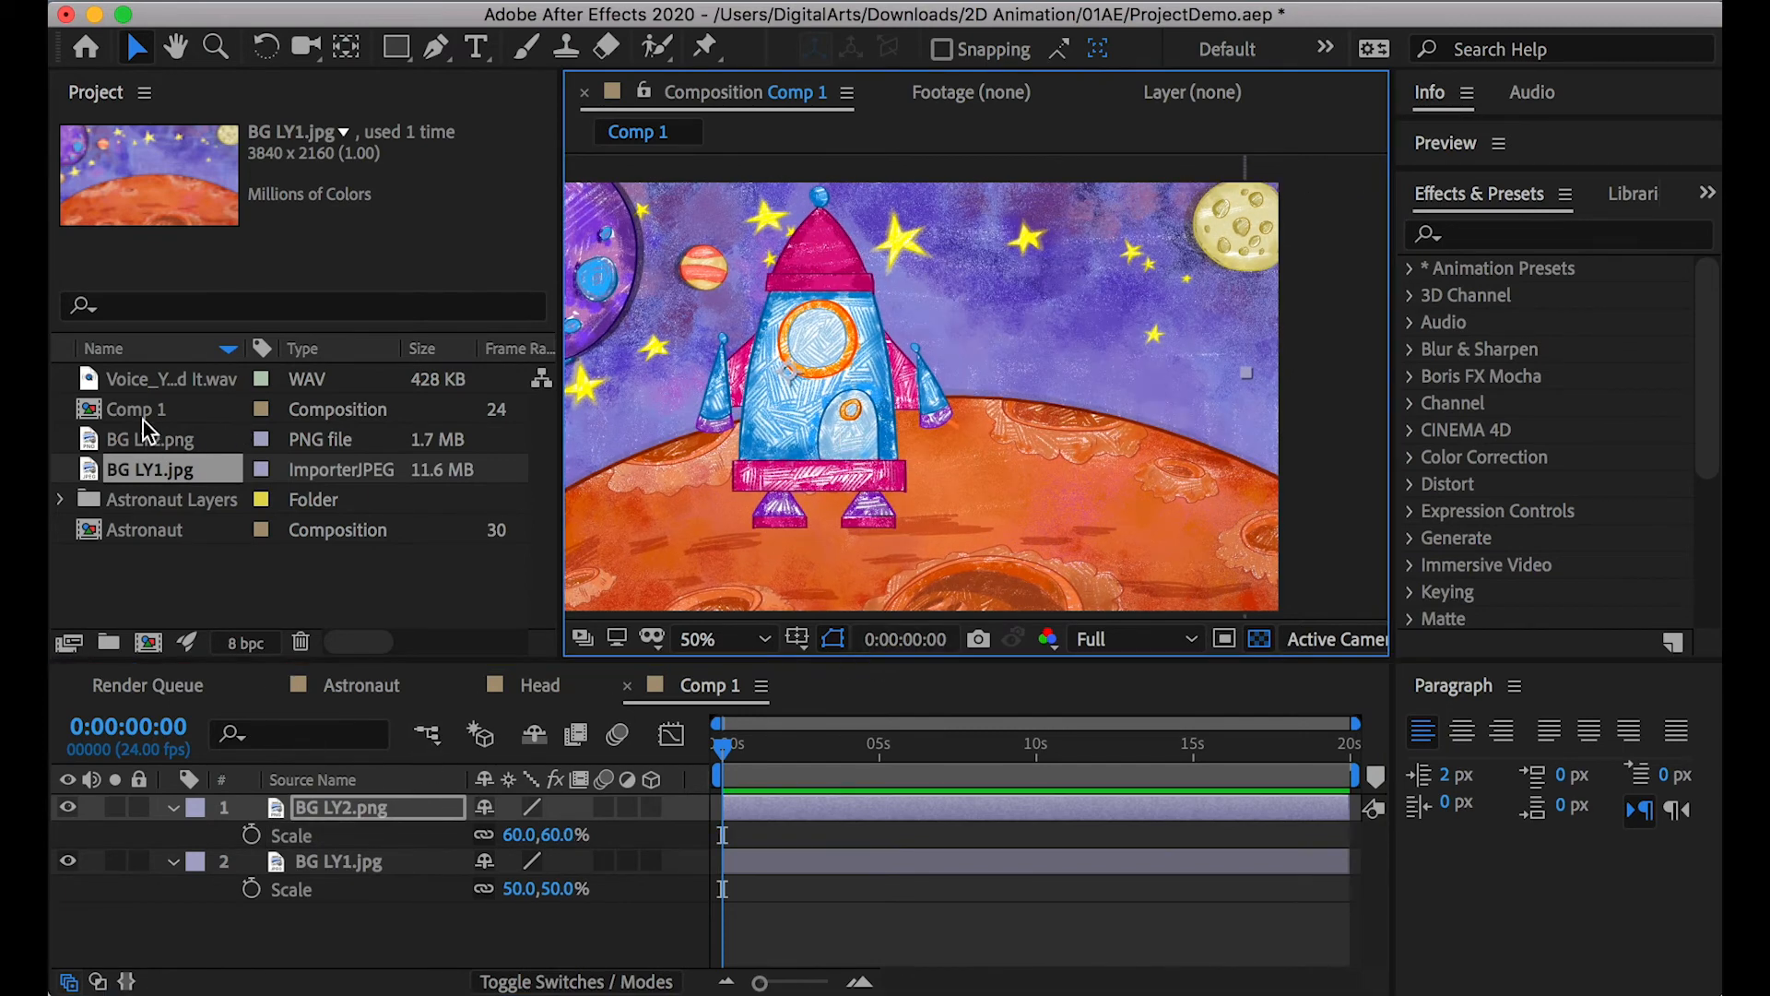
Add the Astronaut composition between the rocket and planet layers, partly hidden behind the rocket, and lower both together
drag(136, 531, 350, 853)
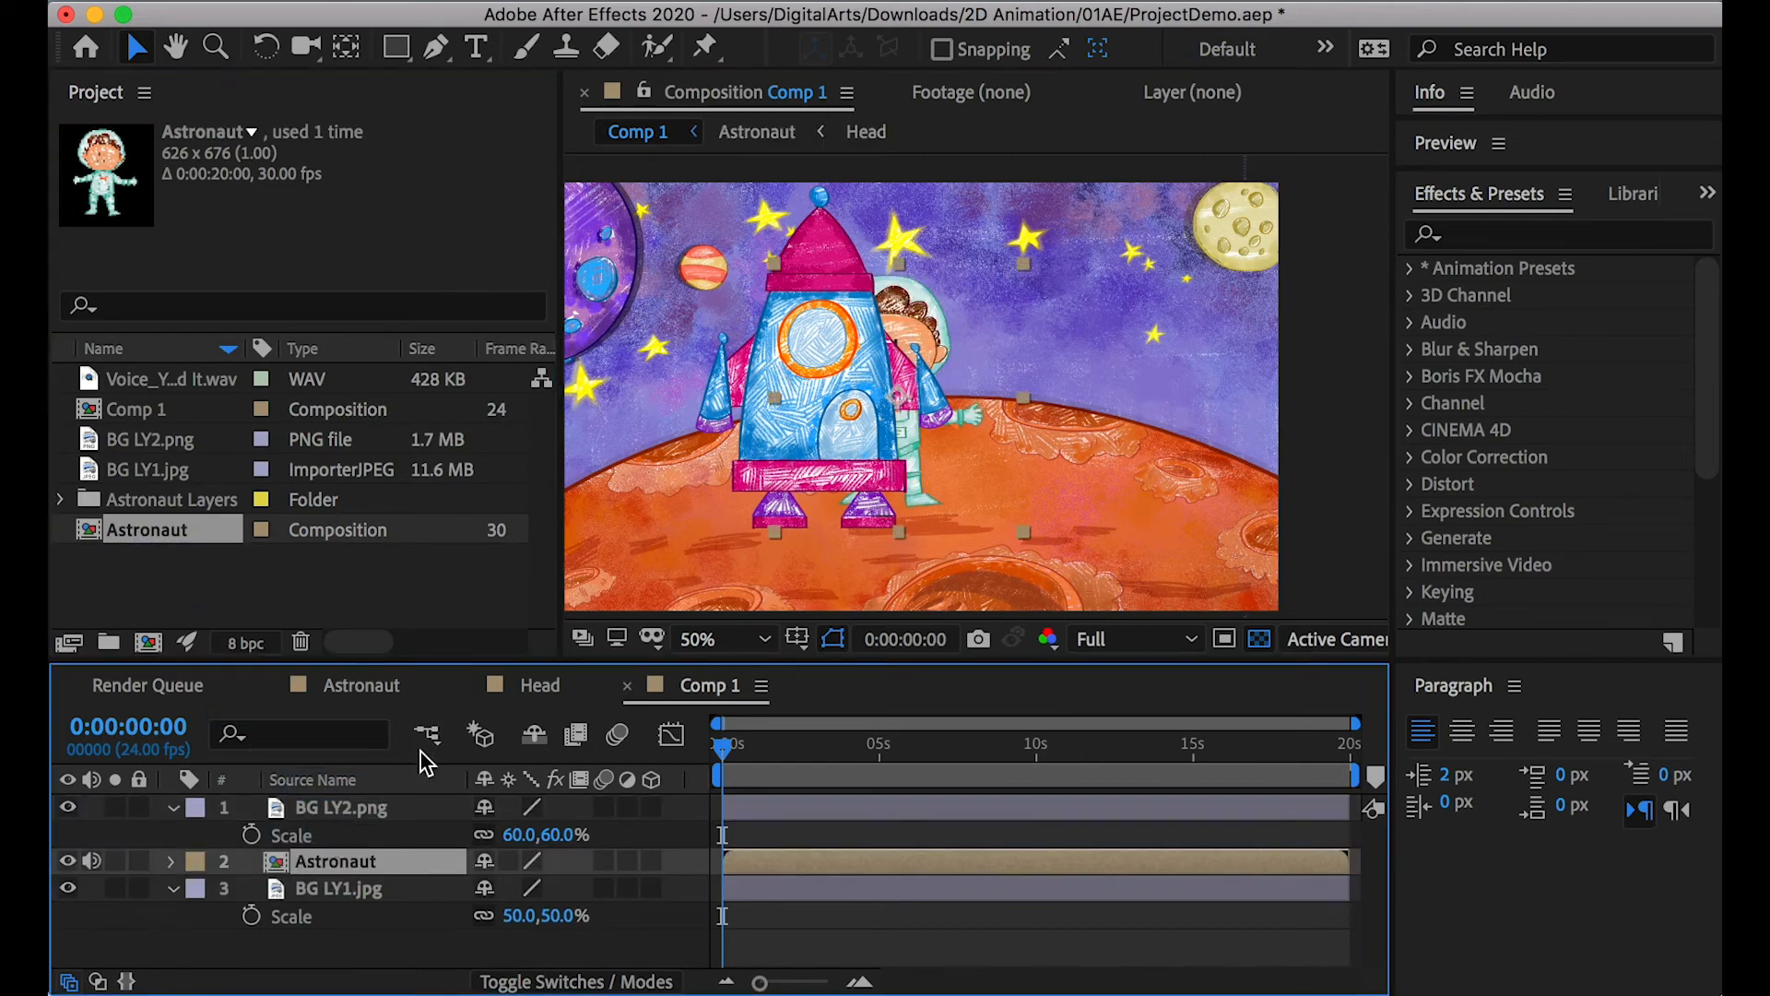
mouse_move(917, 446)
mouse_down()
mouse_move(944, 440)
mouse_move(943, 455)
mouse_up()
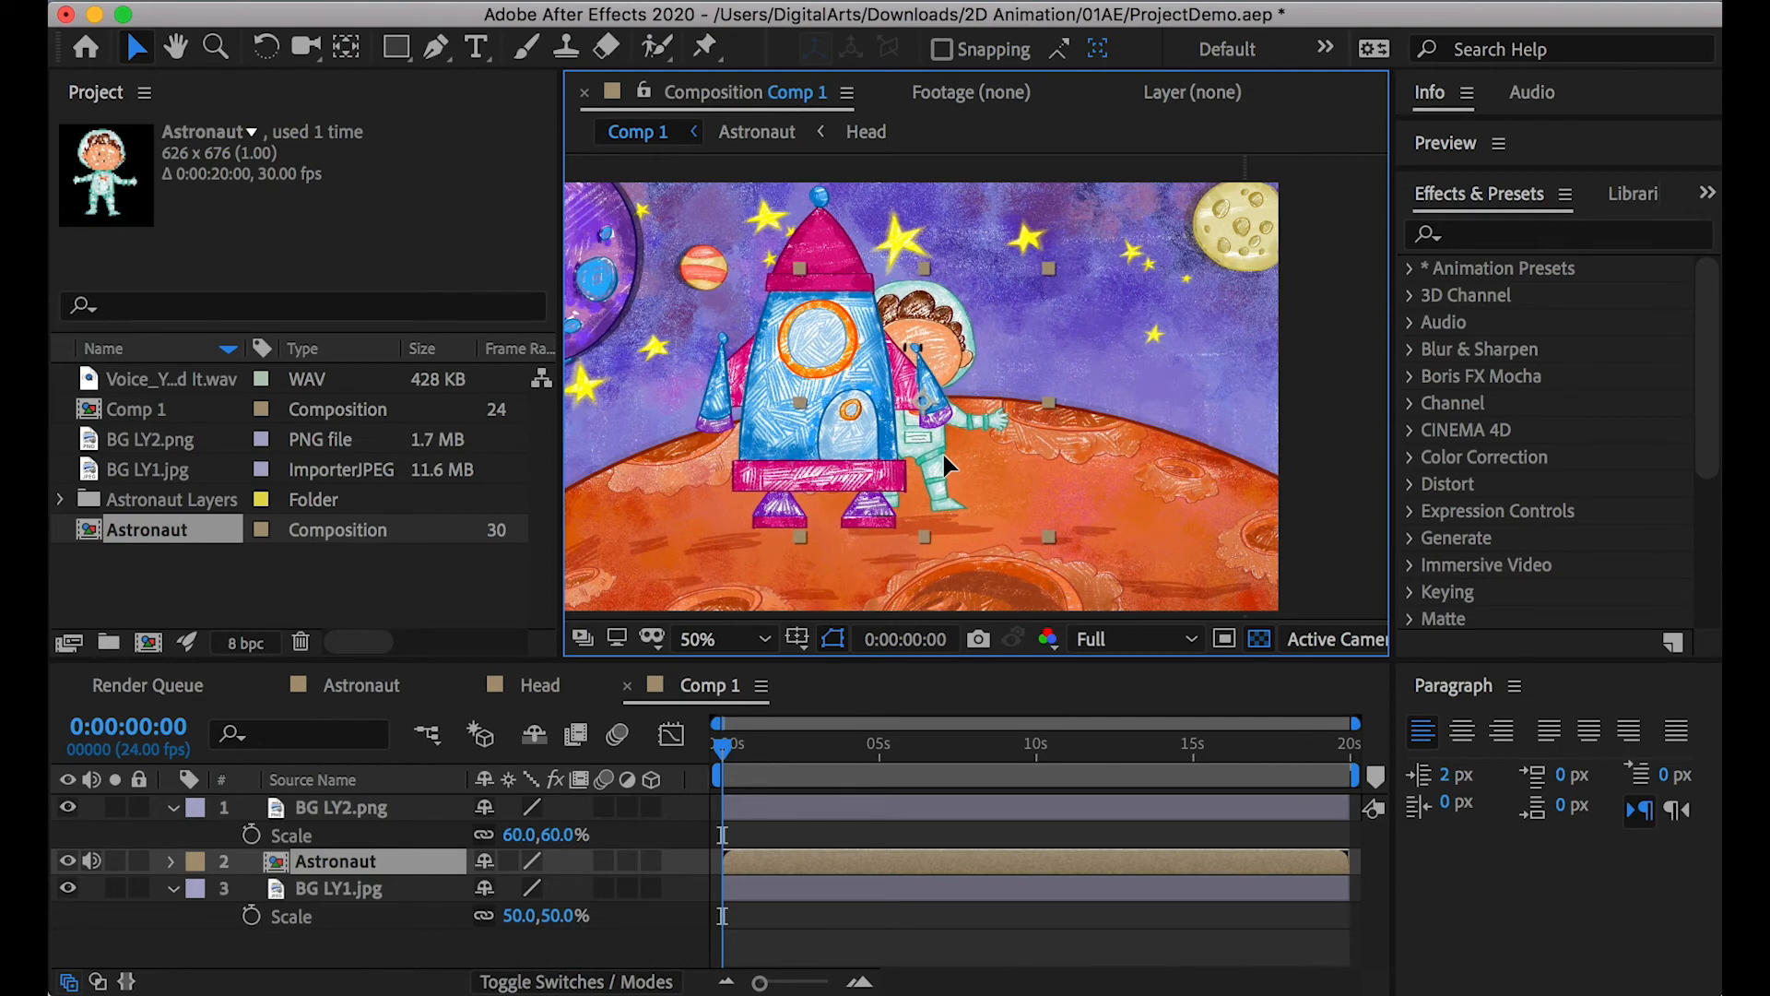
click(355, 810)
drag(831, 430, 823, 462)
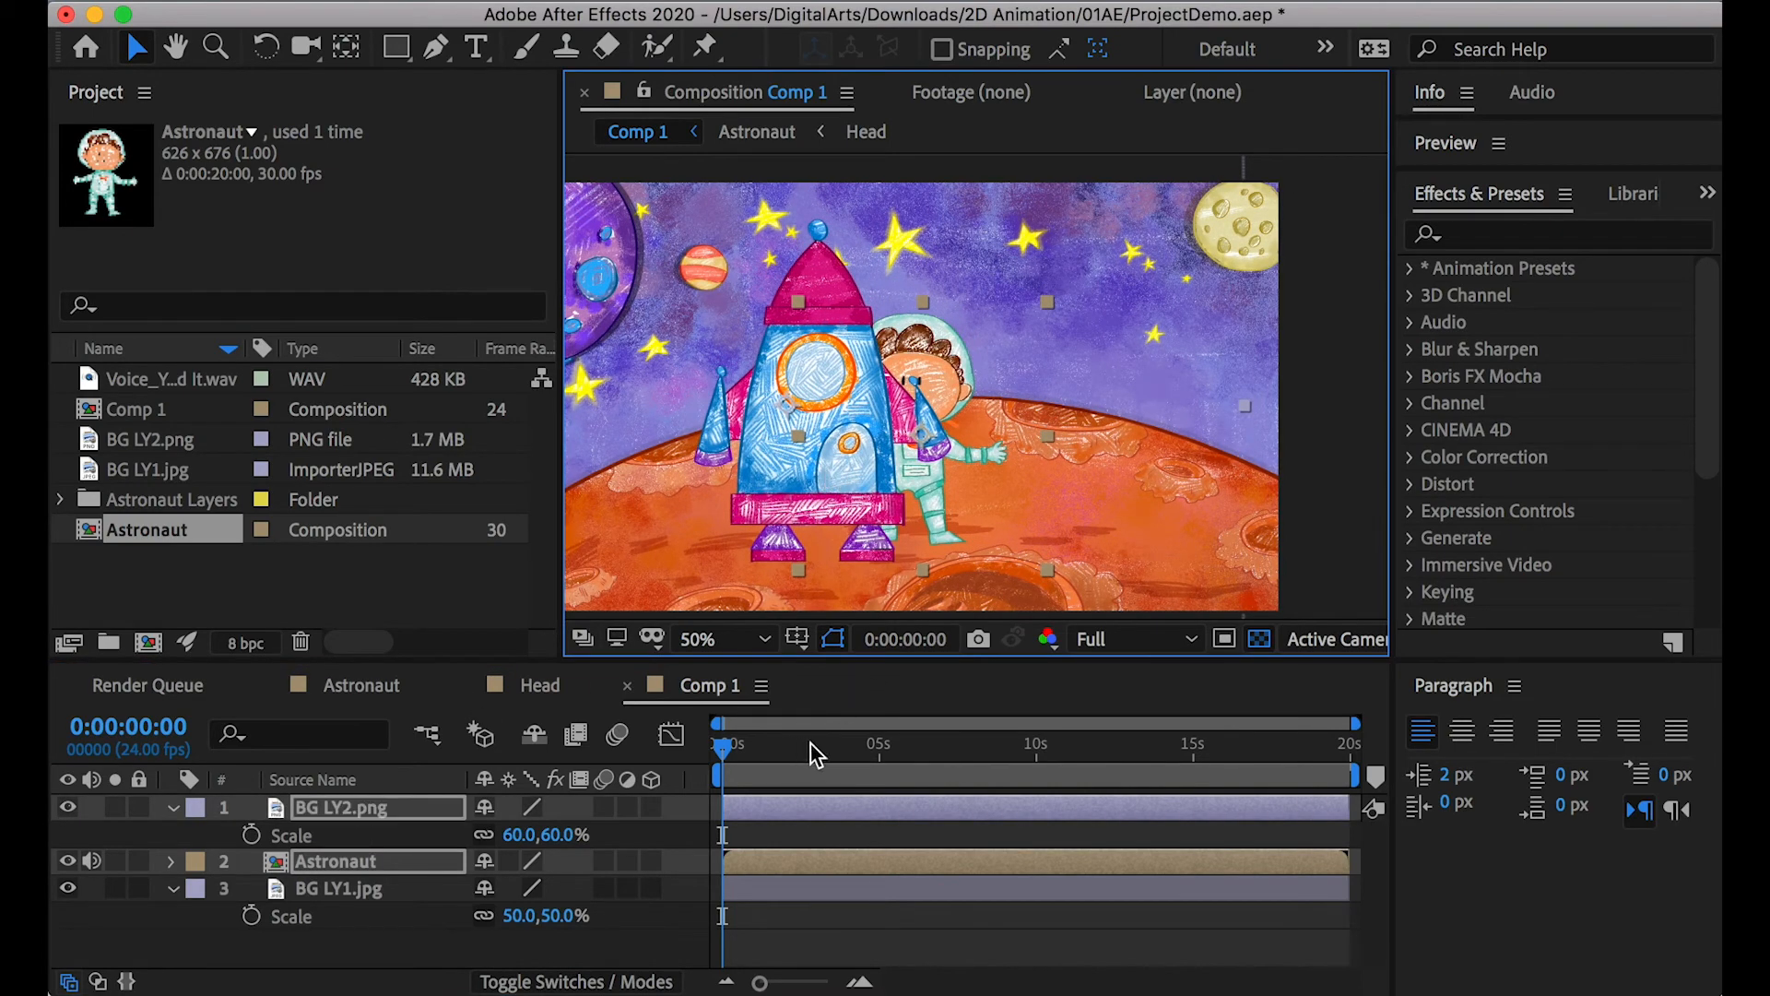
Move the Astronaut layer's anchor point down to the astronaut's feet with the Pan Behind tool
drag(1356, 723, 788, 724)
click(339, 888)
click(332, 865)
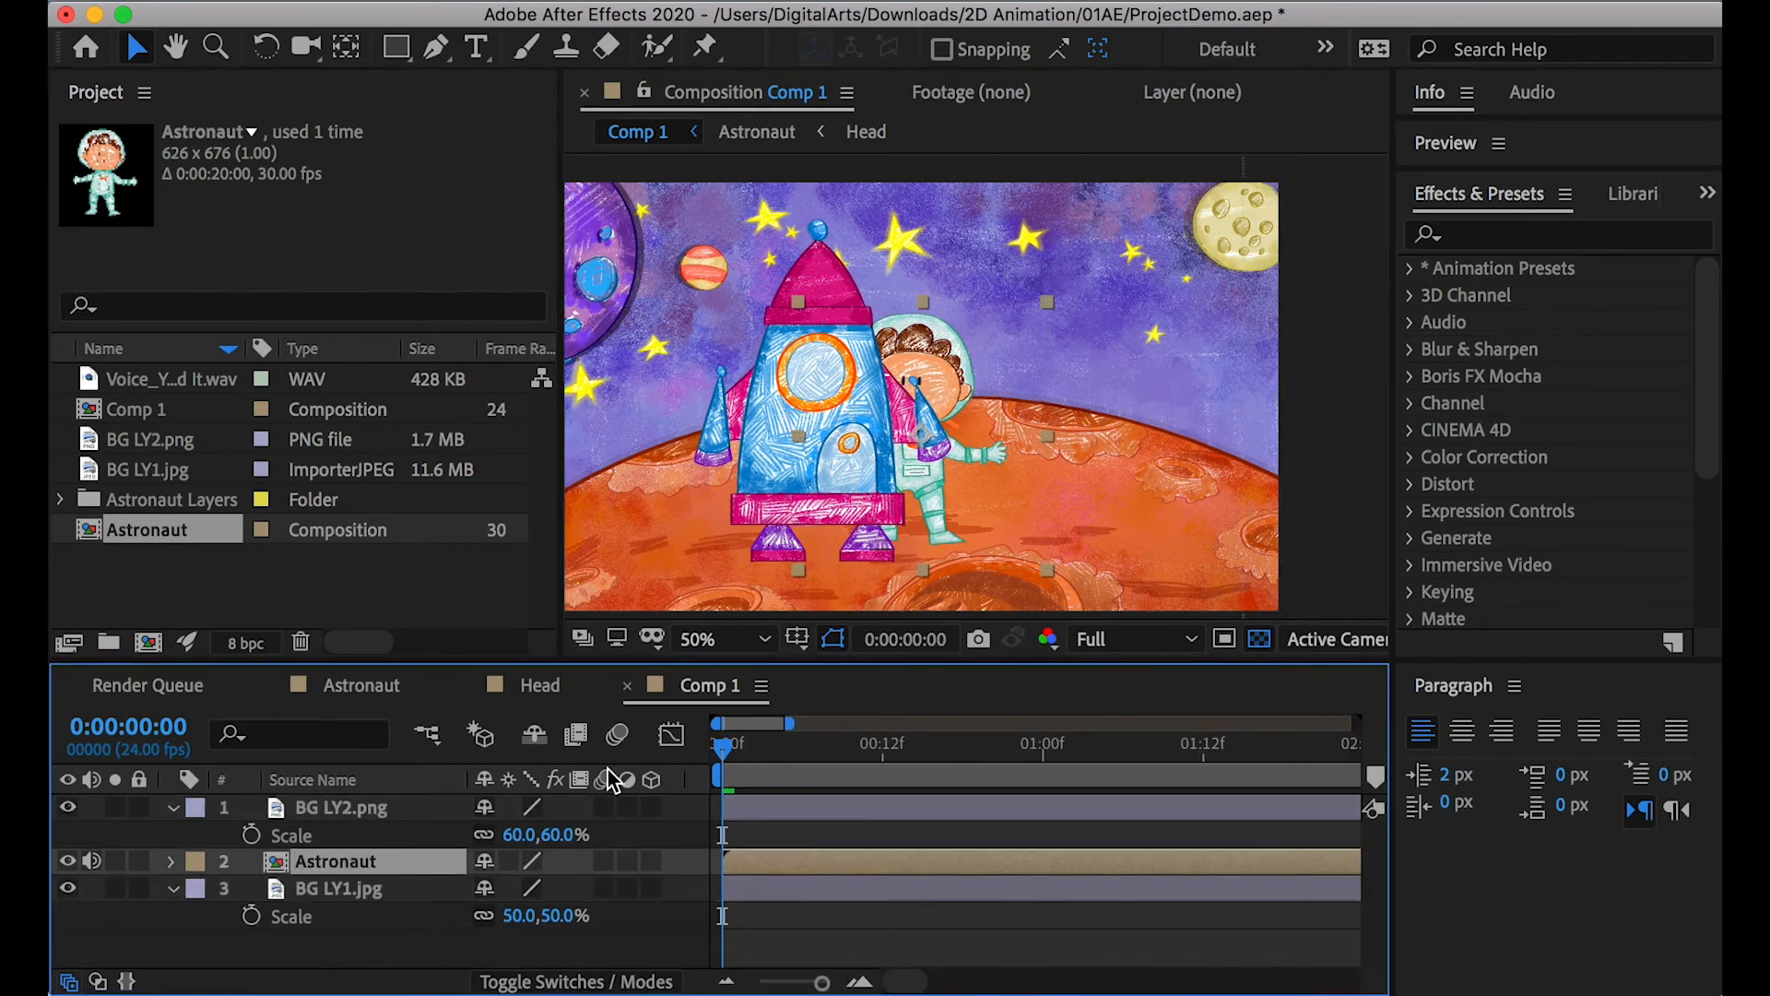
drag(917, 480, 1060, 428)
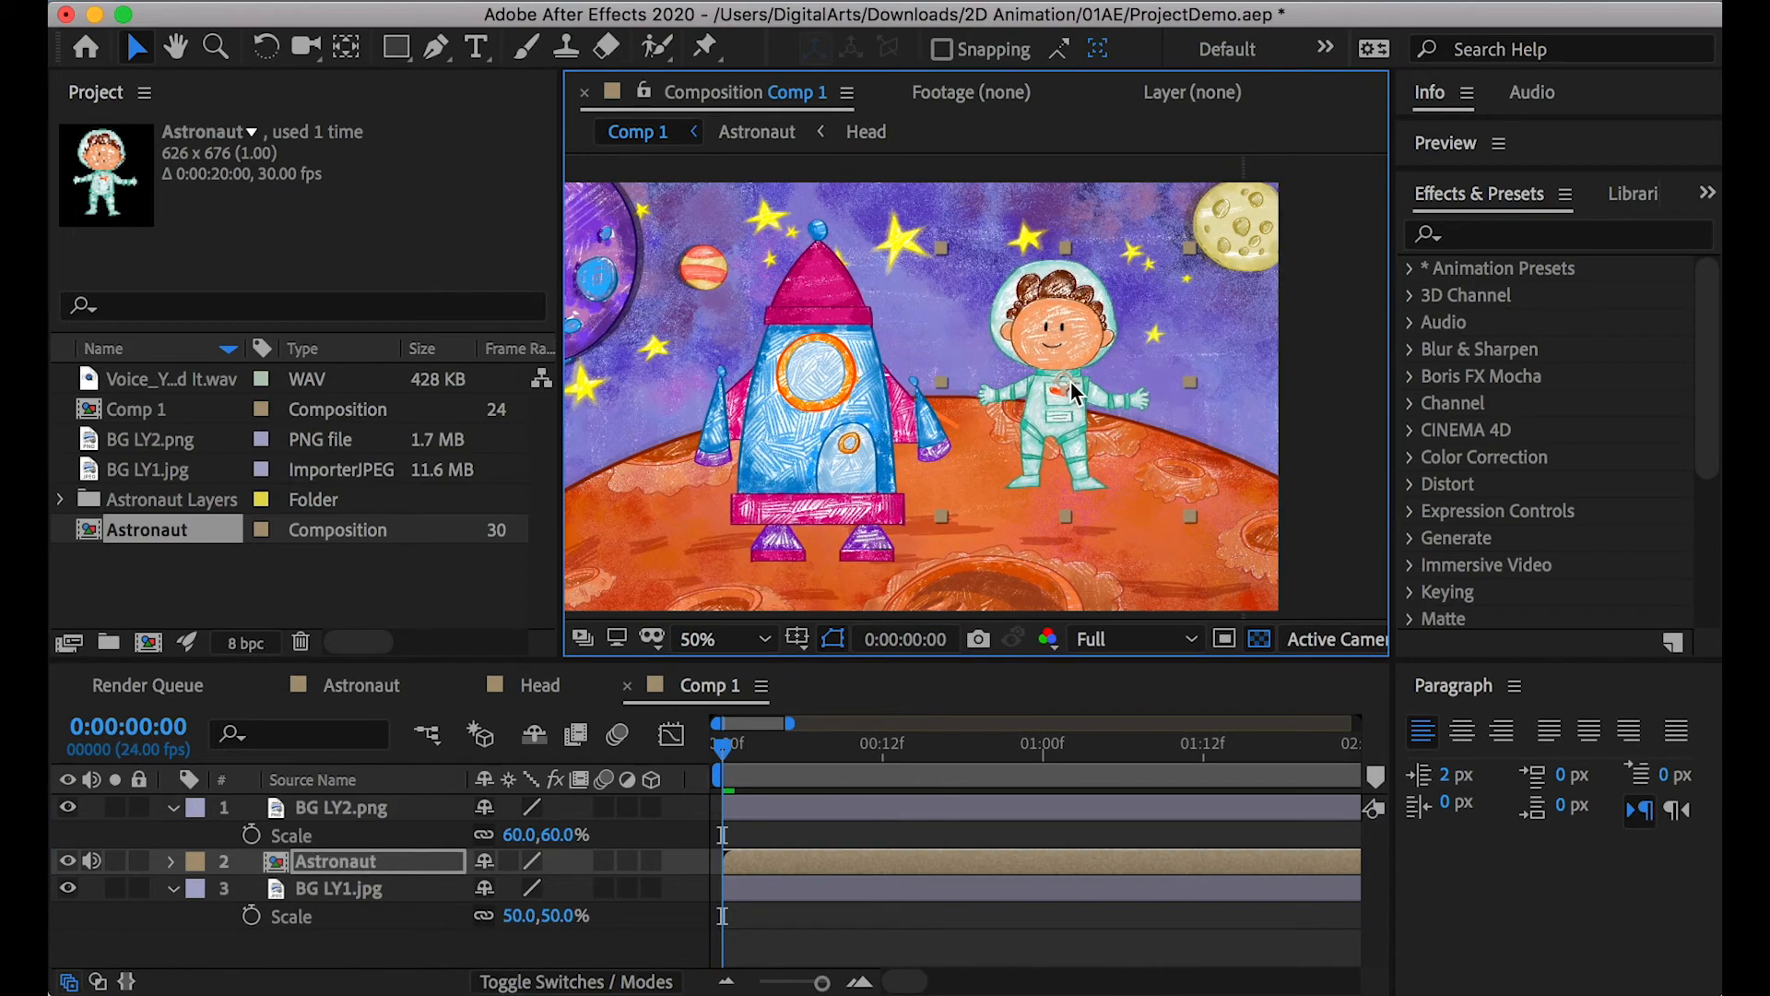
drag(1060, 420, 934, 454)
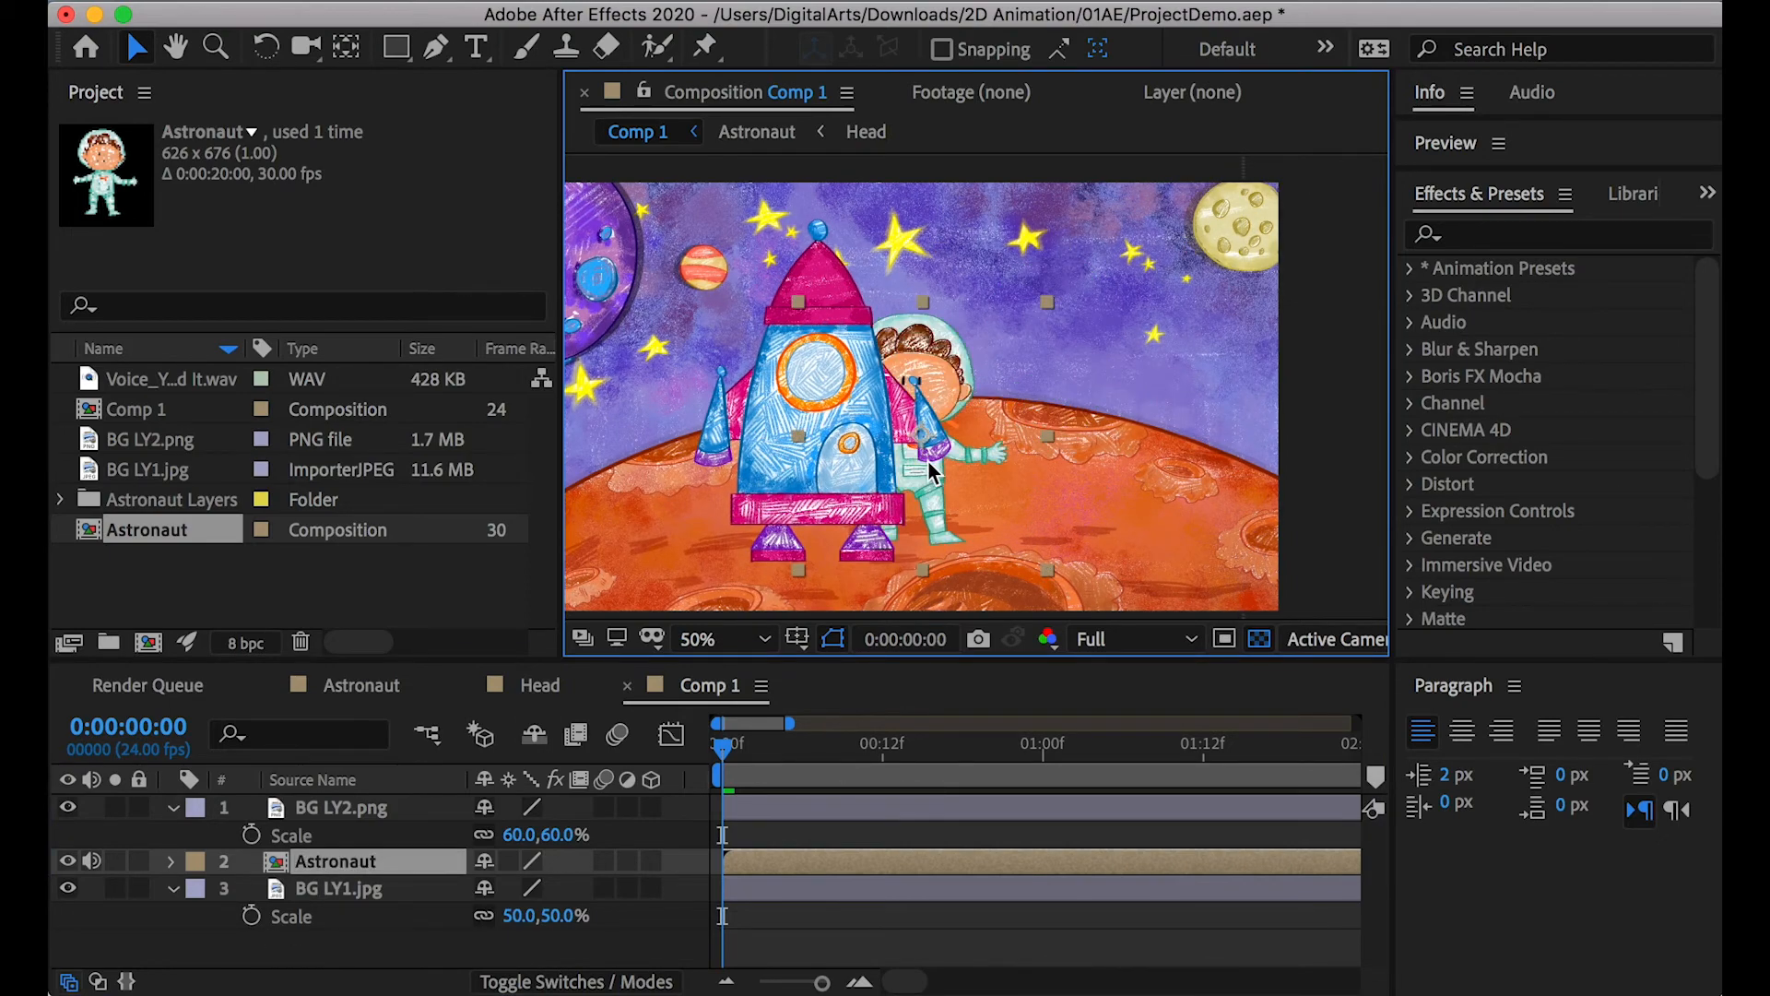
click(346, 47)
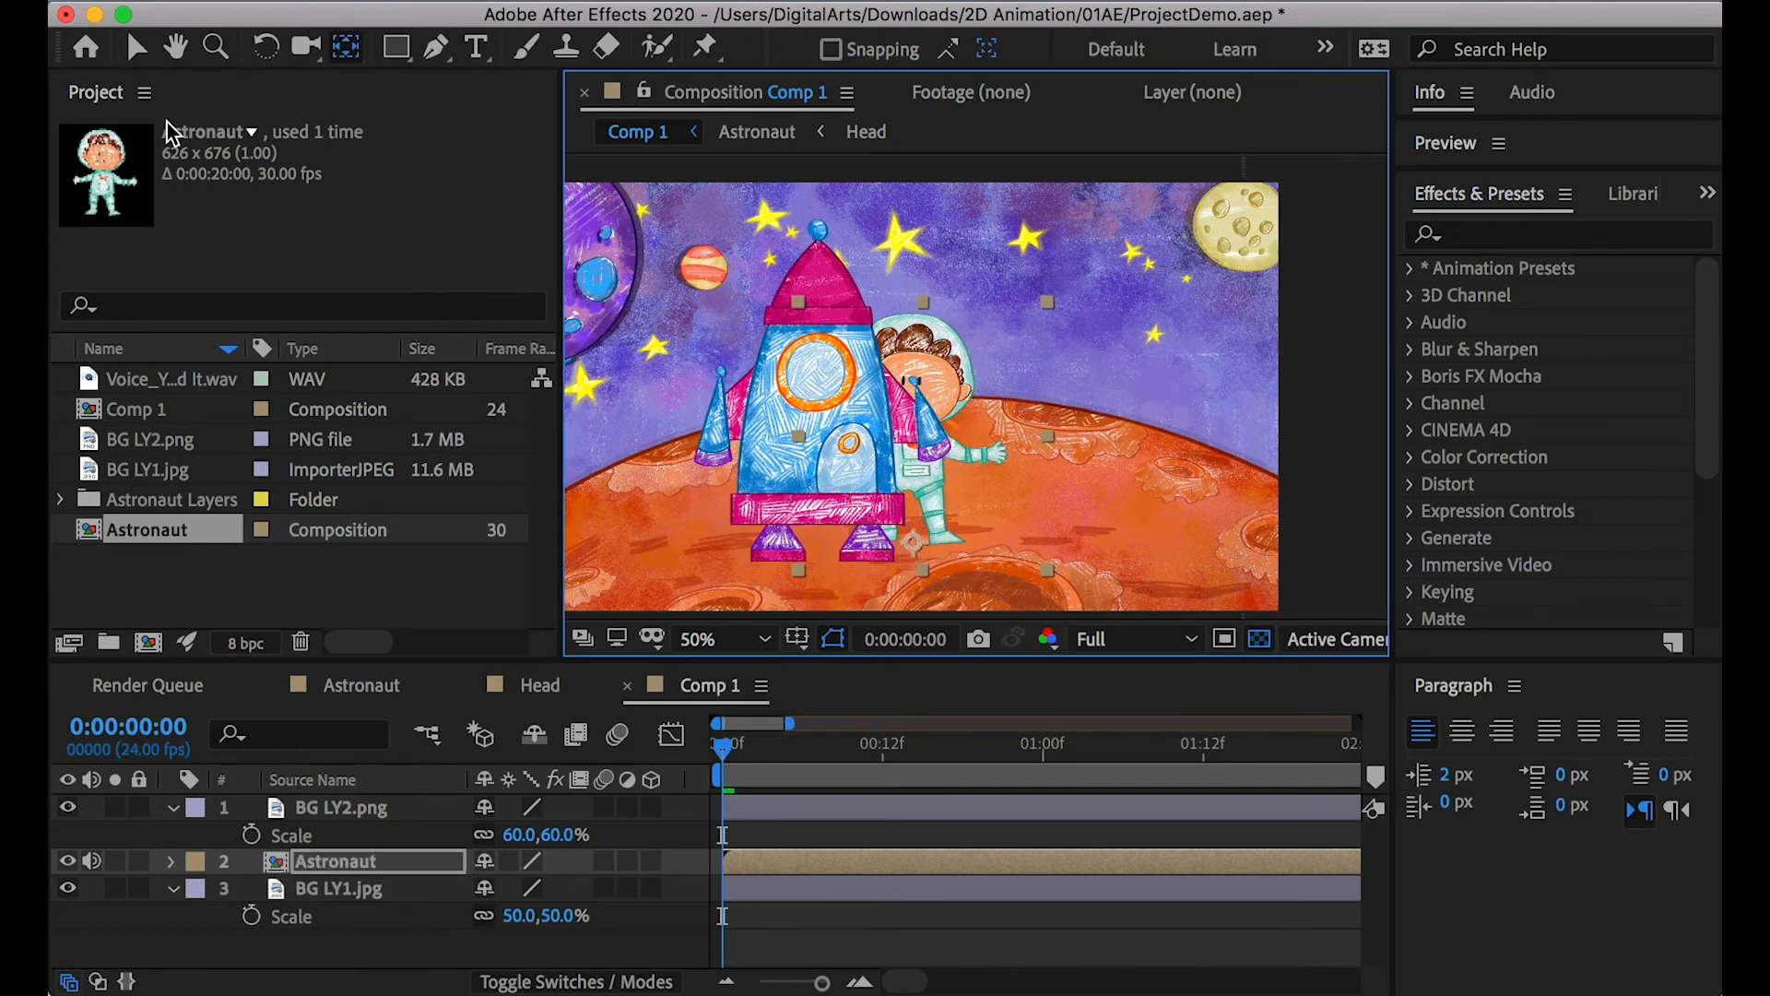
click(136, 47)
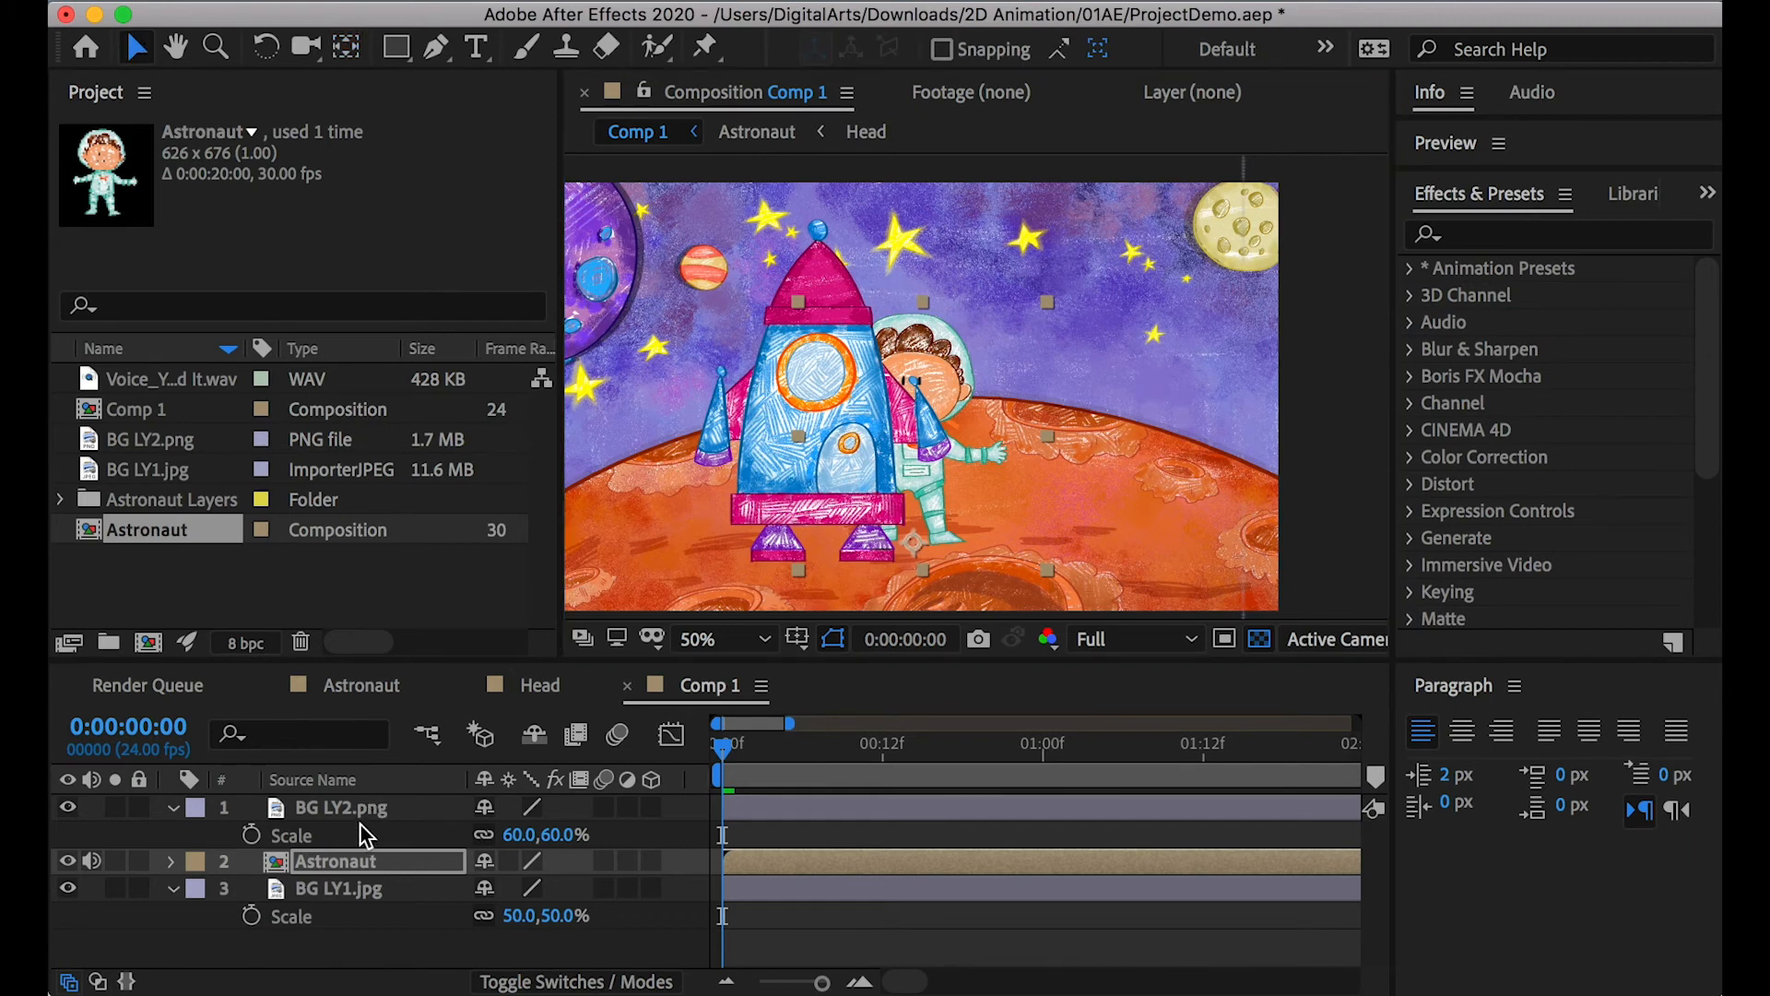
Add a Position keyframe to the Astronaut layer at 0:00:00:00
key(p)
click(251, 888)
drag(788, 723, 788, 723)
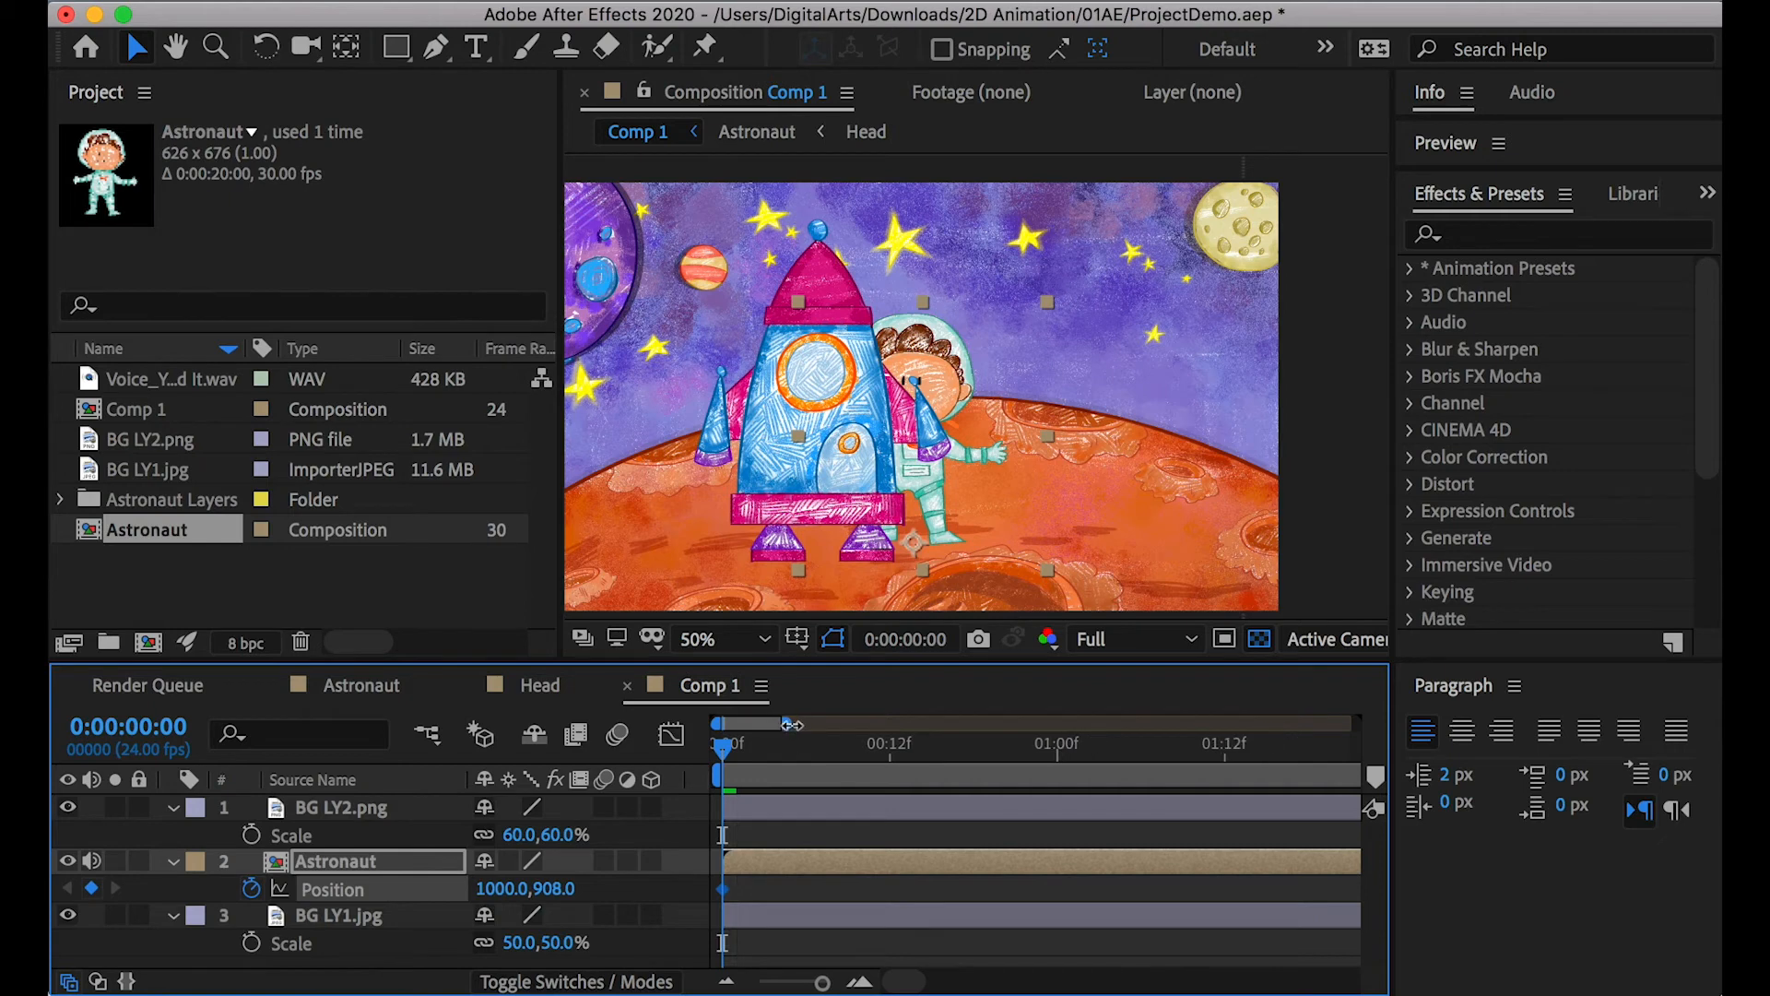
Match the landing time from the Astronaut composition and add a Position keyframe at 0:00:01:10 in Comp 1, with the astronaut standing right of the rocket
drag(1259, 744, 1219, 763)
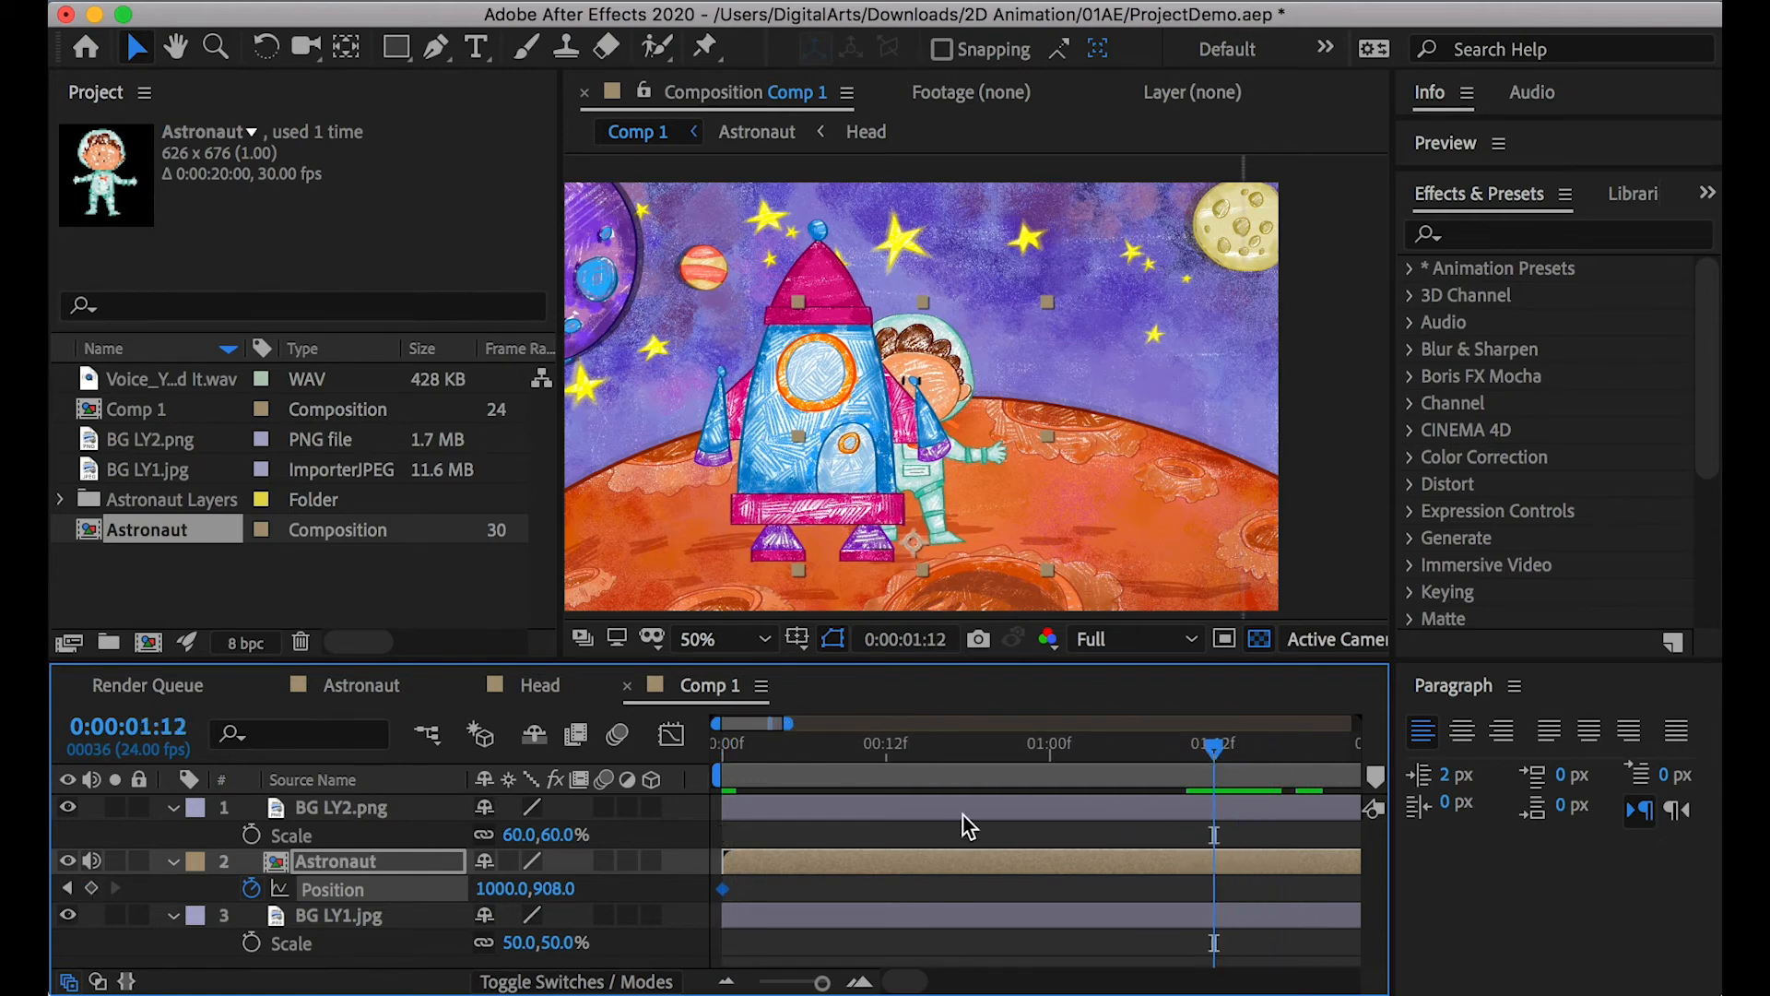
click(369, 689)
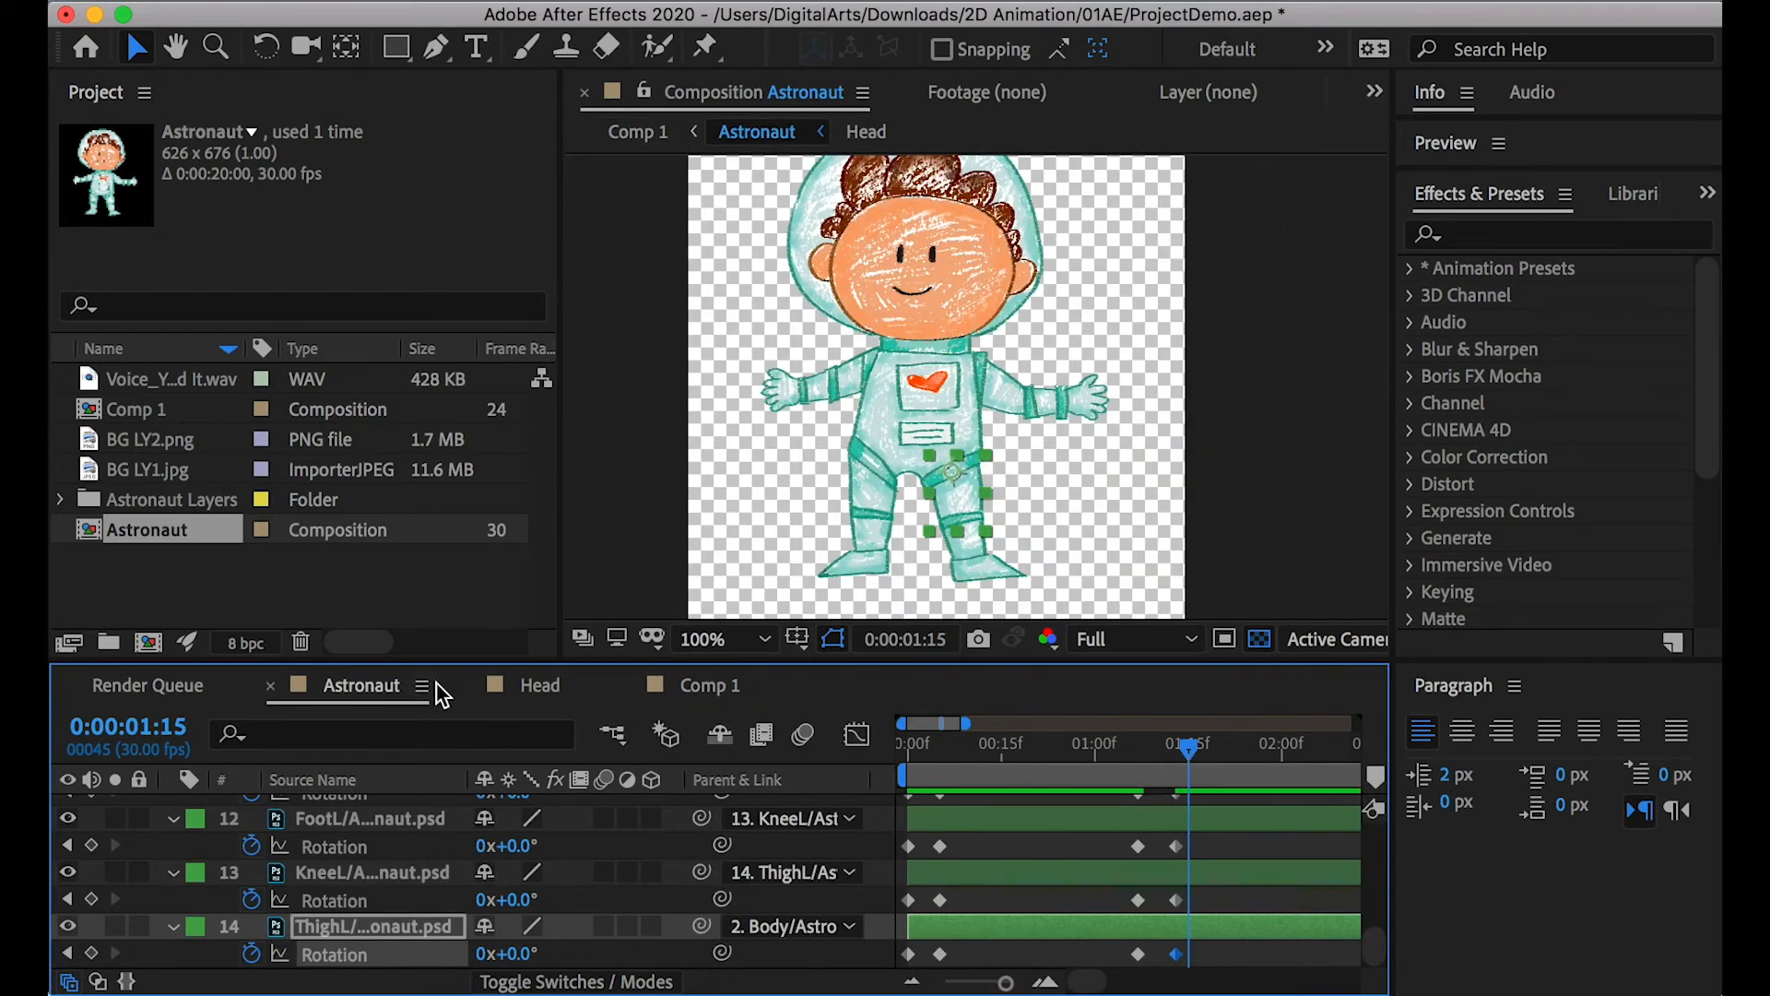
drag(1191, 748, 1183, 789)
click(701, 687)
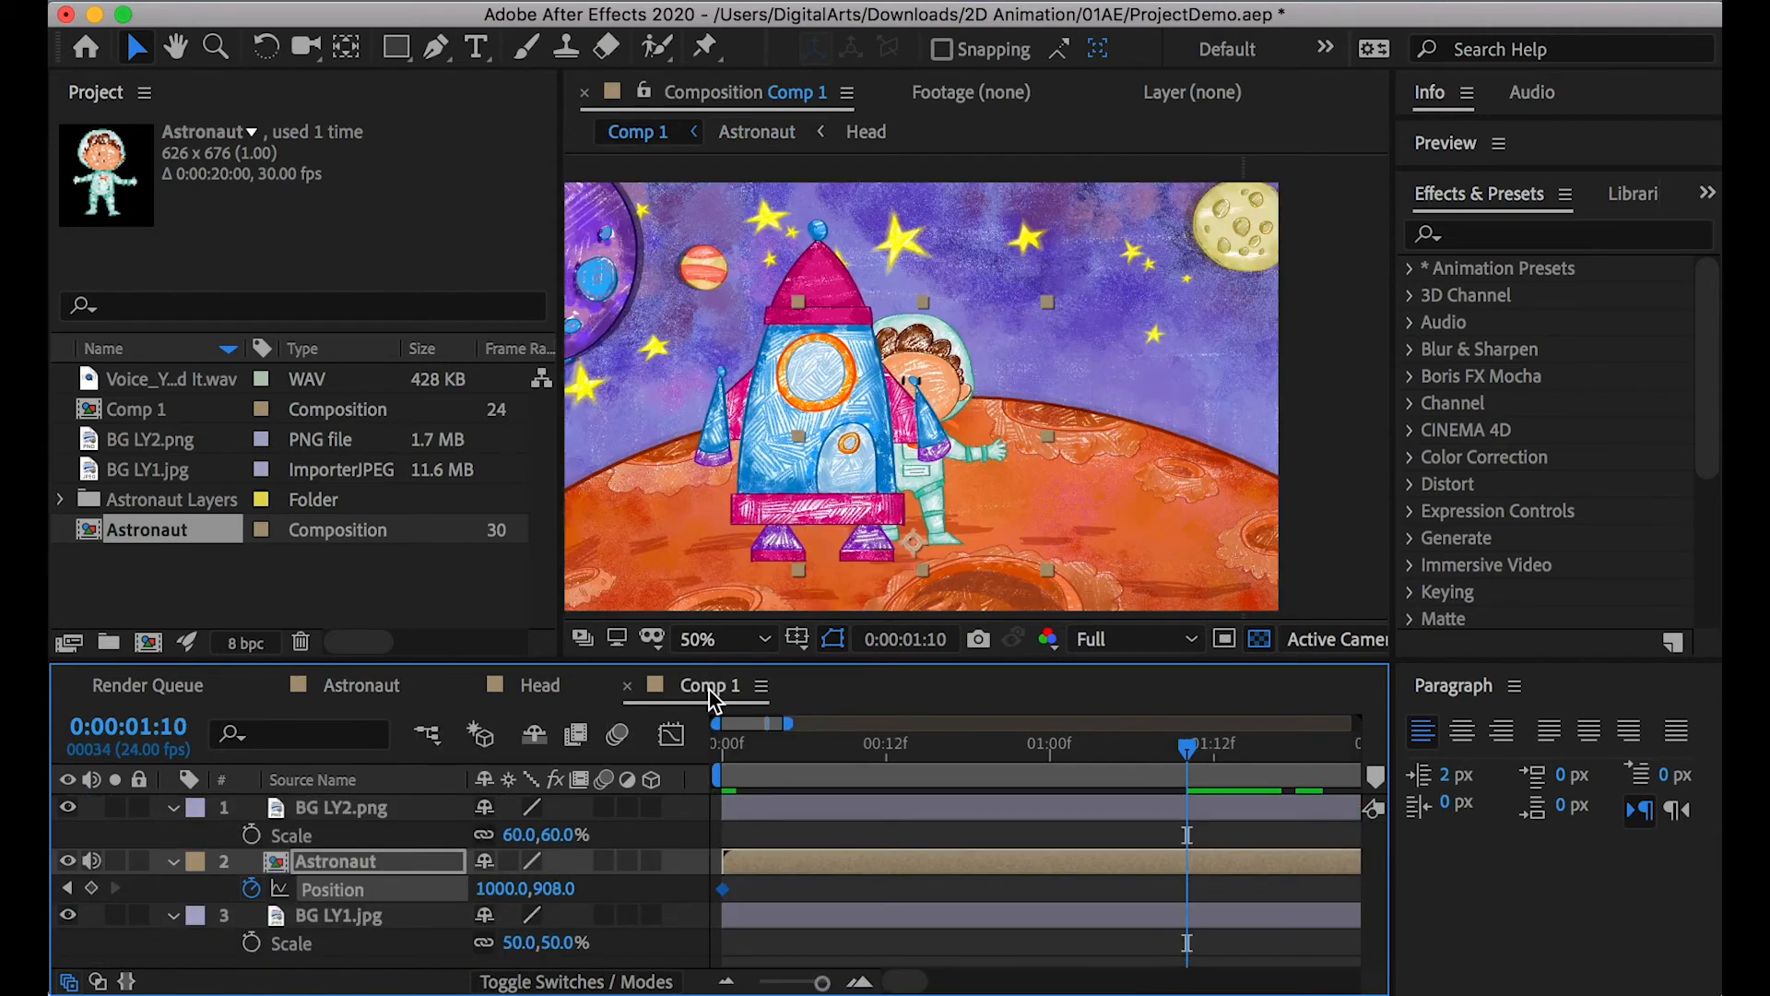
click(92, 888)
drag(912, 478, 1125, 483)
Raise the astronaut to about 1274, 606 at 0:00:00:17, shape the motion path into a rounded jump arc, and preview it
drag(971, 758, 955, 758)
drag(1016, 461, 1020, 337)
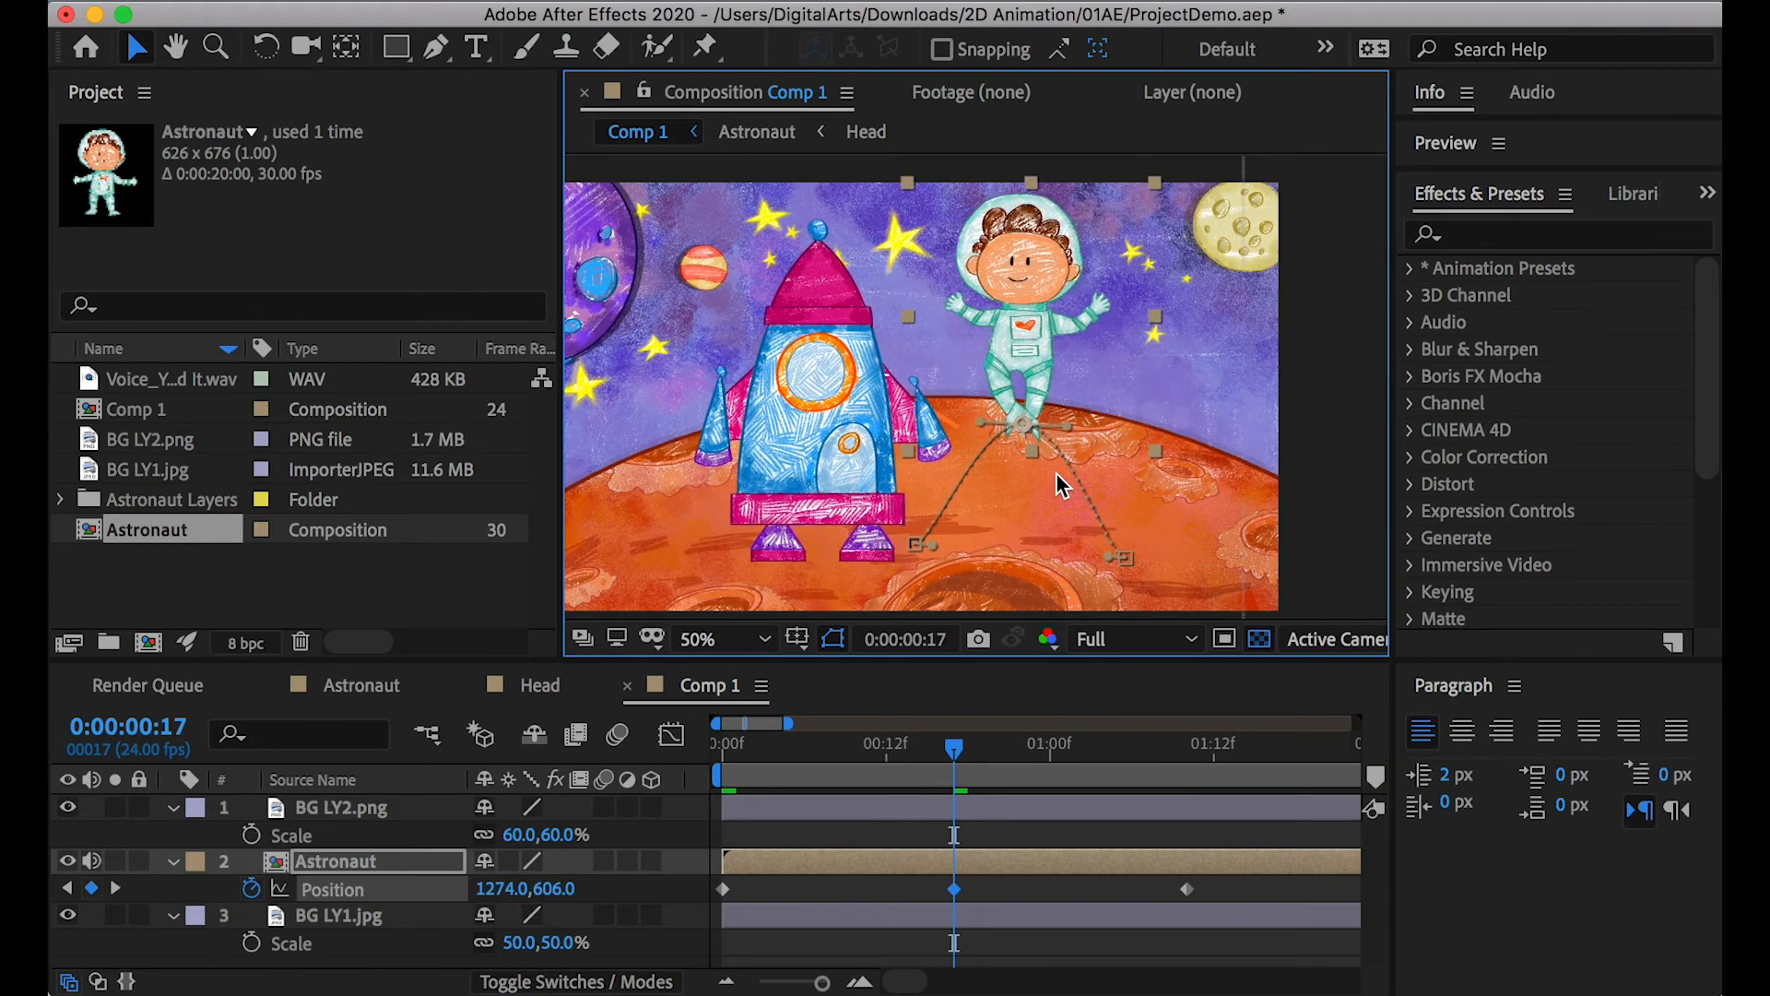
drag(974, 417, 1091, 423)
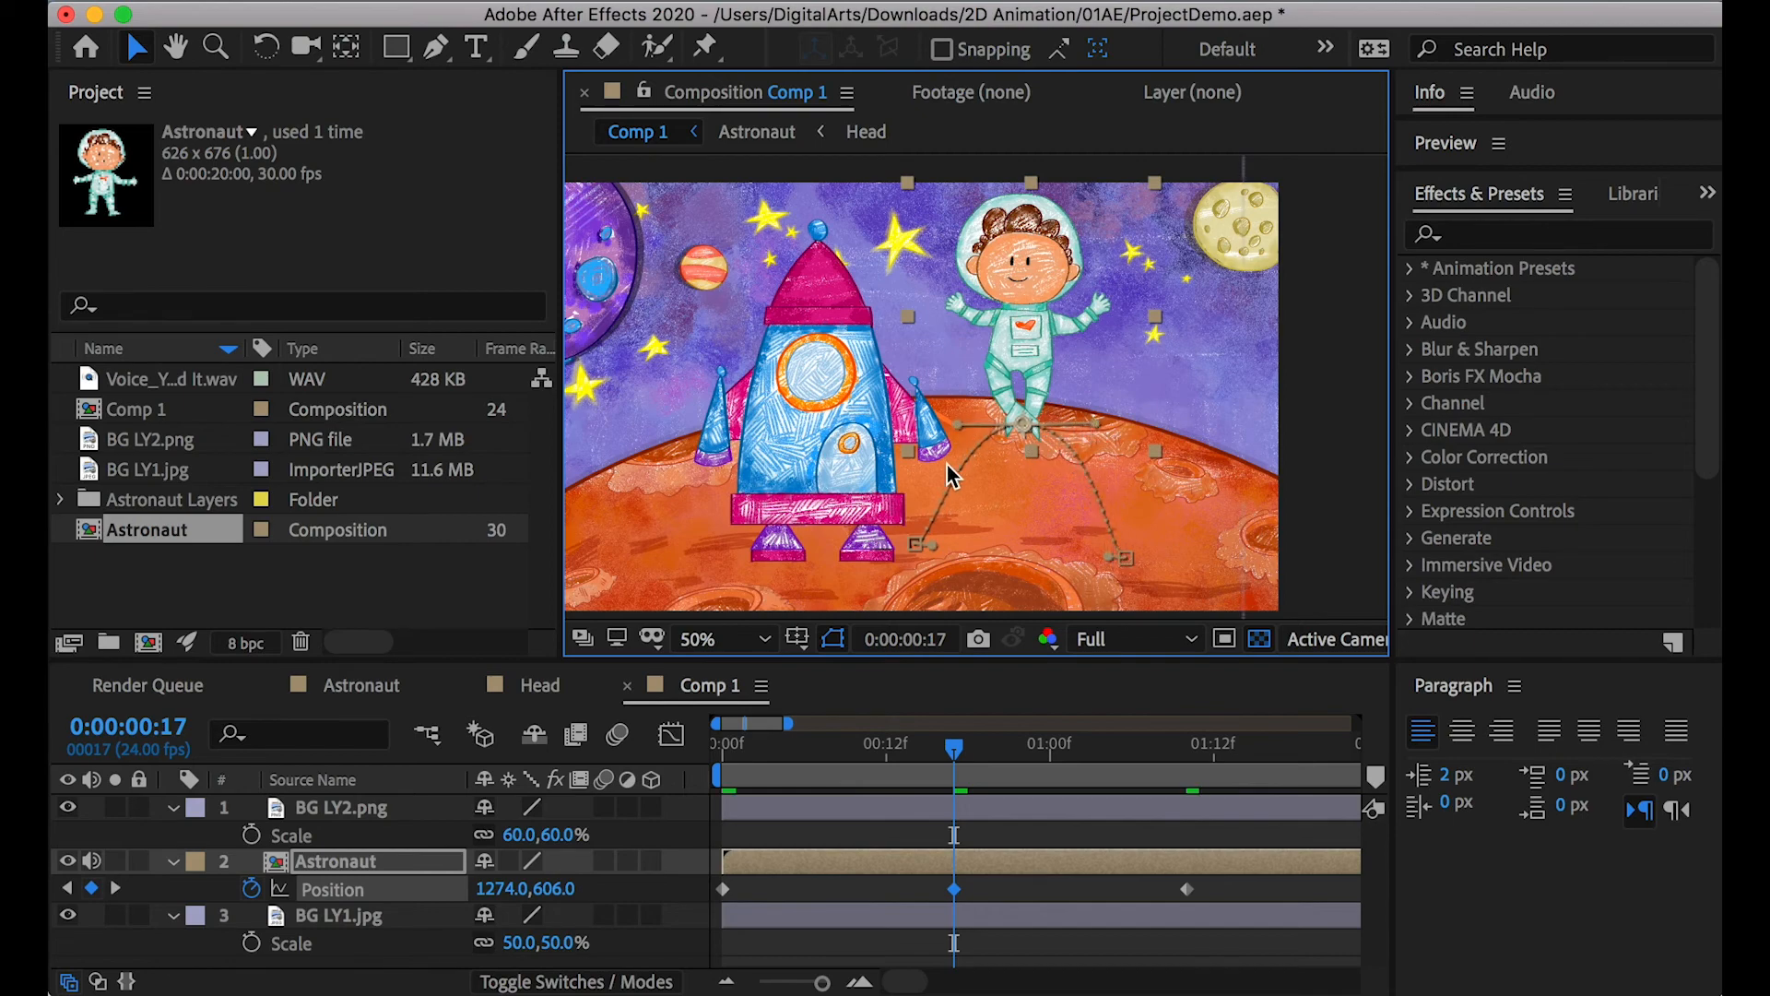
drag(964, 428, 948, 419)
drag(932, 545, 932, 508)
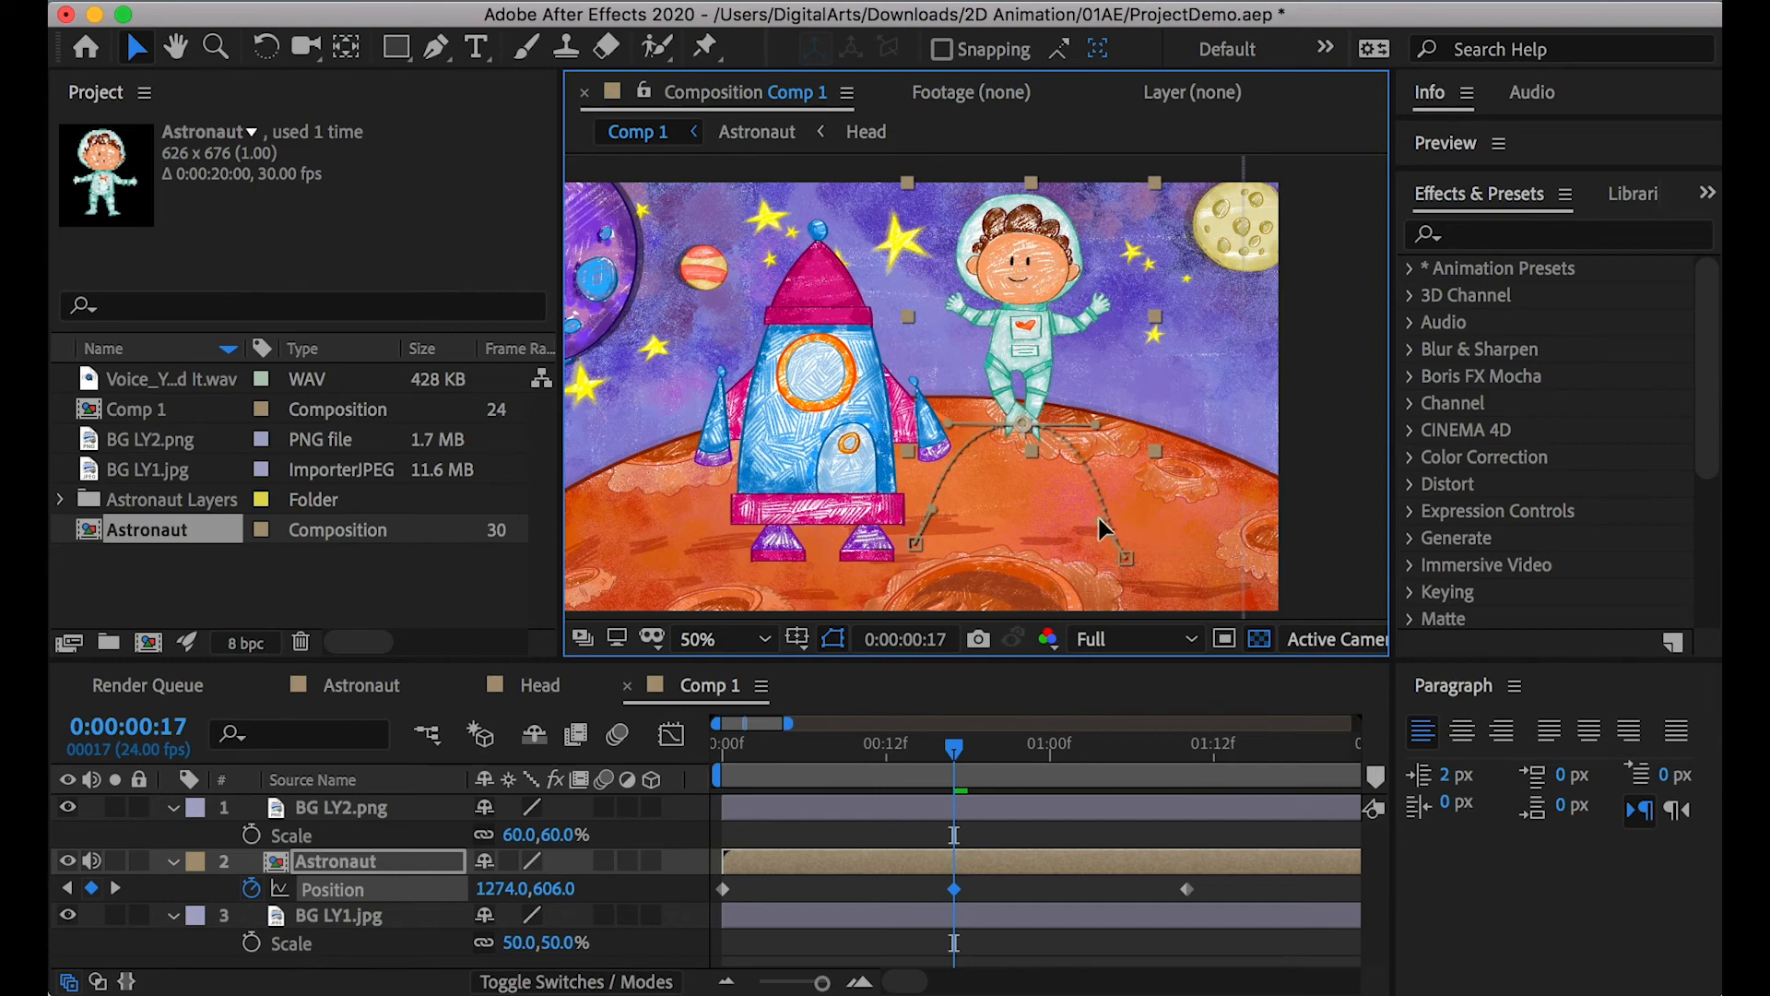
drag(1097, 424, 1089, 426)
drag(830, 747, 633, 751)
key(space)
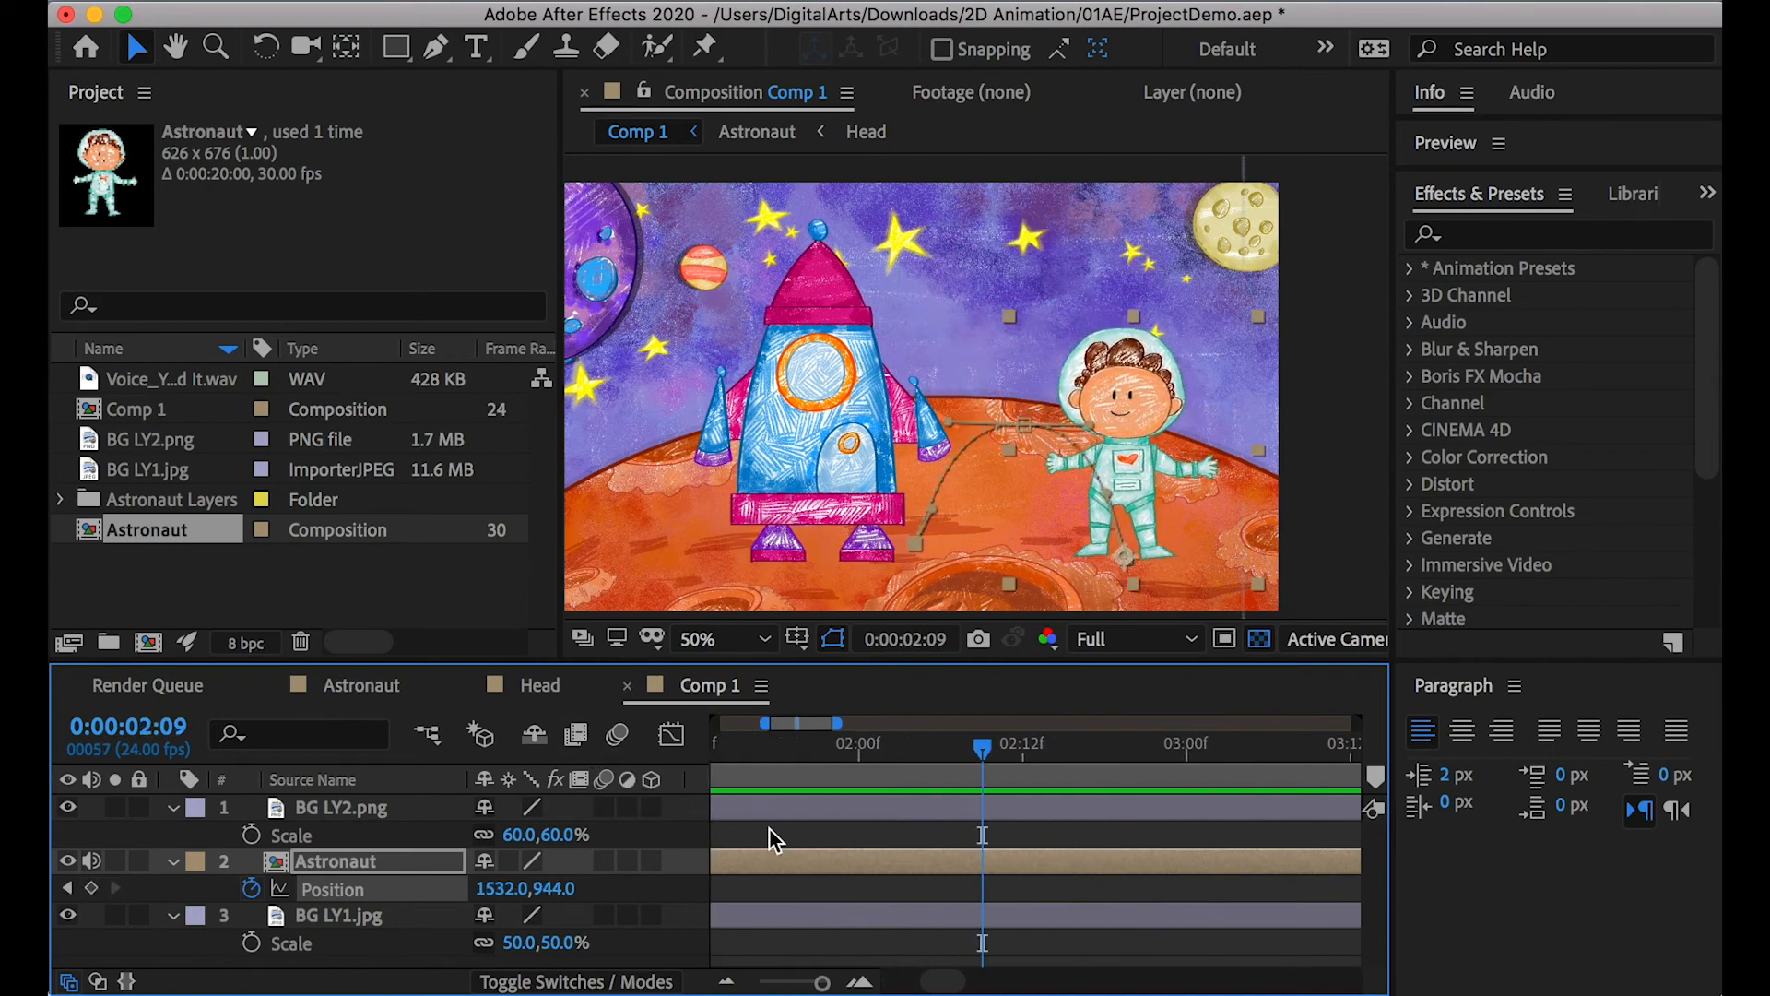
Open the Astronaut composition and add a Rotation keyframe to the Head layer at 0:00:02:11
double_click(788, 861)
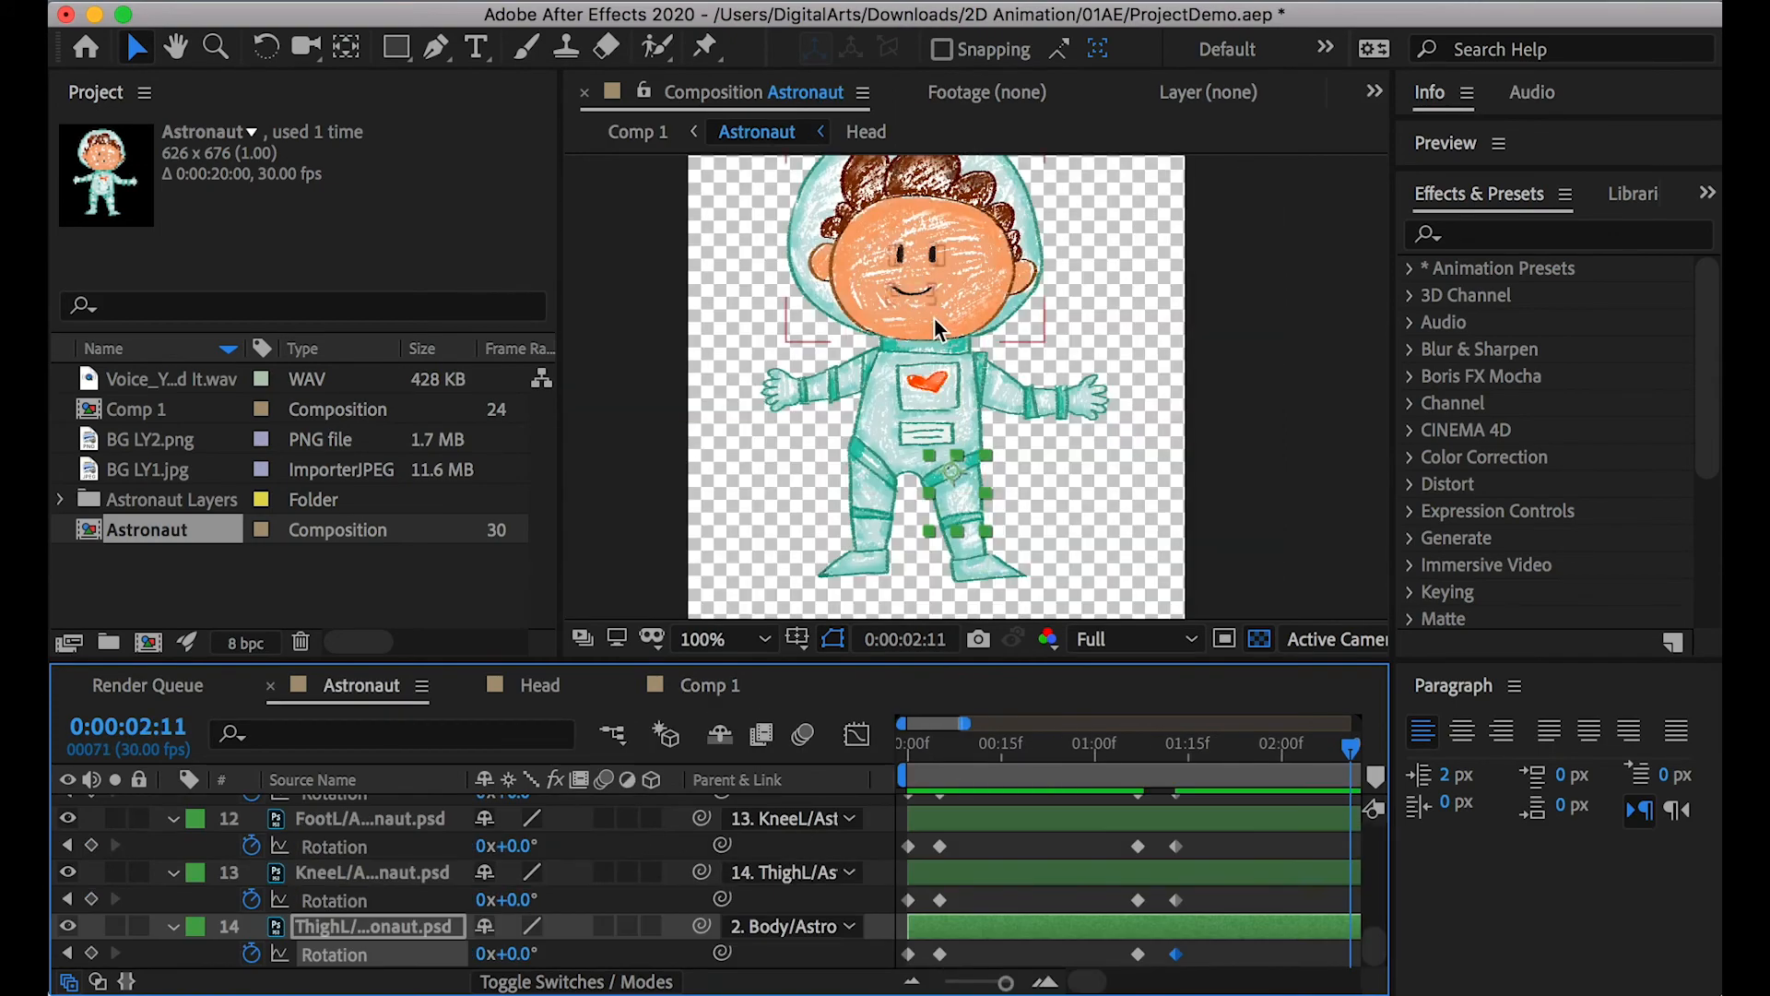
scroll(1272, 863, up, 10)
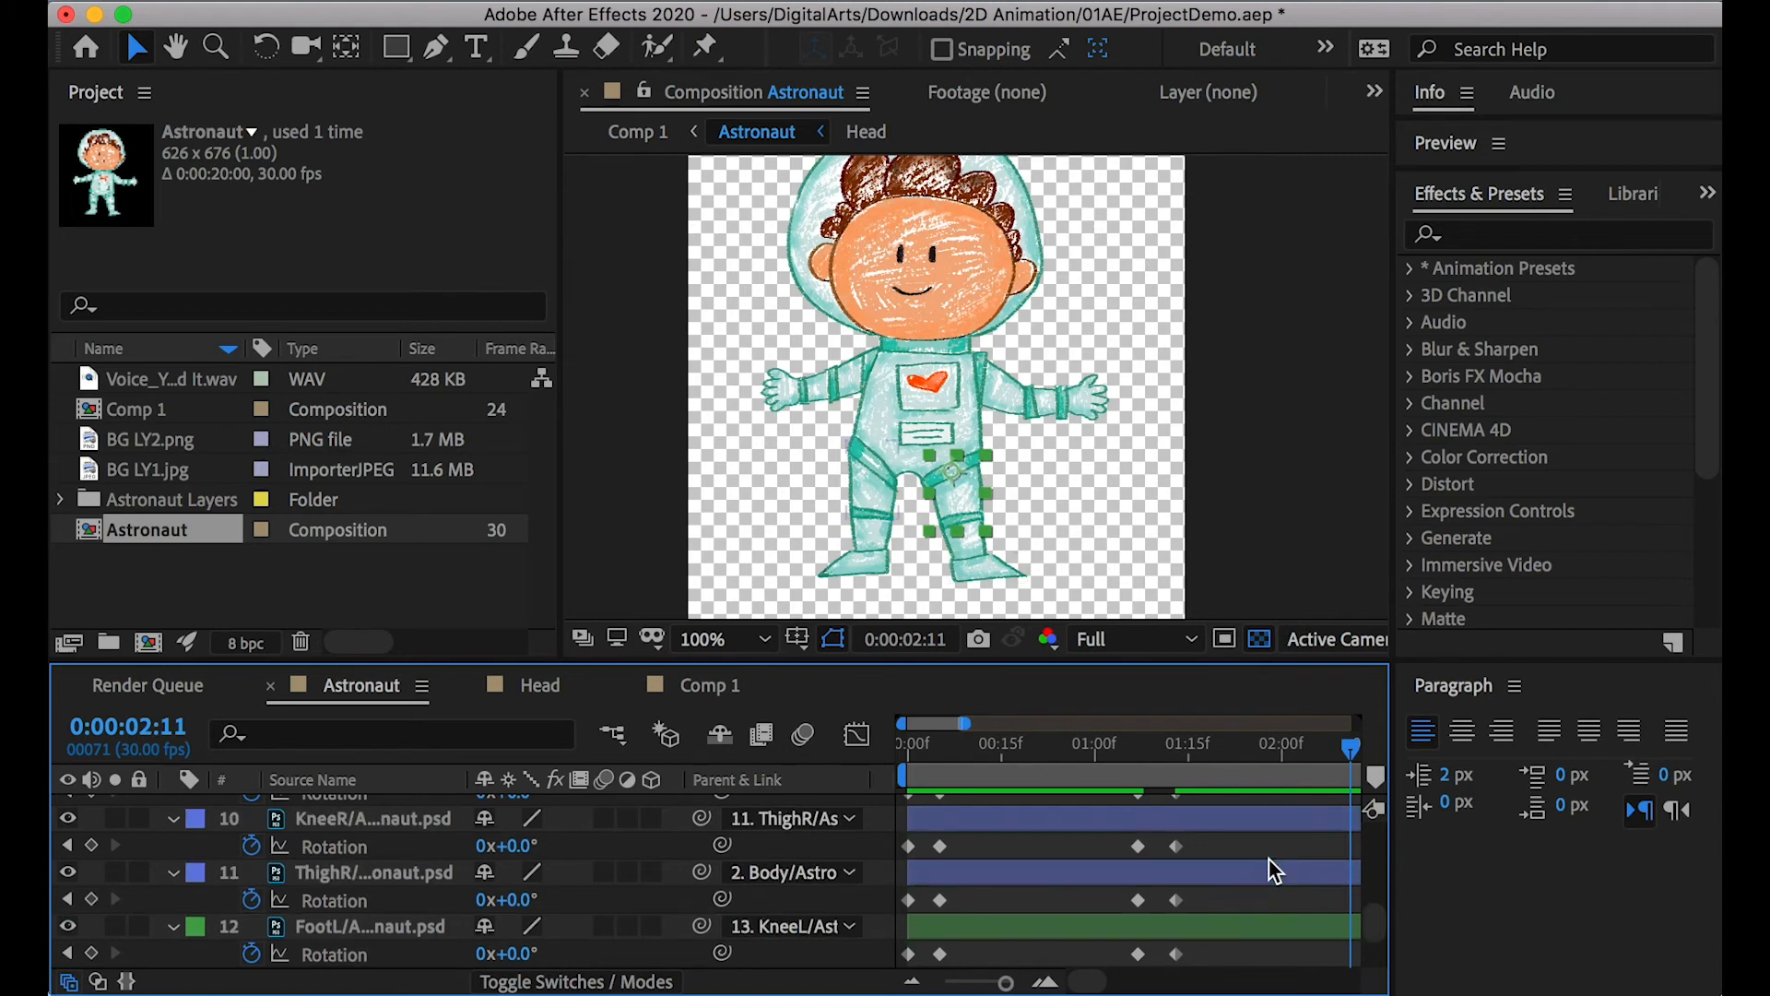
drag(965, 724, 1046, 724)
scroll(1091, 824, up, 4)
click(1087, 807)
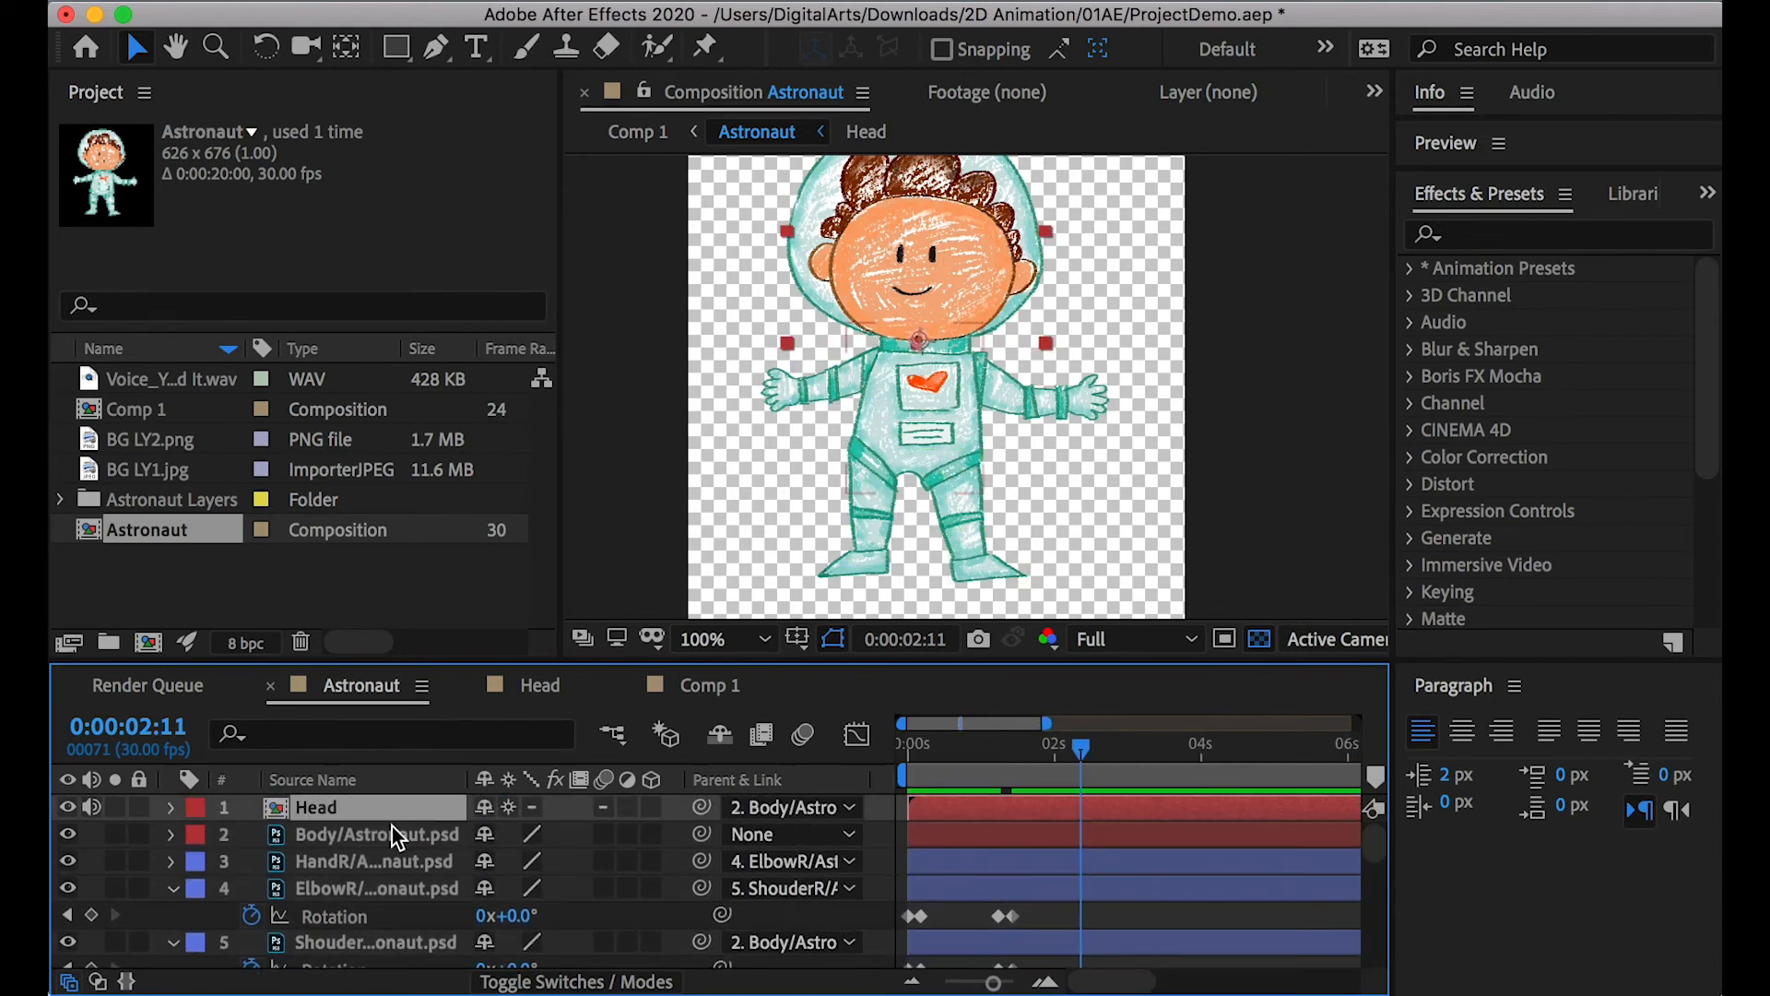
key(r)
click(251, 835)
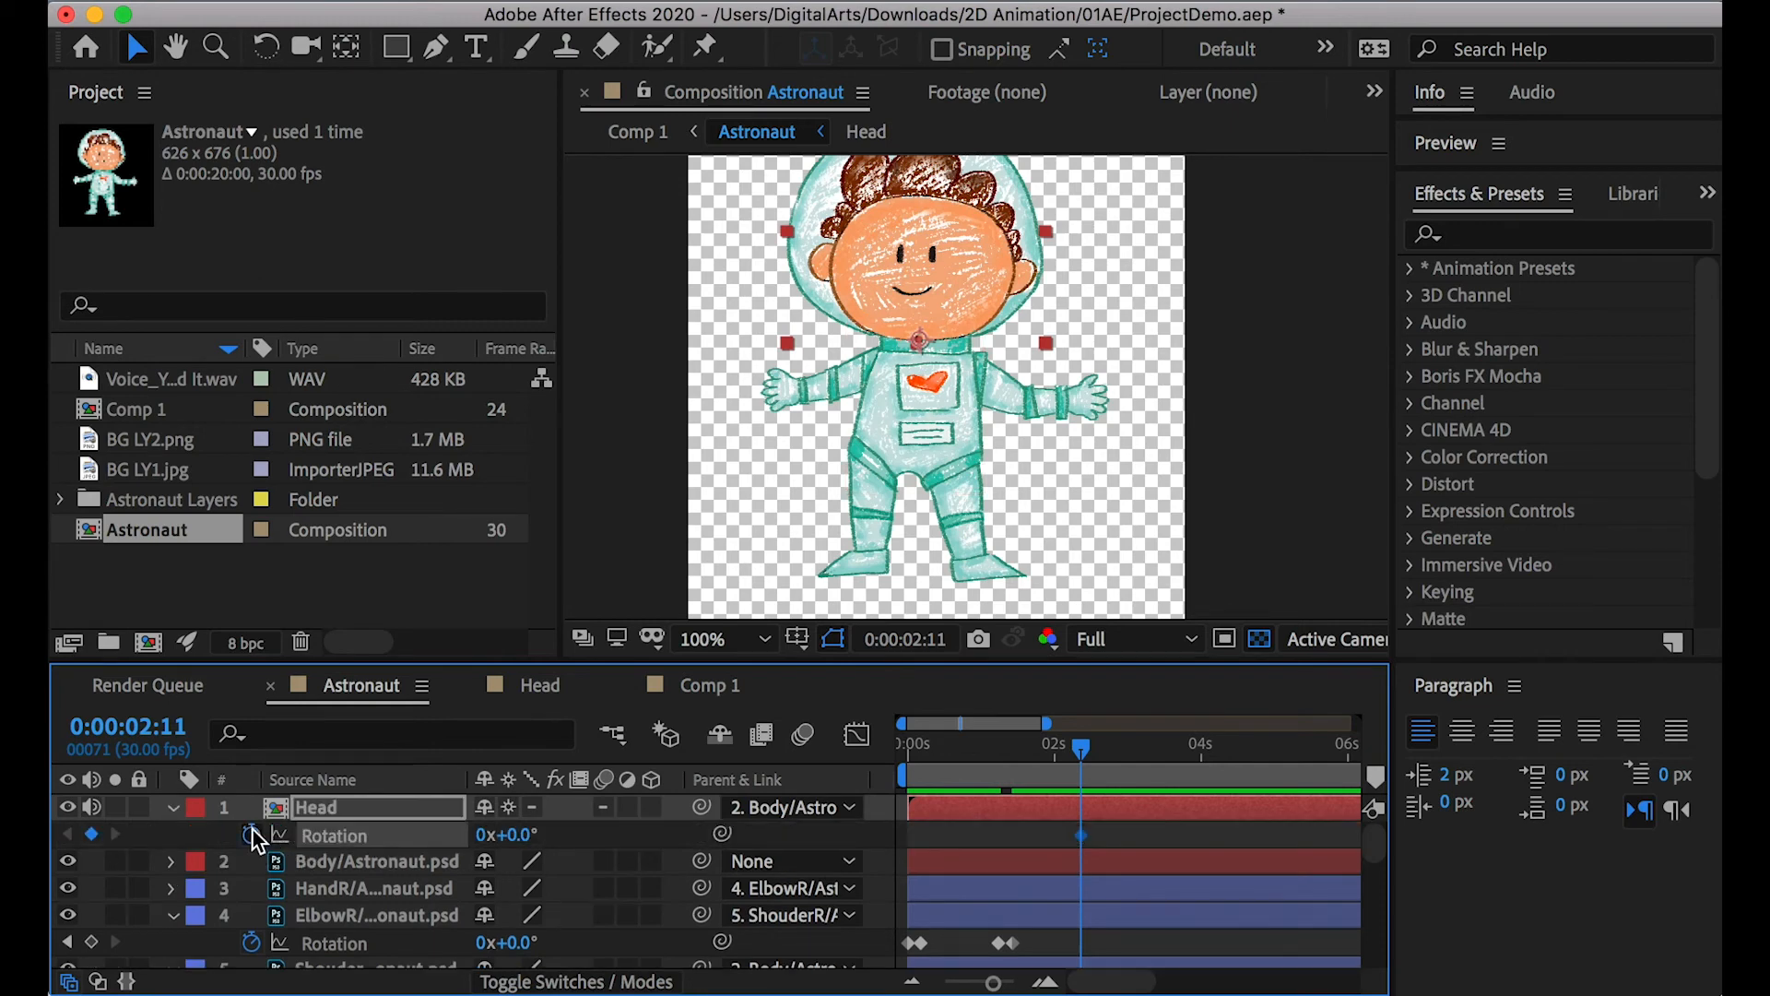
Set the Head layer's Rotation to 10° at 0:00:02:25
drag(903, 723, 1050, 757)
click(519, 834)
click(573, 839)
drag(520, 835, 532, 835)
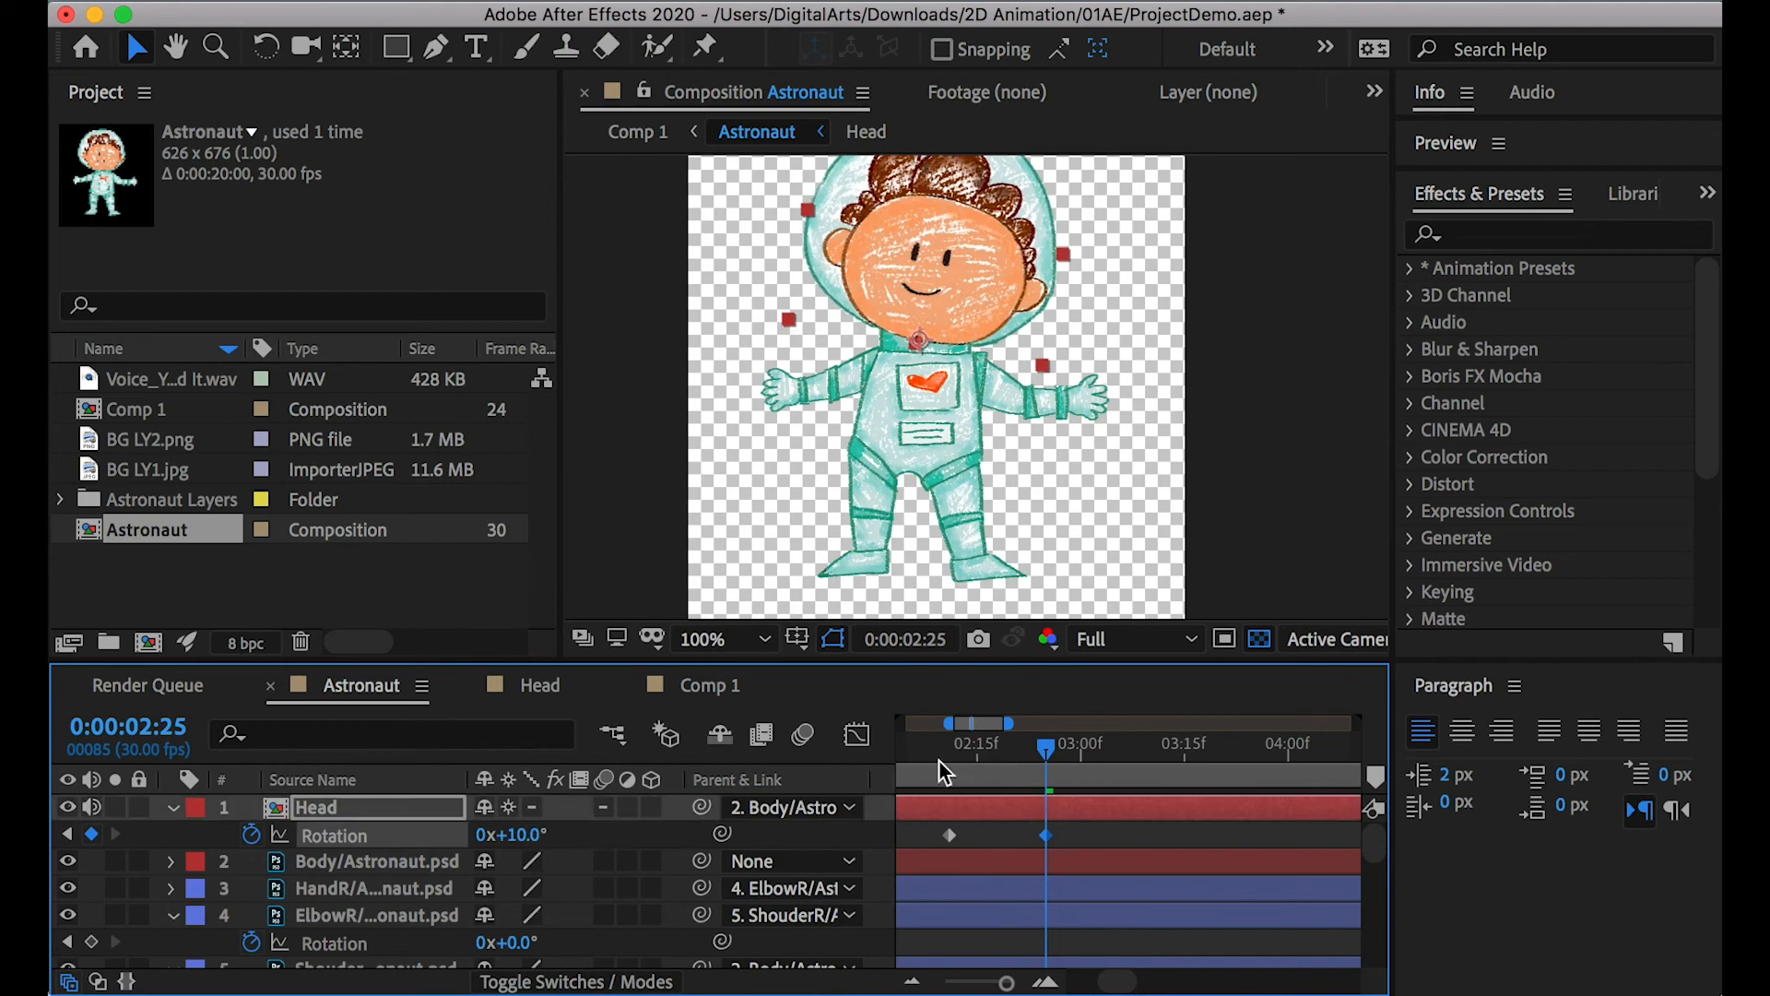
Set the Head layer's Rotation to -10° at 0:00:03:10
drag(1048, 756, 1160, 752)
click(542, 833)
text(-10)
key(Return)
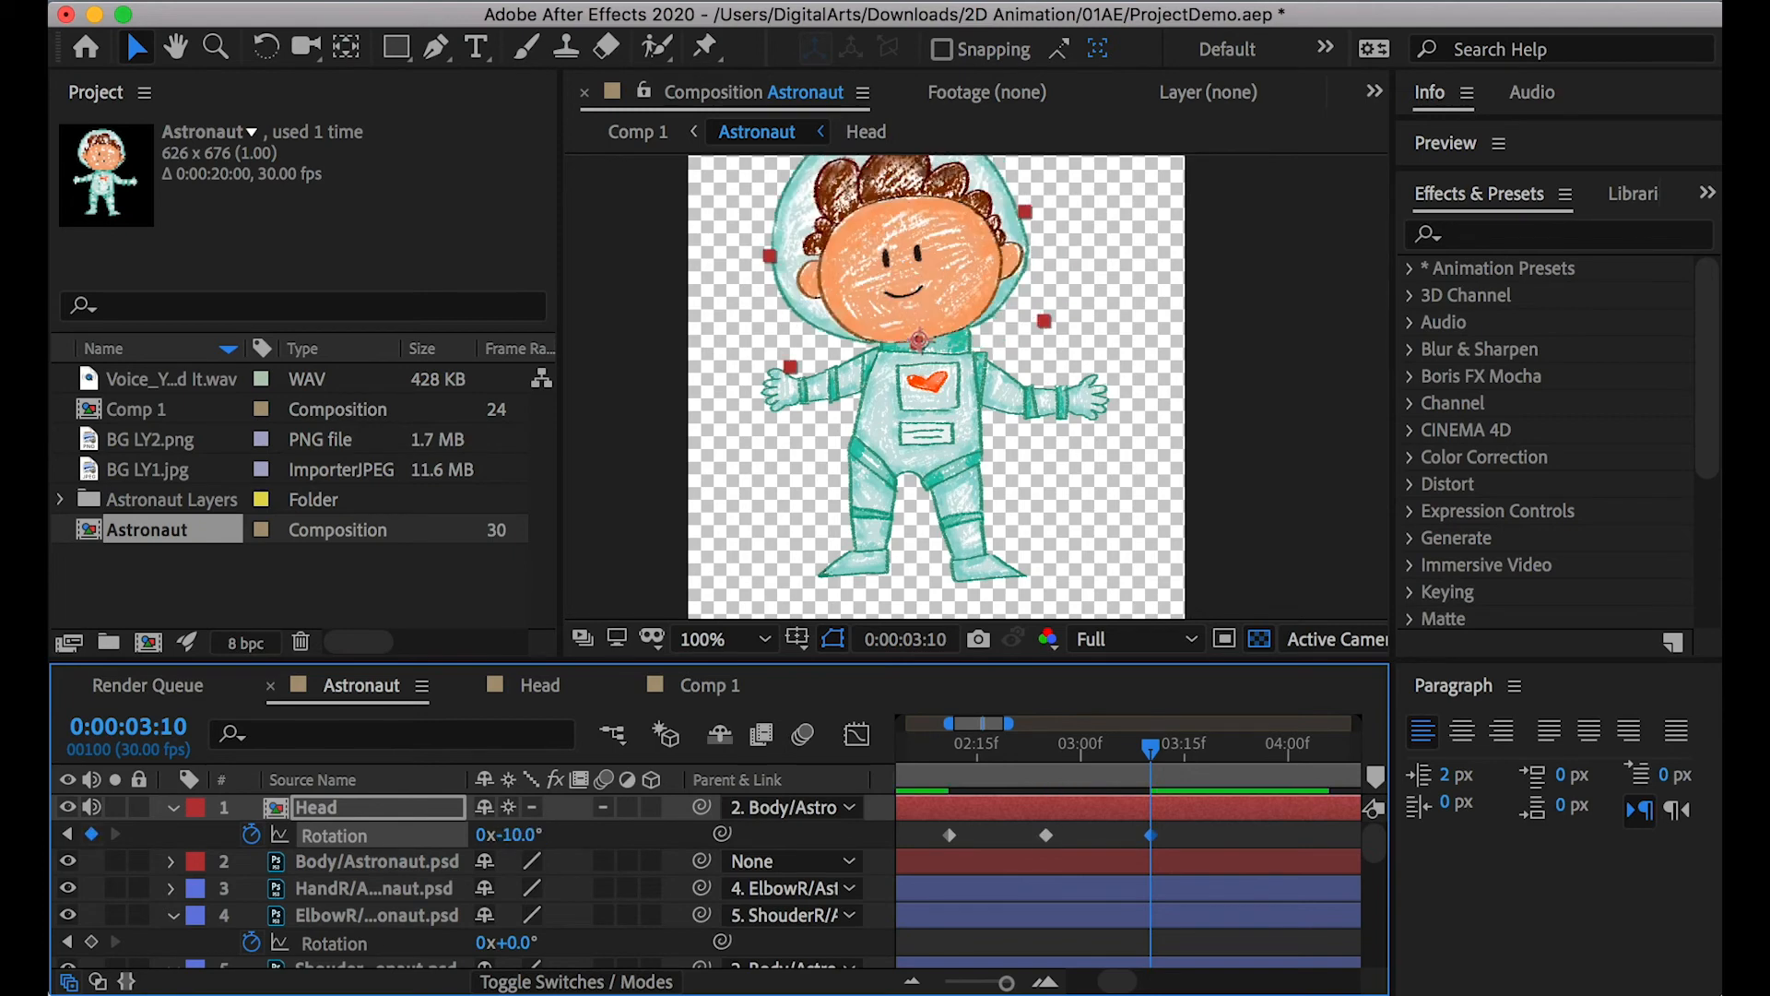
Copy the Head layer's 10° Rotation keyframe to 0:00:03:25 and preview the head tilting
drag(1189, 752, 1253, 752)
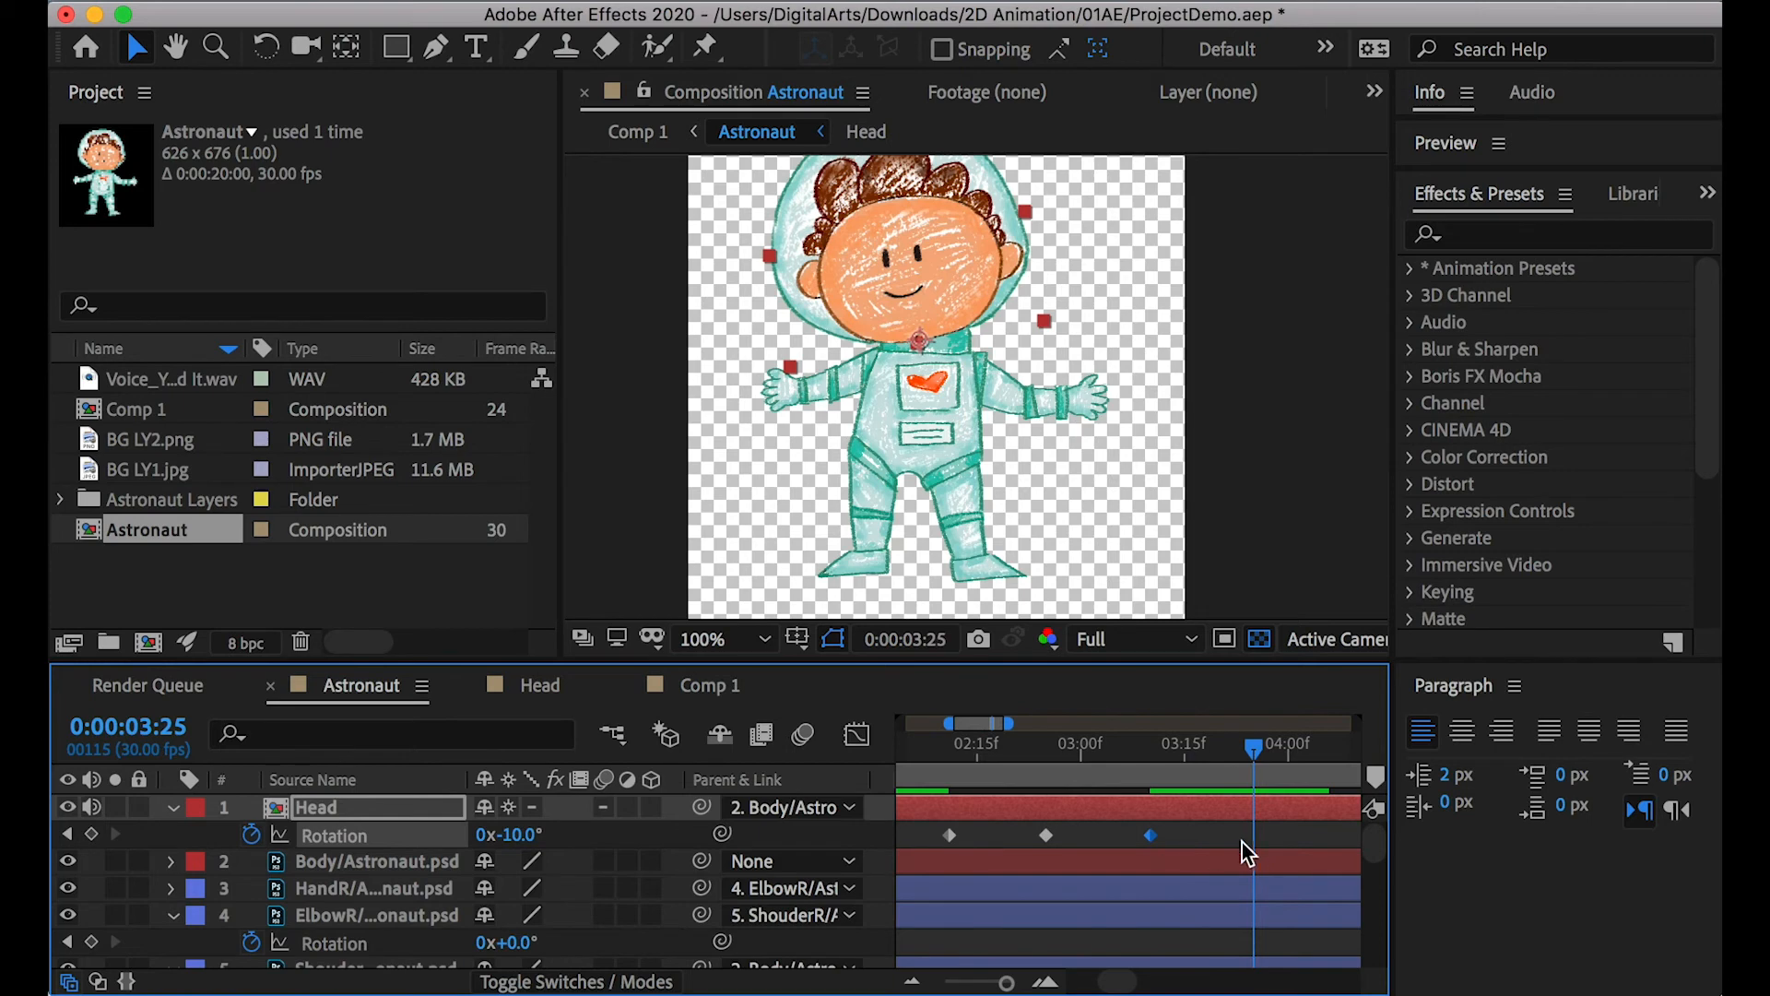
click(1046, 836)
key(super+c)
key(super+v)
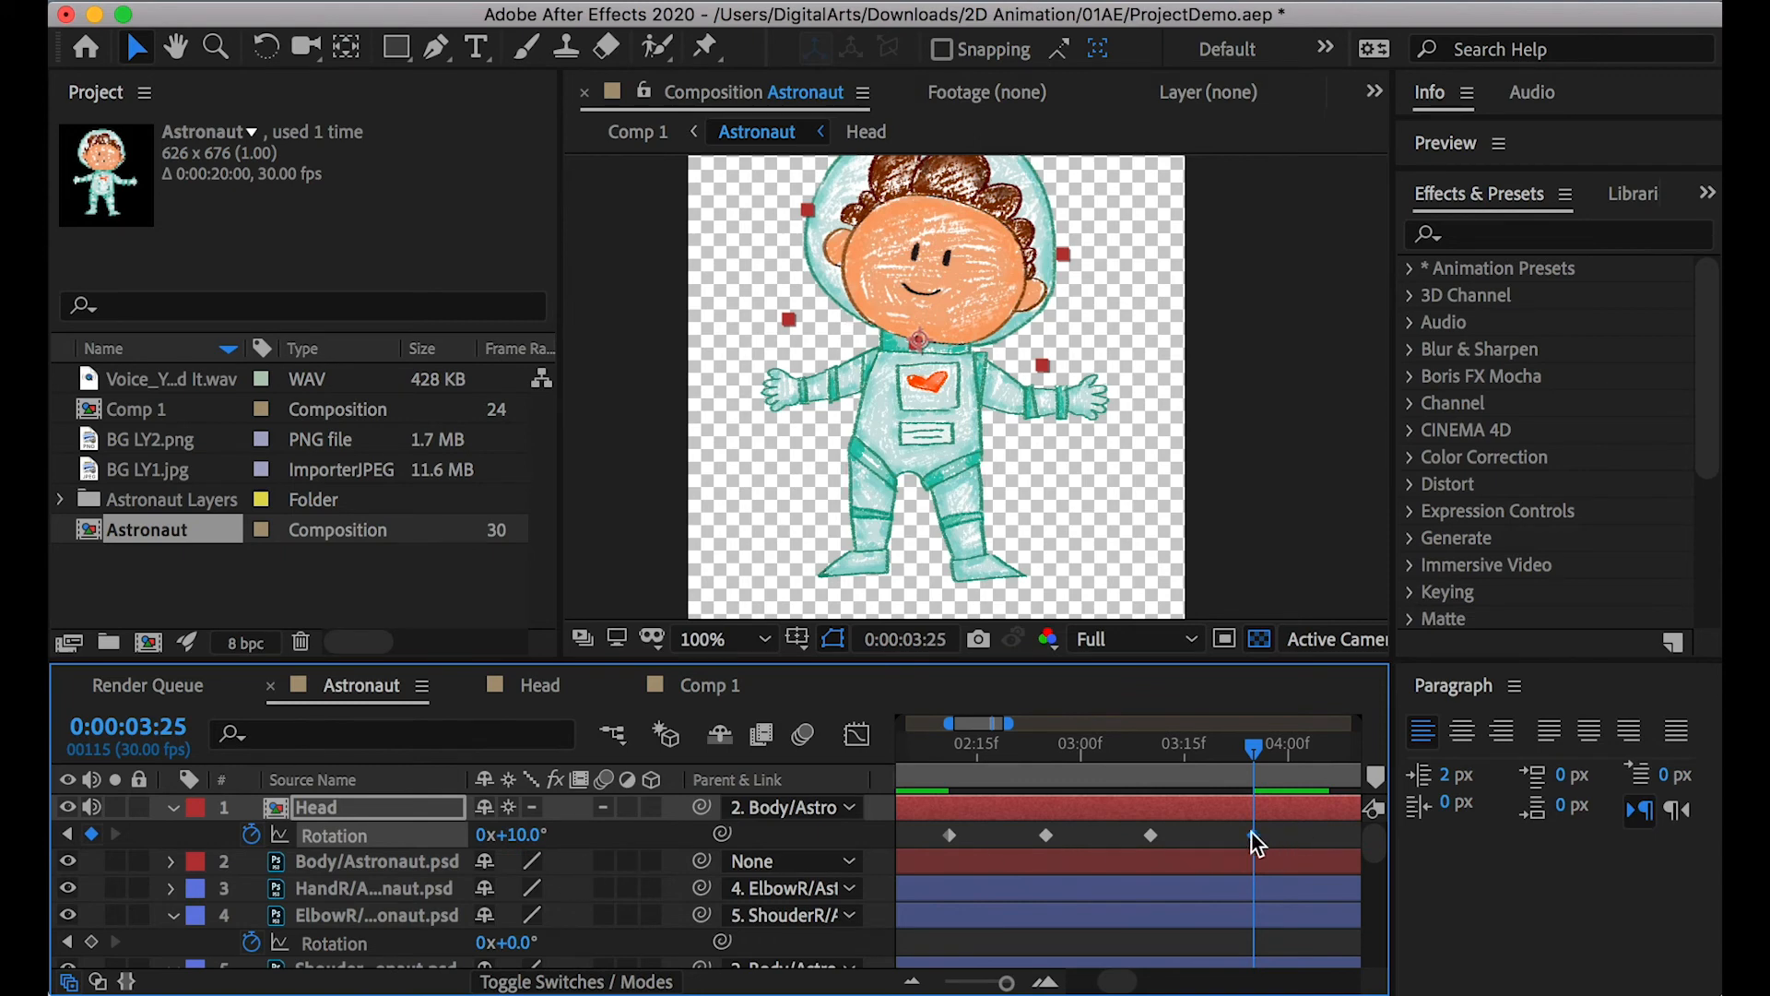
click(1034, 758)
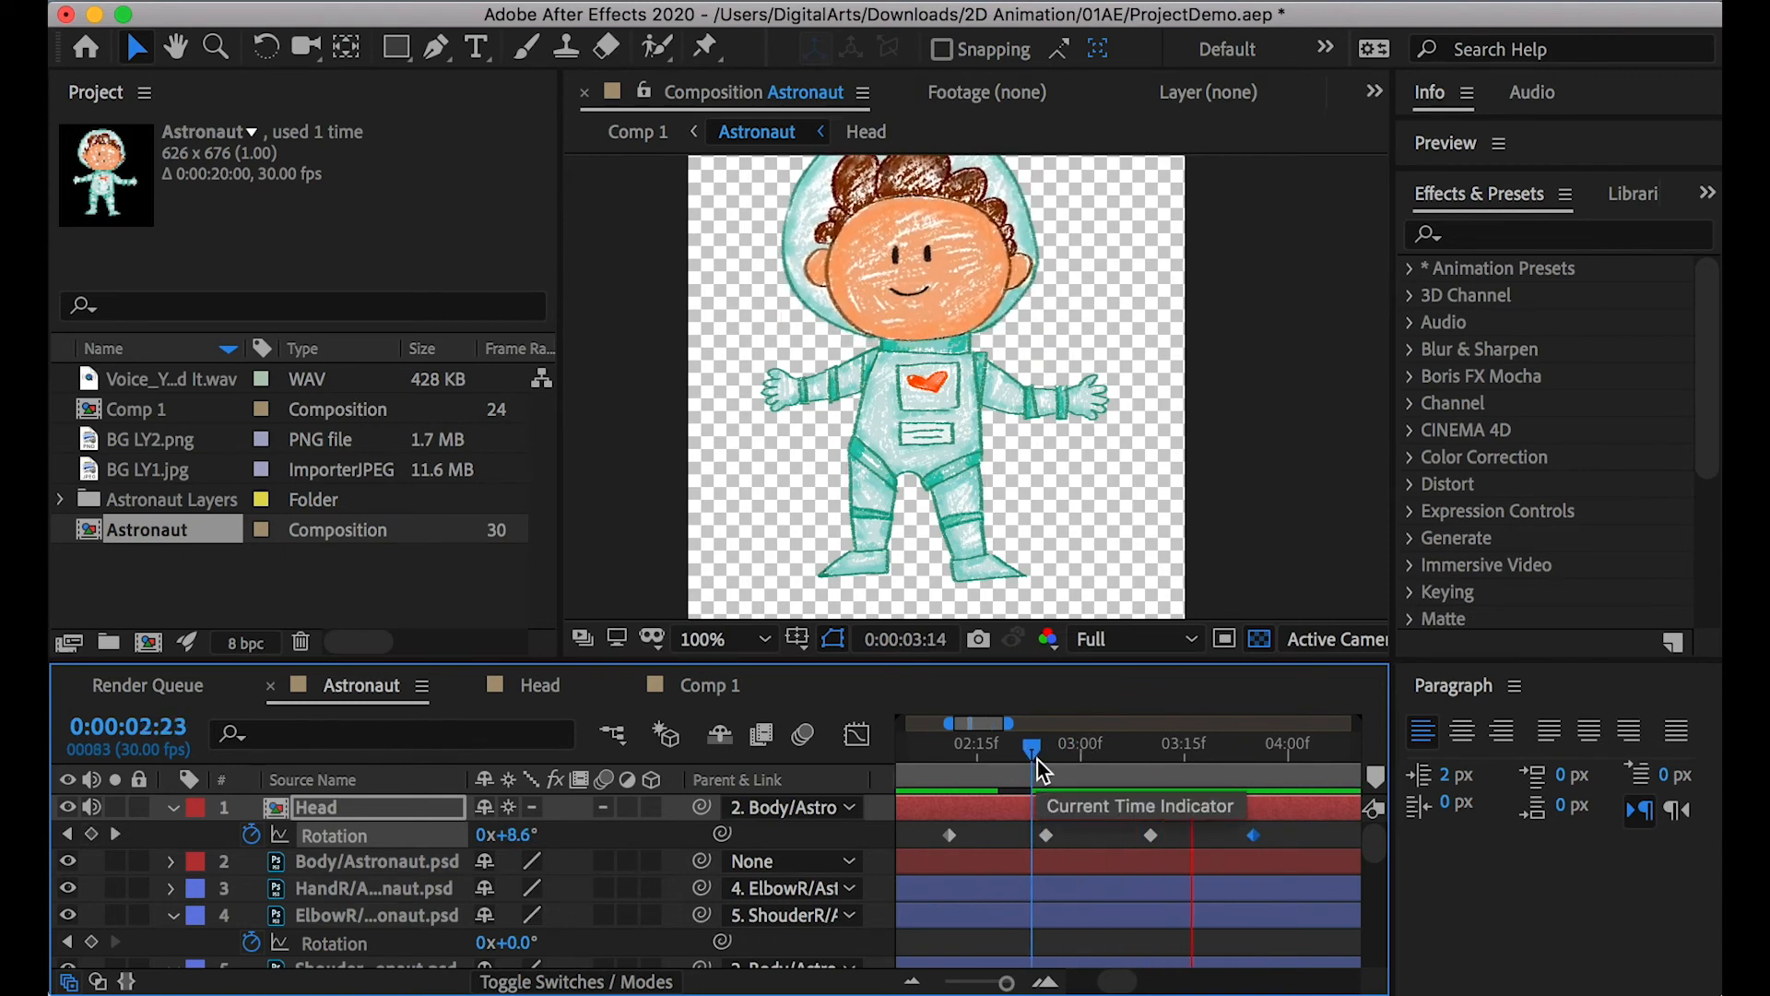
key(space)
click(1060, 754)
key(space)
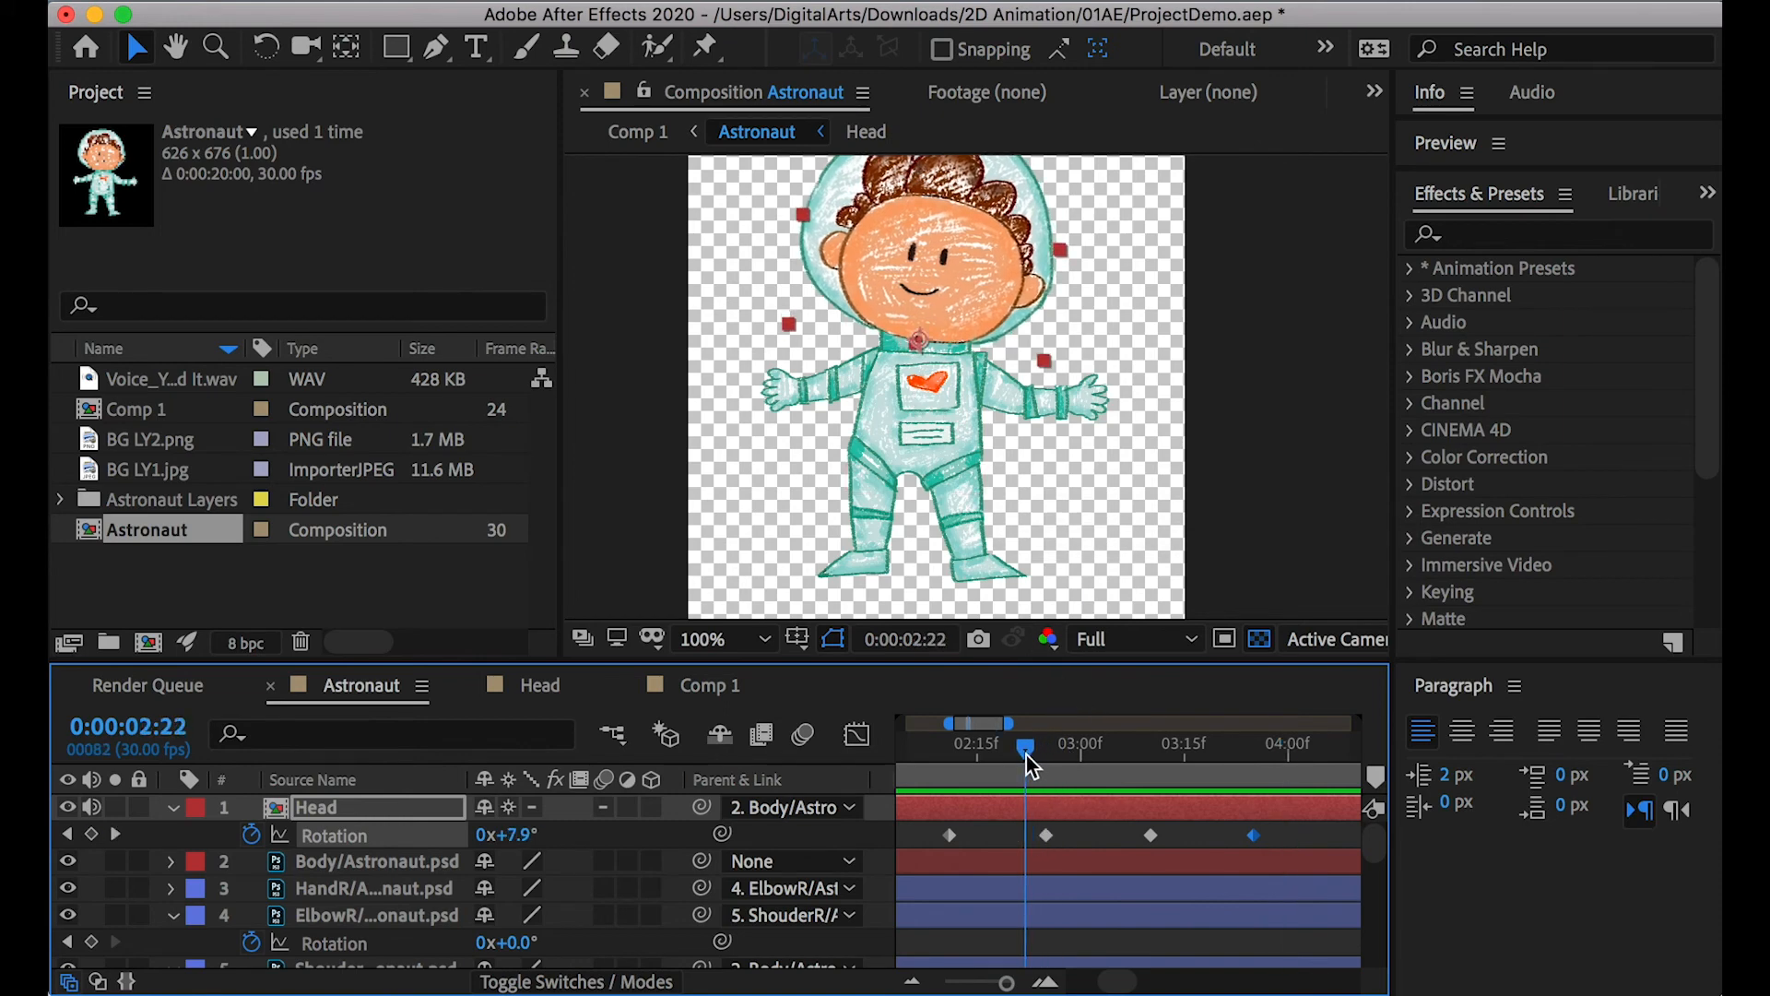
drag(1078, 753, 1122, 786)
Hide the Switches column in the Astronaut composition's timeline
right_click(769, 780)
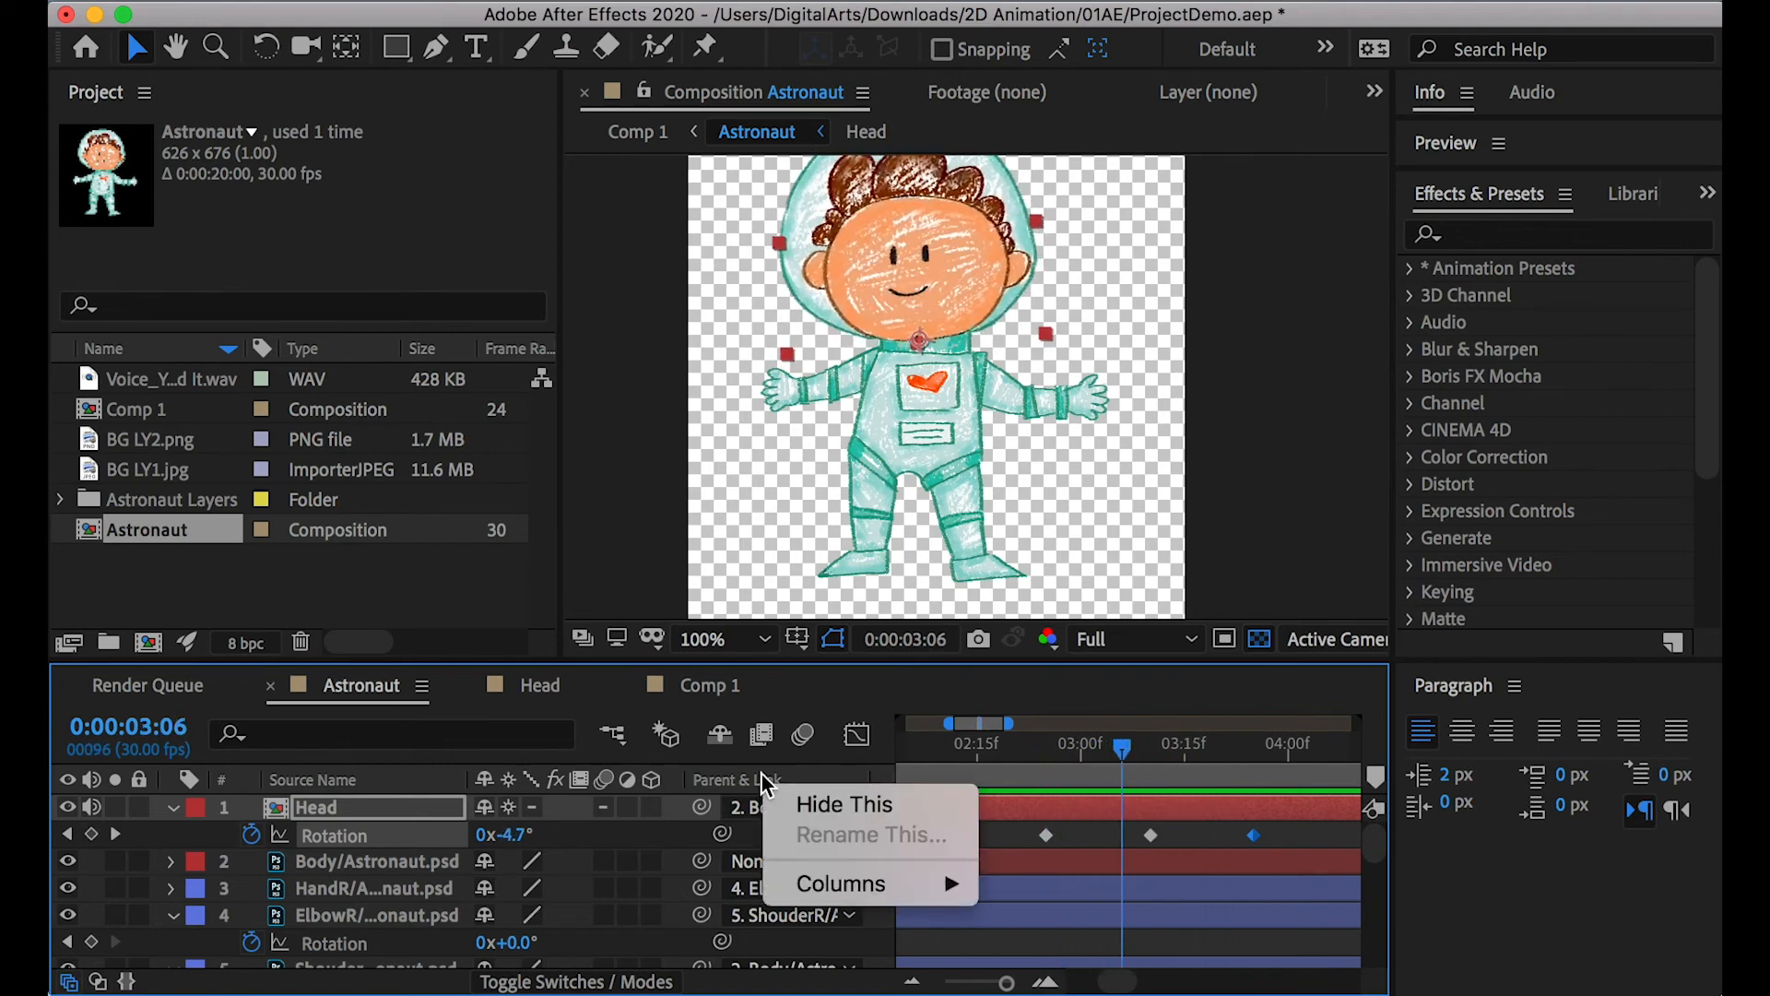
mouse_move(856, 887)
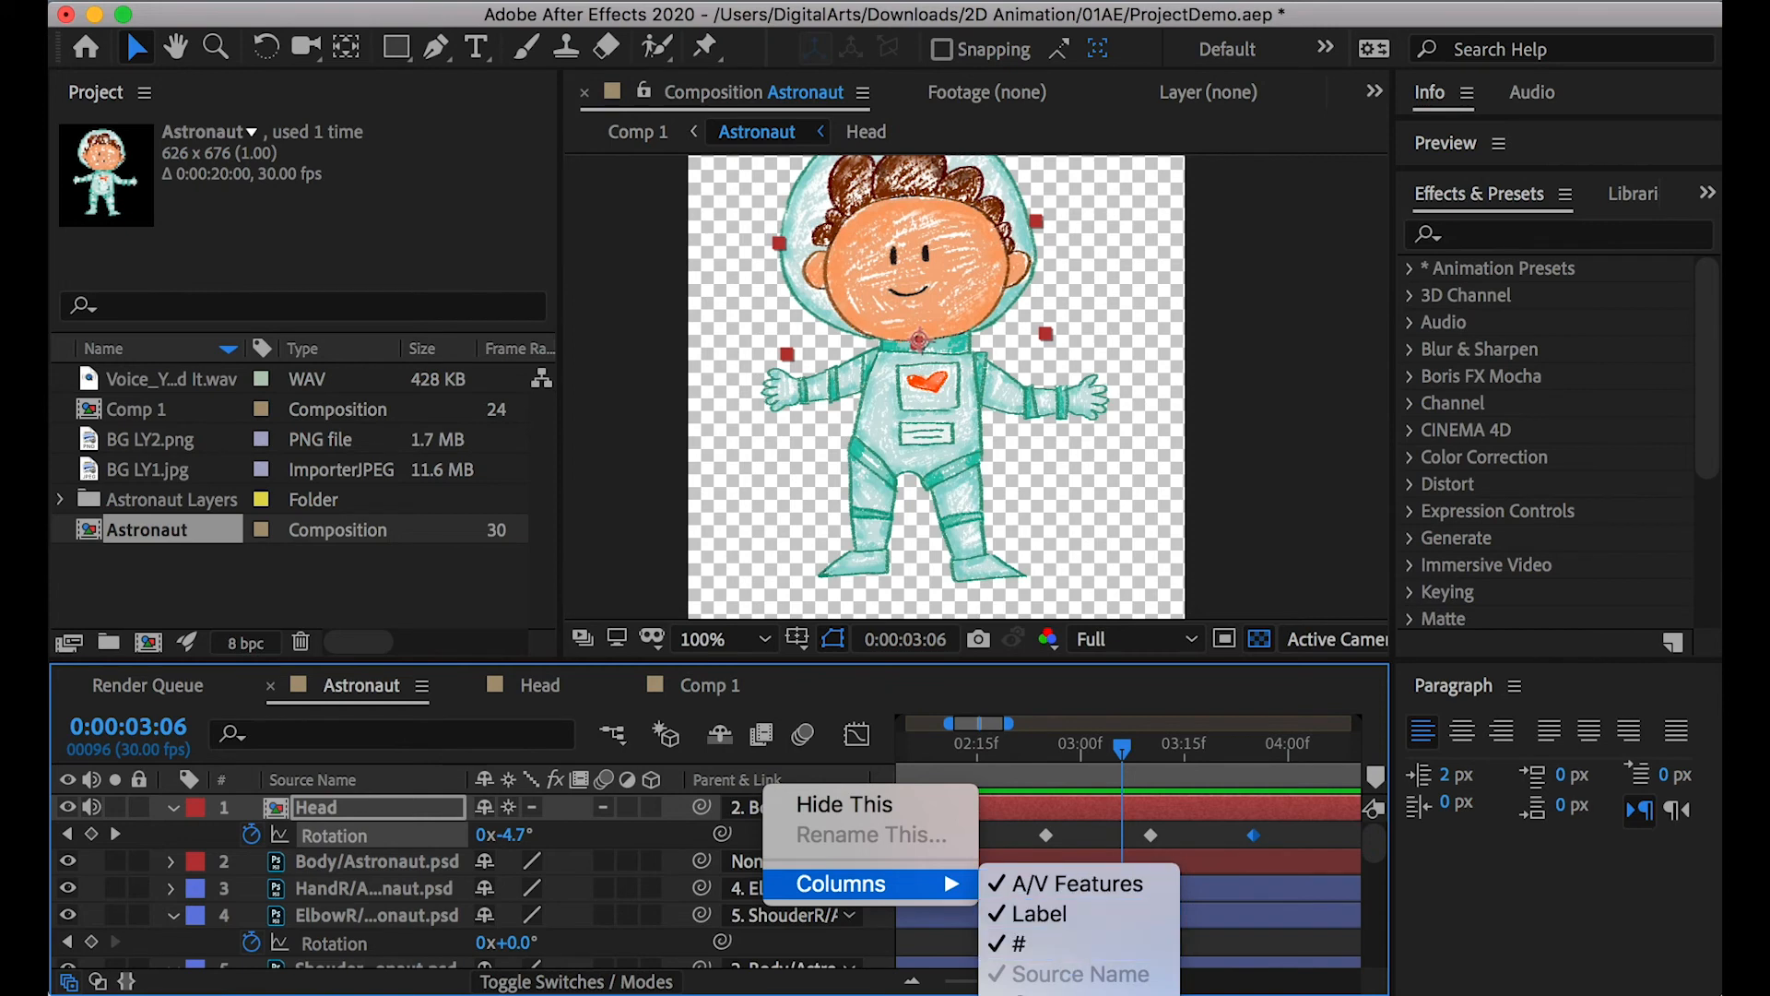
click(1051, 994)
Apply Easy Ease to the Head layer's last three Rotation keyframes in the Graph Editor
drag(1260, 824, 852, 851)
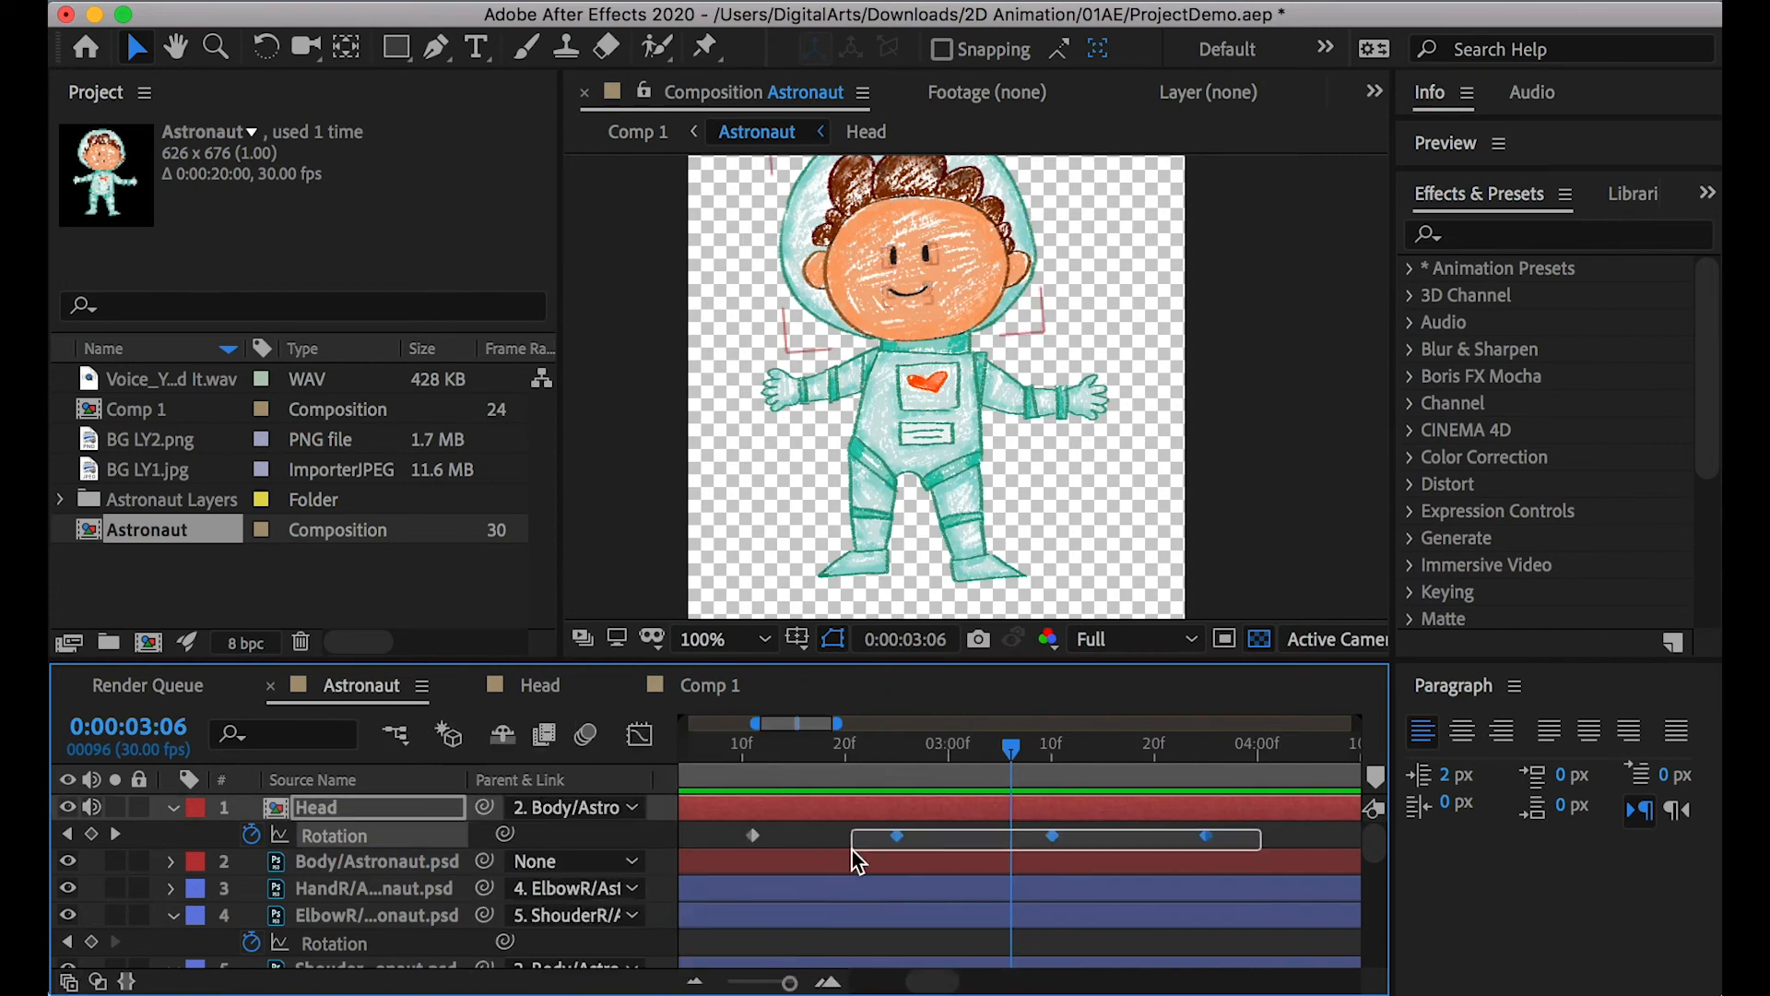
click(639, 735)
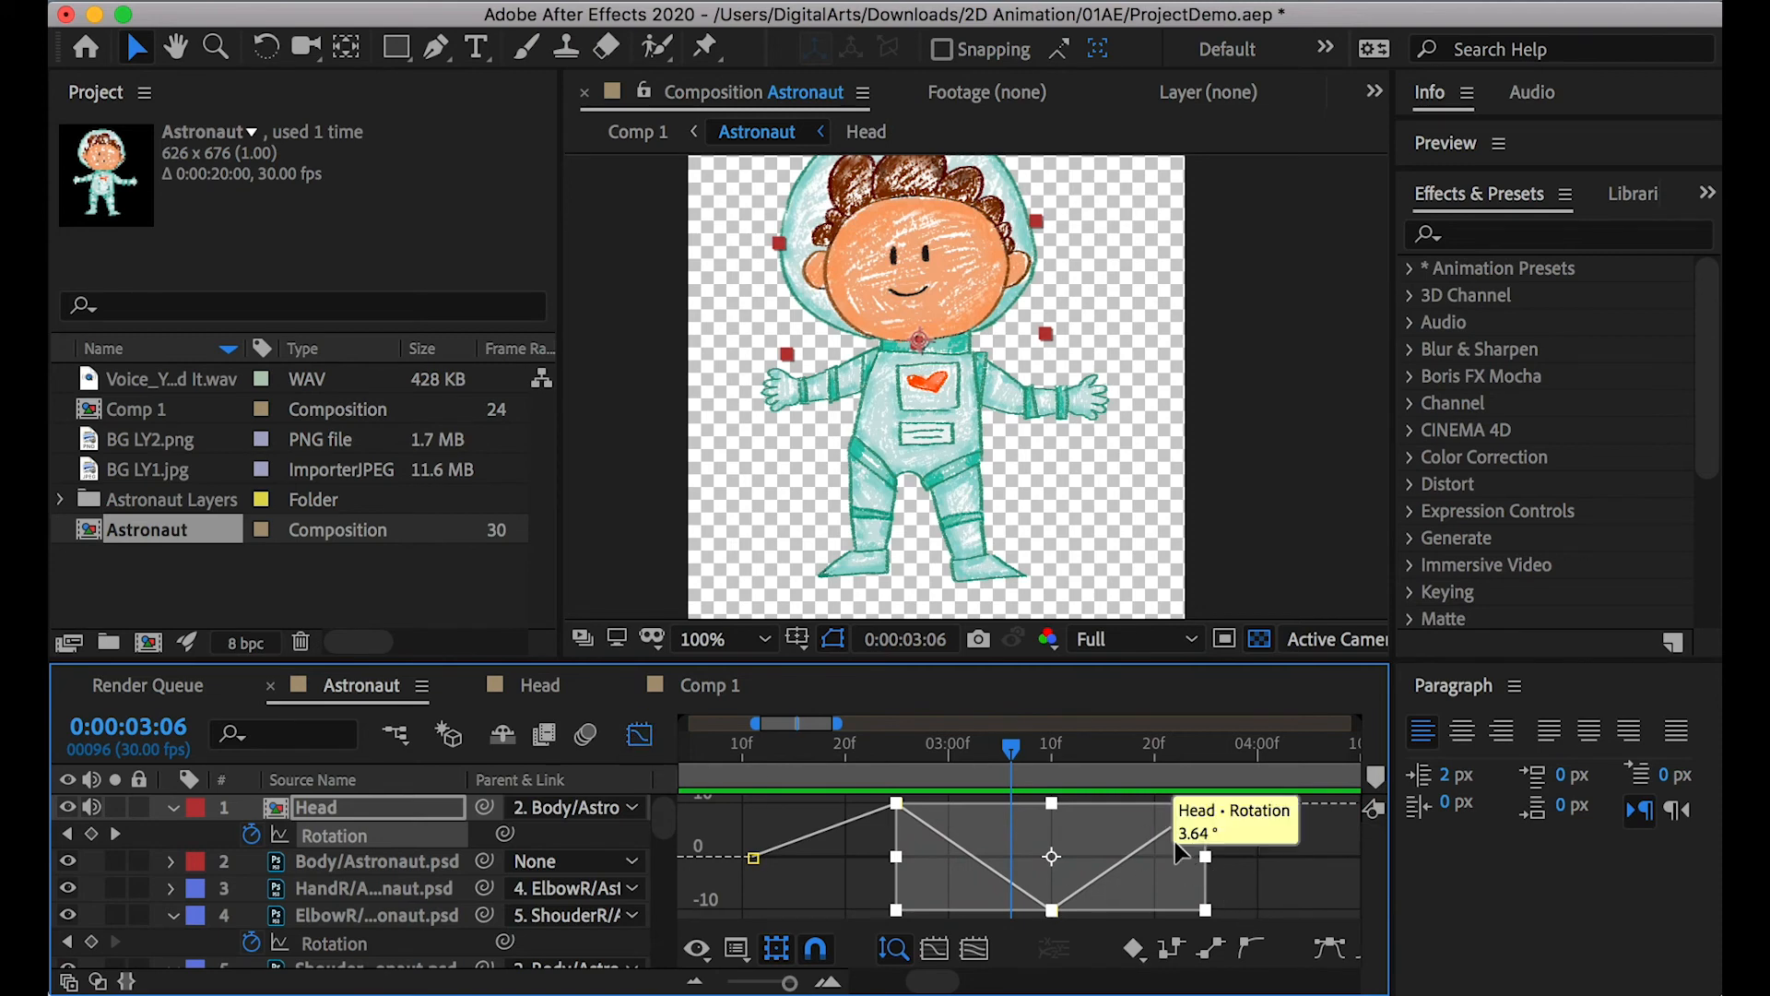
click(1330, 950)
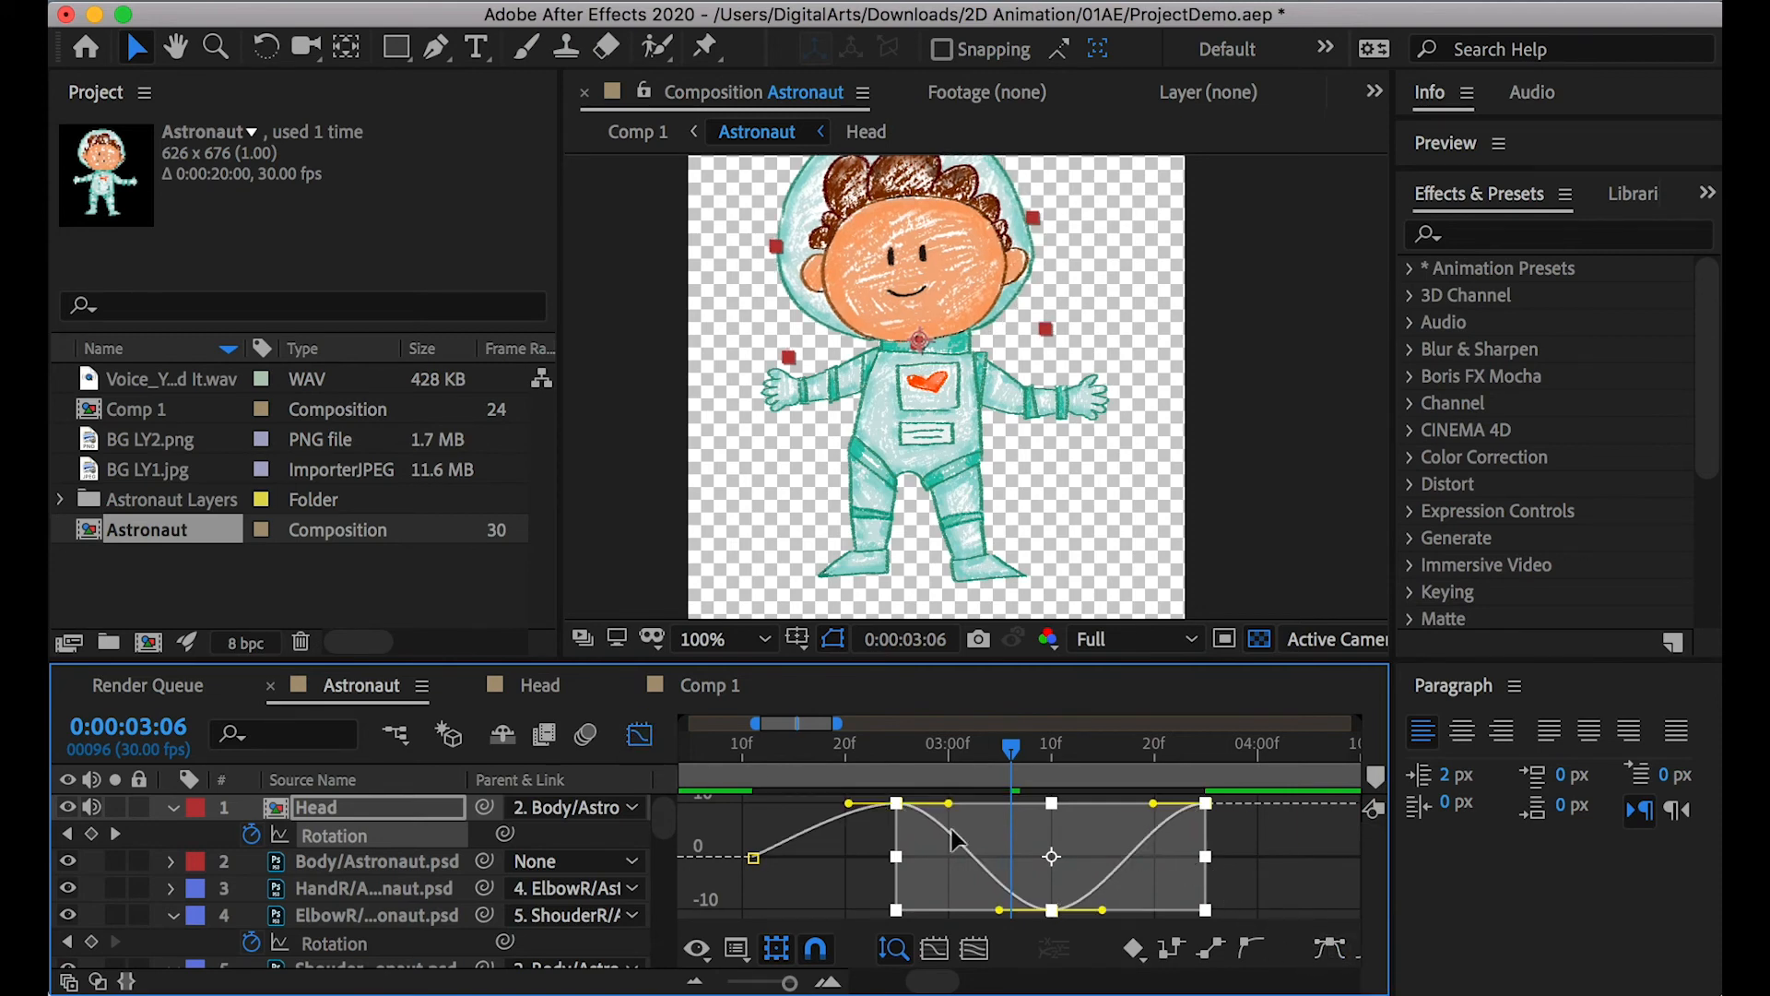
Return the timeline from the Graph Editor to the keyframe view and move the current time to 0:00:03:25
click(639, 735)
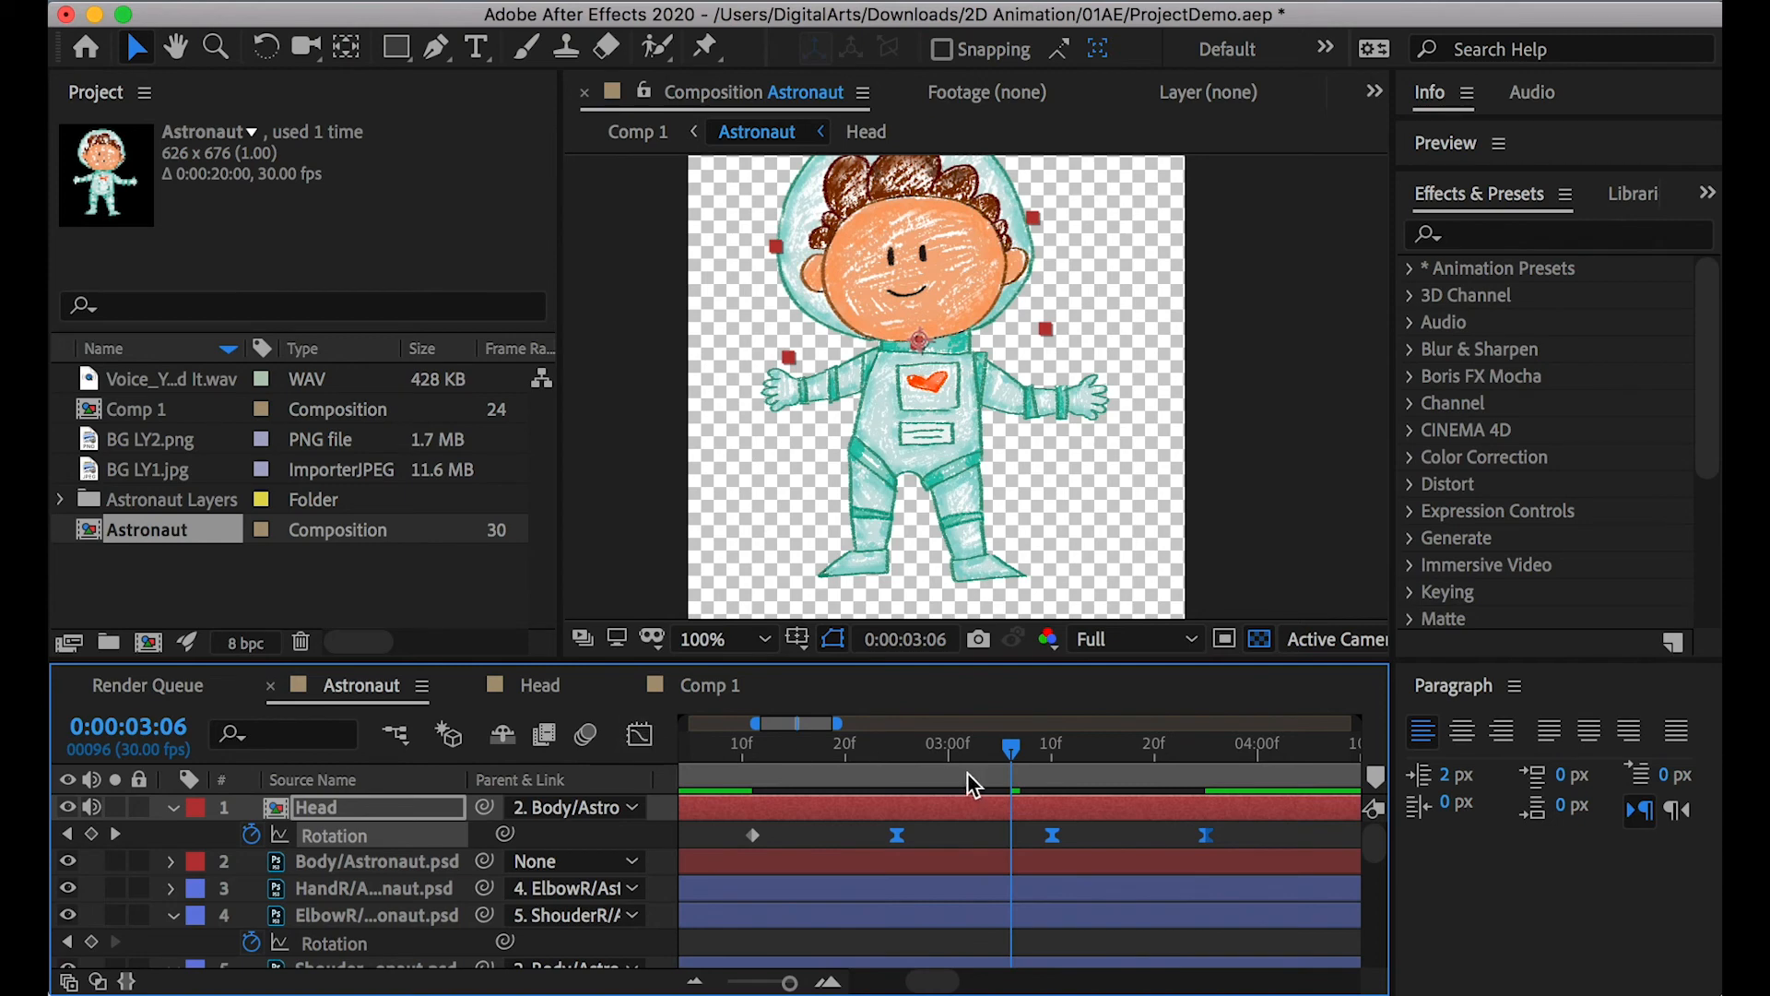
drag(939, 779, 903, 719)
drag(816, 763, 962, 765)
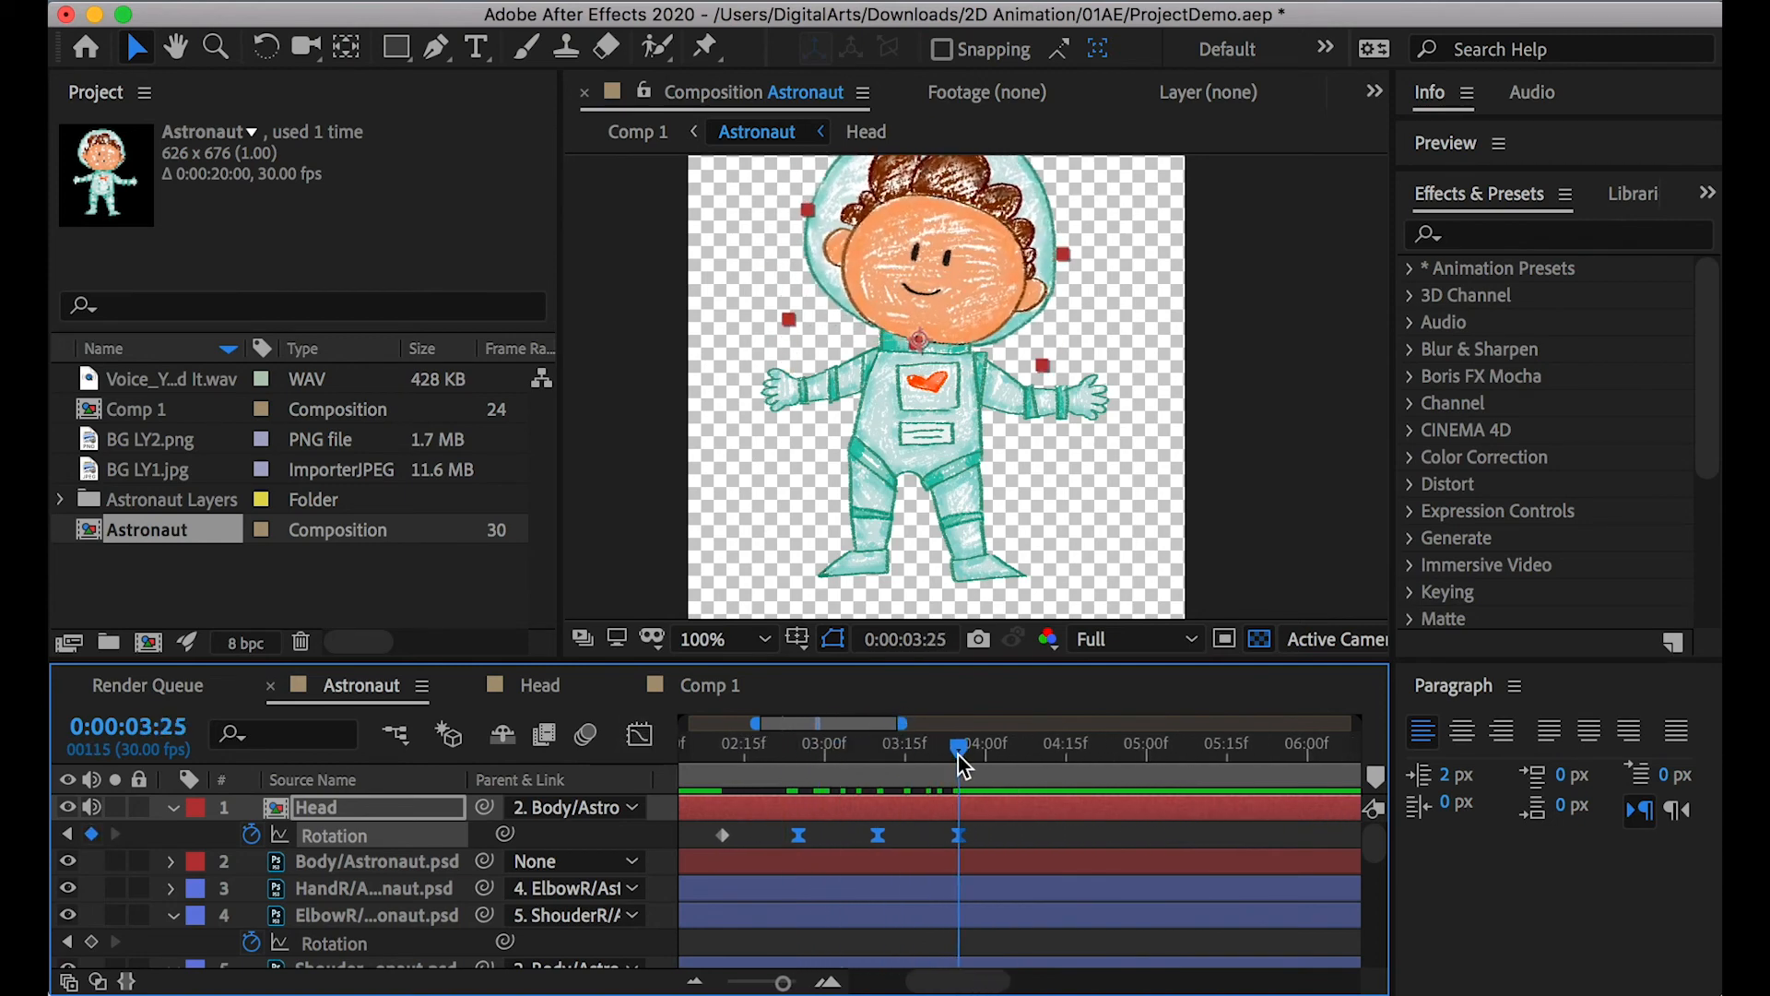
Show the Switches column and hide the Parent & Link column in the Astronaut composition's timeline
right_click(546, 774)
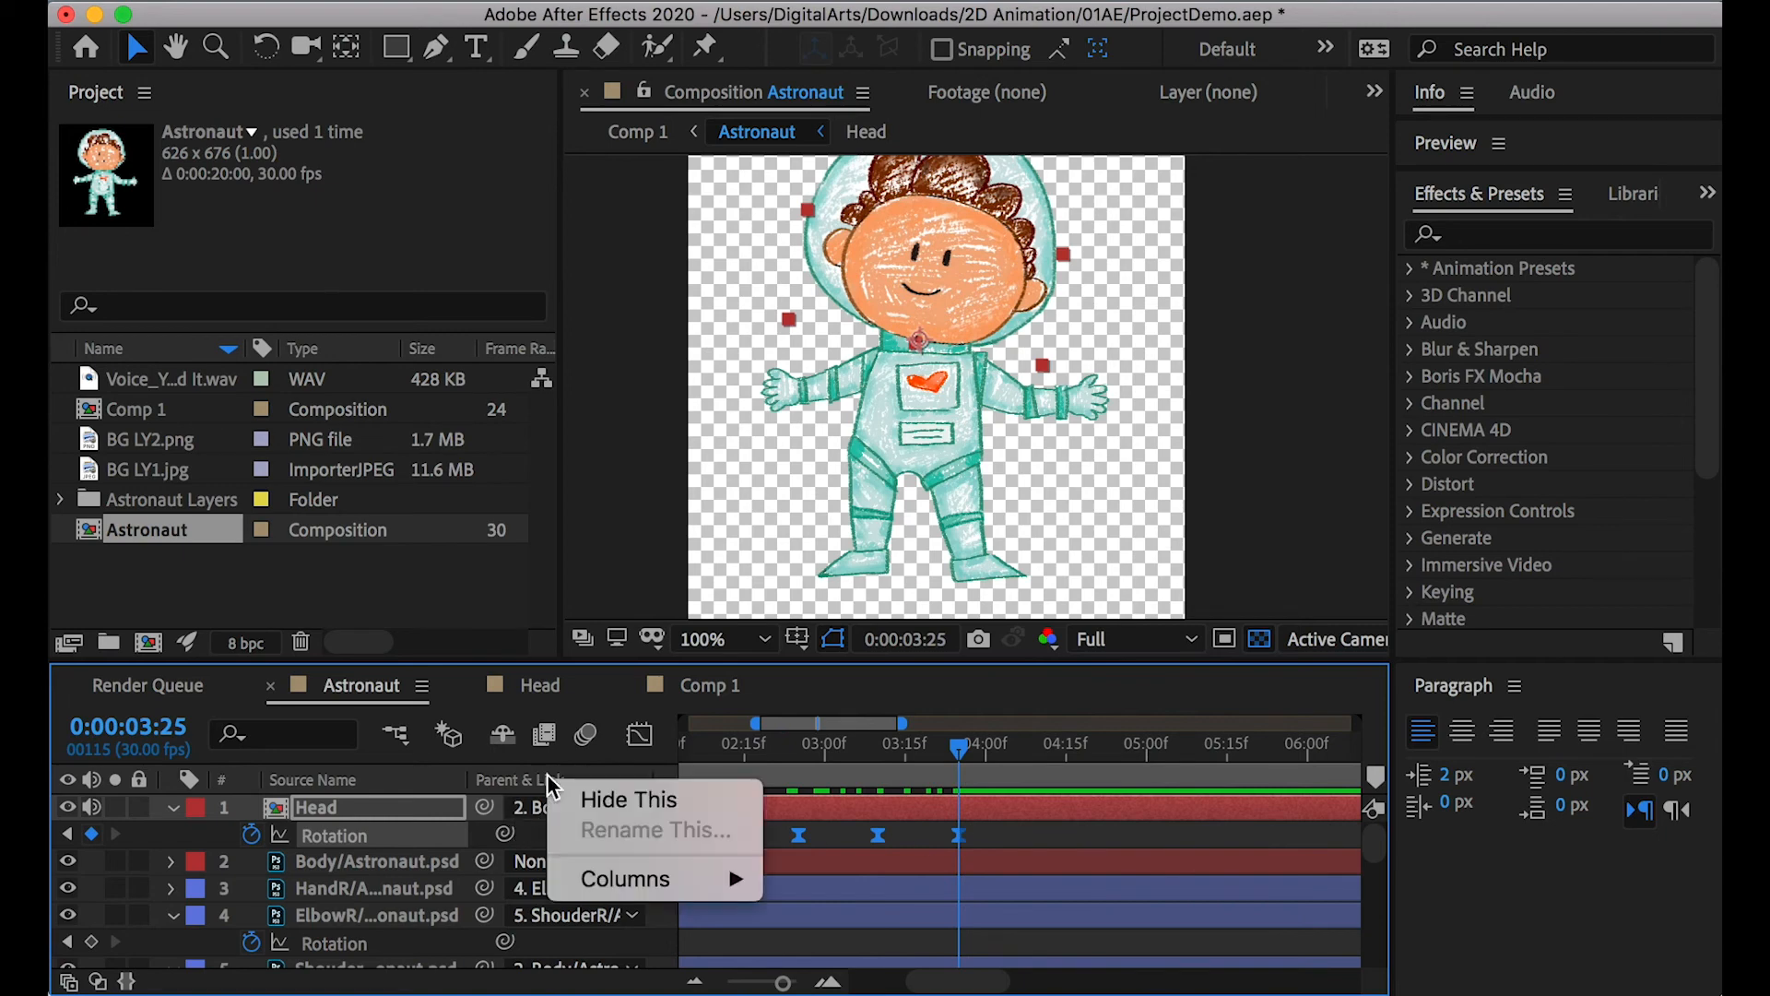
mouse_move(612, 888)
click(830, 994)
right_click(697, 804)
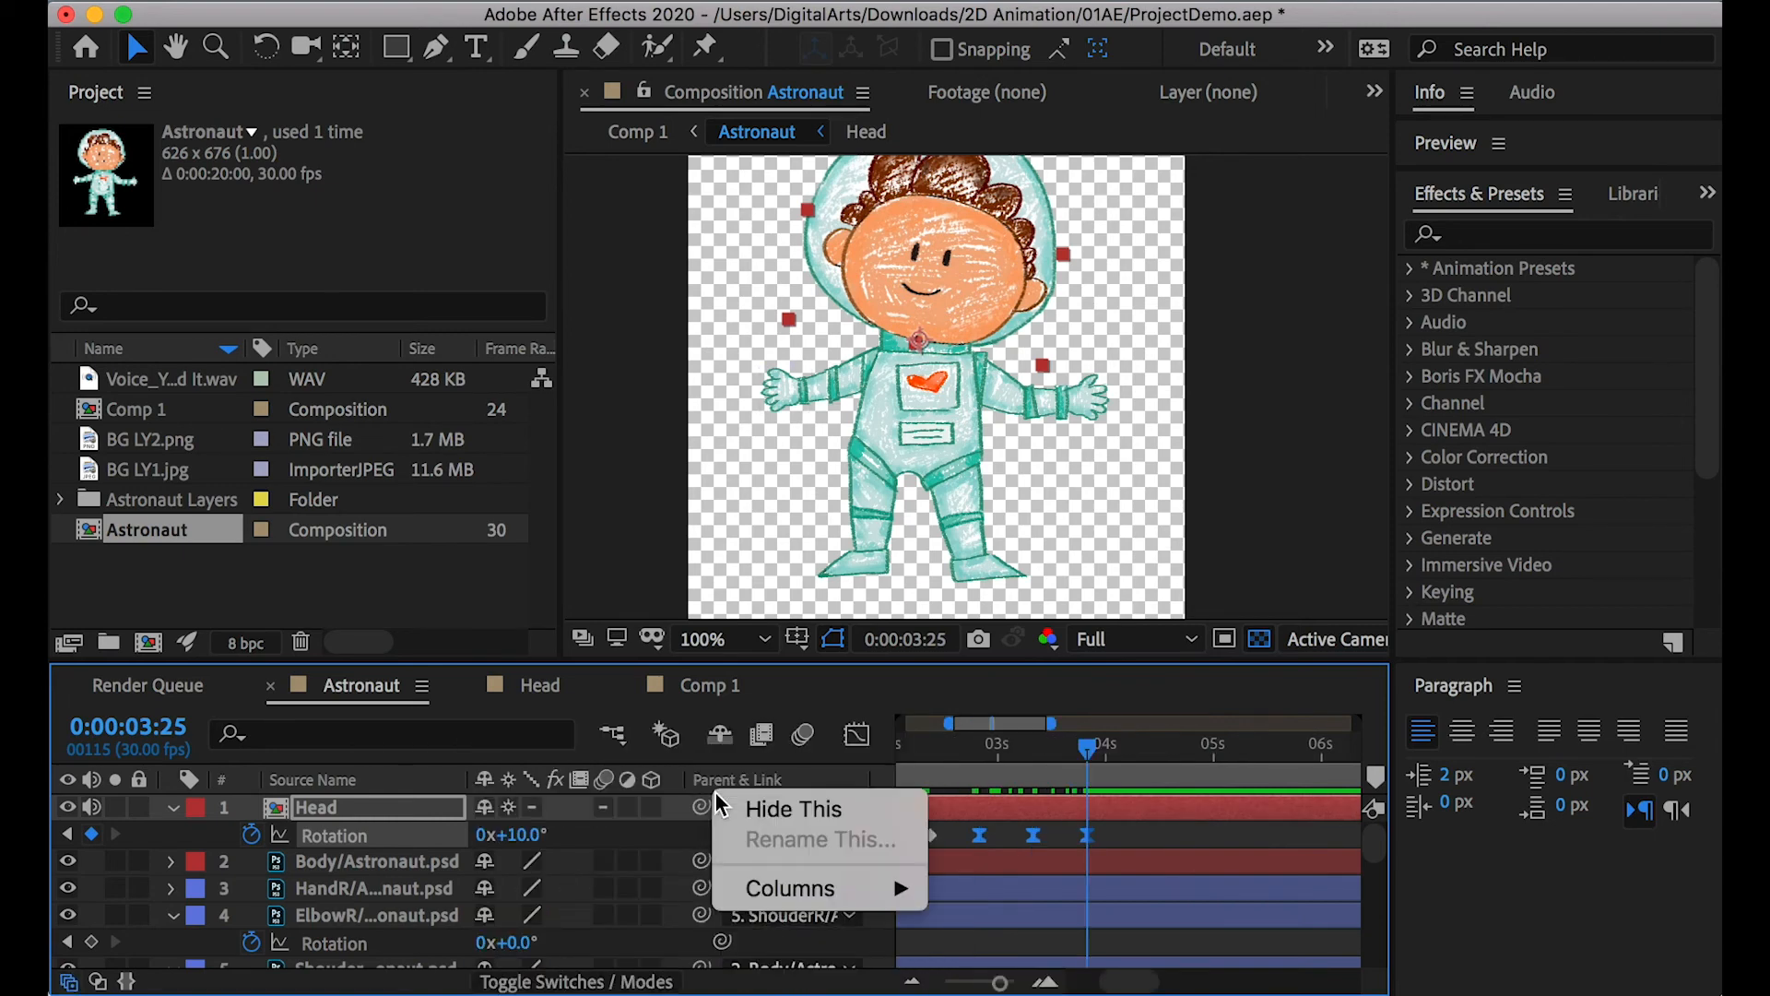
mouse_move(780, 887)
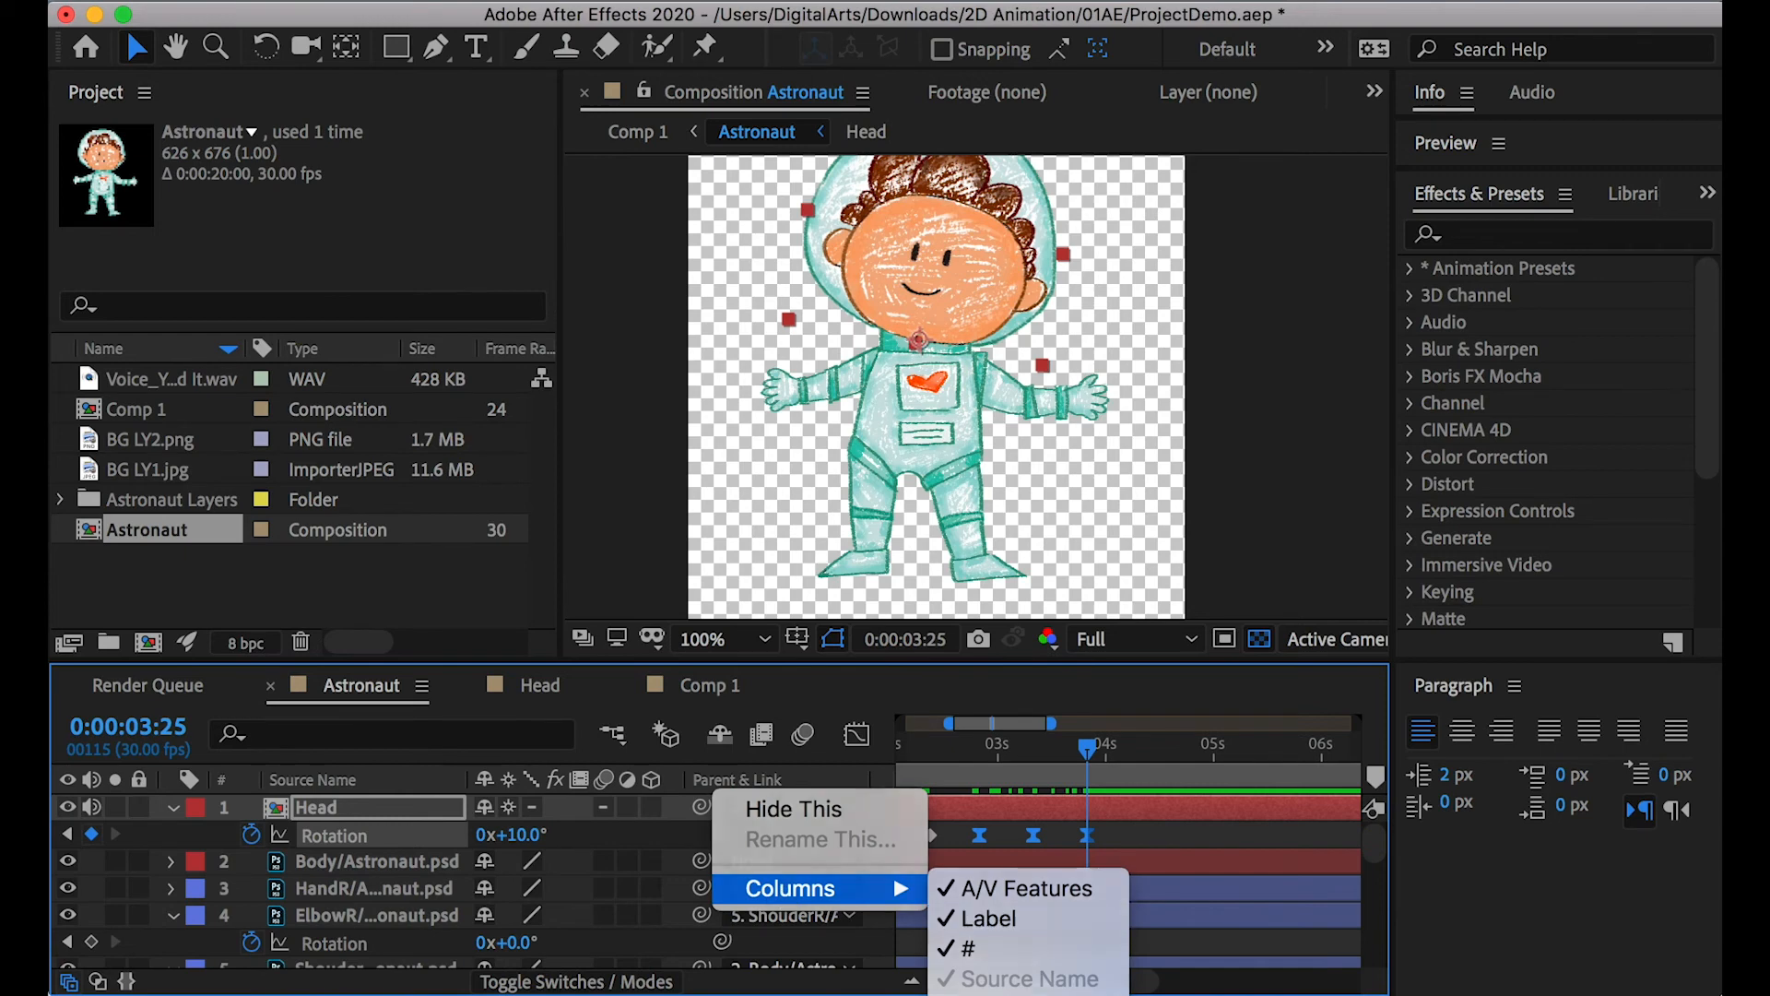
click(978, 994)
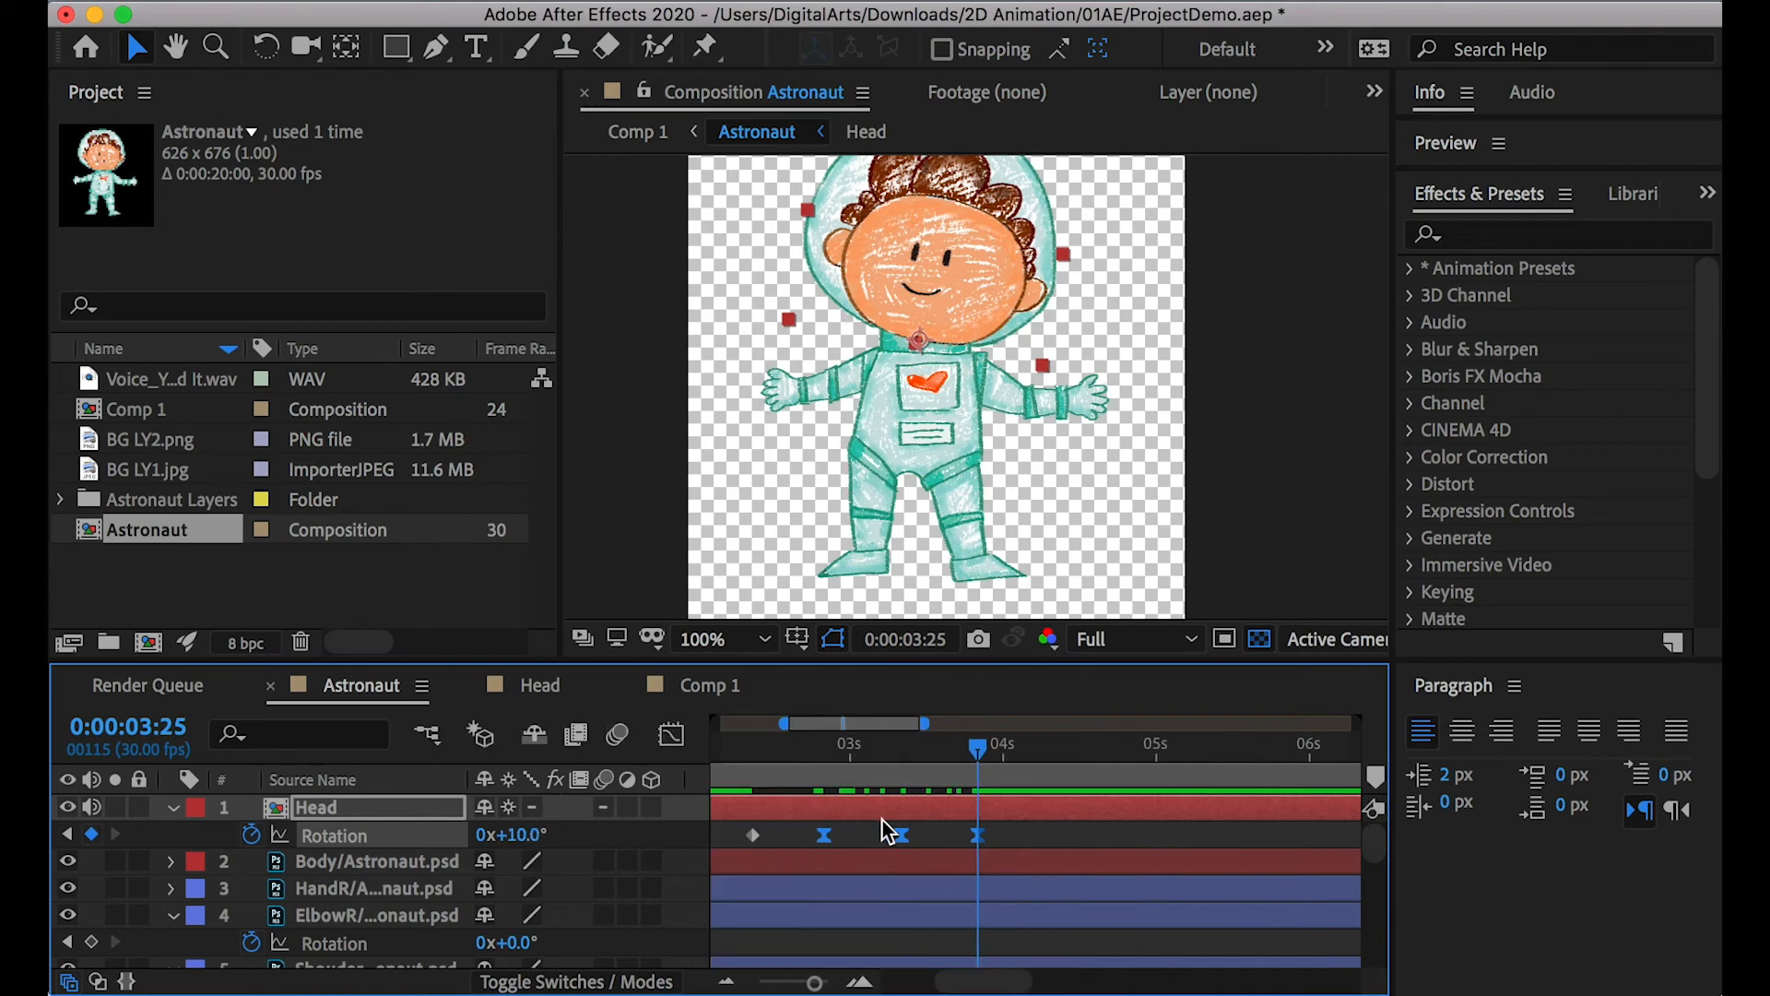
Copy the Head layer's three eased Rotation keyframes and paste them at 0:00:03:25
click(826, 755)
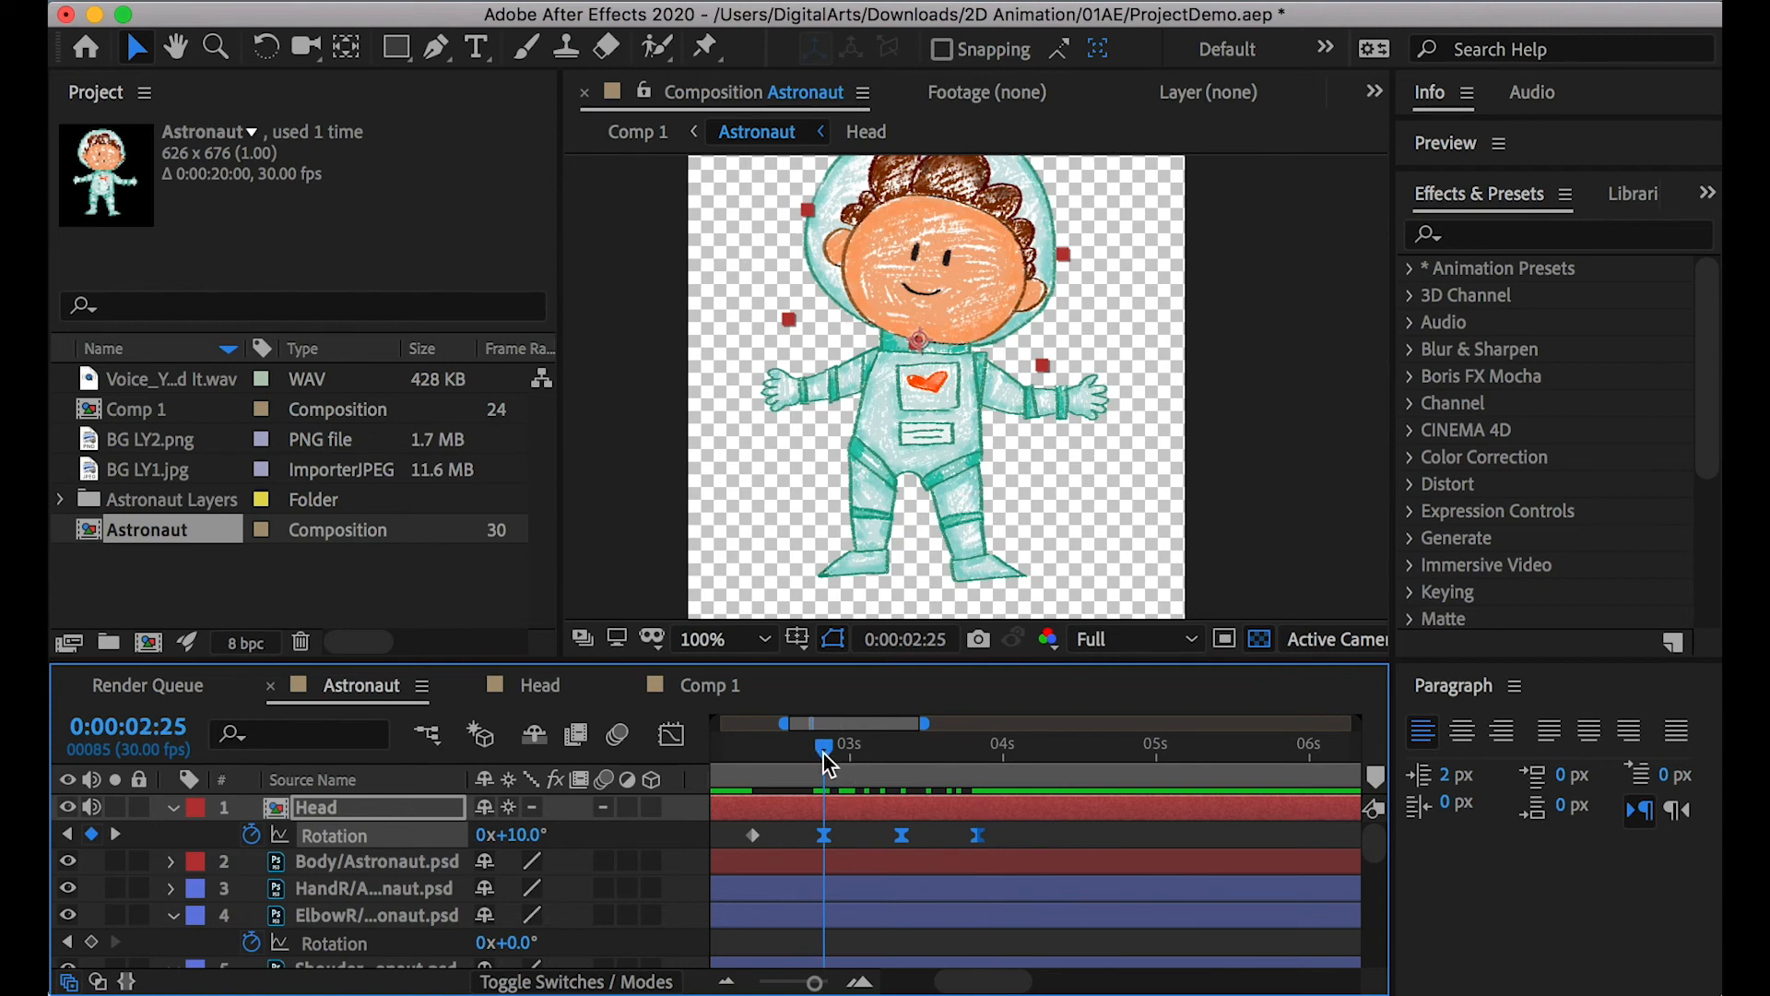
drag(835, 757, 987, 756)
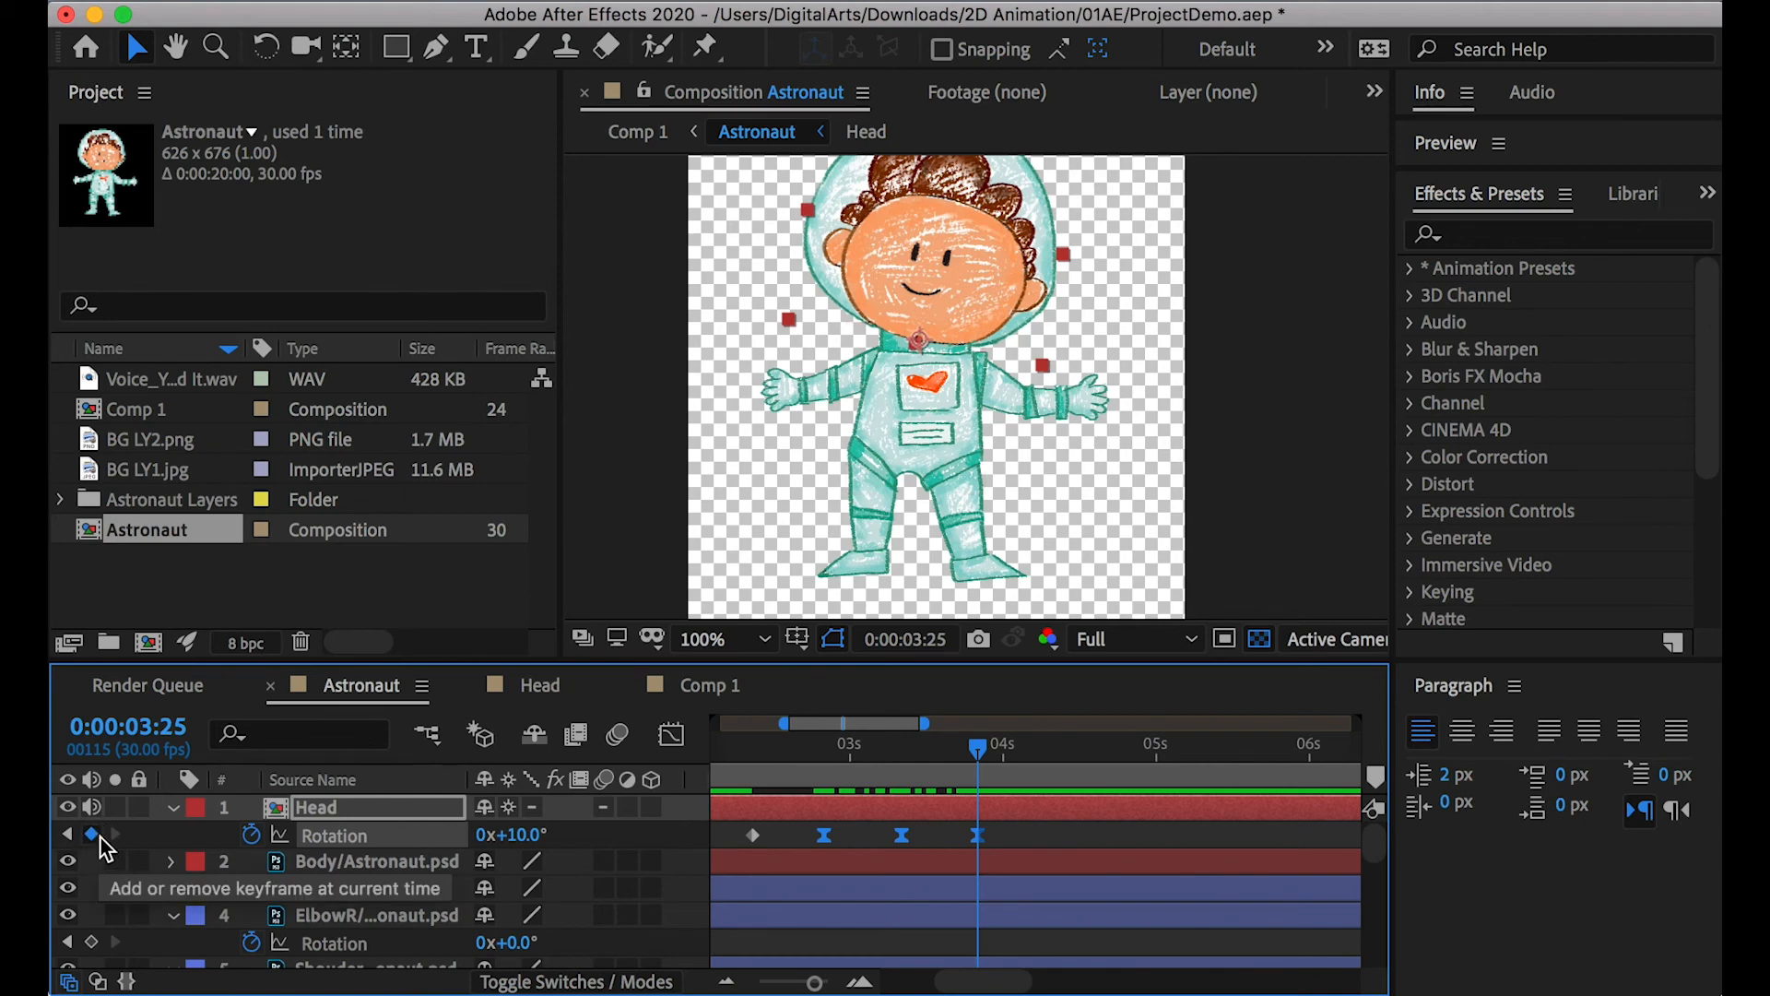
drag(1001, 829, 806, 846)
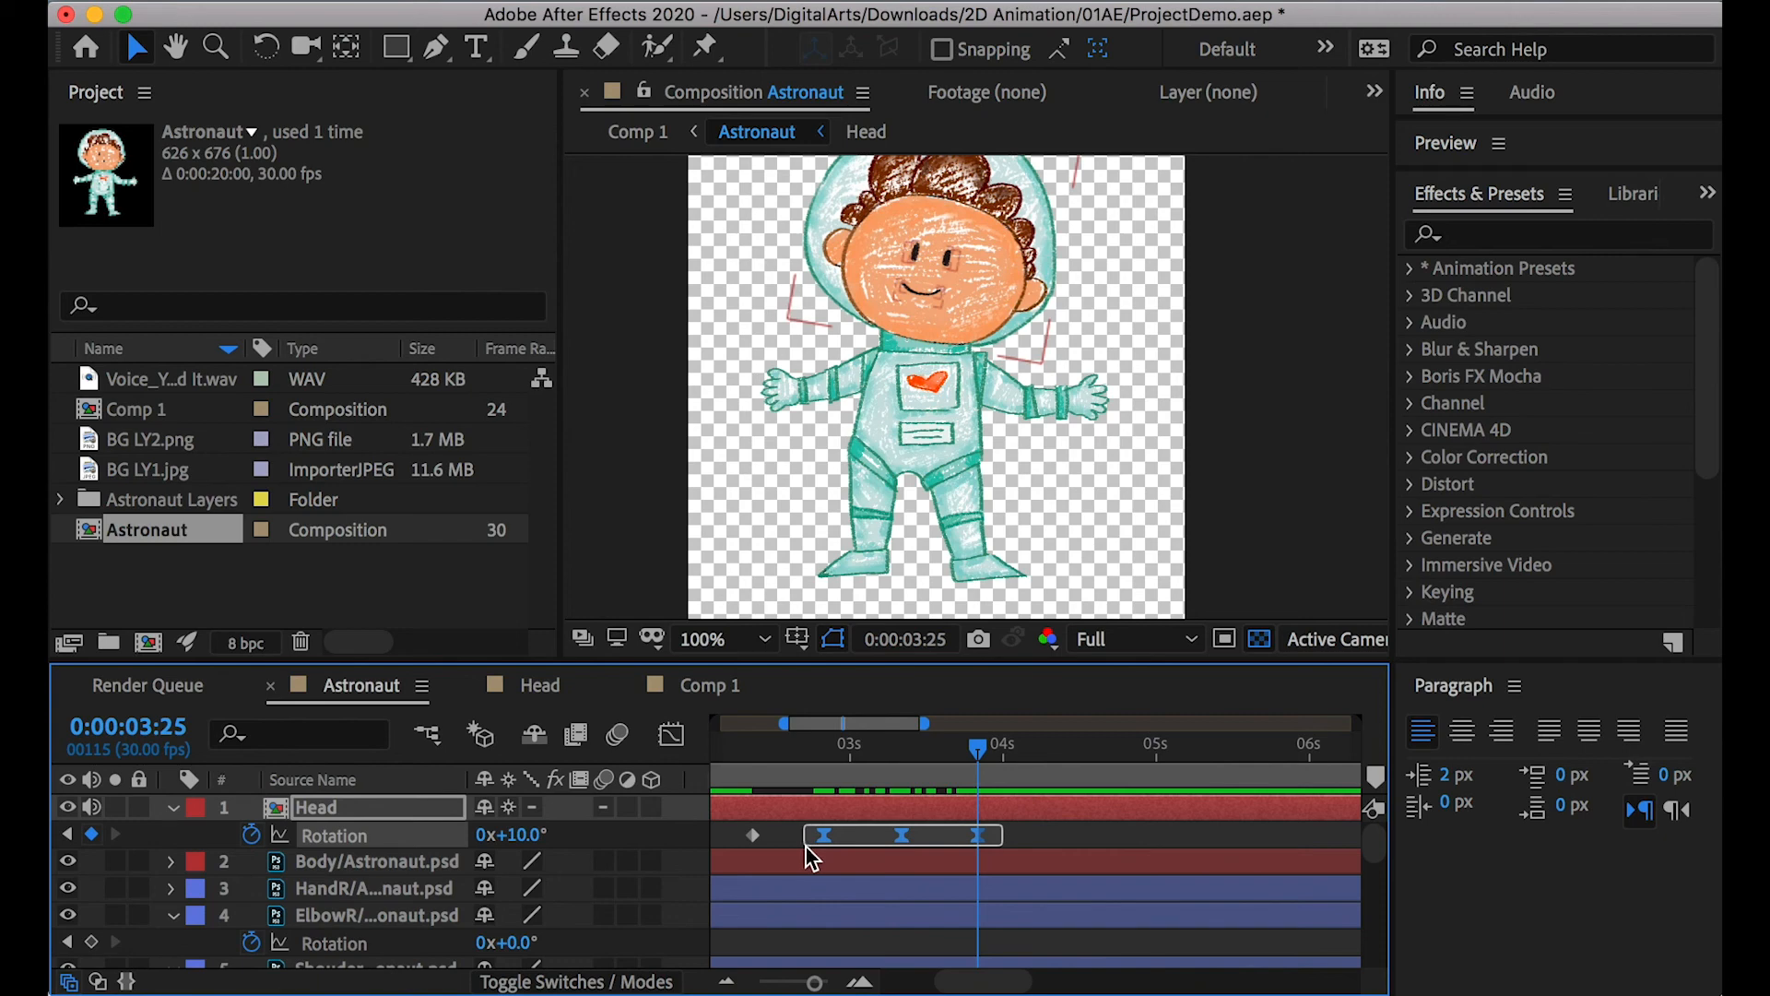
mouse_move(826, 841)
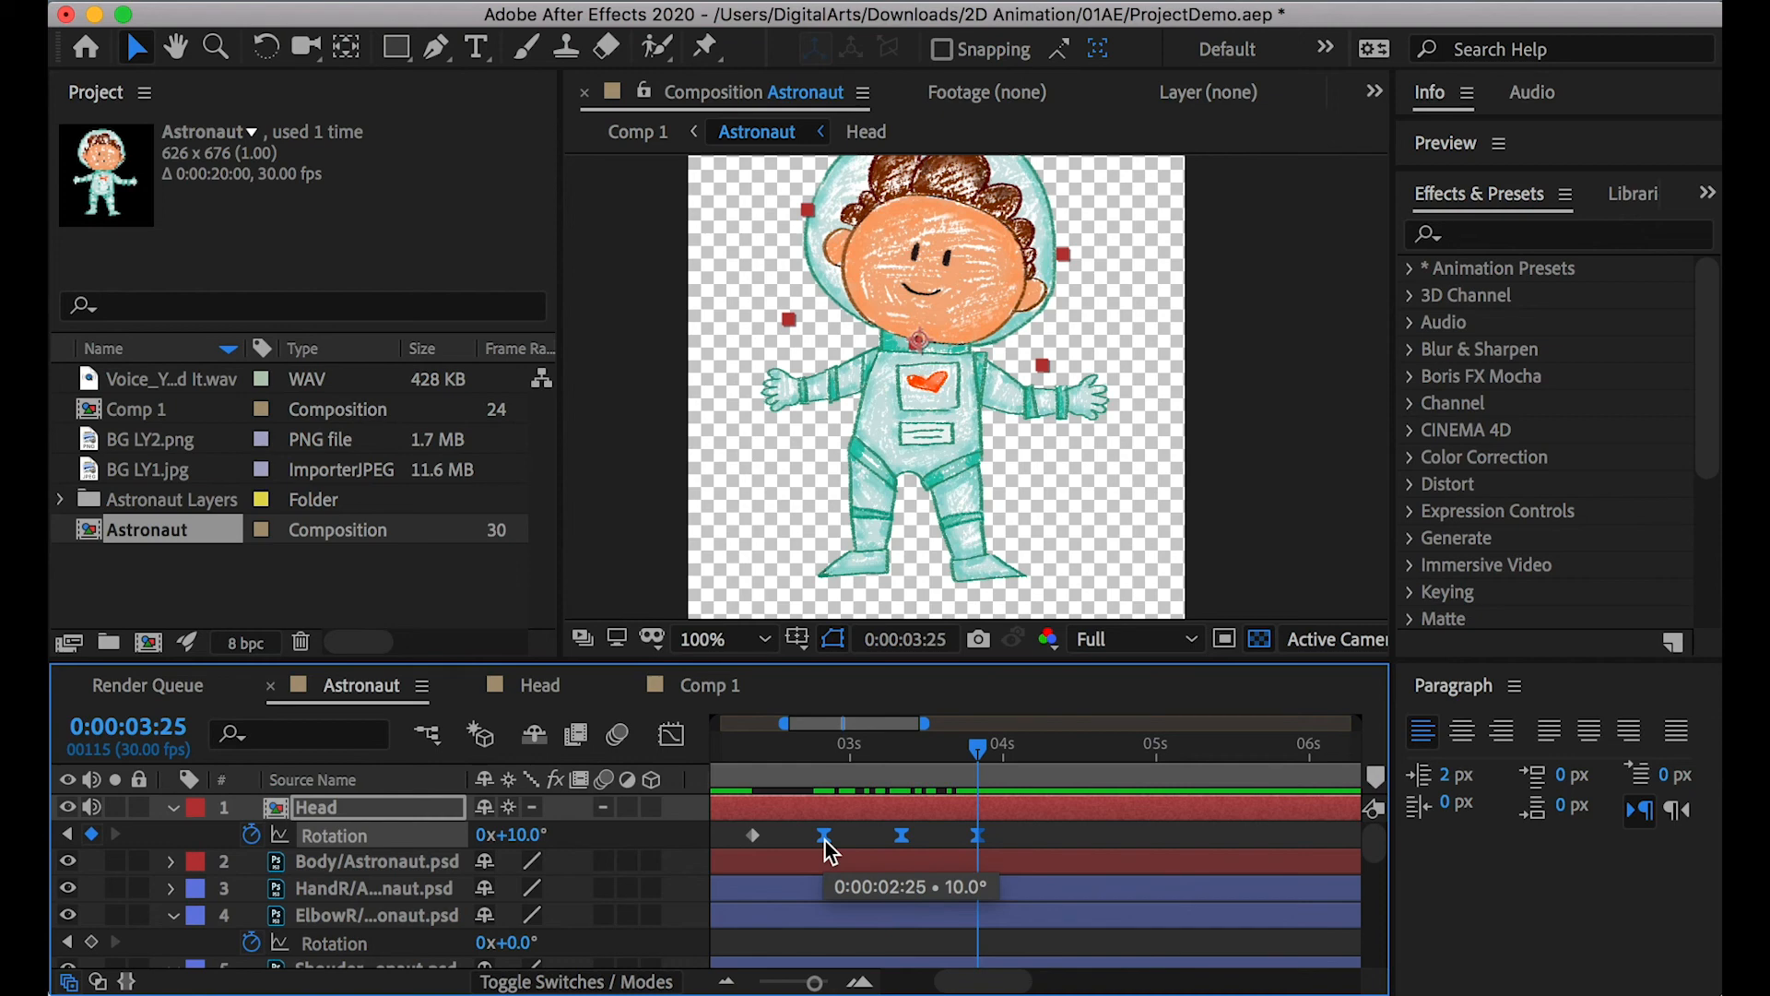
key(ctrl+c)
key(ctrl+v)
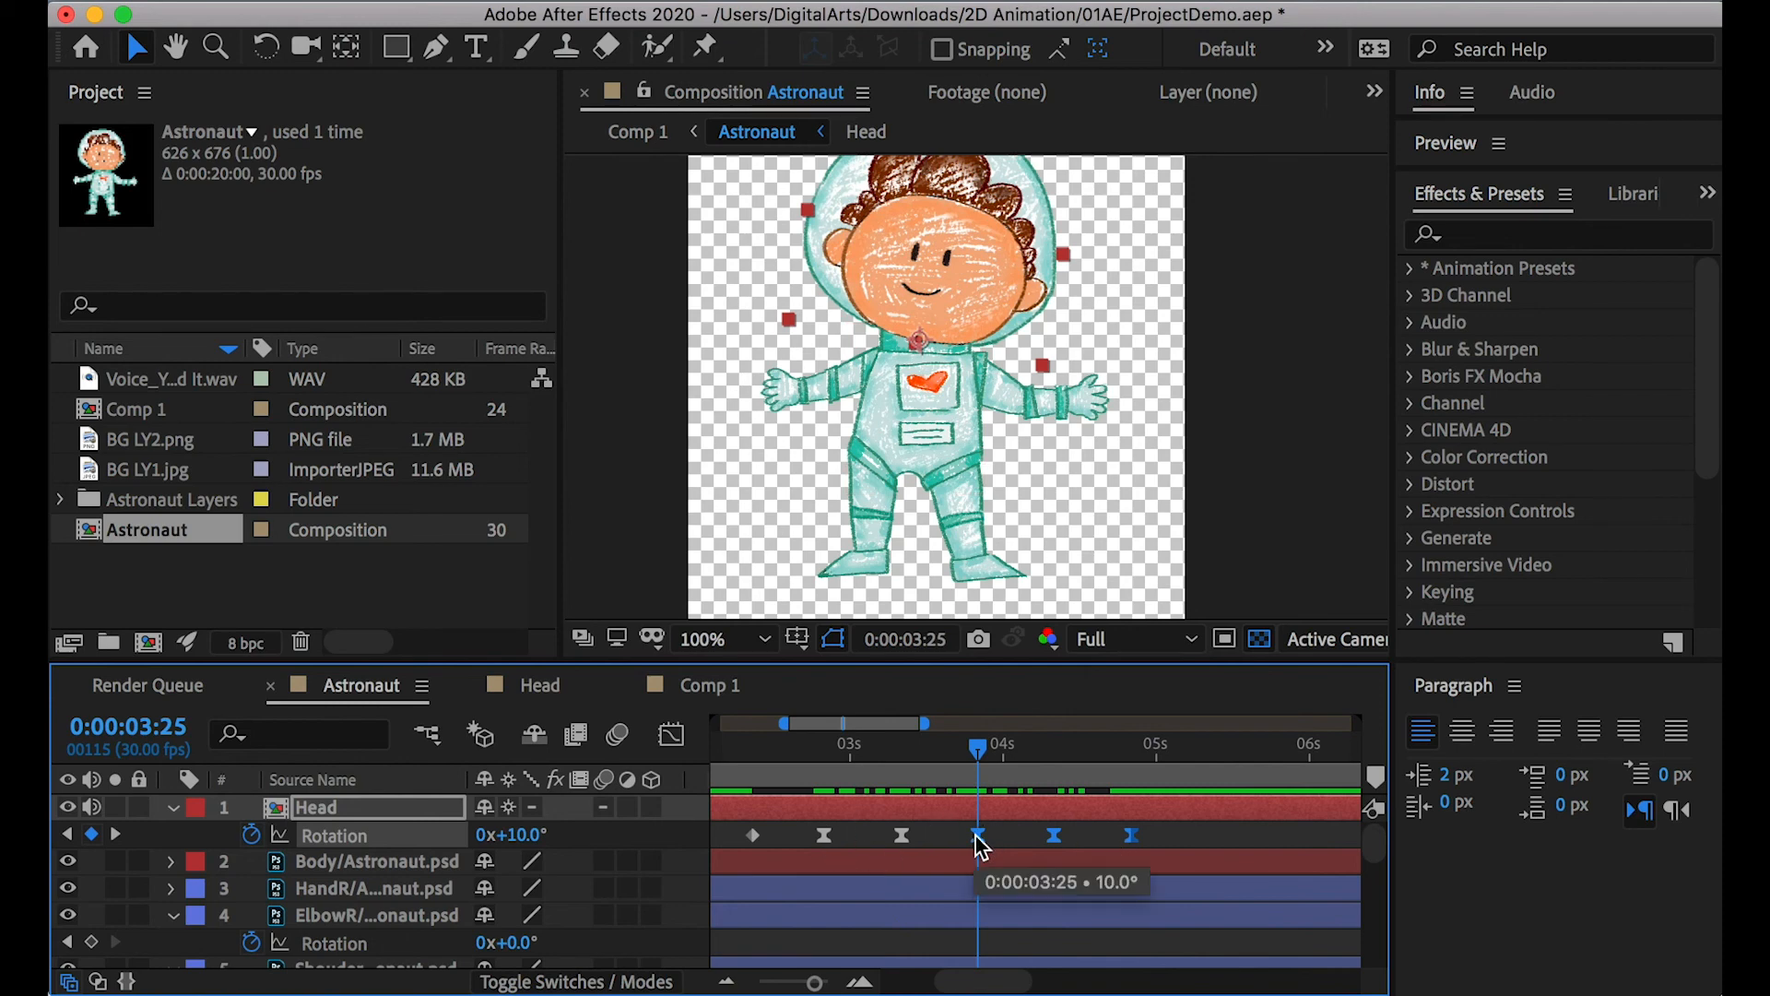
Paste a copy of all the Head layer's eased Rotation keyframes at 0:00:04:25
mouse_move(1060, 839)
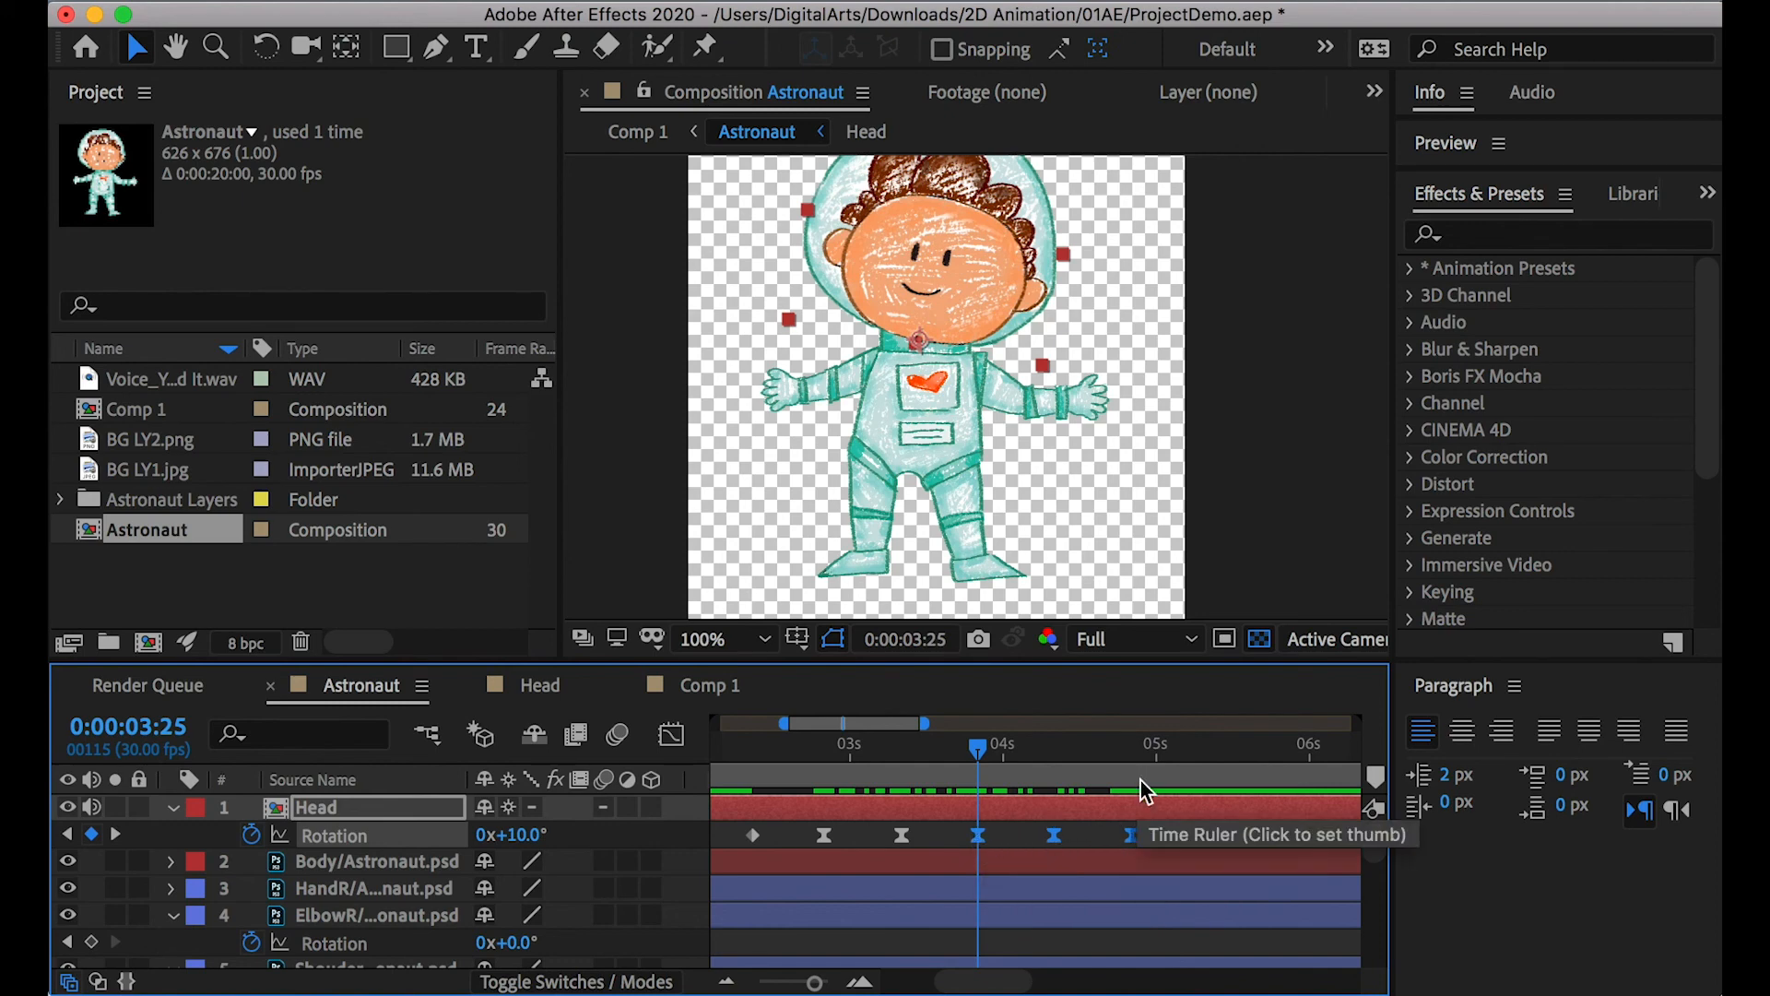
click(1131, 745)
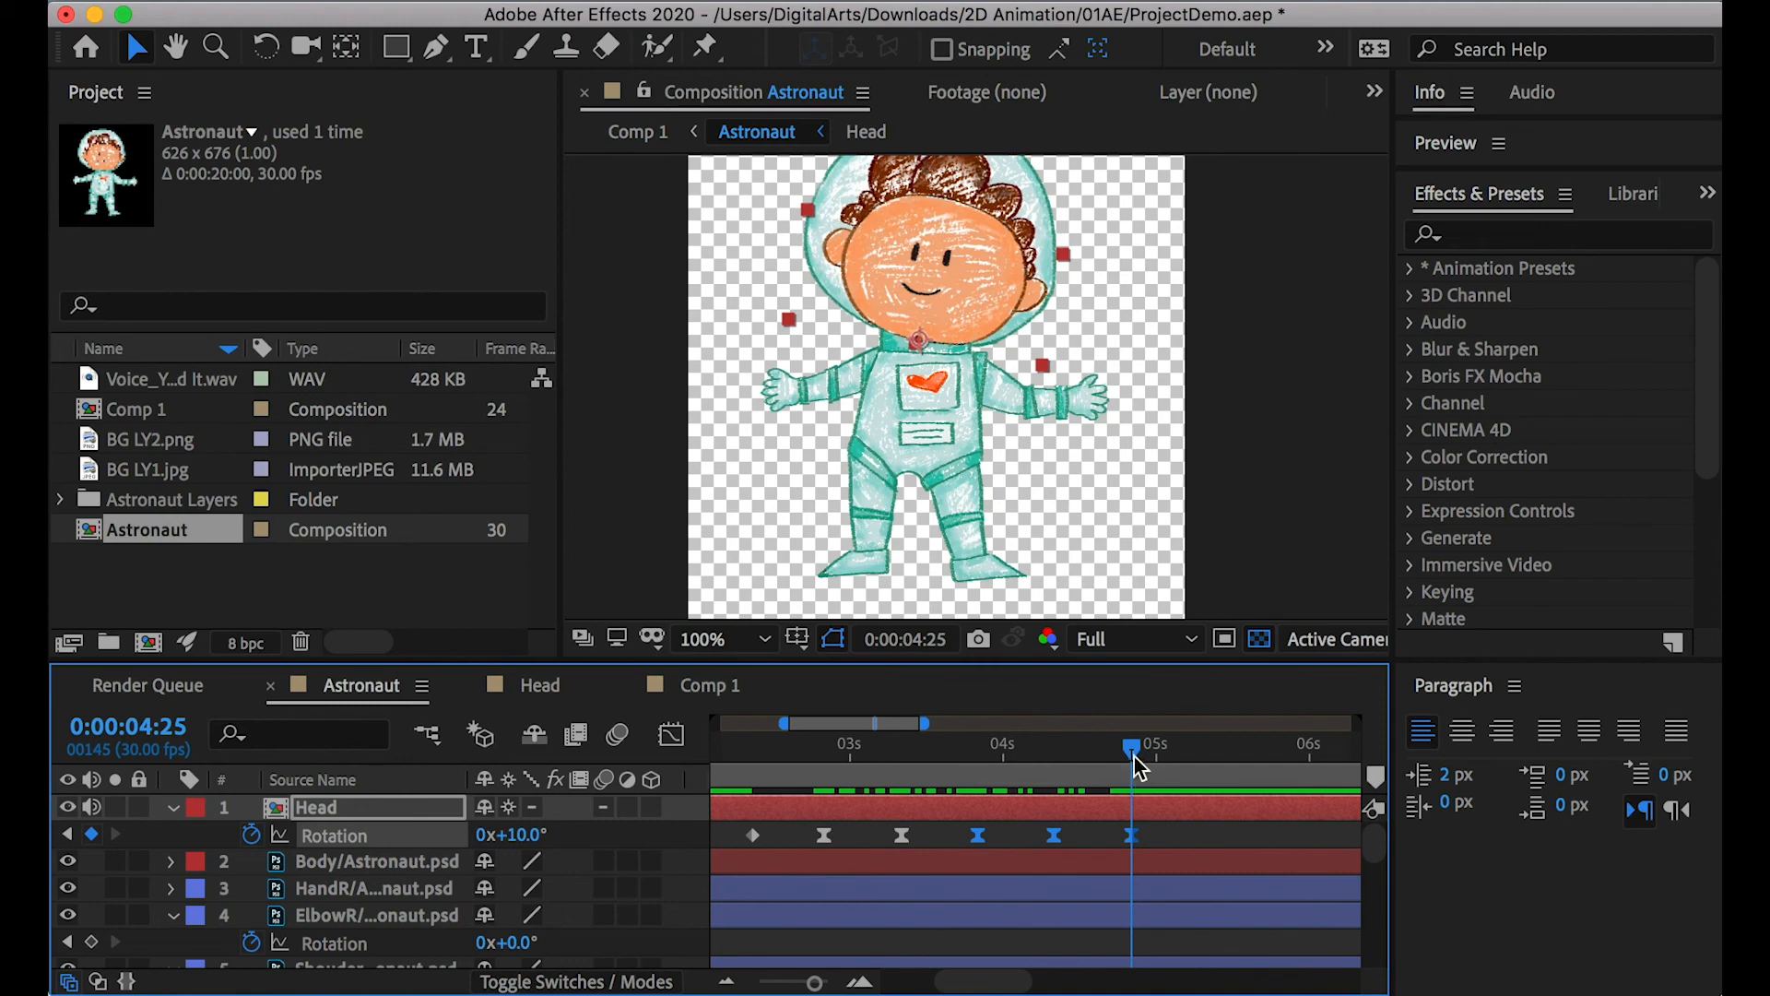
click(823, 754)
click(1126, 750)
drag(1126, 750, 1131, 754)
drag(1186, 828, 830, 844)
key(super+v)
Copy the Head layer's full run of eased Rotation keyframes and paste it starting at the last keyframe
drag(924, 724, 1077, 770)
click(67, 835)
drag(1113, 829, 766, 843)
key(super+c)
key(super+v)
Preview the Astronaut composition's repeated head tilts, playing from 0:00:02:13 and from the opening seconds
drag(747, 767, 739, 766)
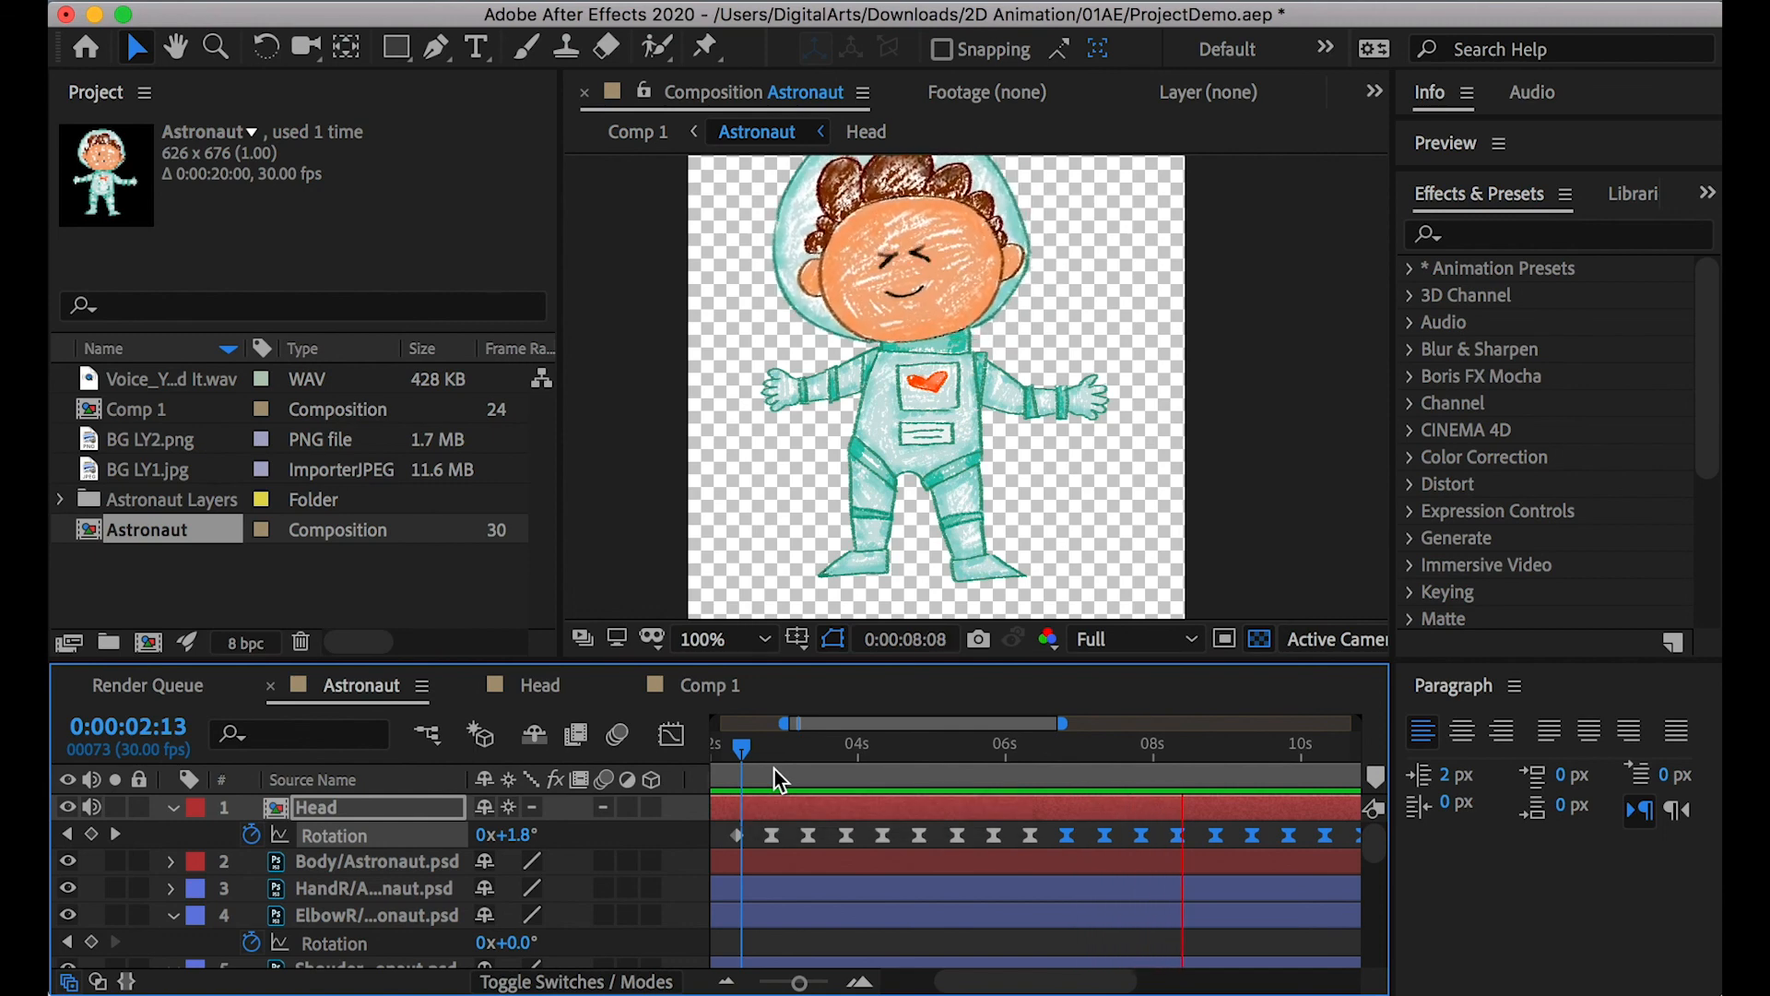
key(space)
drag(844, 731, 804, 728)
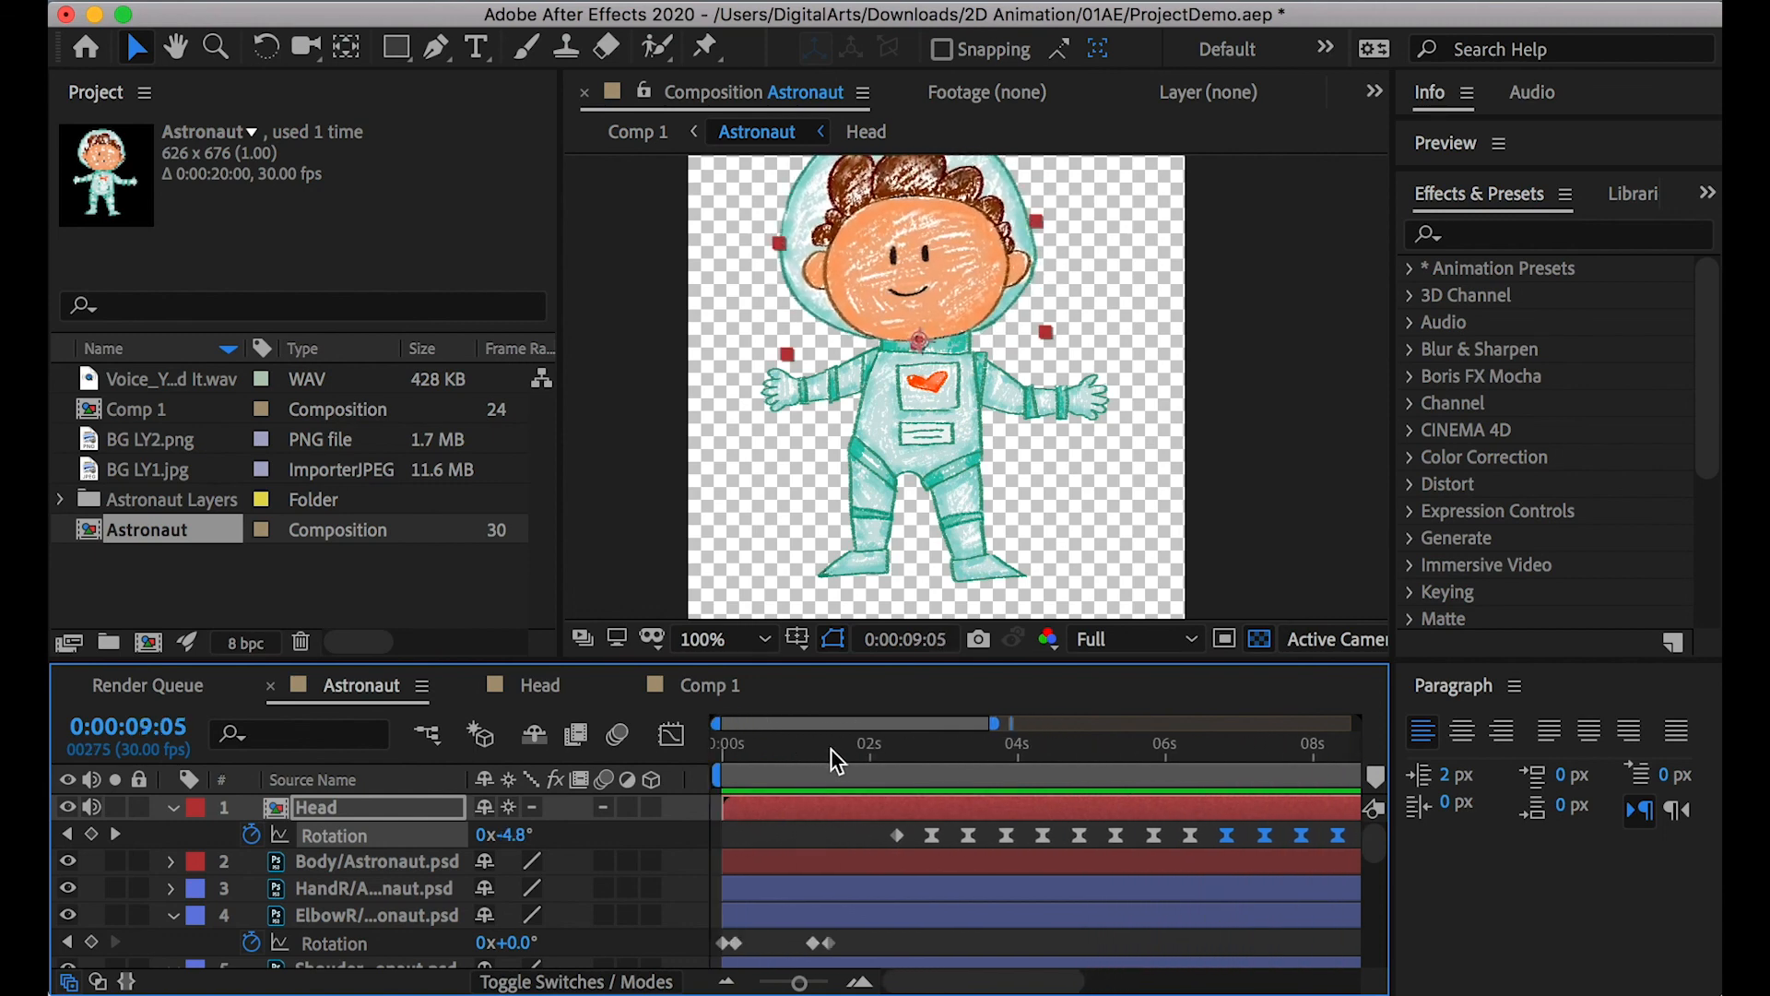
click(758, 749)
key(space)
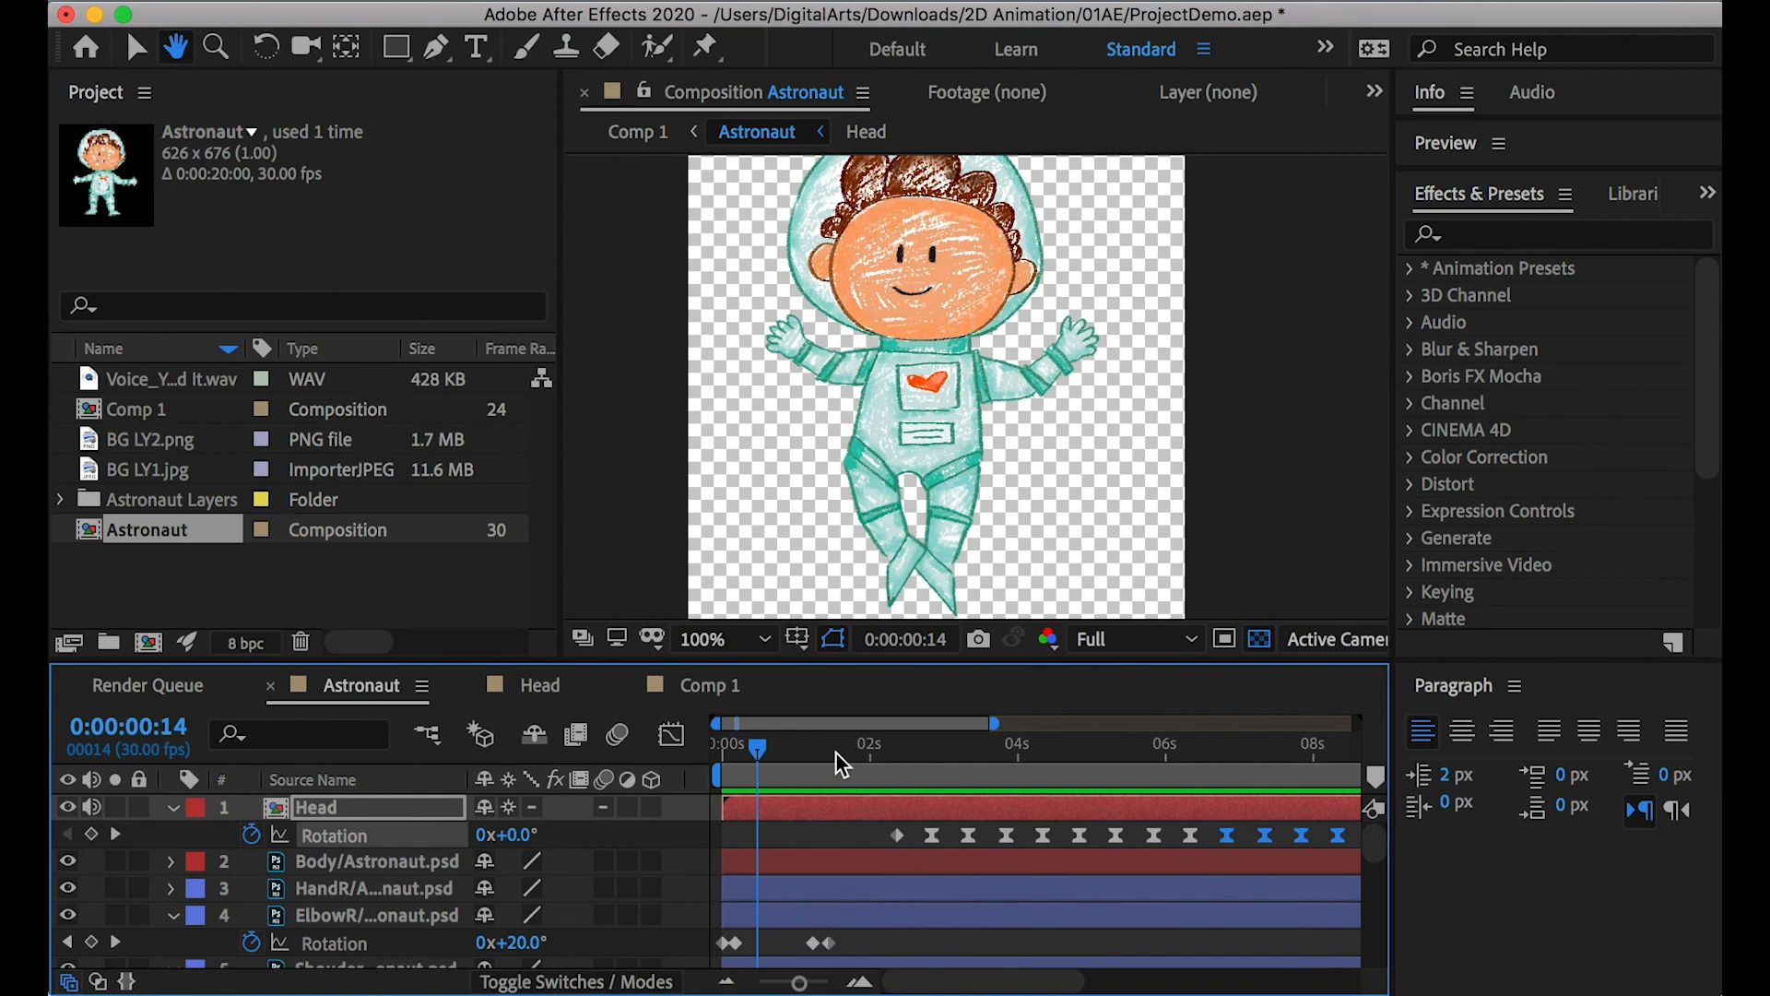
click(807, 748)
key(space)
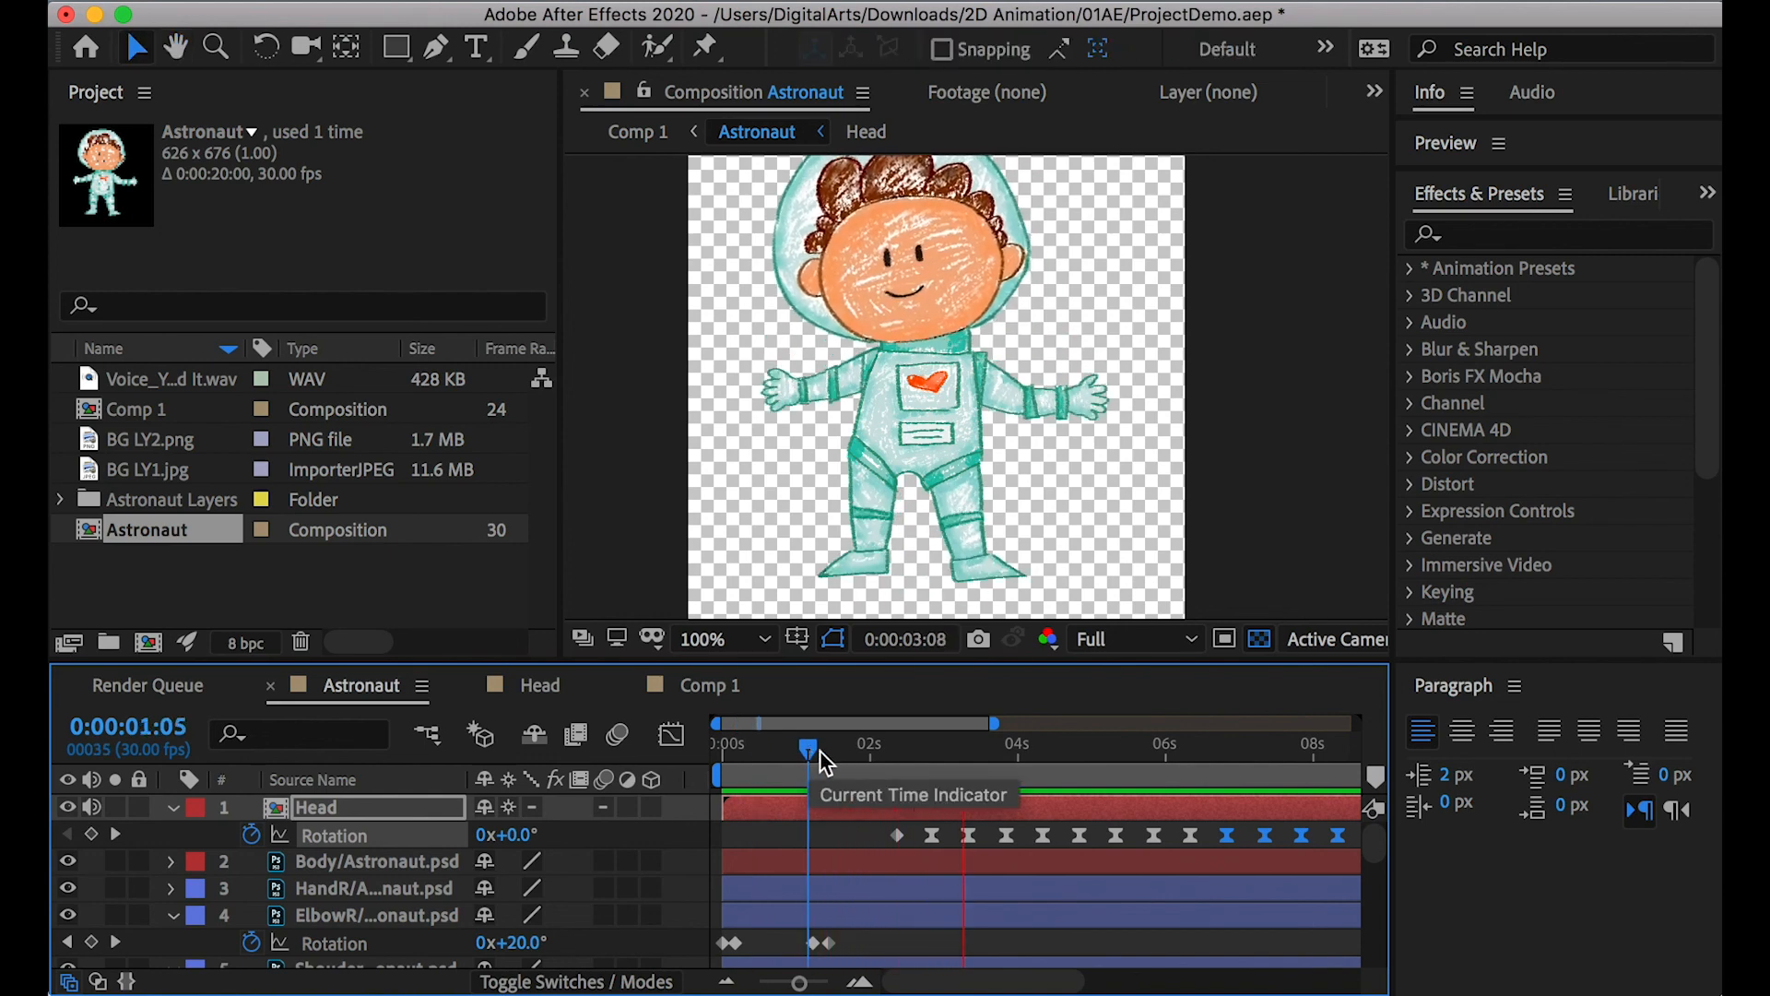
key(space)
Open the Head composition and add a 0% Opacity keyframe to the Mouth2 layer at 0:00:03:11
scroll(994, 890, down, 3)
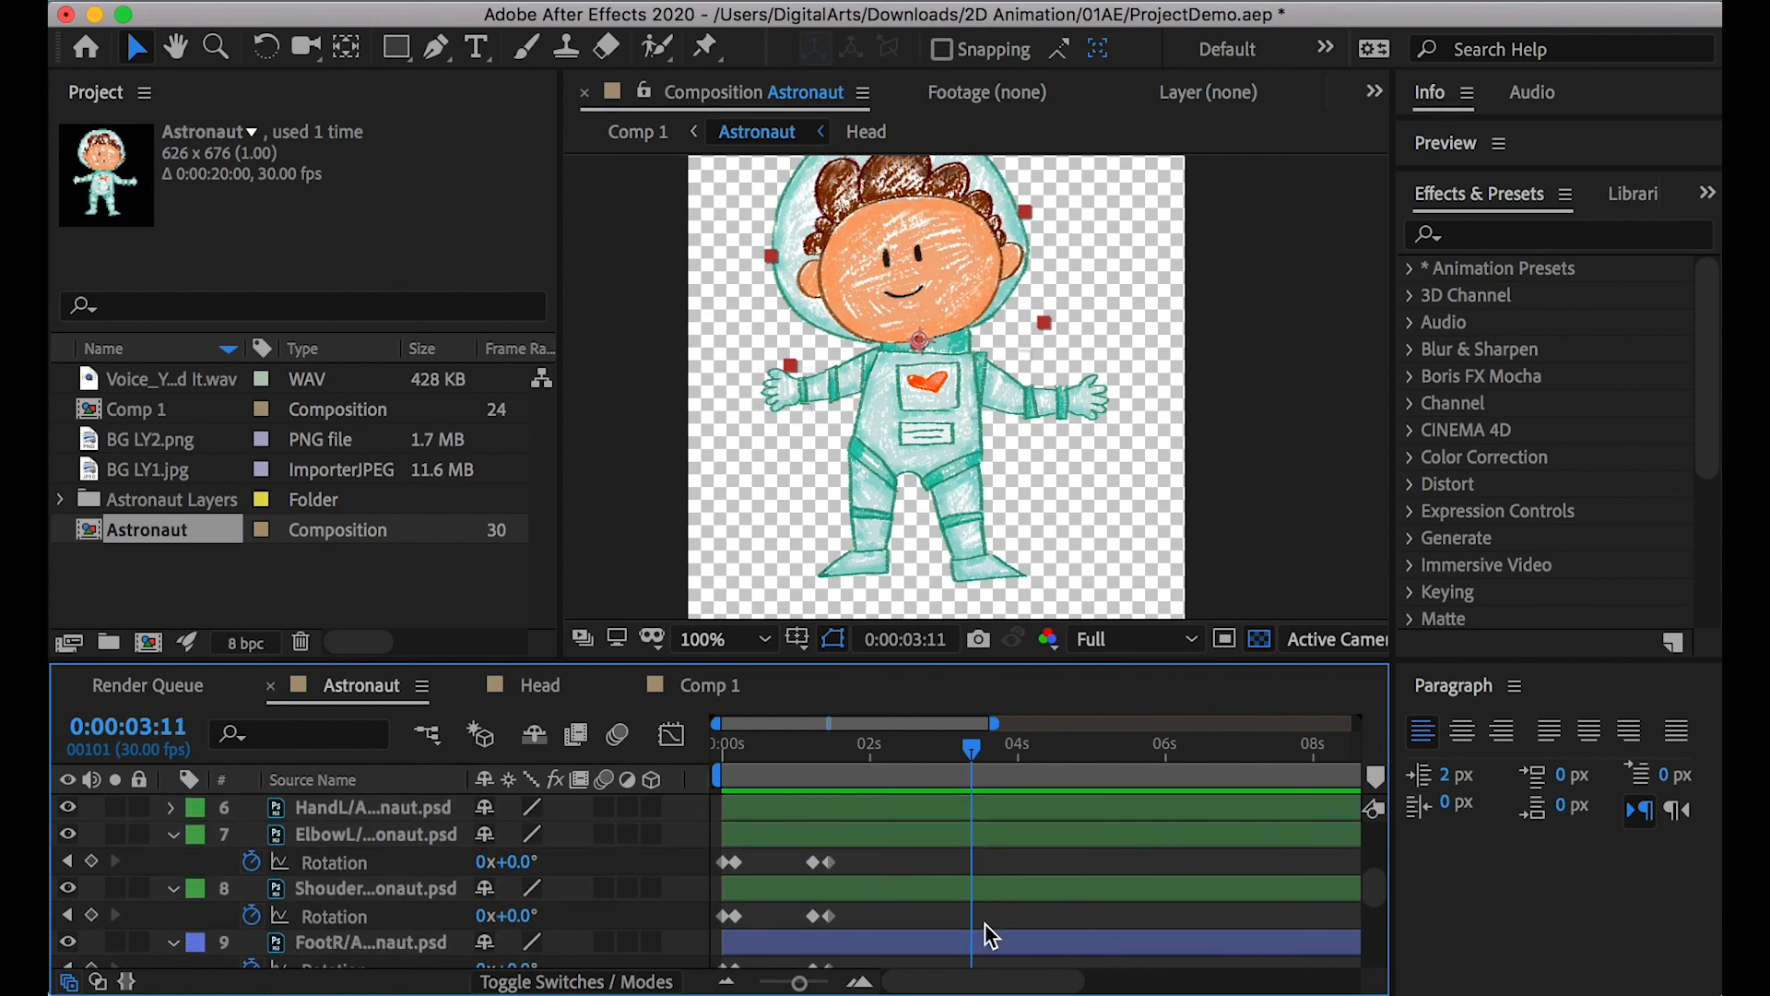
scroll(985, 924, down, 3)
scroll(996, 913, down, 2)
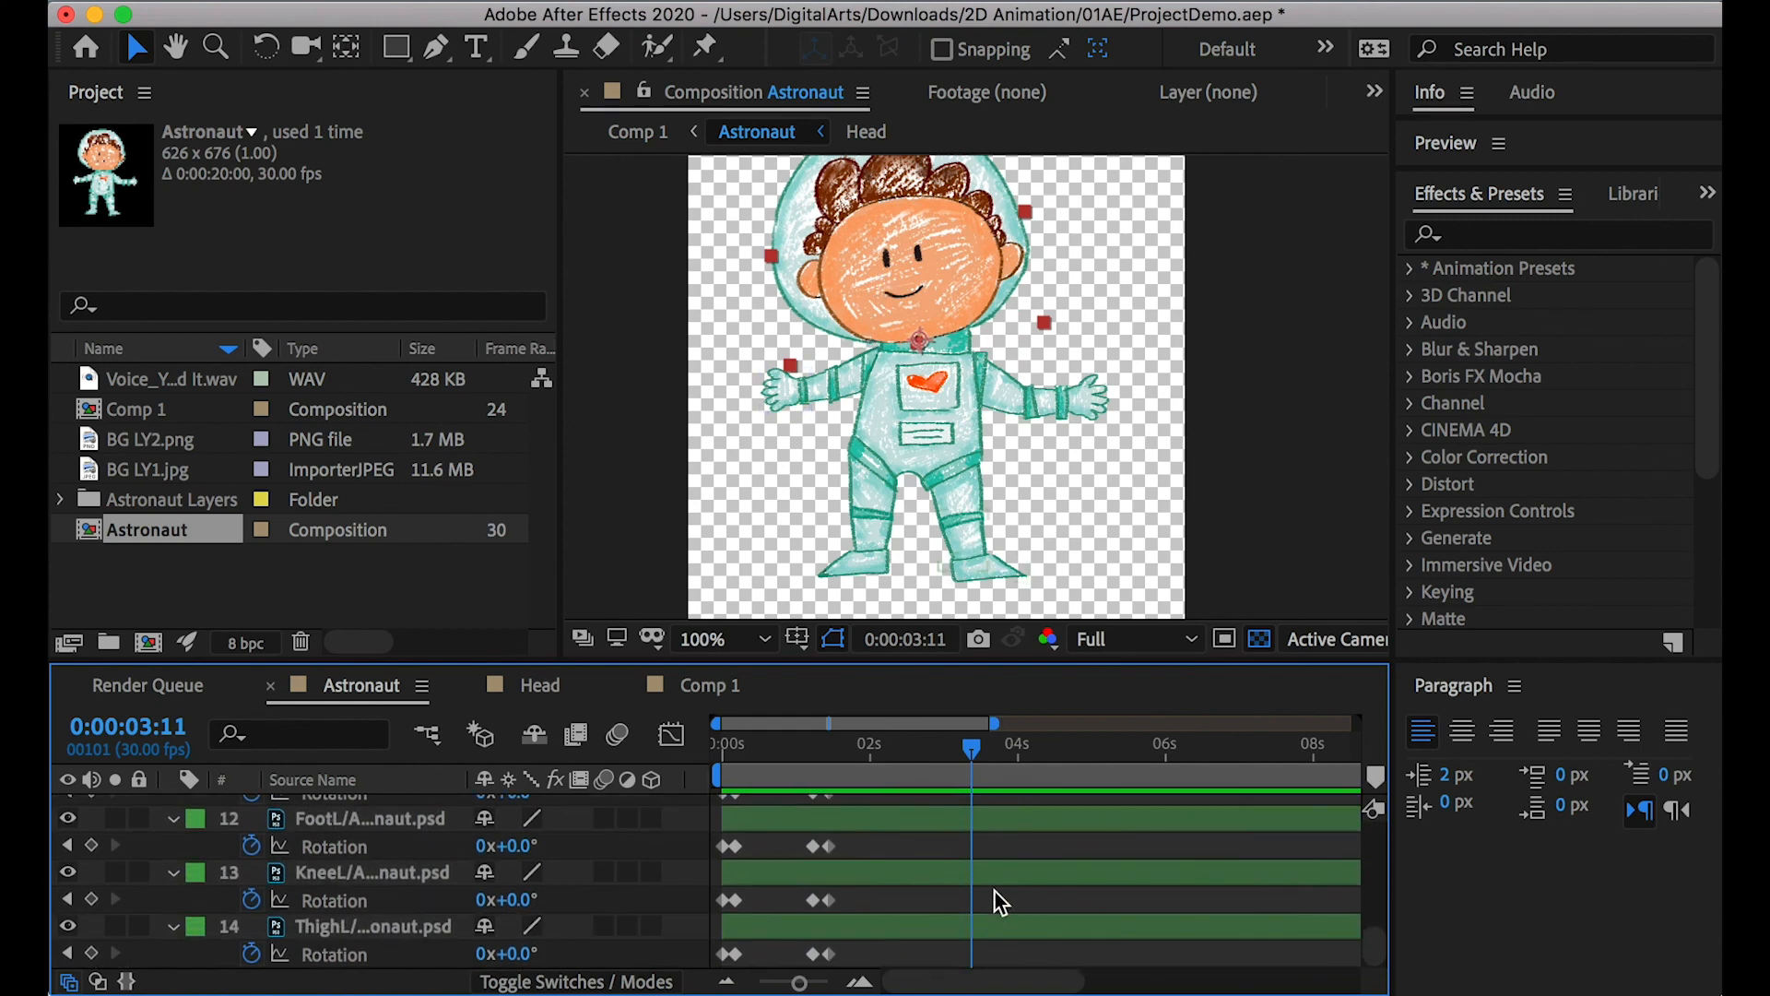
scroll(383, 899, up, 10)
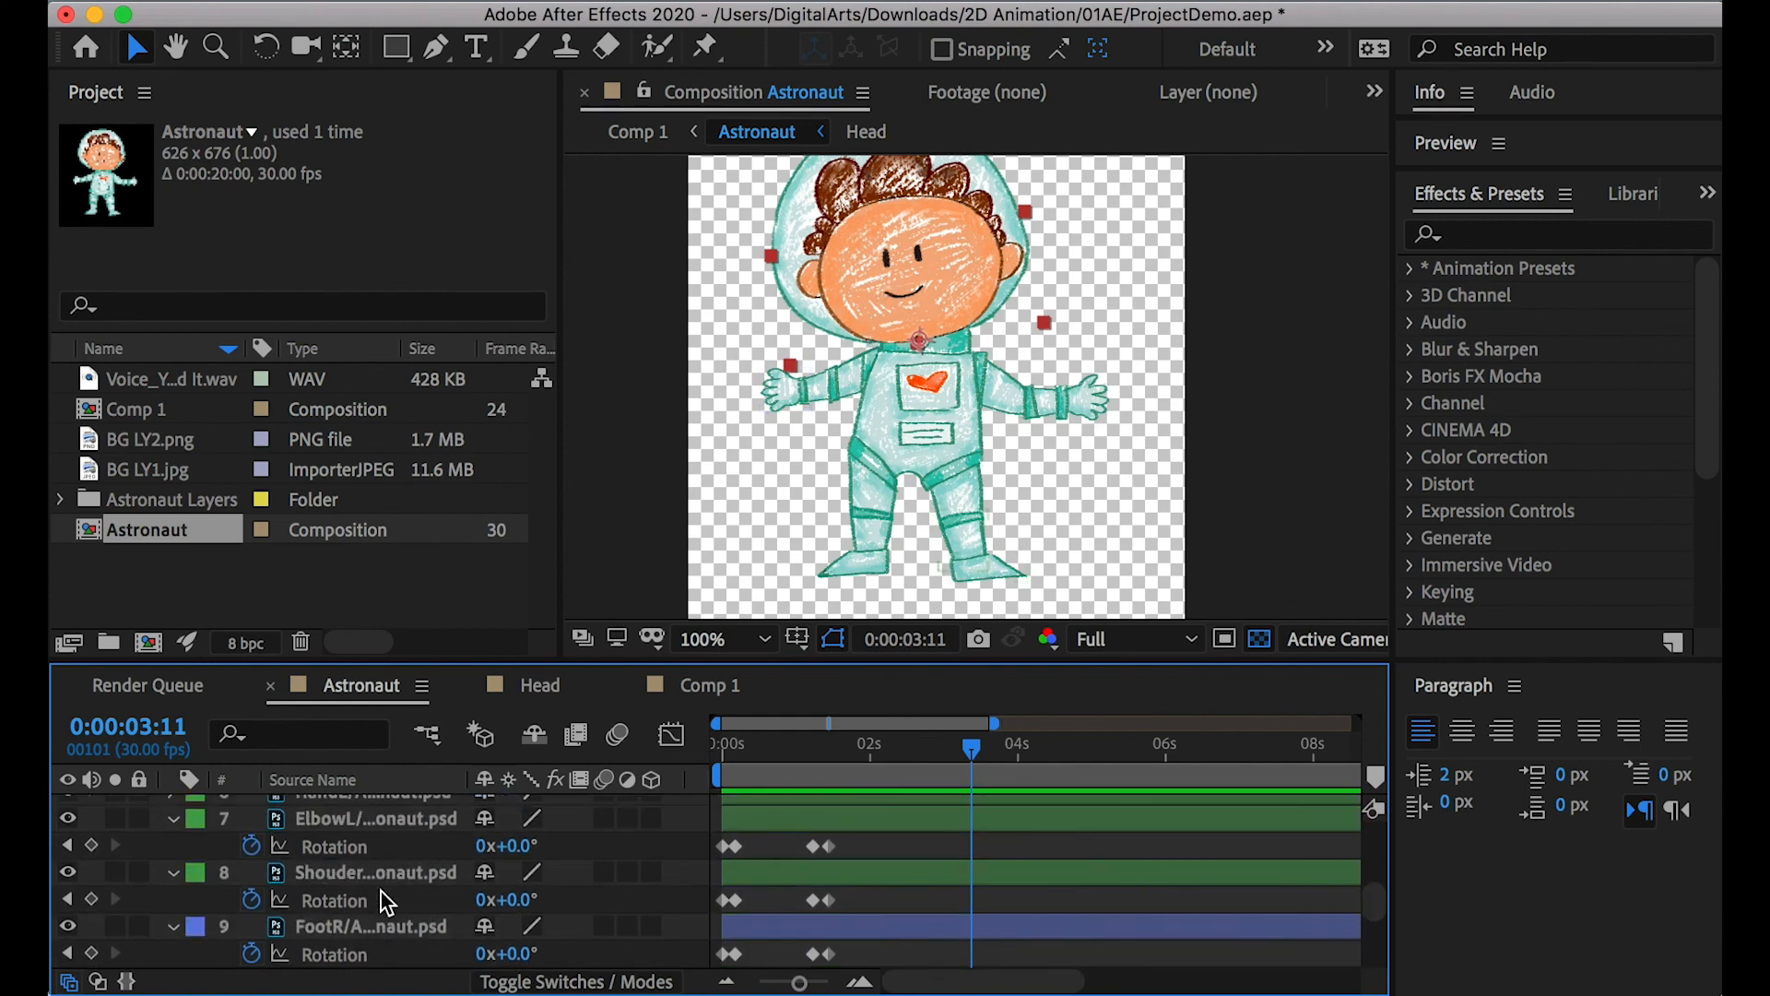
double_click(341, 805)
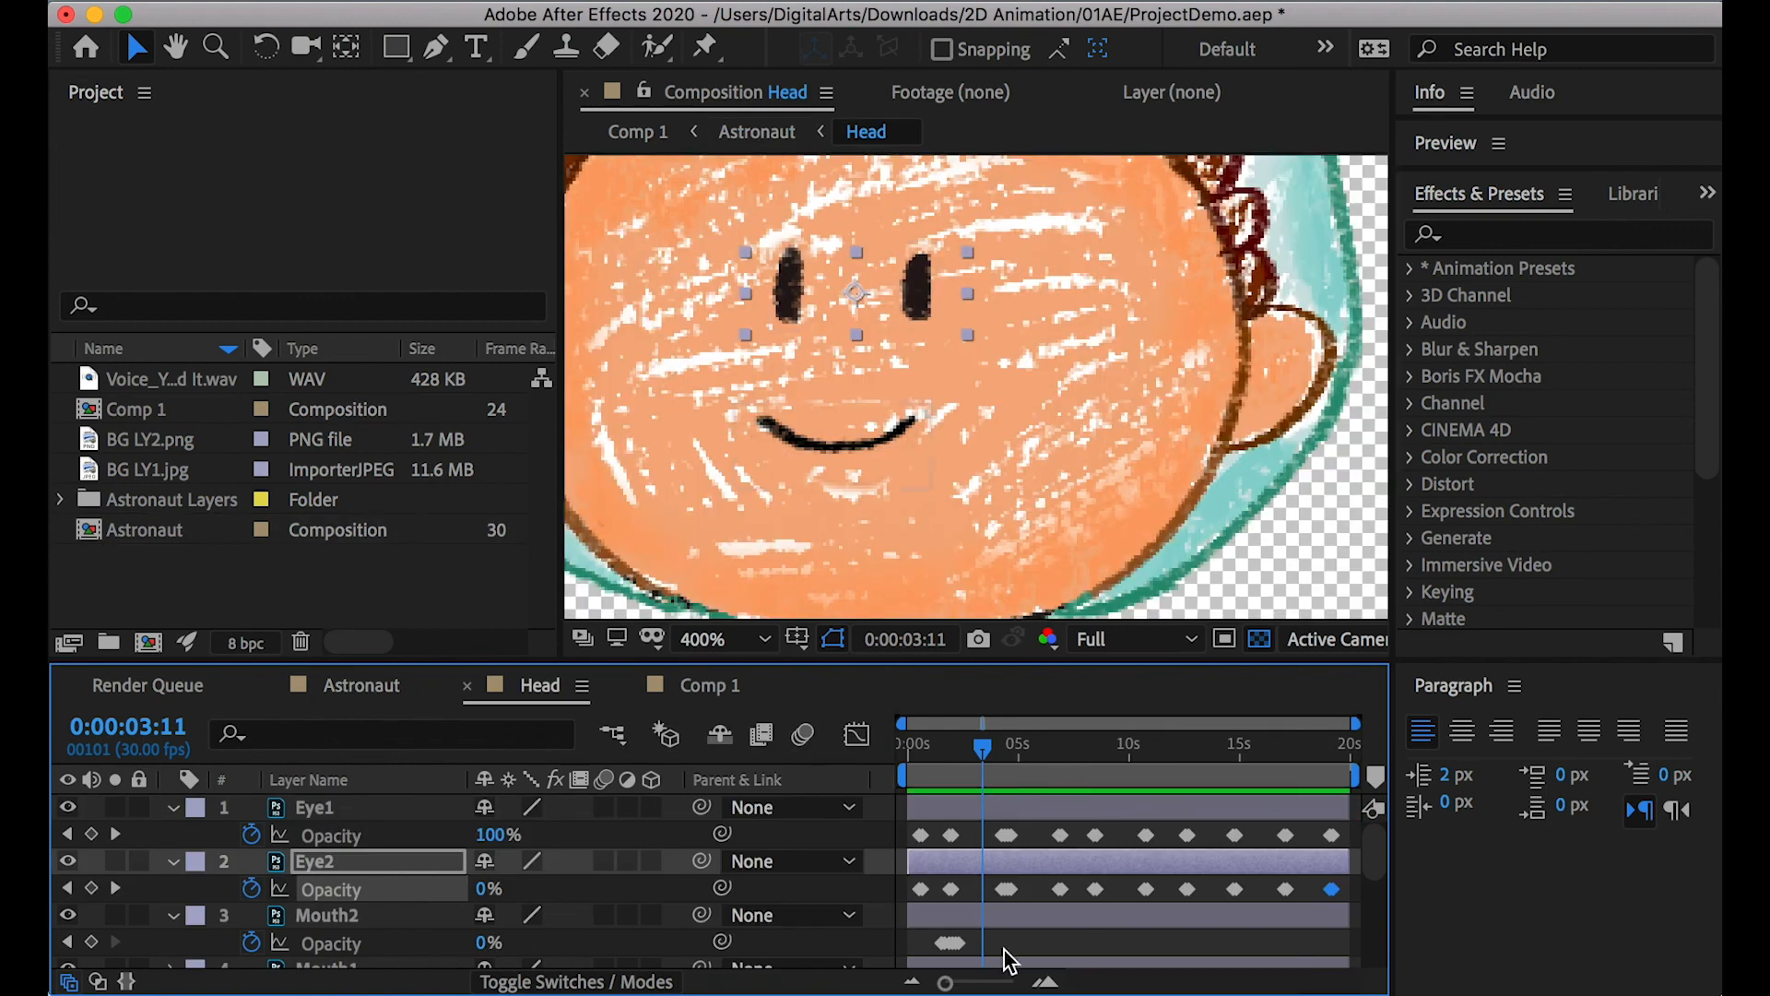
scroll(355, 939, down, 1)
click(335, 862)
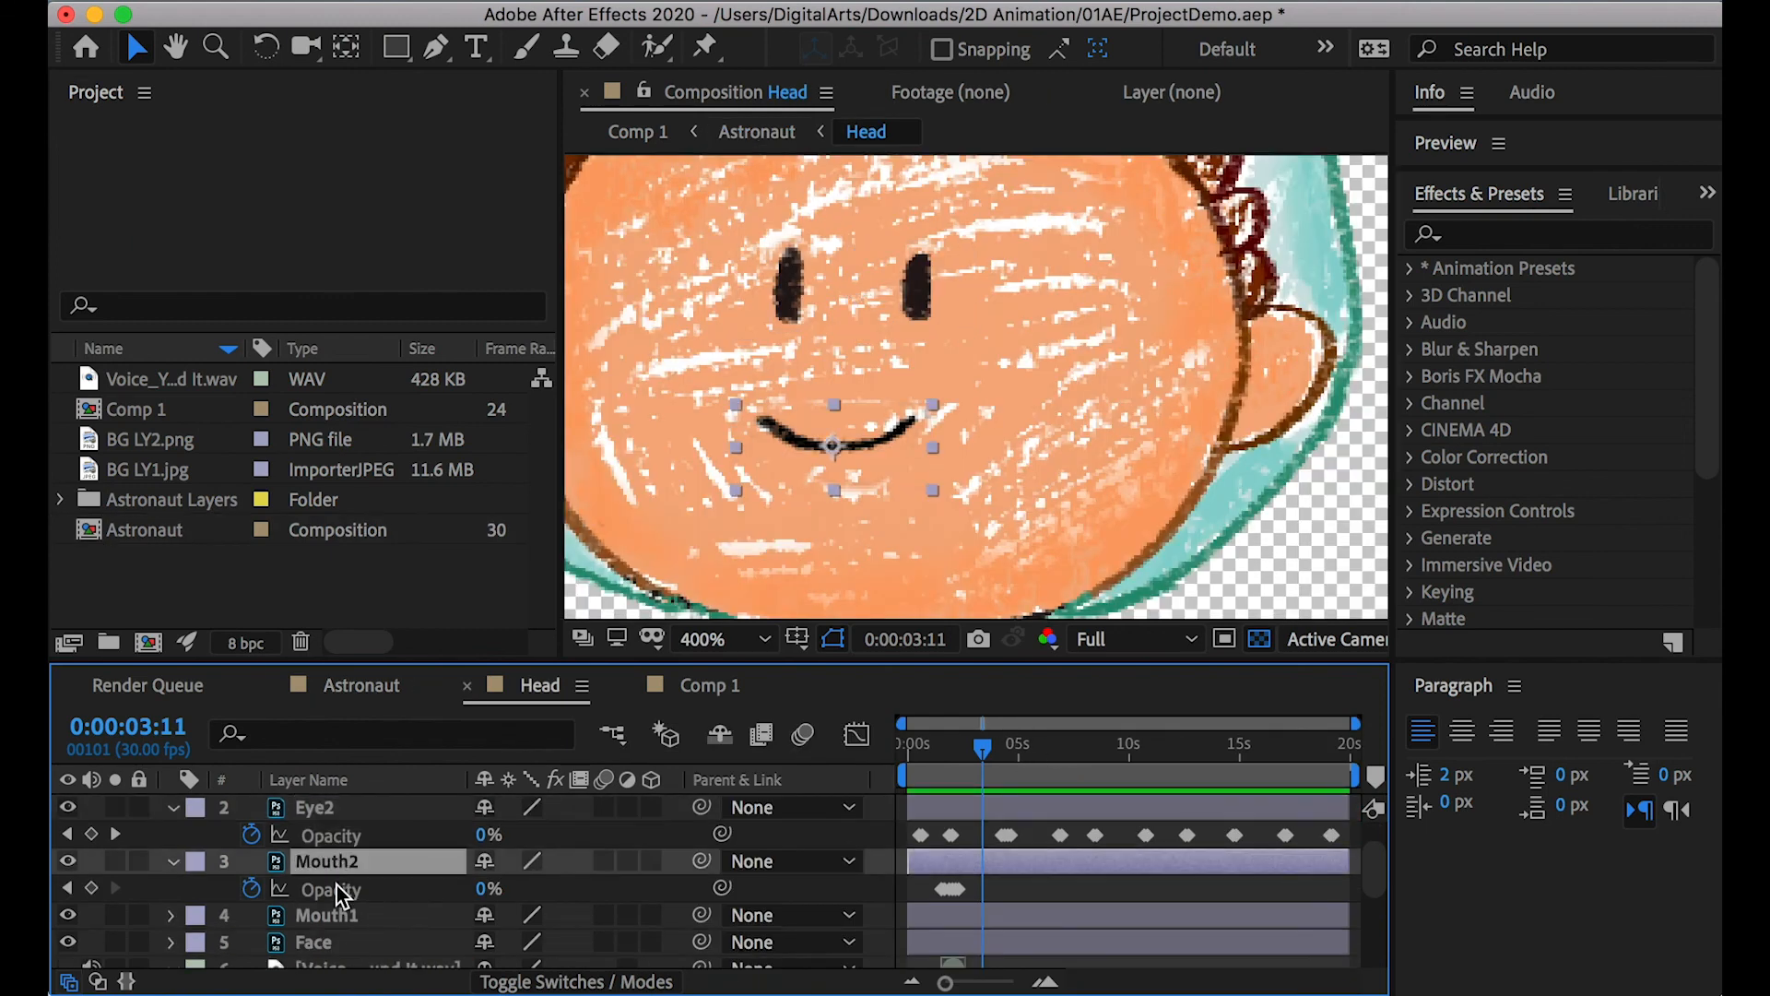
shift+click(341, 922)
drag(1351, 733, 983, 725)
click(1173, 878)
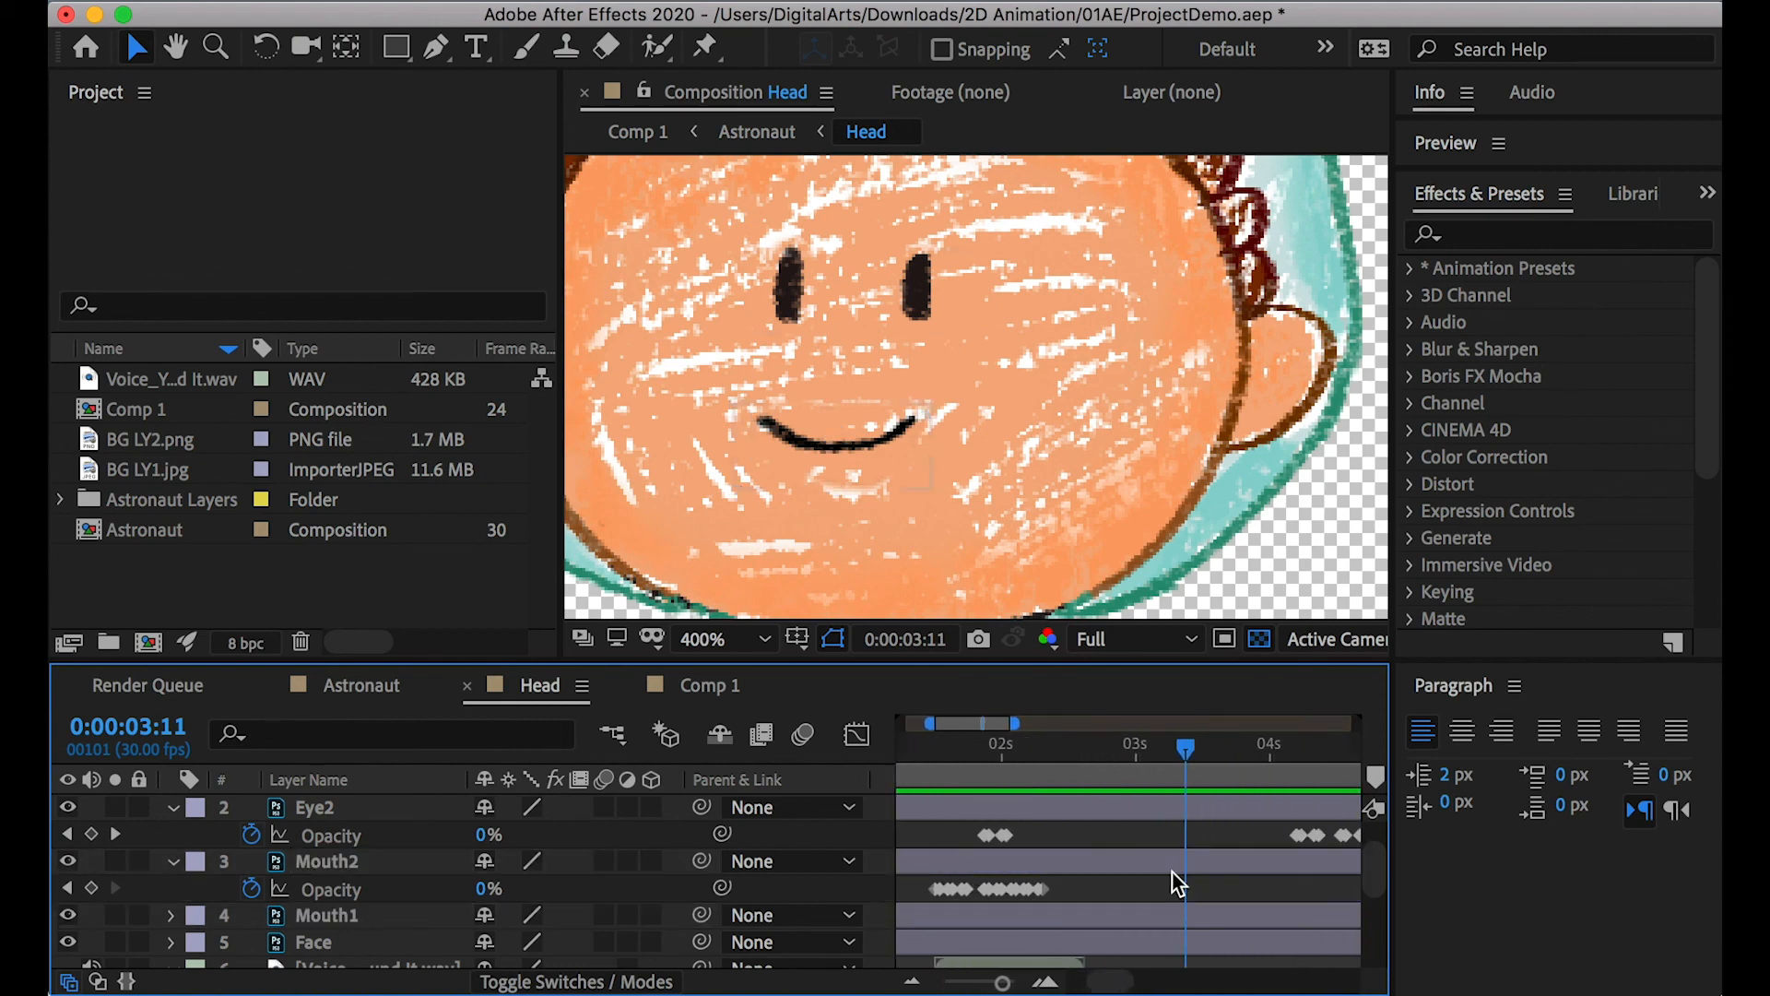
click(1164, 859)
click(91, 888)
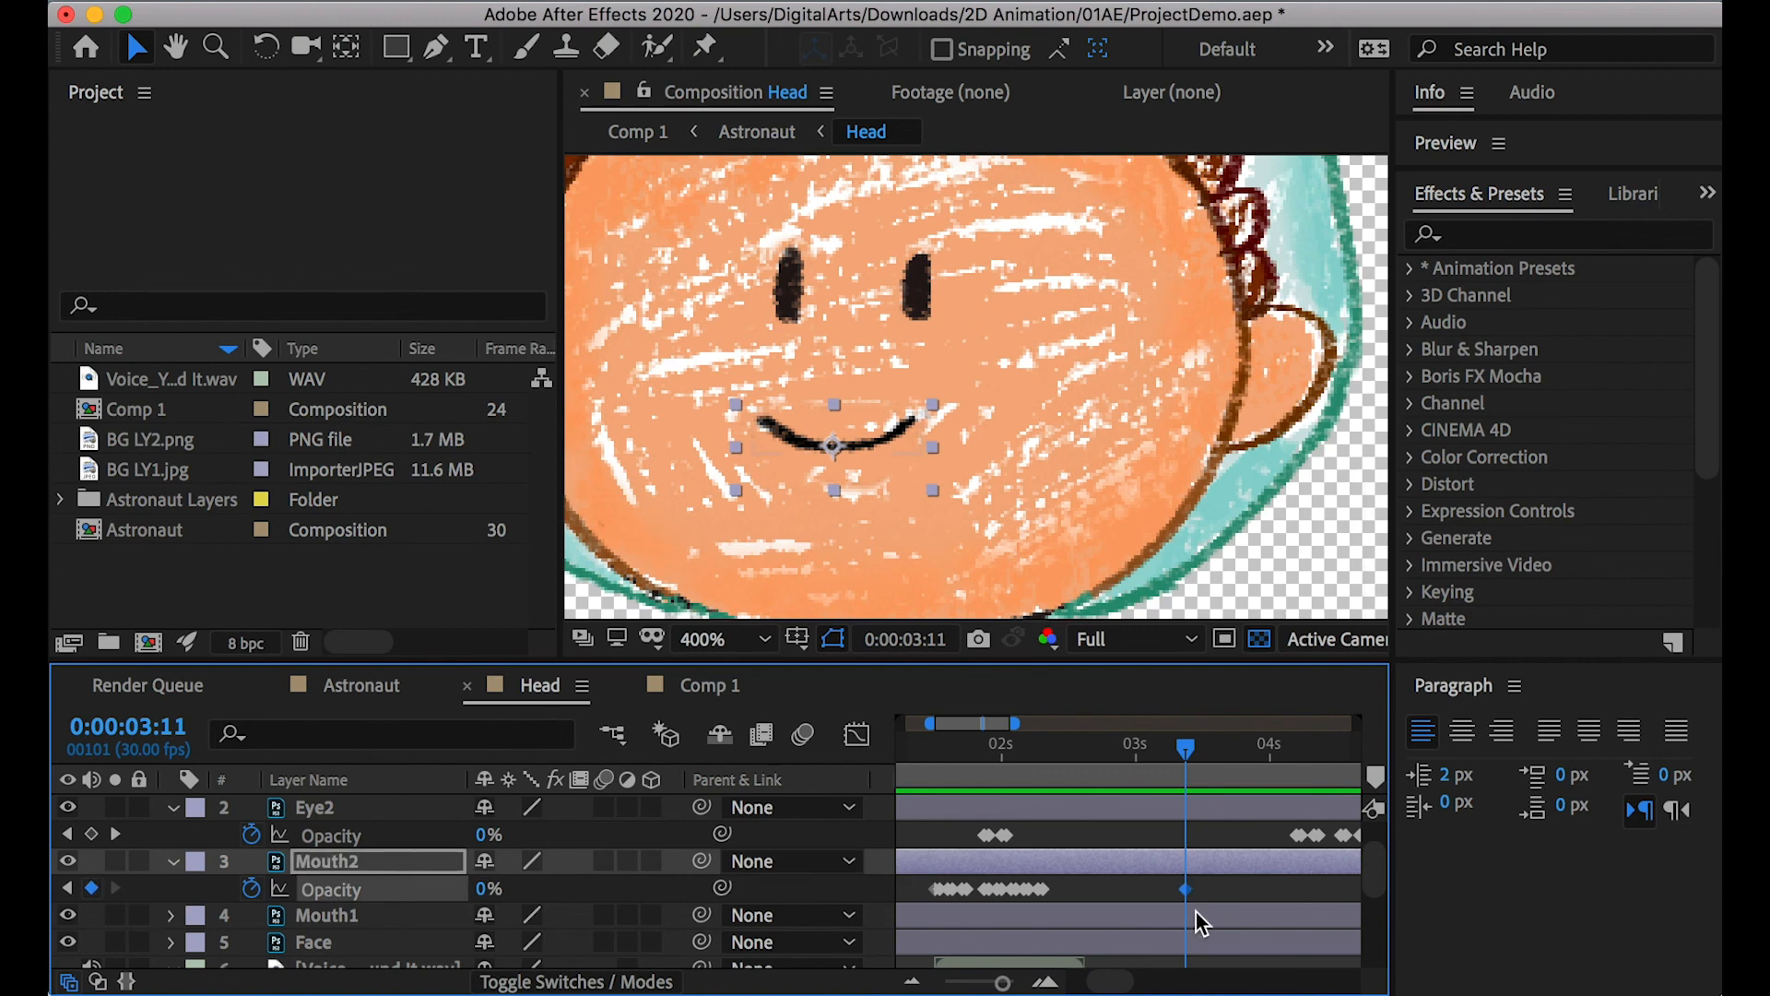
Set the Mouth2 layer's Opacity to 100% at 0:00:03:12
drag(1188, 750, 1192, 751)
click(481, 888)
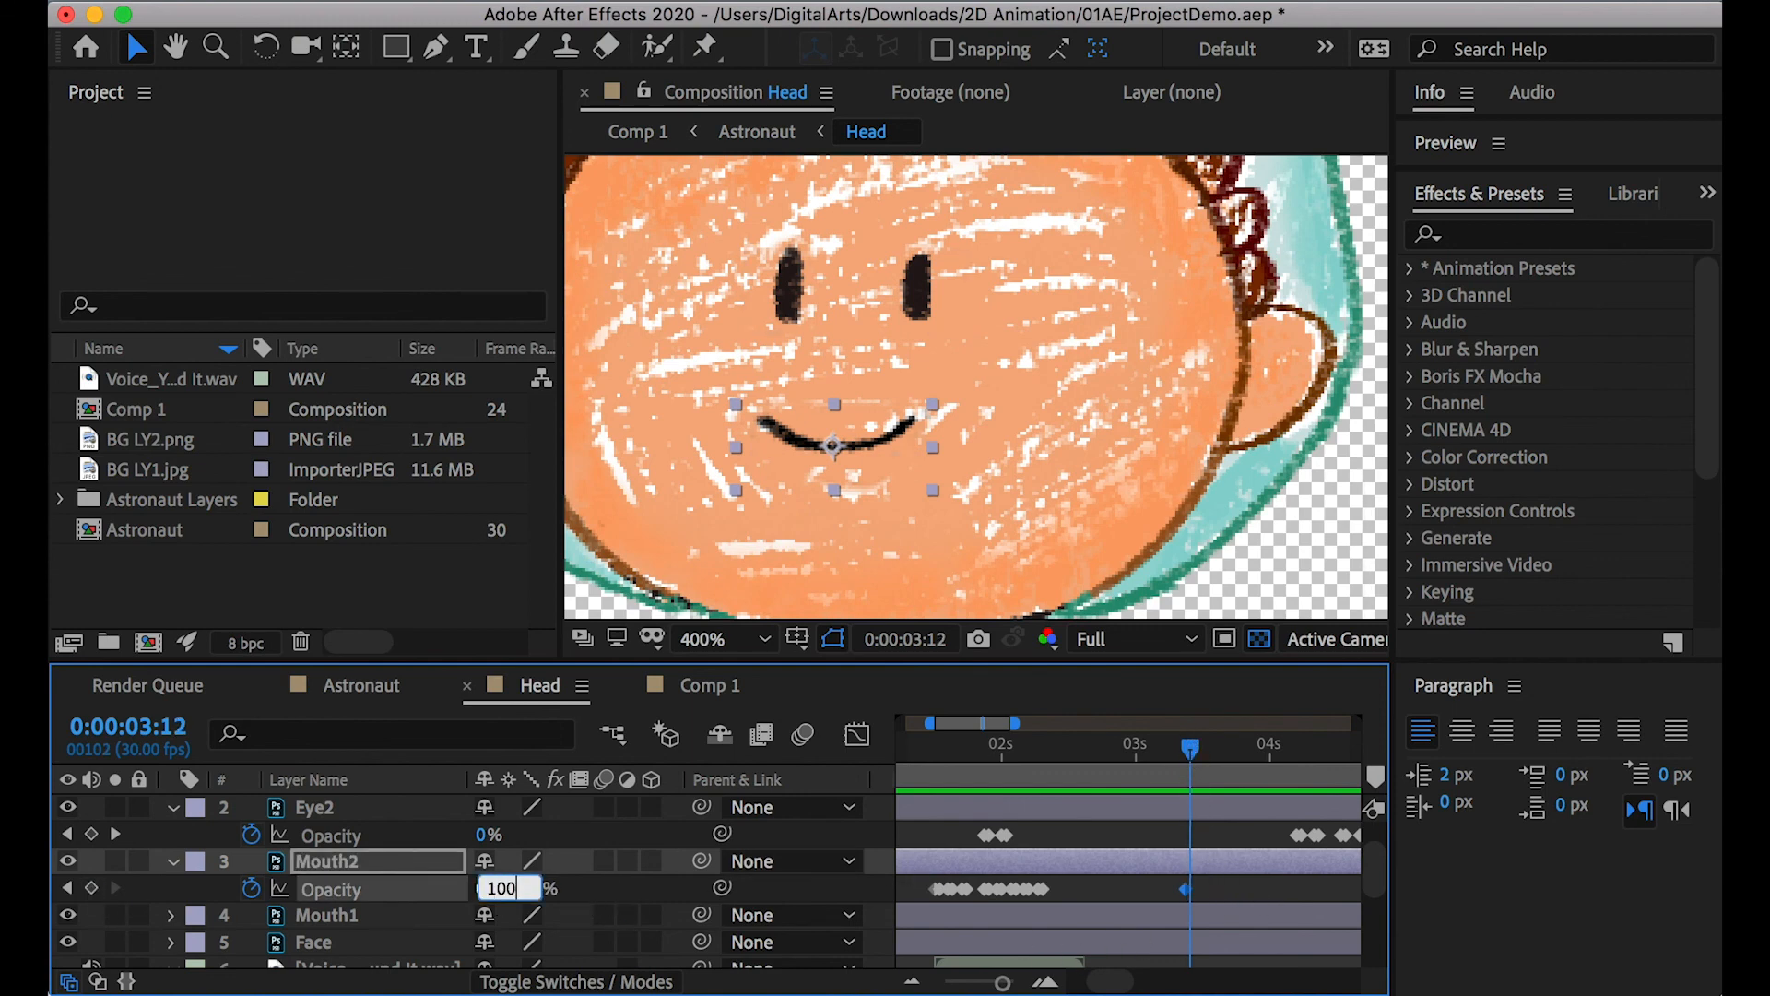
text(100)
key(Return)
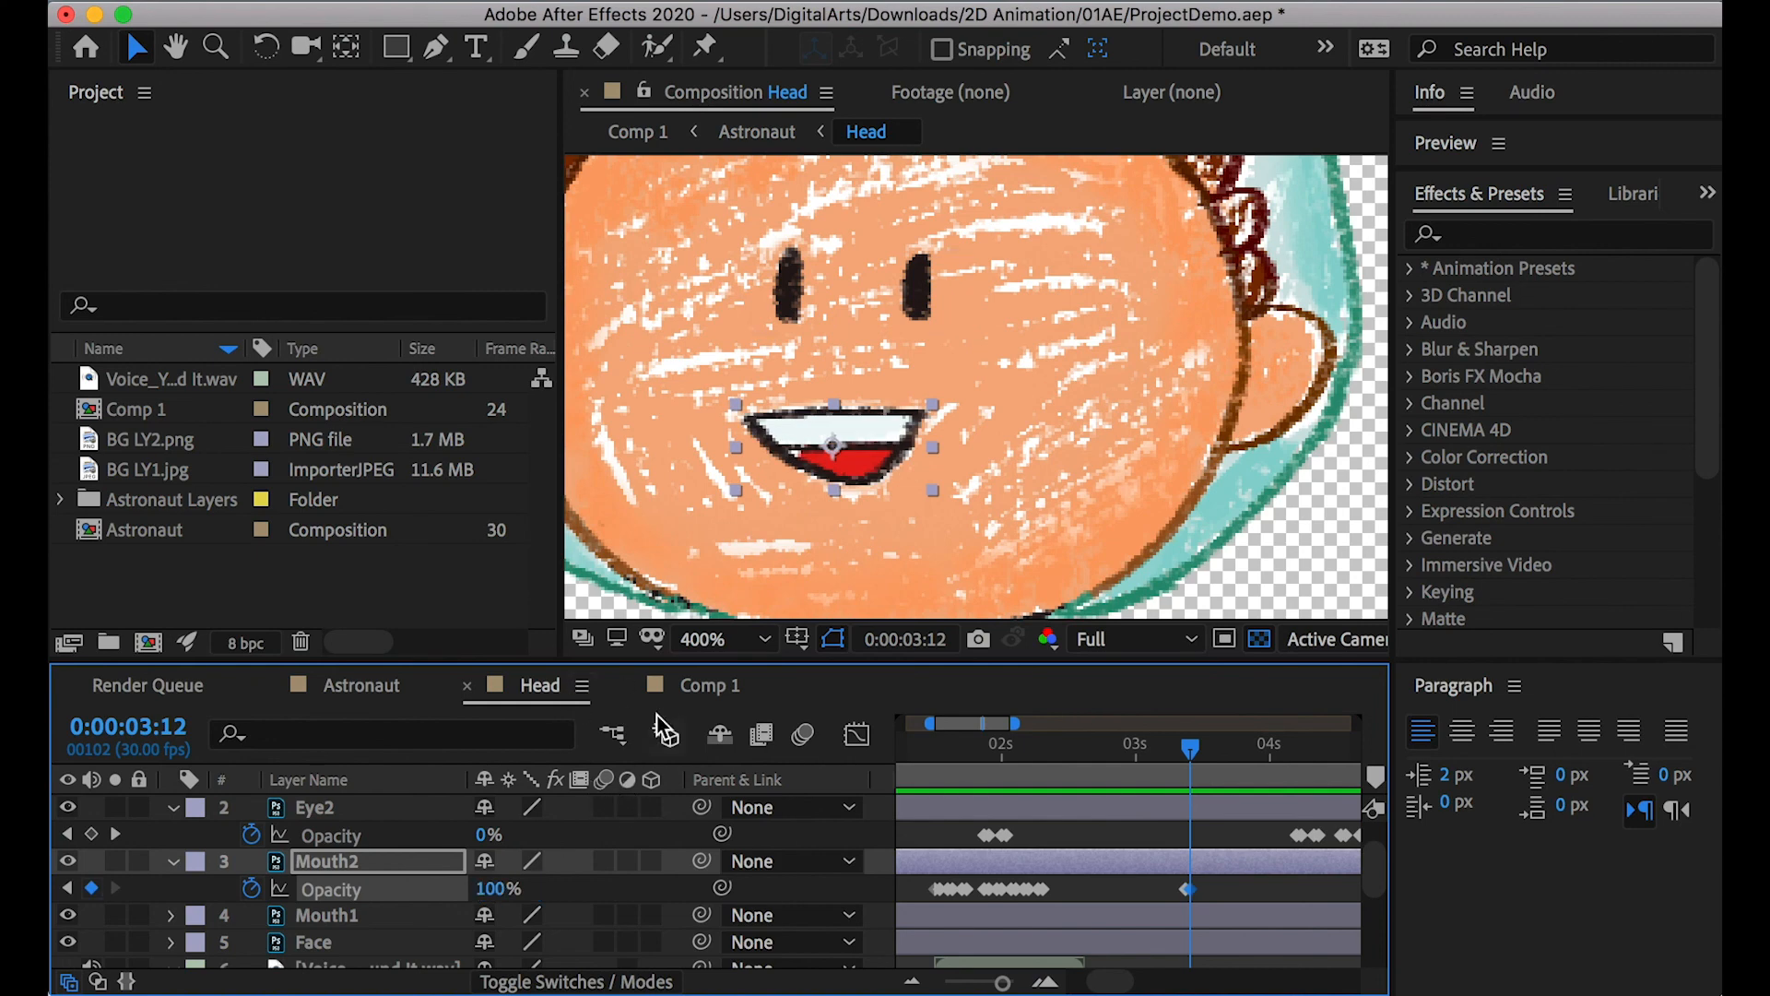
Return to the Astronaut composition and preview the head and mouth animation from 0:00:00:26
click(365, 691)
drag(973, 749, 789, 758)
drag(972, 715, 1134, 717)
key(space)
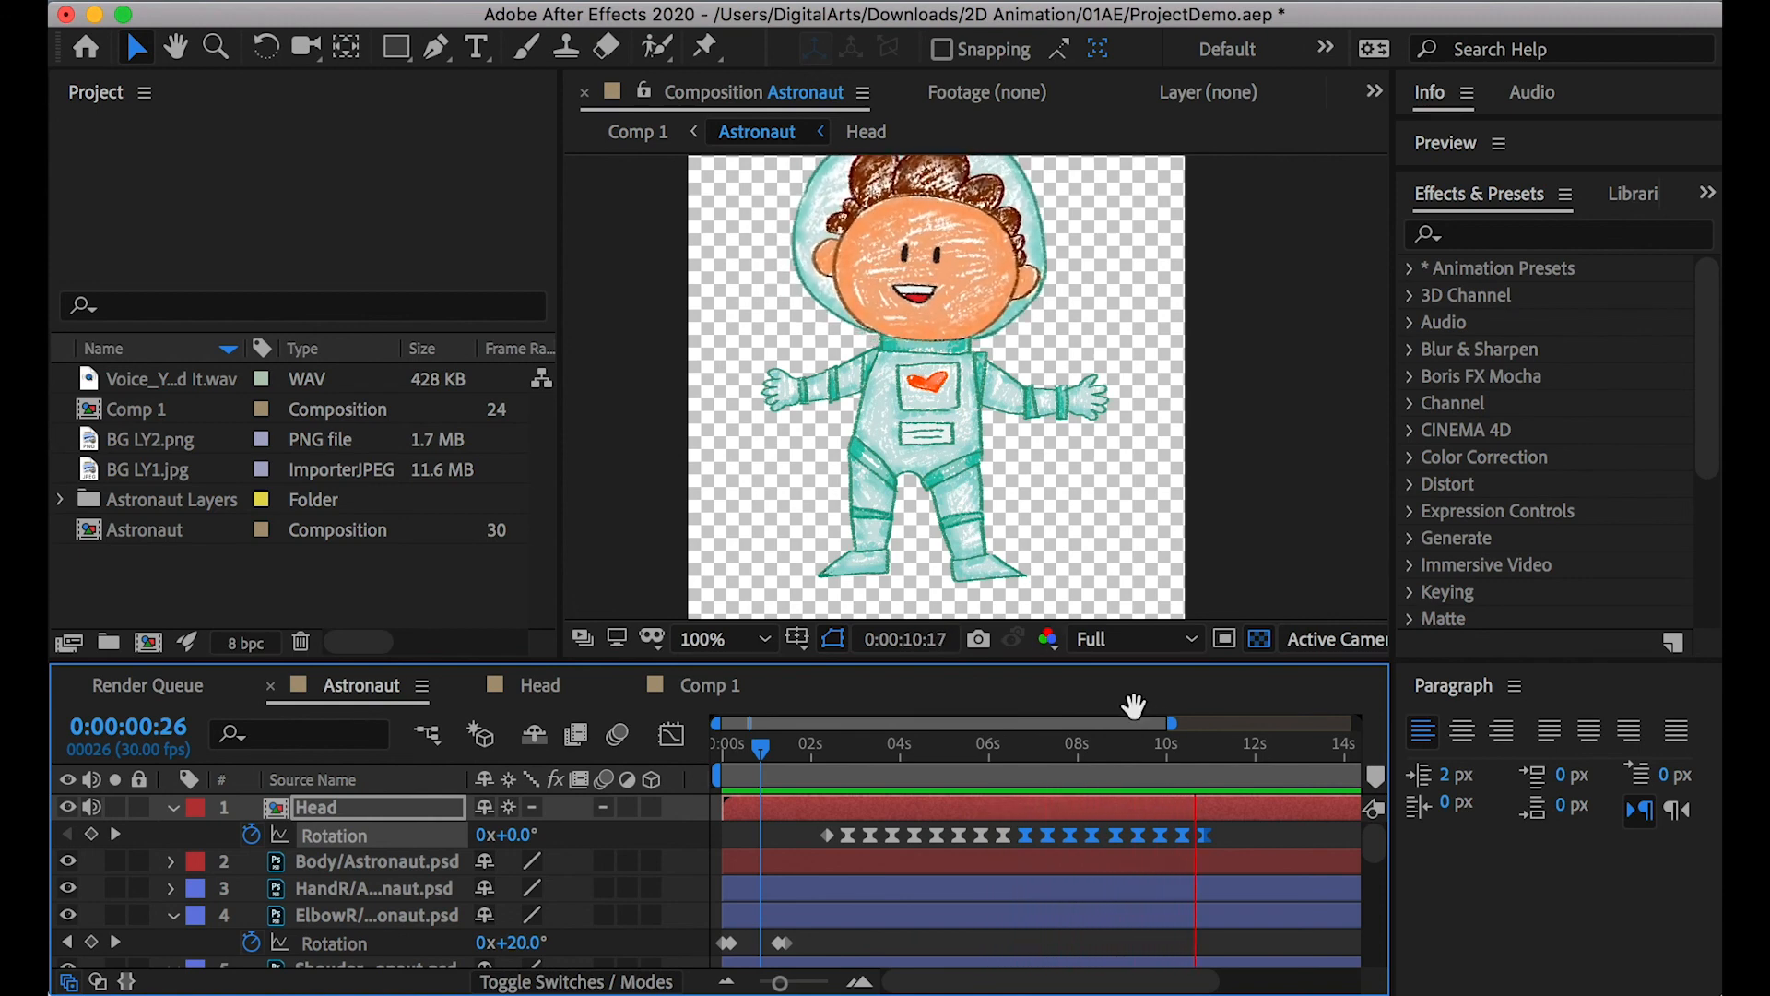
key(space)
Open Comp 1, extend the visible time range and preview the whole scene from 0:00:00:00
click(712, 686)
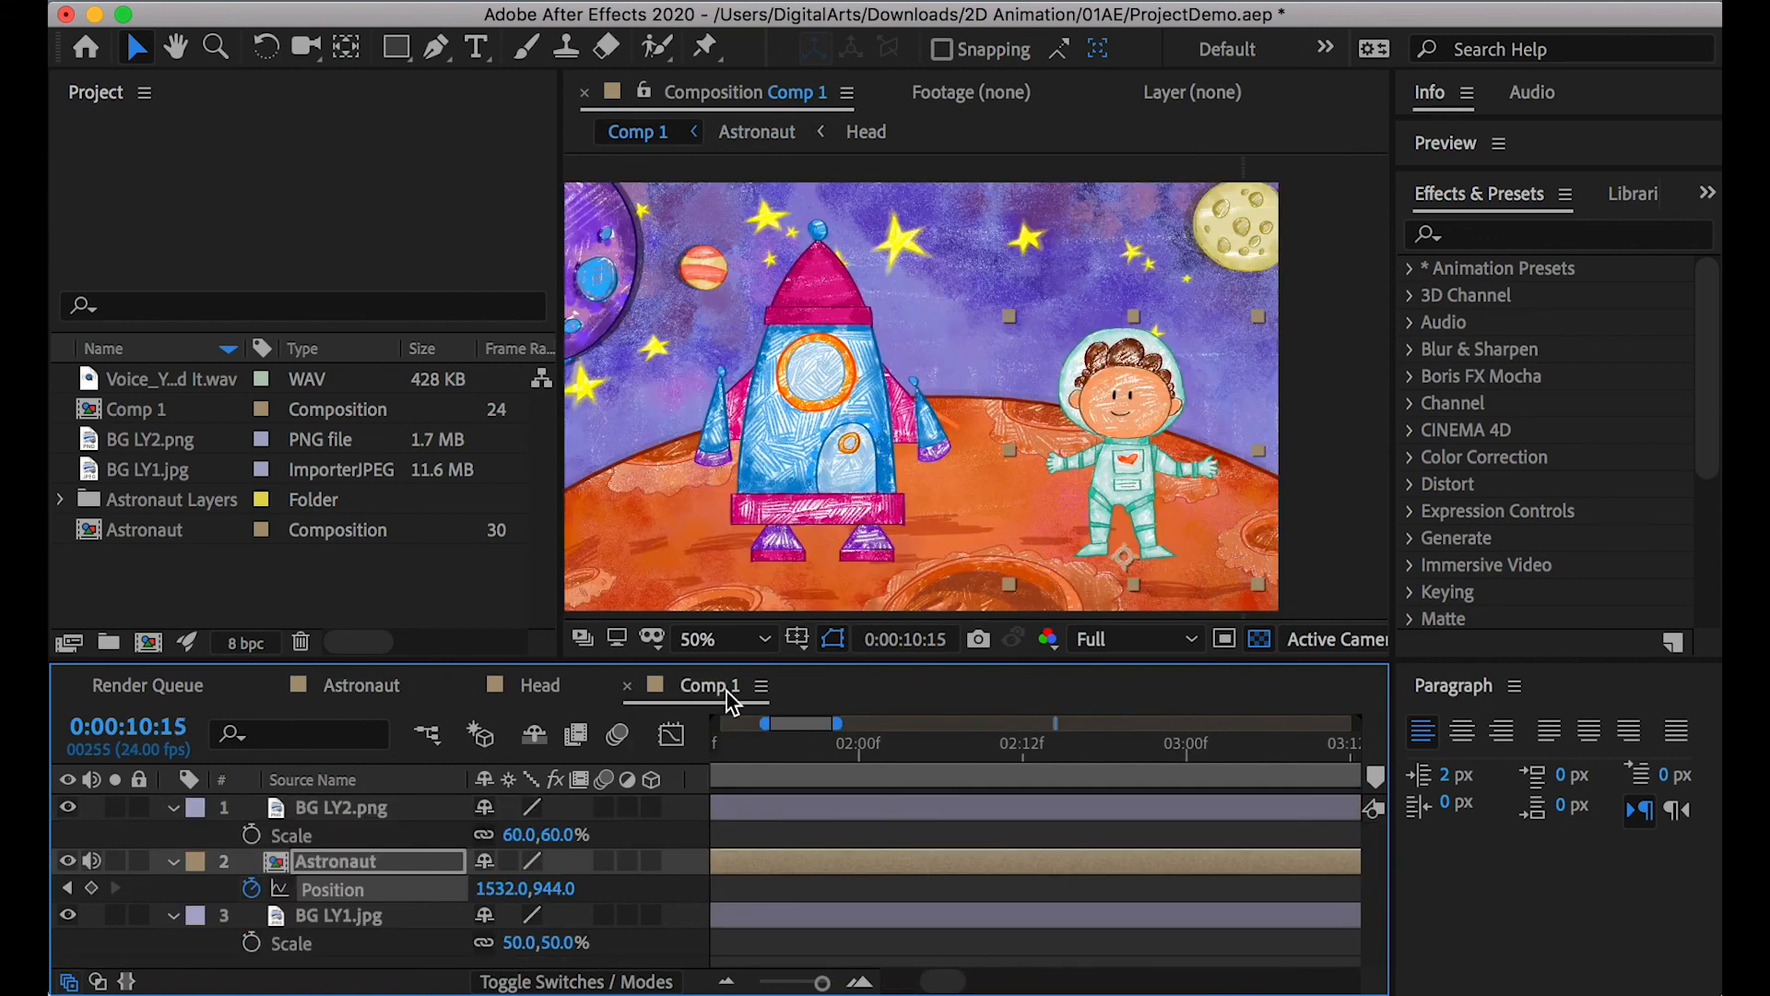
drag(836, 725, 1137, 725)
drag(1020, 744, 686, 735)
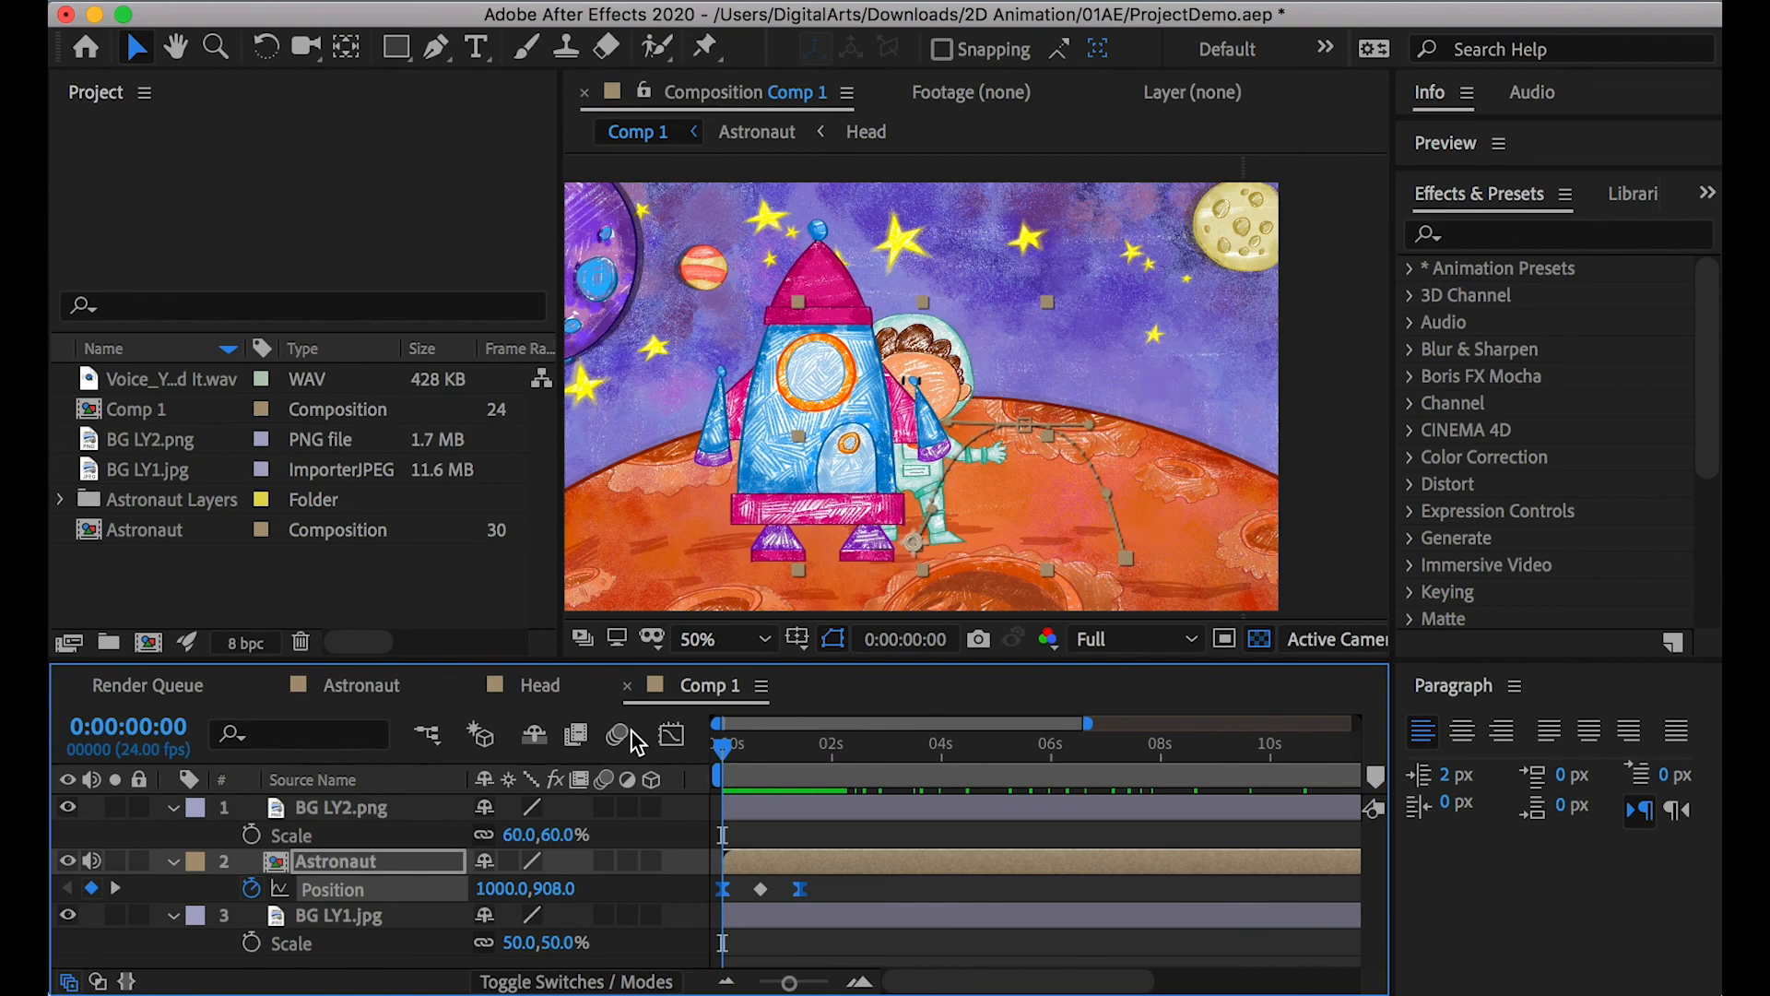
key(space)
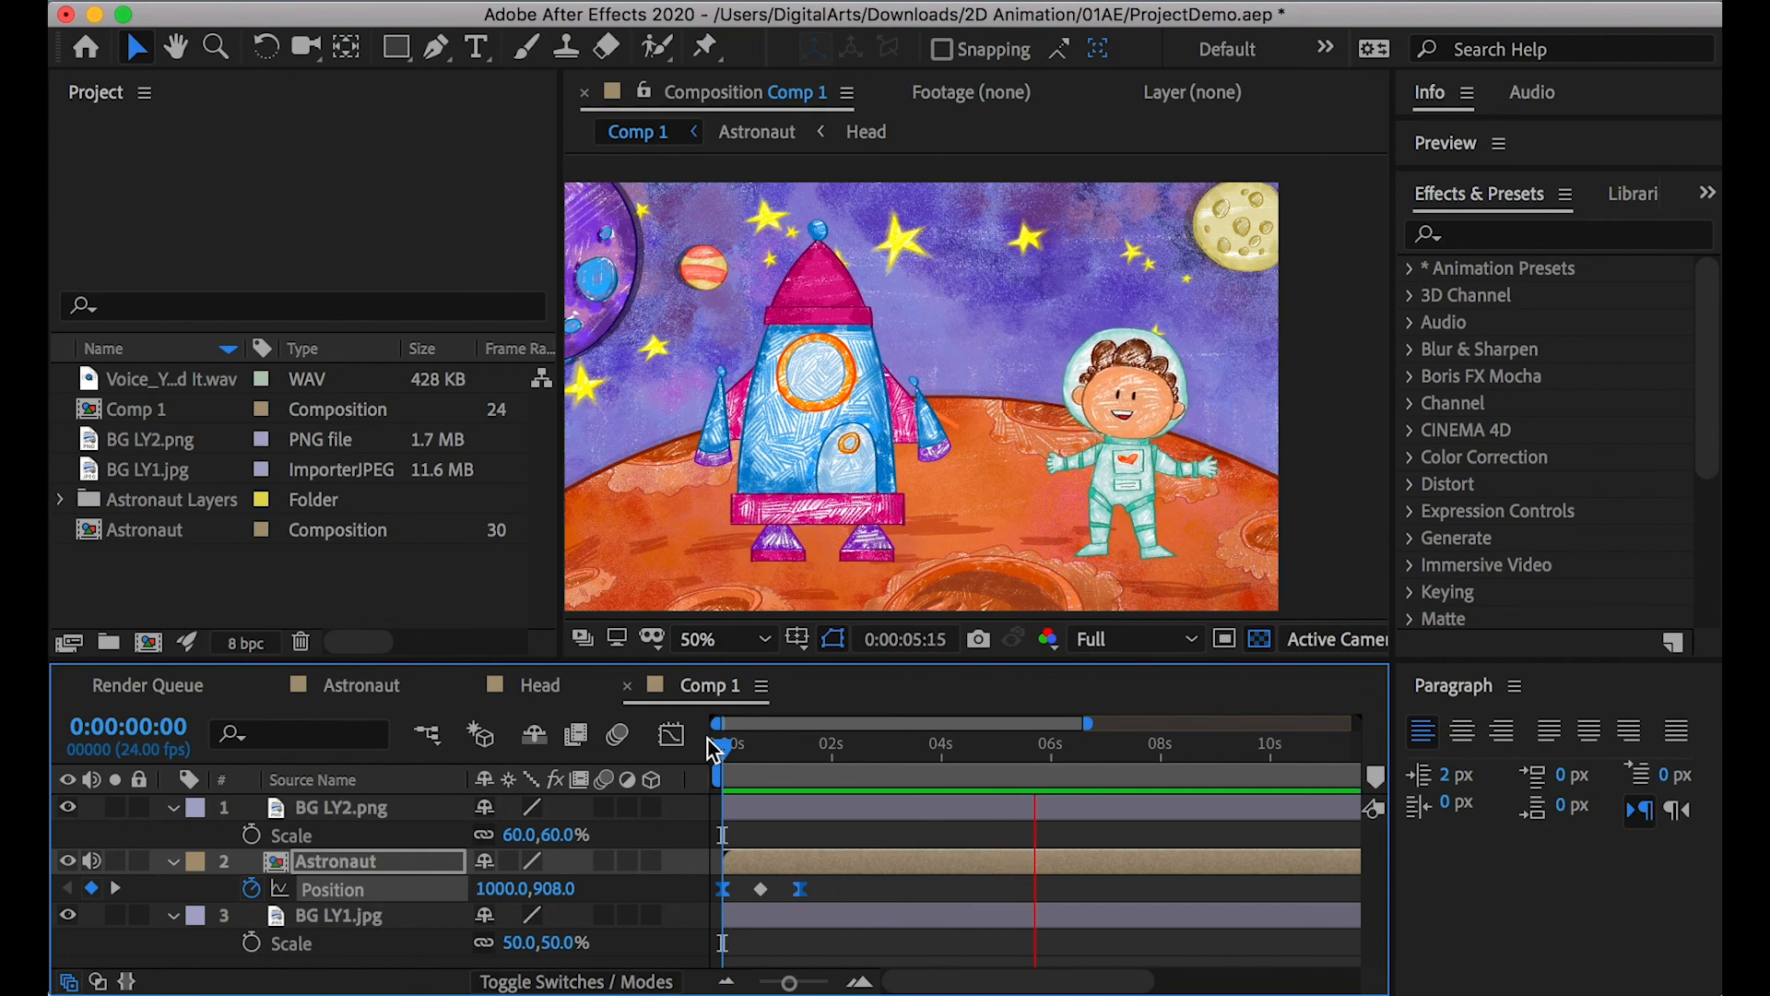
key(space)
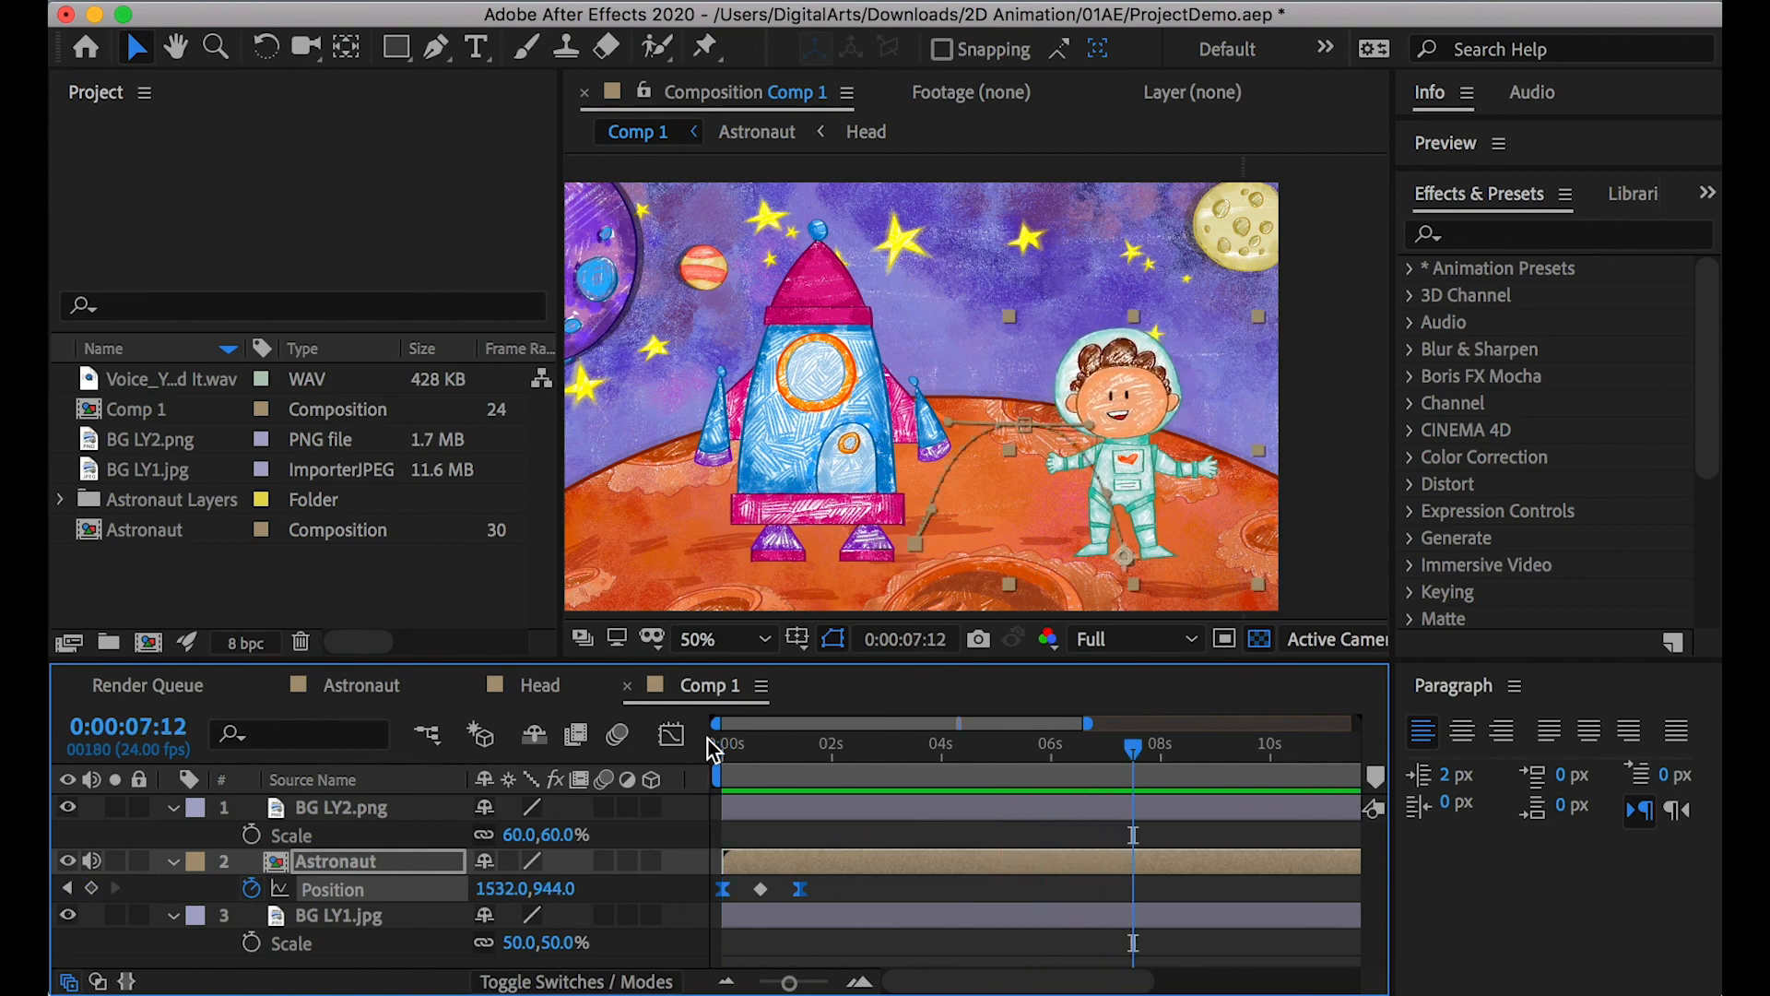